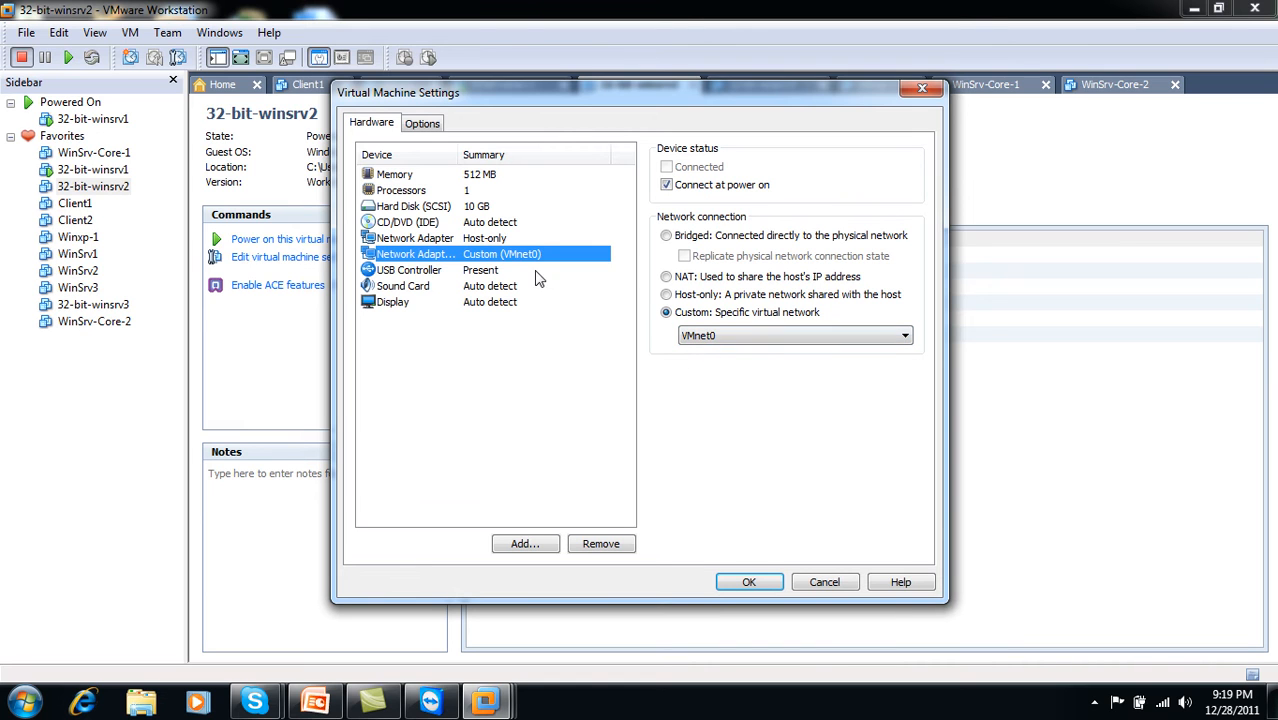
- Keep 32-bit-winsrv2's first network adapter on Host-only and save the VM settings
{"action": "left_click", "coordinate": [485, 239]}
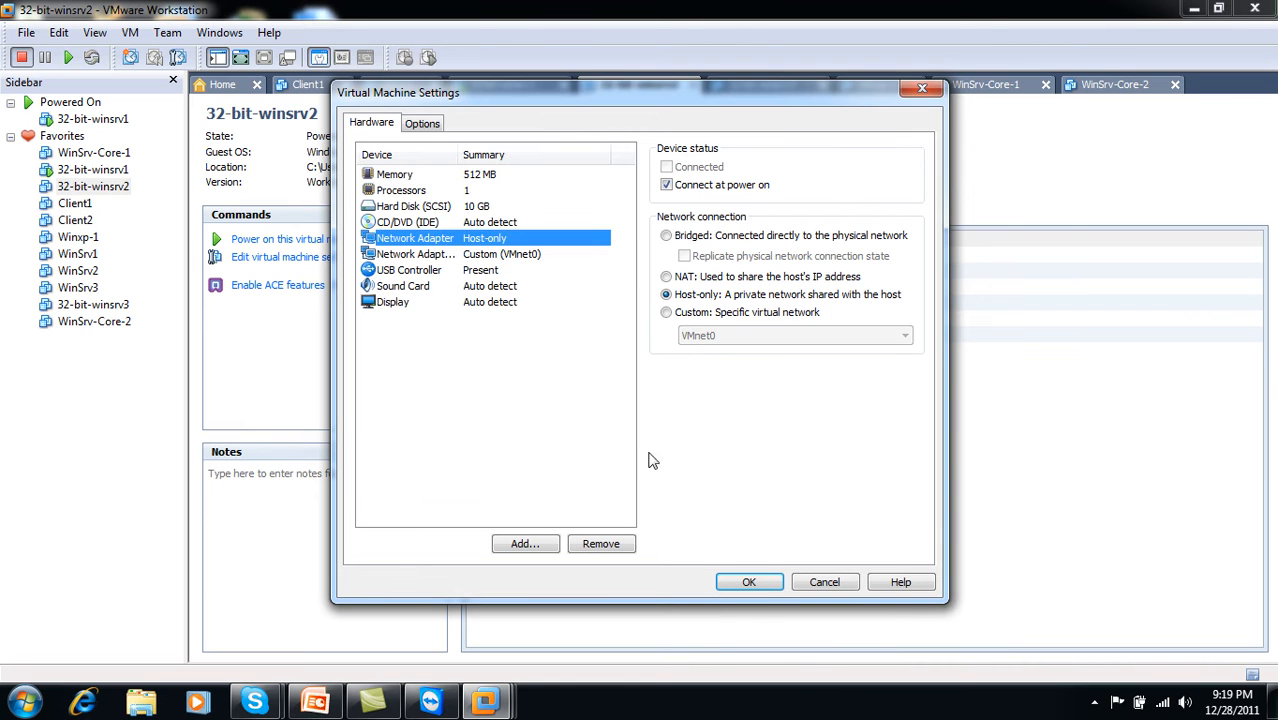
{"action": "left_click", "coordinate": [760, 586]}
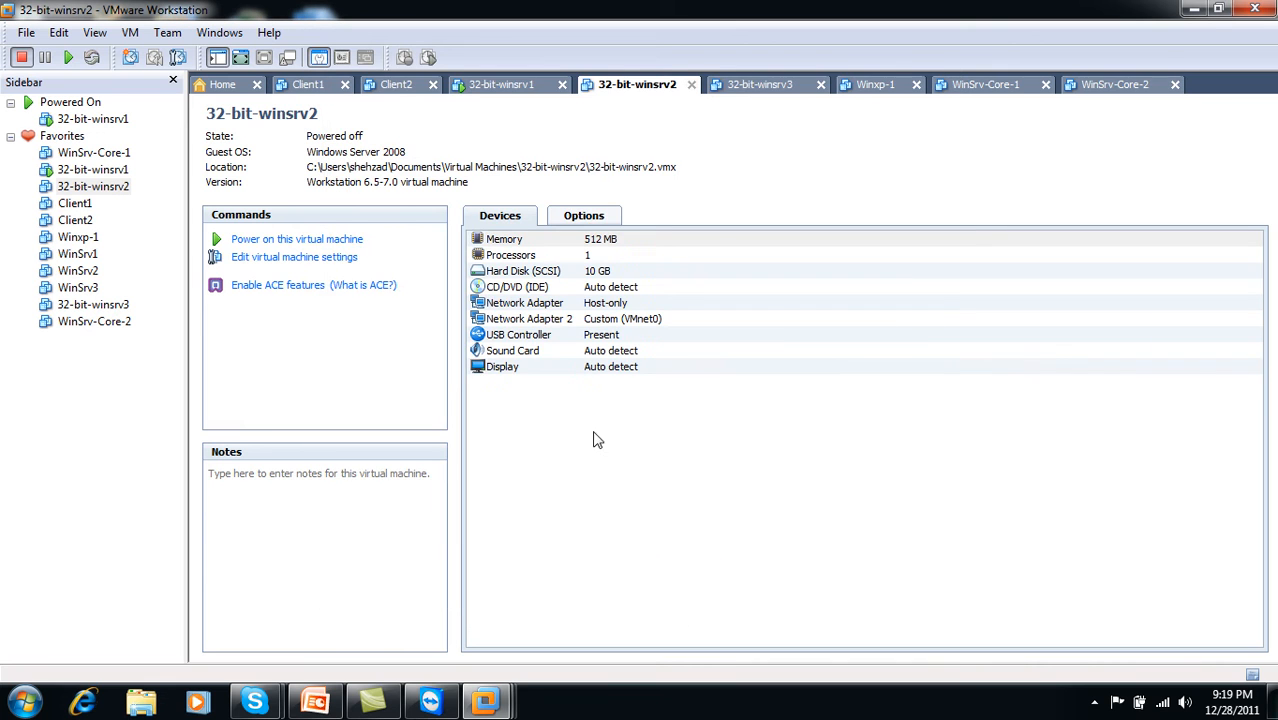
- Power on 32-bit-winsrv2, then show 32-bit-winsrv1 full screen and choose Switch User
{"action": "left_click", "coordinate": [325, 248]}
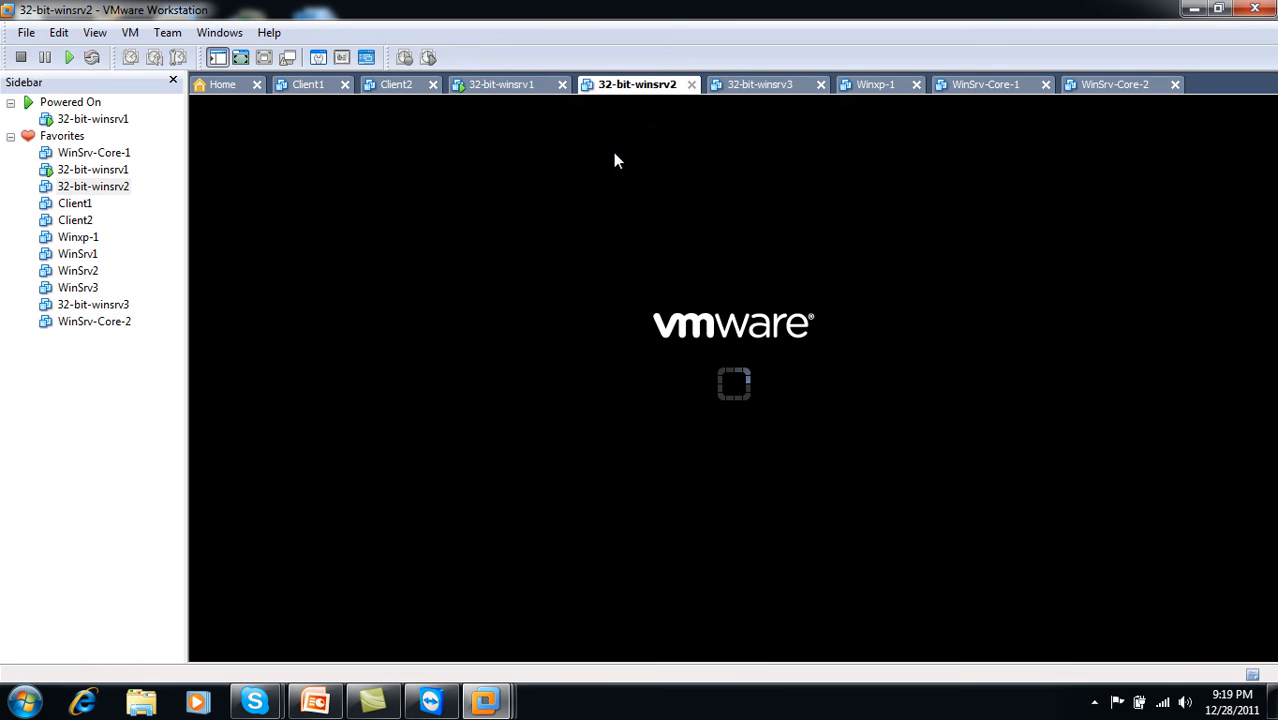
{"action": "left_click", "coordinate": [510, 94]}
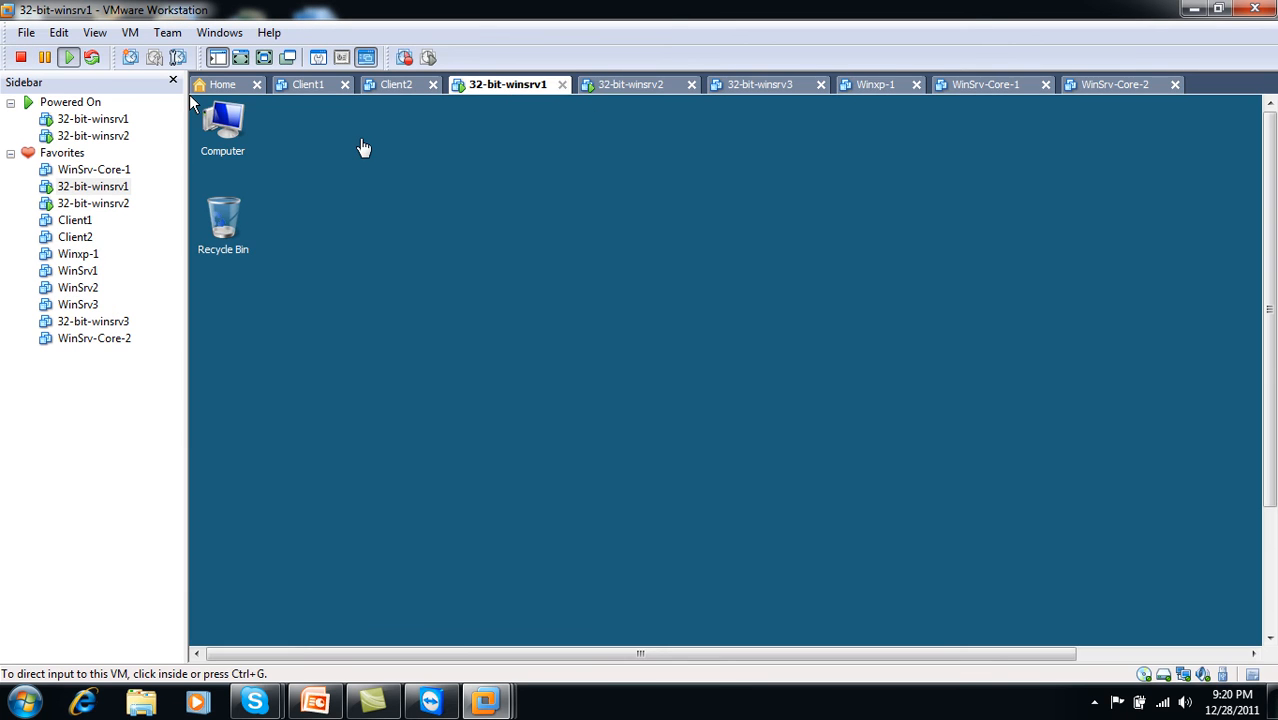
{"action": "left_click", "coordinate": [268, 56]}
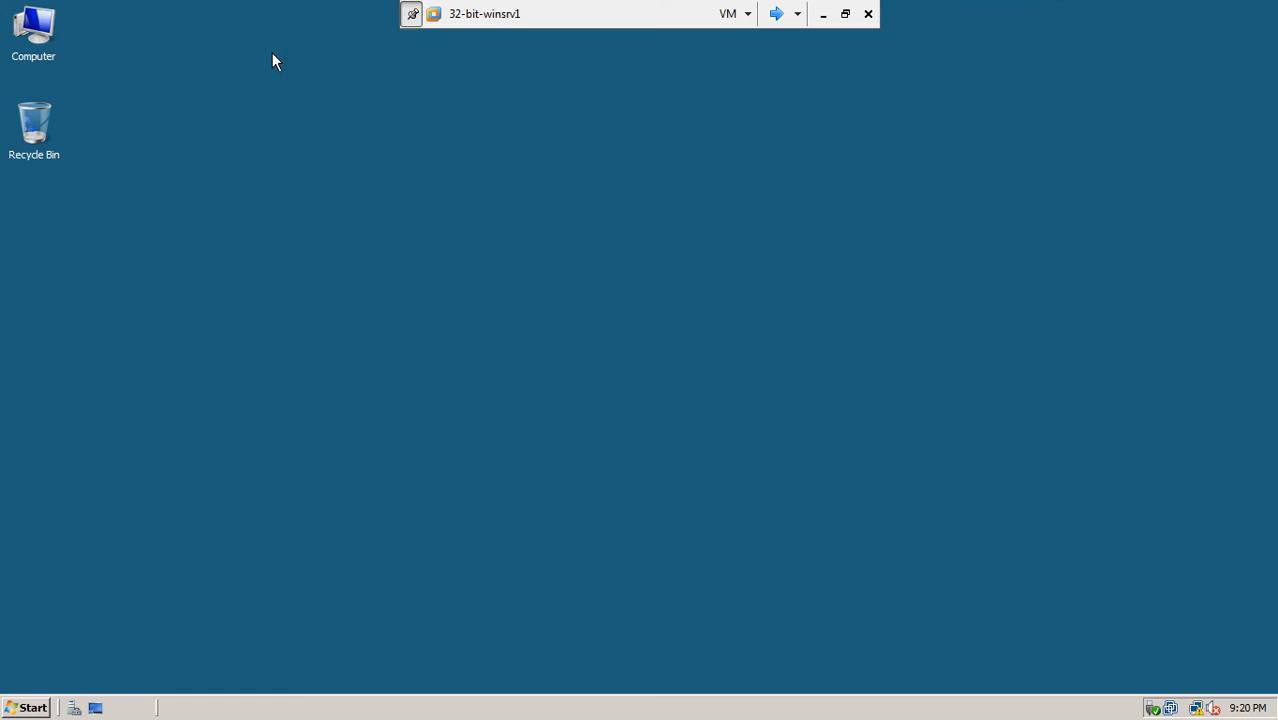
{"action": "left_click", "coordinate": [25, 707]}
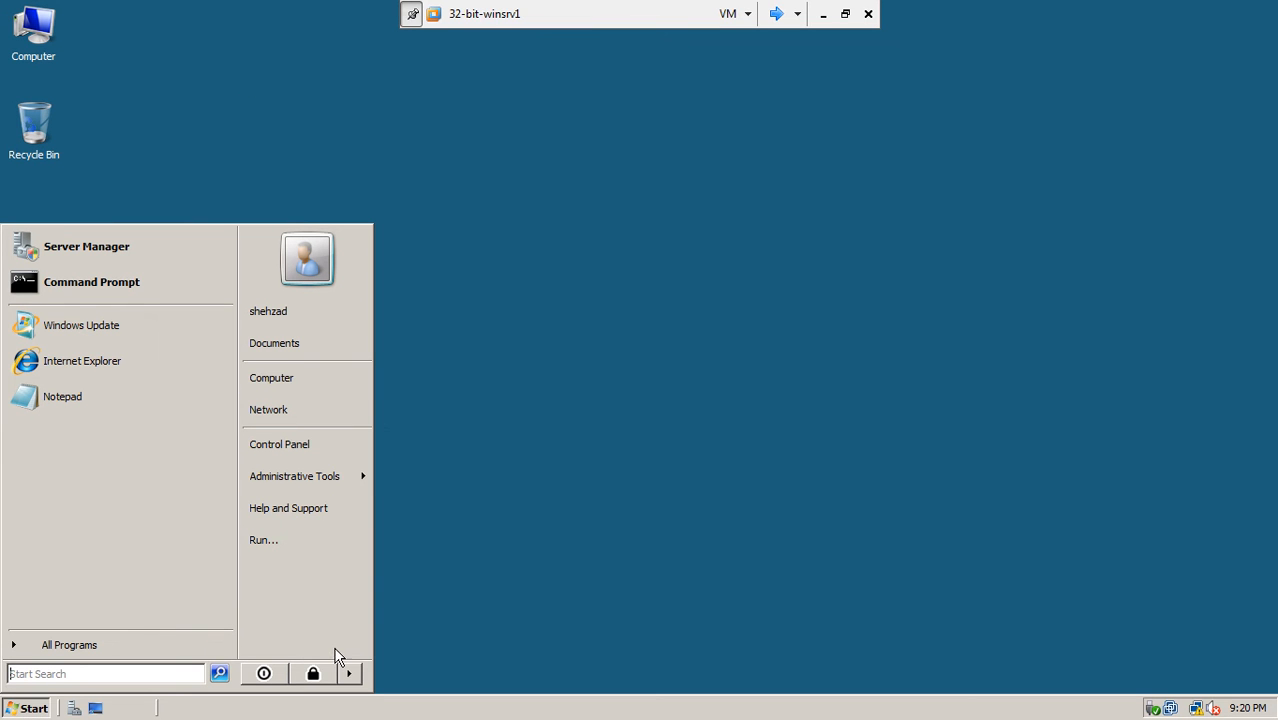
{"action": "mouse_move", "coordinate": [348, 673]}
{"action": "left_click", "coordinate": [428, 586]}
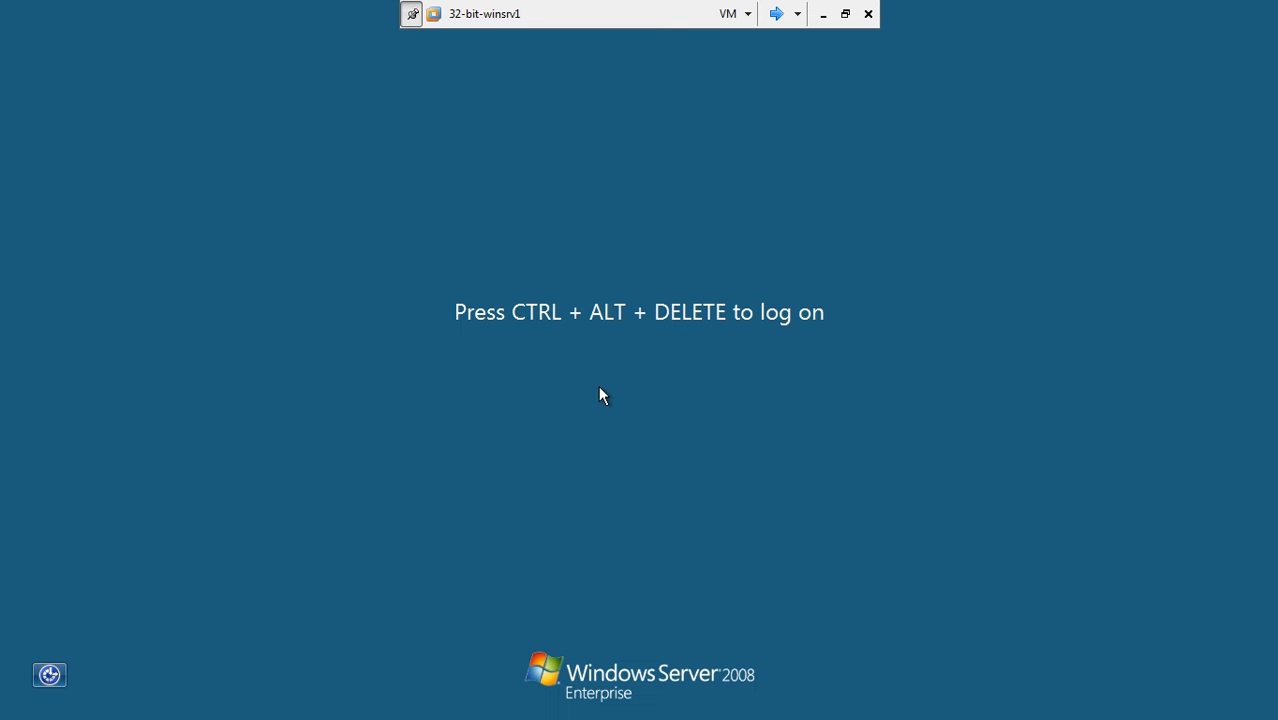
- Log on as Other User 'administrator' with the account password
{"action": "key", "text": "ctrl+alt+Delete"}
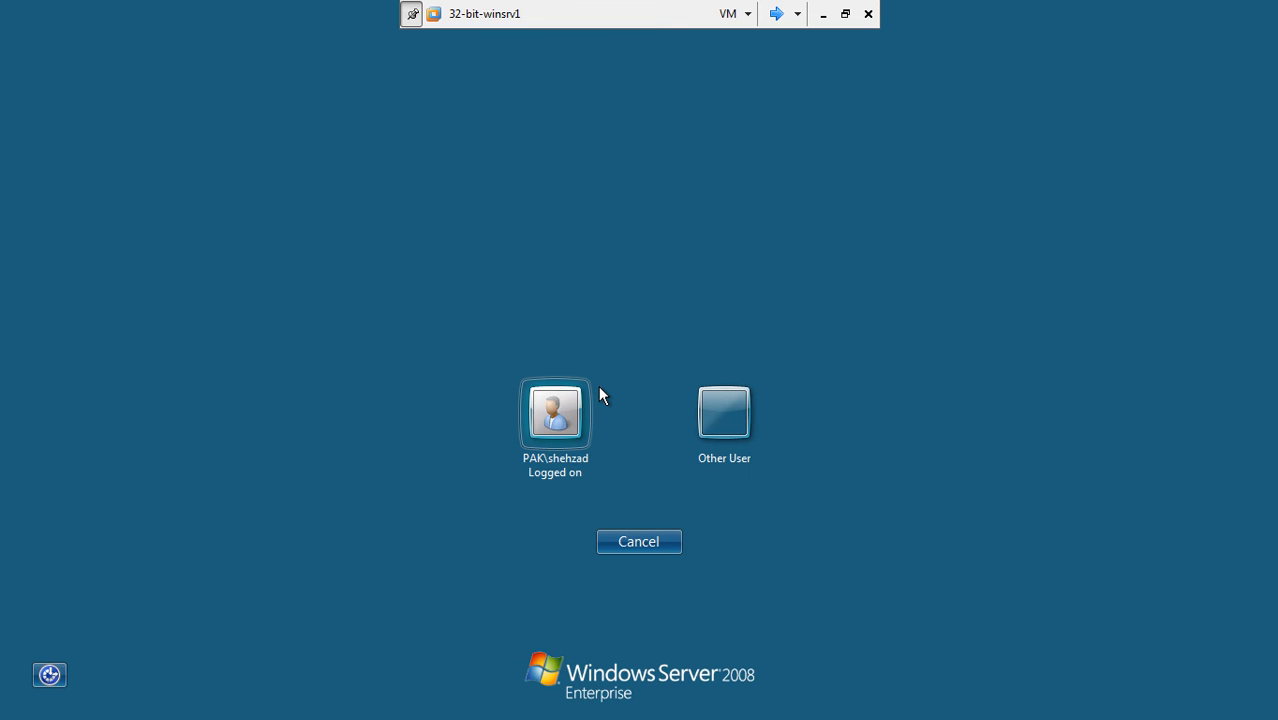
{"action": "left_click", "coordinate": [700, 414]}
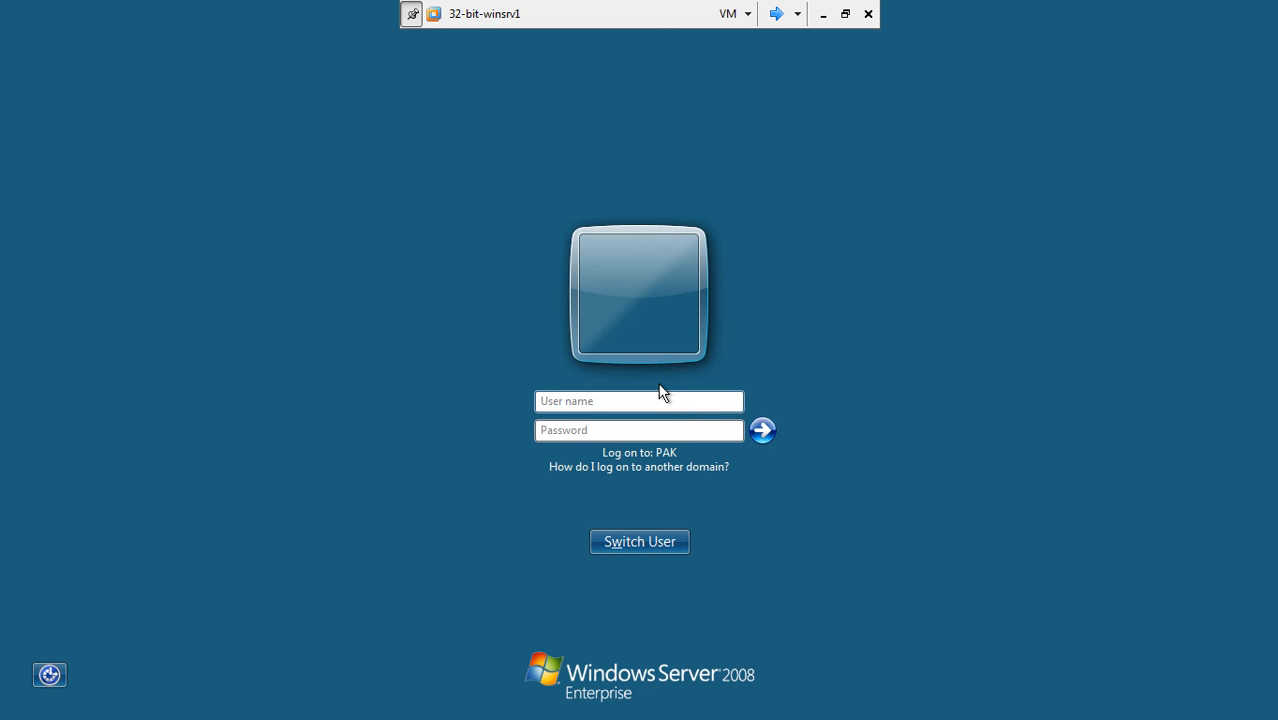
{"action": "left_click", "coordinate": [659, 401]}
{"action": "type", "text": "administrator"}
{"action": "key", "text": "Tab"}
{"action": "type", "text": "P@s"}
{"action": "key", "text": "BackSpace"}
{"action": "key", "text": "BackSpace"}
{"action": "key", "text": "BackSpace"}
{"action": "type", "text": "P@s"}
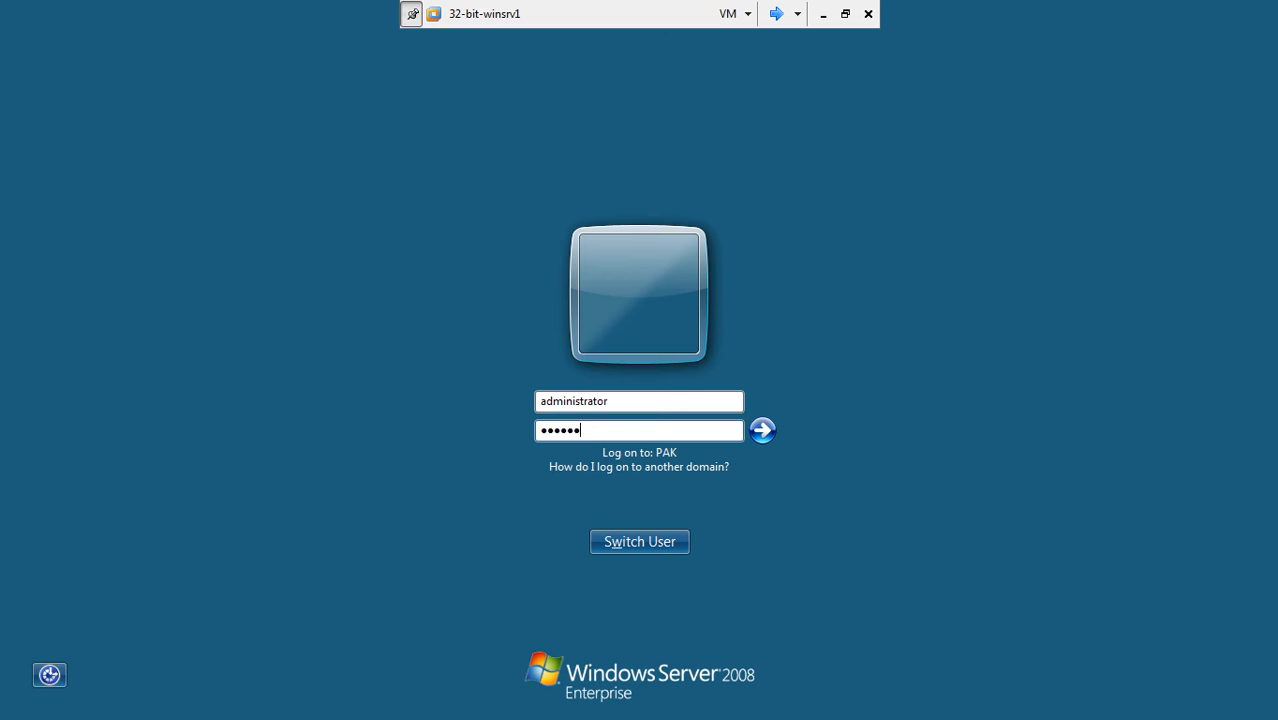
{"action": "type", "text": "sw0rd"}
{"action": "key", "text": "Return"}
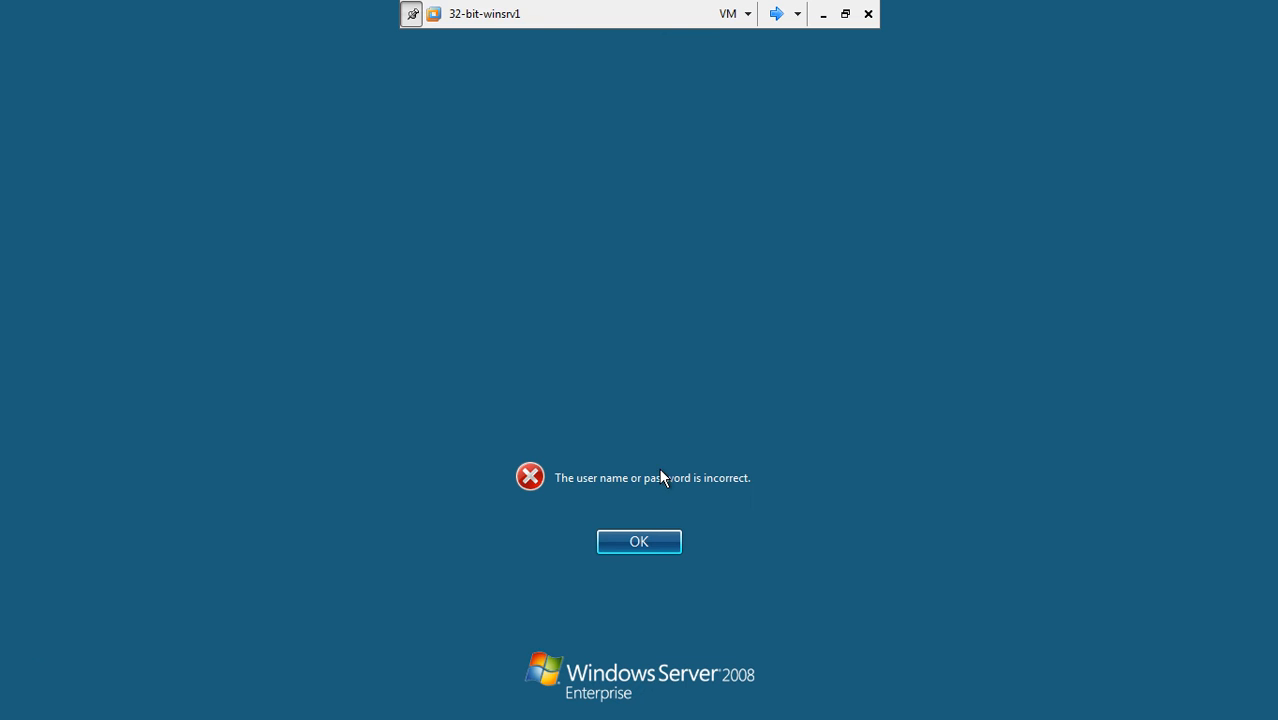
- Dismiss the incorrect password error and re-enter the password to log on
{"action": "left_click", "coordinate": [645, 539]}
{"action": "left_click", "coordinate": [668, 433]}
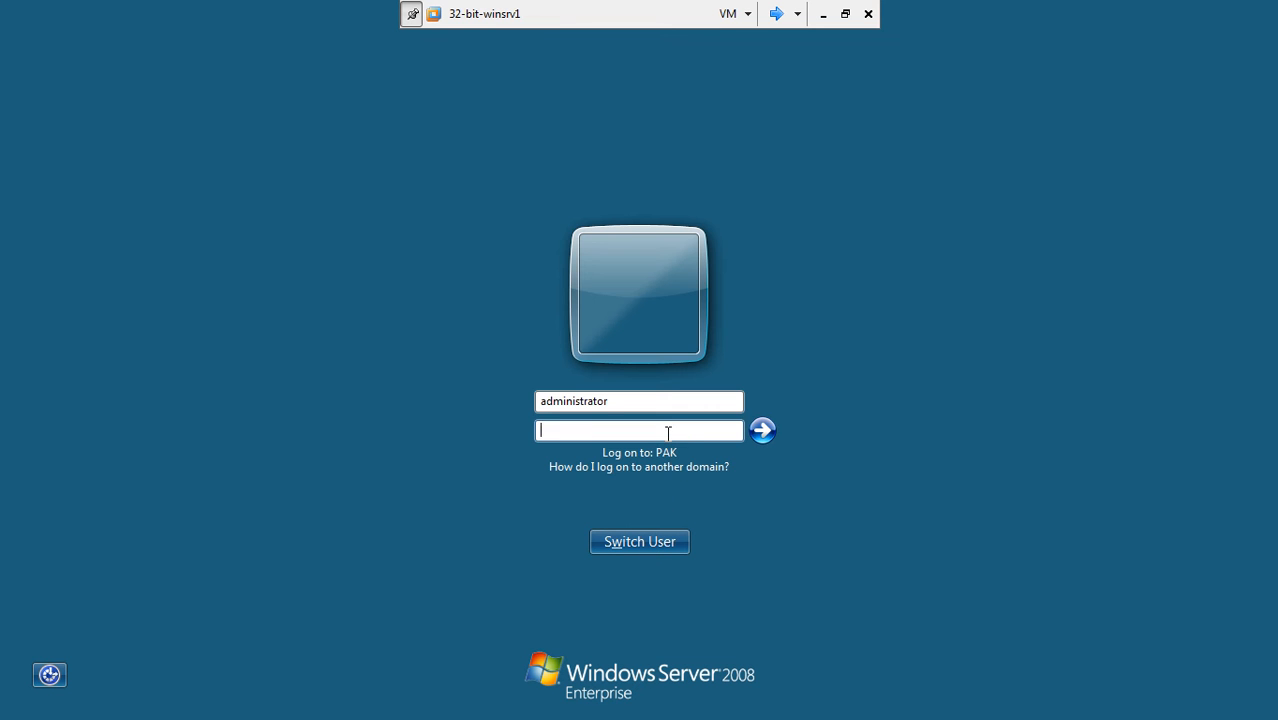
{"action": "type", "text": "P@"}
{"action": "left_click", "coordinate": [760, 435]}
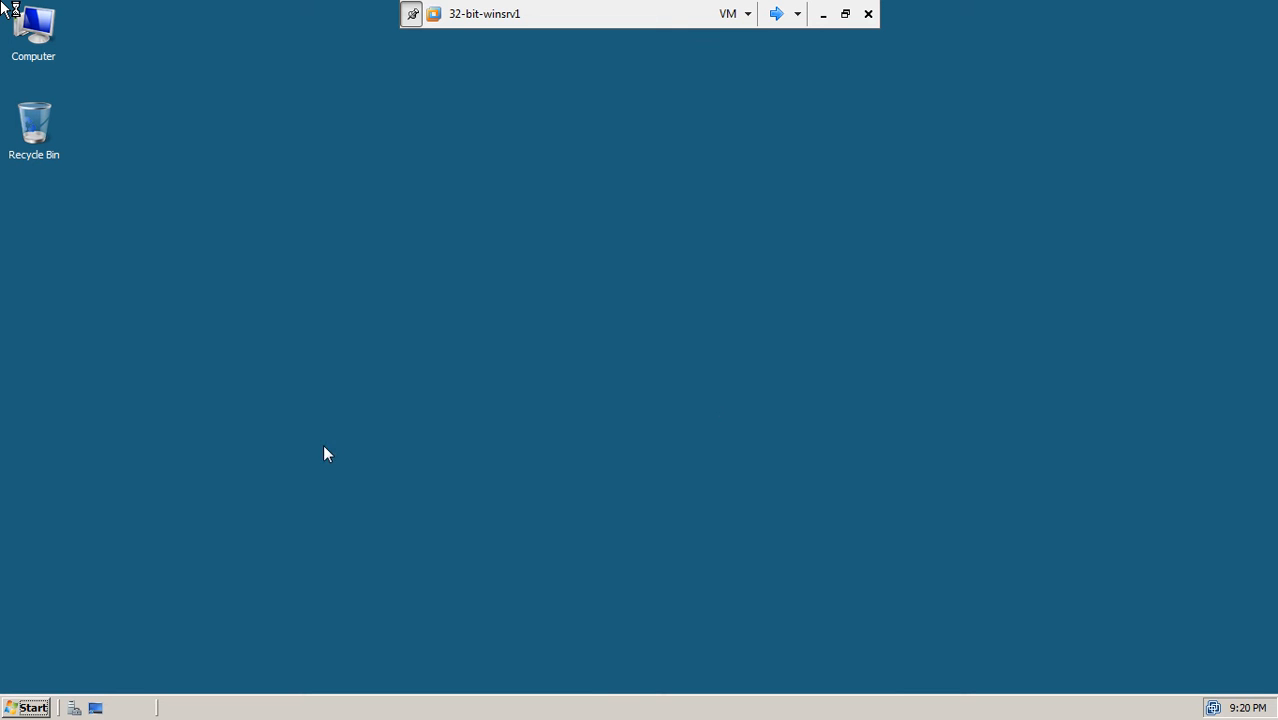
- Run ipconfig in an administrator Command Prompt showing IPv4 192.168.9.2, then minimize the VM
{"action": "left_click", "coordinate": [32, 708]}
{"action": "left_click", "coordinate": [66, 281]}
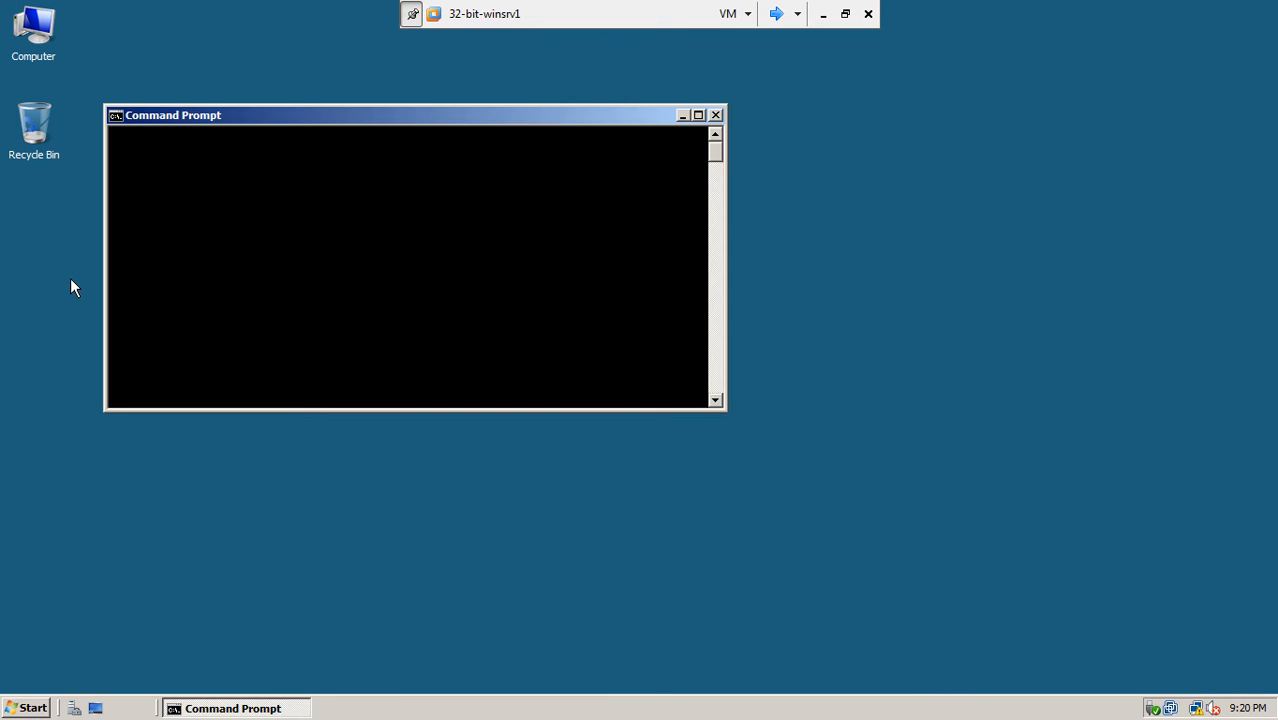
{"action": "left_click_drag", "start_coordinate": [393, 127], "coordinate": [558, 177]}
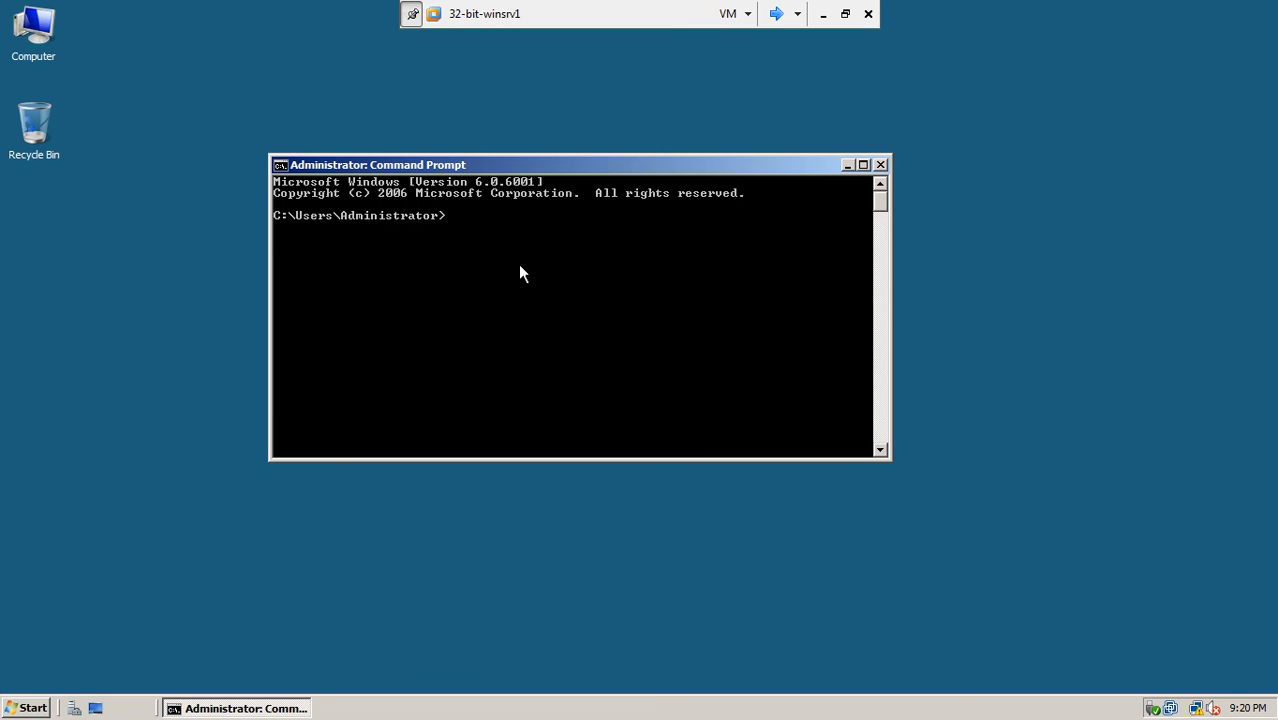
{"action": "type", "text": "ipconfig"}
{"action": "key", "text": "Return"}
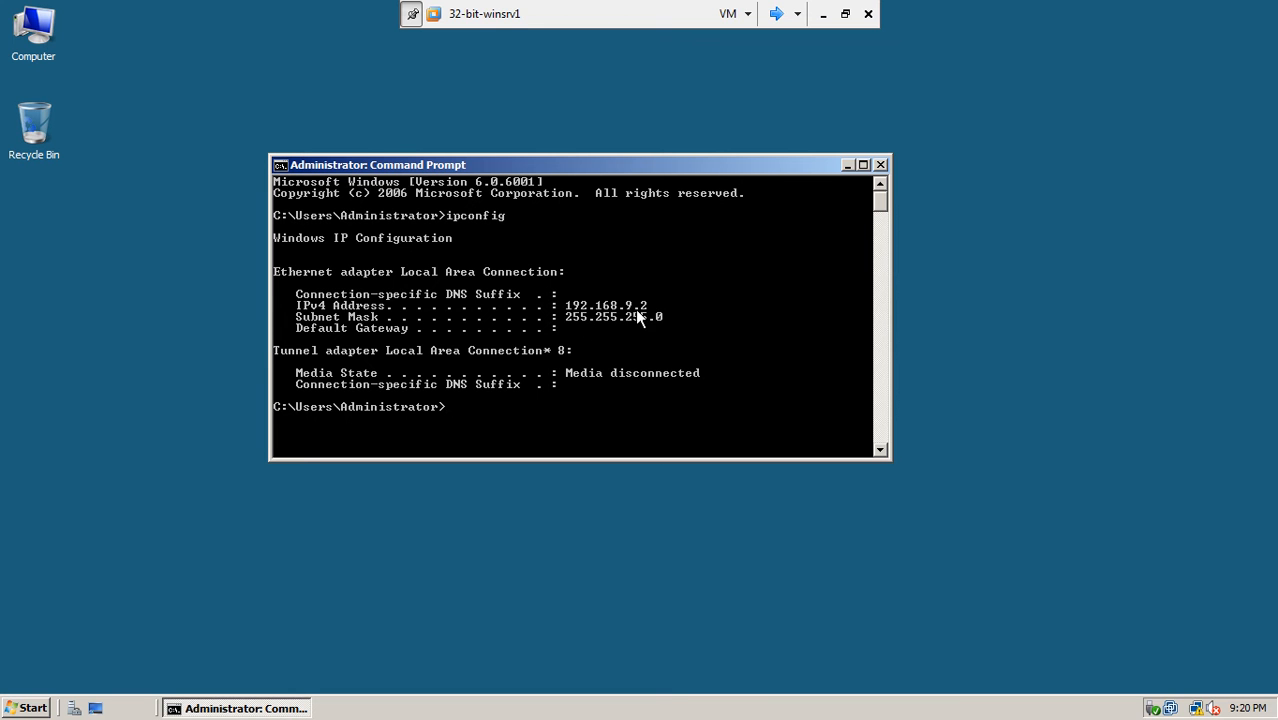
{"action": "left_click", "coordinate": [823, 13]}
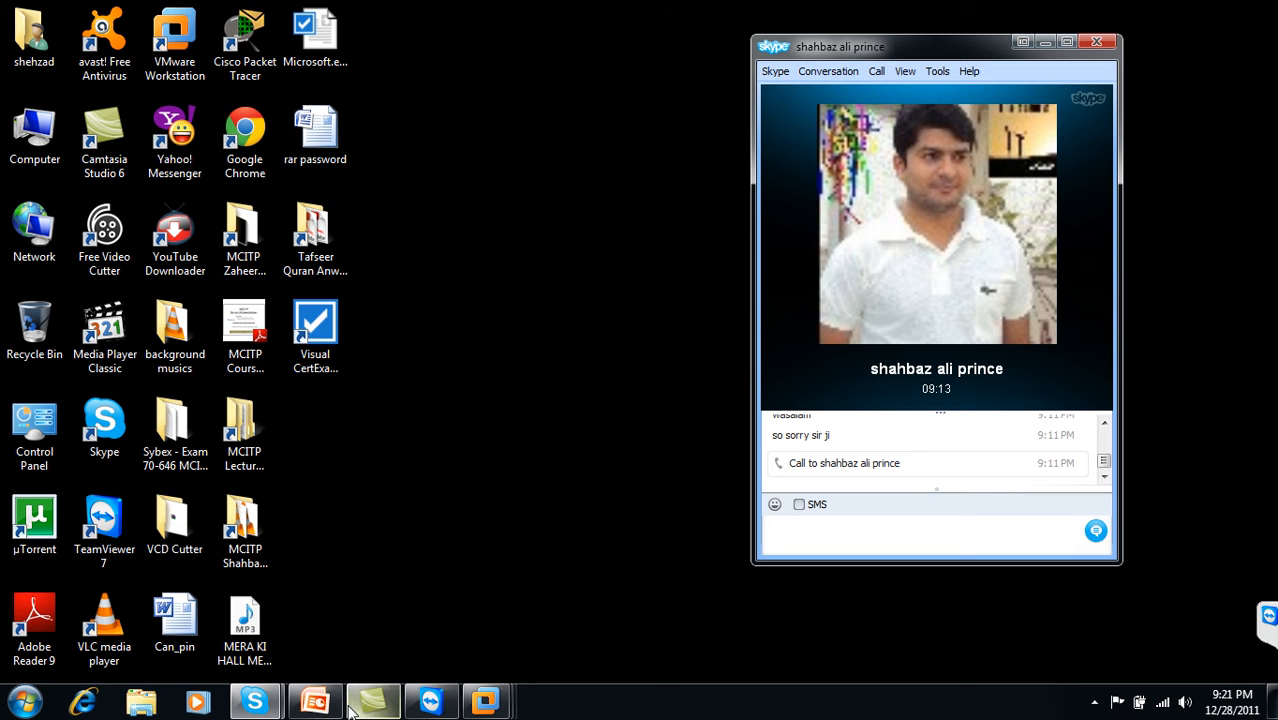
- Show slide 3's LAB Setup diagram in PowerPoint, then switch to the 32-bit-winsrv2 VM
{"action": "left_click", "coordinate": [314, 701]}
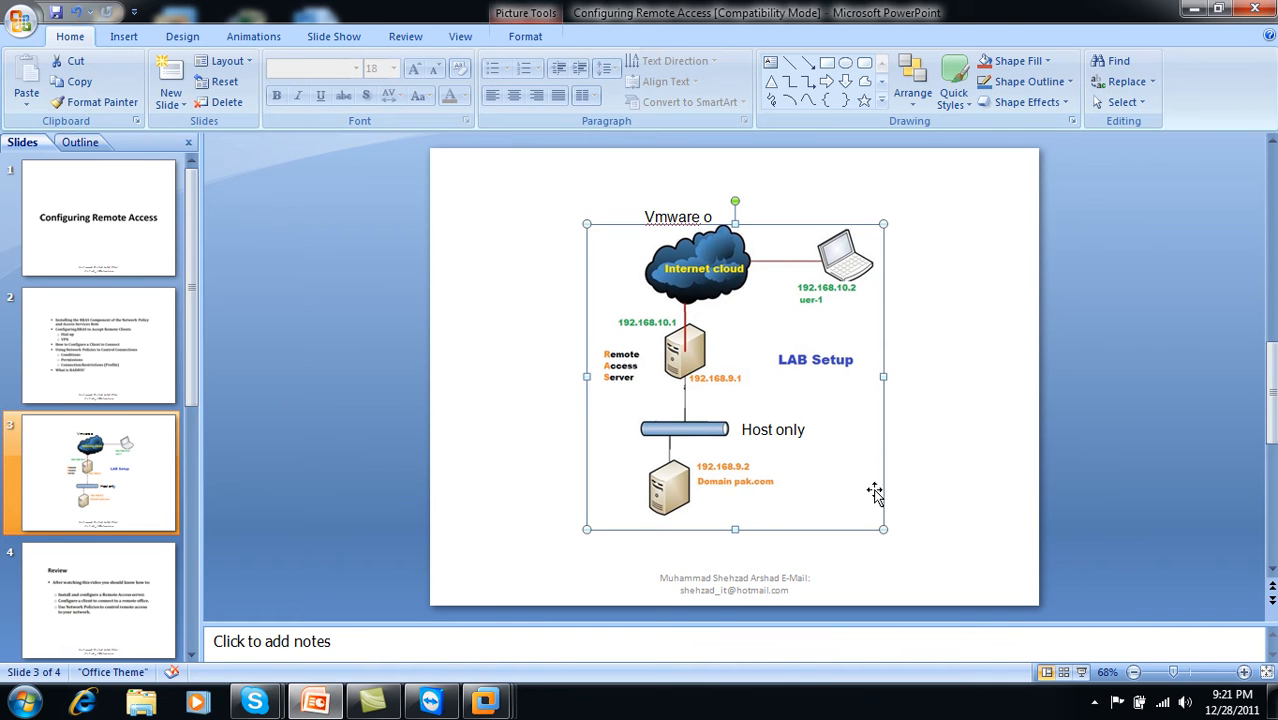
{"action": "left_click", "coordinate": [910, 492]}
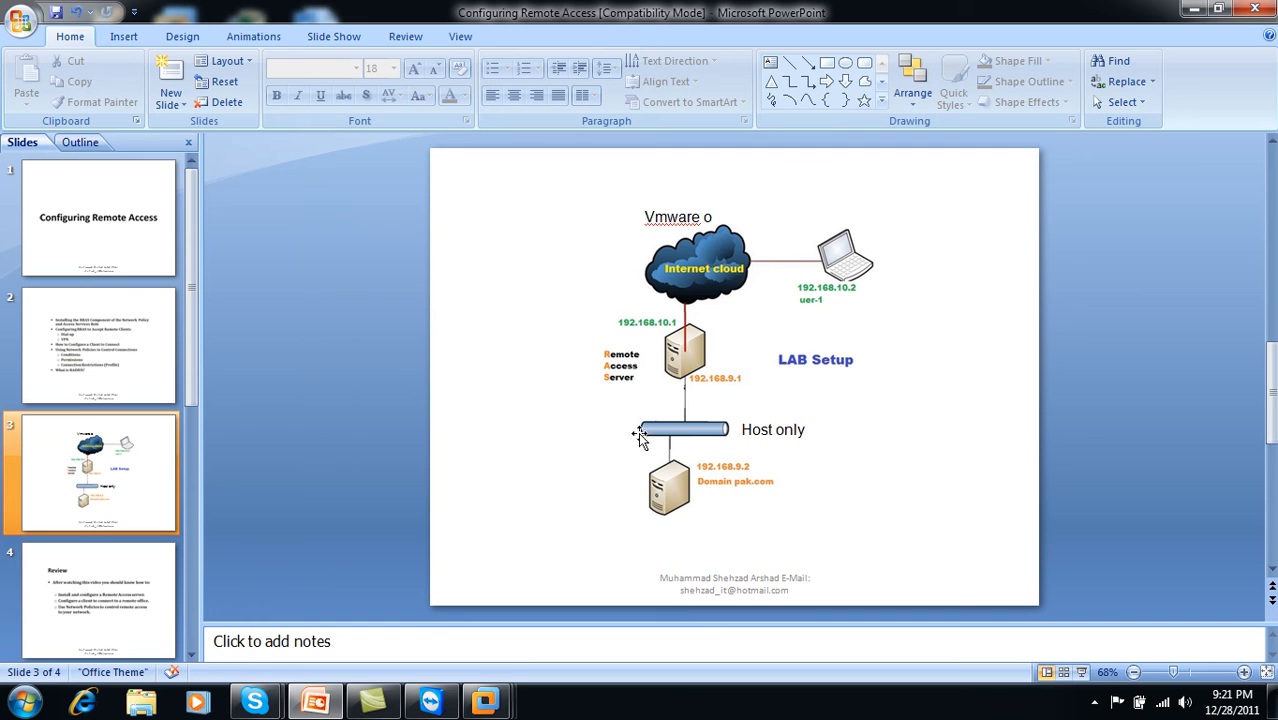
{"action": "left_click", "coordinate": [483, 708]}
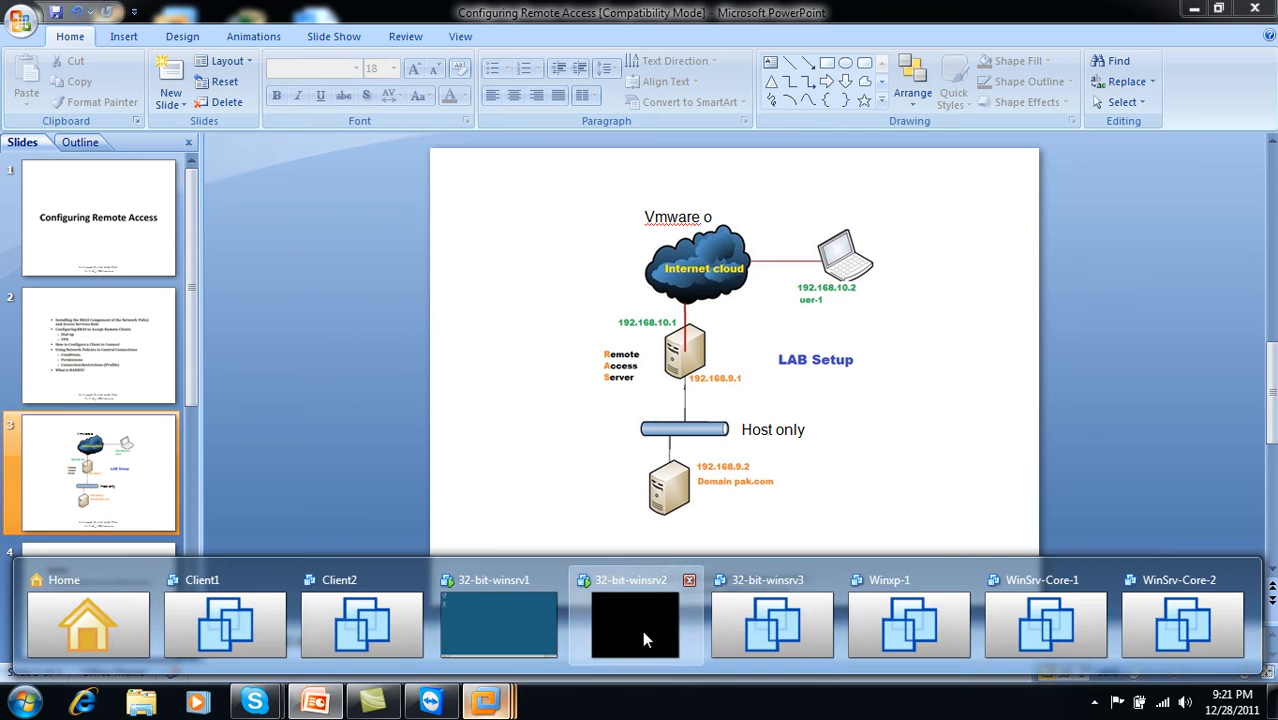
{"action": "left_click", "coordinate": [642, 630]}
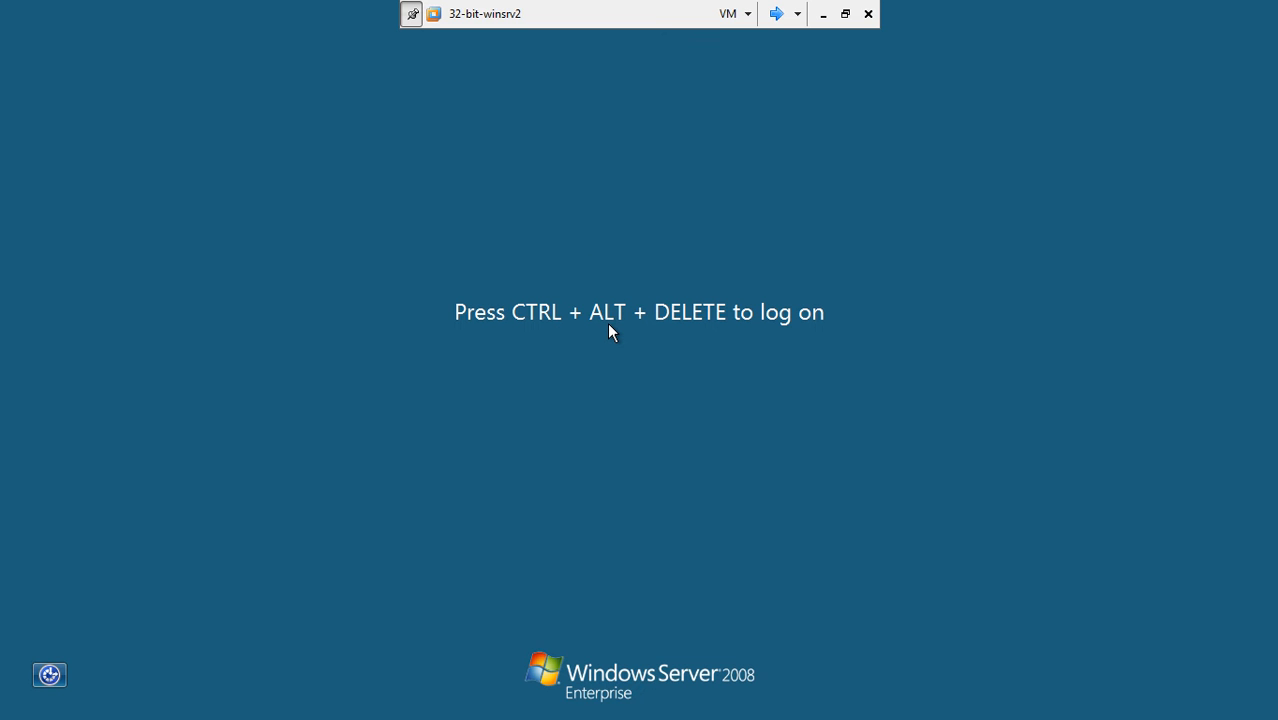
- Press Ctrl+Alt+Del on 32-bit-winsrv2 and log on with the administrator password
{"action": "key", "text": "ctrl+alt+Delete"}
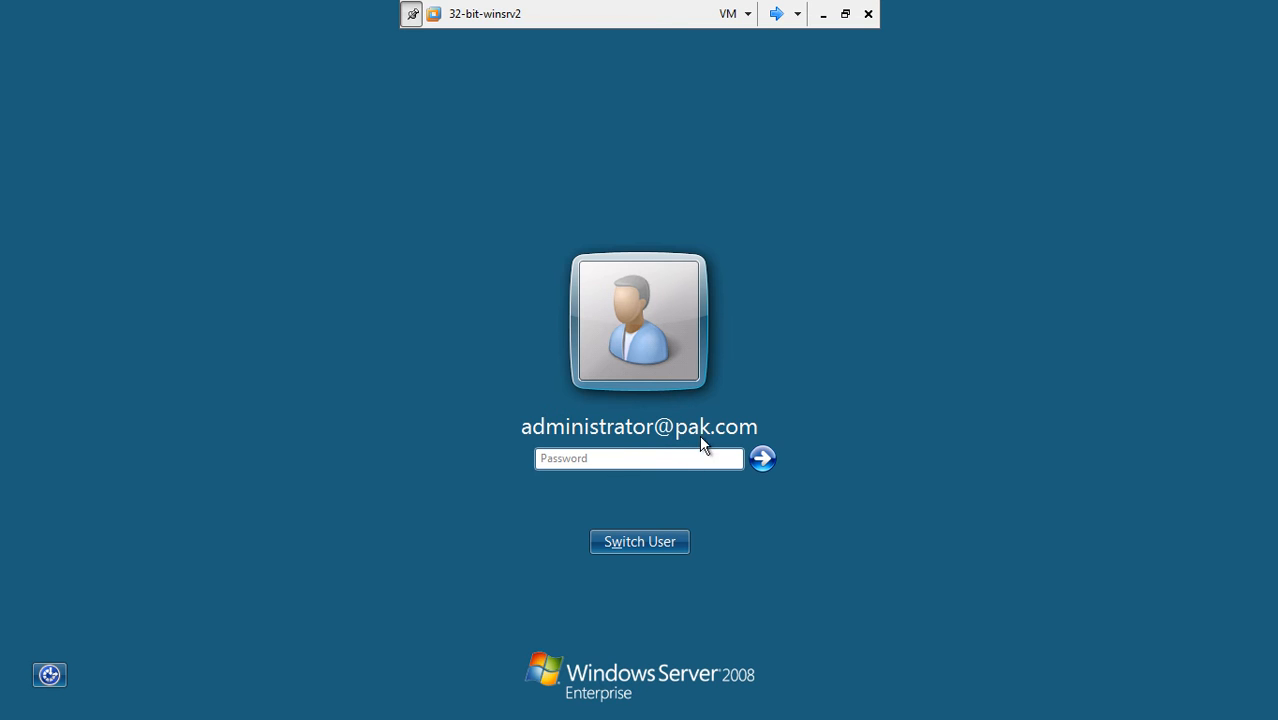
{"action": "left_click", "coordinate": [673, 463]}
{"action": "type", "text": "•••"}
{"action": "key", "text": "Return"}
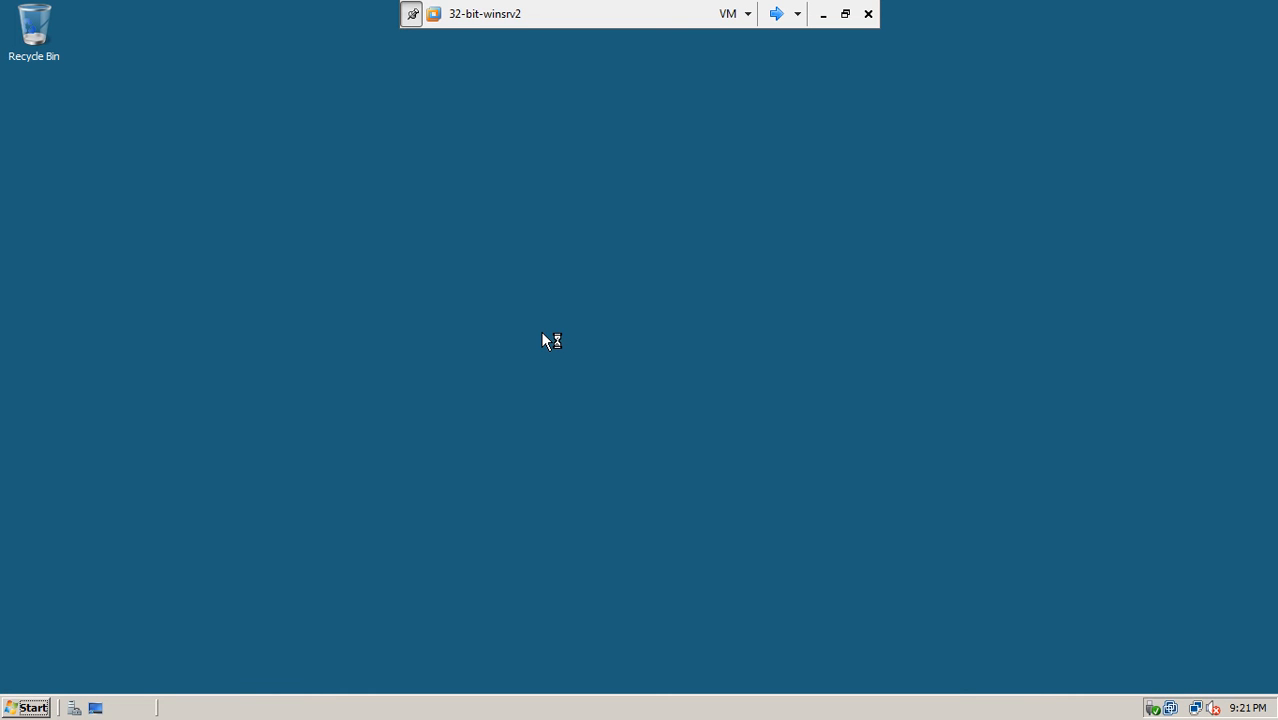
- Add the Computer icon to the server's desktop from the Start menu
{"action": "left_click", "coordinate": [45, 709]}
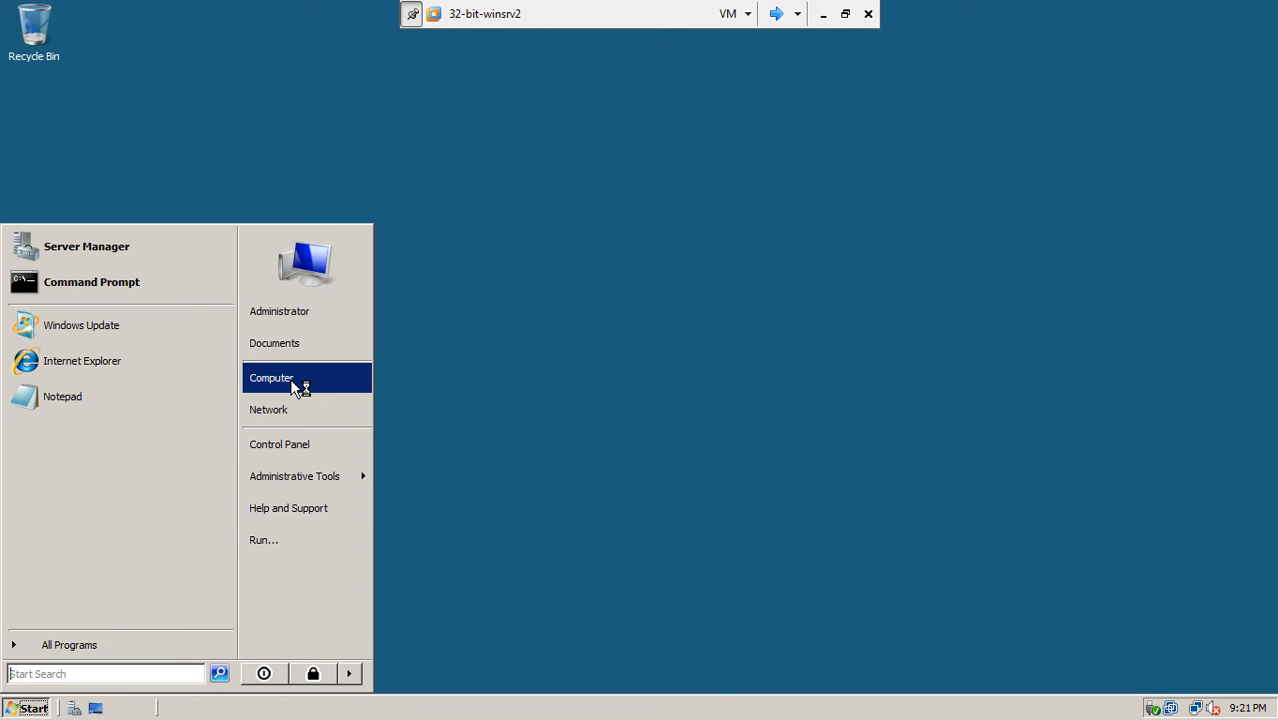
{"action": "right_click", "coordinate": [291, 379]}
{"action": "left_click", "coordinate": [338, 486]}
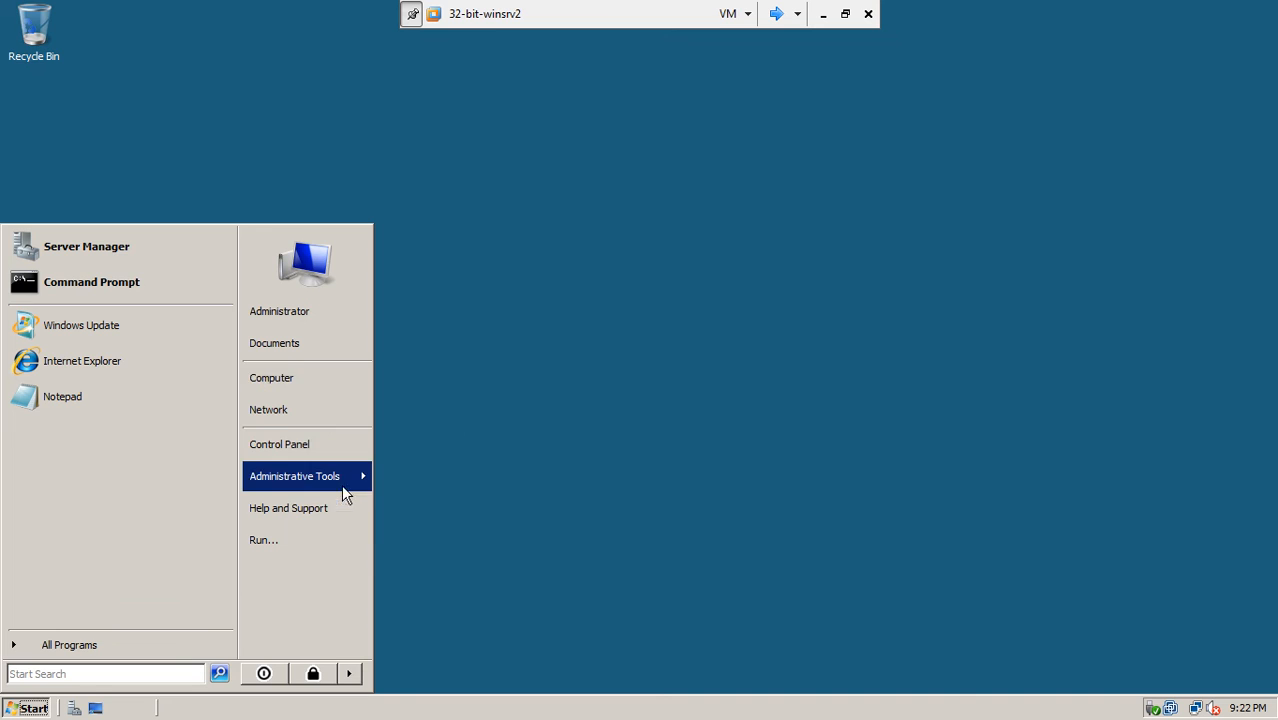
{"action": "left_click", "coordinate": [568, 400]}
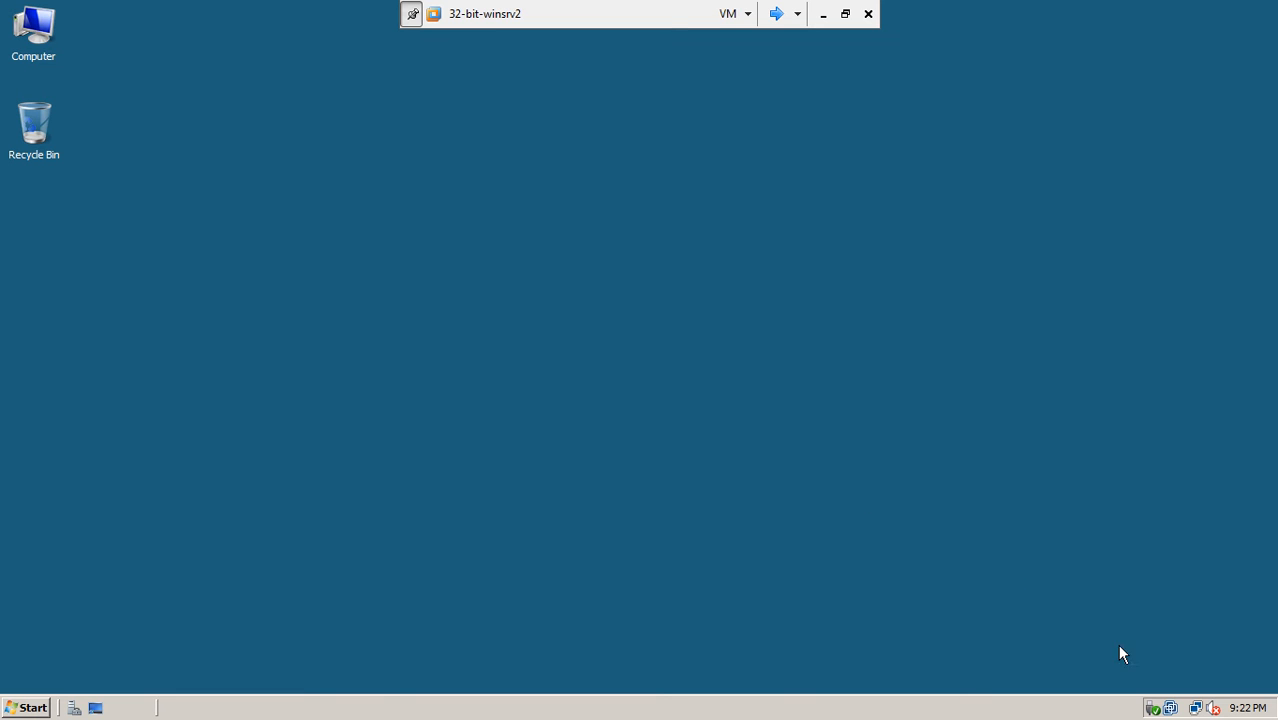
- Open the Network and Sharing Center and its list of network connections
{"action": "mouse_move", "coordinate": [1196, 706]}
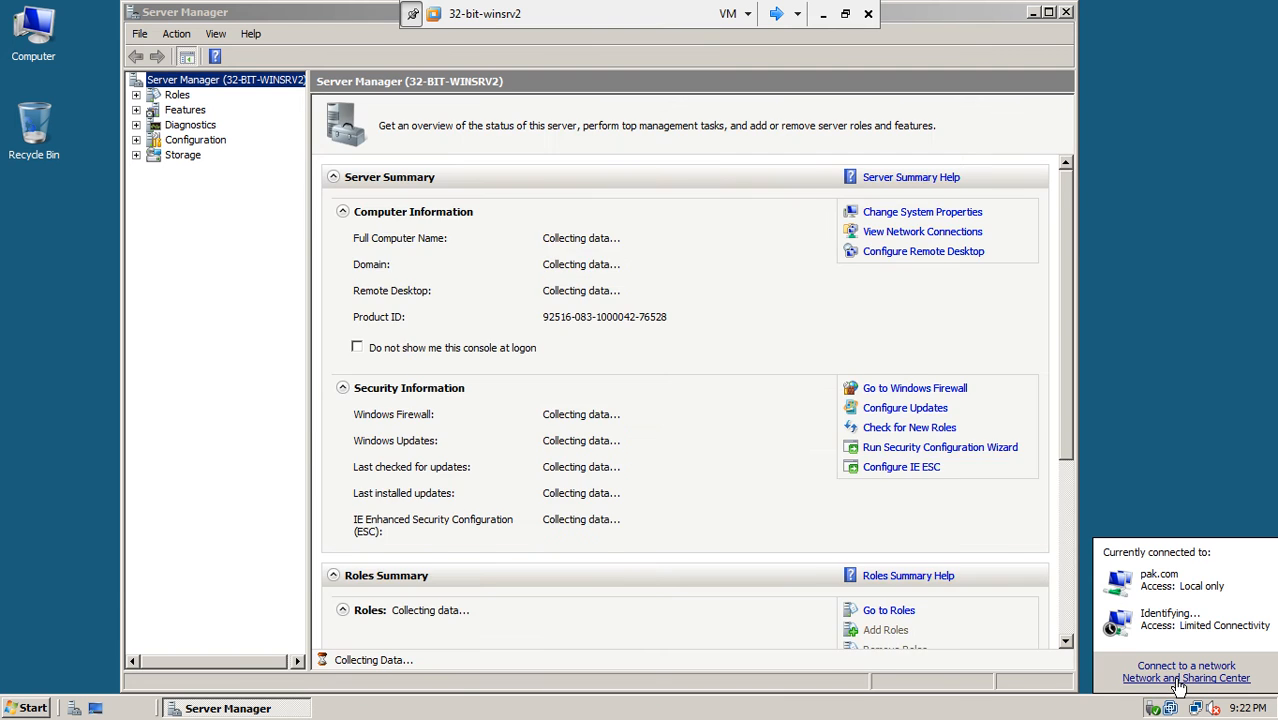
{"action": "left_click", "coordinate": [1179, 679]}
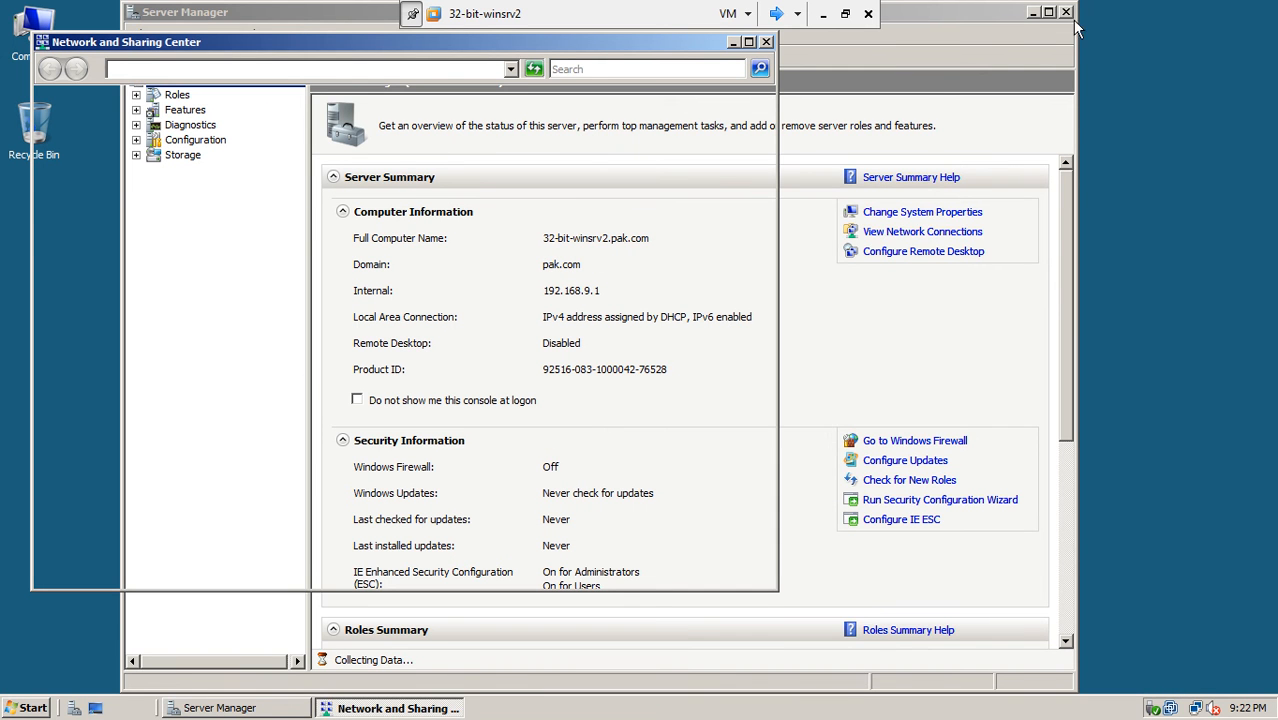
{"action": "left_click", "coordinate": [1035, 12]}
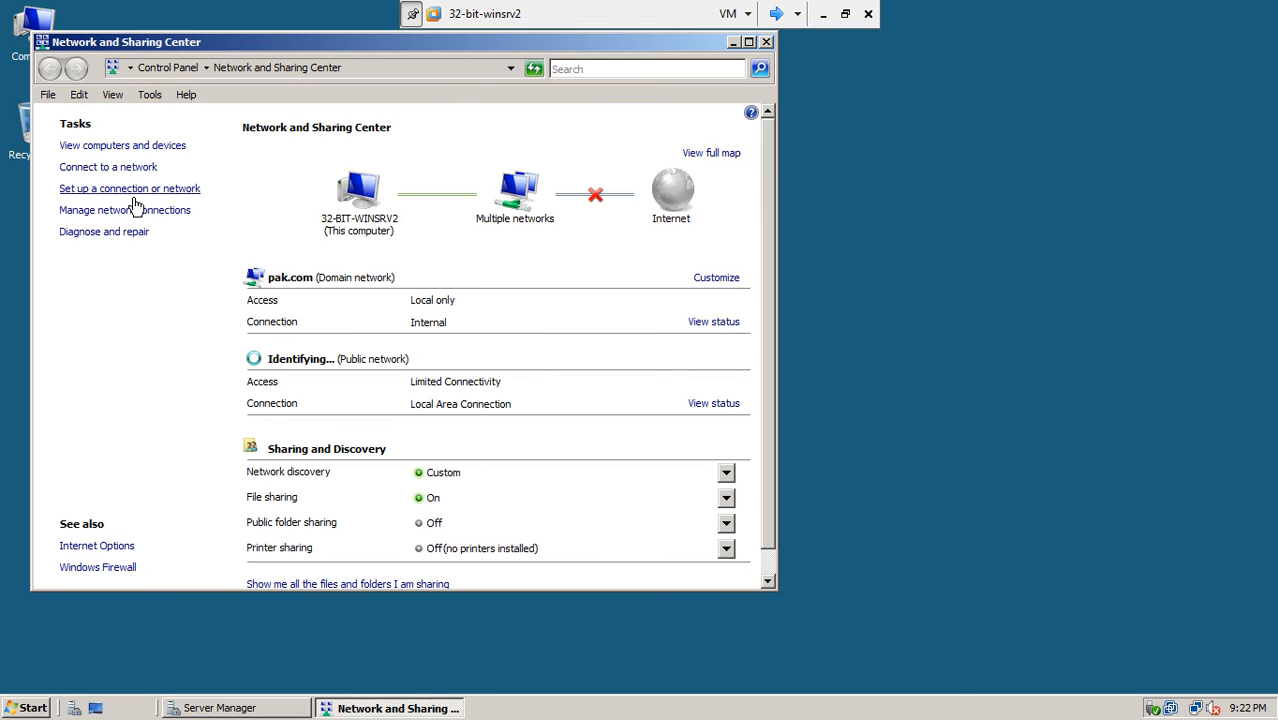
{"action": "left_click", "coordinate": [133, 210]}
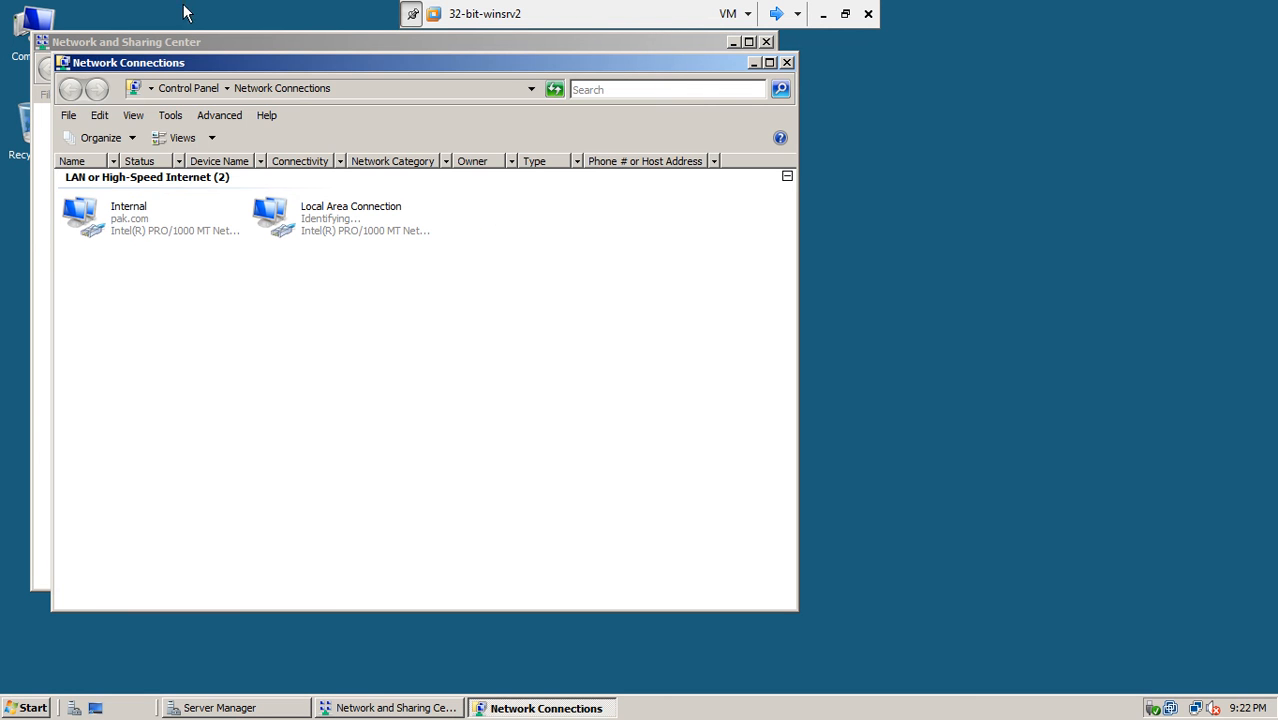
{"action": "left_click_drag", "start_coordinate": [213, 70], "coordinate": [408, 114]}
{"action": "left_click", "coordinate": [393, 320]}
- Rename Local Area Connection to 'External'
{"action": "right_click", "coordinate": [490, 277]}
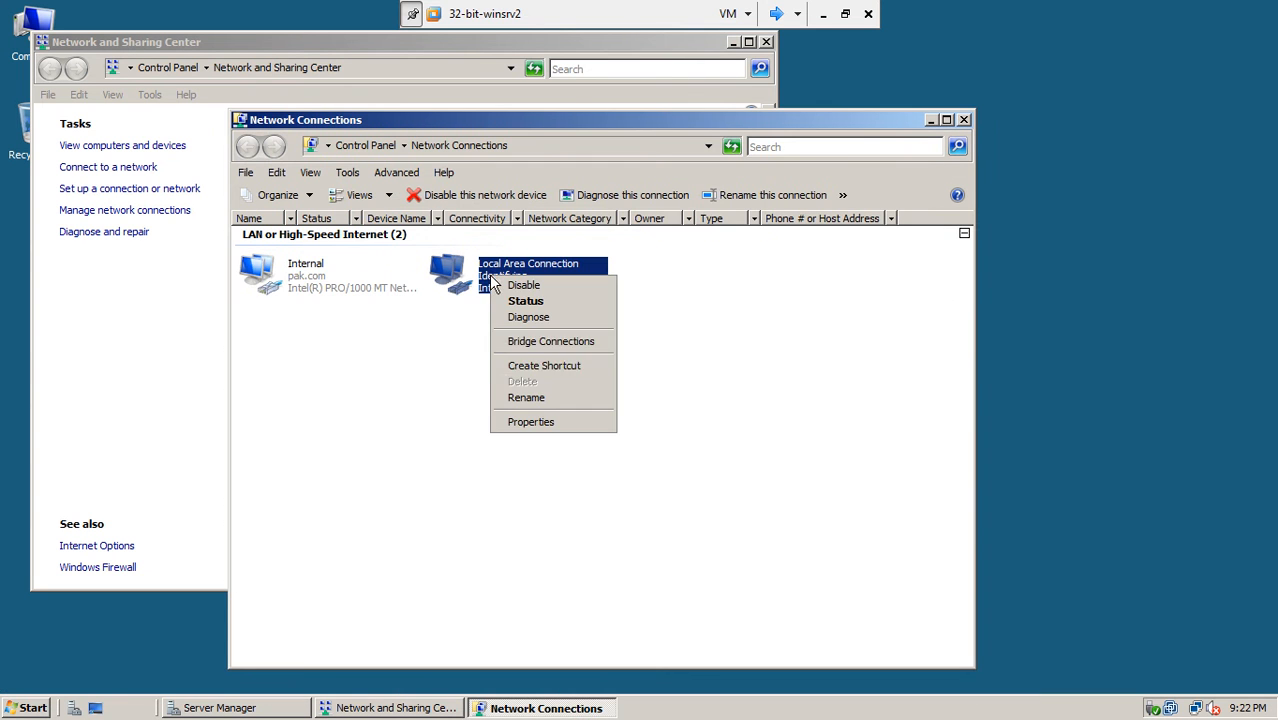
{"action": "left_click", "coordinate": [526, 398]}
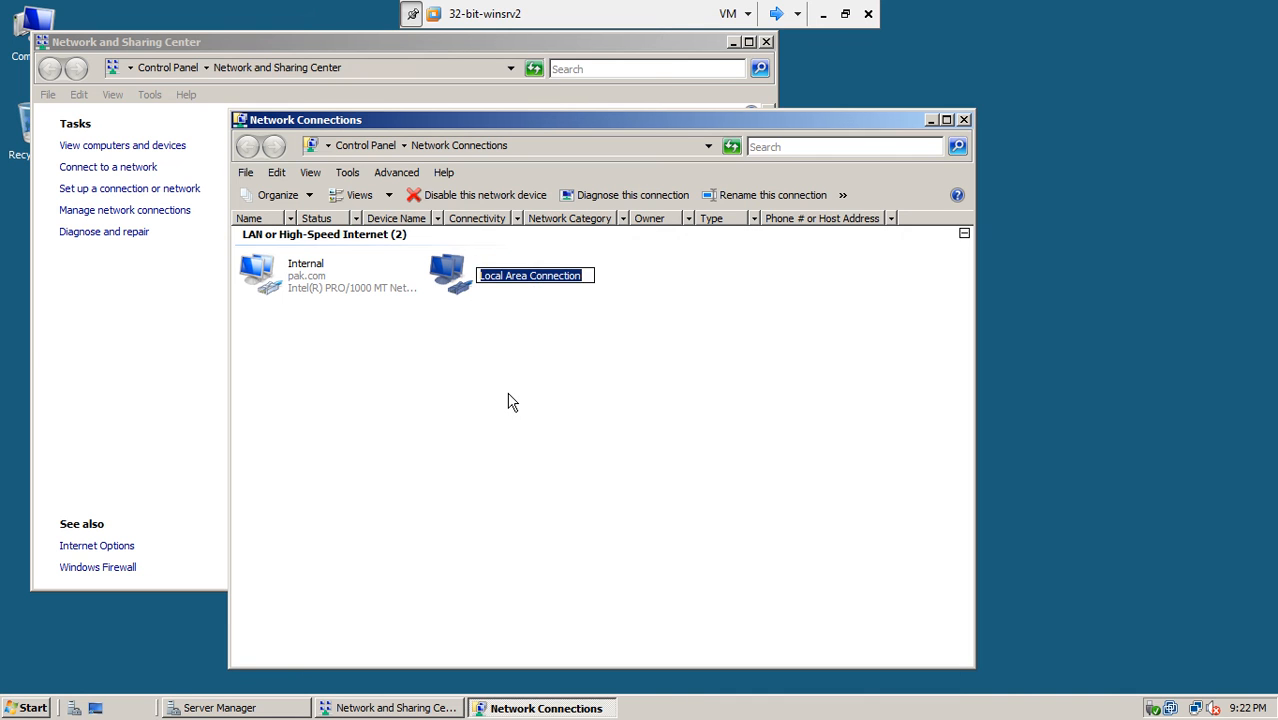
{"action": "type", "text": "External"}
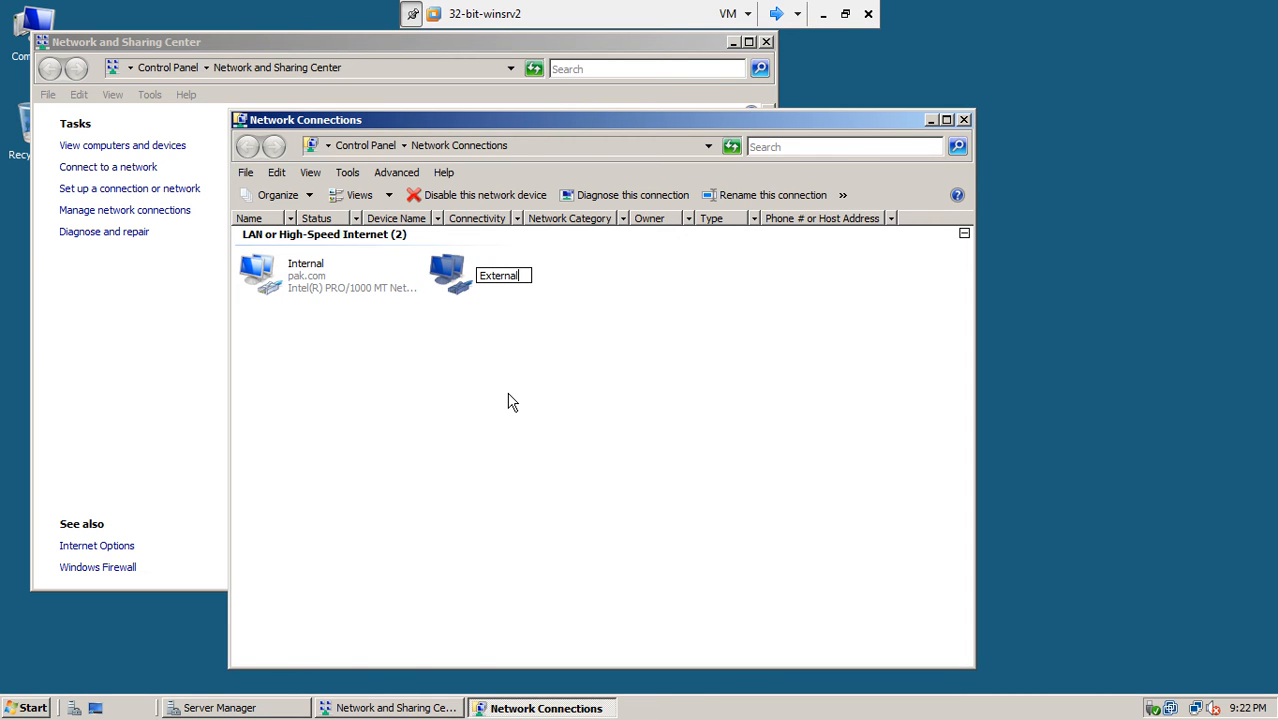
{"action": "key", "text": "Return"}
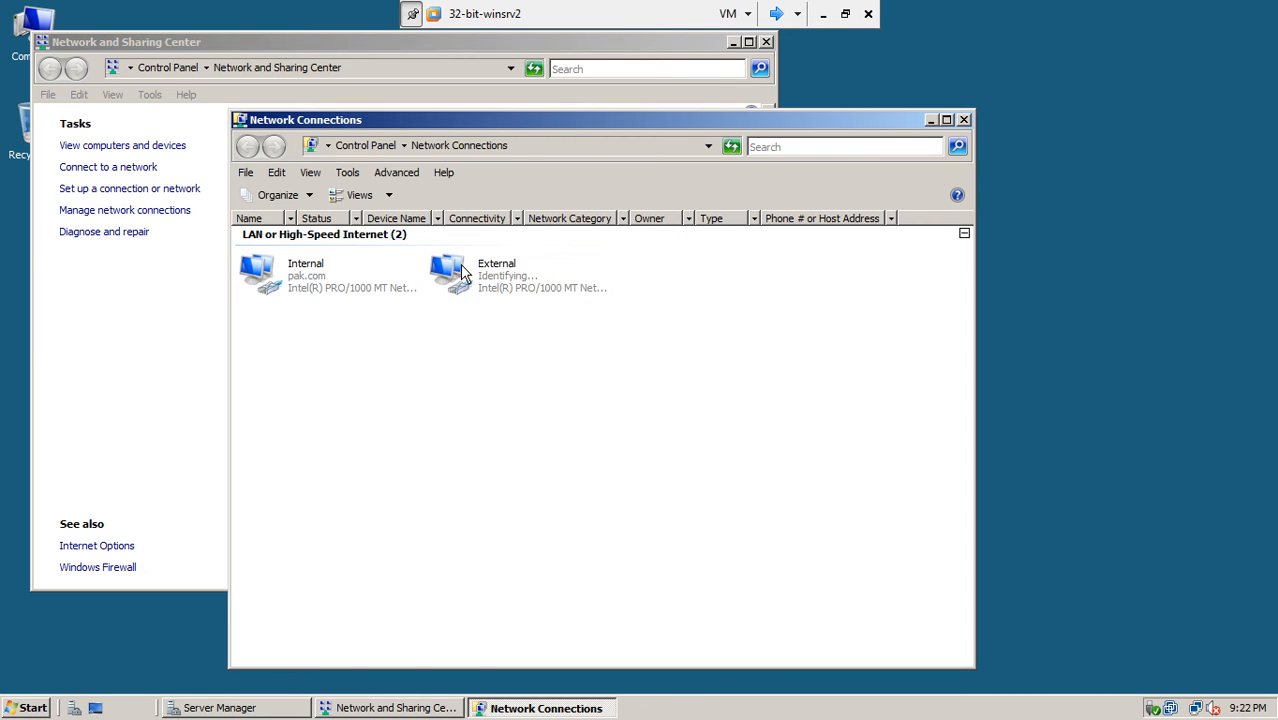
- Turn off IPv6 in the External connection's properties
{"action": "left_click", "coordinate": [331, 283]}
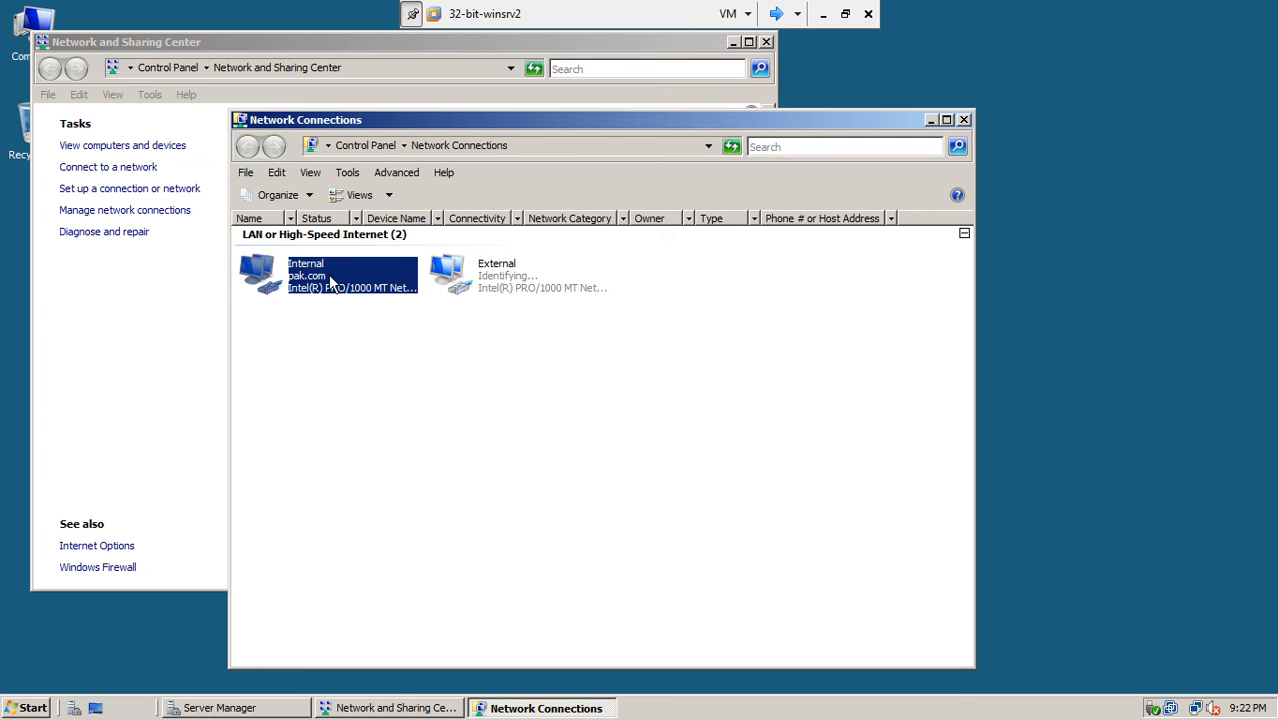
{"action": "right_click", "coordinate": [505, 287]}
{"action": "left_click", "coordinate": [547, 438]}
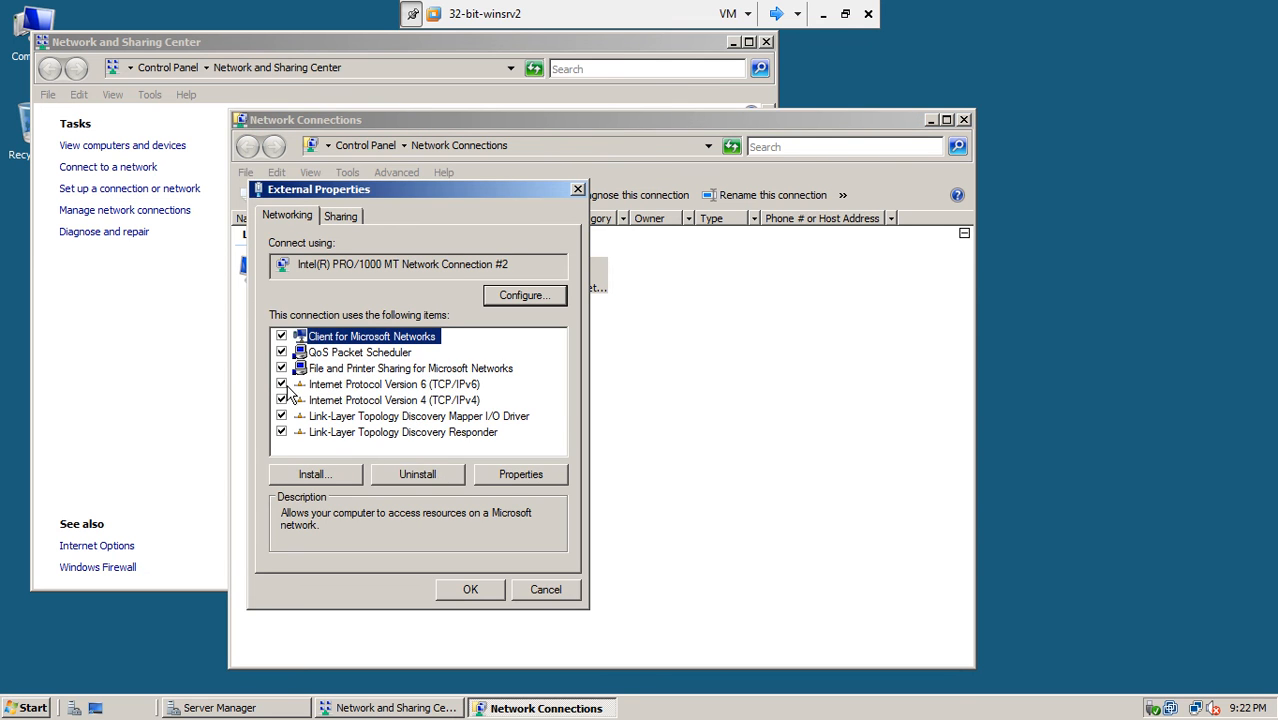
{"action": "left_click", "coordinate": [282, 384]}
{"action": "left_click", "coordinate": [318, 400]}
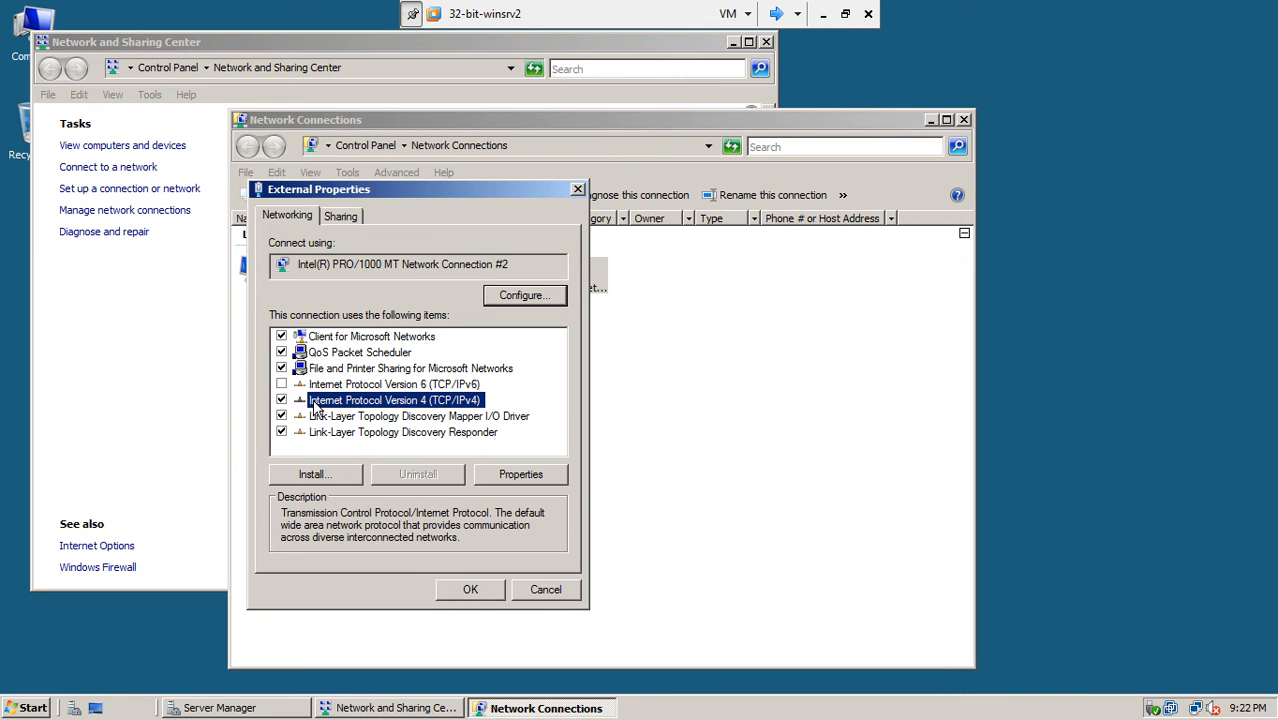
{"action": "left_click", "coordinate": [520, 474]}
- Give External static IPv4 address 192.168.10.1 with subnet mask 255.255.255.0
{"action": "left_click", "coordinate": [402, 386]}
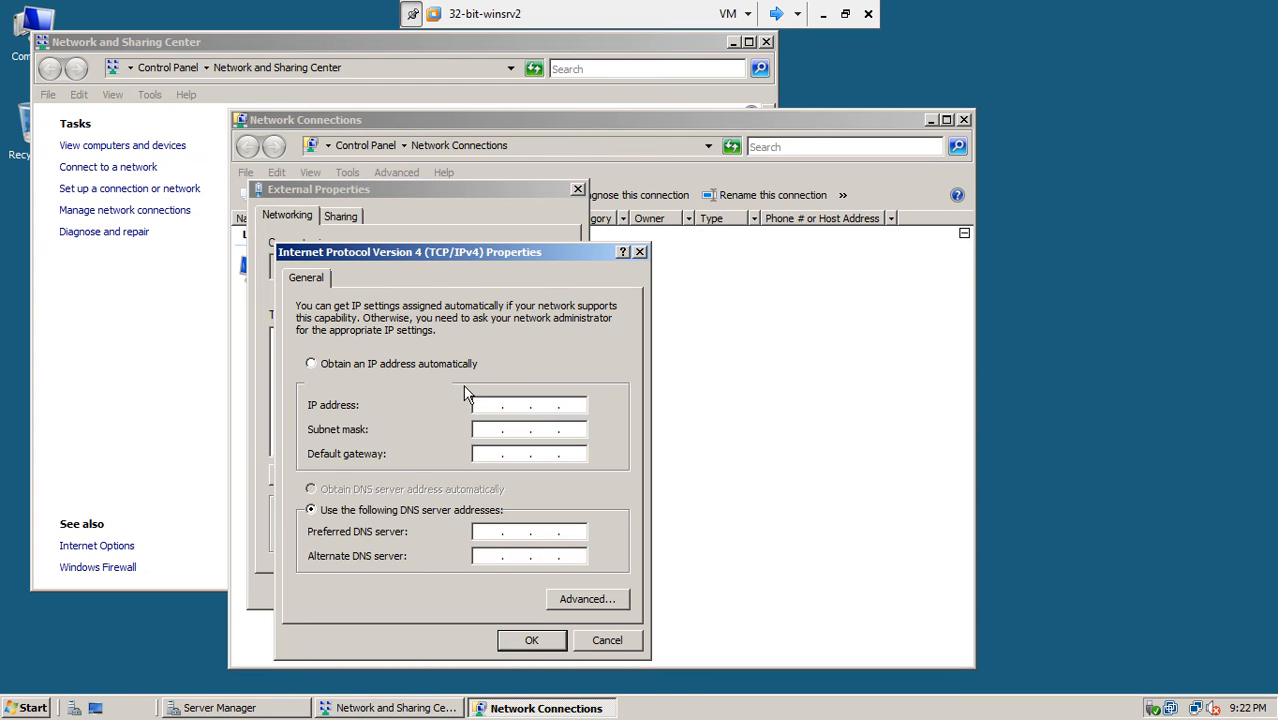
{"action": "left_click", "coordinate": [481, 405]}
{"action": "type", "text": "192 . 168"}
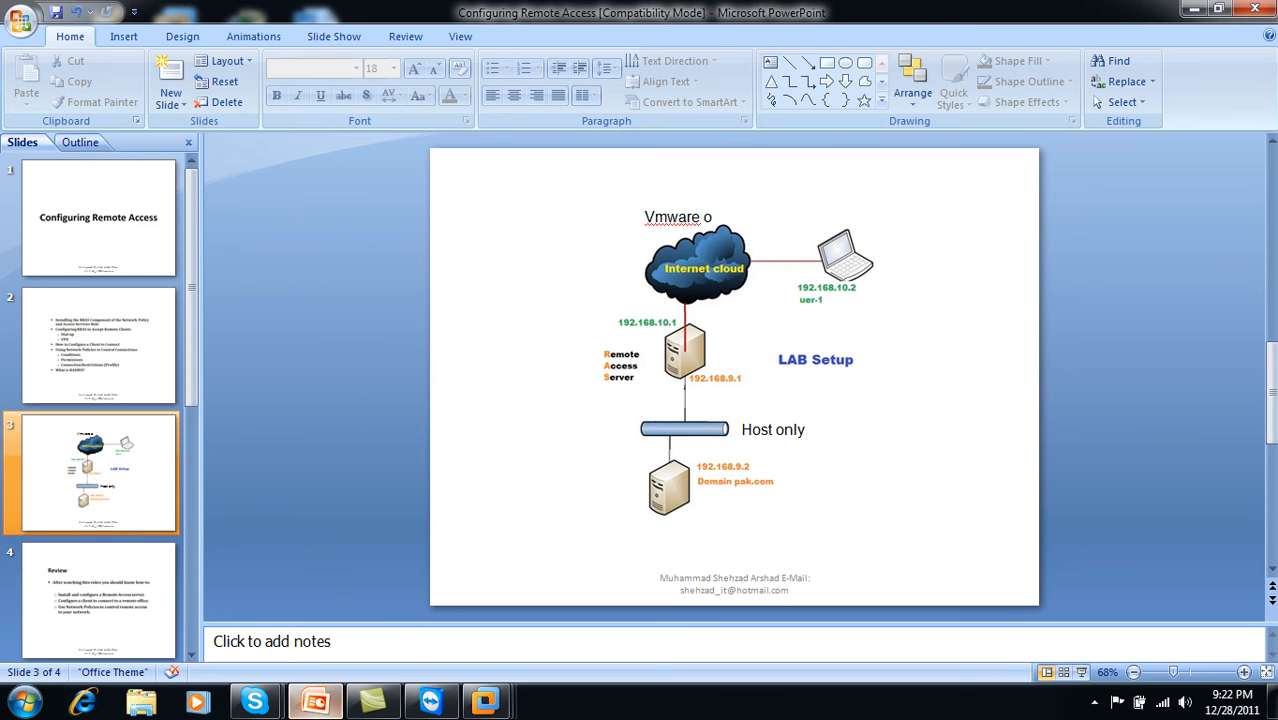
{"action": "mouse_move", "coordinate": [484, 700]}
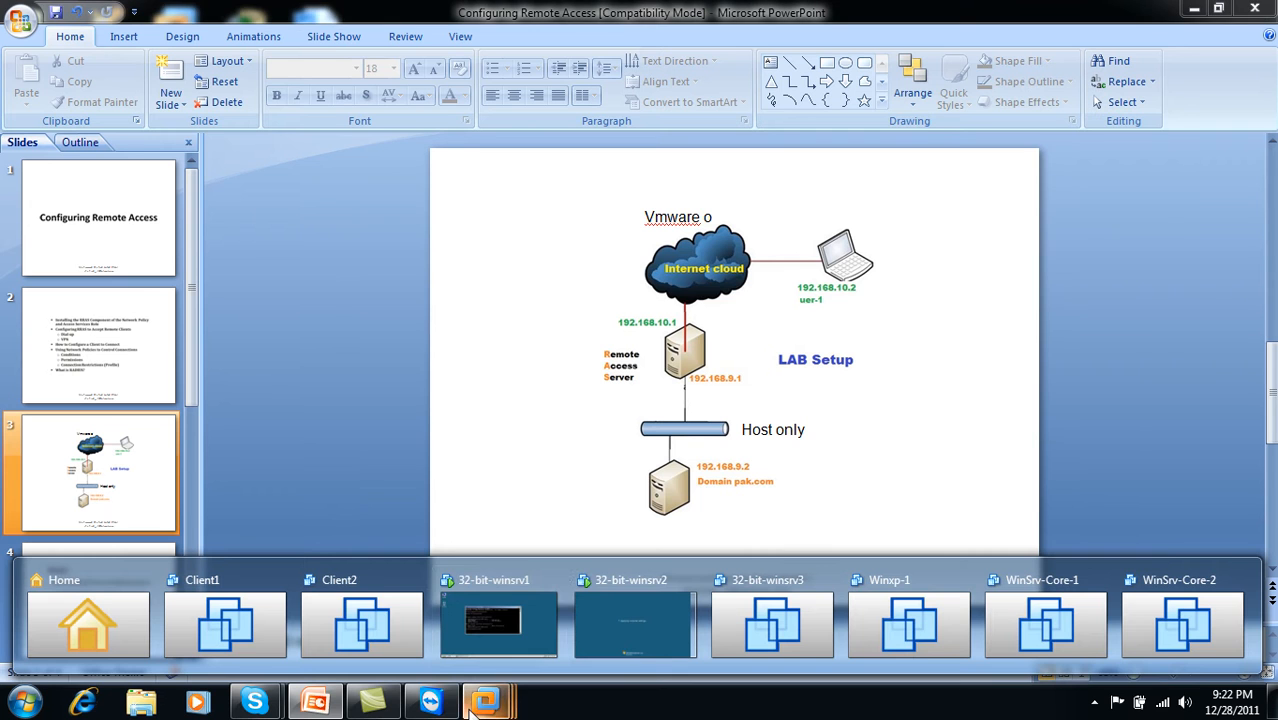
{"action": "left_click", "coordinate": [600, 625]}
{"action": "left_click", "coordinate": [516, 429]}
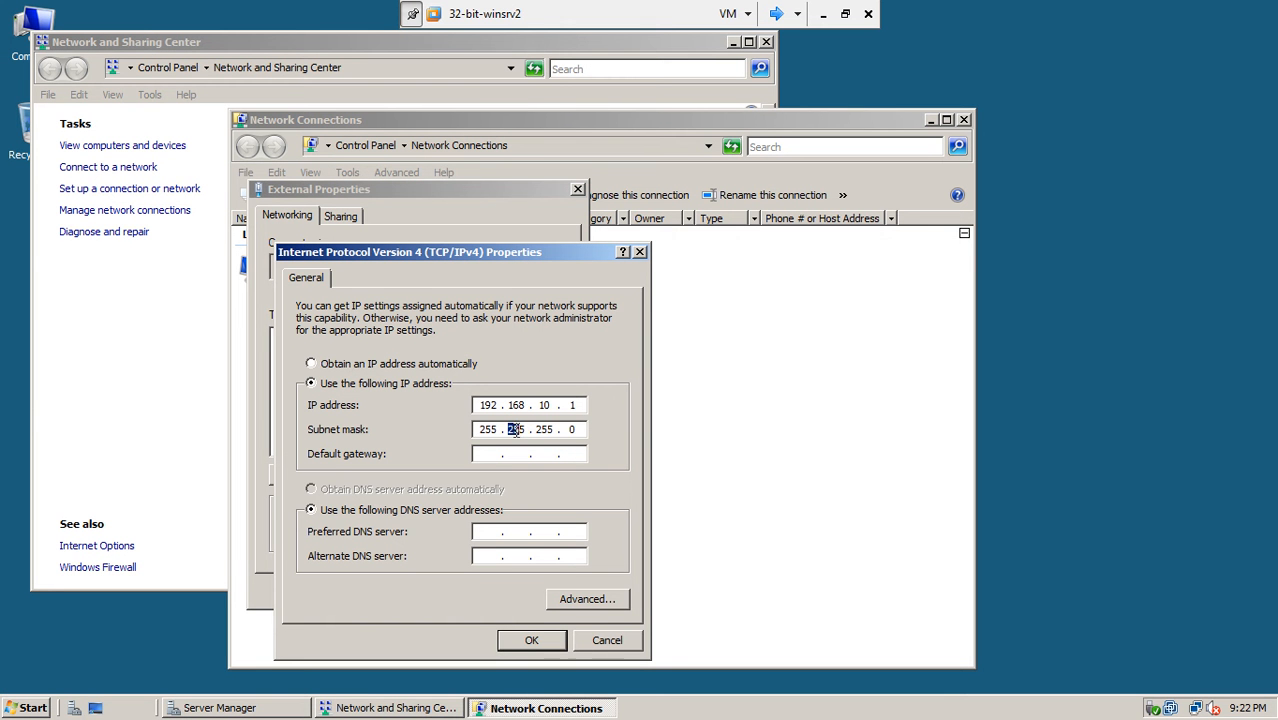
{"action": "left_click", "coordinate": [533, 640]}
- Close the connection properties and open an administrator Command Prompt
{"action": "left_click", "coordinate": [489, 591]}
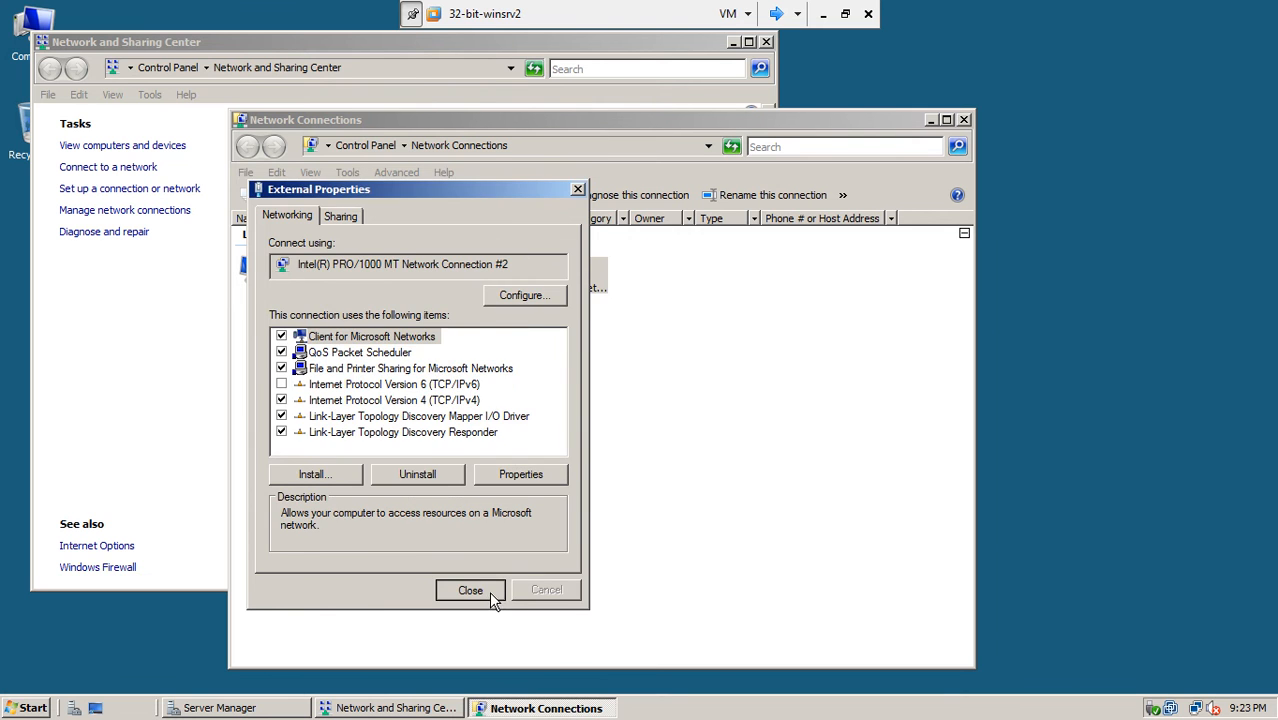
{"action": "left_click", "coordinate": [497, 348]}
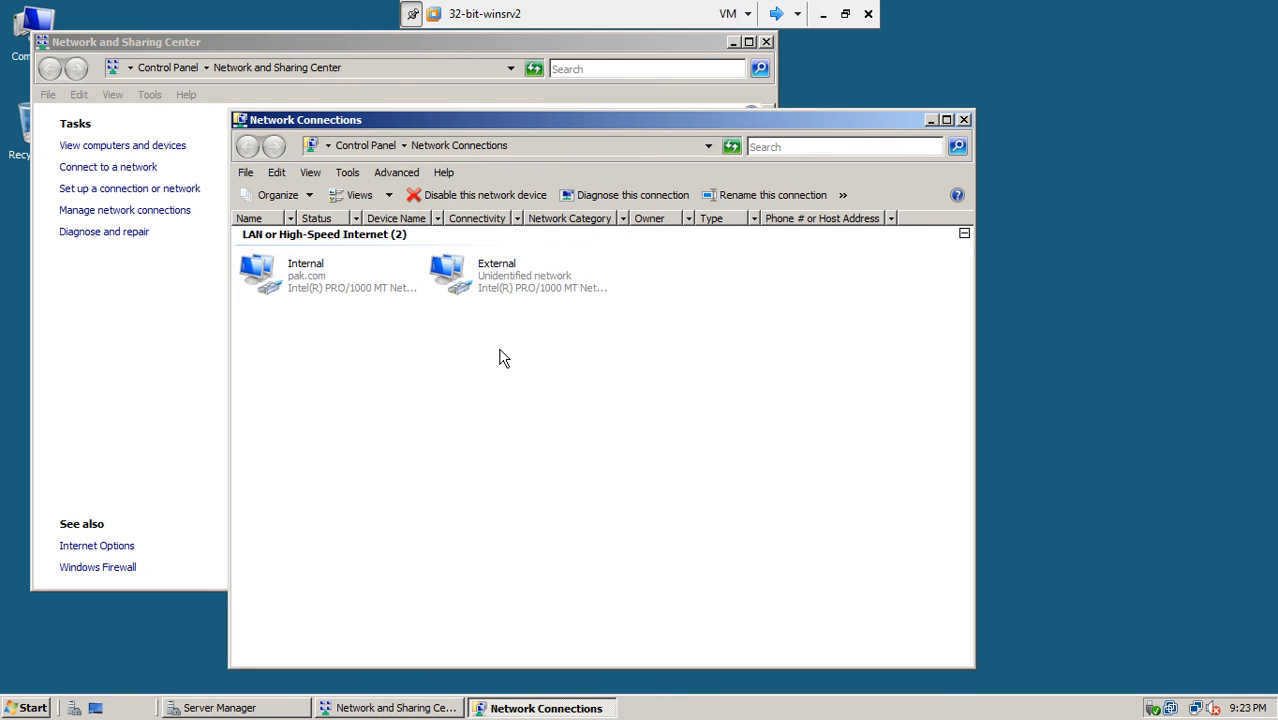
{"action": "left_click", "coordinate": [6, 709]}
{"action": "left_click", "coordinate": [90, 285]}
- Run ipconfig to confirm both adapter addresses, with Internal at 192.168.9.1
{"action": "type", "text": "i"}
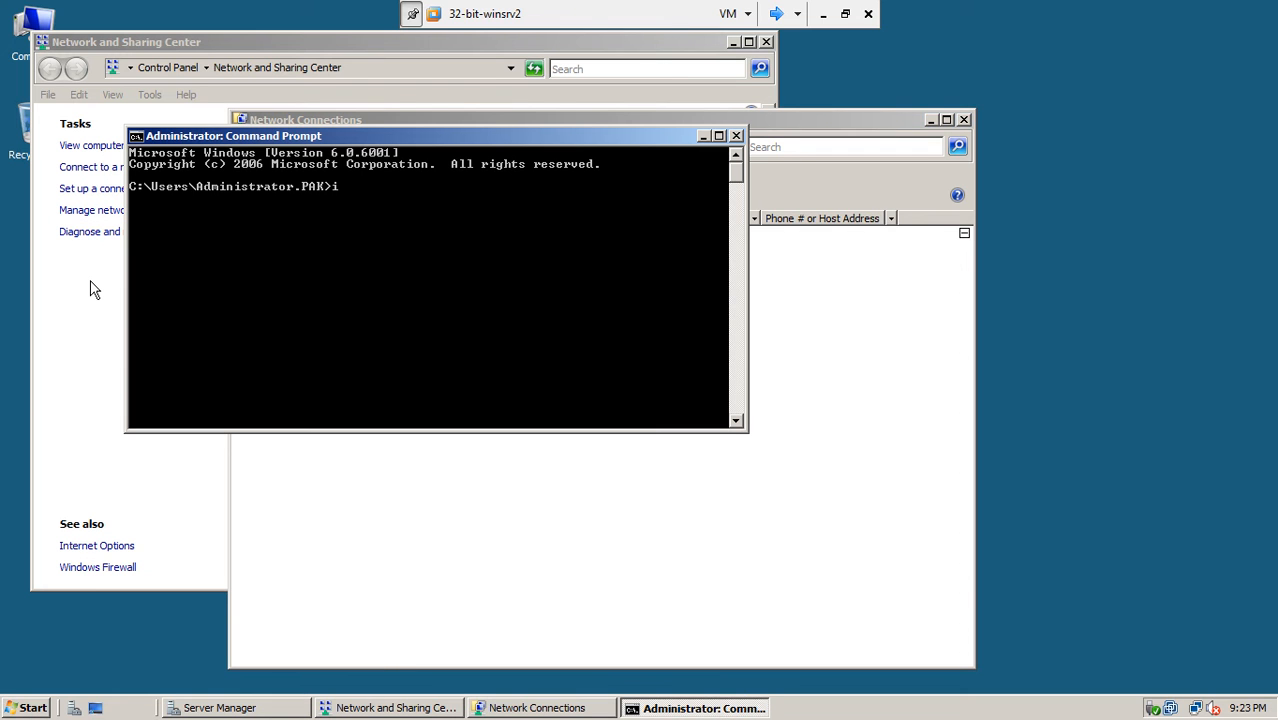
{"action": "type", "text": "pconfig"}
{"action": "key", "text": "Return"}
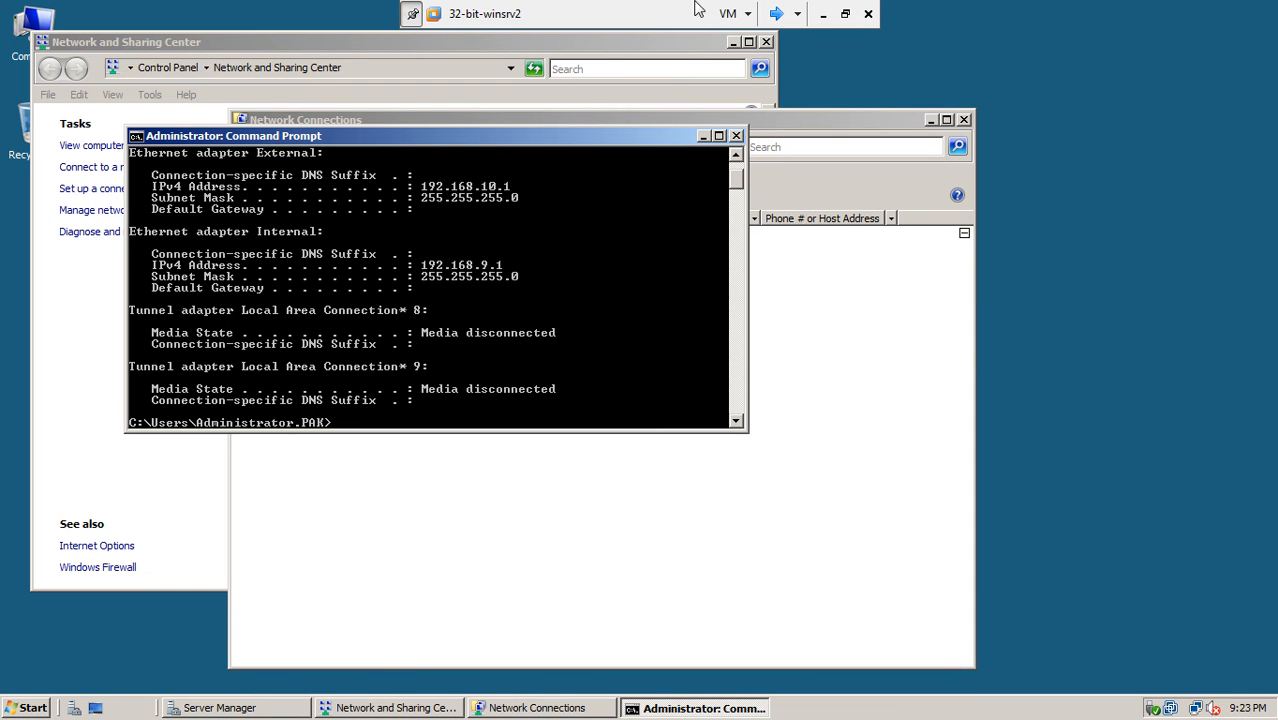
{"action": "left_click", "coordinate": [734, 157]}
{"action": "left_click", "coordinate": [734, 157]}
{"action": "left_click", "coordinate": [734, 157]}
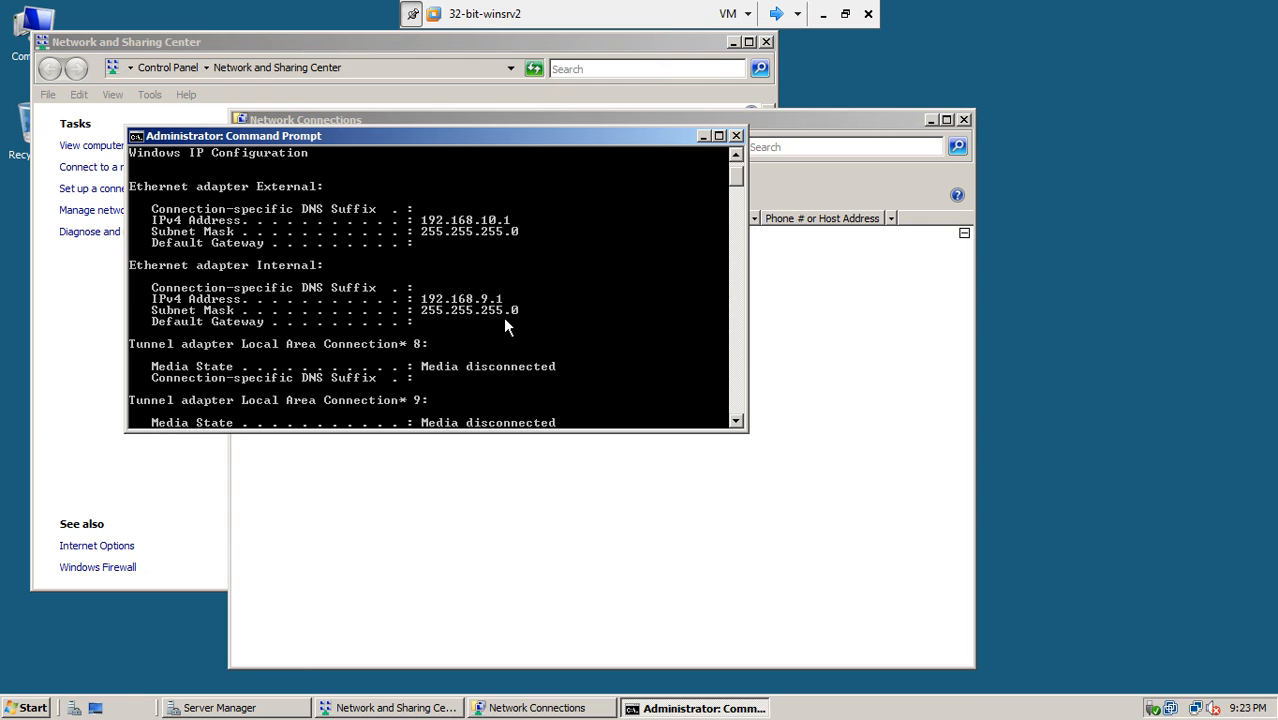
- Ping 192.168.9.2 with 4 of 4 replies, then close the Command Prompt
{"action": "key", "text": "Return"}
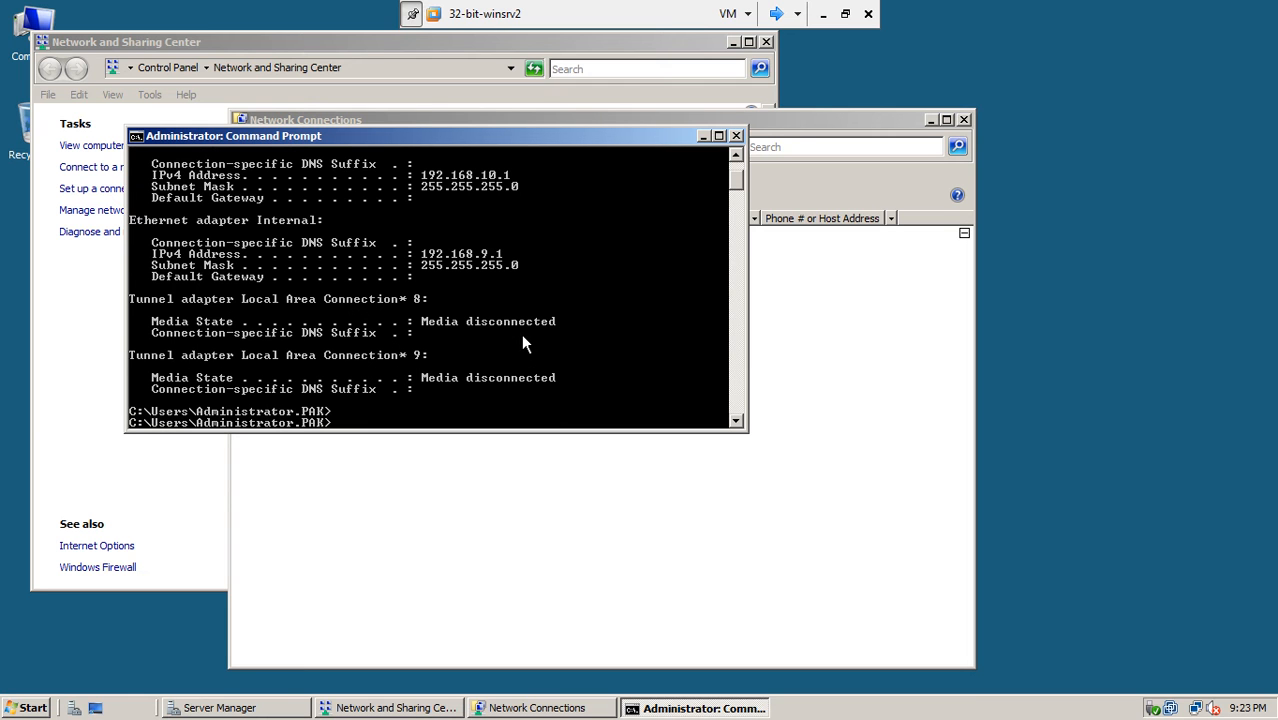
{"action": "type", "text": "ping 192.168.9.2"}
{"action": "key", "text": "Return"}
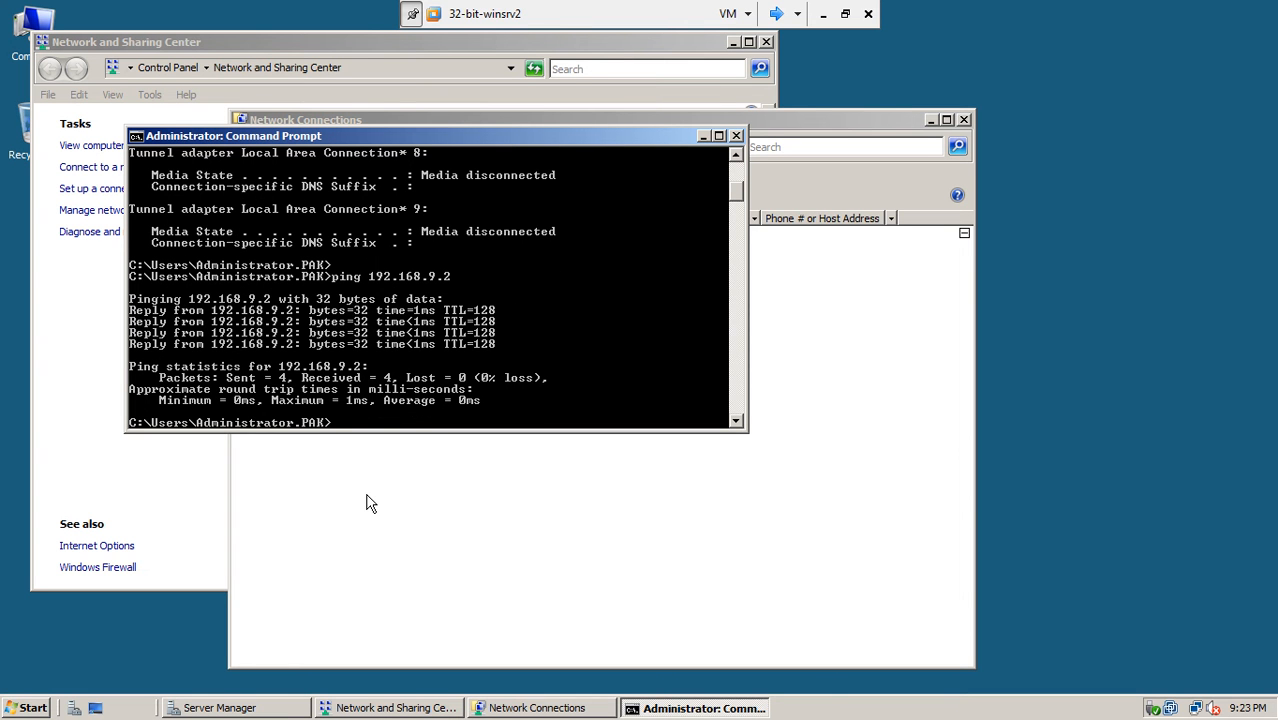
{"action": "left_click", "coordinate": [737, 136]}
- Close the network windows and launch Add Roles from Server Manager's Roles page
{"action": "left_click", "coordinate": [964, 120]}
{"action": "left_click", "coordinate": [766, 42]}
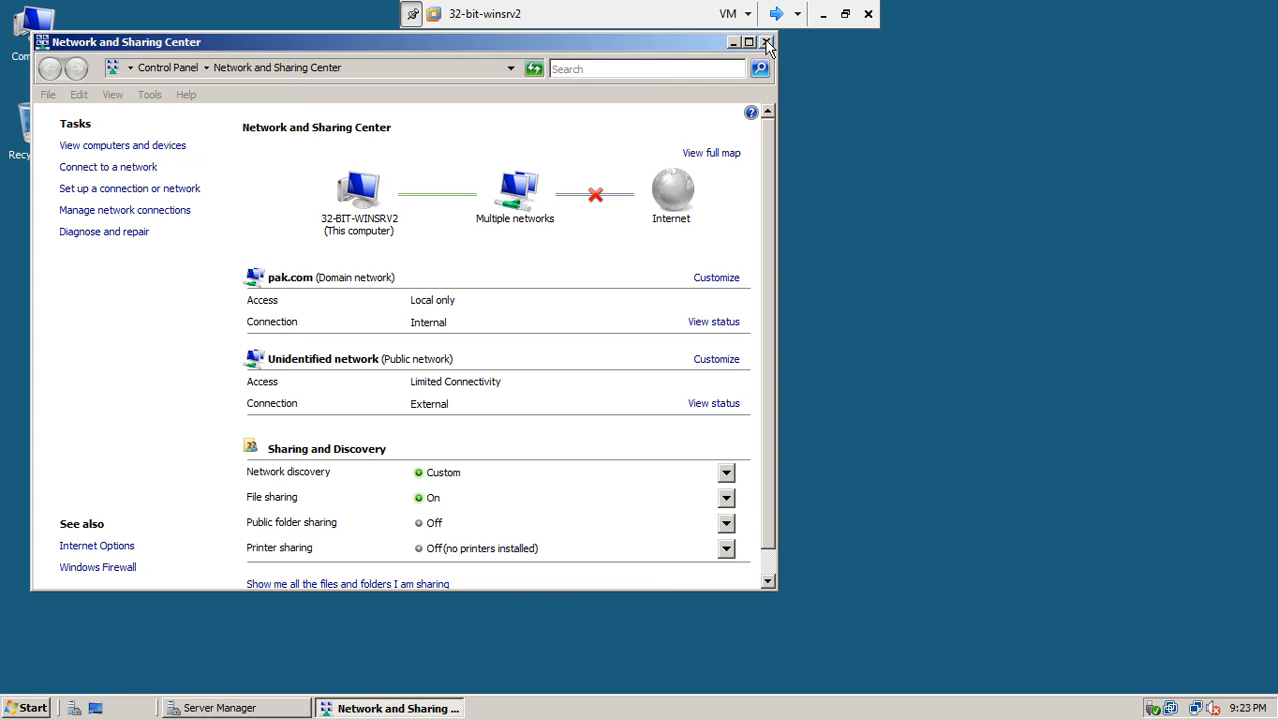
{"action": "left_click", "coordinate": [228, 707]}
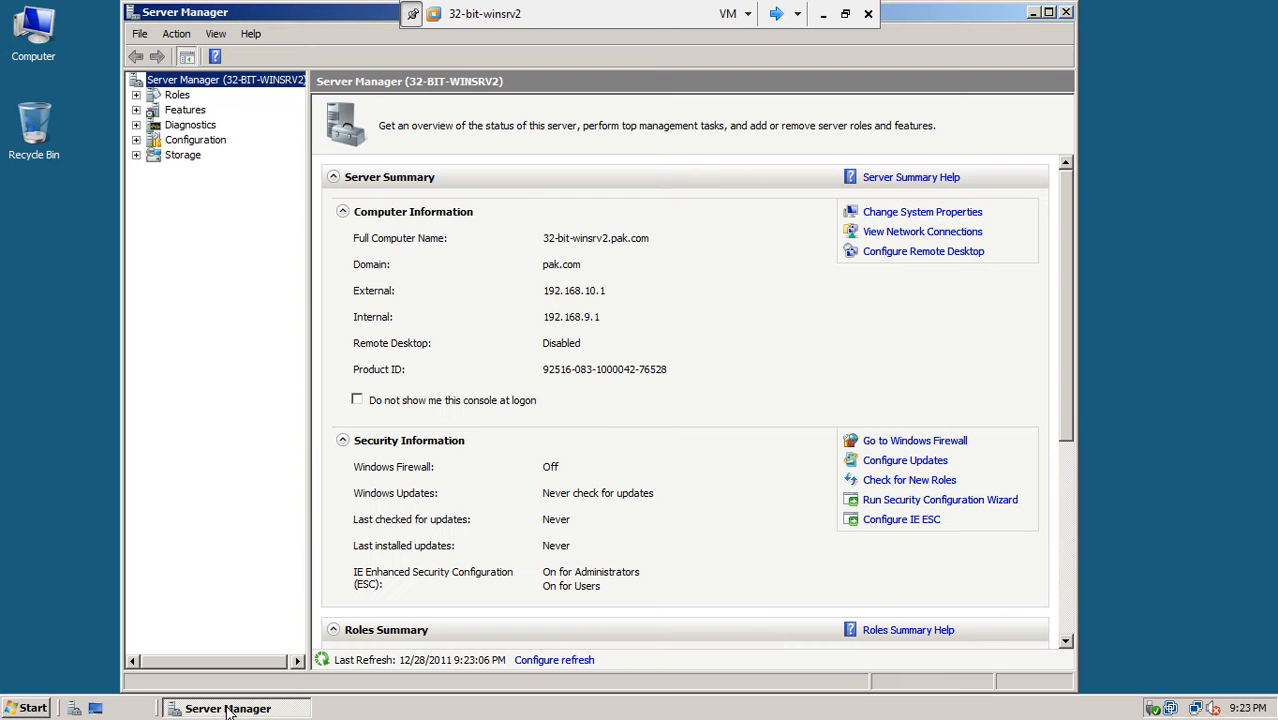
{"action": "left_click", "coordinate": [176, 95]}
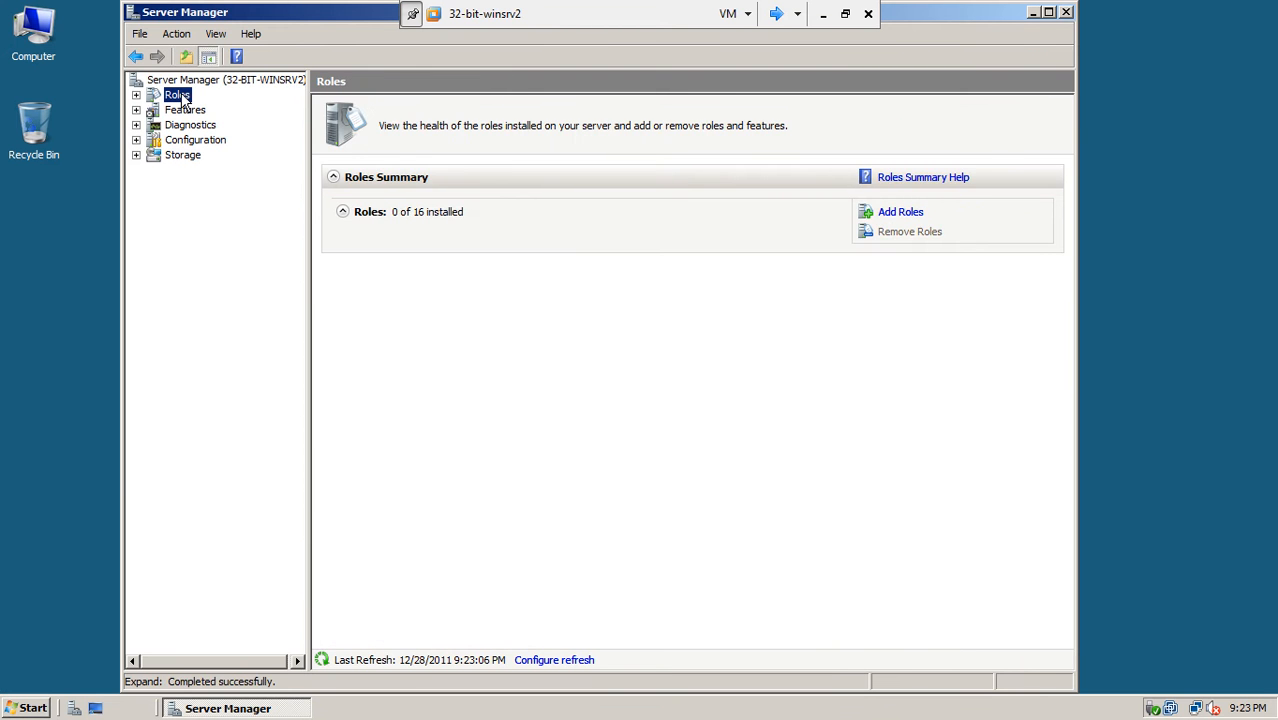
{"action": "left_click", "coordinate": [900, 212]}
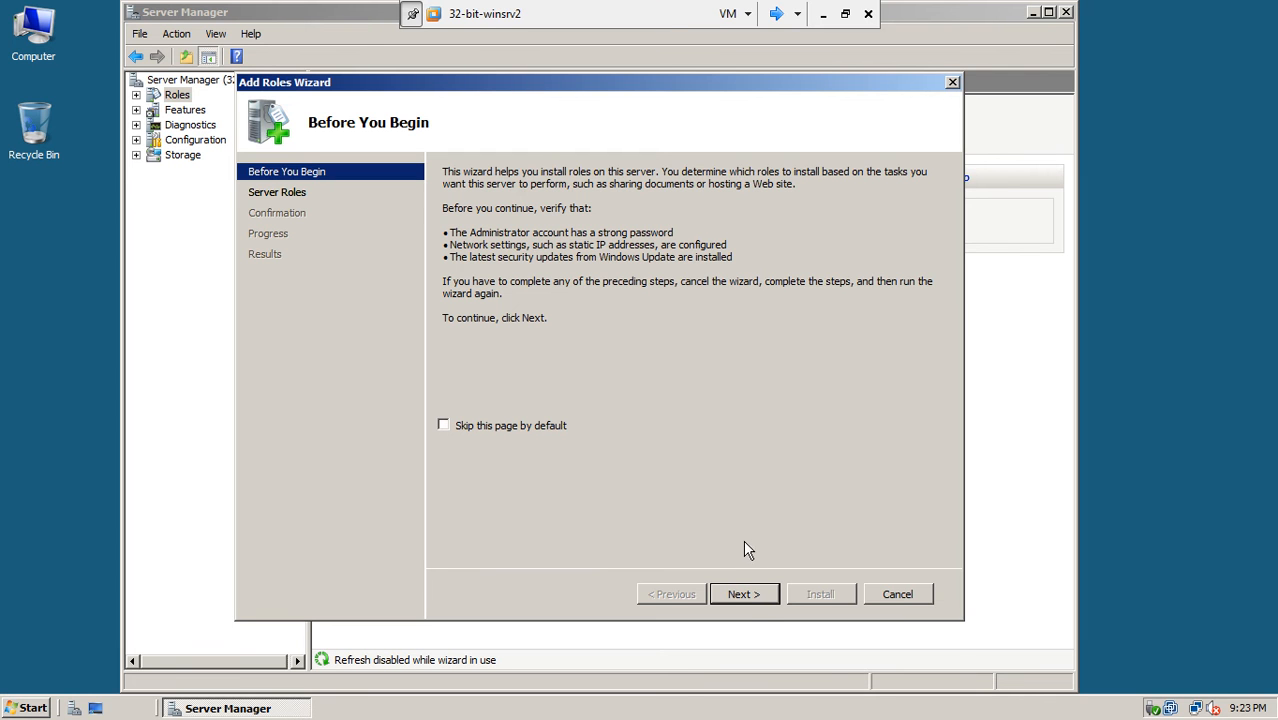
- Select Network Policy and Access Services with Routing and Remote Access, excluding Routing
{"action": "left_click", "coordinate": [745, 596]}
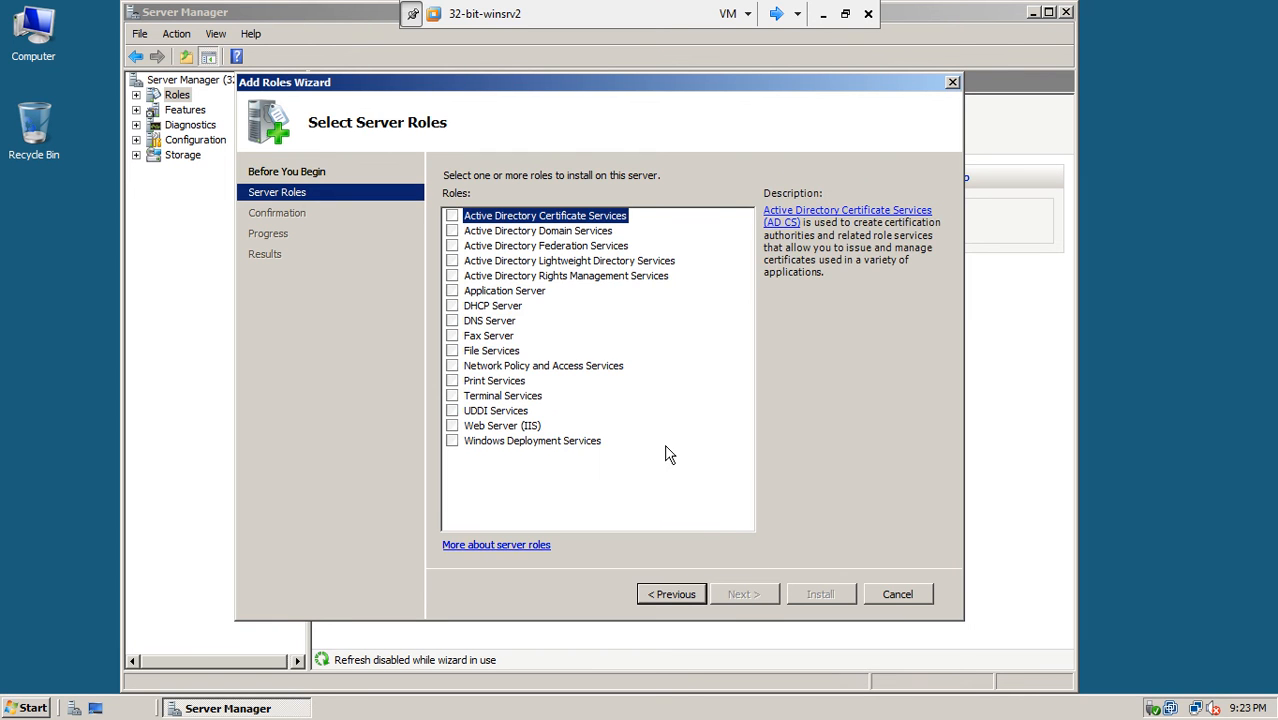
{"action": "left_click", "coordinate": [455, 367]}
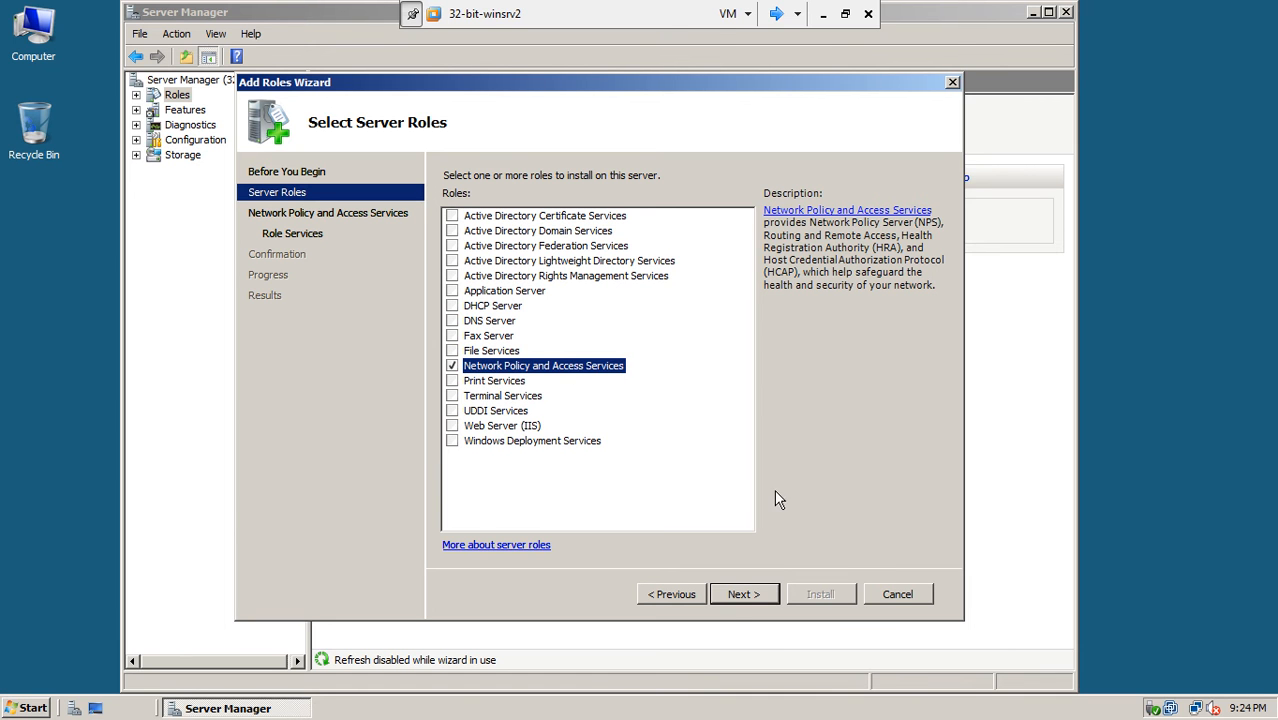
{"action": "left_click", "coordinate": [737, 600]}
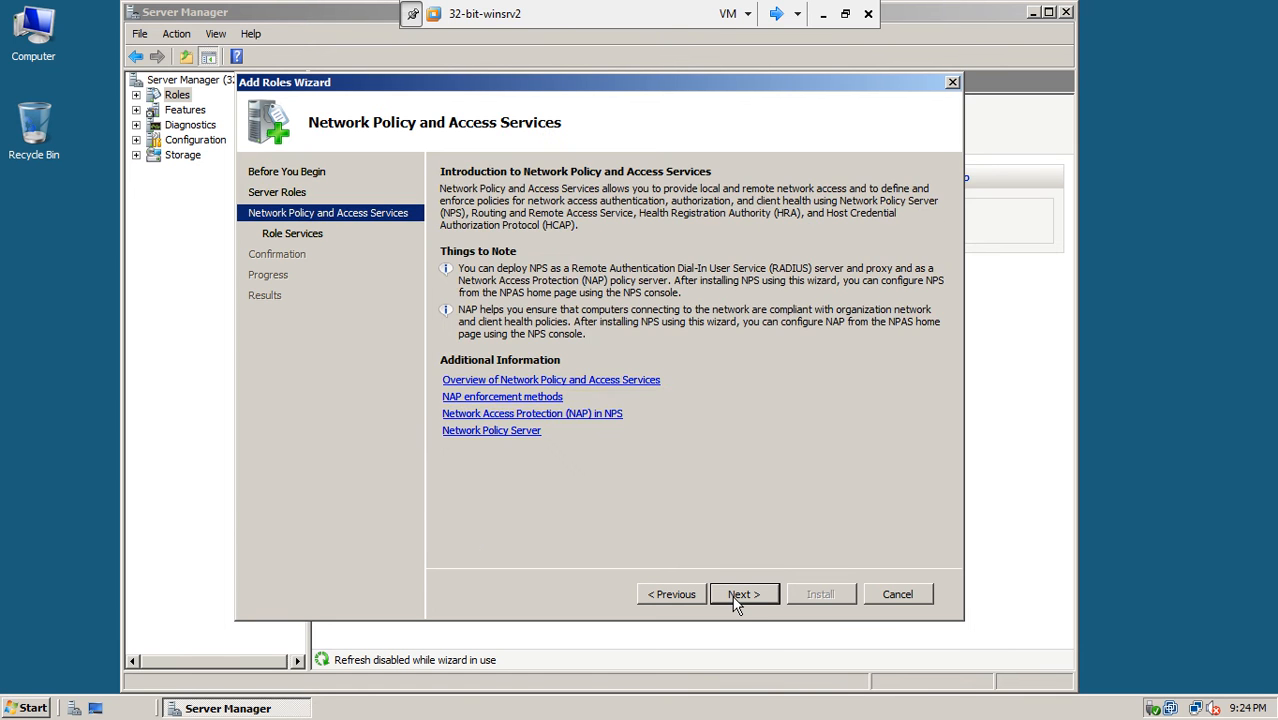
{"action": "left_click", "coordinate": [740, 597]}
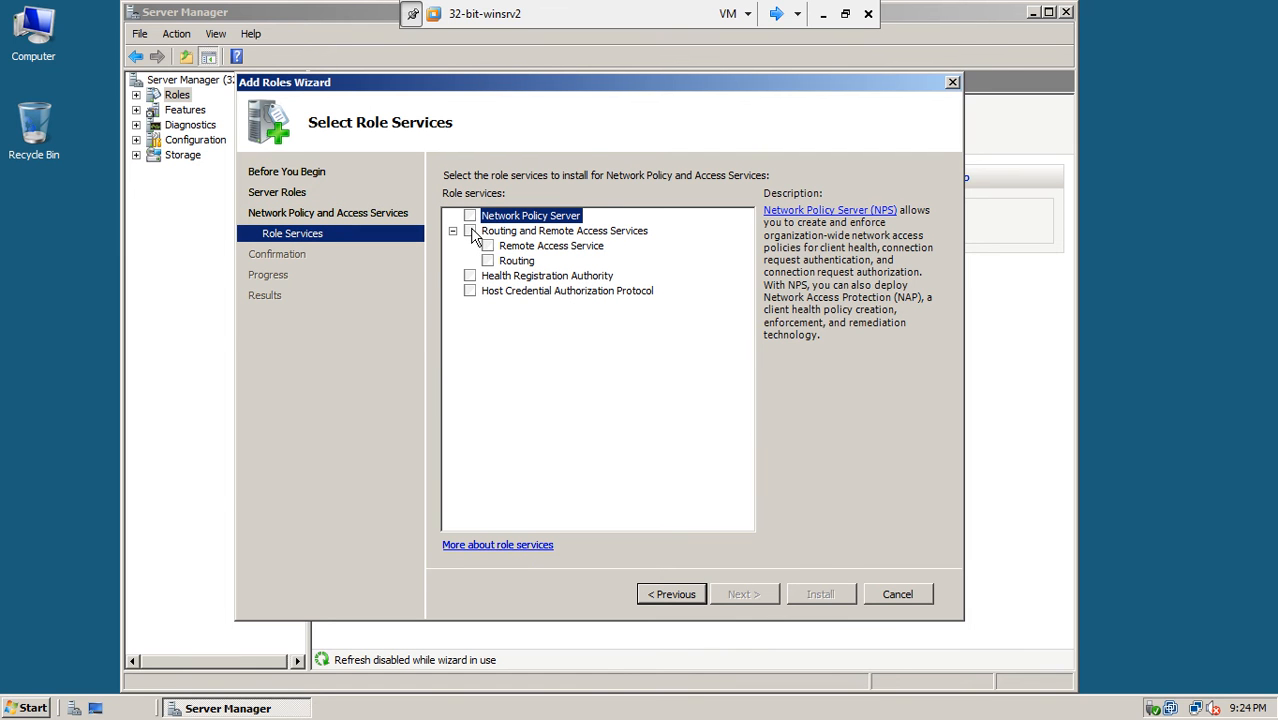
{"action": "left_click", "coordinate": [471, 232]}
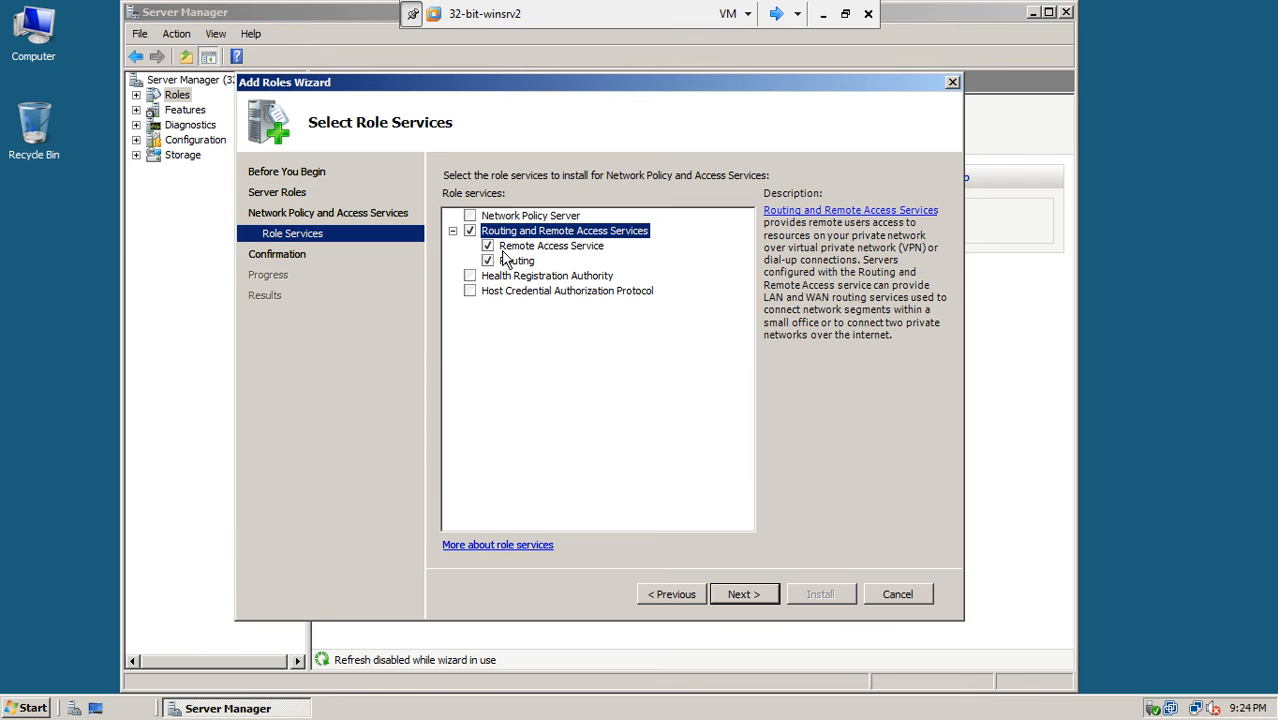
{"action": "left_click", "coordinate": [488, 261]}
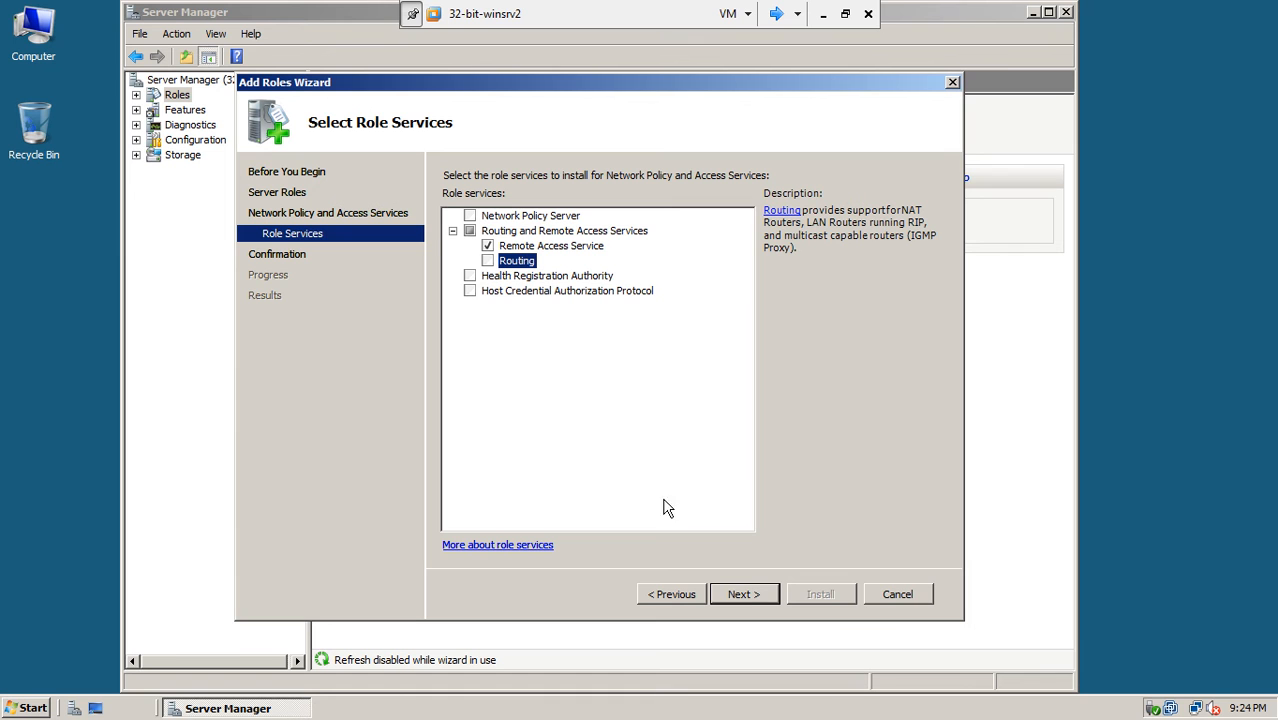
{"action": "left_click", "coordinate": [744, 595]}
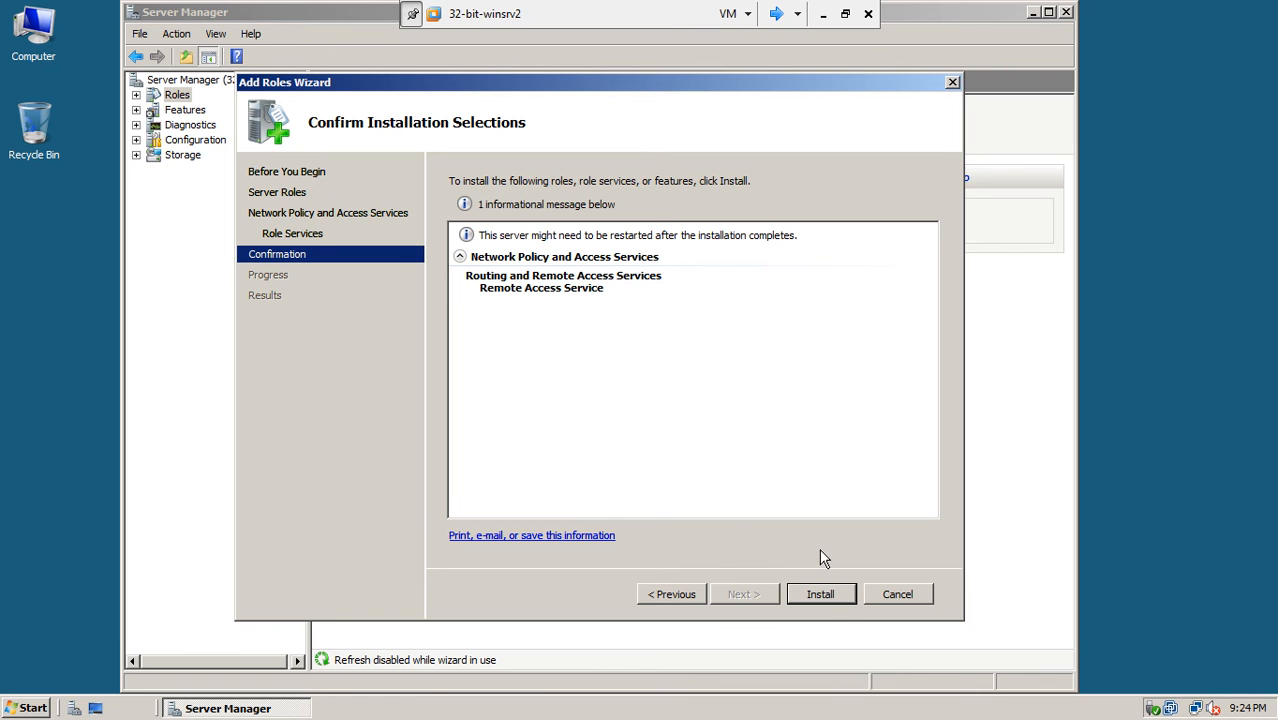
- Install Remote Access Service, then close the wizard results and Server Manager
{"action": "left_click", "coordinate": [820, 594]}
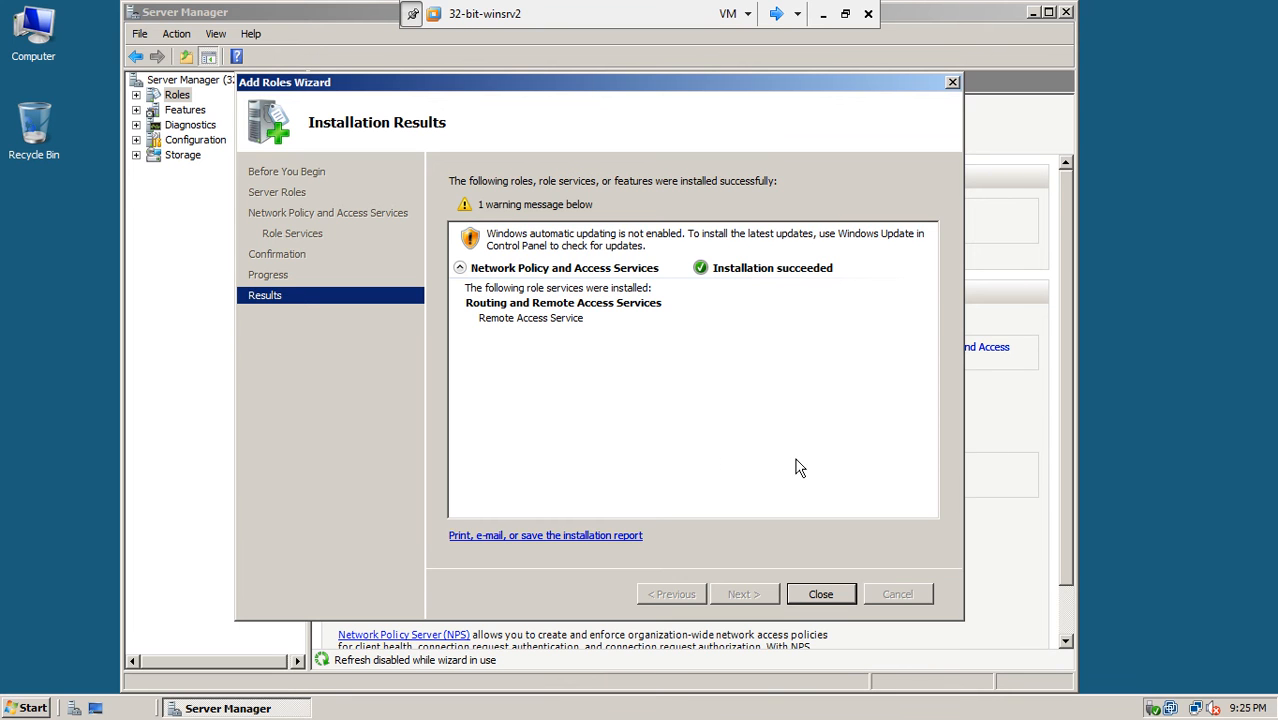
{"action": "left_click", "coordinate": [827, 598]}
{"action": "left_click", "coordinate": [817, 596]}
{"action": "left_click", "coordinate": [817, 596]}
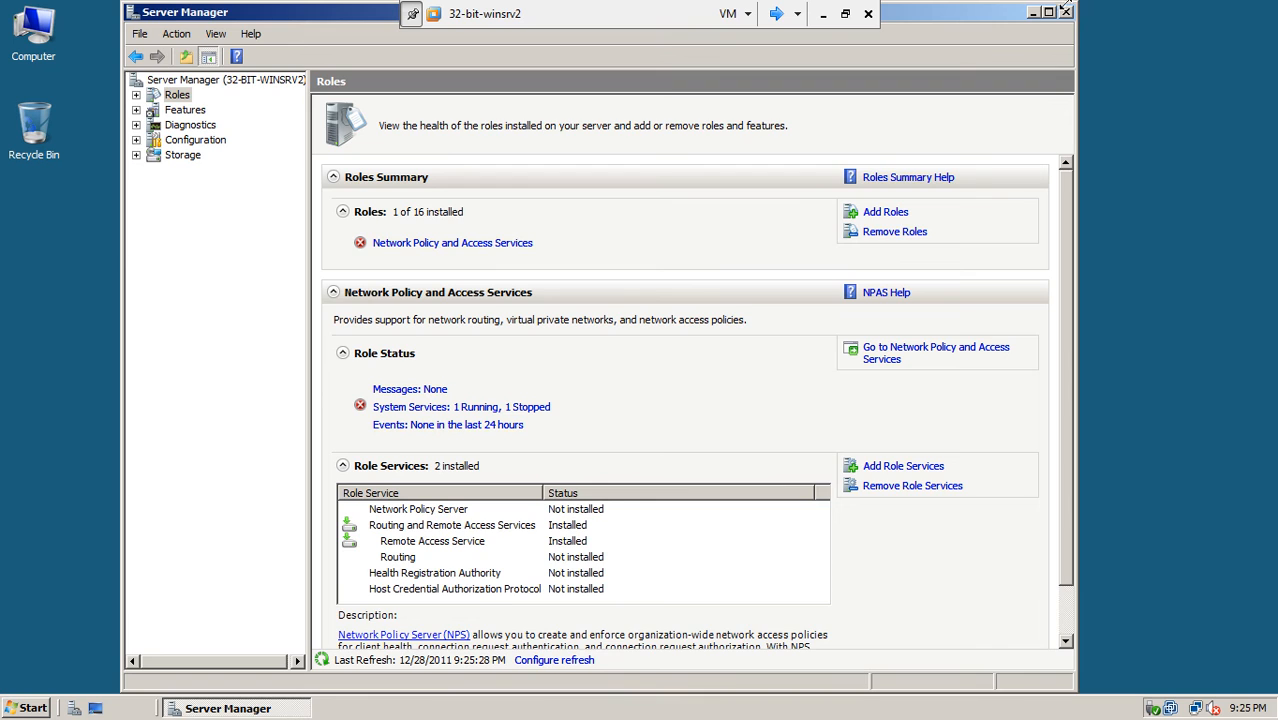
{"action": "left_click", "coordinate": [1066, 12]}
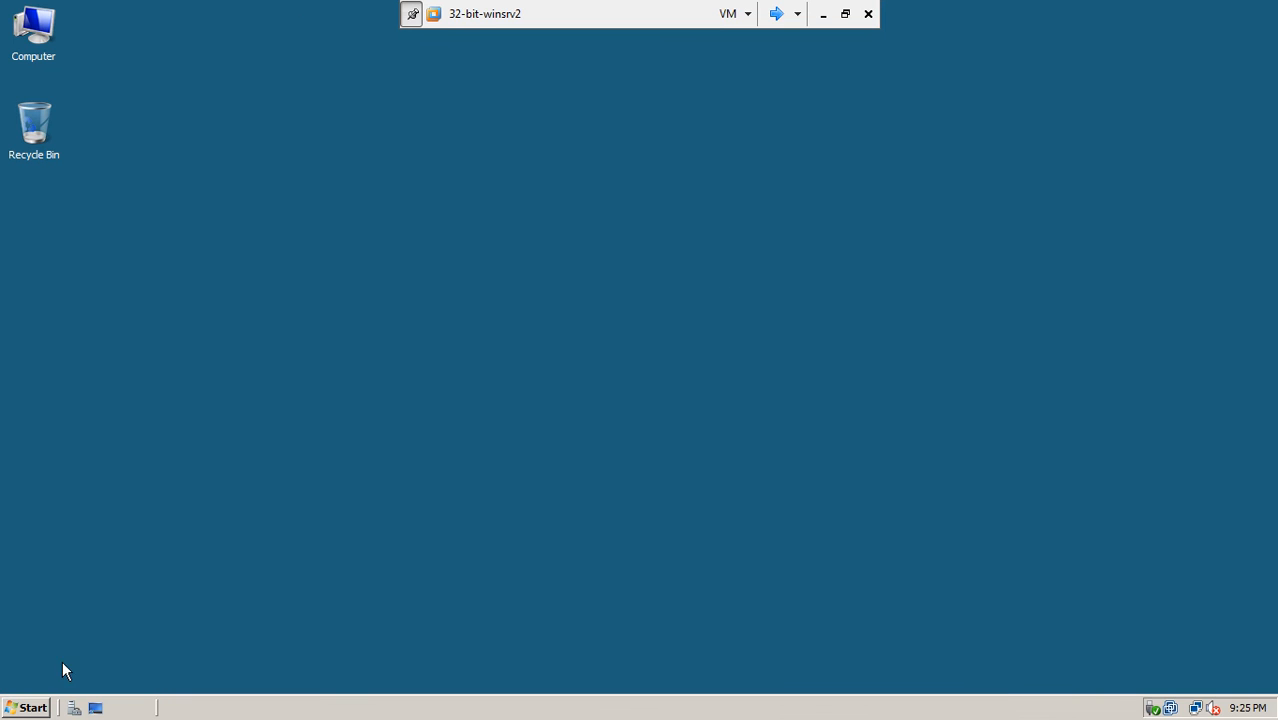
- Launch the Routing and Remote Access console from Administrative Tools and maximize it
{"action": "left_click", "coordinate": [42, 702]}
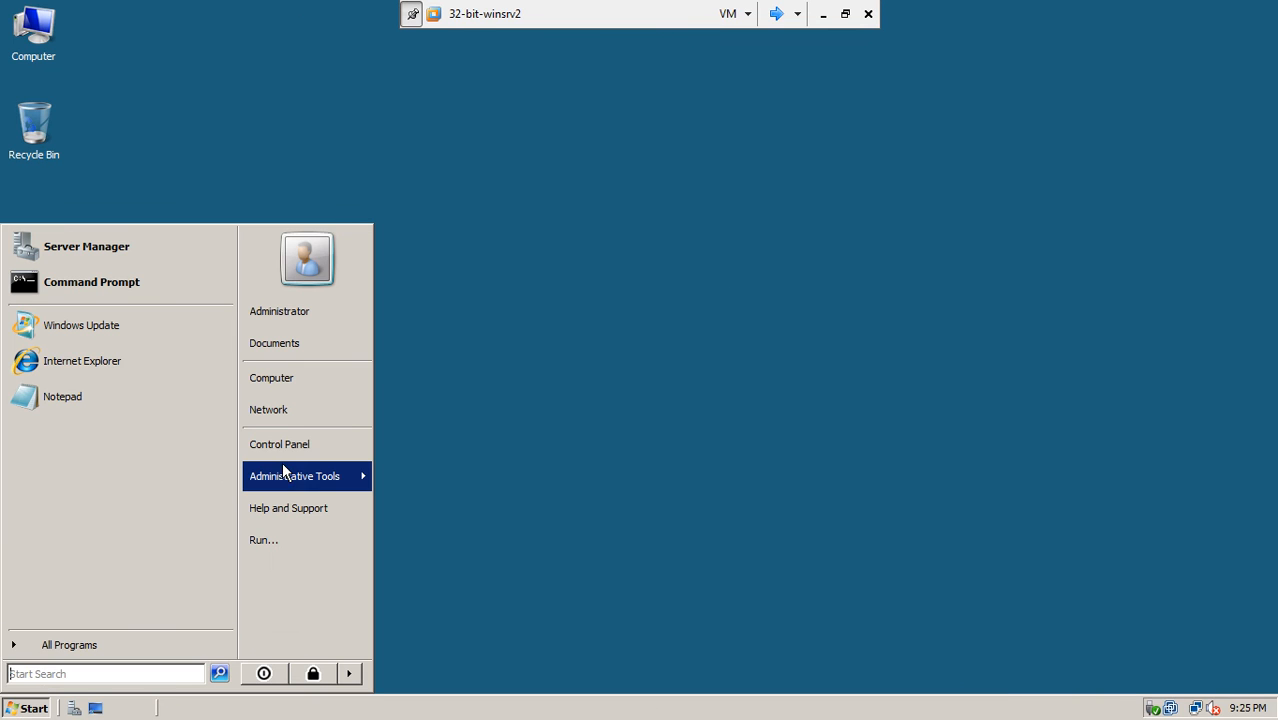
{"action": "mouse_move", "coordinate": [282, 466]}
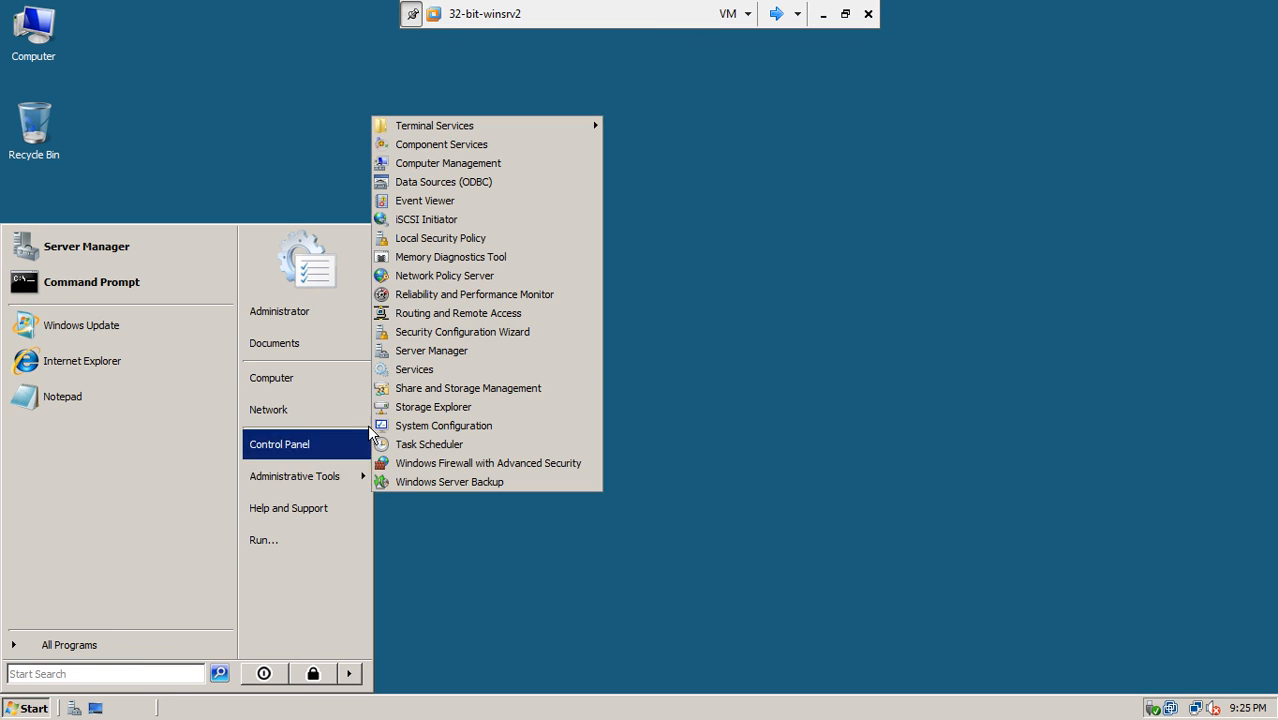
{"action": "left_click", "coordinate": [500, 314]}
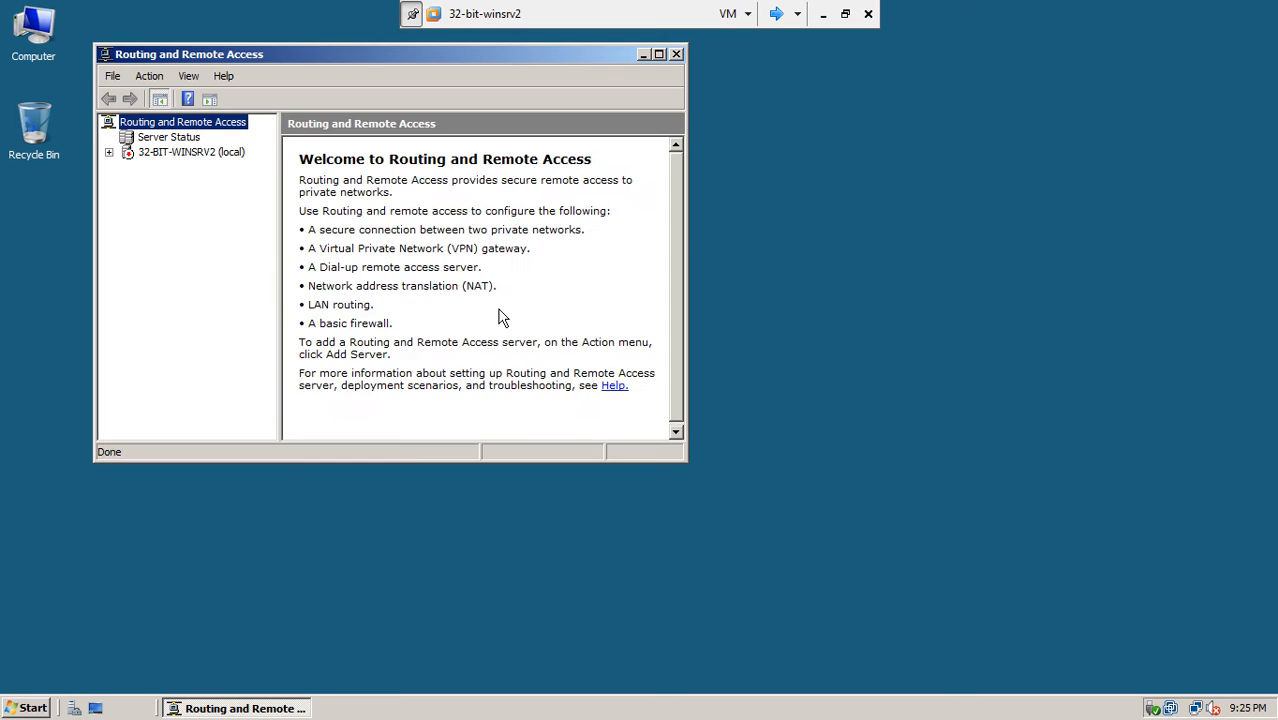
{"action": "double_click", "coordinate": [467, 49]}
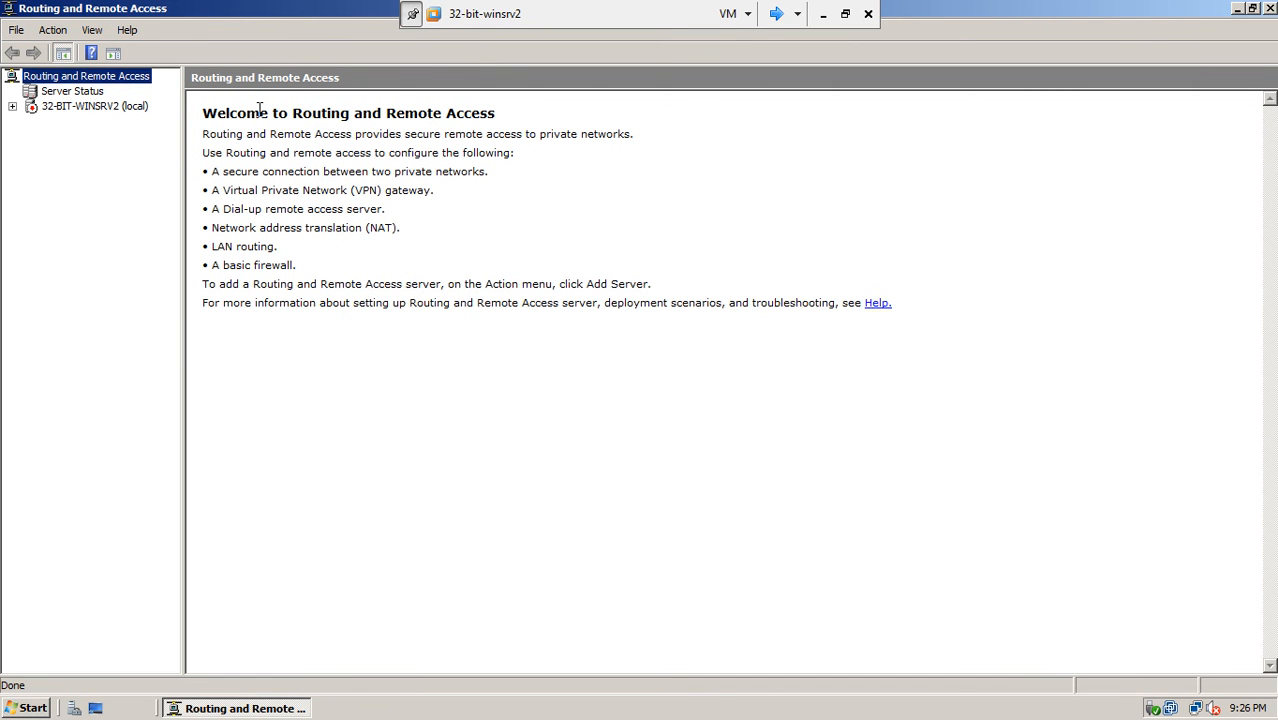
- Start Configure and Enable Routing and Remote Access on local server 32-BIT-WINSRV2
{"action": "left_click", "coordinate": [12, 107]}
{"action": "left_click", "coordinate": [46, 107]}
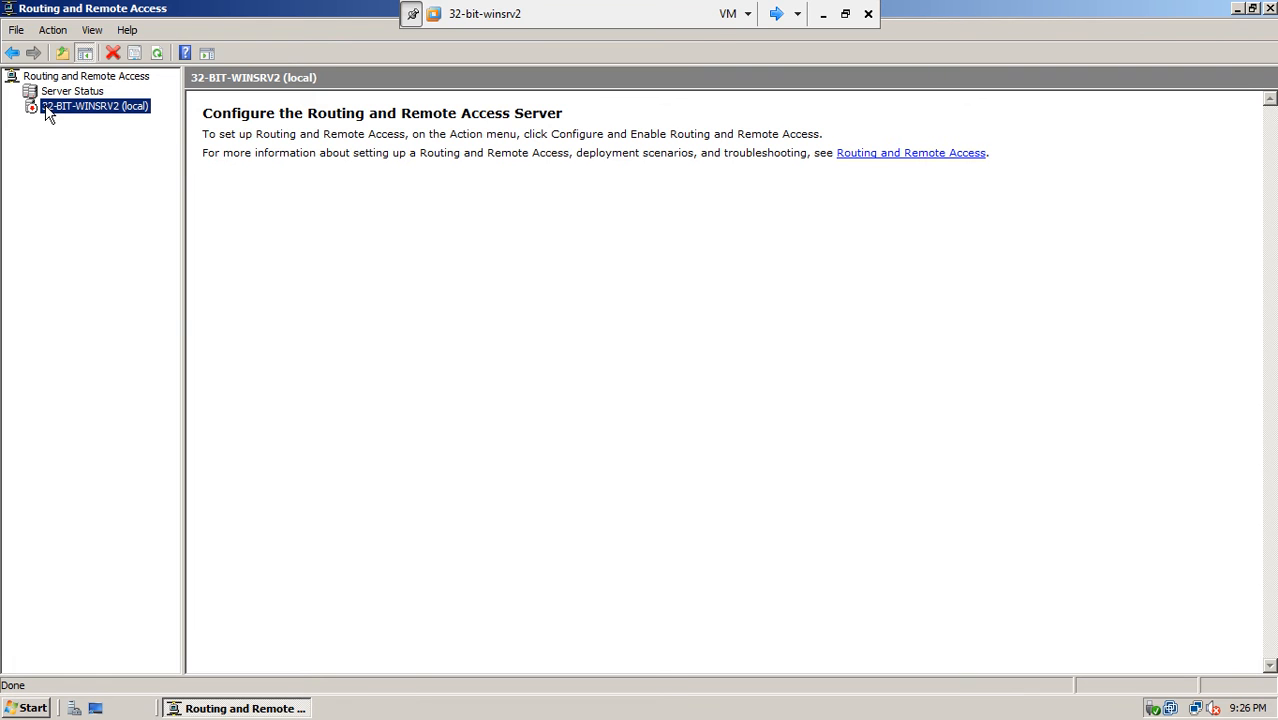
{"action": "right_click", "coordinate": [46, 112]}
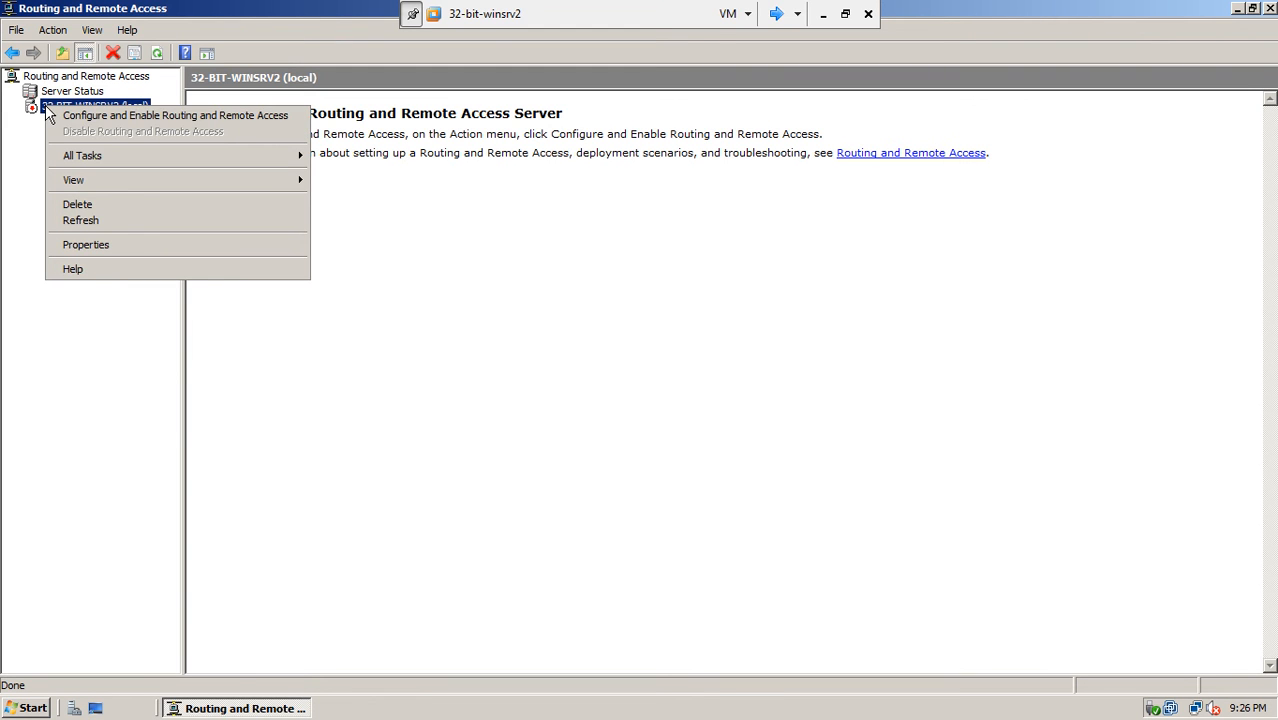
{"action": "left_click", "coordinate": [68, 117]}
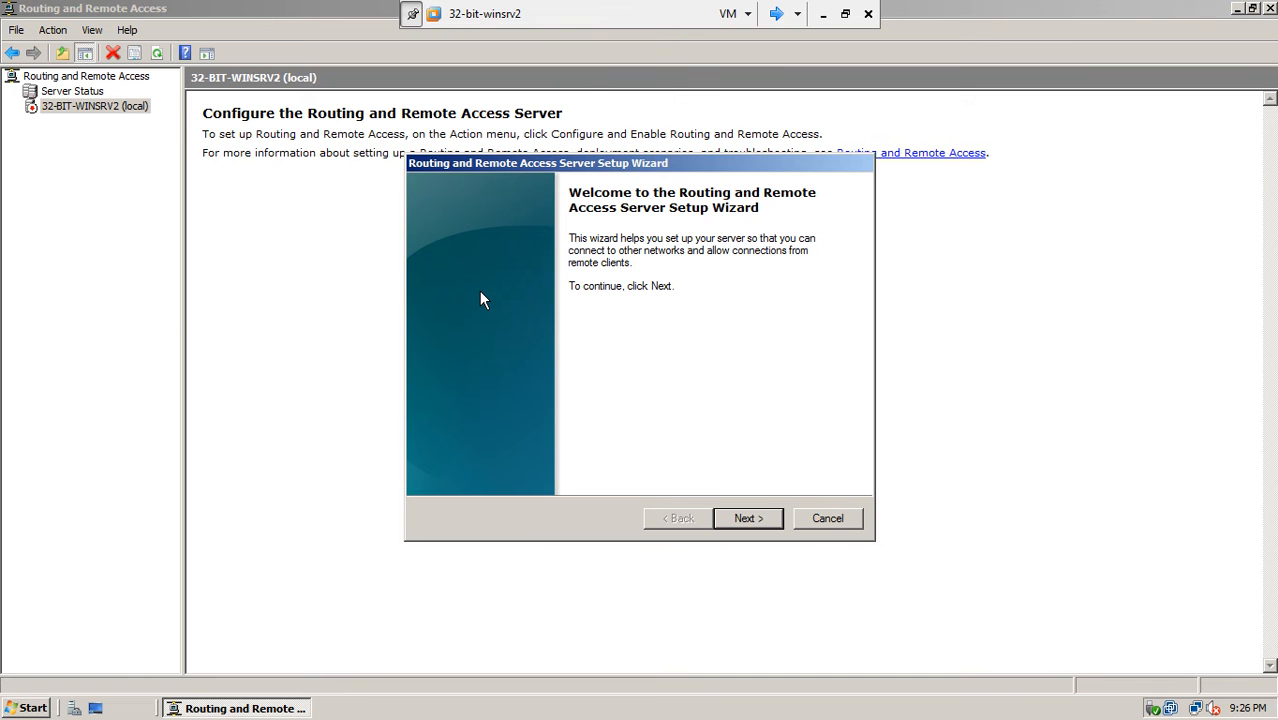
- Move past the wizard welcome page and keep the current colour scheme without showing the message again
{"action": "left_click", "coordinate": [758, 518]}
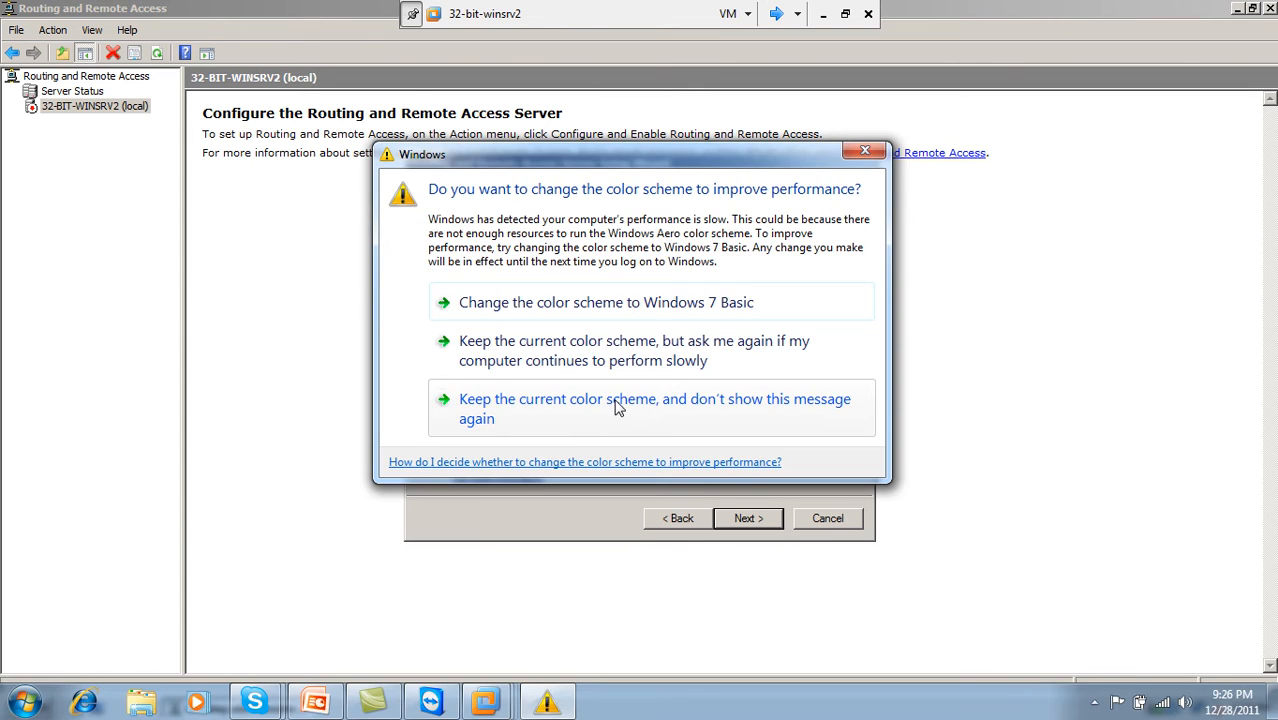
{"action": "left_click", "coordinate": [602, 405]}
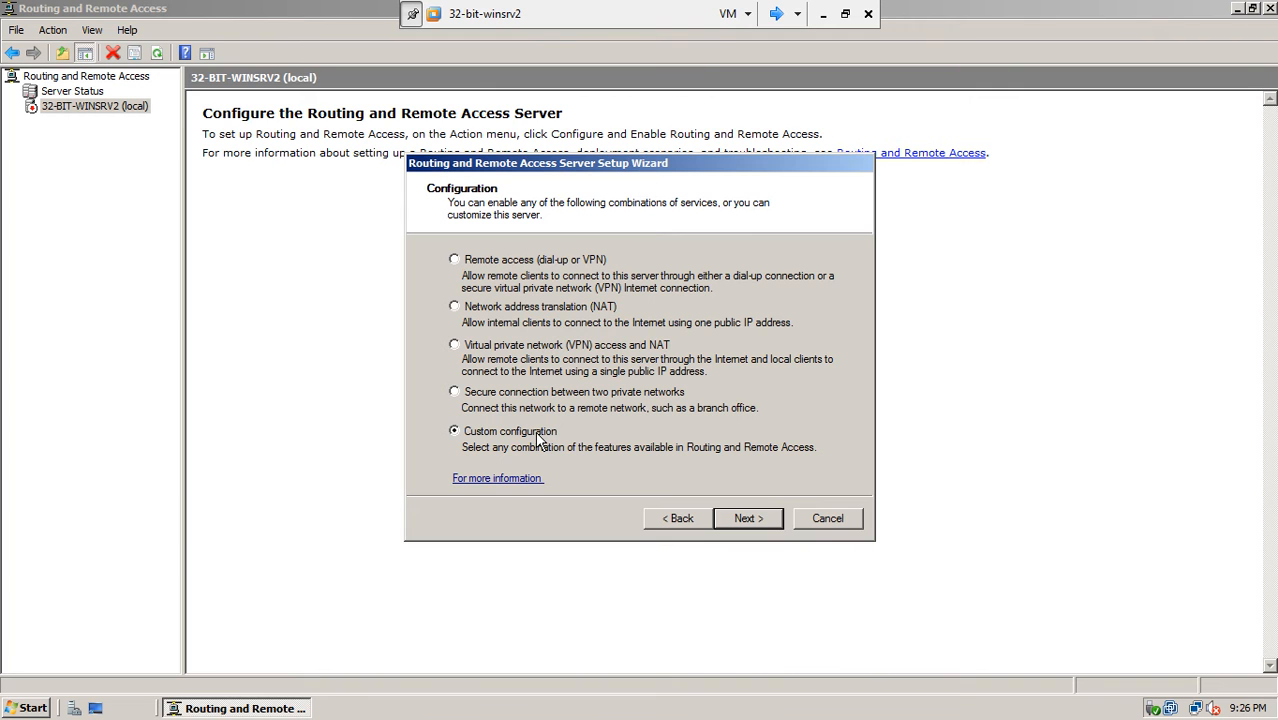
- Choose Remote access (dial-up or VPN) with the Dial-up service, advancing to Network Selection
{"action": "left_click", "coordinate": [455, 260]}
{"action": "left_click", "coordinate": [741, 520]}
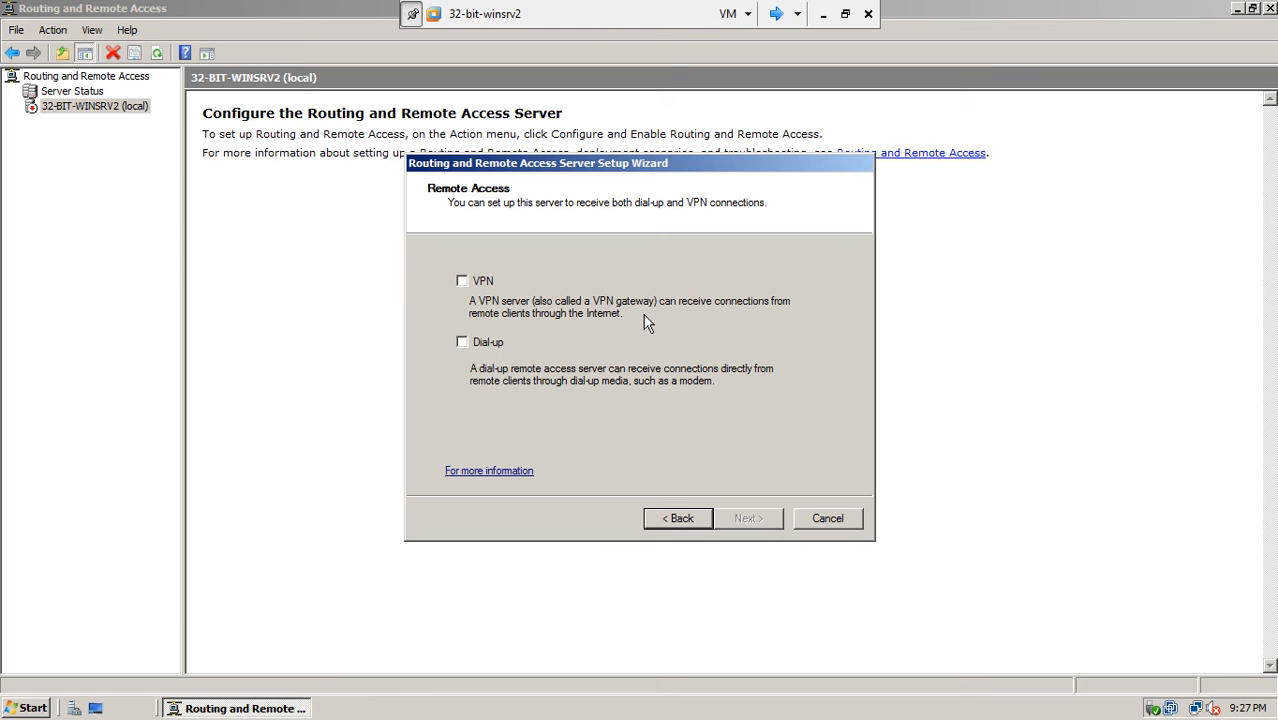
{"action": "left_click", "coordinate": [463, 342]}
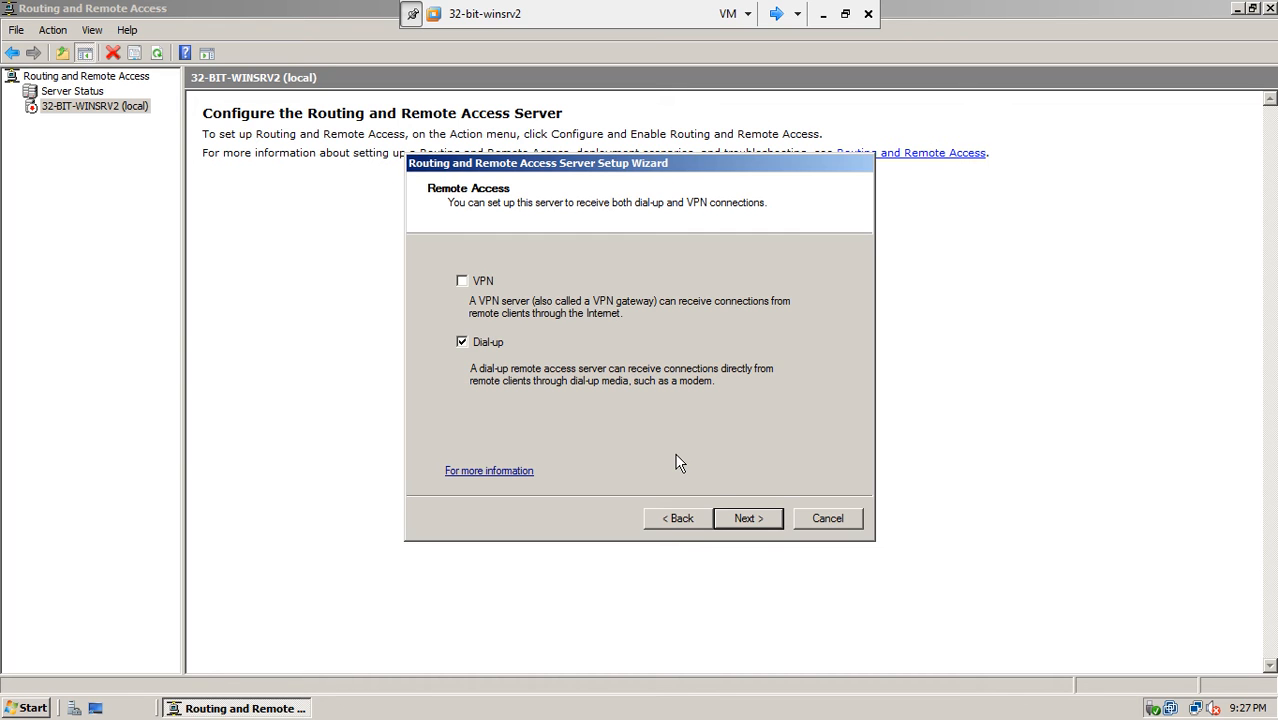
{"action": "left_click", "coordinate": [739, 520]}
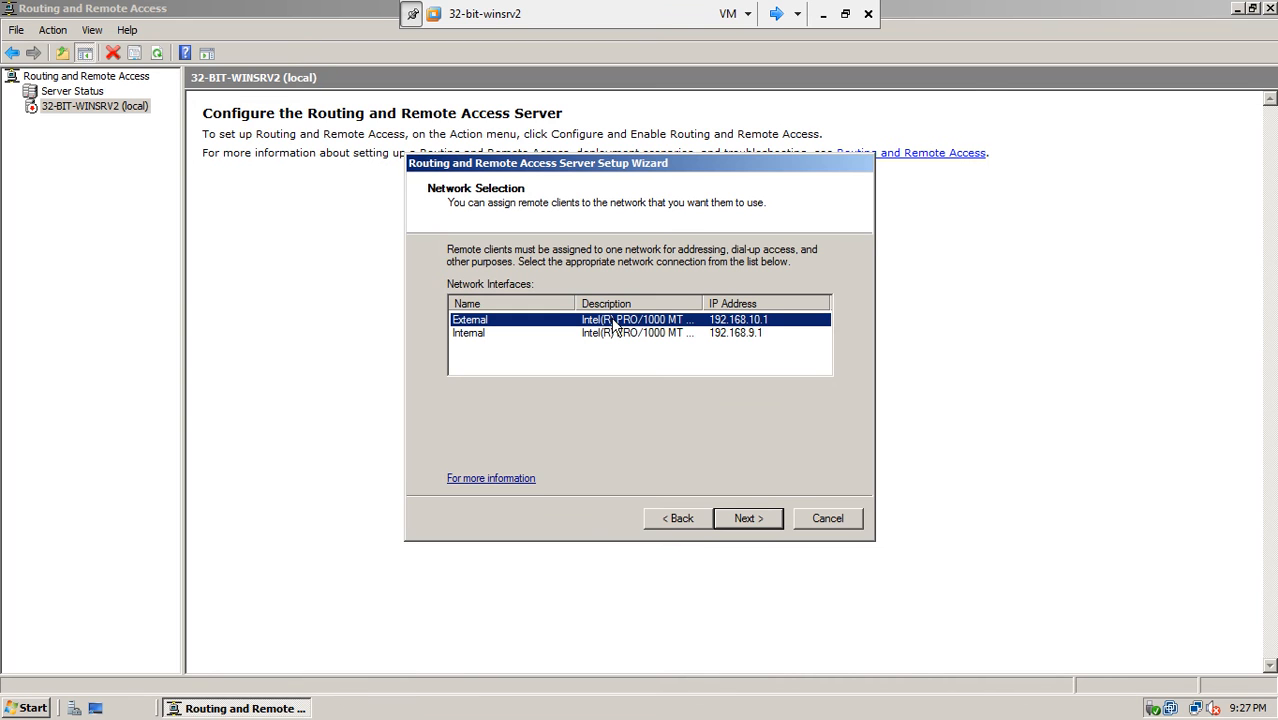
- Assign remote clients to the External network, then minimize the server VM to show the lab slide
{"action": "left_click", "coordinate": [743, 518]}
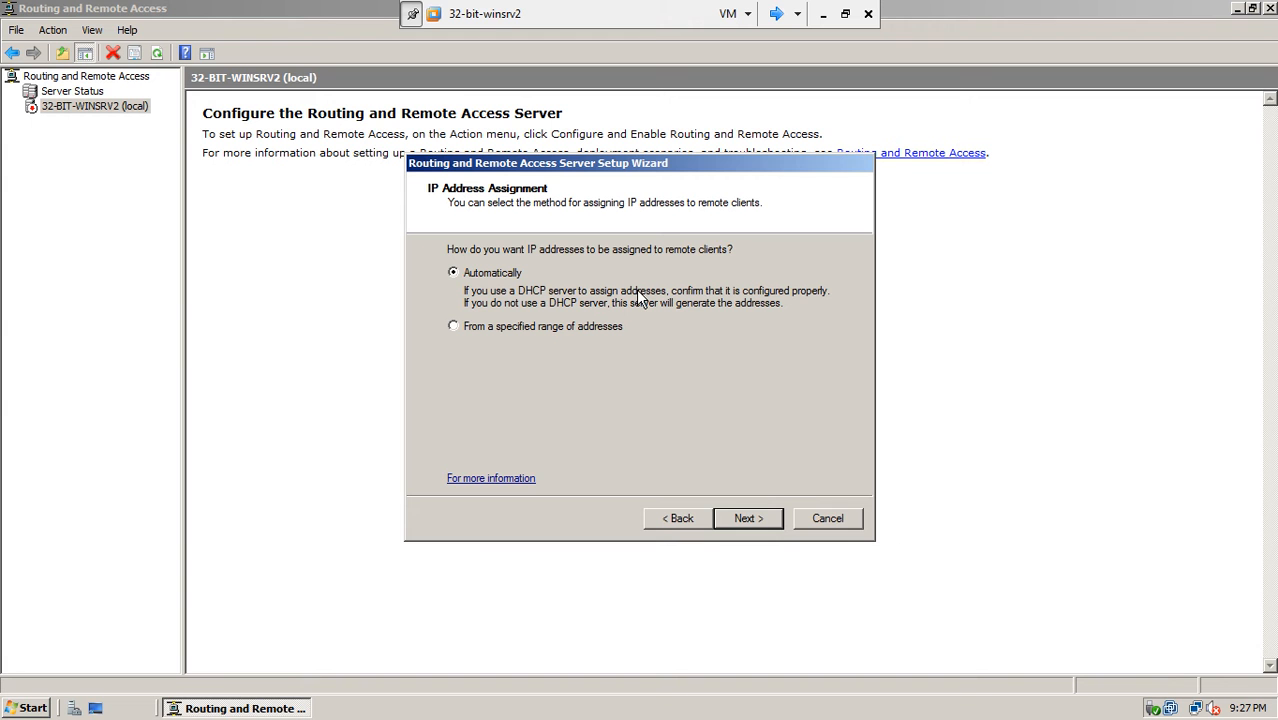
{"action": "left_click", "coordinate": [822, 14]}
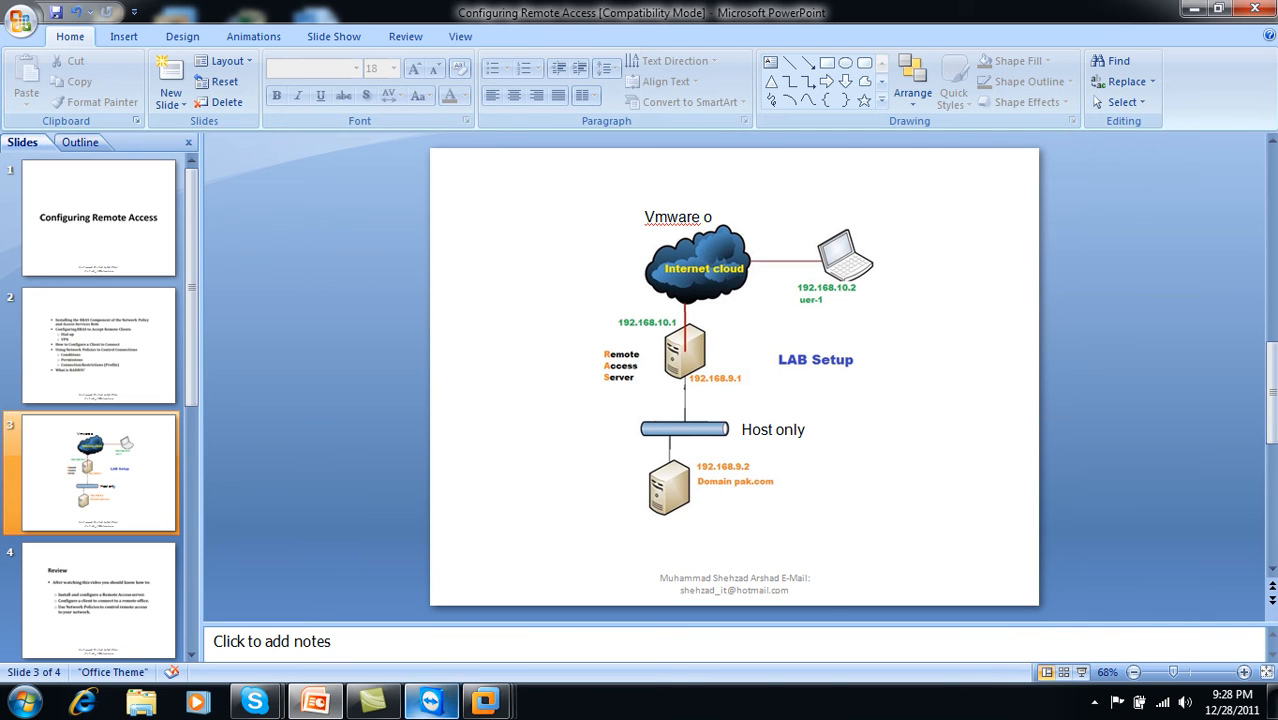
- Return from the lab slide to the server wizard, with addresses from a specified range
{"action": "mouse_move", "coordinate": [486, 700]}
{"action": "left_click", "coordinate": [632, 606]}
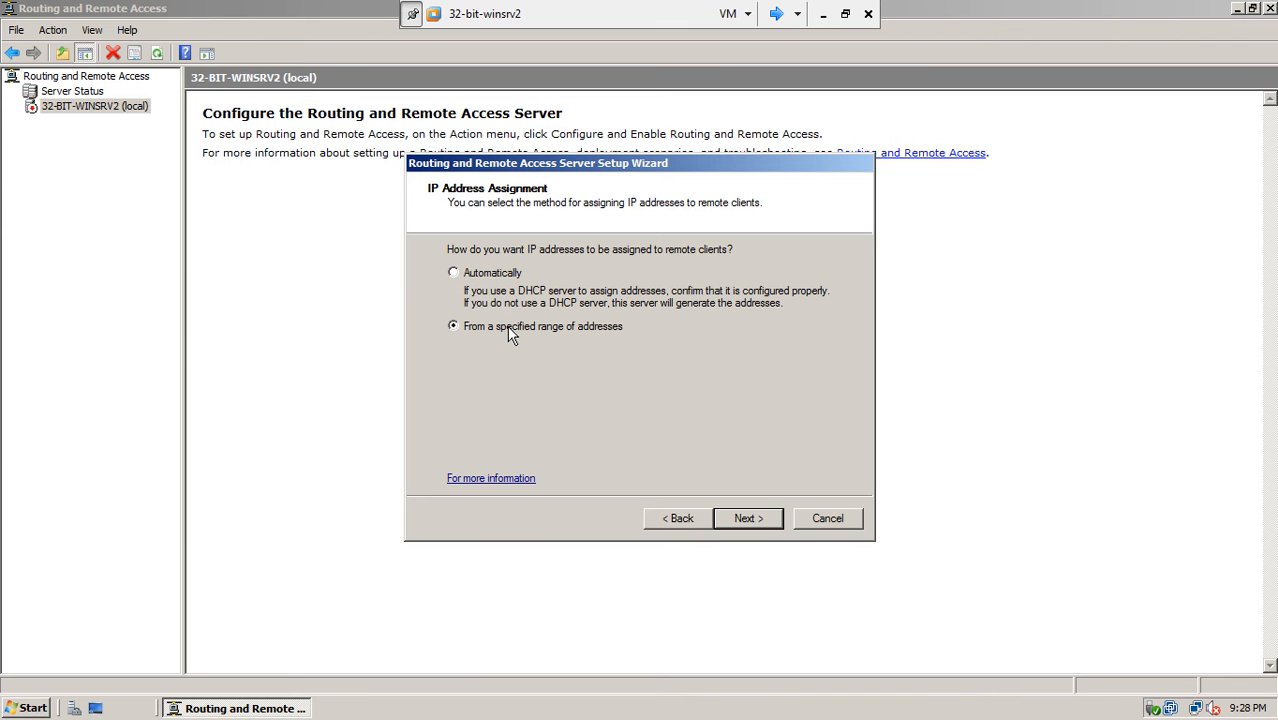
{"action": "left_click", "coordinate": [823, 14]}
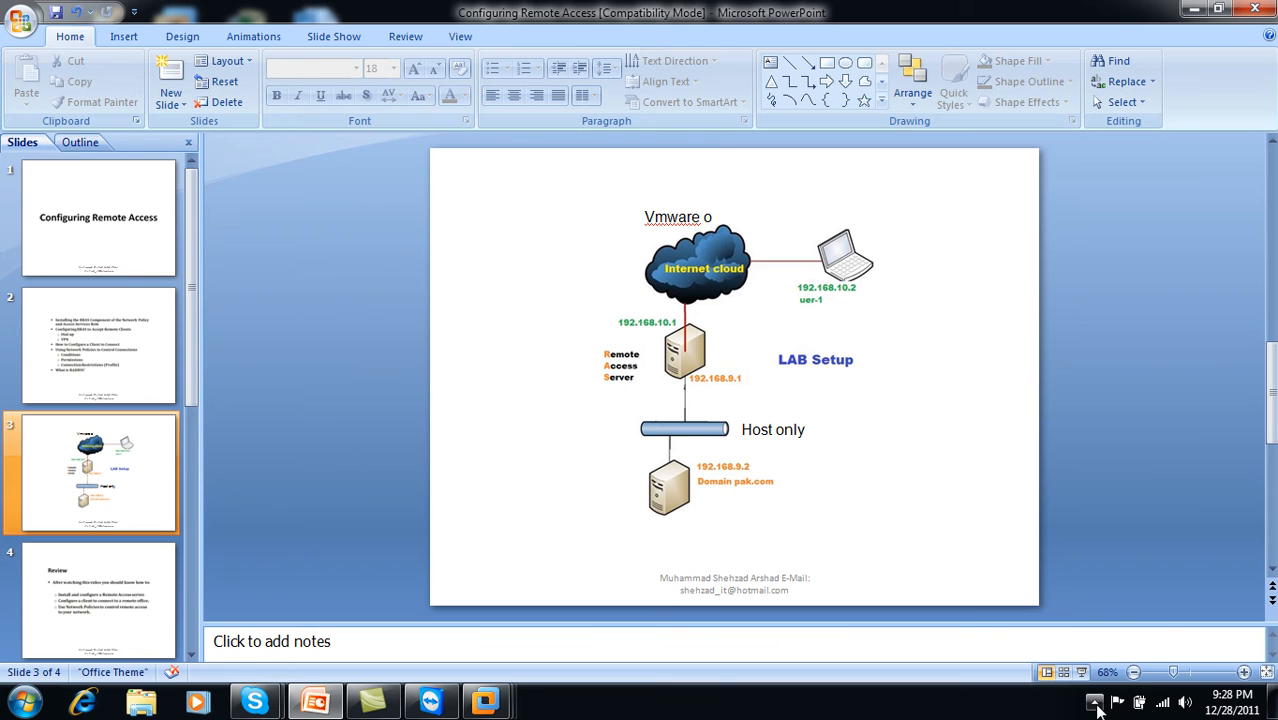
{"action": "left_click", "coordinate": [1094, 701]}
{"action": "left_click", "coordinate": [1123, 577]}
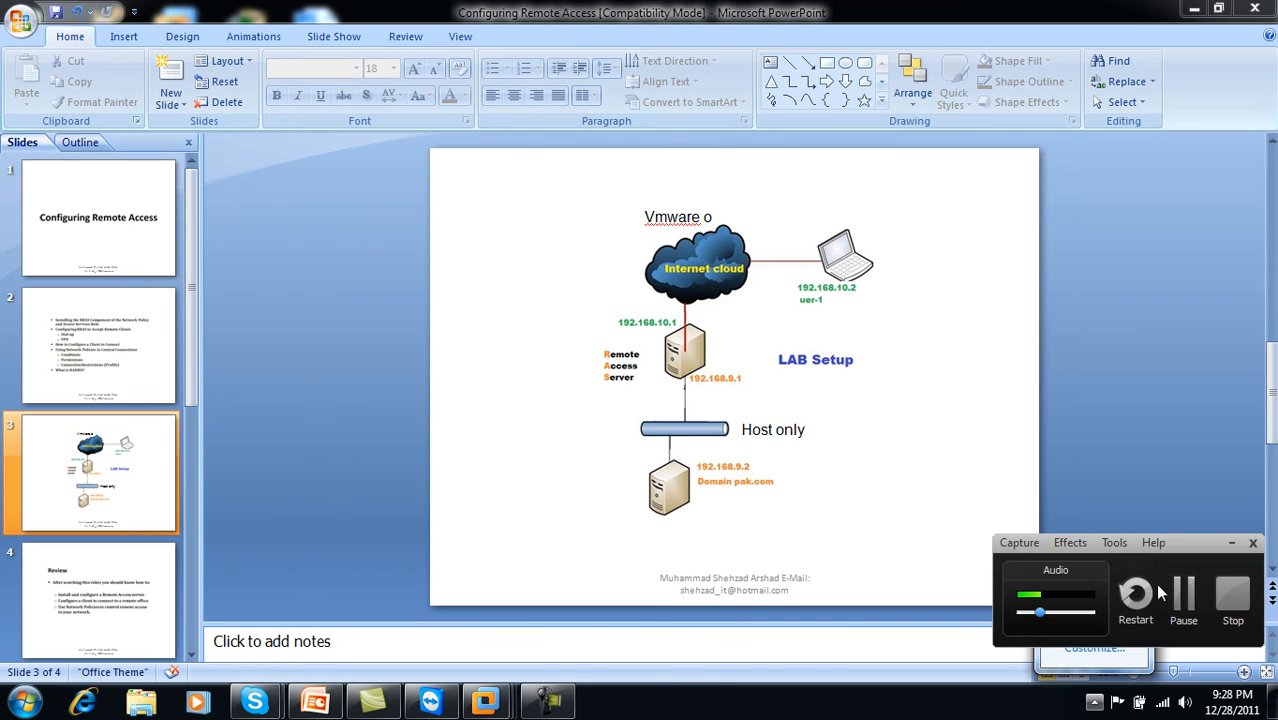
{"action": "left_click", "coordinate": [1181, 592]}
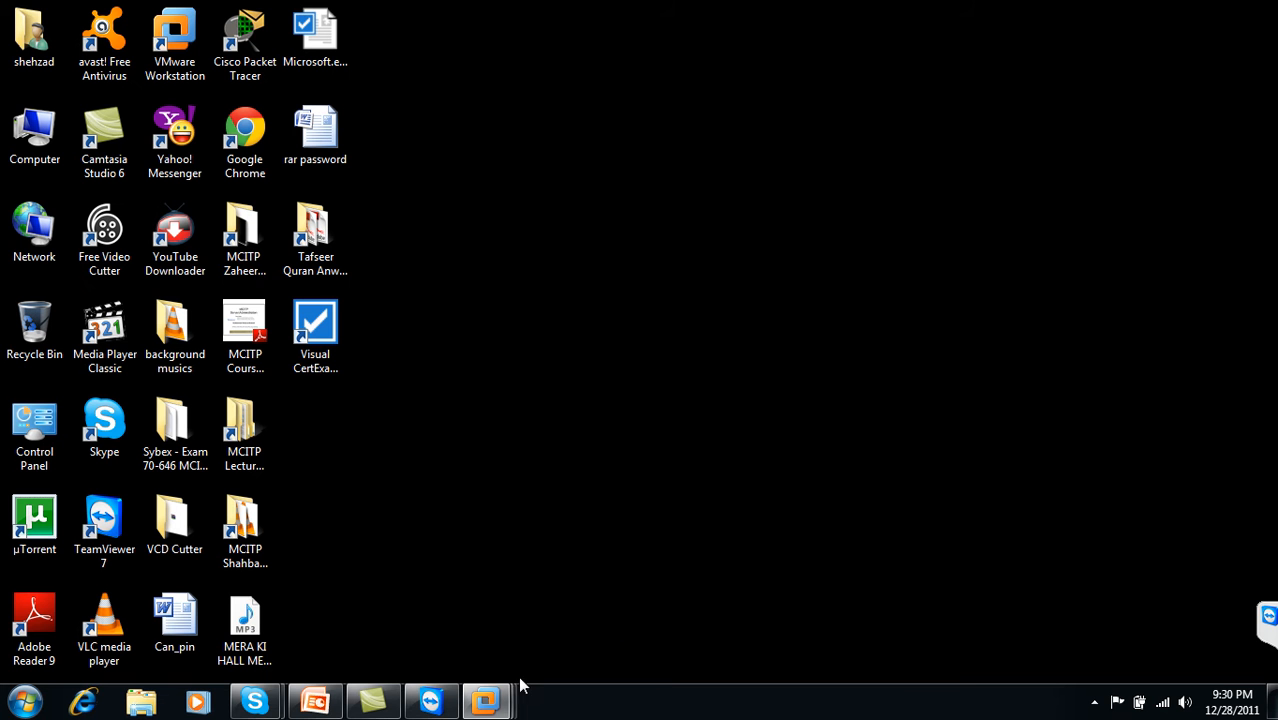
{"action": "left_click", "coordinate": [486, 701]}
{"action": "left_click", "coordinate": [620, 615]}
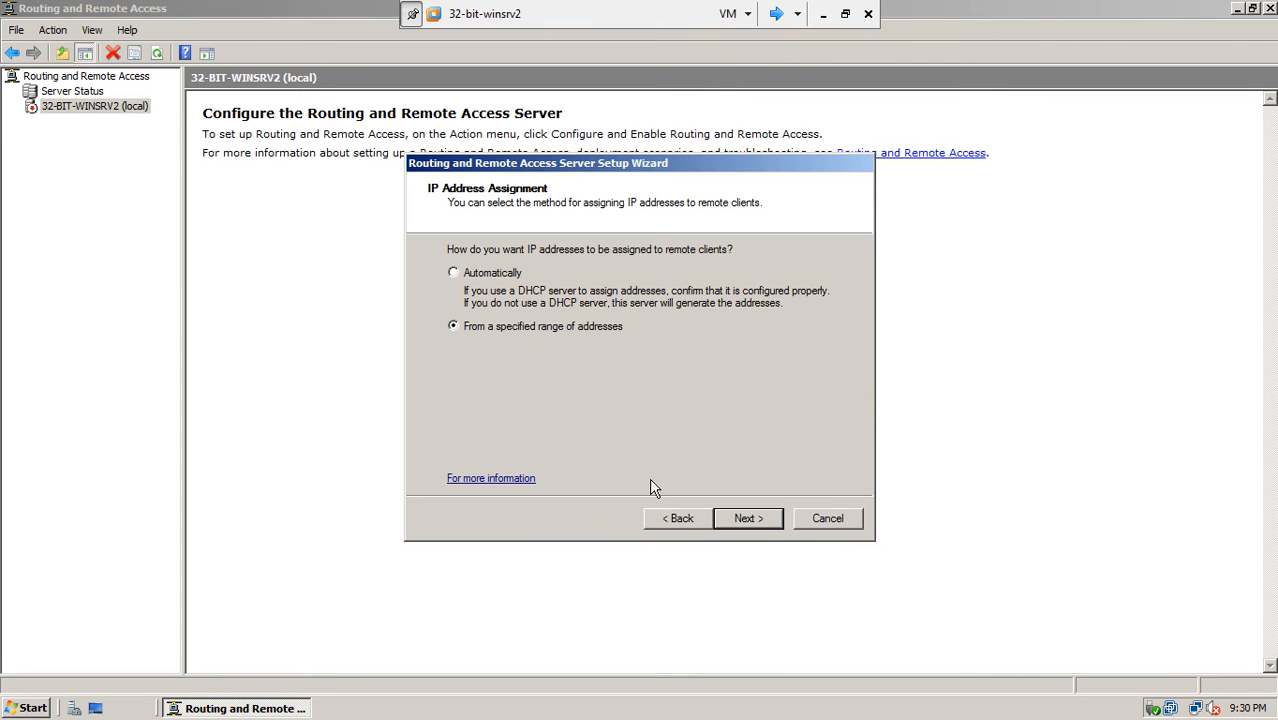
- Add a new client address range with start address 192.168.9.10
{"action": "left_click", "coordinate": [742, 520]}
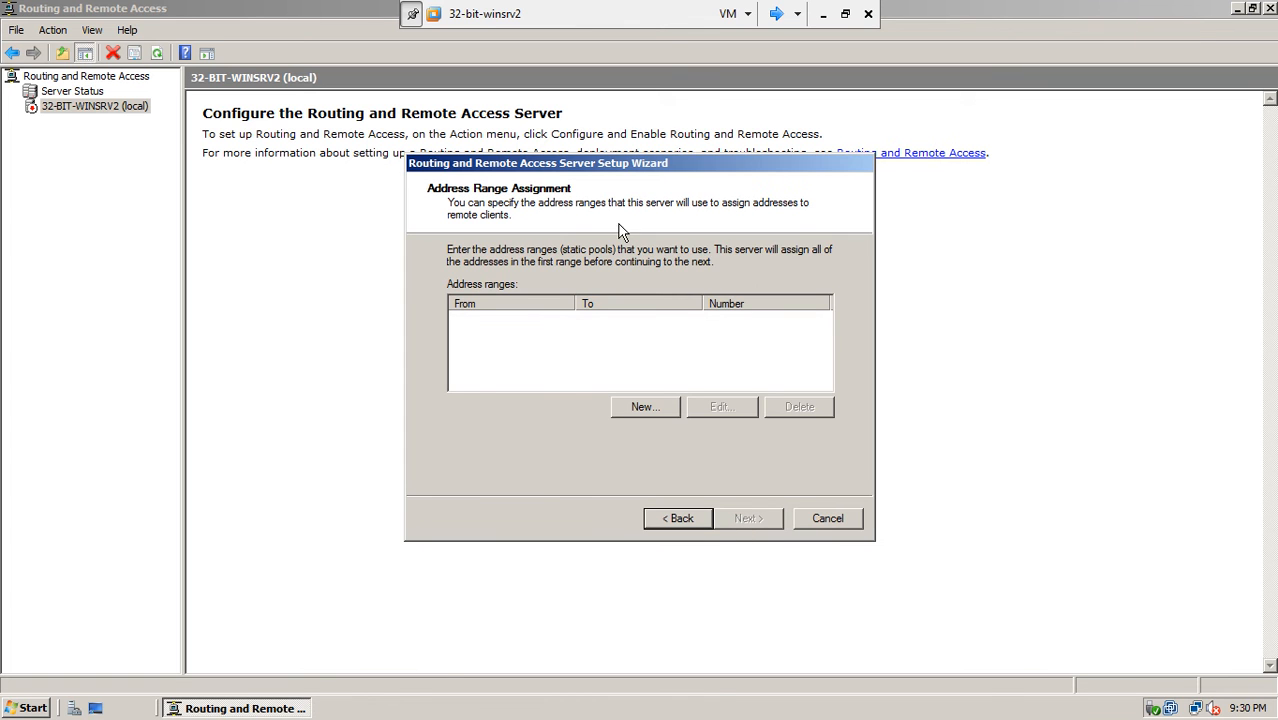
{"action": "left_click", "coordinate": [639, 404]}
{"action": "type", "text": "192 . 168 . 0 . 0"}
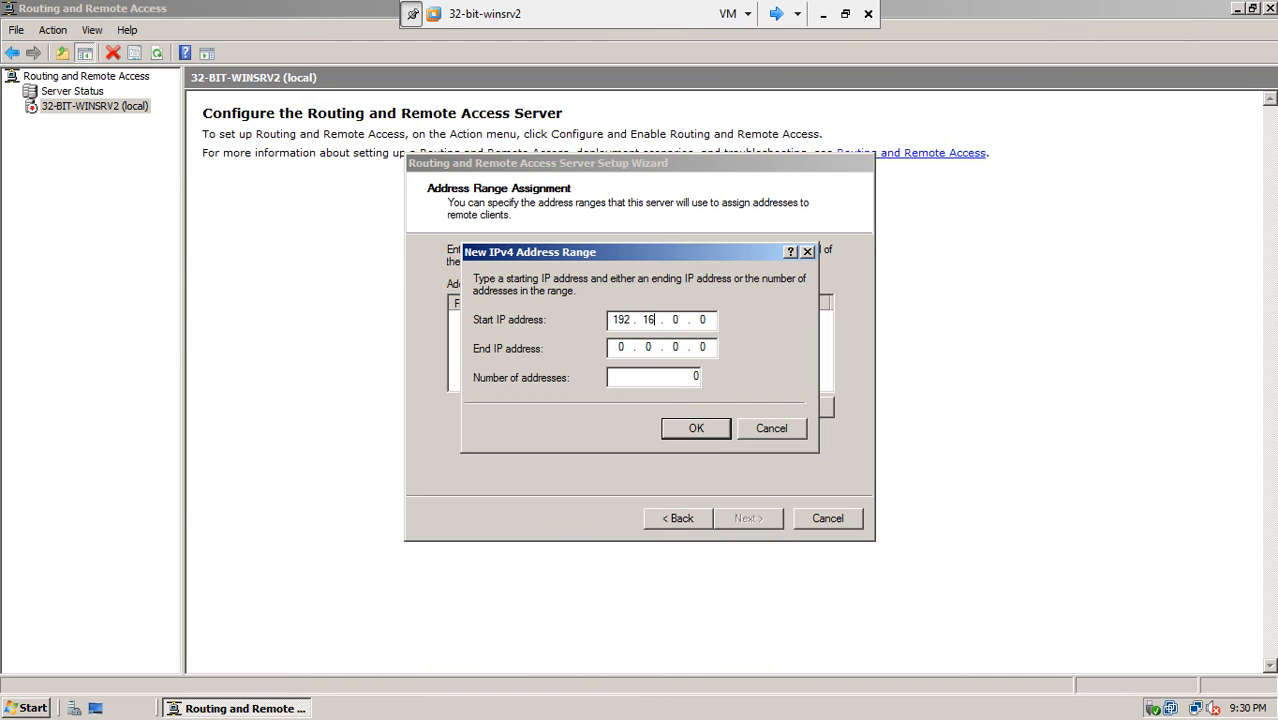
{"action": "type", "text": "91"}
{"action": "key", "text": "BackSpace"}
{"action": "left_click_drag", "start_coordinate": [698, 320], "coordinate": [712, 319]}
{"action": "type", "text": "10"}
- Set end address 192.168.9.15 for 6 addresses, save the range, and continue
{"action": "left_click", "coordinate": [620, 347]}
{"action": "type", "text": "19216"}
{"action": "key", "text": "BackSpace"}
{"action": "key", "text": "BackSpace"}
{"action": "key", "text": "BackSpace"}
{"action": "key", "text": "BackSpace"}
{"action": "key", "text": "BackSpace"}
{"action": "key", "text": "BackSpace"}
{"action": "key", "text": "BackSpace"}
{"action": "type", "text": "192 . 168 . 91"}
{"action": "key", "text": "BackSpace"}
{"action": "key", "text": "BackSpace"}
{"action": "type", "text": "5"}
{"action": "key", "text": "BackSpace"}
{"action": "type", "text": "15"}
{"action": "left_click", "coordinate": [671, 380]}
{"action": "left_click", "coordinate": [694, 428]}
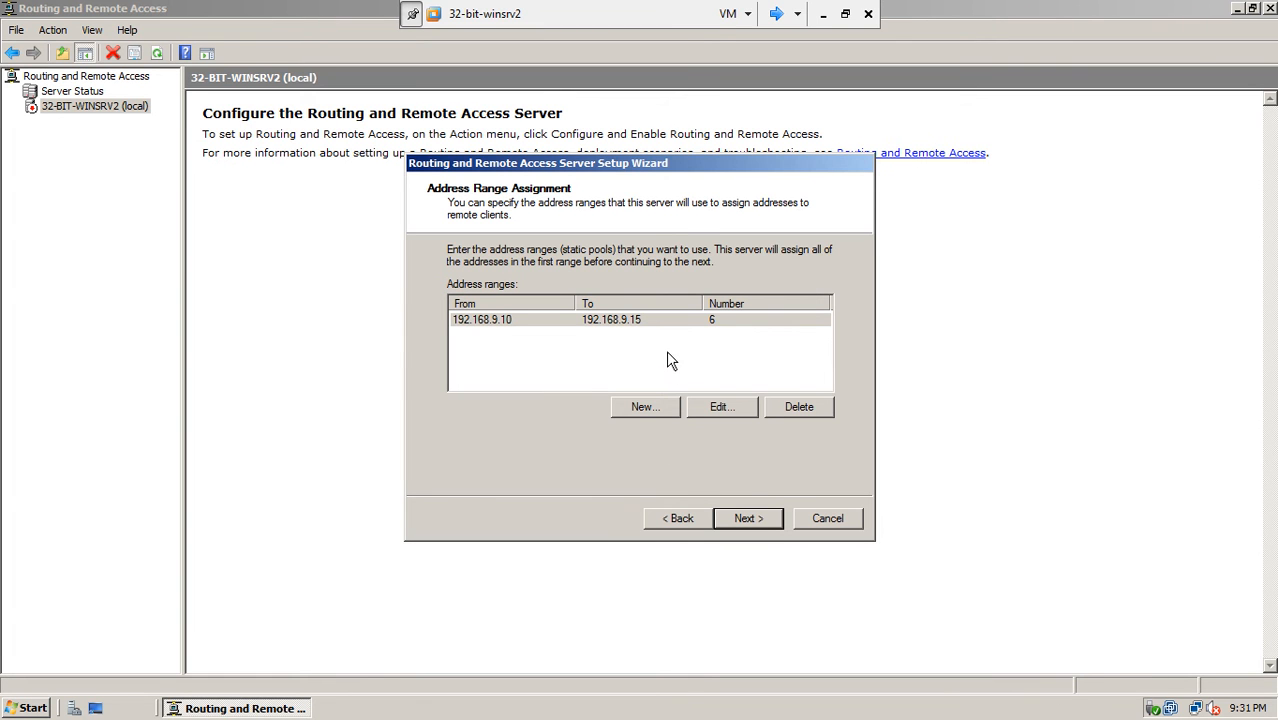
{"action": "left_click", "coordinate": [760, 518]}
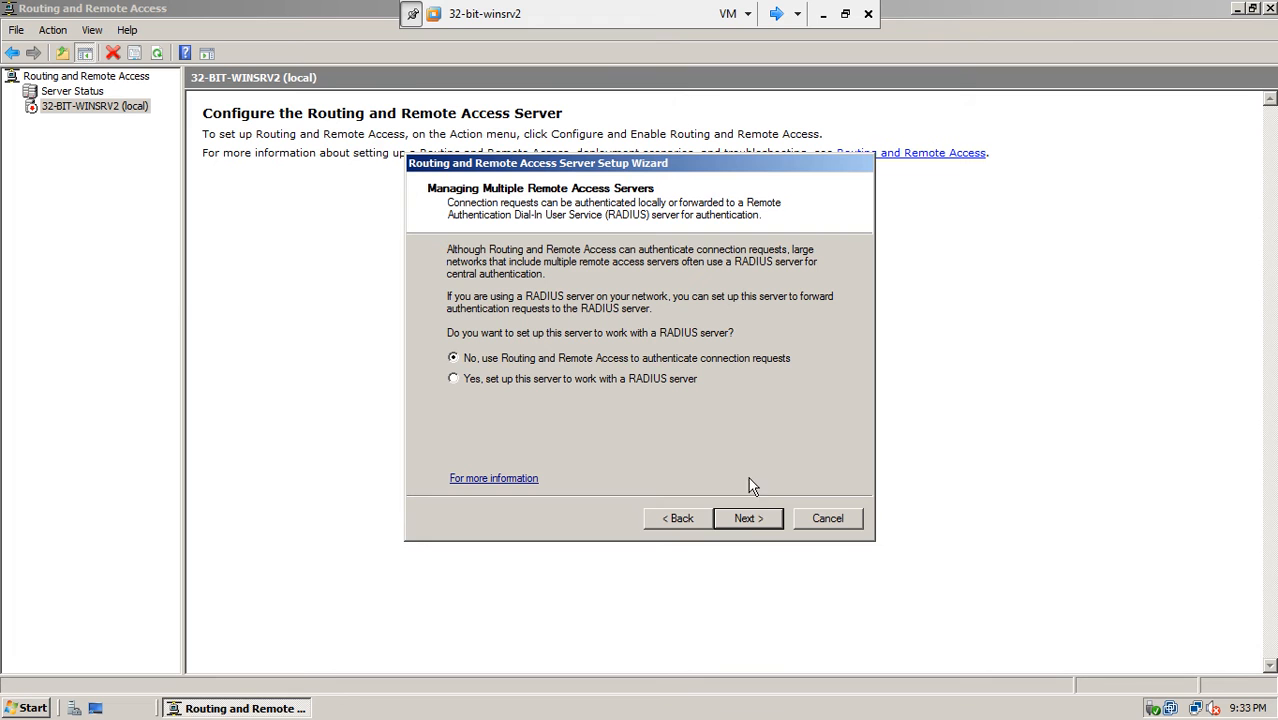
- Keep local authentication, acknowledge the DHCP Relay Agent notice, and finish the setup wizard
{"action": "left_click", "coordinate": [749, 519]}
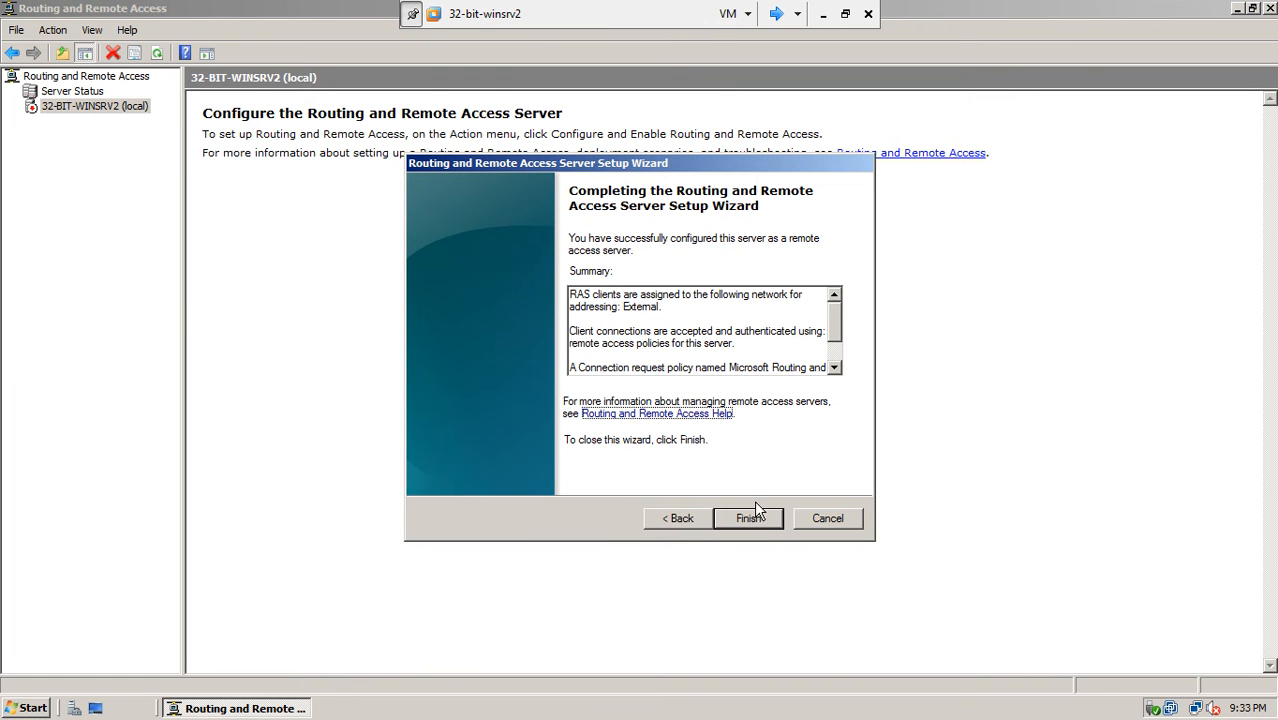
{"action": "left_click", "coordinate": [755, 517]}
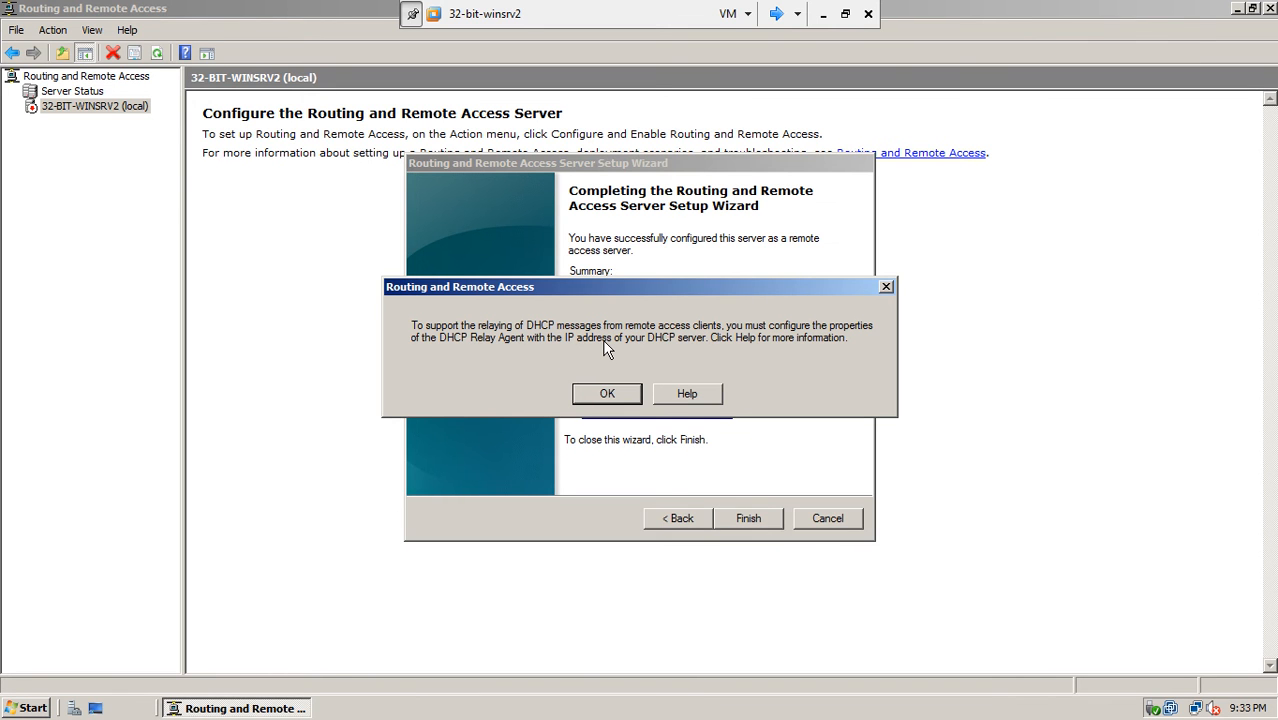
{"action": "left_click", "coordinate": [605, 394]}
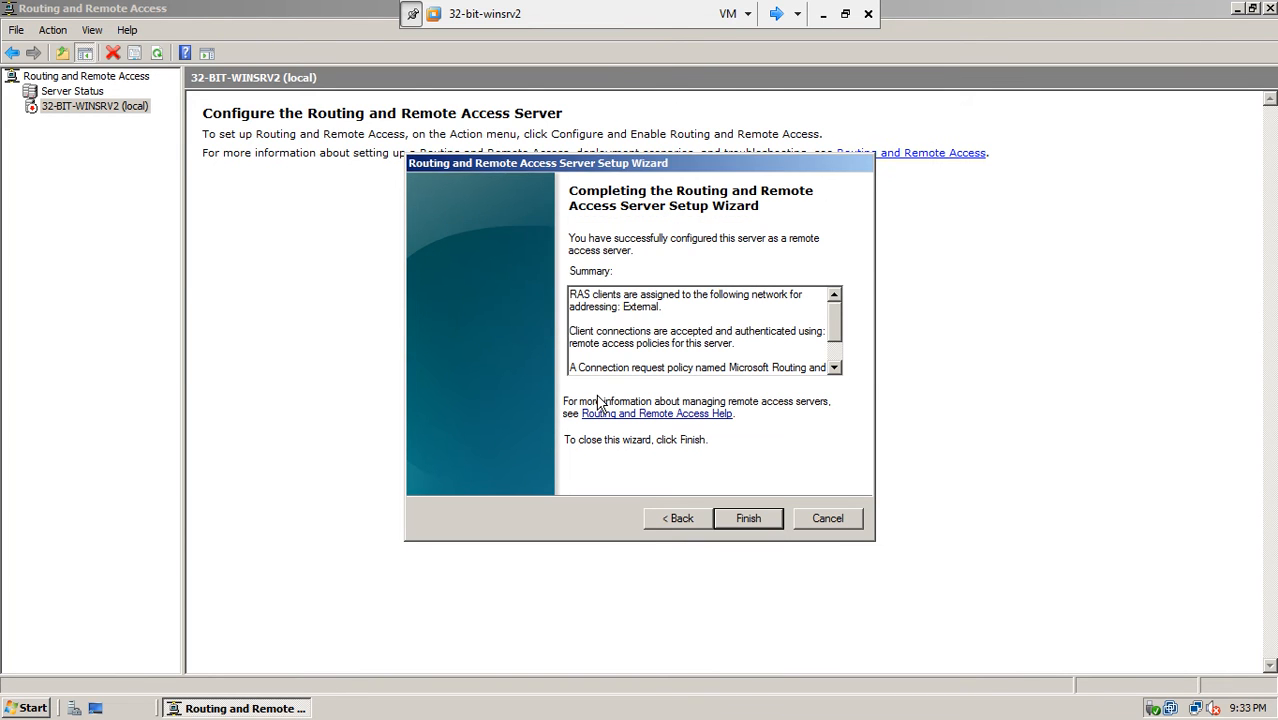
{"action": "left_click", "coordinate": [750, 519]}
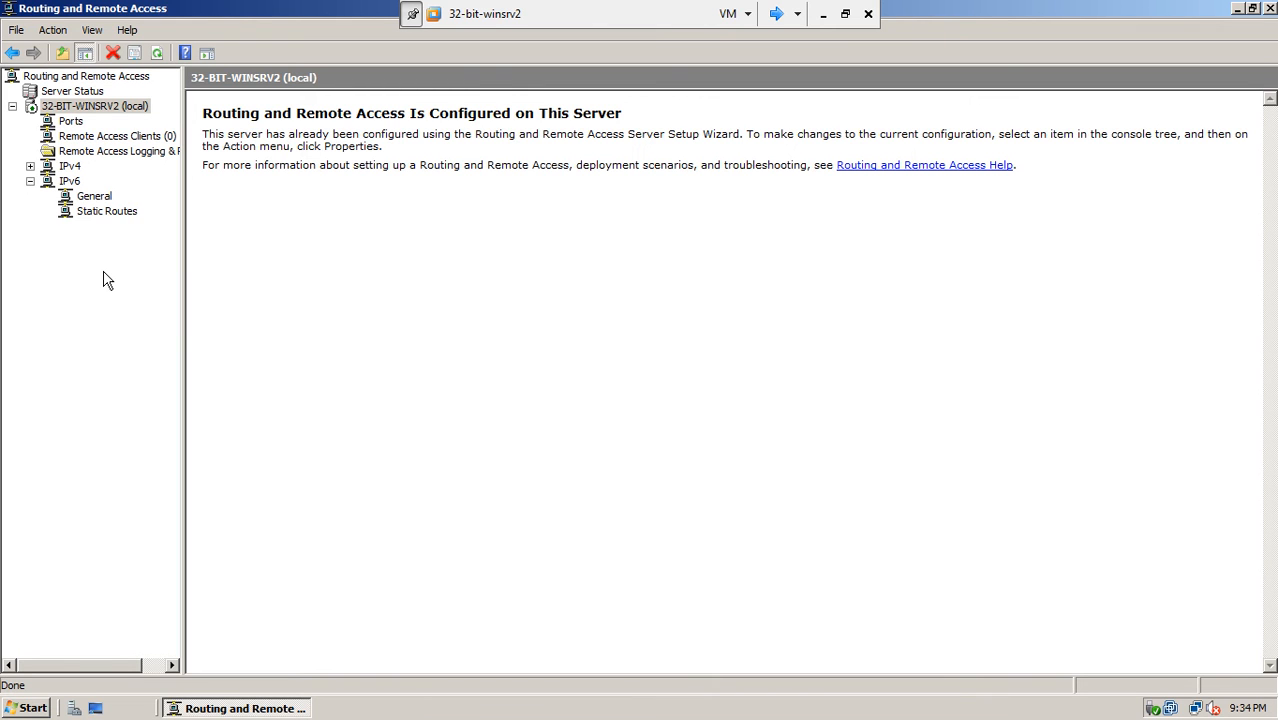
- Show the Ports list with widened Name column and navigation tree, after browsing Remote Access Clients
{"action": "left_click", "coordinate": [31, 182]}
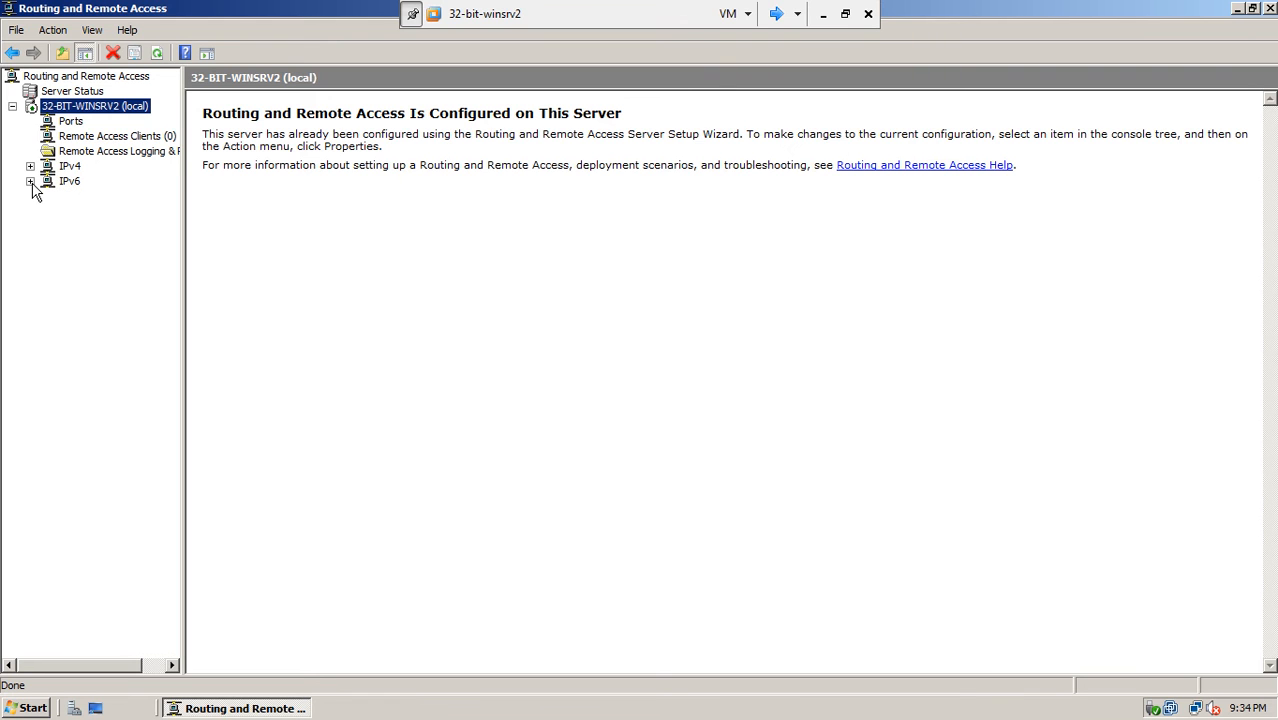
{"action": "left_click", "coordinate": [76, 125]}
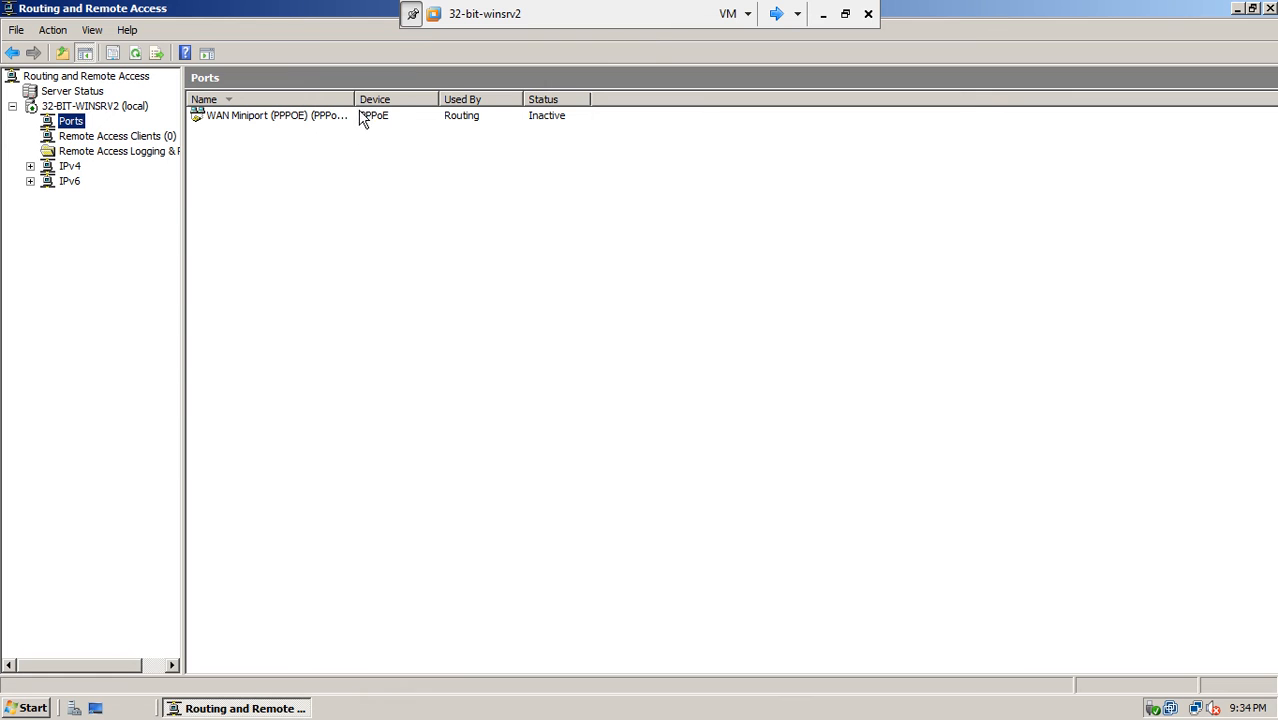
{"action": "left_click_drag", "start_coordinate": [355, 100], "coordinate": [398, 105]}
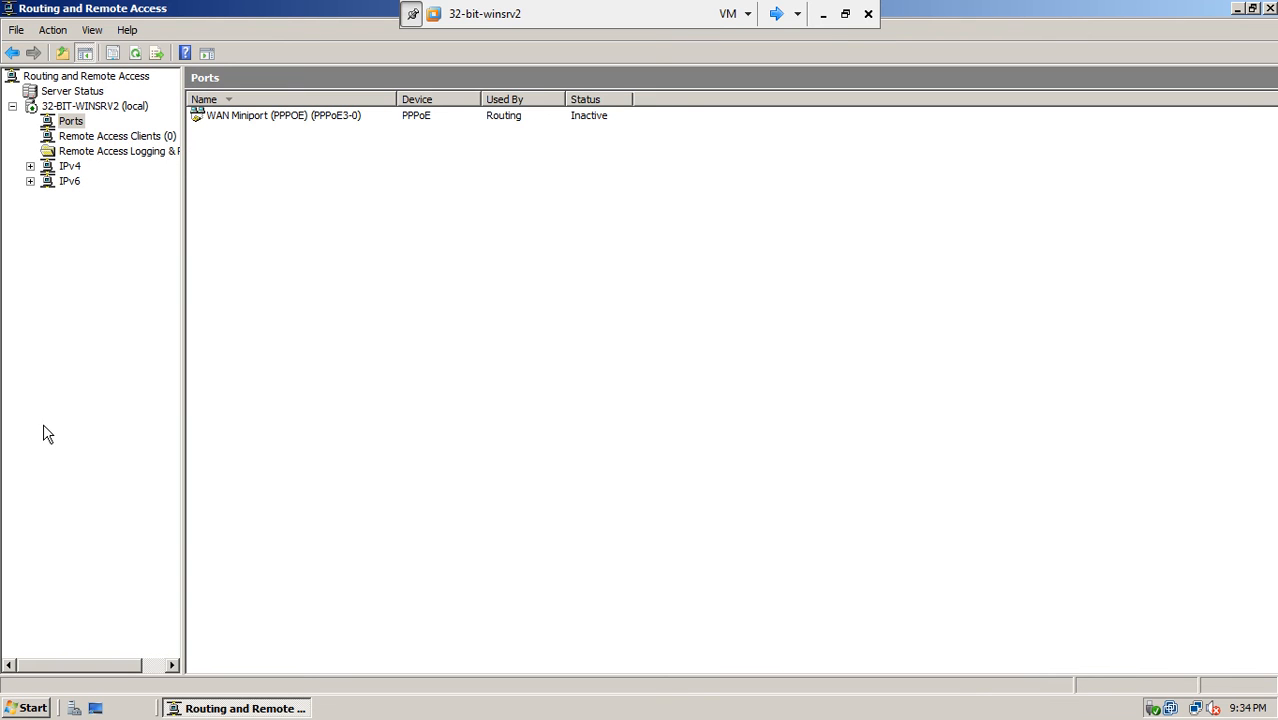
{"action": "left_click_drag", "start_coordinate": [184, 336], "coordinate": [308, 322]}
{"action": "left_click", "coordinate": [143, 140]}
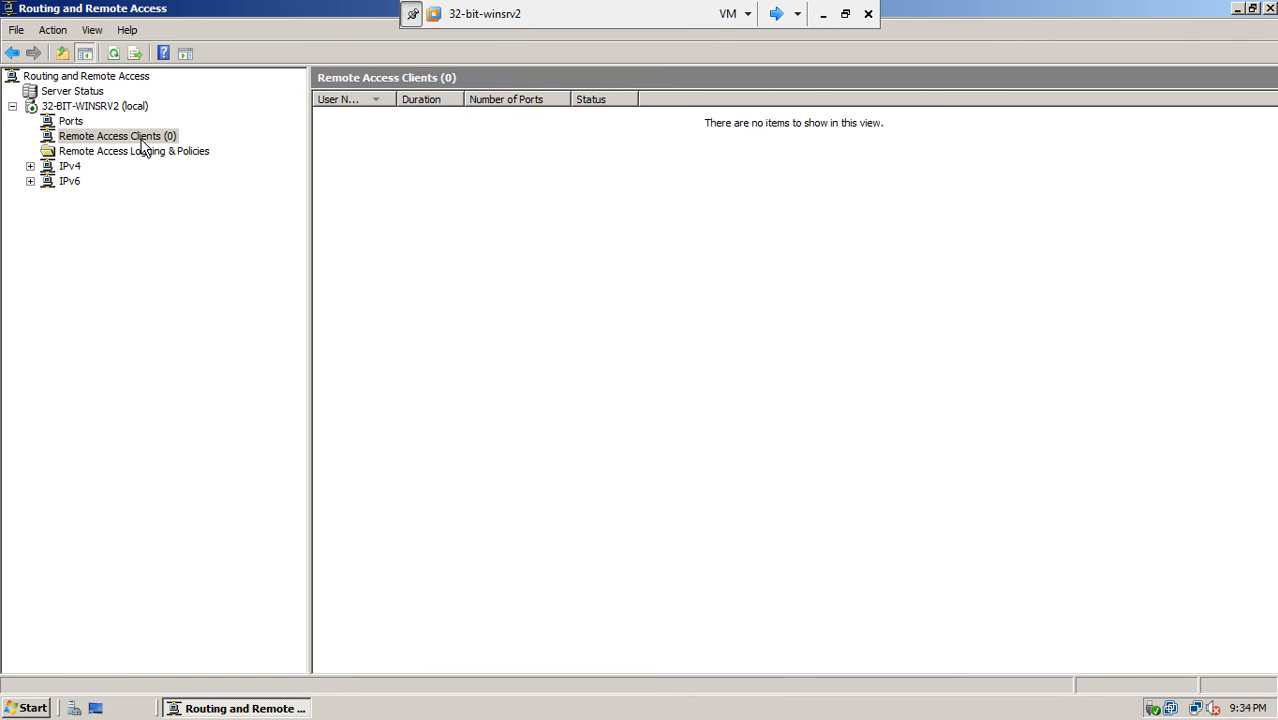
{"action": "left_click", "coordinate": [86, 108]}
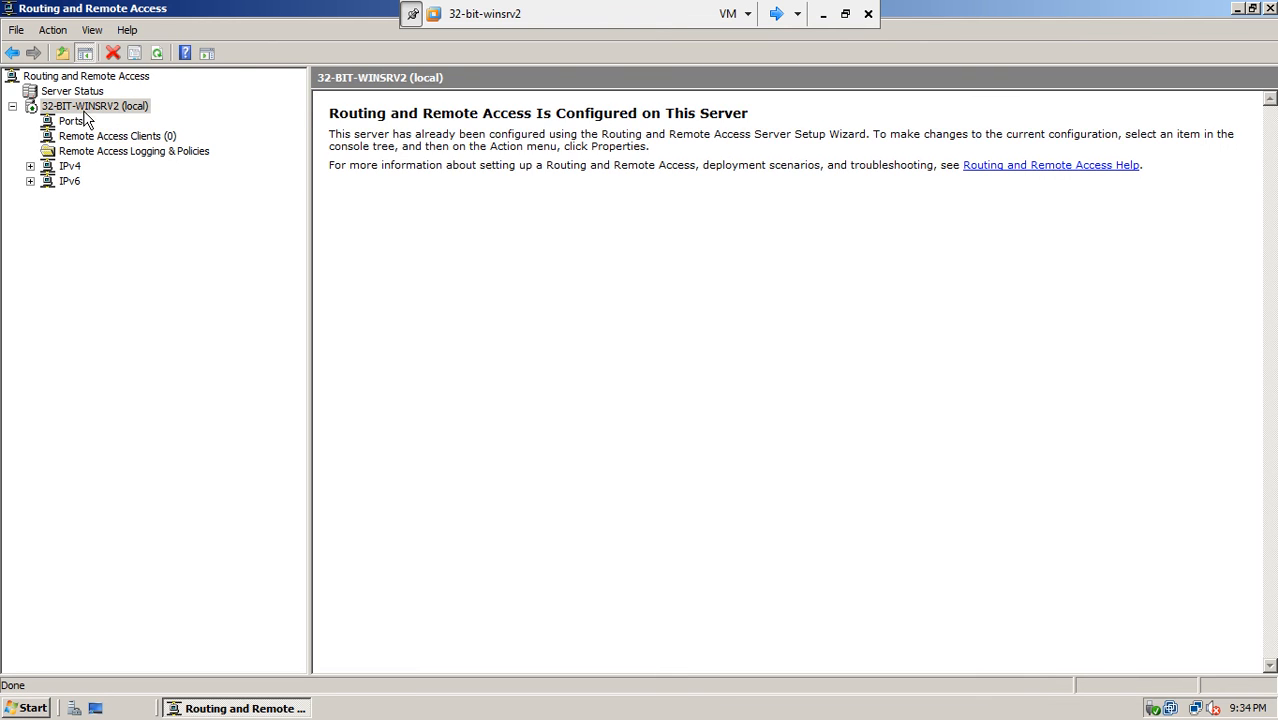
{"action": "left_click", "coordinate": [69, 124]}
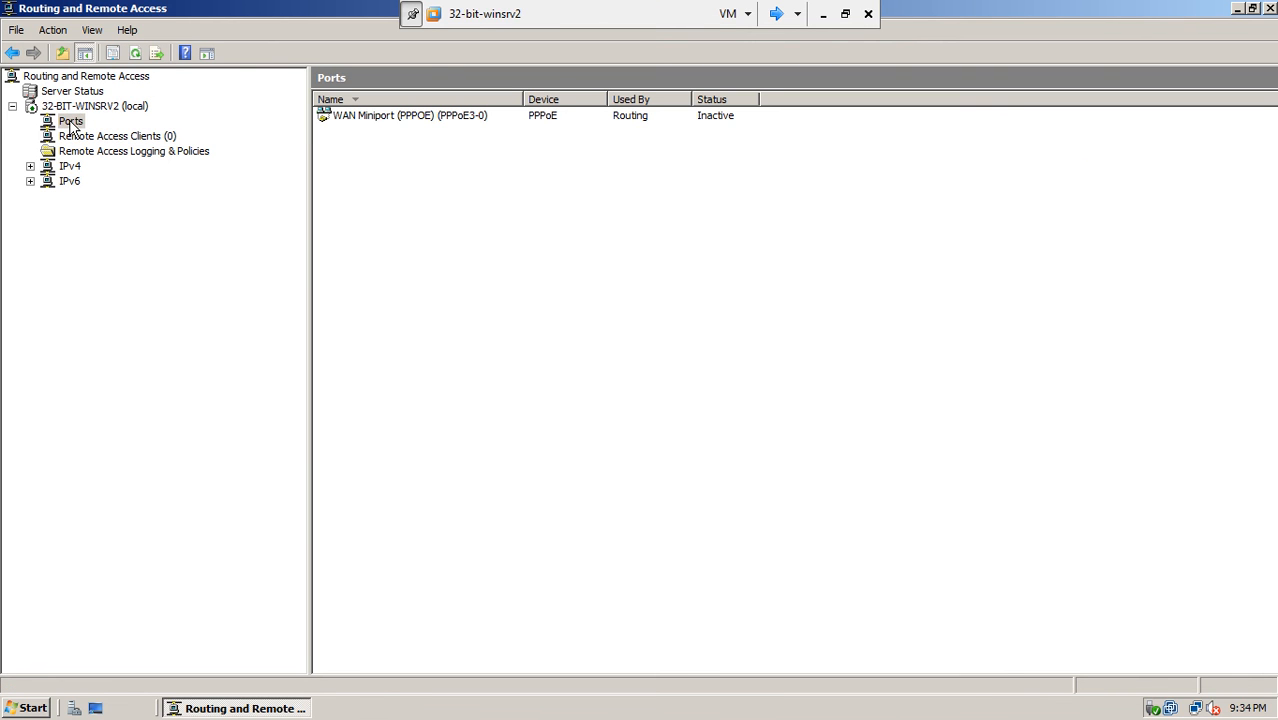
- Review Ports properties for the PPTP, L2TP and SSTP WAN Miniports, then minimize the VM
{"action": "right_click", "coordinate": [72, 127]}
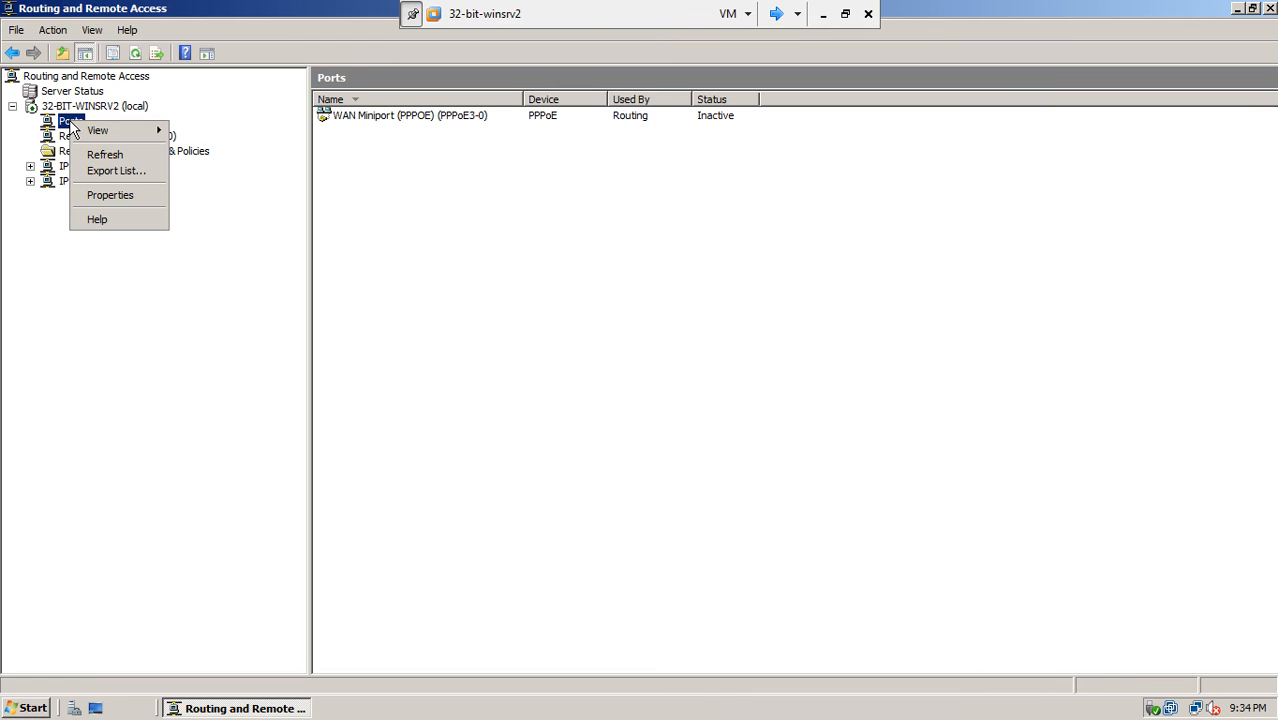
{"action": "left_click", "coordinate": [97, 194]}
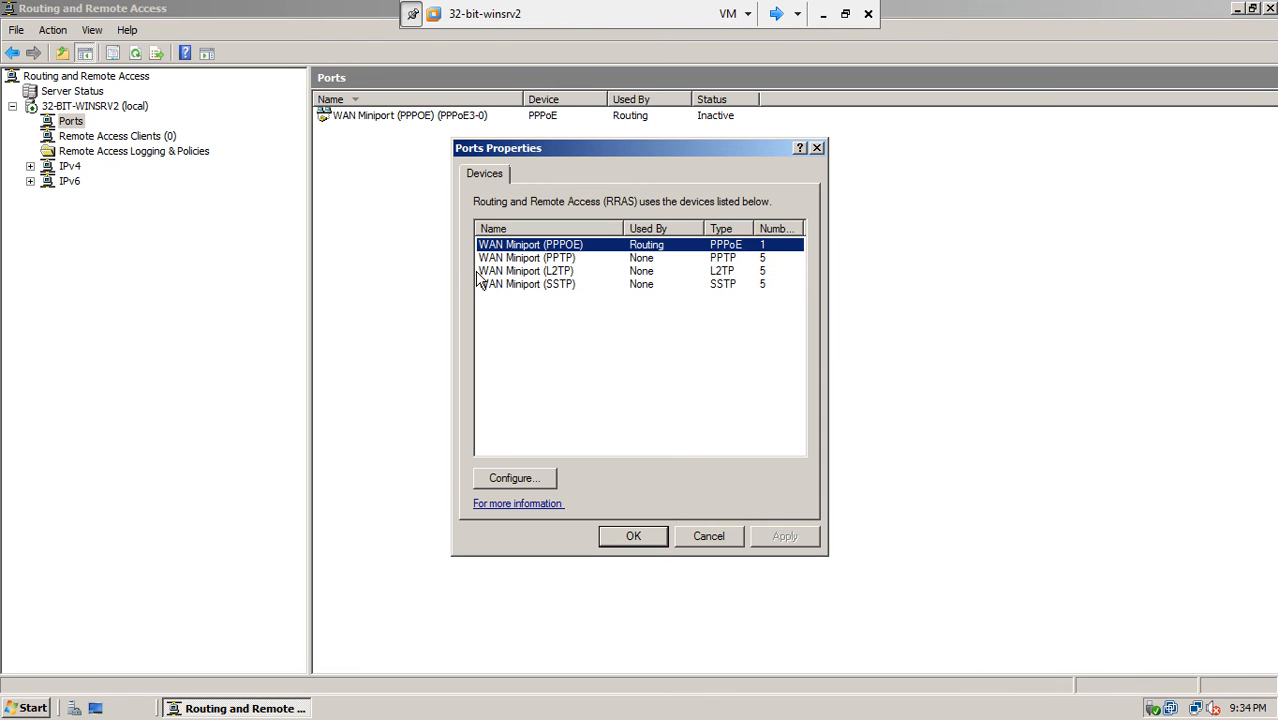
{"action": "left_click", "coordinate": [568, 258]}
{"action": "left_click", "coordinate": [575, 270]}
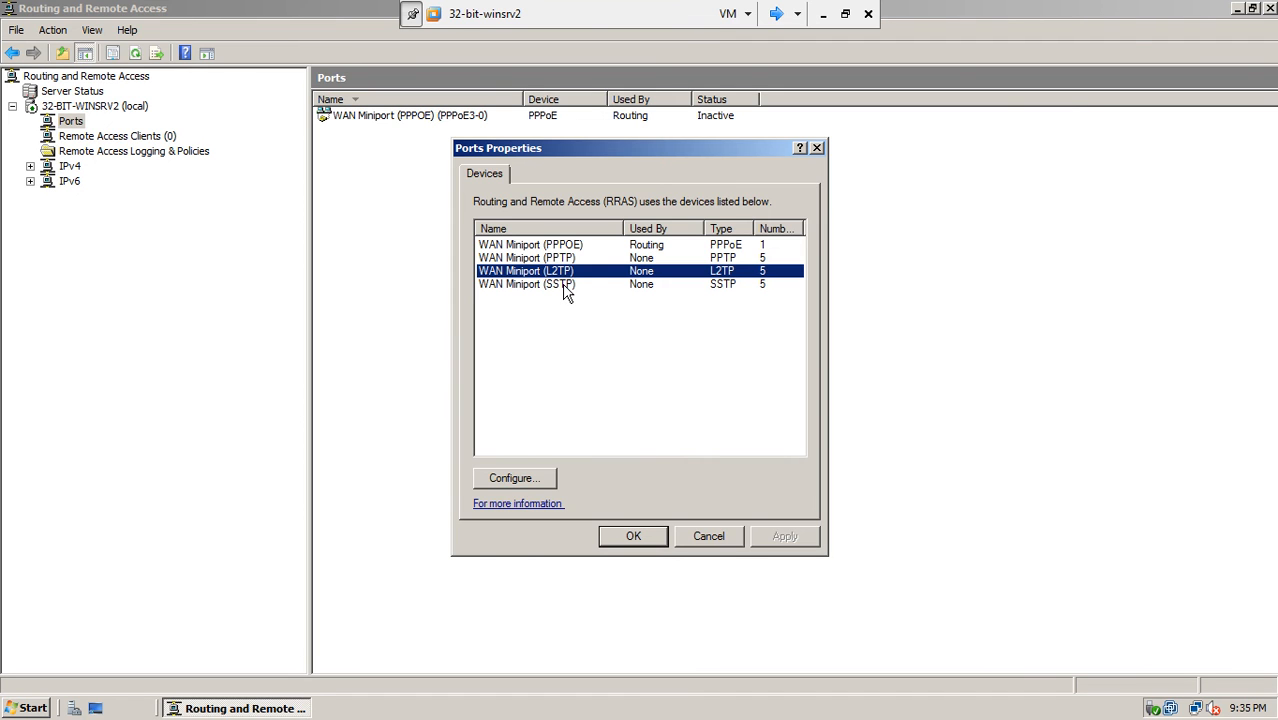
{"action": "left_click", "coordinate": [565, 285]}
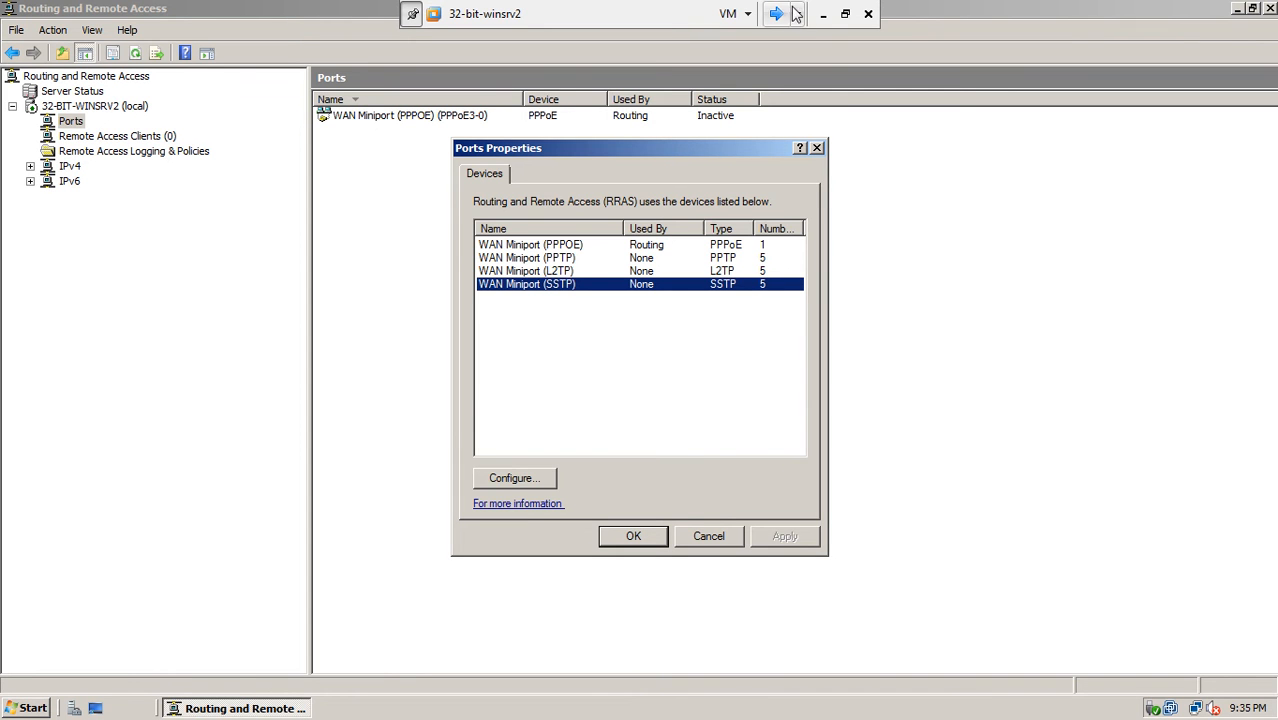
{"action": "left_click", "coordinate": [825, 14]}
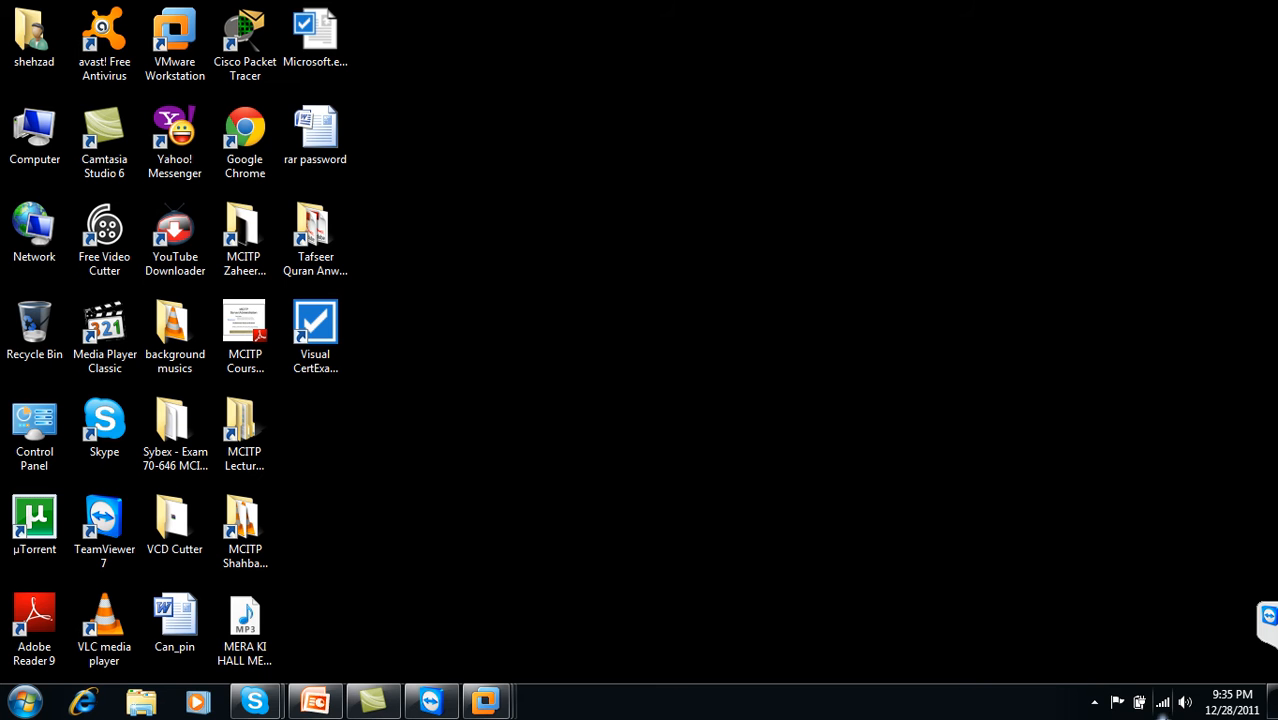
- Minimize TeamViewer and restore the 32-bit-winsrv2 VM from its VMware taskbar thumbnail
{"action": "left_click", "coordinate": [1094, 702]}
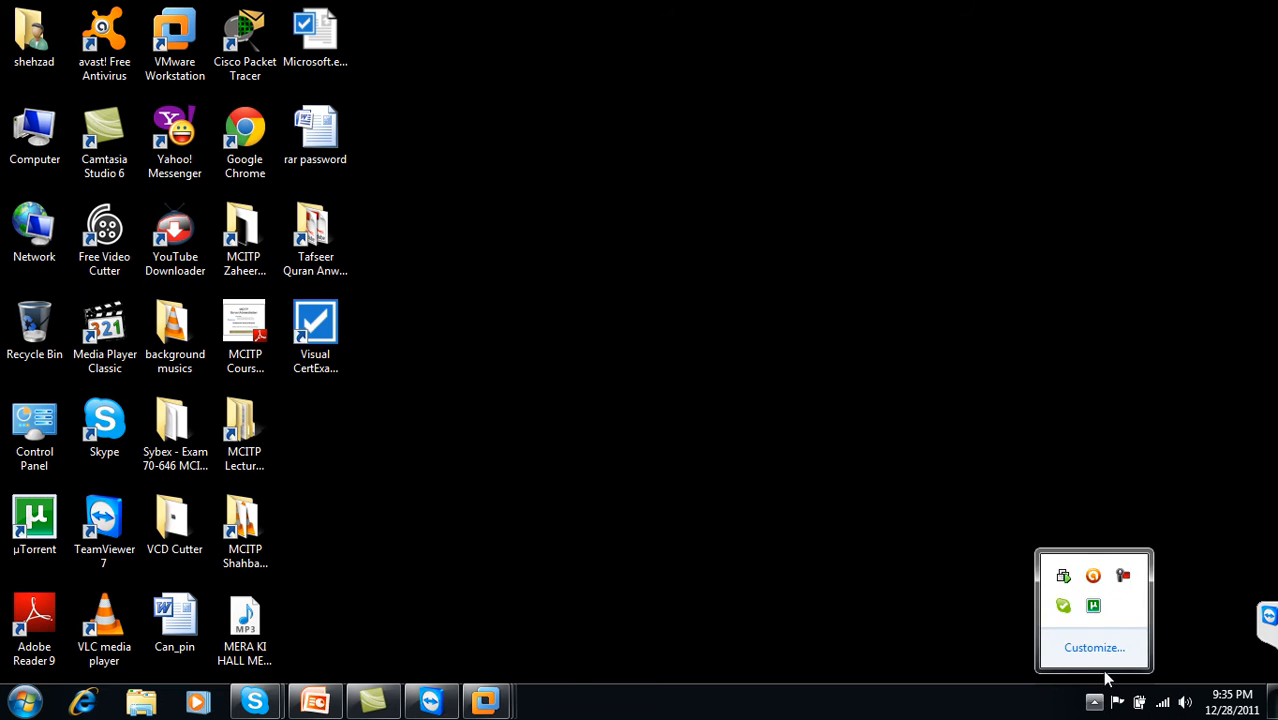
{"action": "left_click", "coordinate": [1123, 576]}
{"action": "left_click", "coordinate": [1190, 600]}
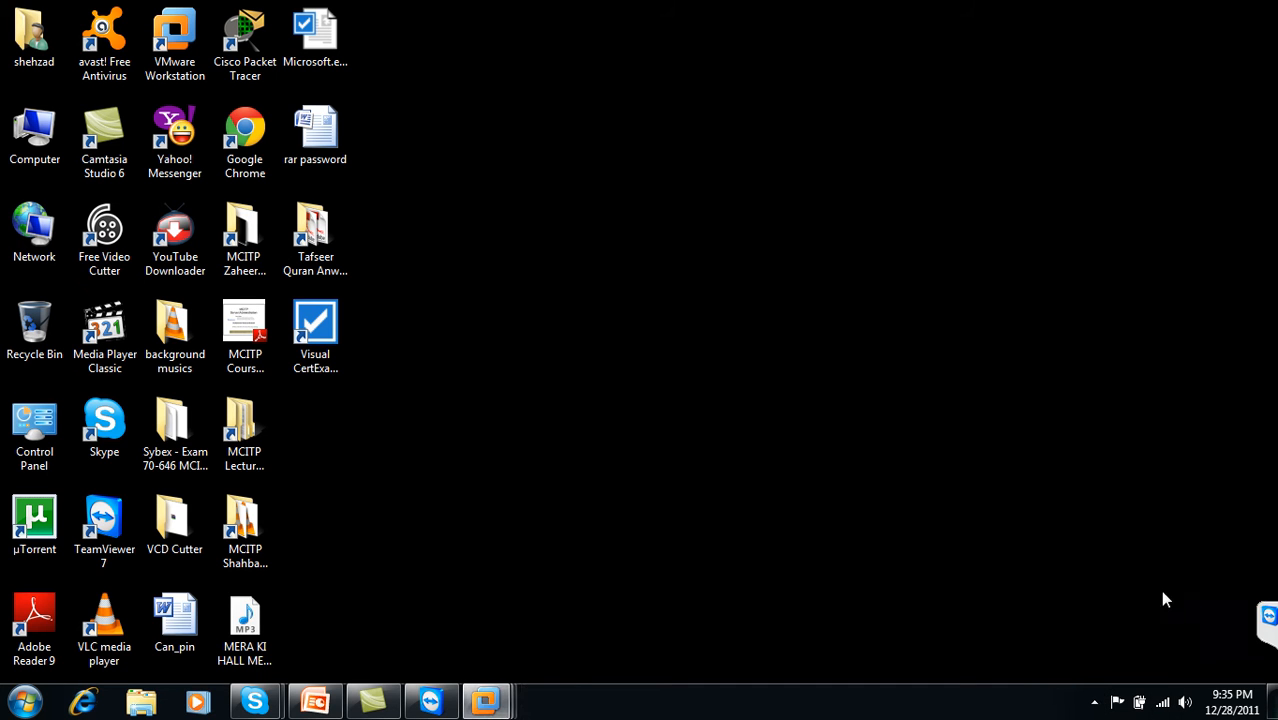
{"action": "left_click", "coordinate": [1094, 702]}
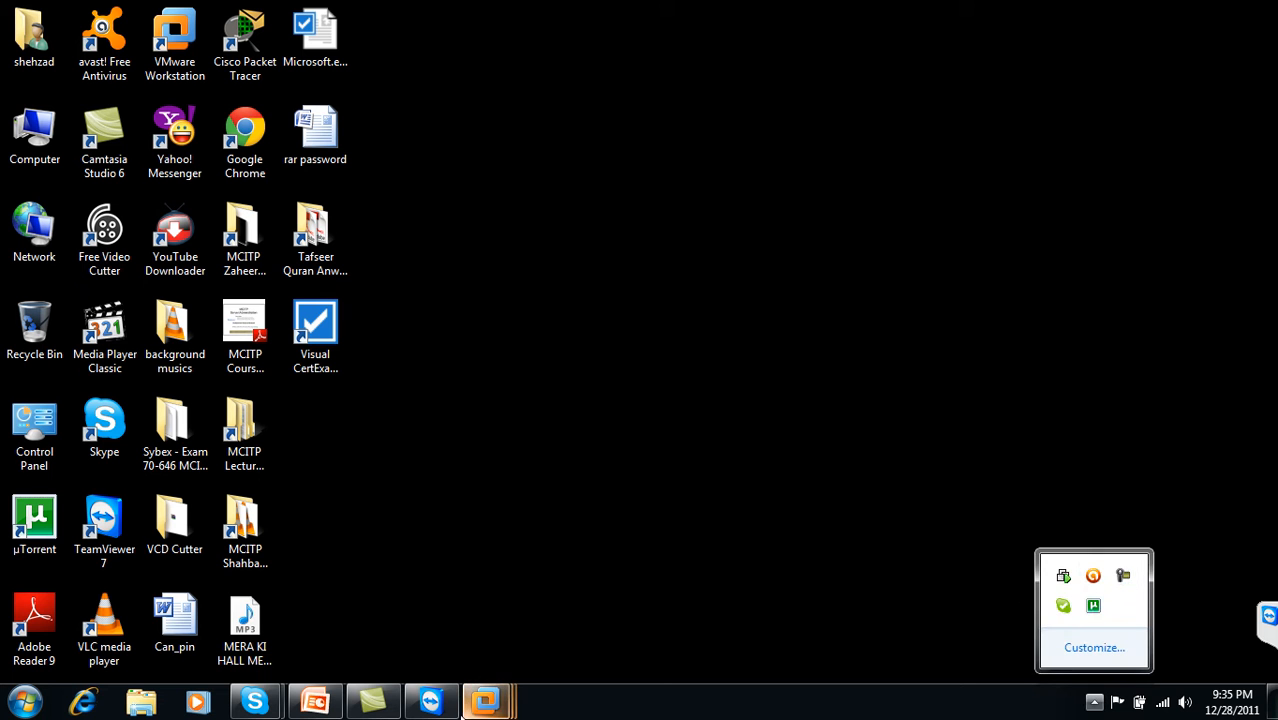
{"action": "left_click", "coordinate": [430, 702]}
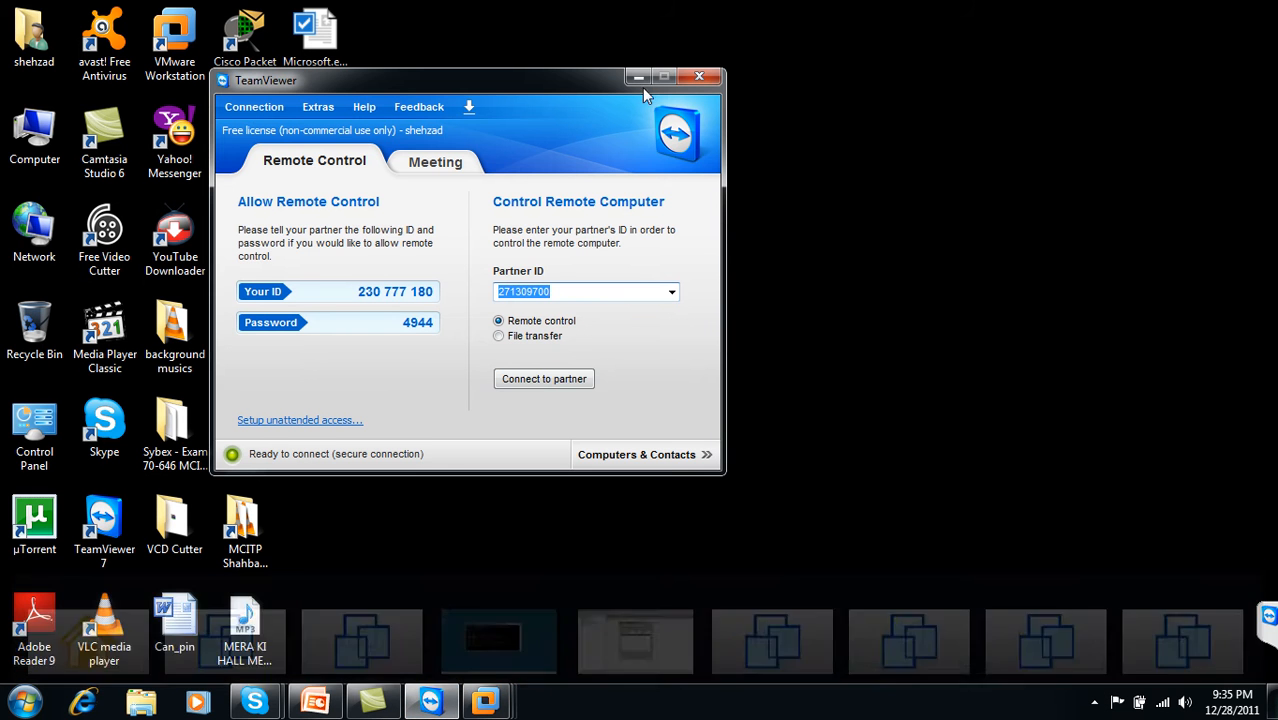
{"action": "left_click", "coordinate": [638, 77]}
{"action": "mouse_move", "coordinate": [490, 703]}
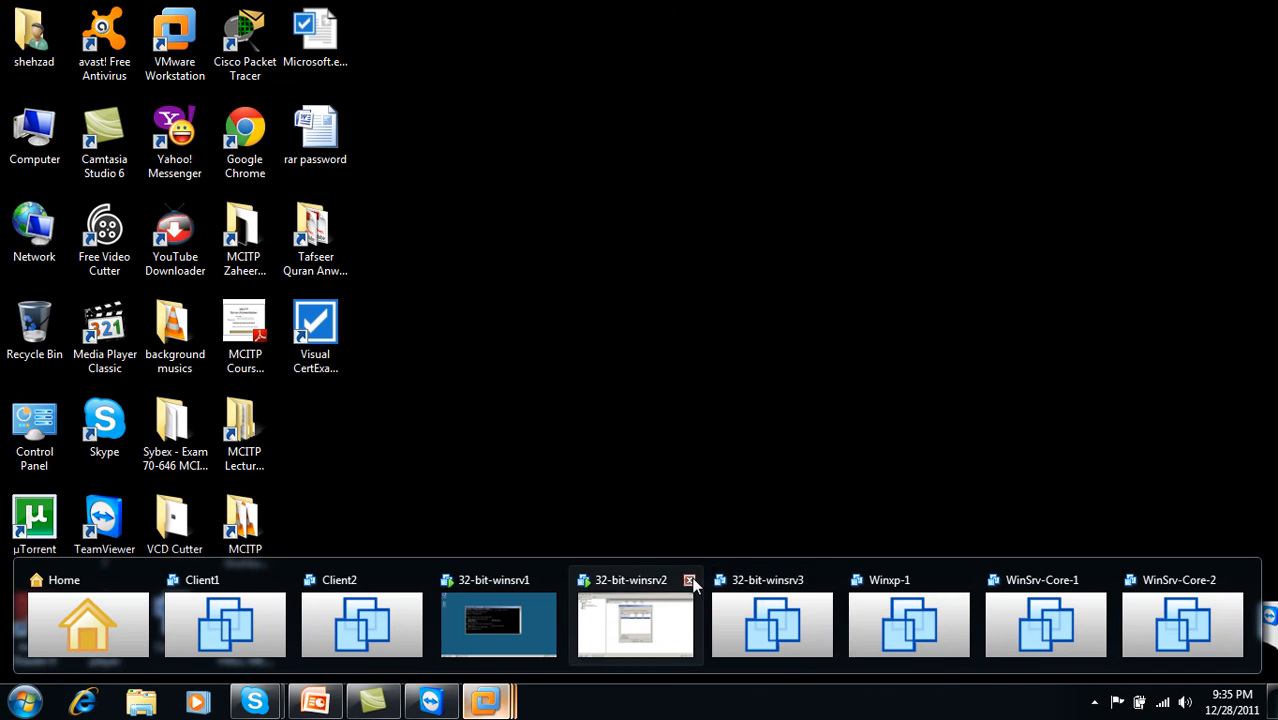
{"action": "left_click", "coordinate": [630, 628]}
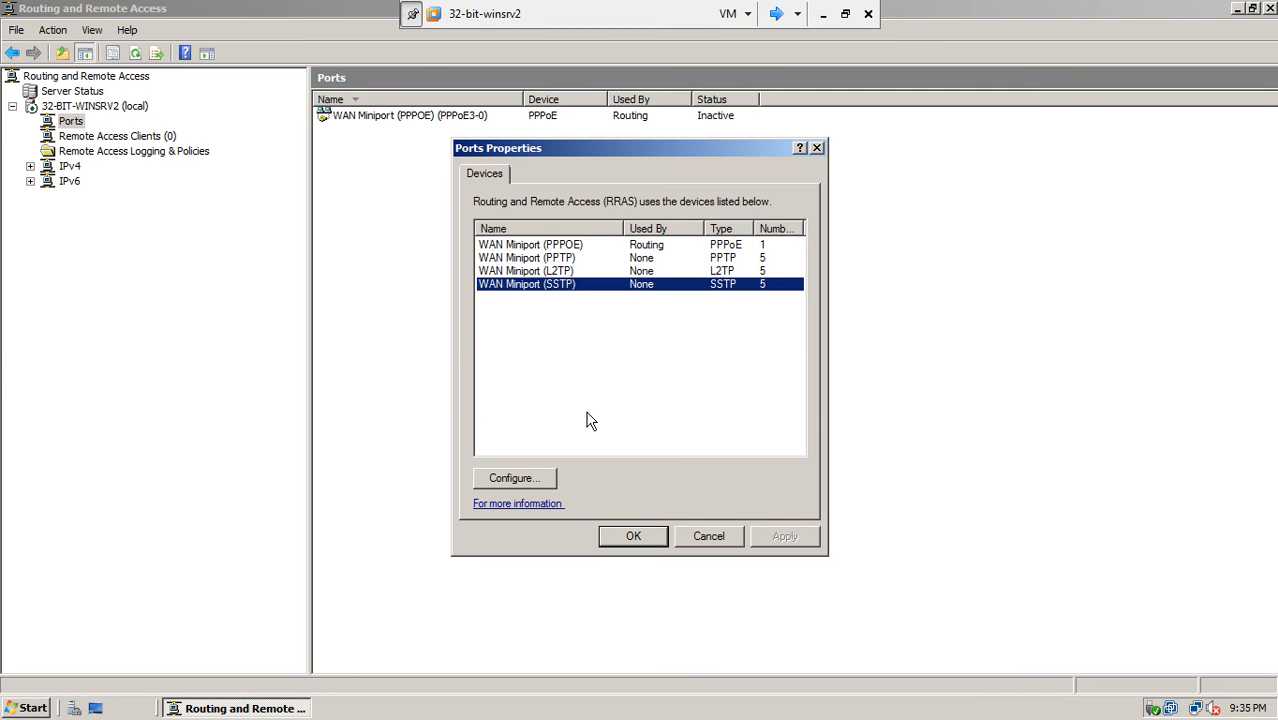
{"action": "left_click", "coordinate": [568, 248]}
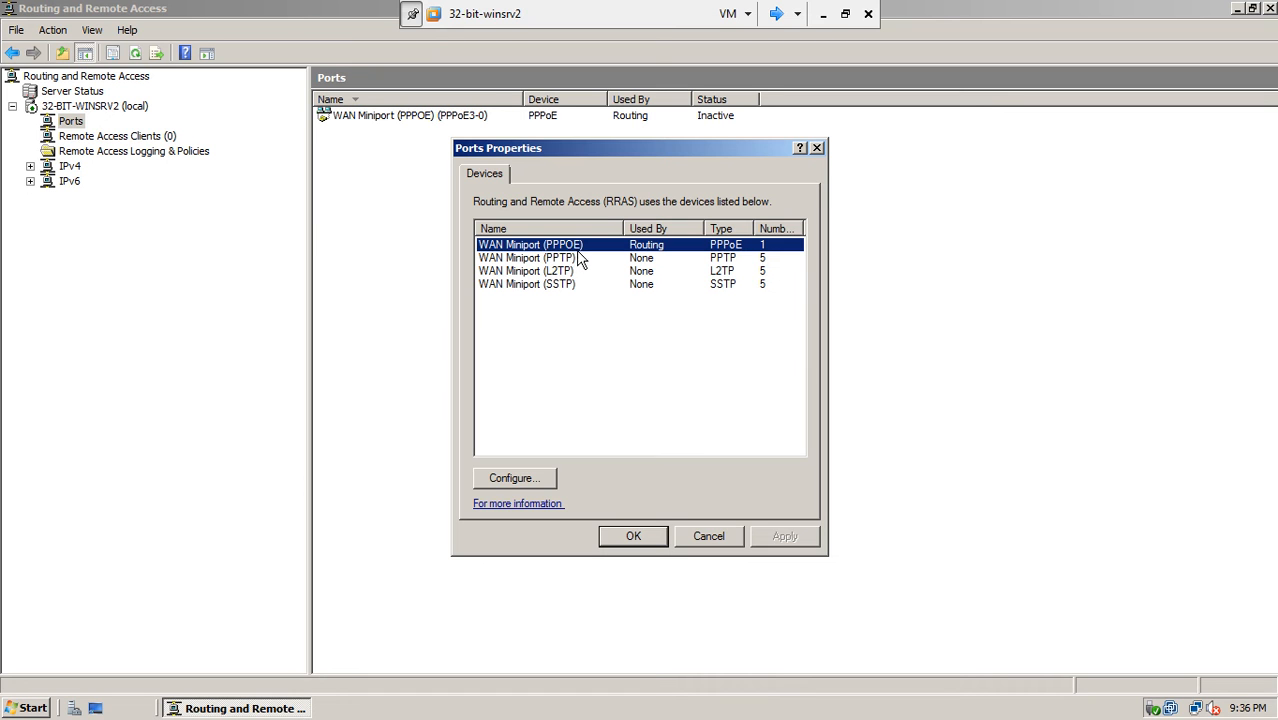
{"action": "left_click", "coordinate": [567, 260]}
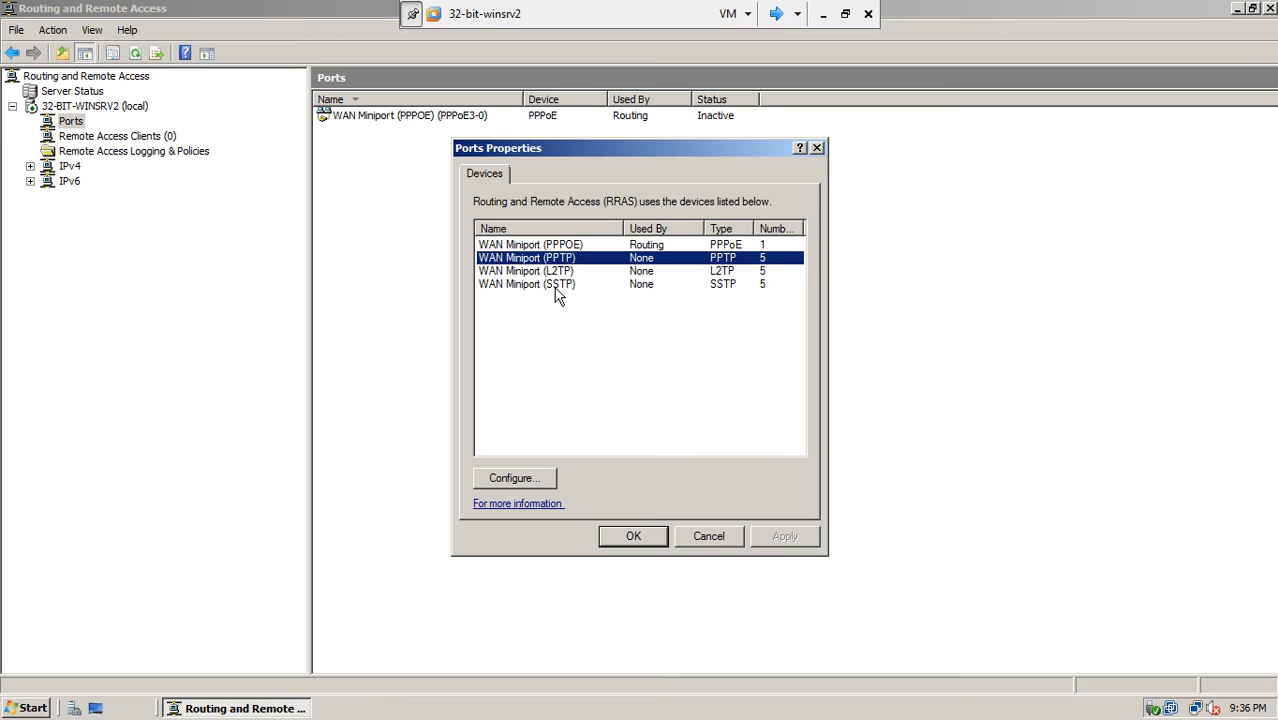
{"action": "left_click", "coordinate": [556, 287]}
{"action": "left_click", "coordinate": [565, 276]}
{"action": "left_click", "coordinate": [567, 287]}
{"action": "left_click", "coordinate": [565, 275]}
{"action": "left_click", "coordinate": [571, 285]}
{"action": "left_click", "coordinate": [571, 275]}
{"action": "left_click", "coordinate": [572, 286]}
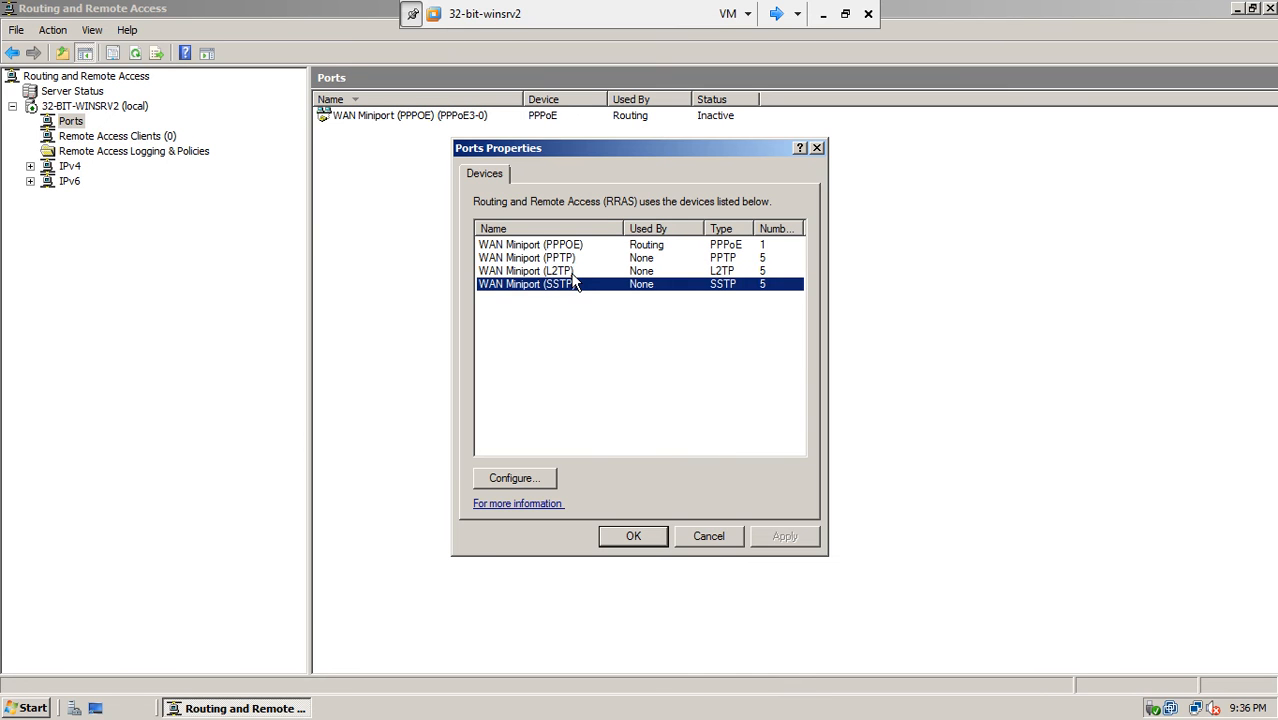
{"action": "left_click", "coordinate": [573, 275]}
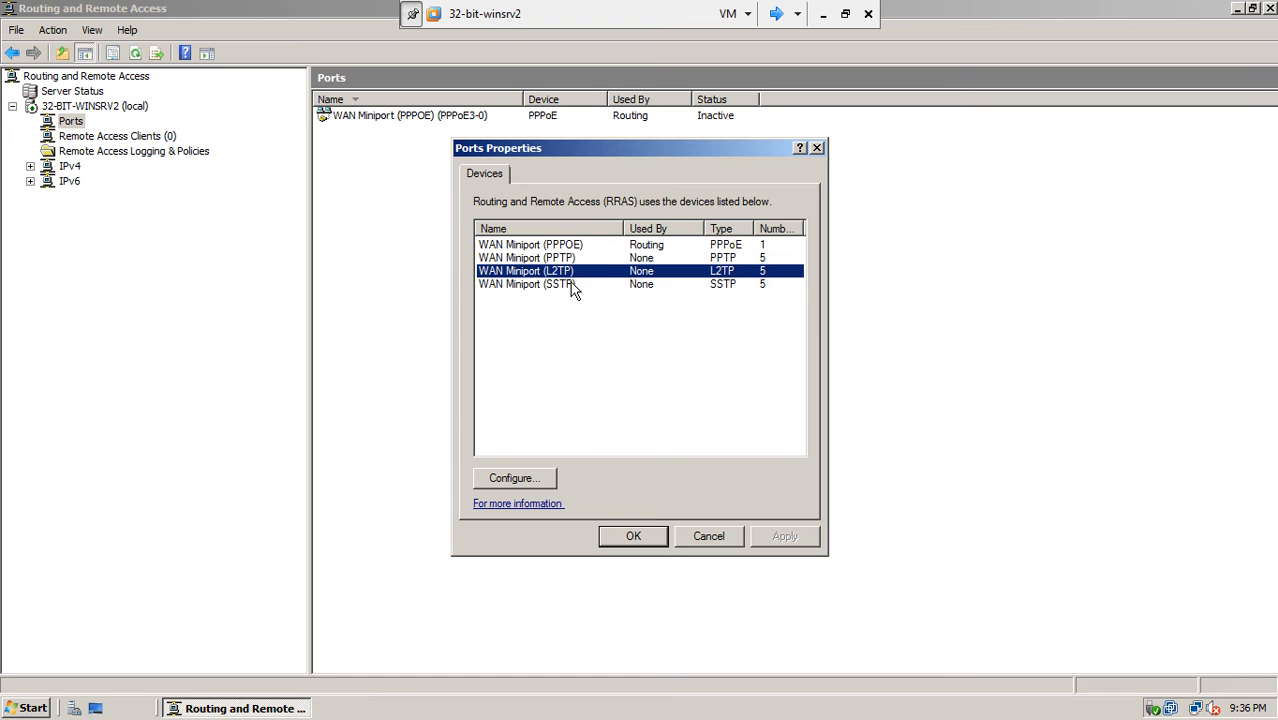
{"action": "left_click", "coordinate": [572, 288]}
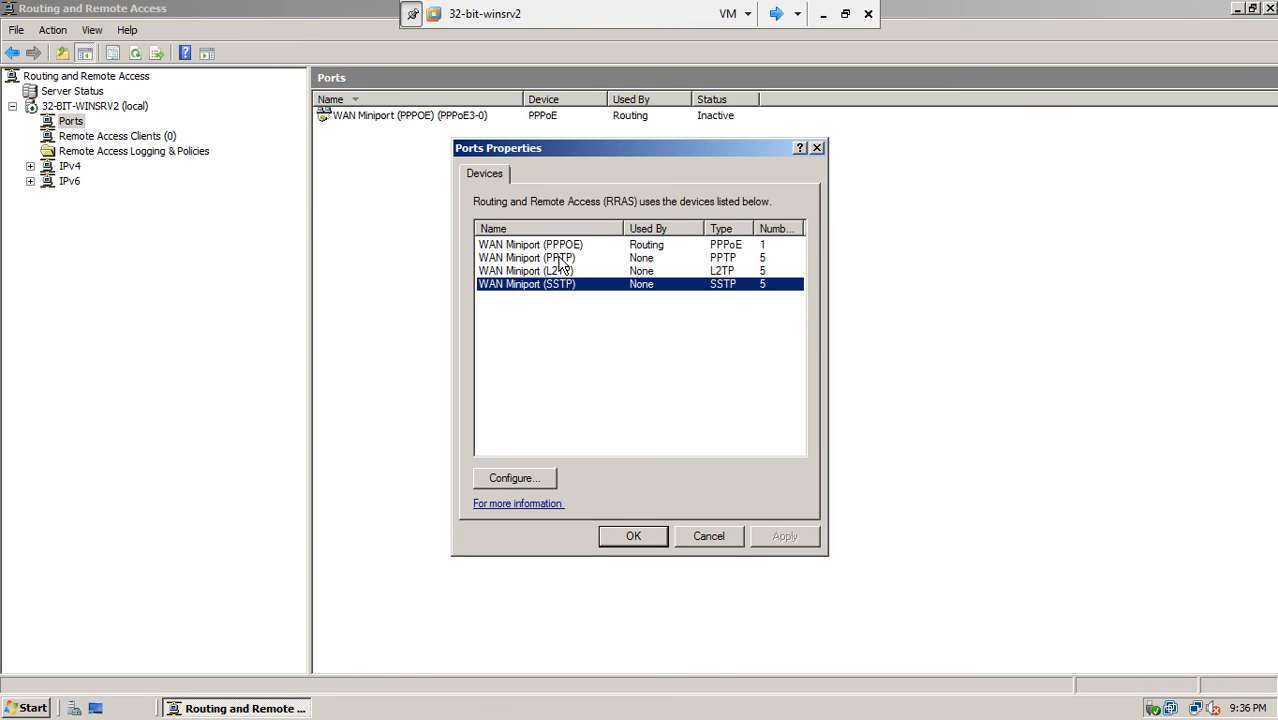
{"action": "left_click", "coordinate": [562, 260]}
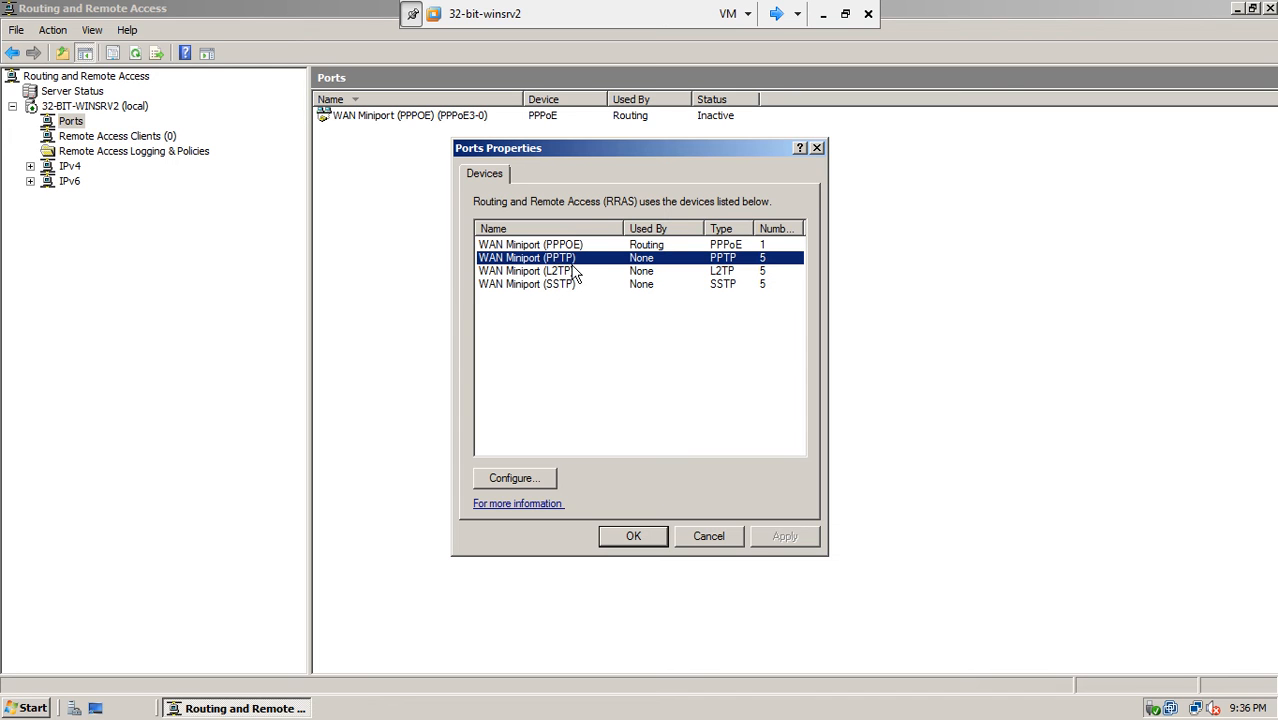
- Allow inbound remote access connections on WAN Miniport (PPTP) and raise its maximum ports to 20
{"action": "left_click", "coordinate": [512, 479]}
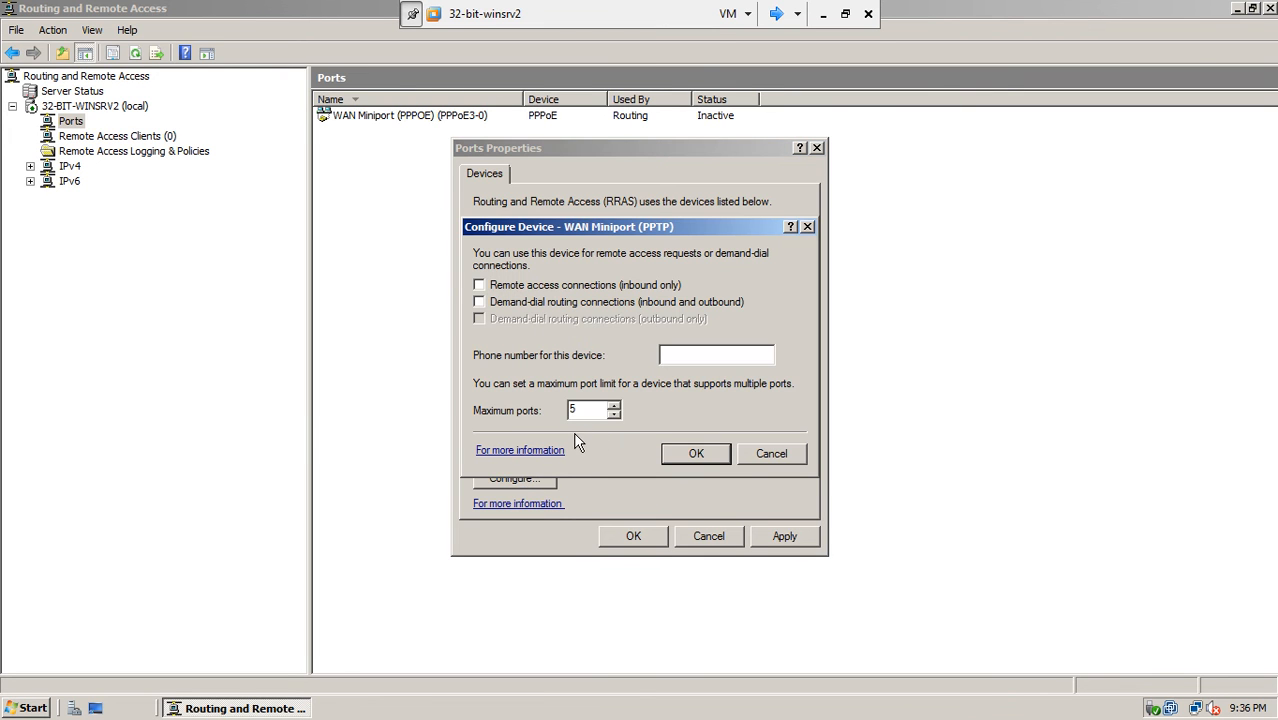
{"action": "left_click_drag", "start_coordinate": [646, 232], "coordinate": [716, 214]}
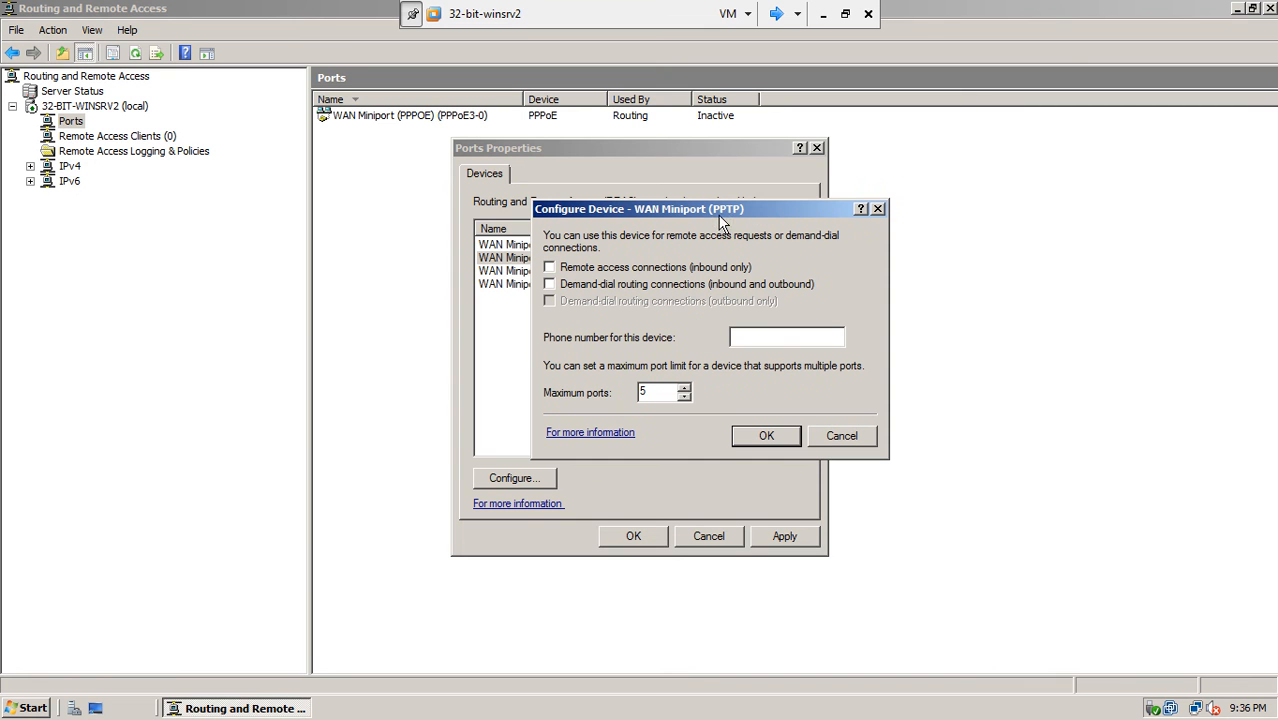
{"action": "left_click", "coordinate": [649, 270]}
{"action": "double_click", "coordinate": [656, 392]}
{"action": "left_click", "coordinate": [684, 388]}
{"action": "left_click", "coordinate": [684, 389]}
{"action": "left_click", "coordinate": [684, 389]}
{"action": "left_click", "coordinate": [744, 434]}
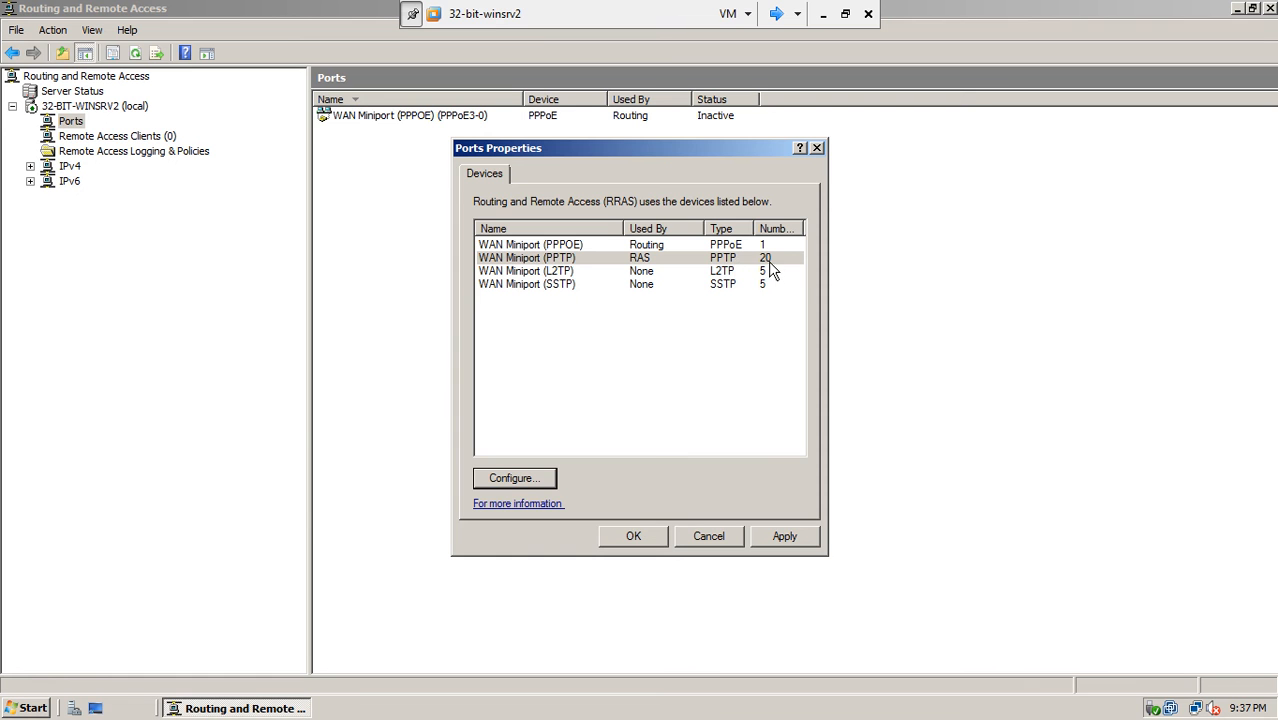
- Apply and close Ports Properties, verify 21 total ports in Server Status, then return to Ports
{"action": "left_click", "coordinate": [772, 538]}
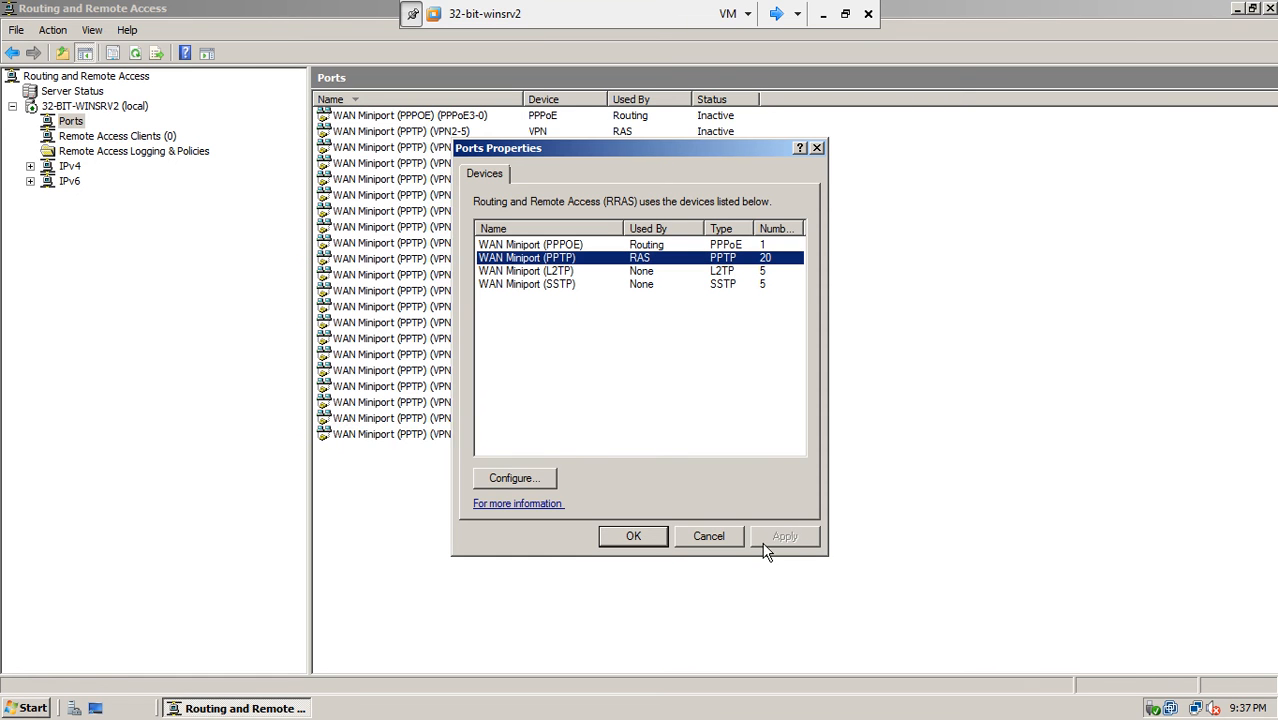
{"action": "left_click", "coordinate": [635, 537]}
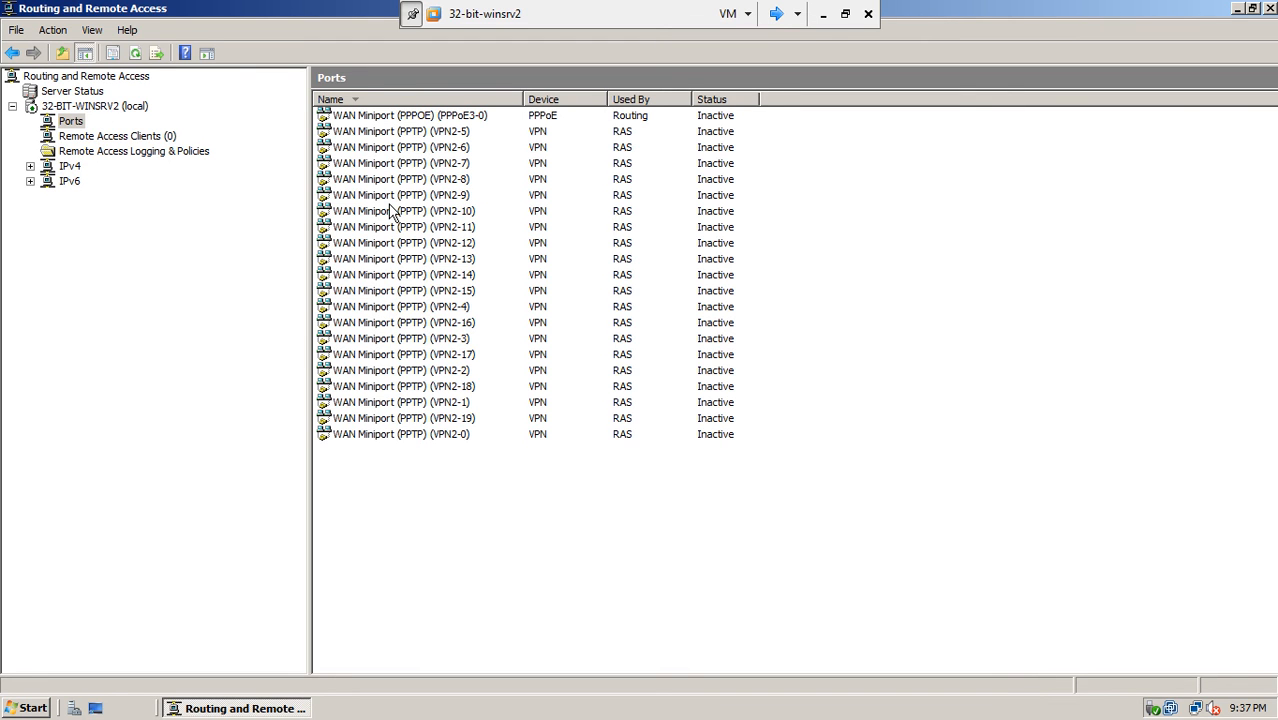
{"action": "left_click", "coordinate": [97, 106]}
{"action": "left_click", "coordinate": [85, 91]}
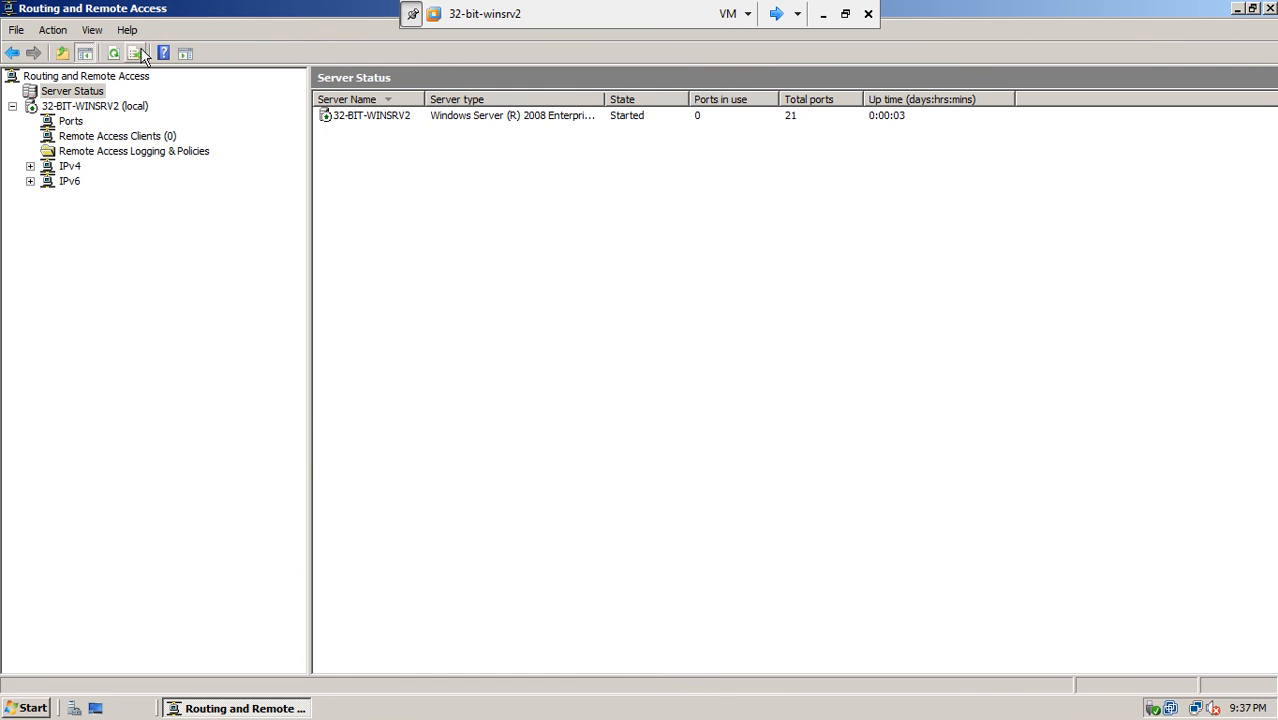
{"action": "left_click", "coordinate": [78, 123]}
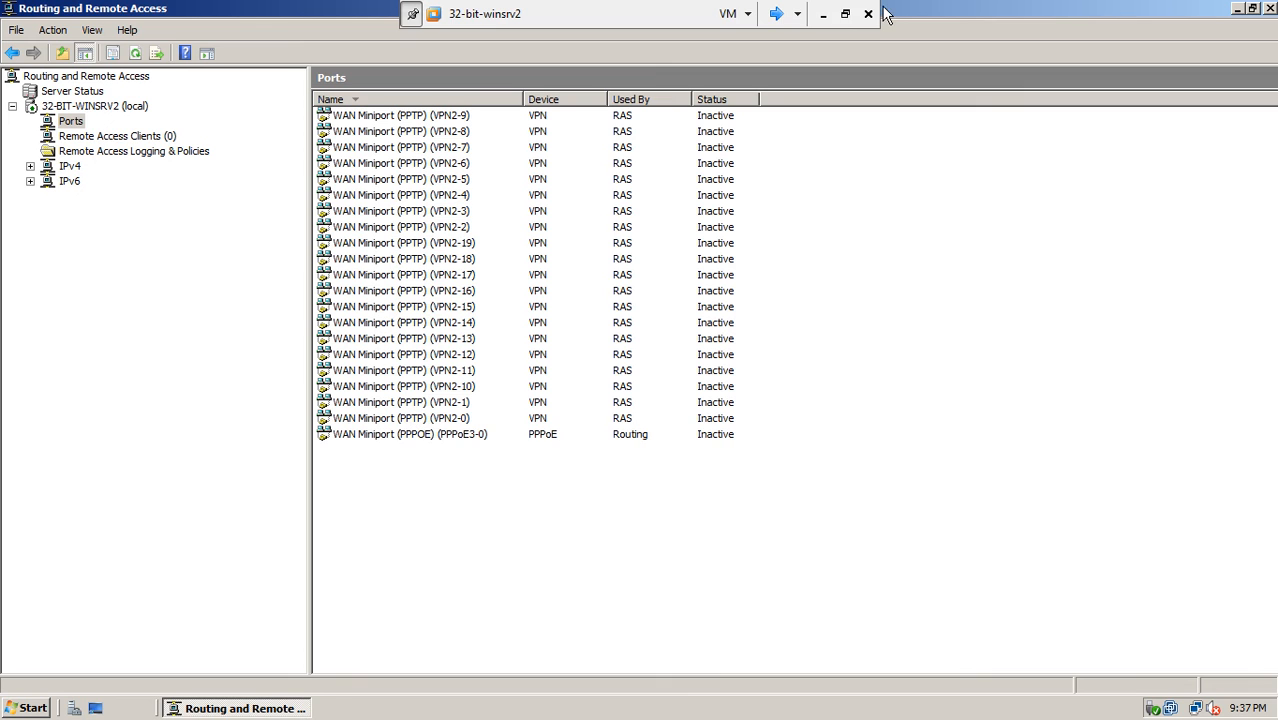
- Close the RRAS console, restore 32-bit-winsrv2 from full screen, maximize the window, and switch to PowerPoint
{"action": "left_click", "coordinate": [1270, 10]}
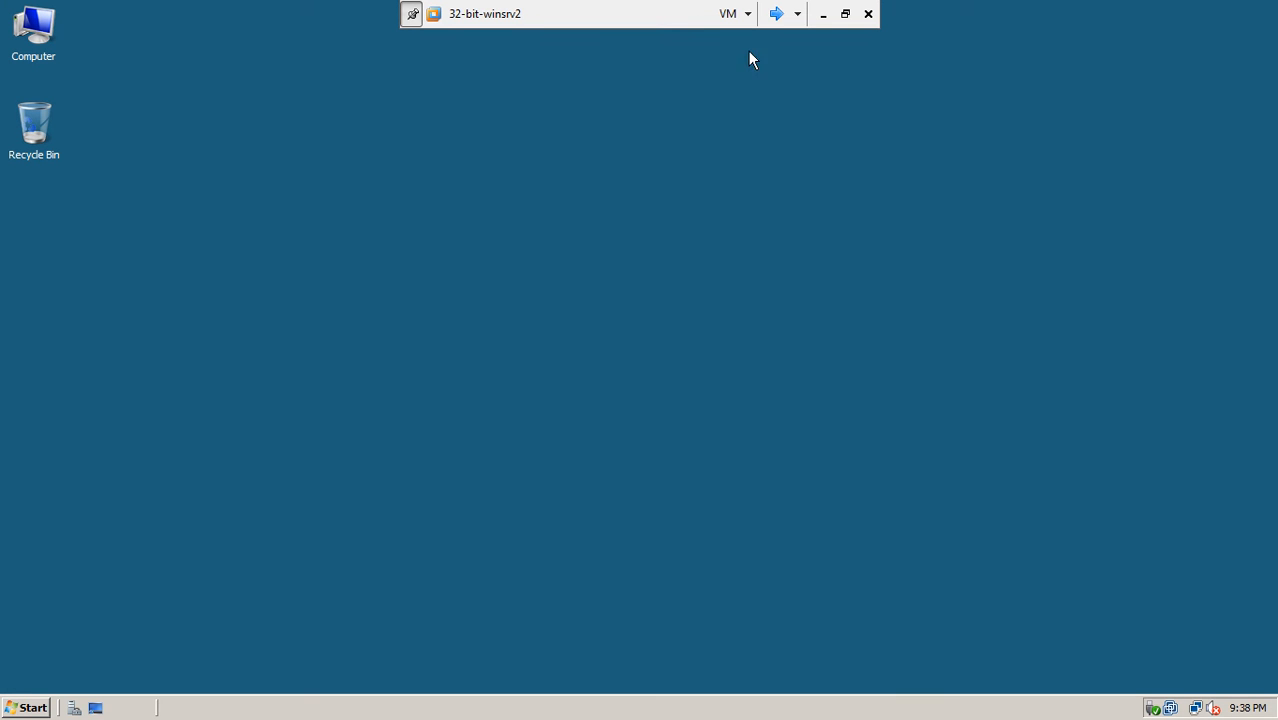
{"action": "left_click", "coordinate": [845, 13]}
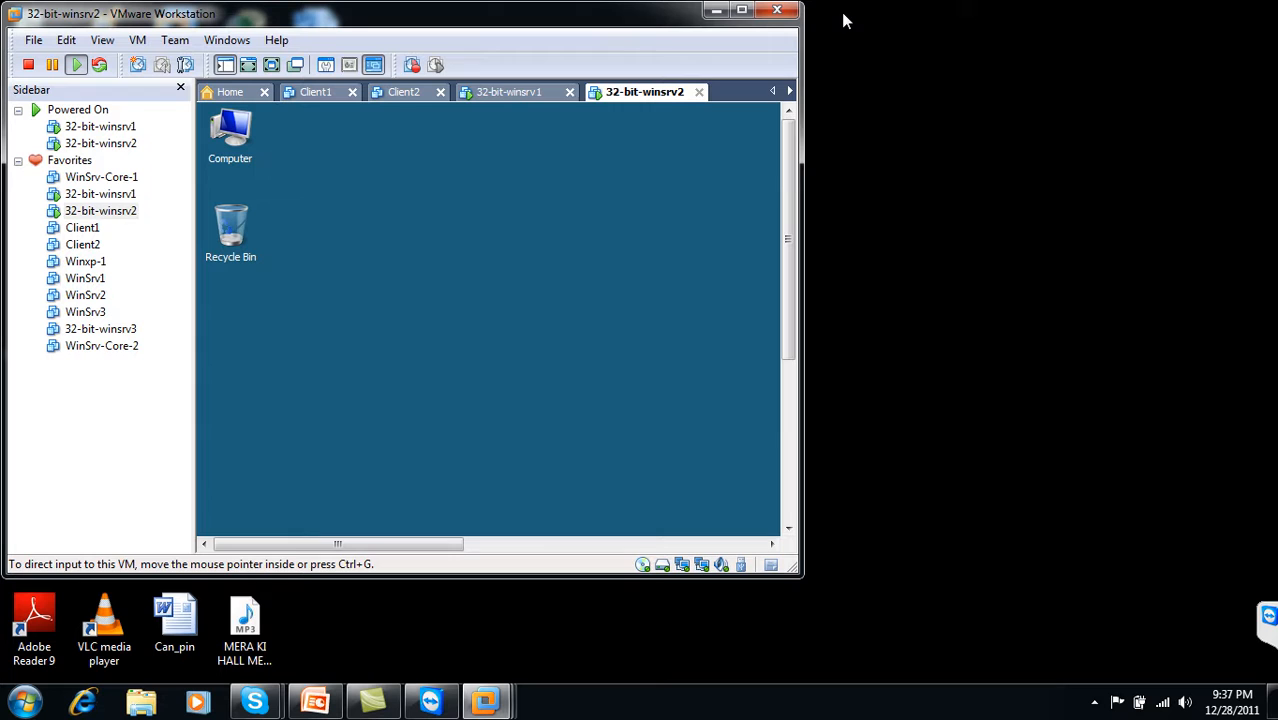
{"action": "double_click", "coordinate": [622, 14]}
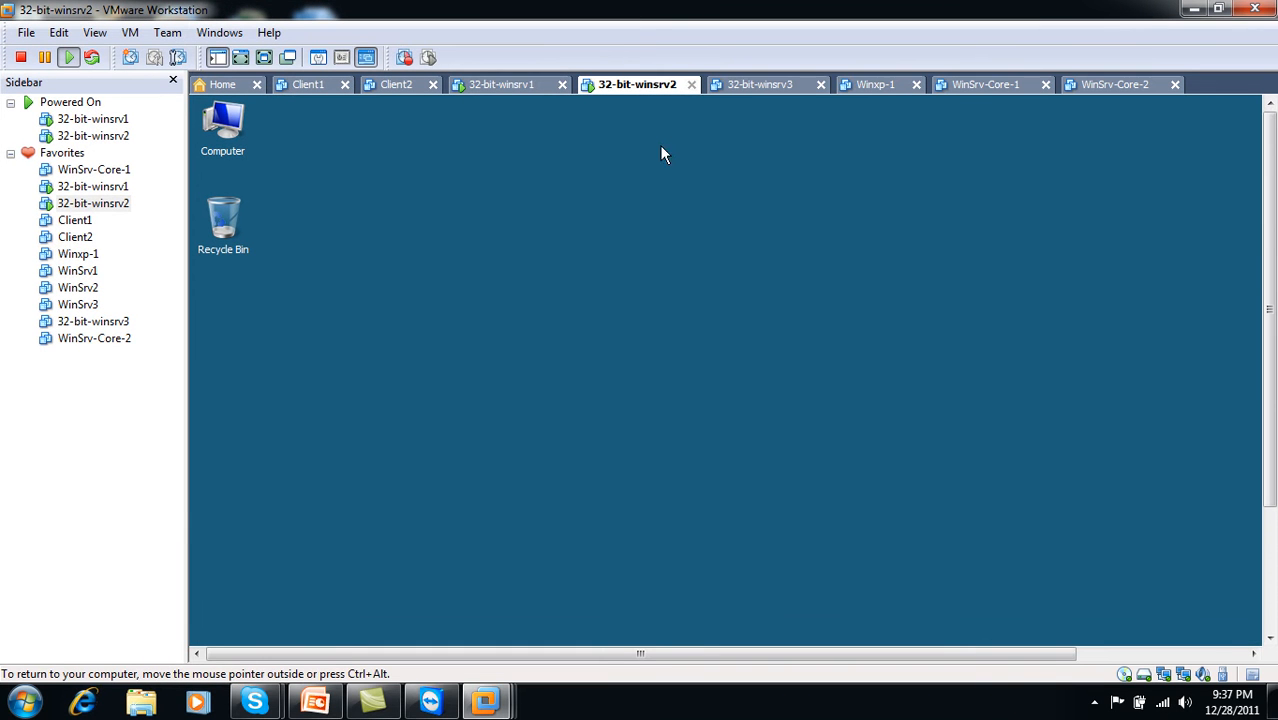
{"action": "left_click", "coordinate": [315, 701]}
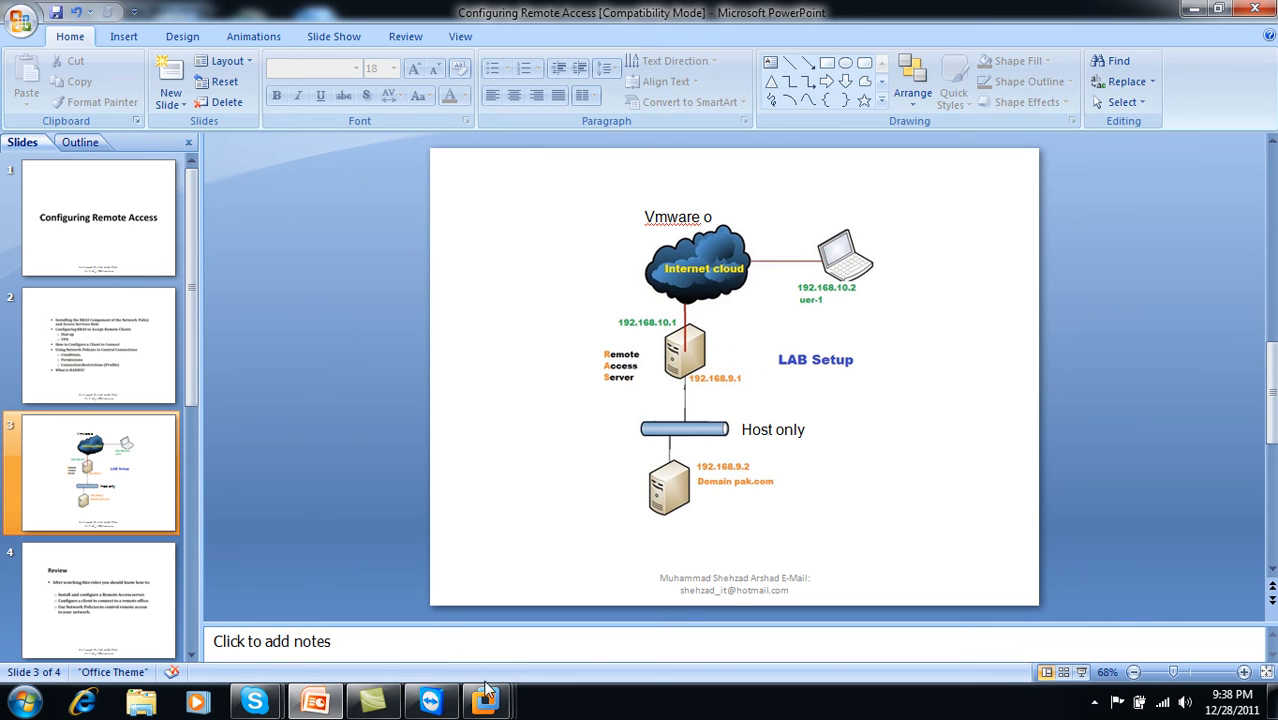
- Review slide 3's LAB Setup diagram, then bring up the VMware machine tab thumbnails
{"action": "mouse_move", "coordinate": [489, 702]}
{"action": "mouse_move", "coordinate": [633, 626]}
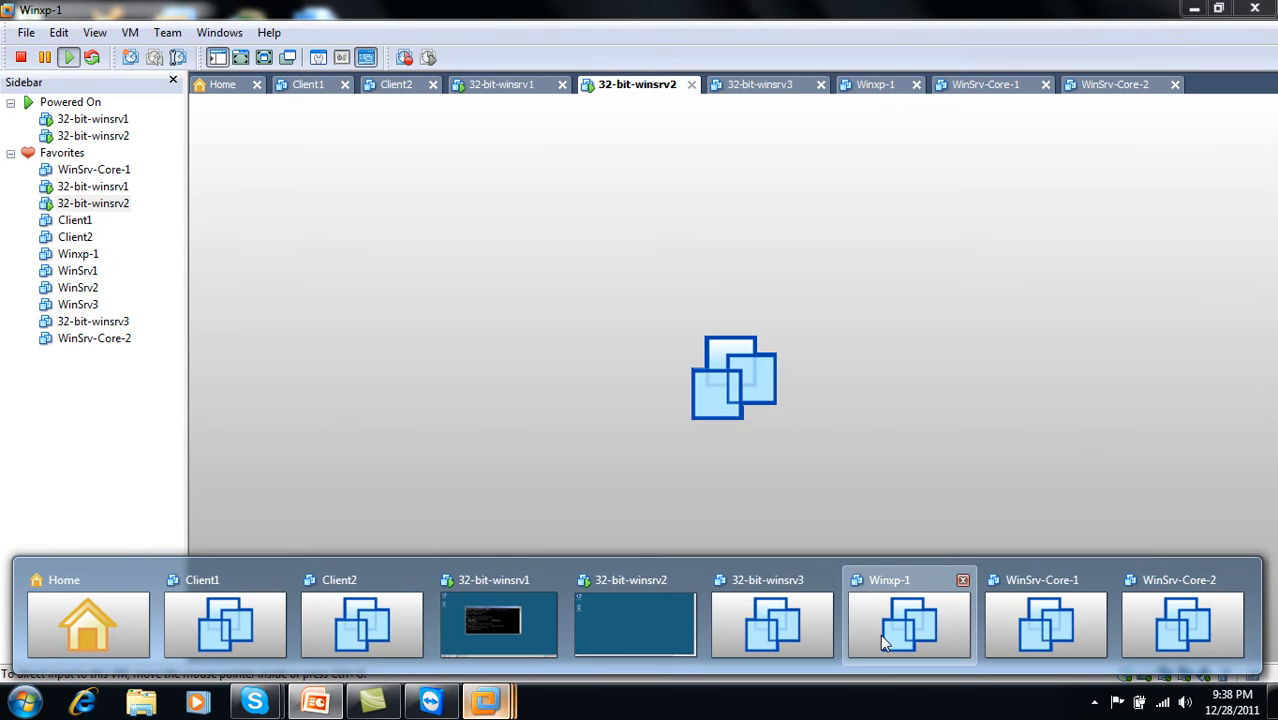
- Open the powered-off Winxp-1 machine's tab, then return to PowerPoint's slide 3
{"action": "left_click", "coordinate": [880, 635]}
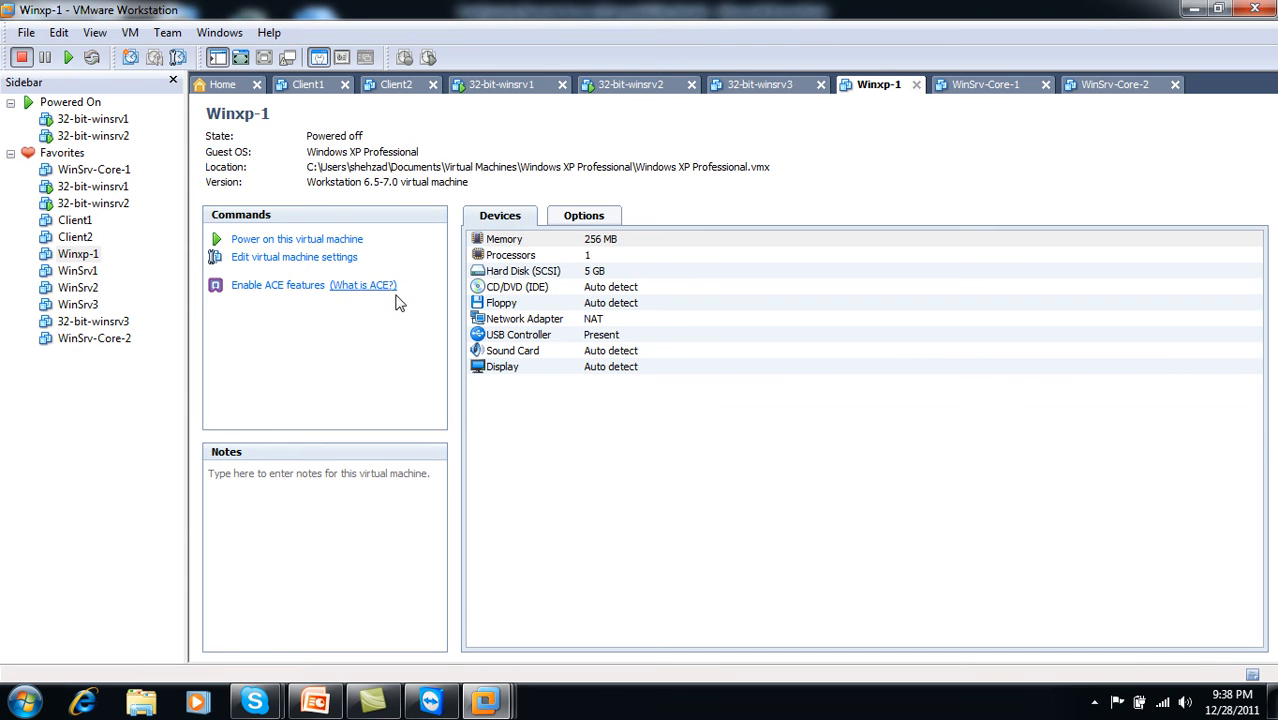
{"action": "left_click", "coordinate": [315, 701]}
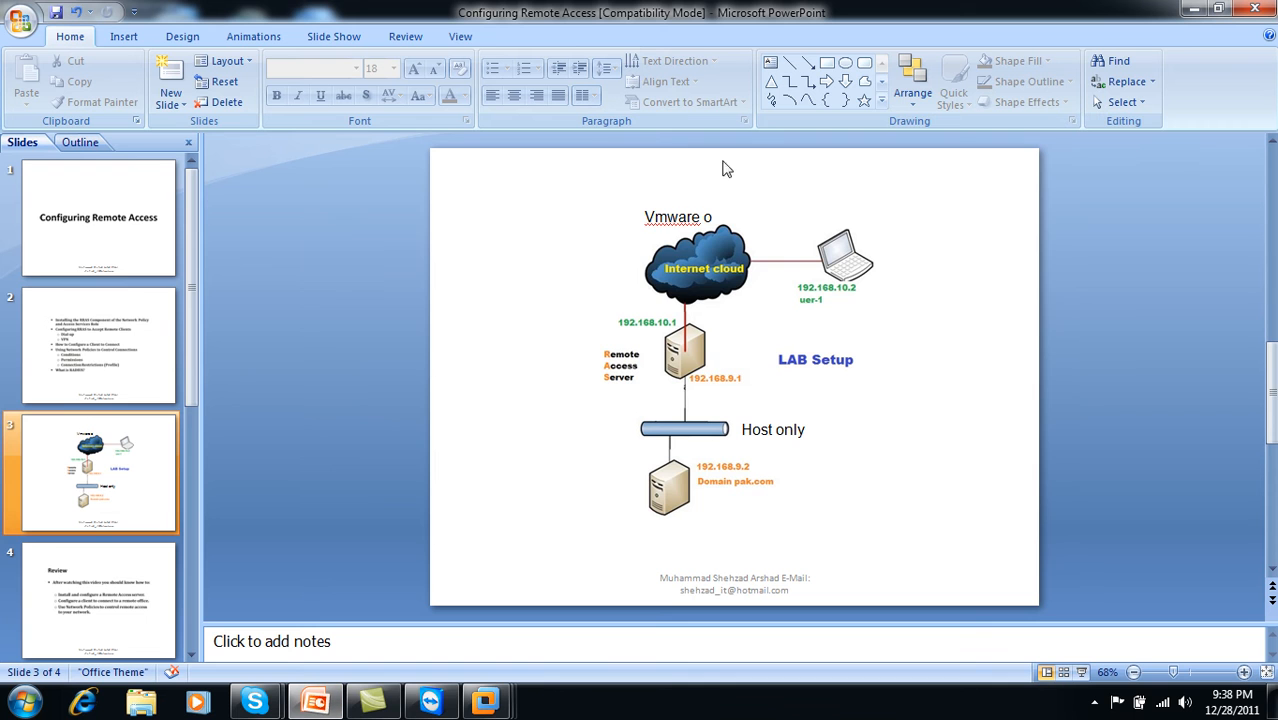
- Change the cloud label from 'Vmware o' to 'Vmnet o', nudge it right, and go back to VMware
{"action": "left_click", "coordinate": [698, 216]}
{"action": "key", "text": "BackSpace"}
{"action": "key", "text": "BackSpace"}
{"action": "key", "text": "BackSpace"}
{"action": "key", "text": "BackSpace"}
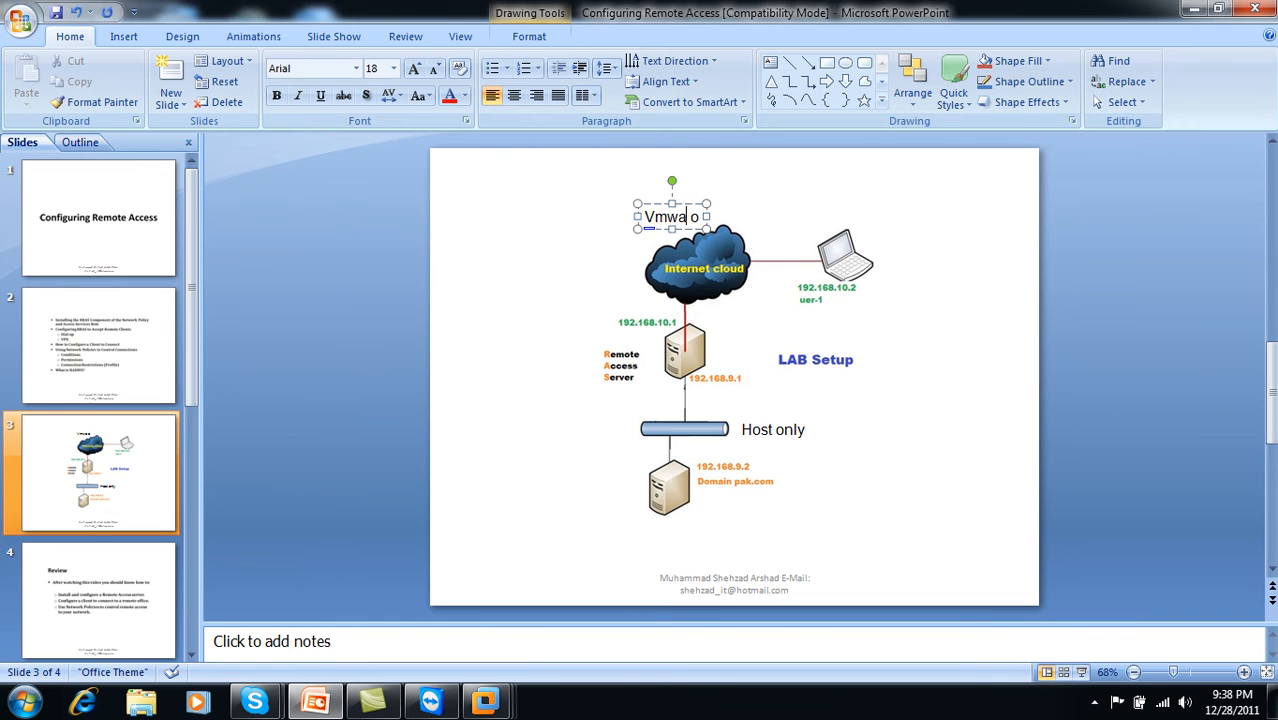
{"action": "type", "text": "ne"}
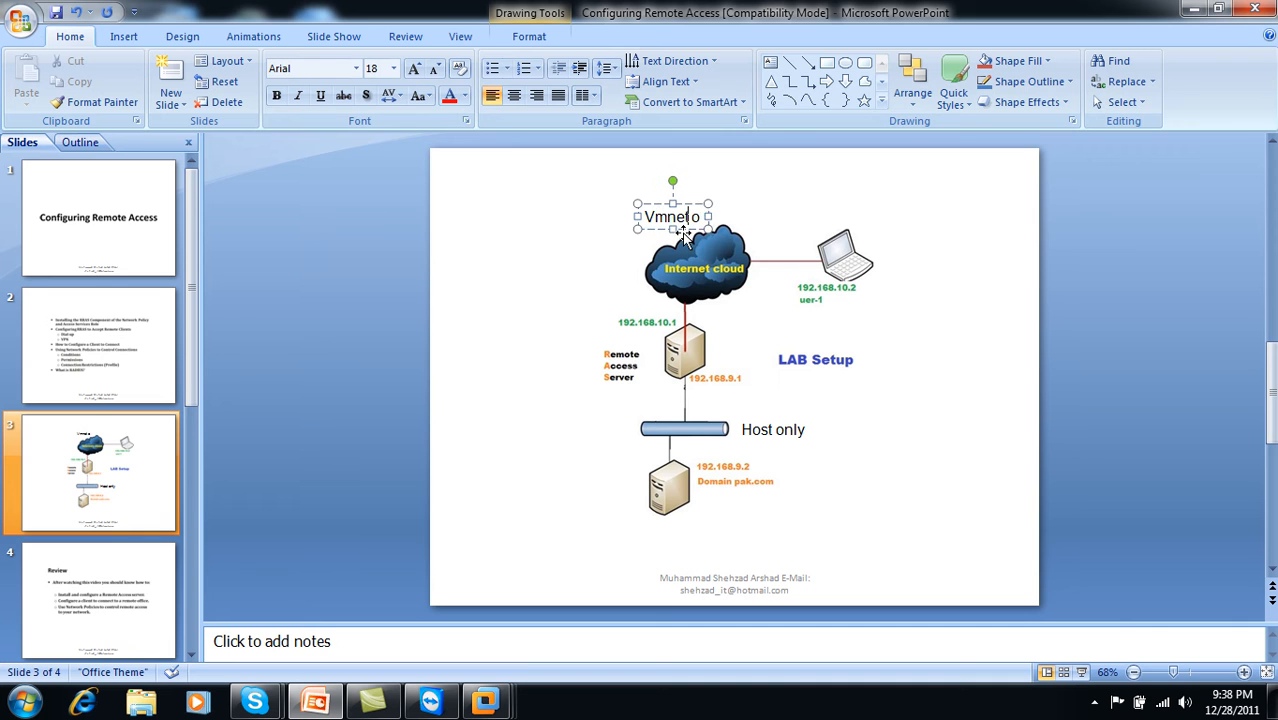
{"action": "type", "text": "t"}
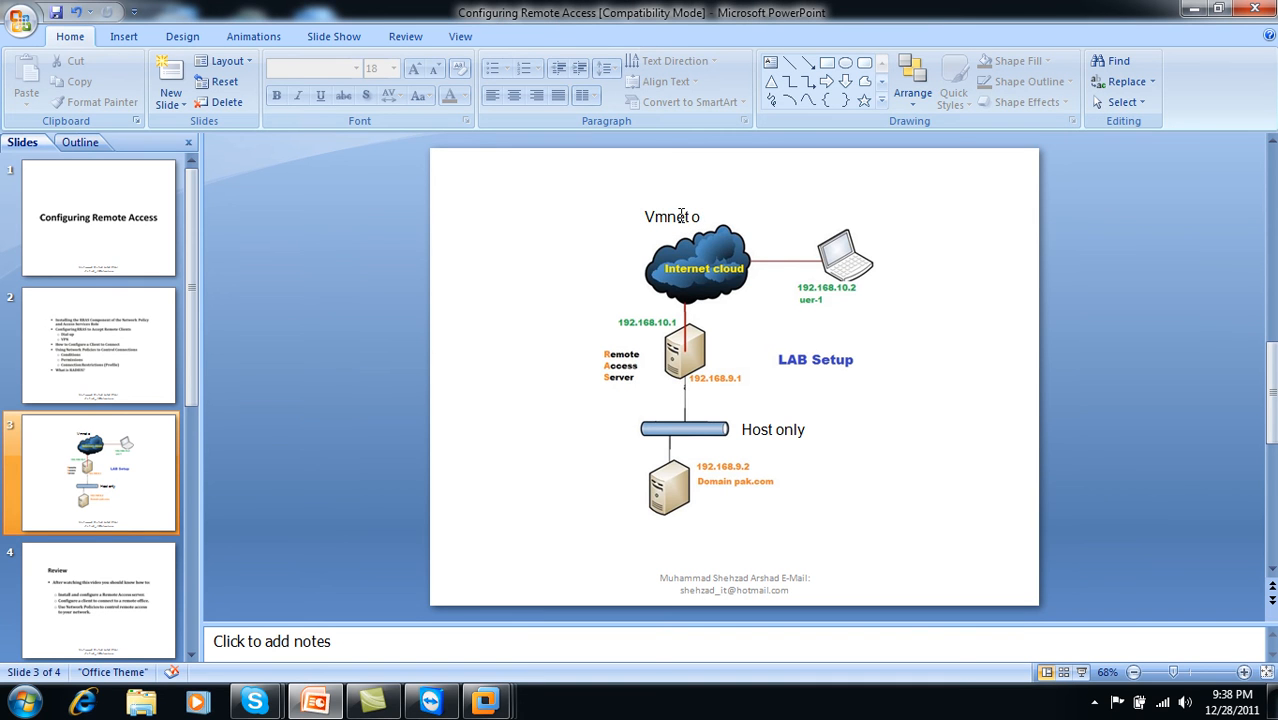
{"action": "left_click_drag", "start_coordinate": [667, 205], "coordinate": [677, 210]}
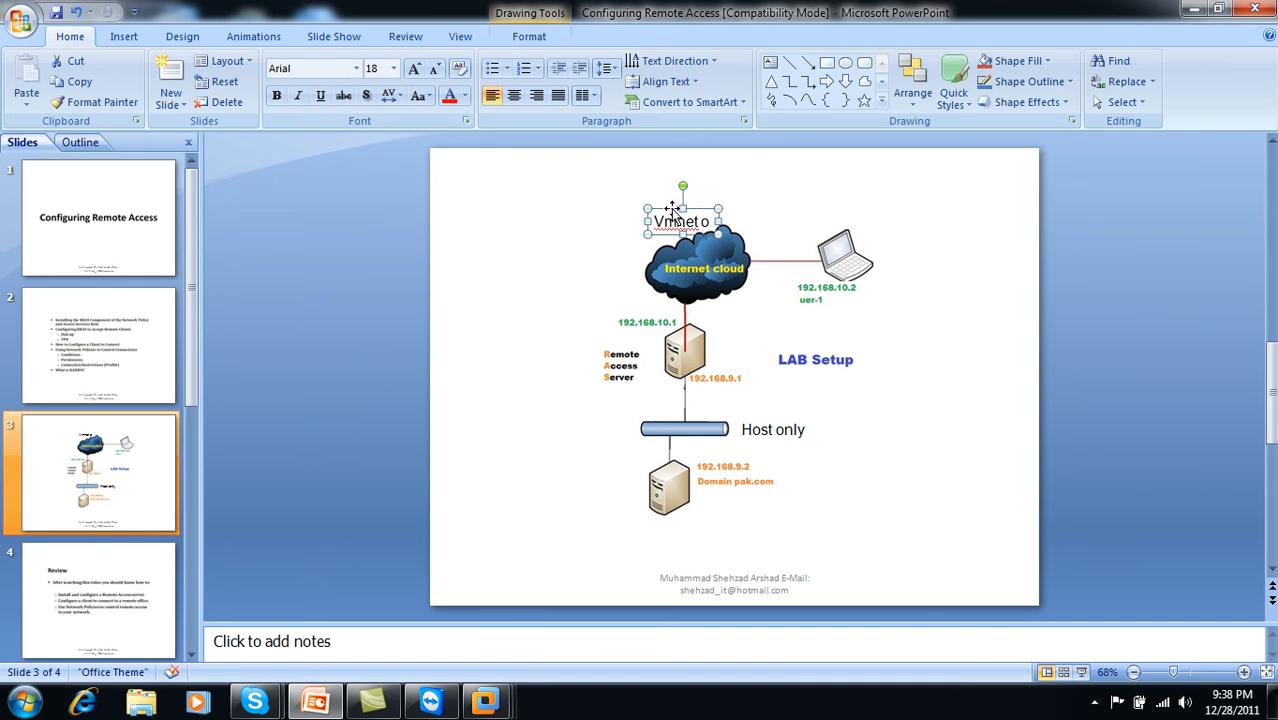
{"action": "left_click", "coordinate": [318, 703]}
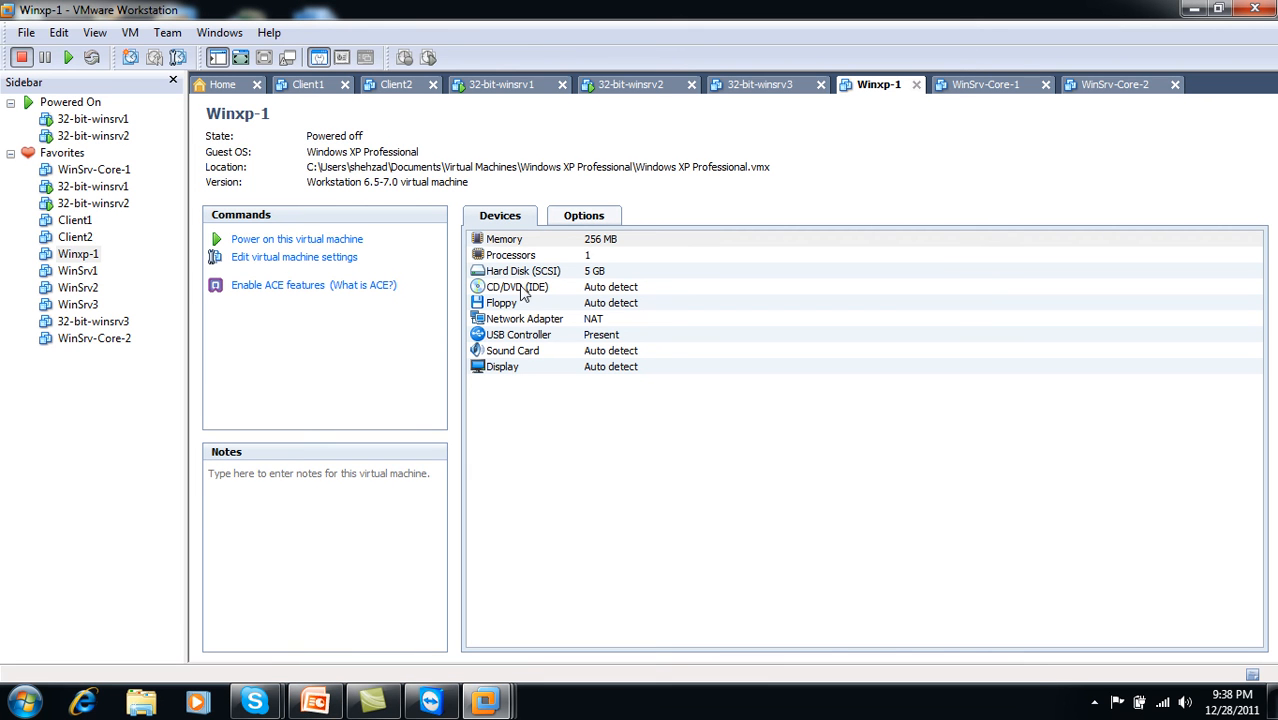
- Attach Winxp-1's network adapter to the custom VMnet0 network and power the machine on
{"action": "double_click", "coordinate": [510, 320]}
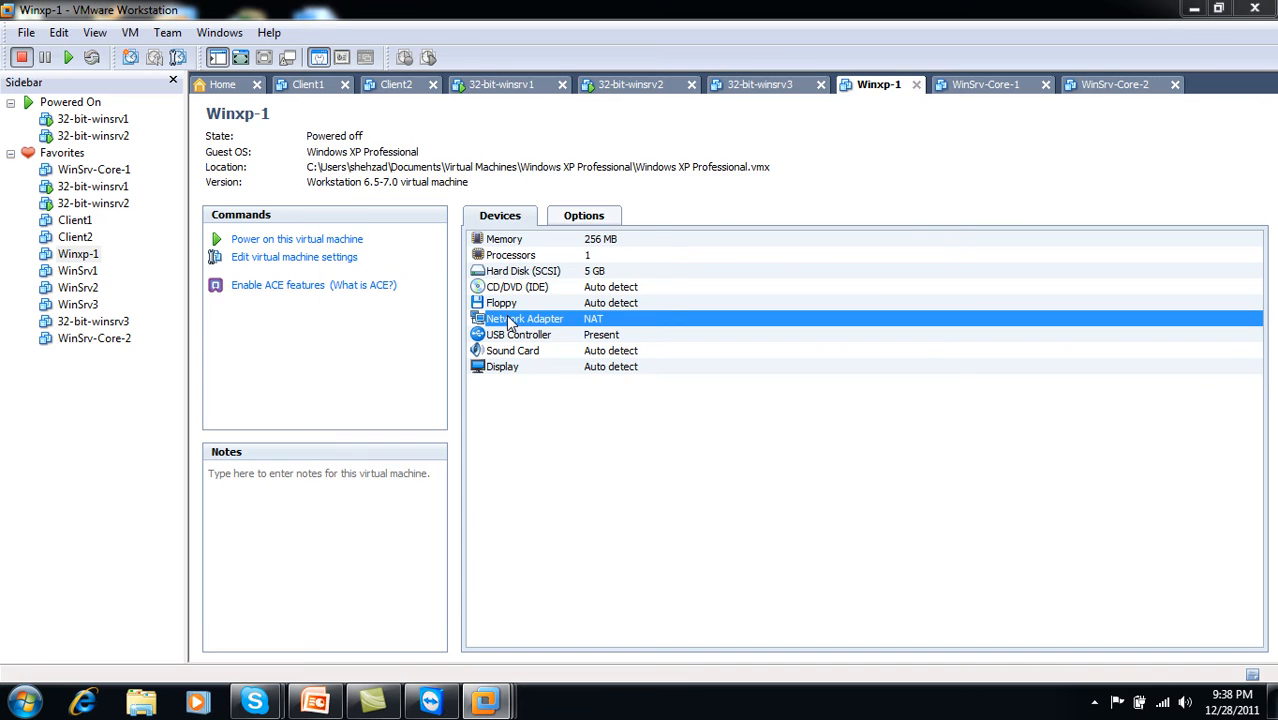
{"action": "left_click", "coordinate": [684, 313]}
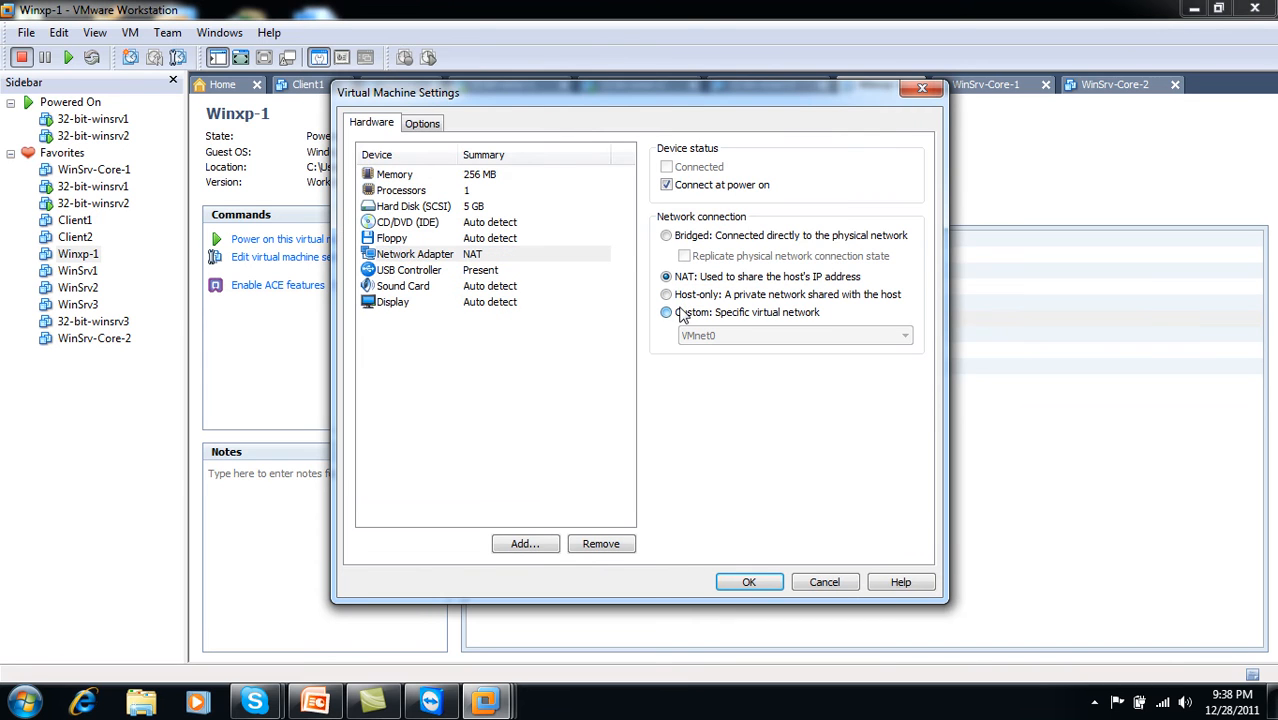
{"action": "left_click", "coordinate": [751, 590]}
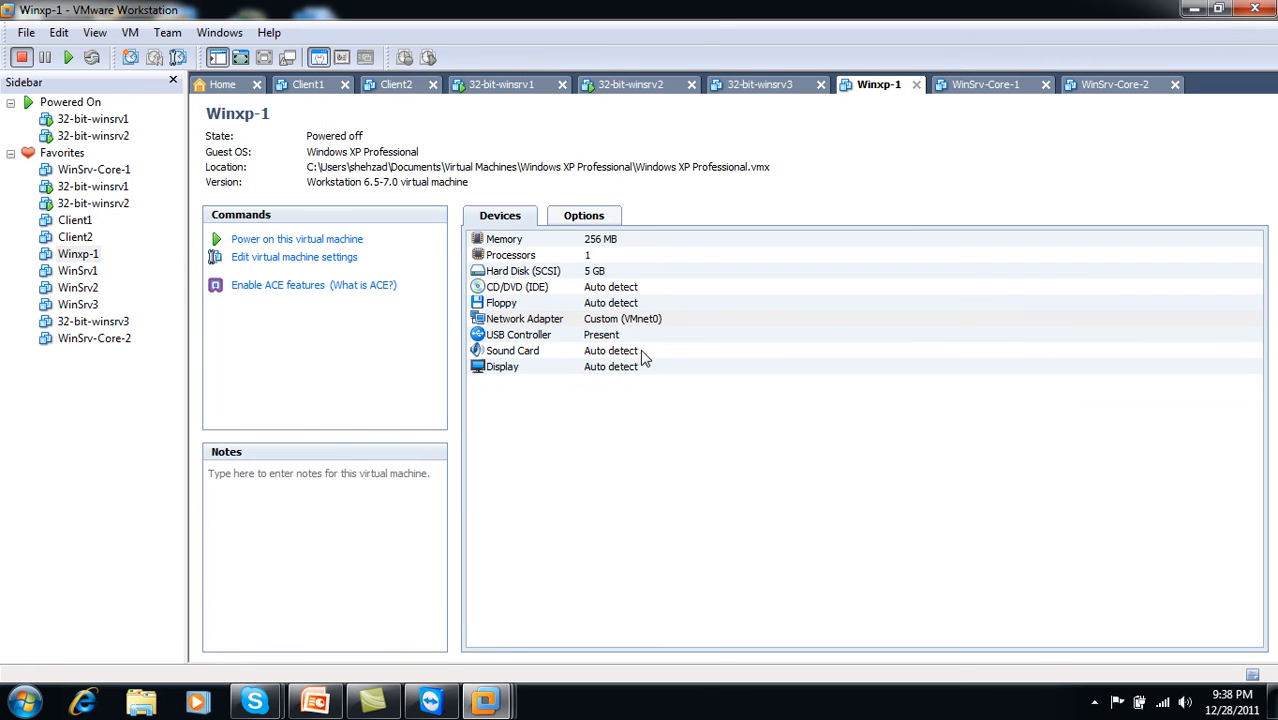
{"action": "left_click", "coordinate": [314, 240]}
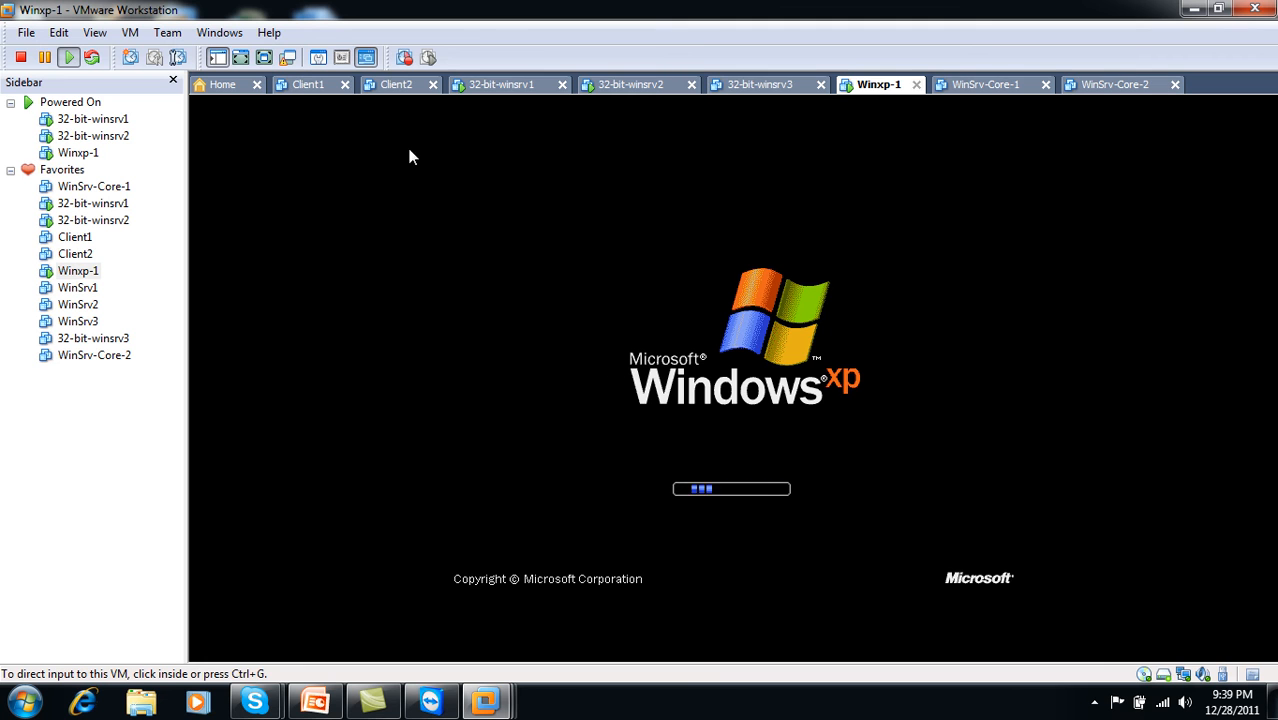
- Switch Winxp-1 to full screen and log on with the account password
{"action": "left_click", "coordinate": [264, 57]}
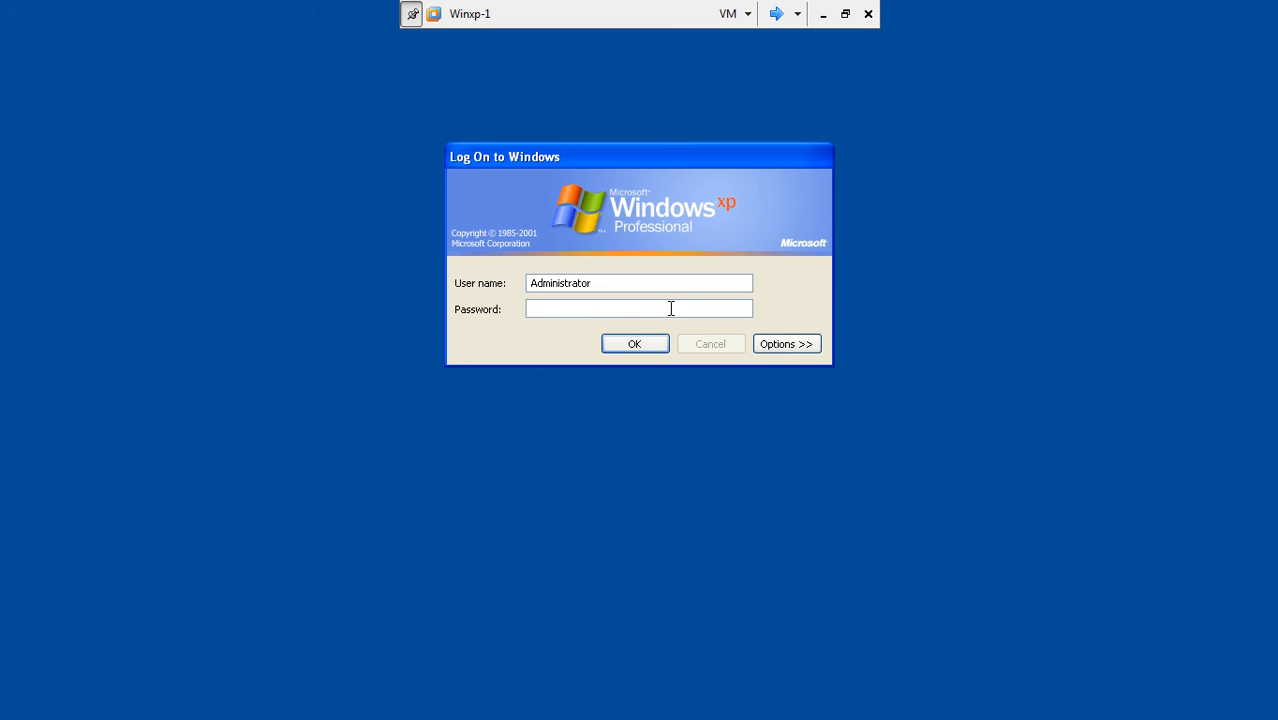
{"action": "type", "text": "****"}
{"action": "key", "text": "Return"}
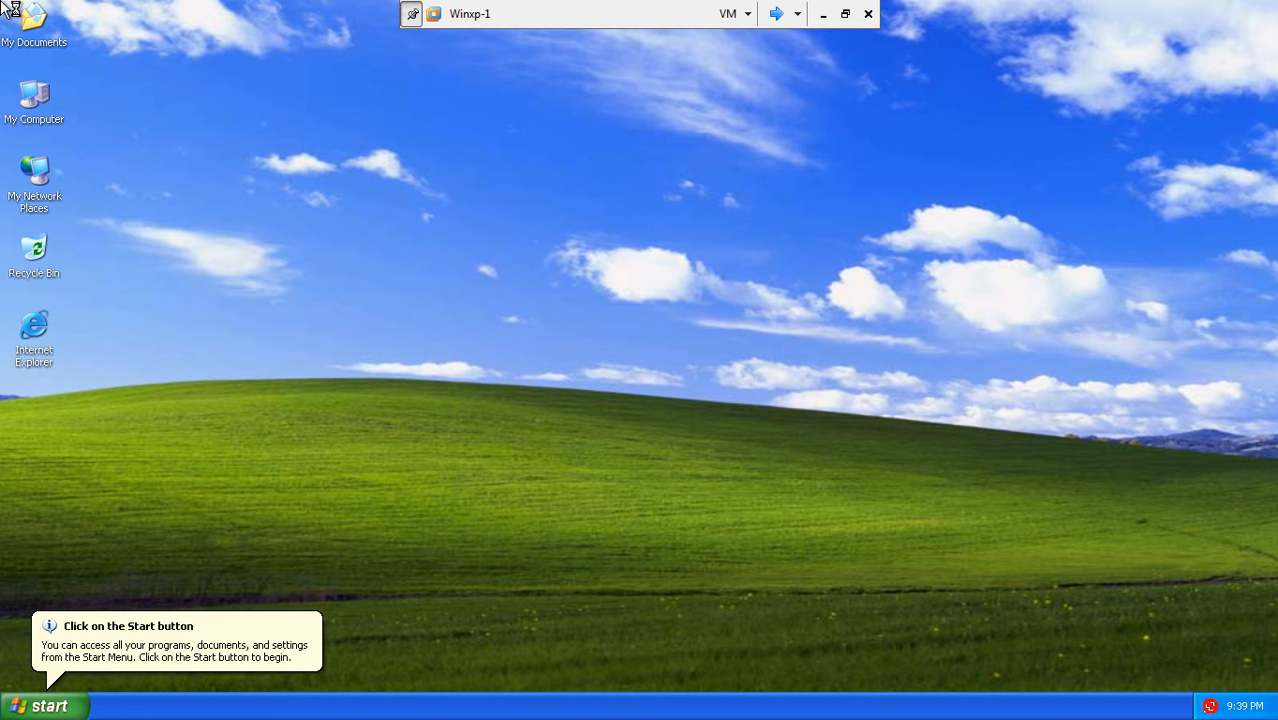
- Dismiss the Start and tour notices, open My Network Places properties, and refresh the desktop
{"action": "left_click", "coordinate": [236, 636]}
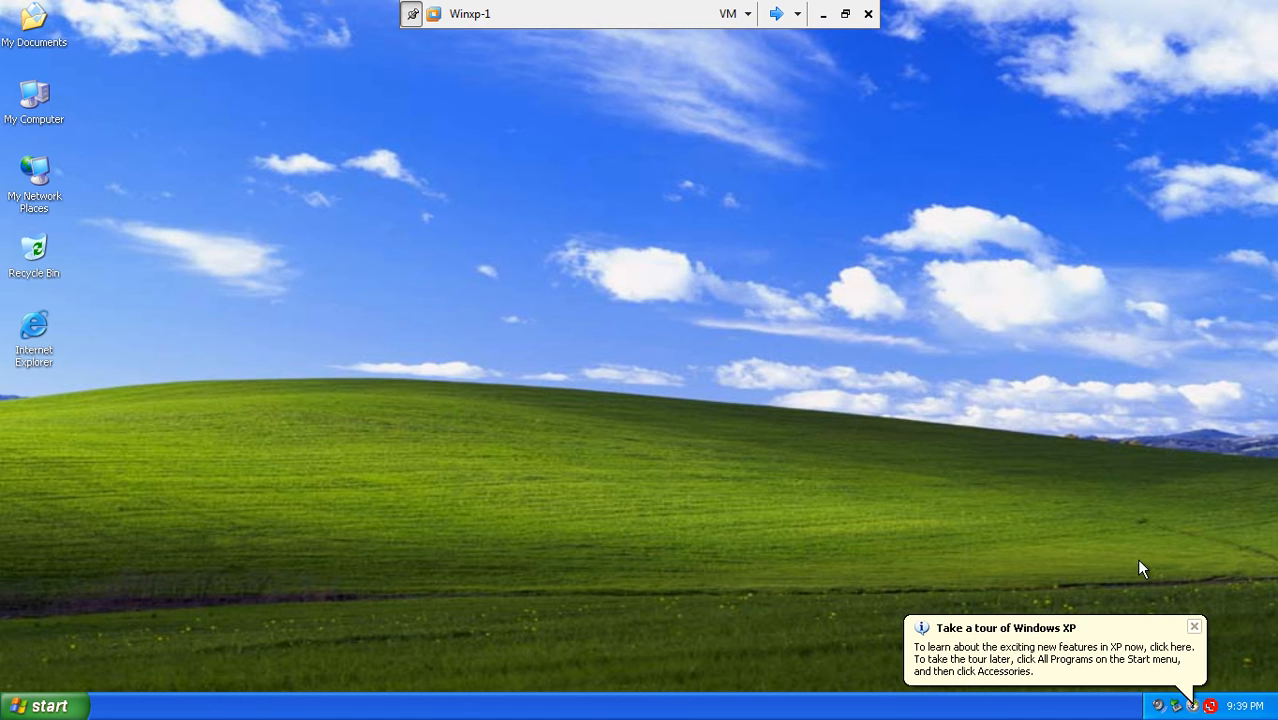
{"action": "left_click", "coordinate": [1193, 626]}
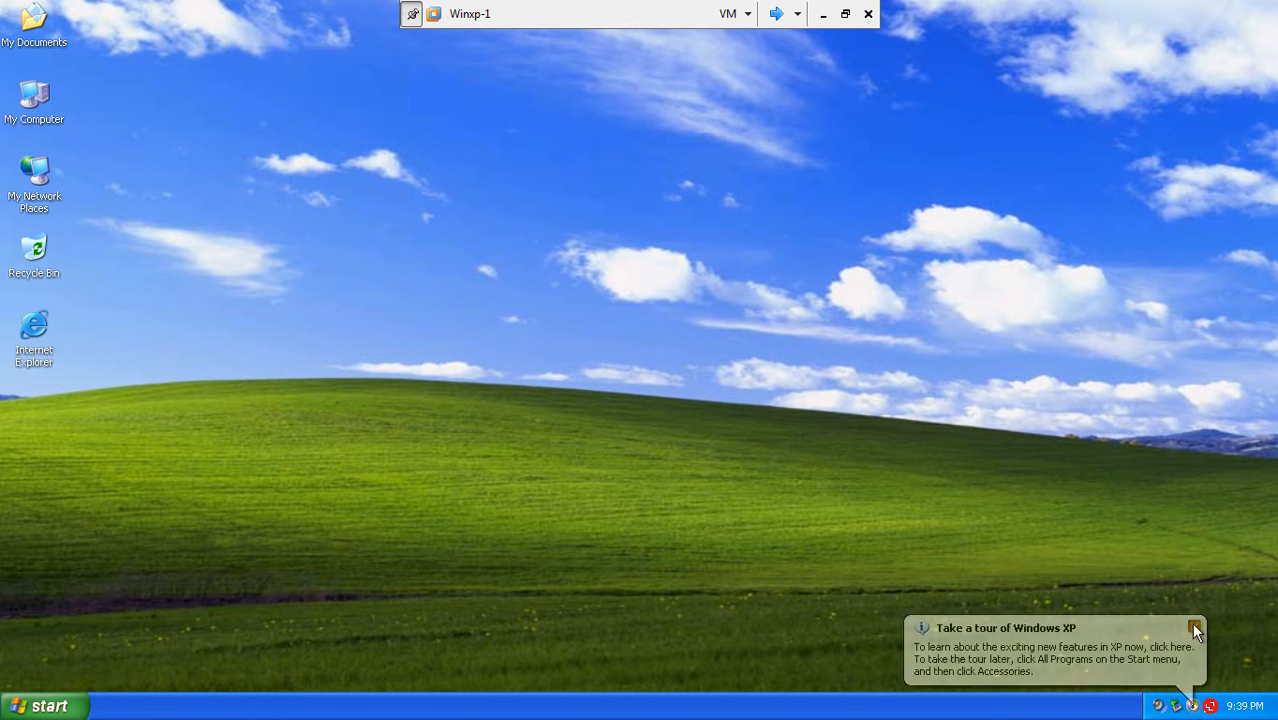
{"action": "right_click", "coordinate": [585, 199]}
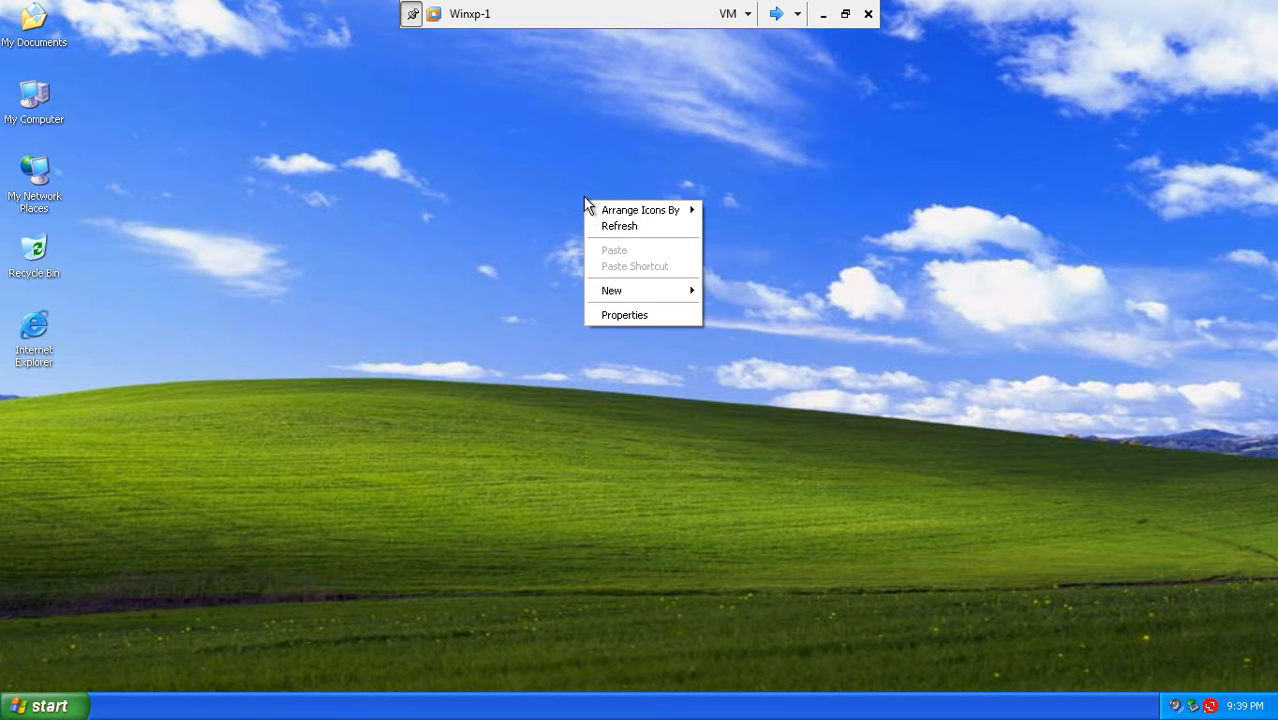
{"action": "left_click", "coordinate": [597, 224]}
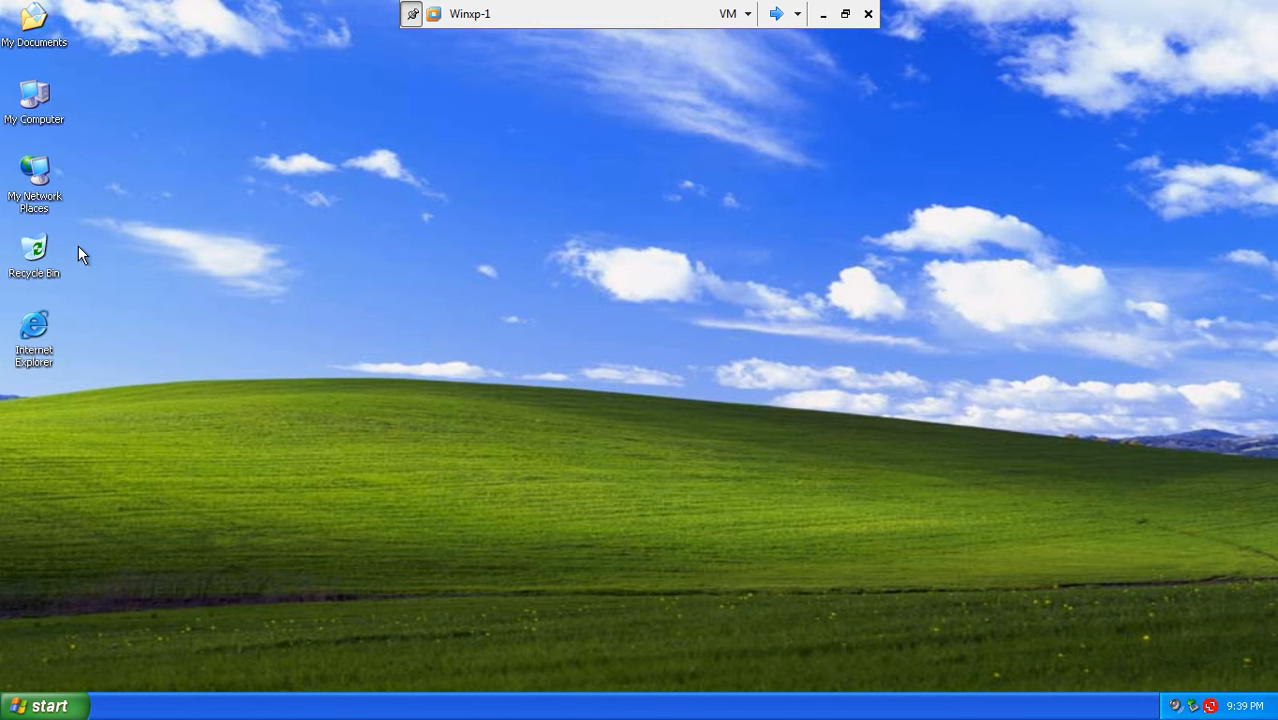
{"action": "right_click", "coordinate": [28, 199]}
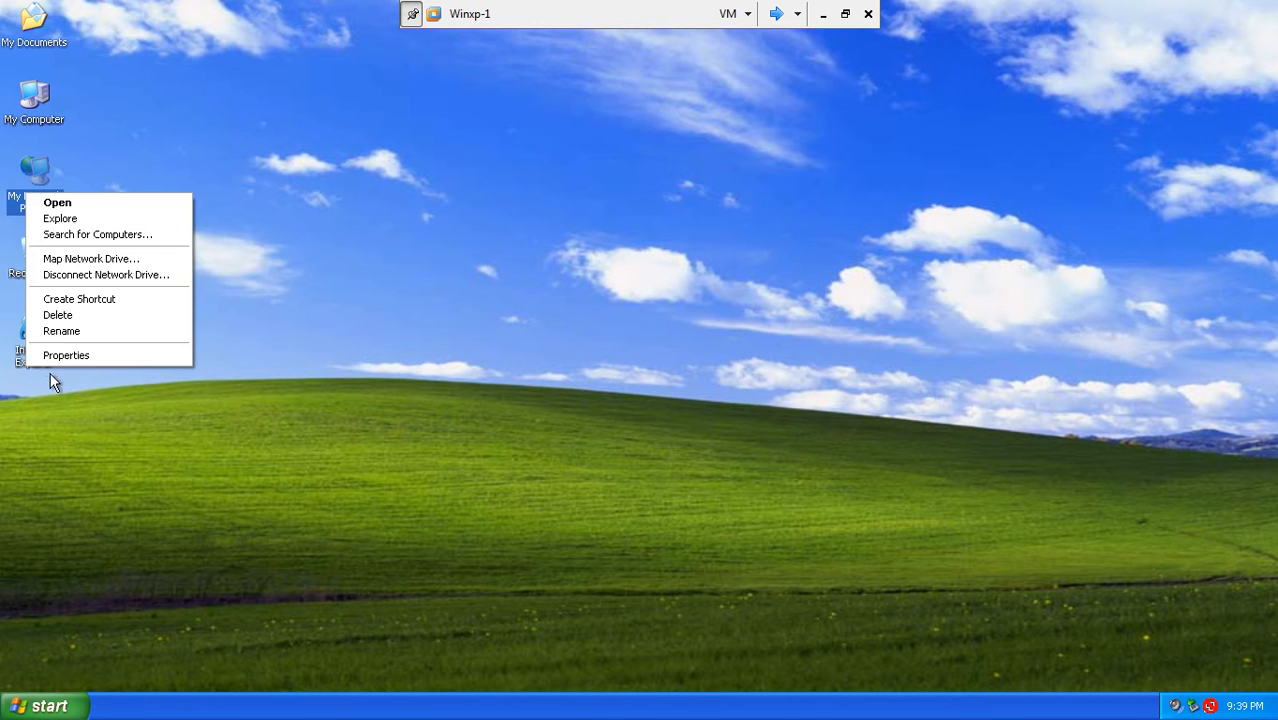
{"action": "left_click", "coordinate": [70, 354]}
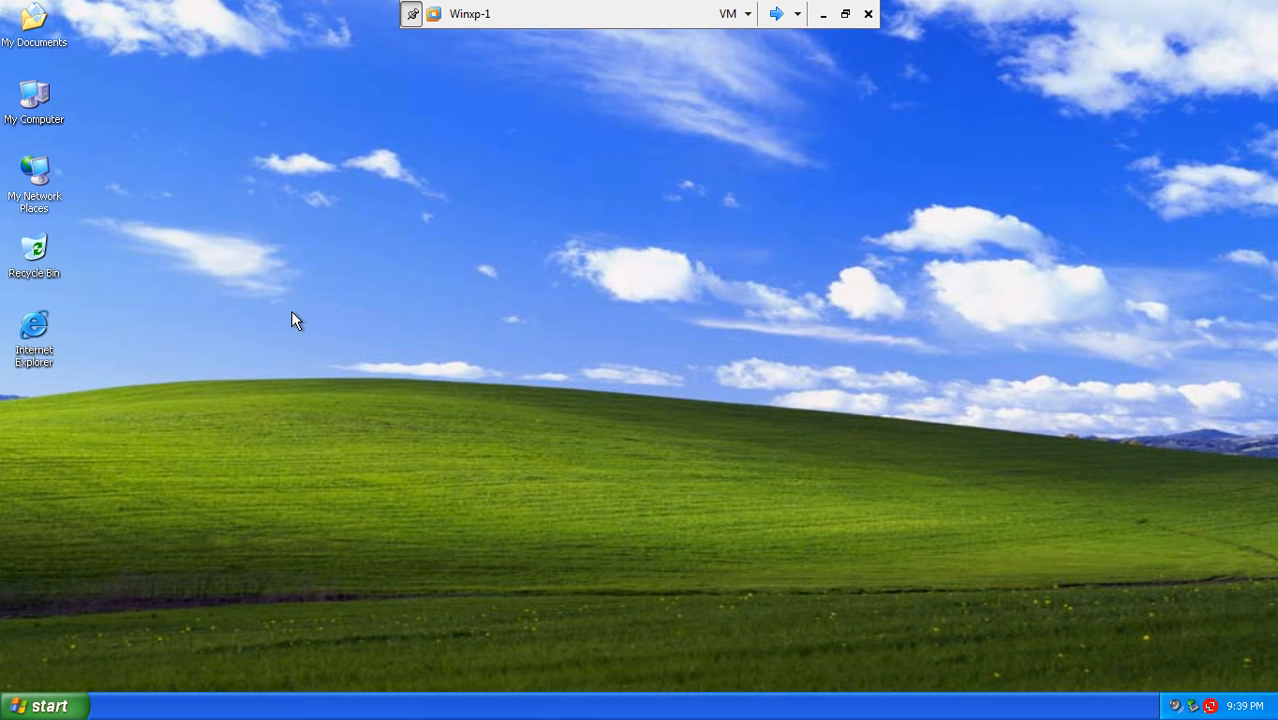
{"action": "right_click", "coordinate": [206, 267]}
{"action": "left_click", "coordinate": [220, 290]}
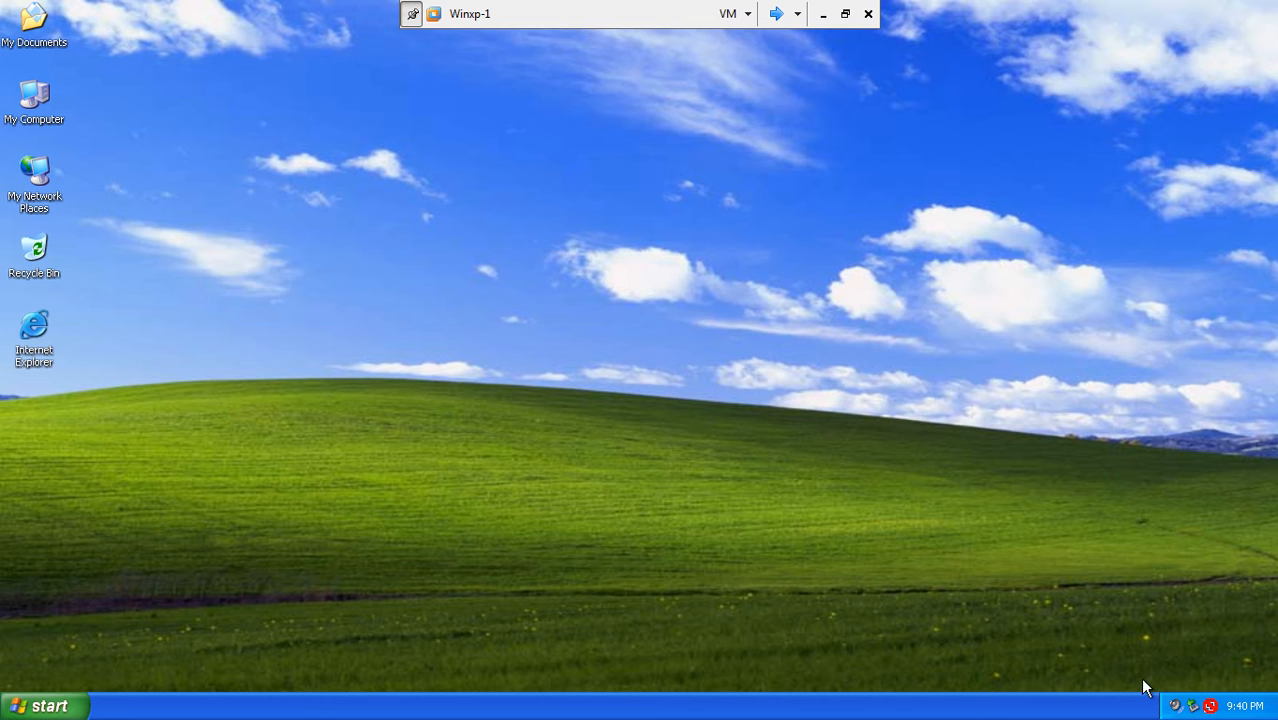
- Open Network Connections from My Network Places, briefly check My Computer, and refresh the desktop
{"action": "left_click", "coordinate": [48, 710]}
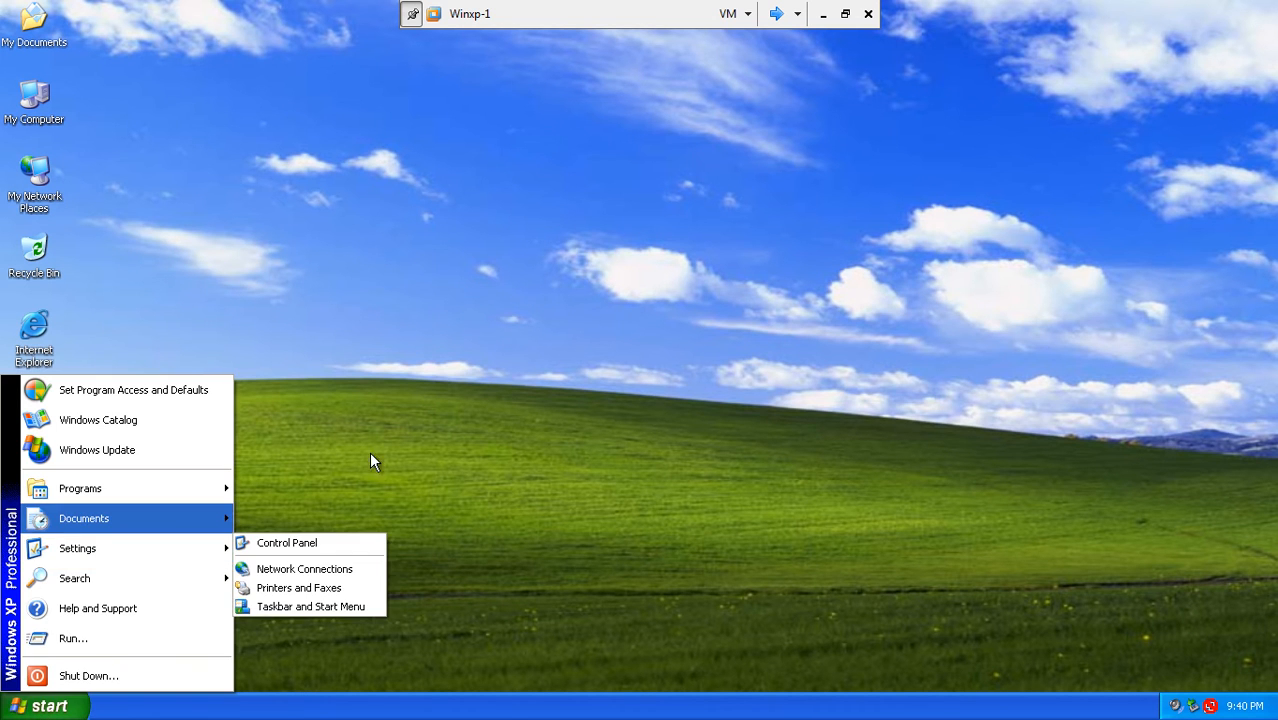
{"action": "left_click", "coordinate": [419, 189]}
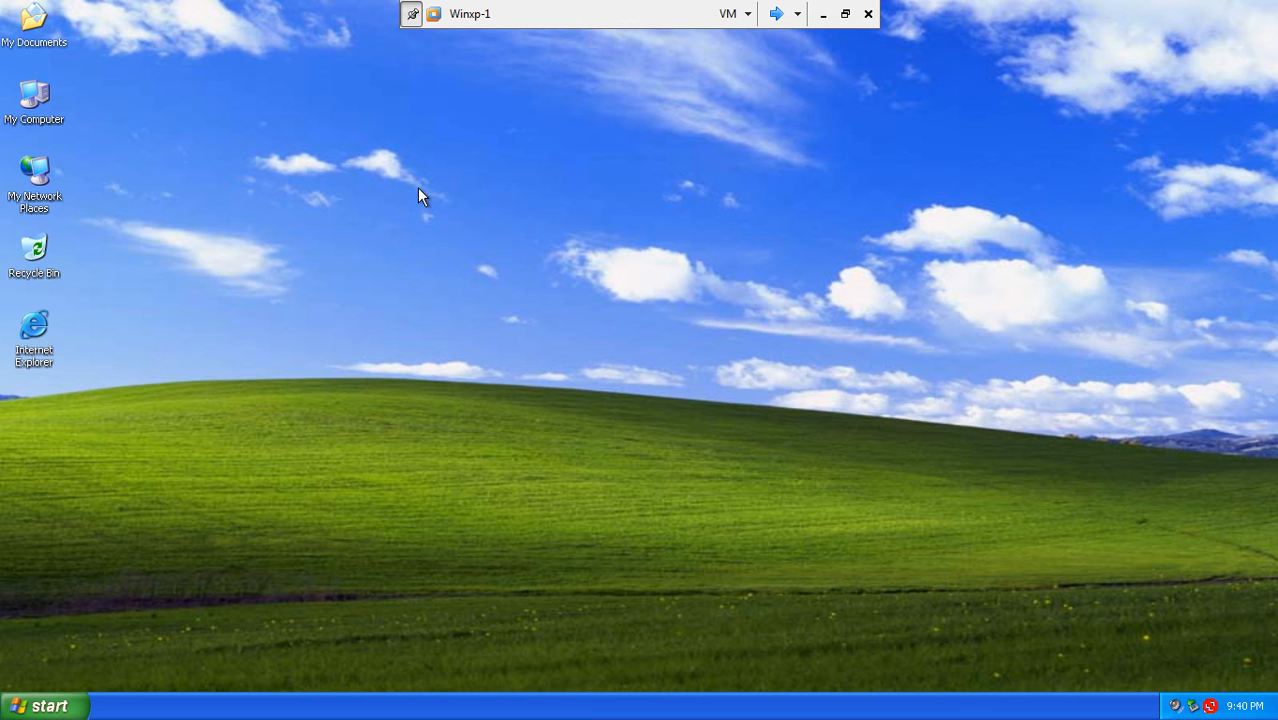
{"action": "right_click", "coordinate": [28, 192]}
{"action": "left_click", "coordinate": [78, 352]}
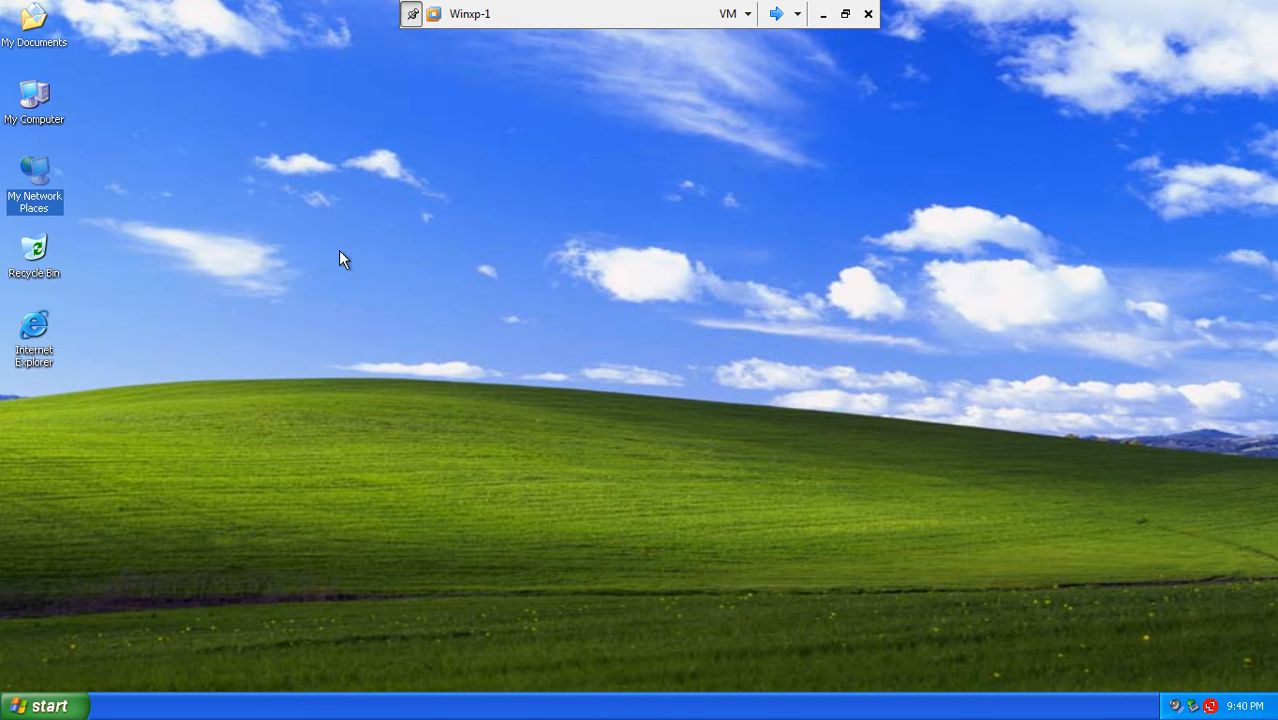
{"action": "double_click", "coordinate": [38, 113]}
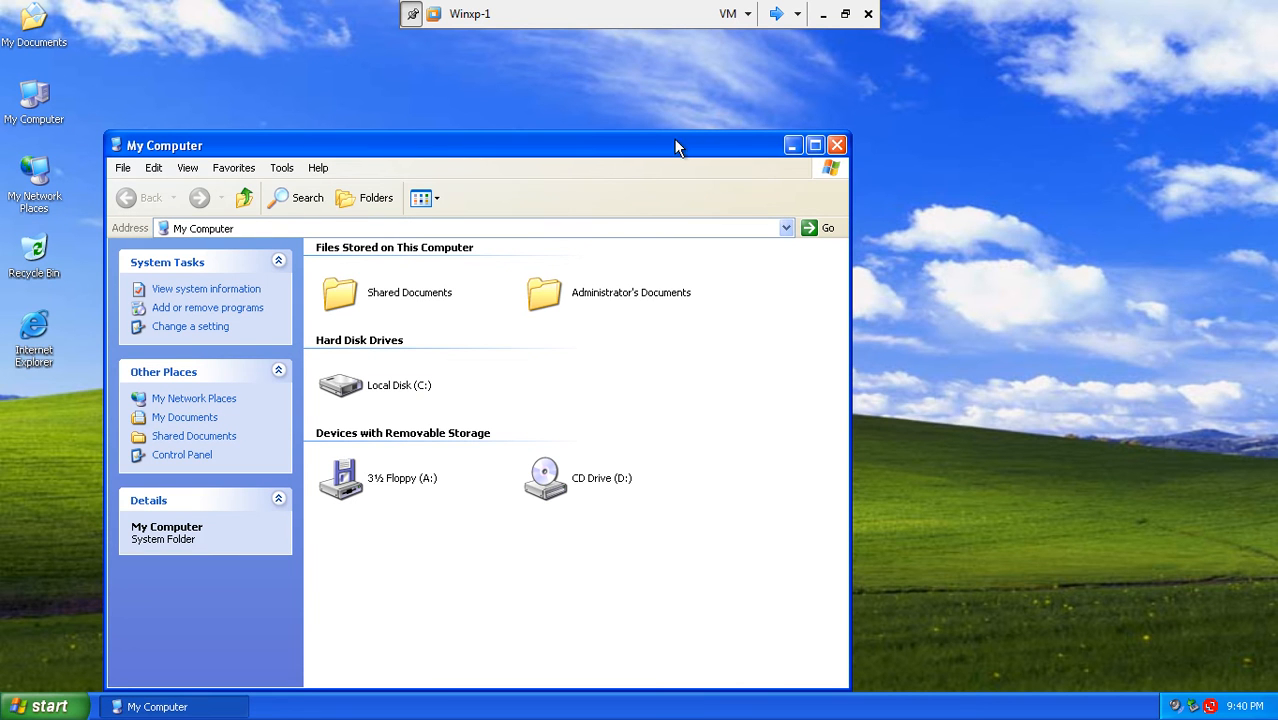
{"action": "left_click", "coordinate": [837, 150]}
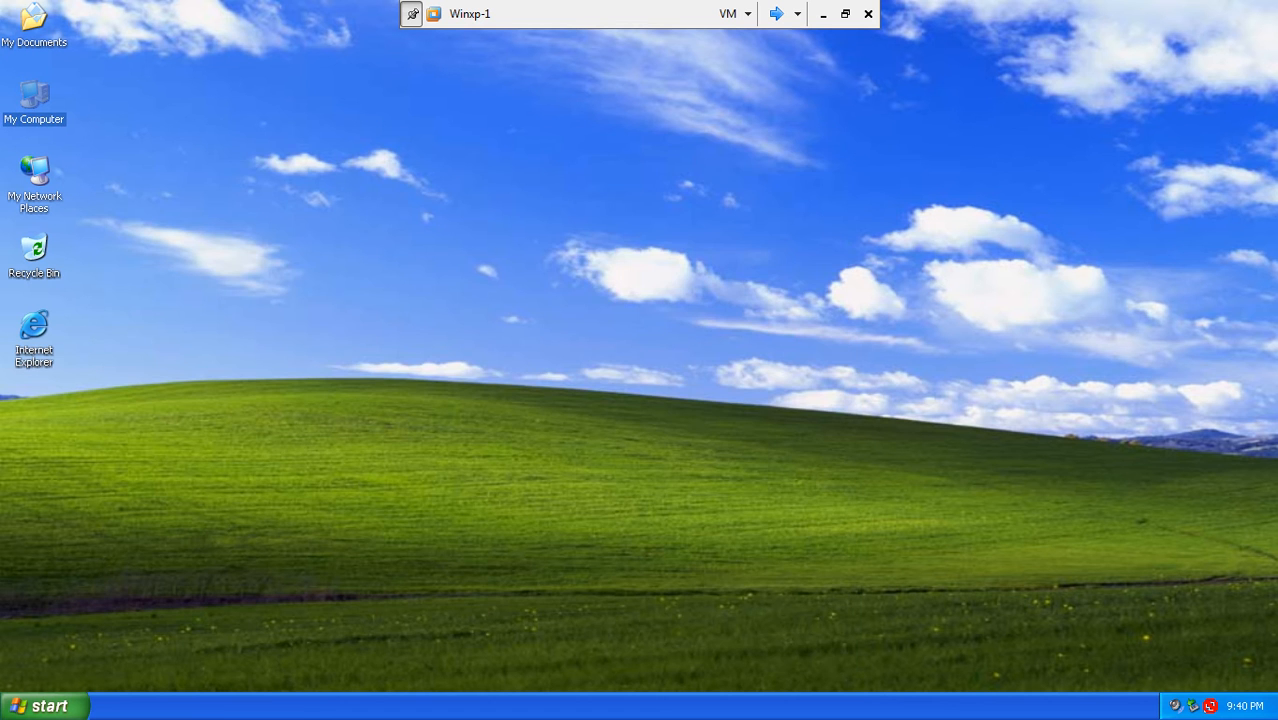
{"action": "right_click", "coordinate": [706, 162]}
{"action": "left_click", "coordinate": [730, 187]}
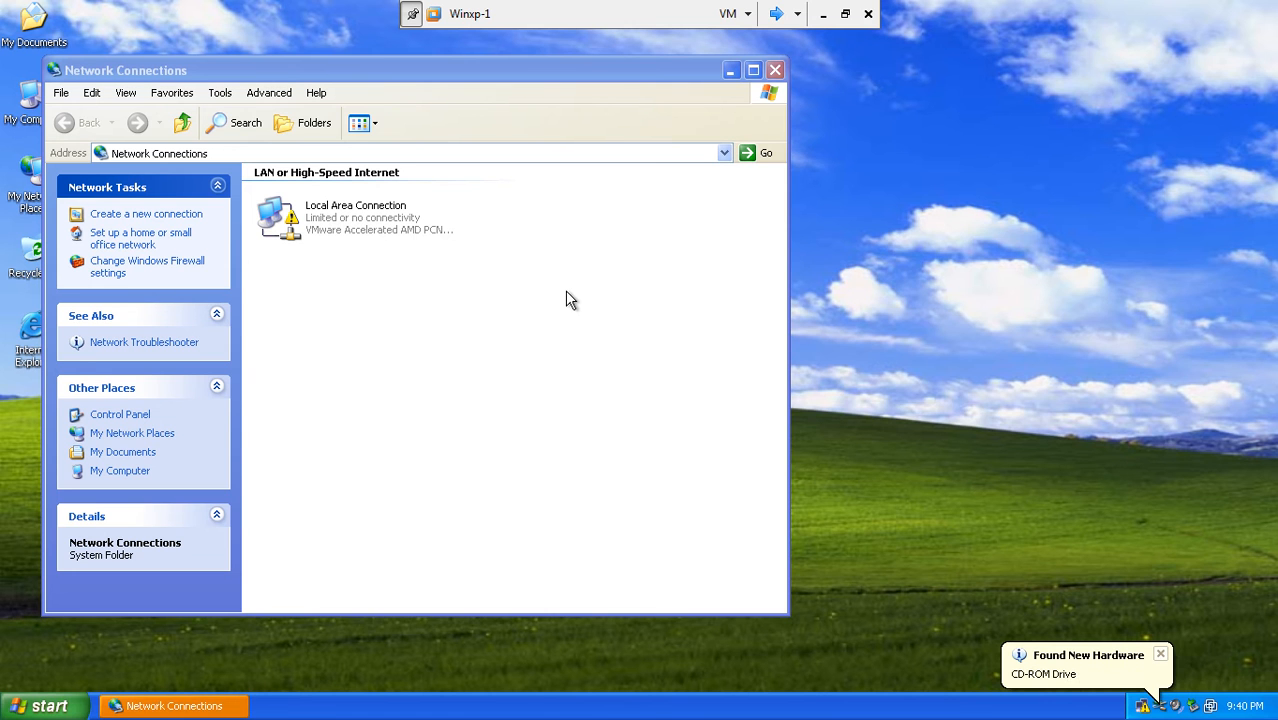
- In Local Area Connection's TCP/IP properties, select 'Use the following IP address', then minimize the VM
{"action": "right_click", "coordinate": [388, 225]}
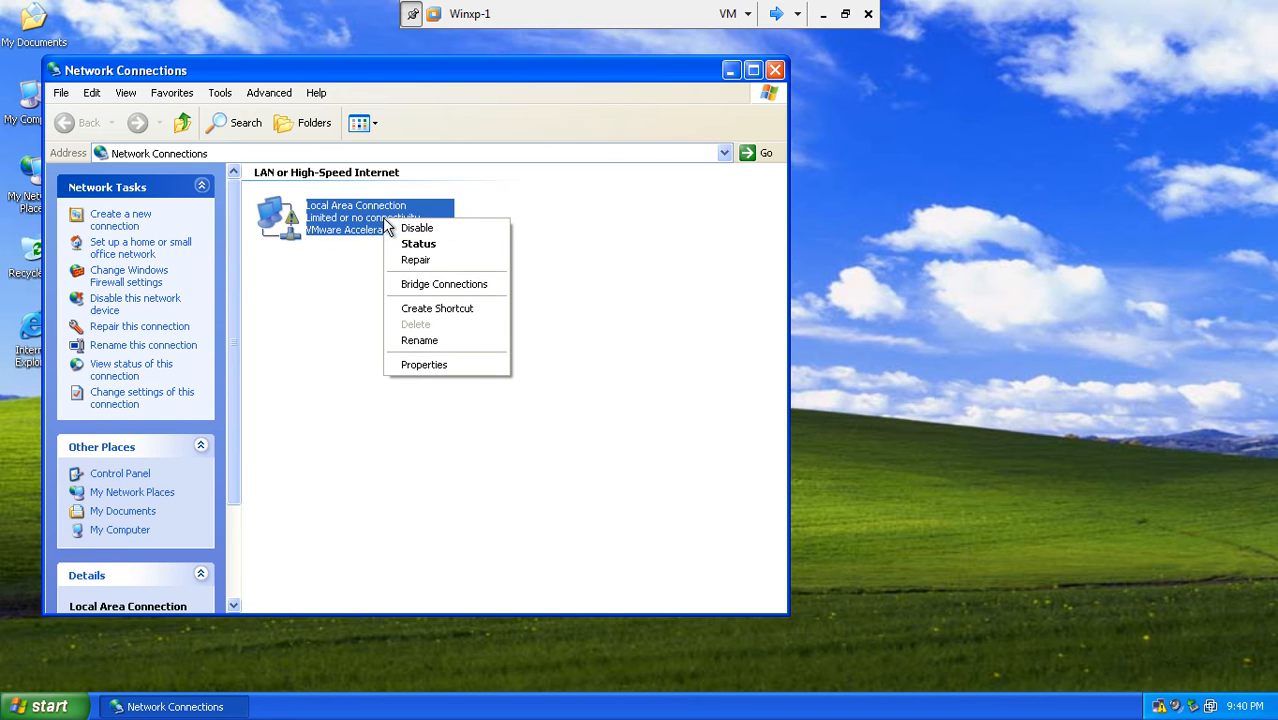
{"action": "left_click", "coordinate": [427, 364]}
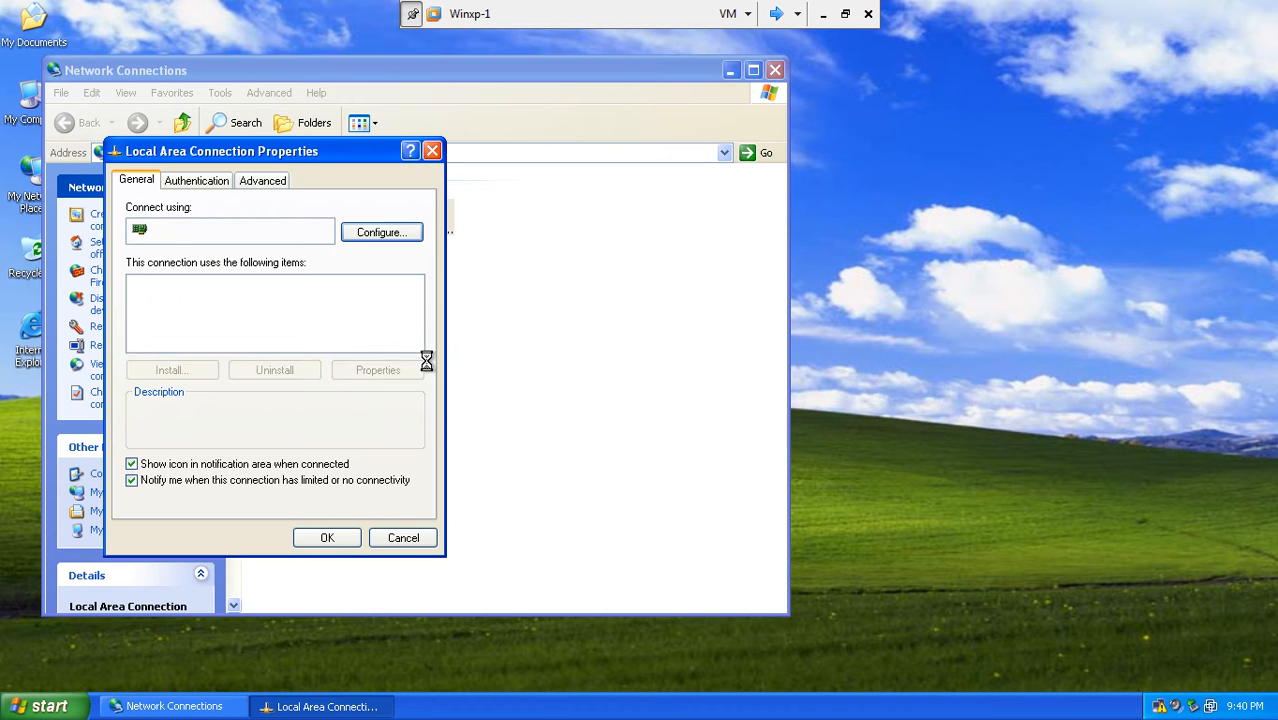
{"action": "left_click_drag", "start_coordinate": [308, 152], "coordinate": [447, 127]}
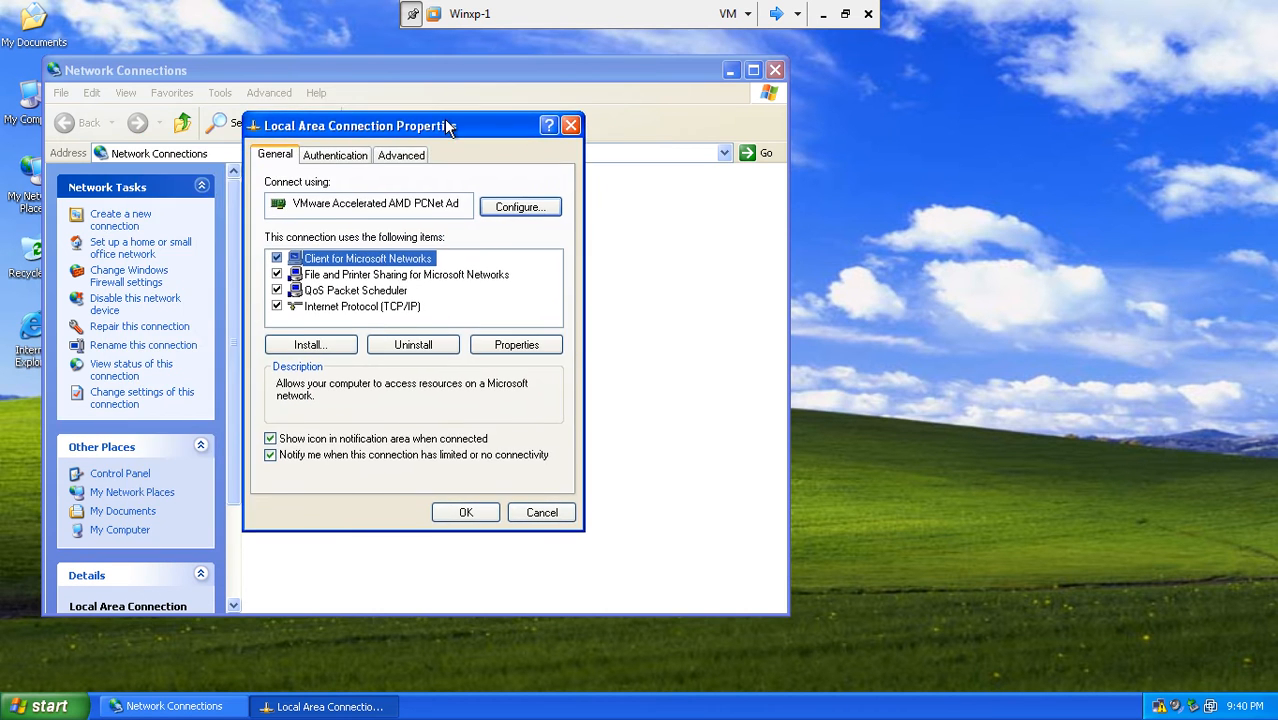
{"action": "left_click", "coordinate": [400, 307]}
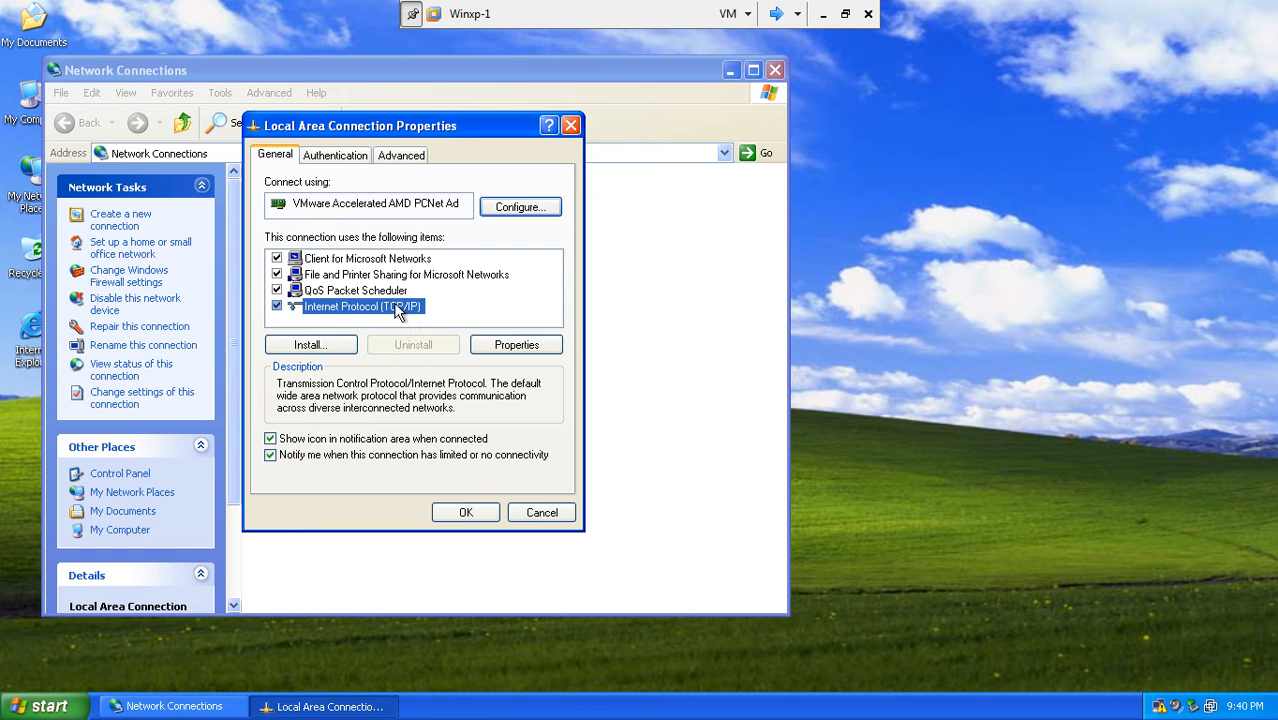
{"action": "left_click", "coordinate": [478, 343]}
{"action": "left_click", "coordinate": [424, 330]}
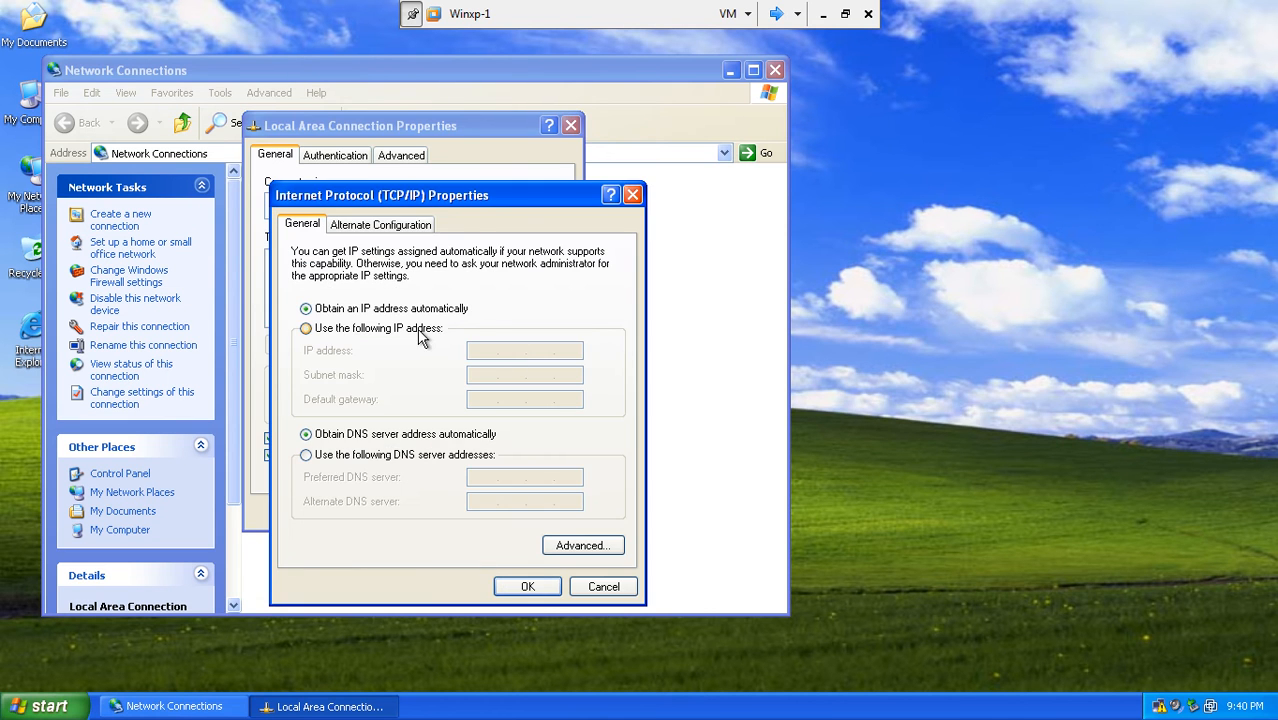
{"action": "left_click", "coordinate": [823, 13]}
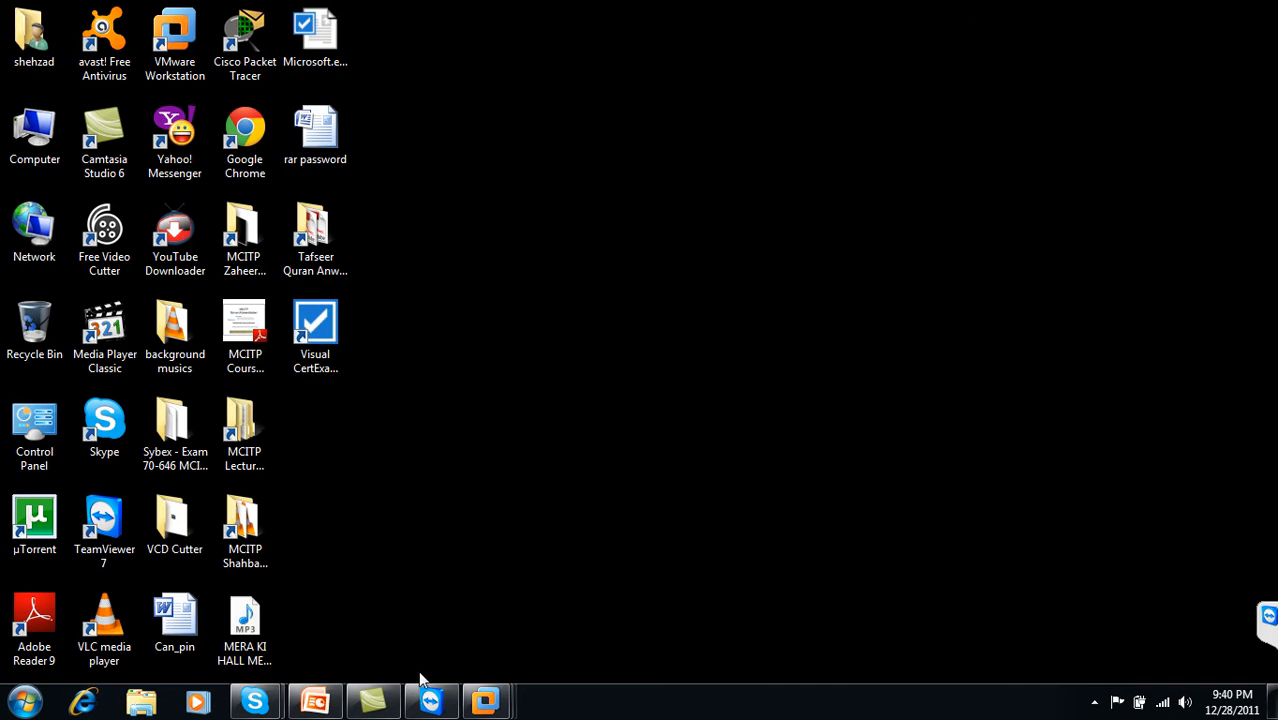
- Check the LAB Setup slide for the client's 192.168.10.2 address, then return to Winxp-1's TCP/IP settings
{"action": "left_click", "coordinate": [328, 704]}
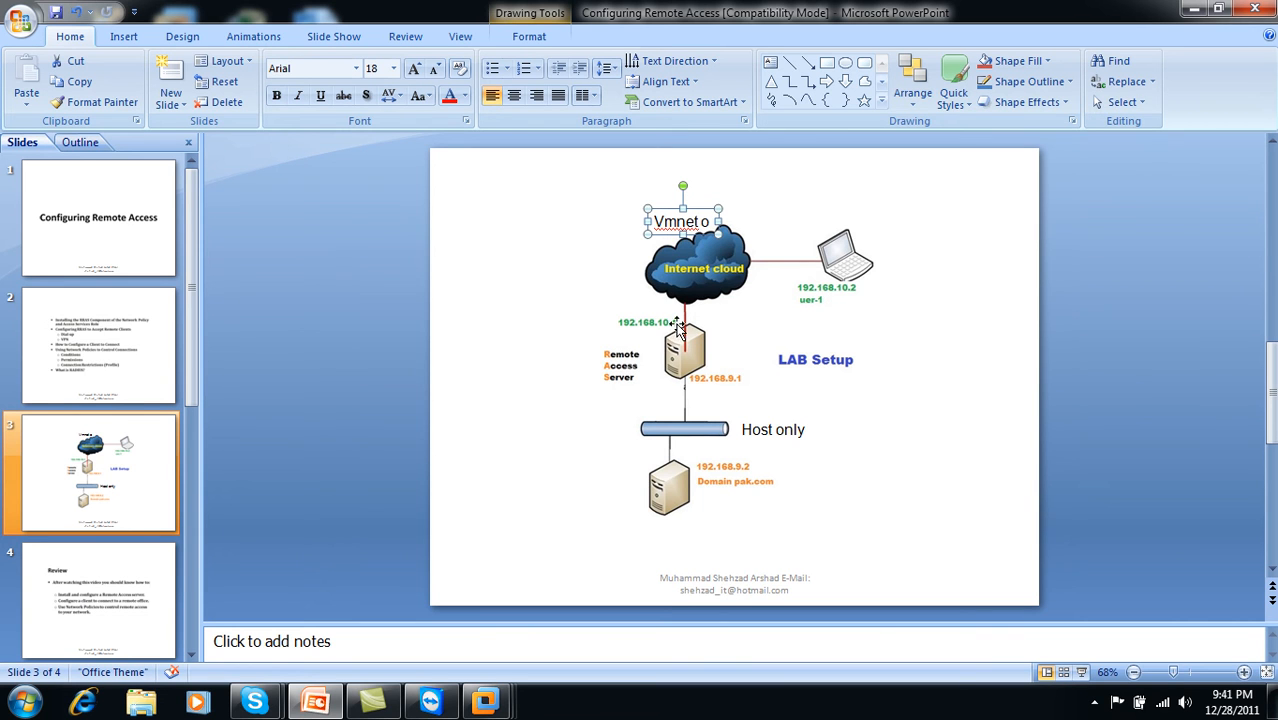
{"action": "left_click", "coordinate": [1192, 9]}
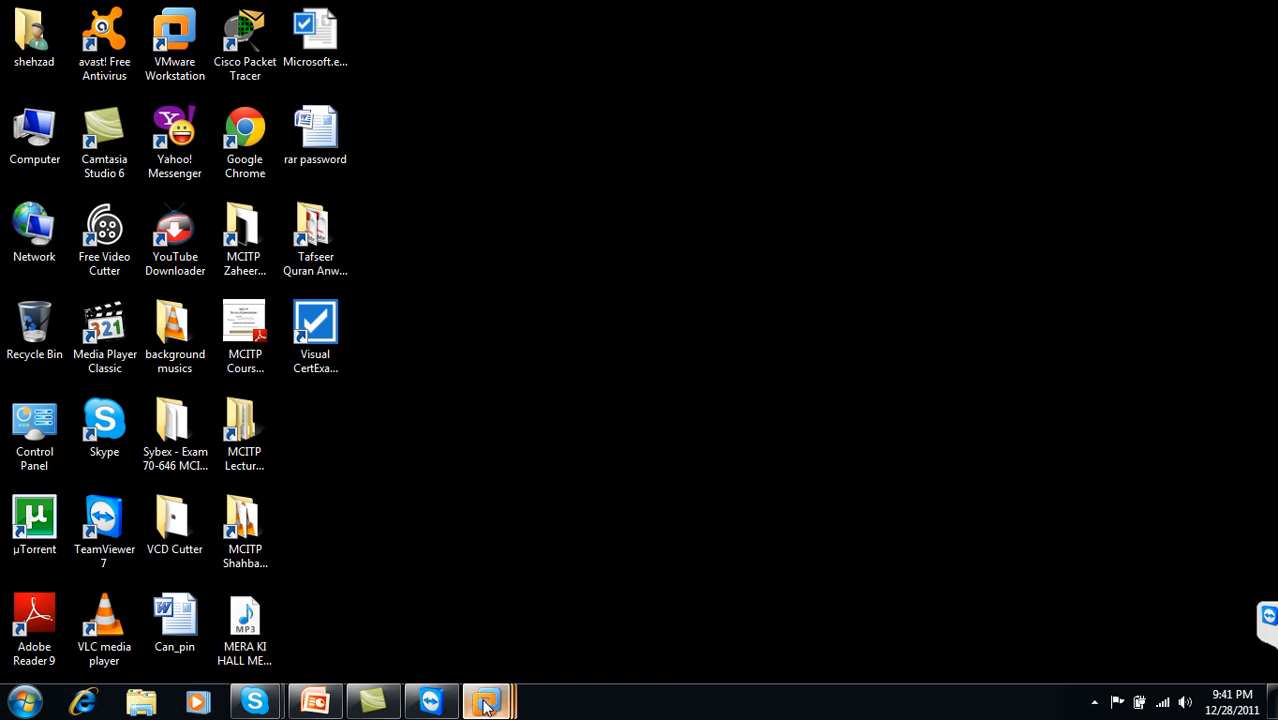
{"action": "mouse_move", "coordinate": [487, 700]}
{"action": "left_click", "coordinate": [623, 626]}
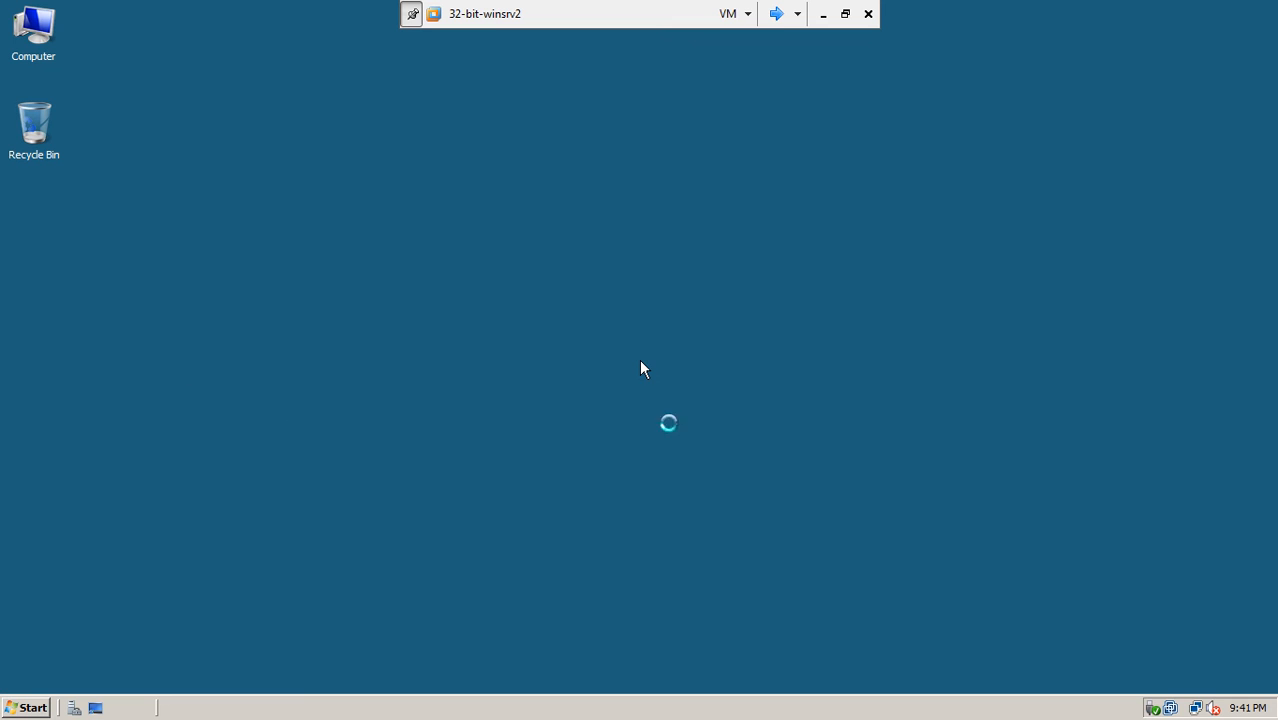
{"action": "left_click", "coordinate": [776, 13]}
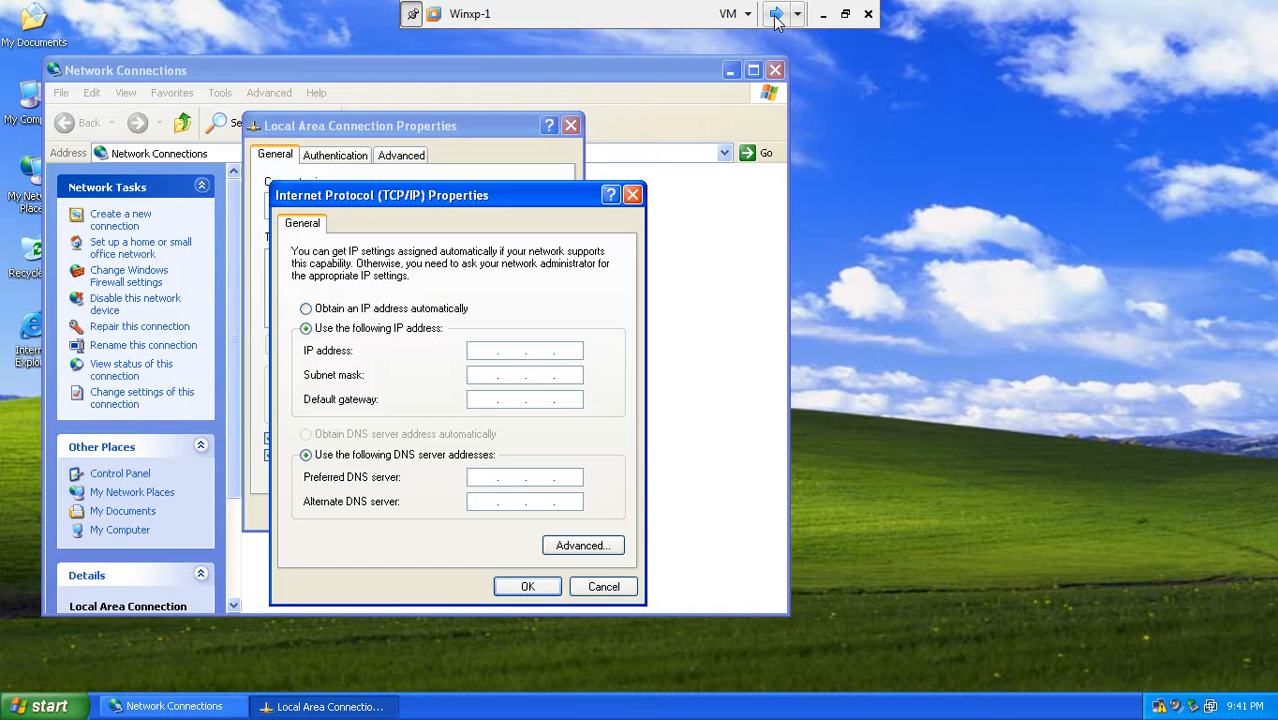
- Give the XP client IP 192.168.10.2 with subnet mask 255.255.255.0
{"action": "left_click", "coordinate": [481, 353]}
{"action": "type", "text": "192 . 168 . 10 . 2"}
{"action": "left_click", "coordinate": [490, 375]}
{"action": "left_click", "coordinate": [525, 587]}
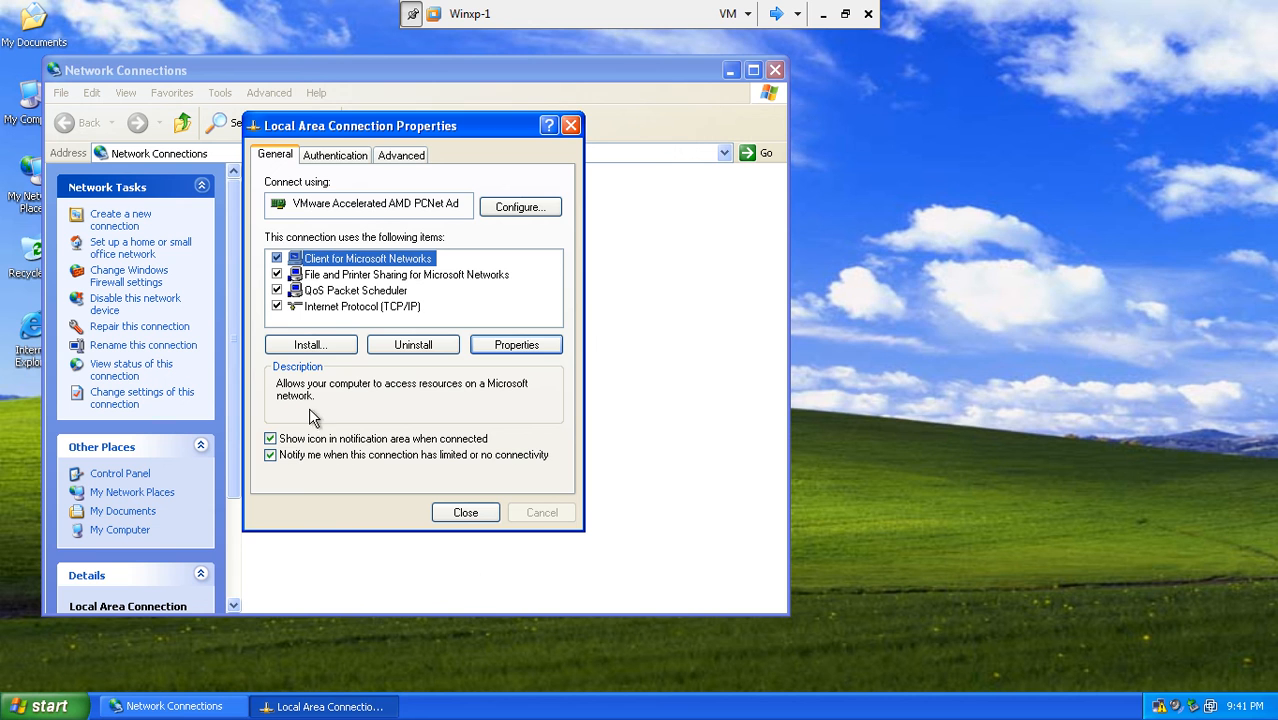
- Turn Windows Firewall off for the connection and close the network windows
{"action": "left_click", "coordinate": [422, 160]}
{"action": "left_click", "coordinate": [515, 213]}
{"action": "left_click", "coordinate": [257, 496]}
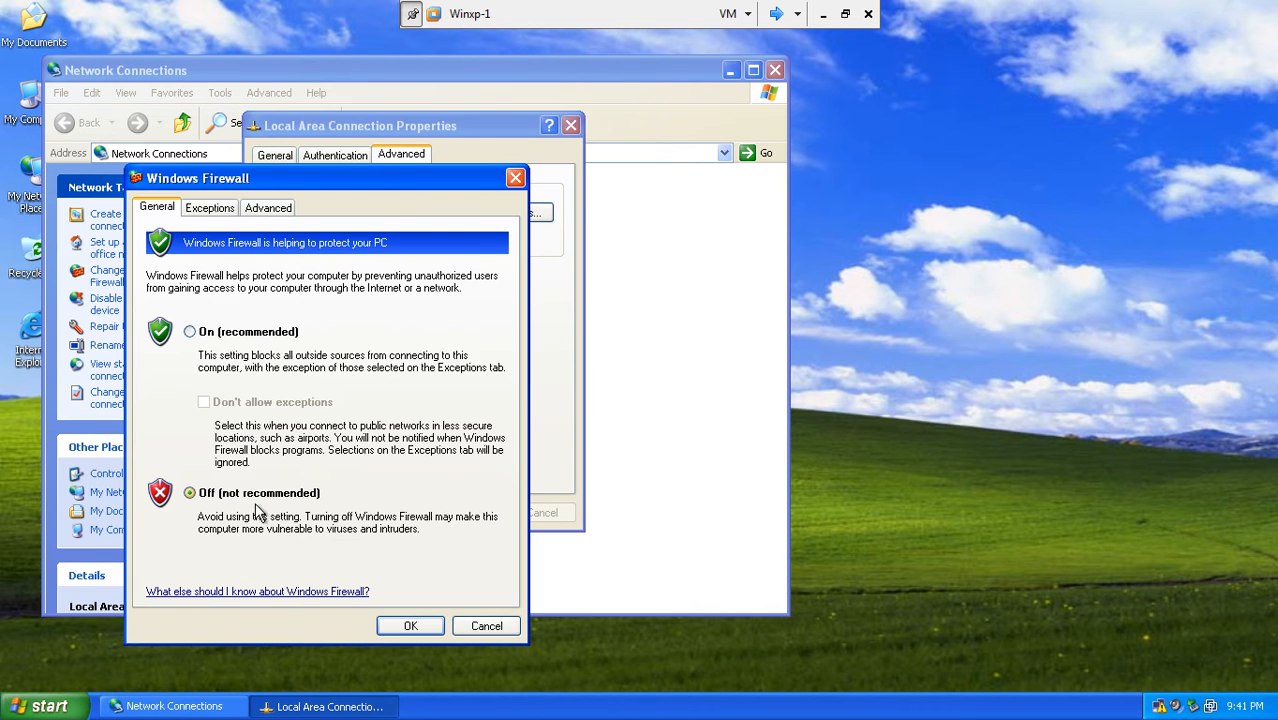
{"action": "left_click", "coordinate": [391, 622]}
{"action": "left_click", "coordinate": [451, 513]}
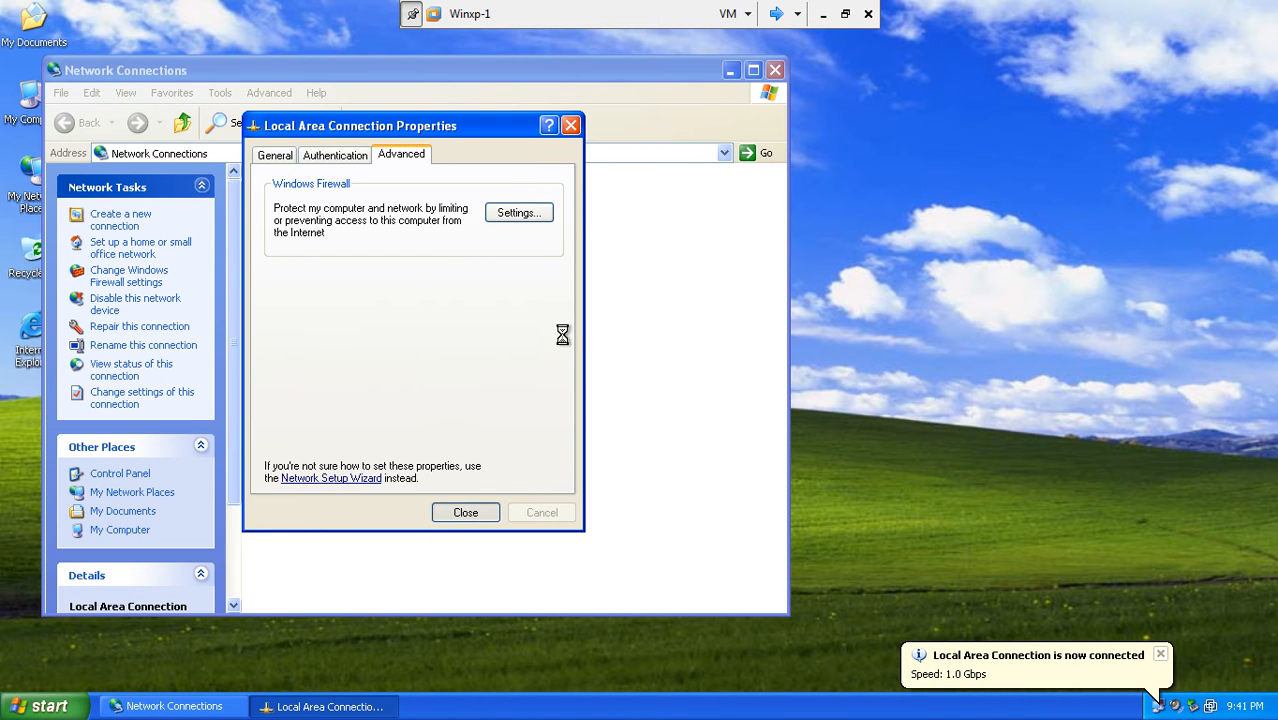
{"action": "left_click", "coordinate": [775, 70]}
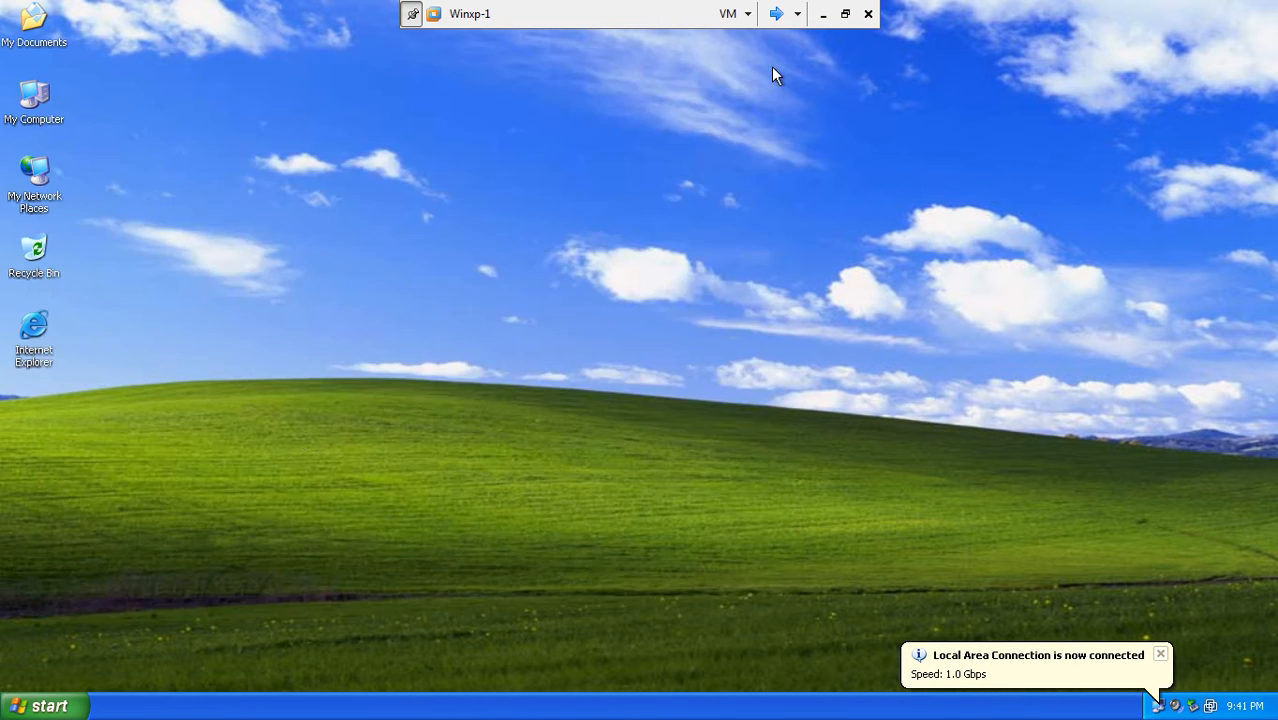
- Launch cmd, run ipconfig, and ping the server at 192.168.10.1 successfully
{"action": "left_click", "coordinate": [42, 706]}
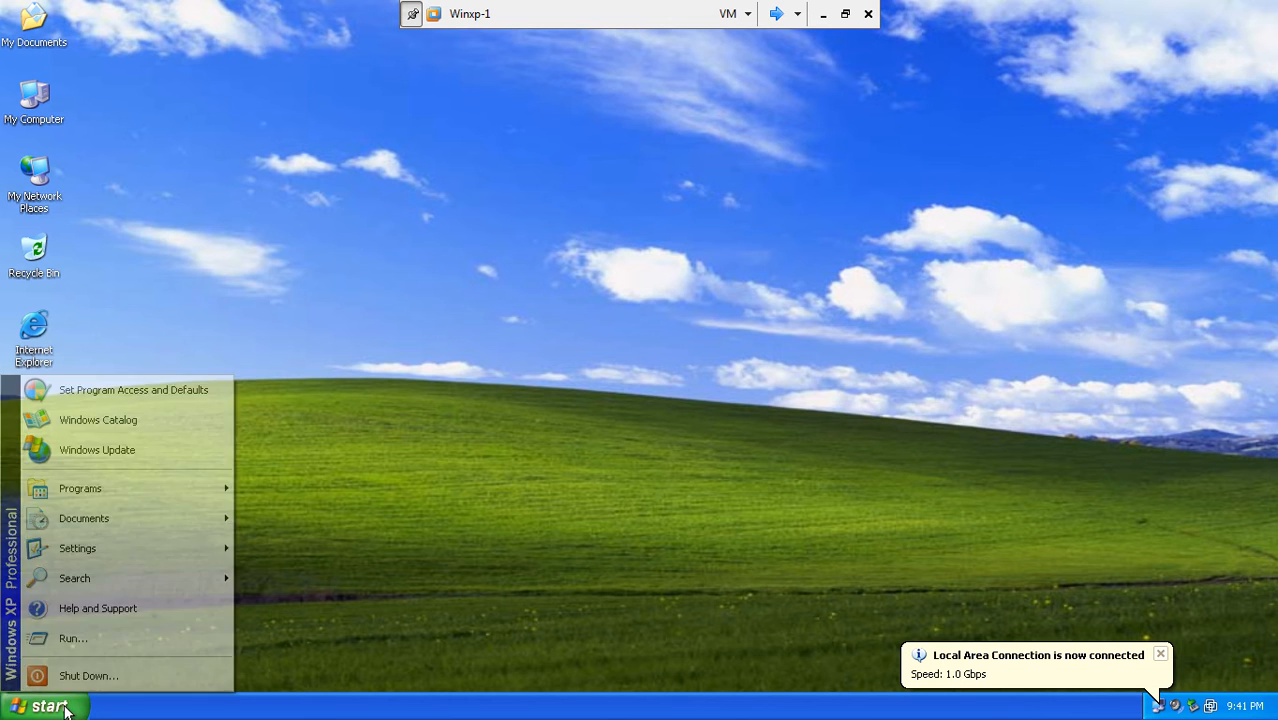
{"action": "left_click", "coordinate": [75, 642]}
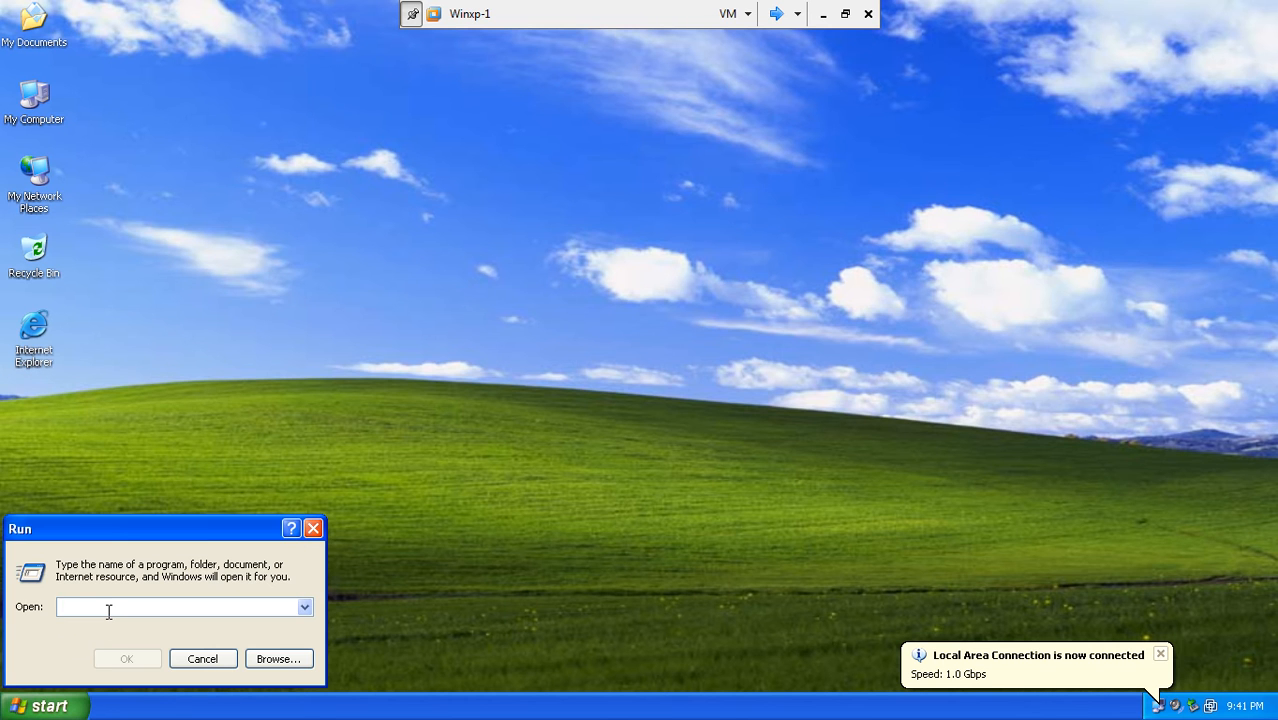
{"action": "type", "text": "cmd"}
{"action": "key", "text": "Return"}
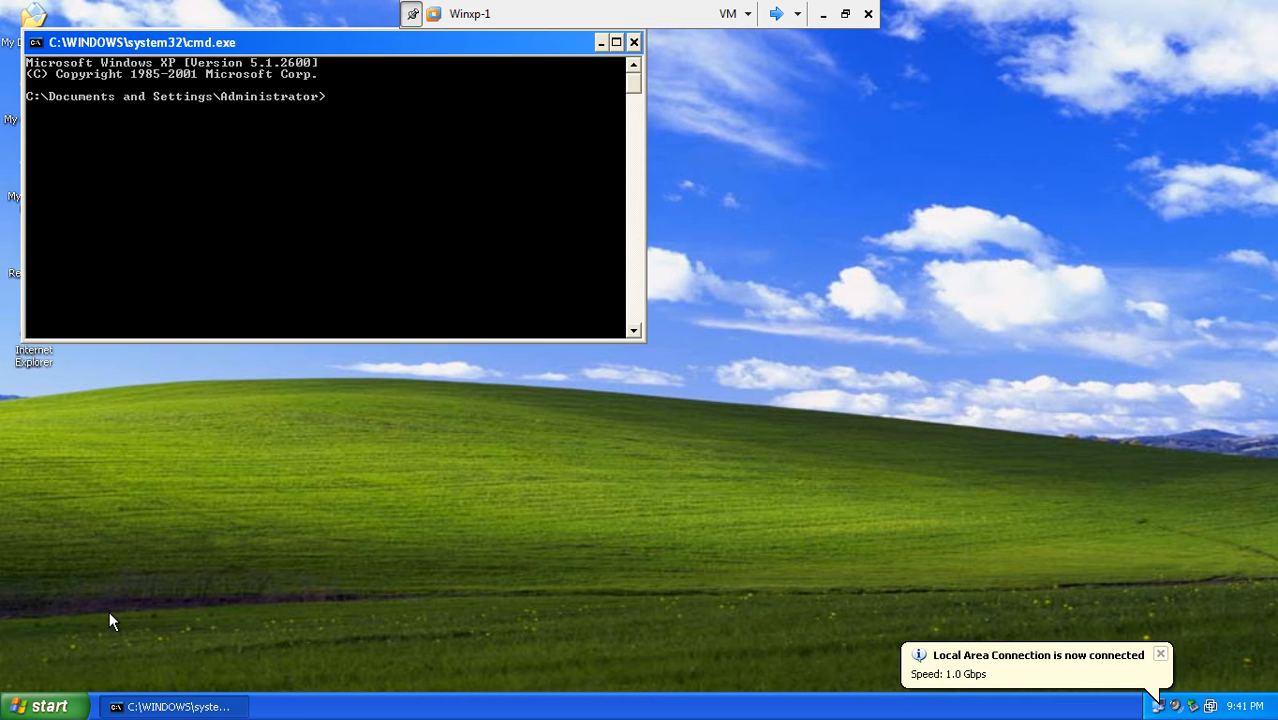
{"action": "type", "text": "ipconfig"}
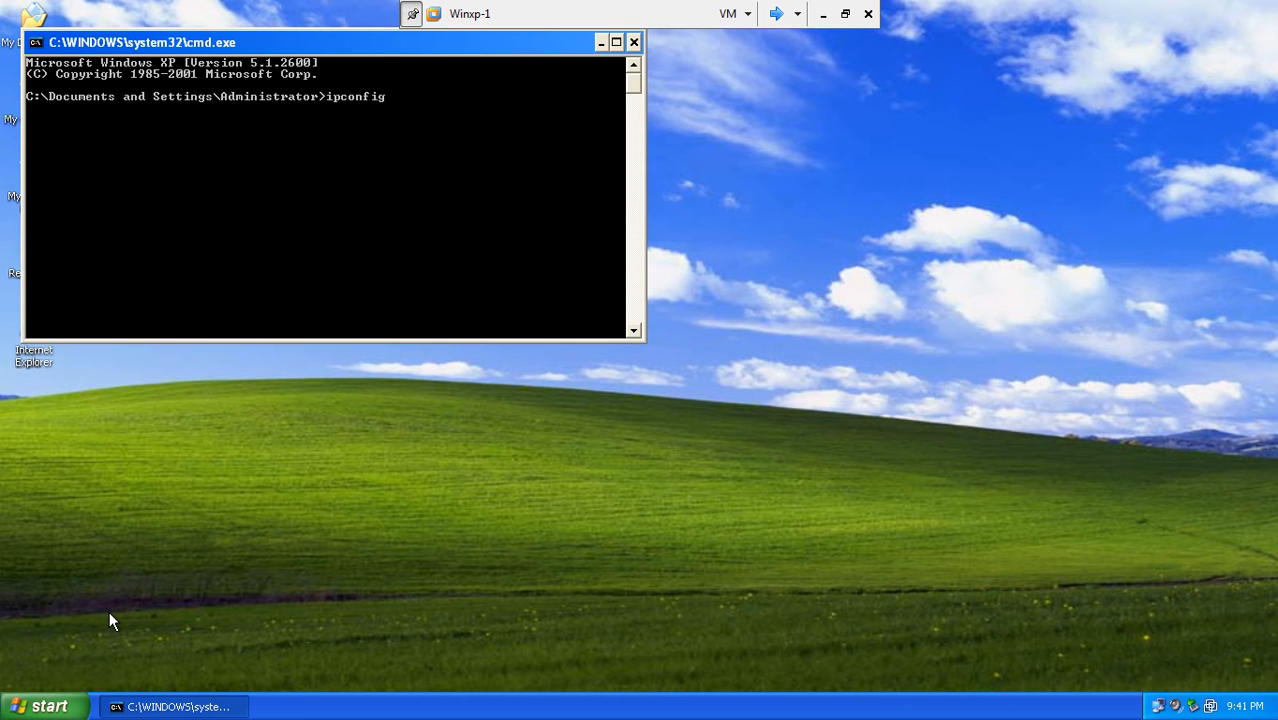
{"action": "key", "text": "Return"}
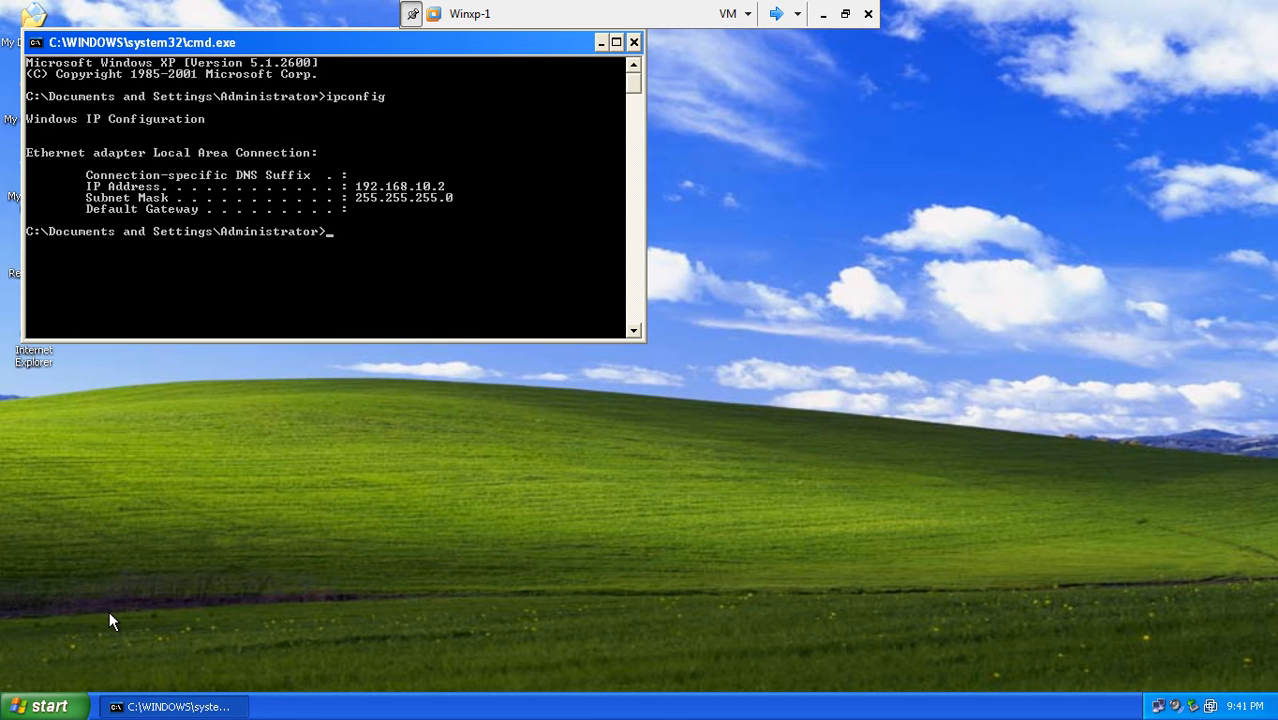
{"action": "type", "text": "ping 192.168.10.1"}
{"action": "key", "text": "Return"}
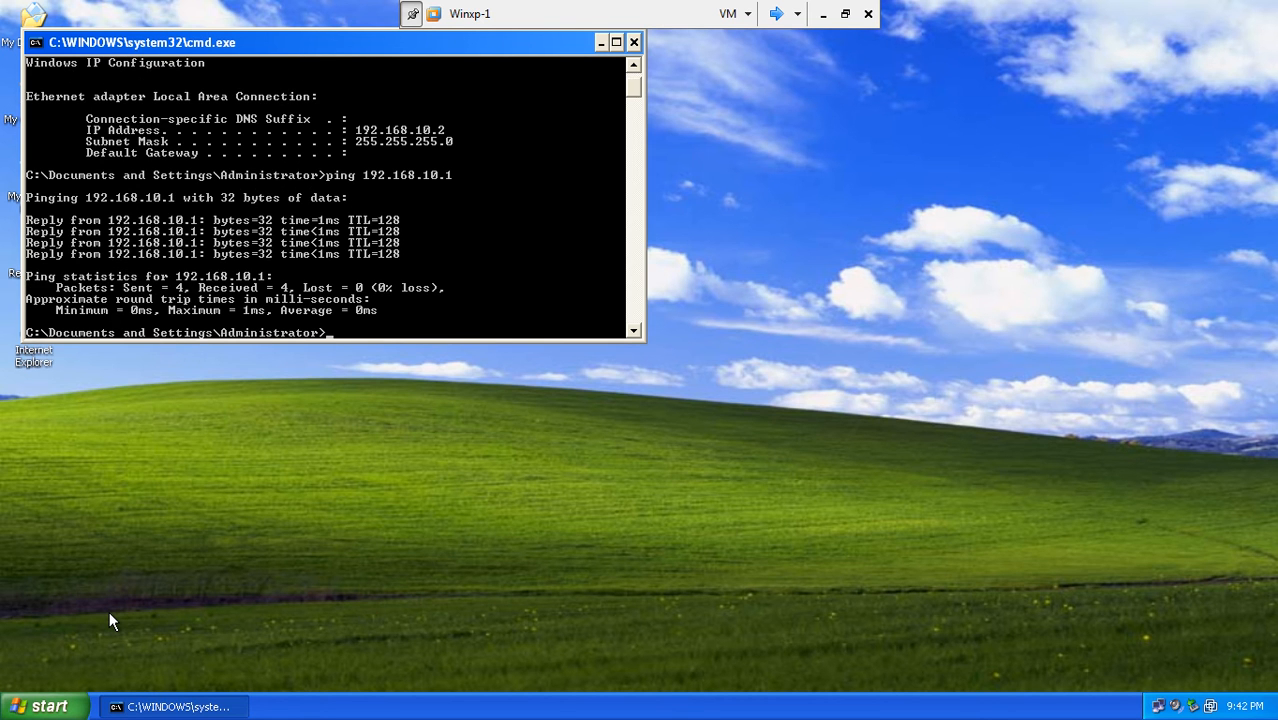
- Ping 192.168.9.2 after checking the lab diagram, confirming it is unreachable
{"action": "type", "text": "ping 192.168.1"}
{"action": "key", "text": "BackSpace"}
{"action": "type", "text": "9.2"}
{"action": "left_click", "coordinate": [824, 14]}
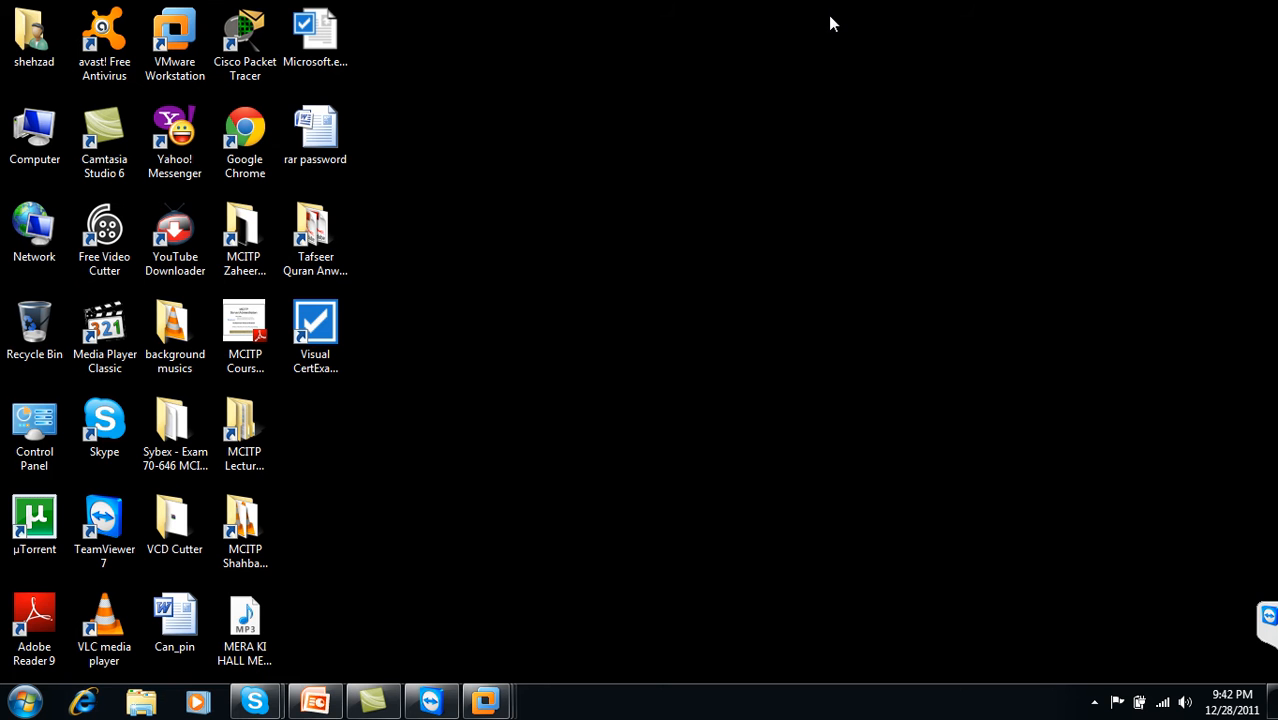
{"action": "left_click", "coordinate": [314, 702]}
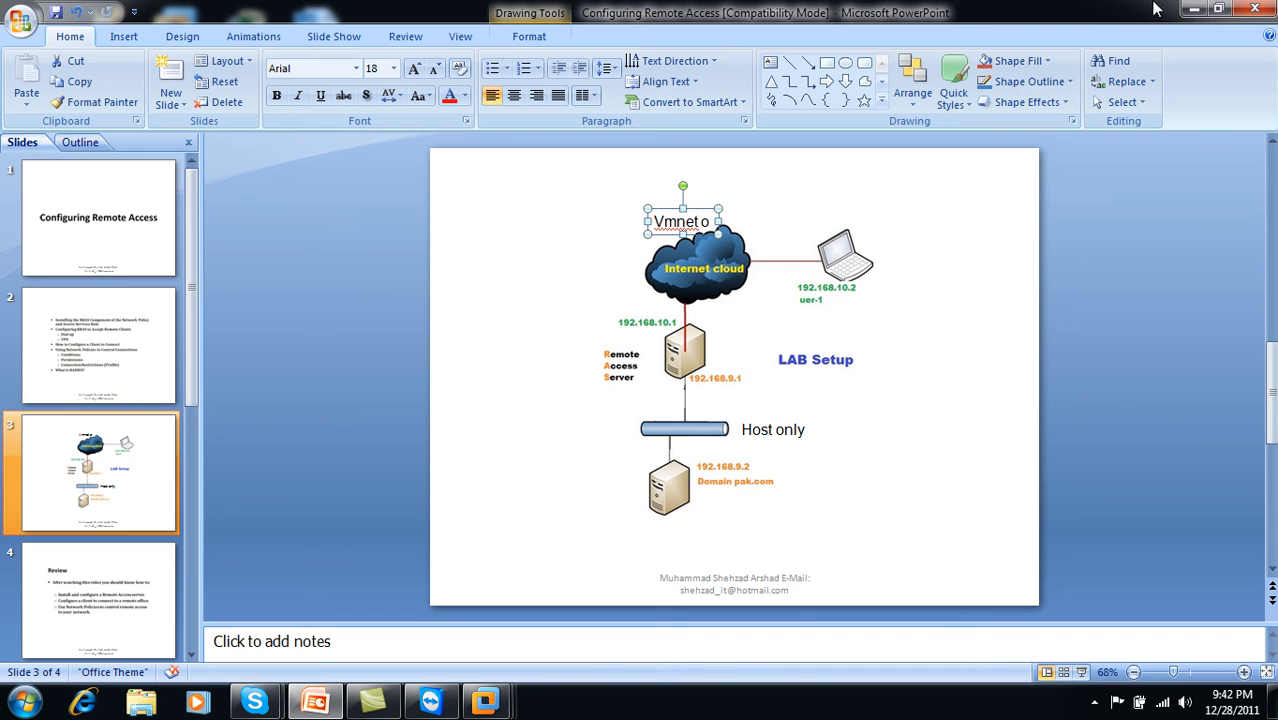
{"action": "left_click", "coordinate": [1192, 9]}
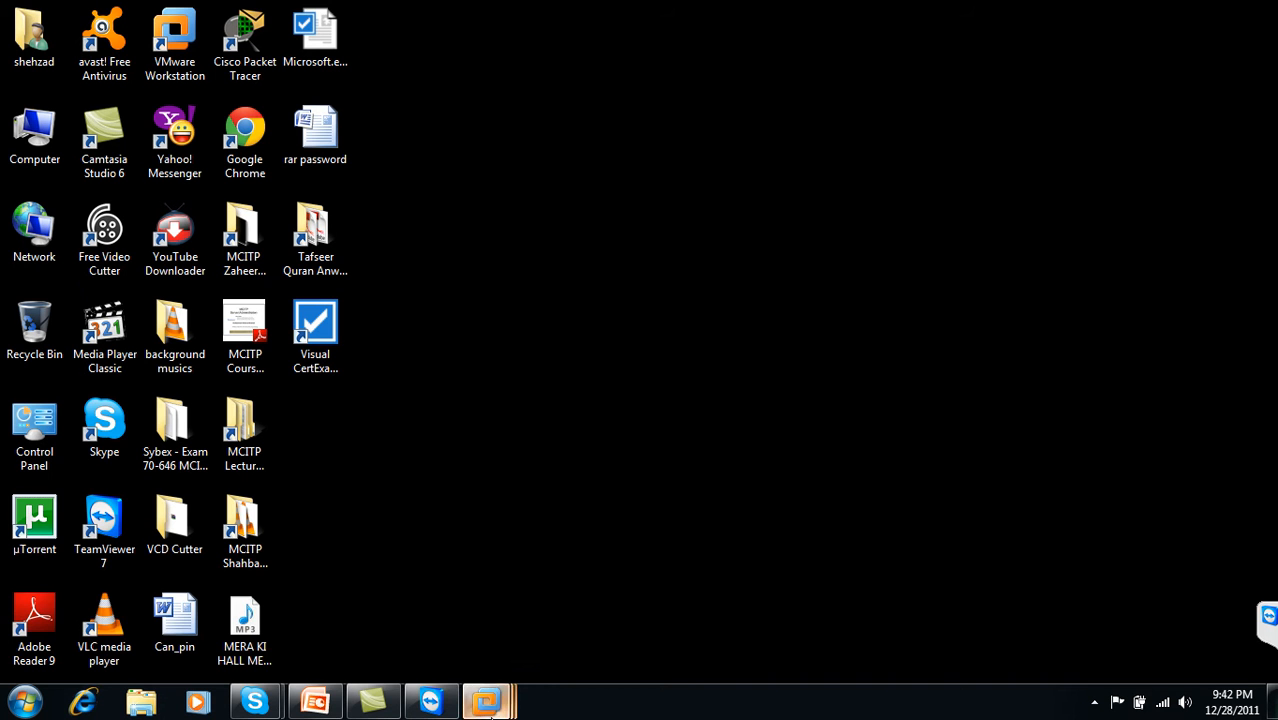
{"action": "mouse_move", "coordinate": [485, 702]}
{"action": "left_click", "coordinate": [678, 642]}
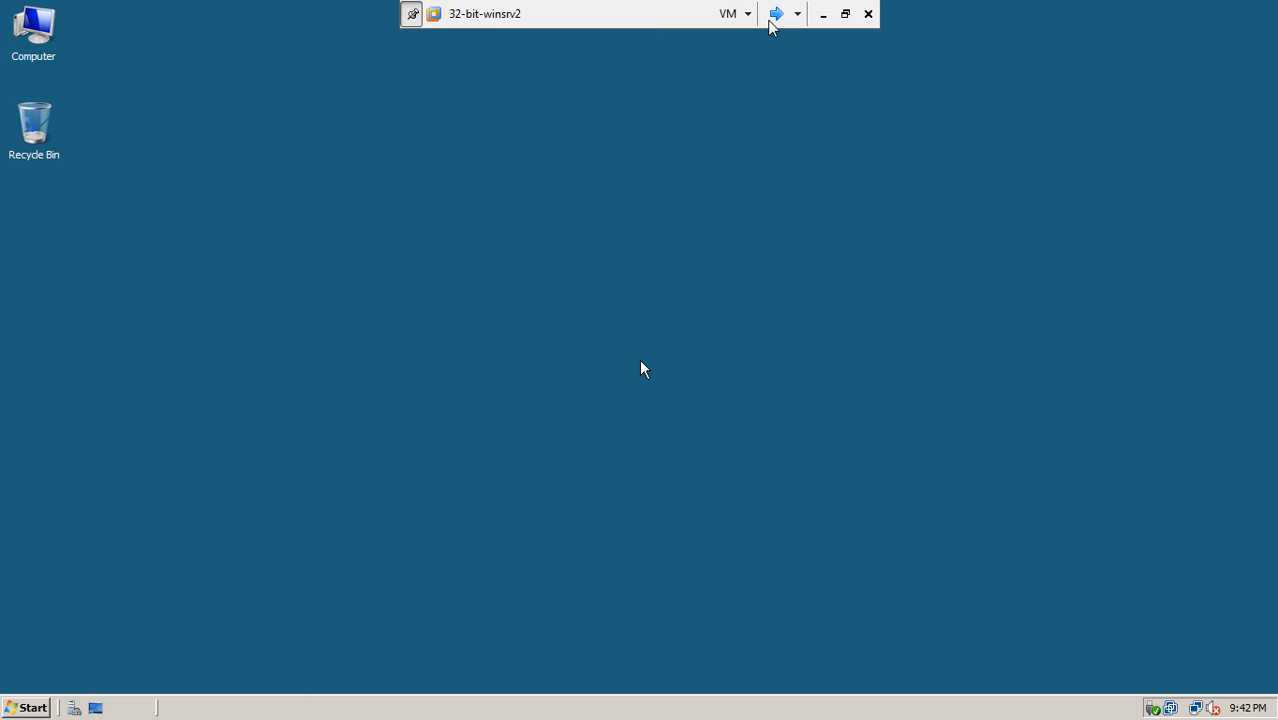
{"action": "left_click", "coordinate": [776, 15]}
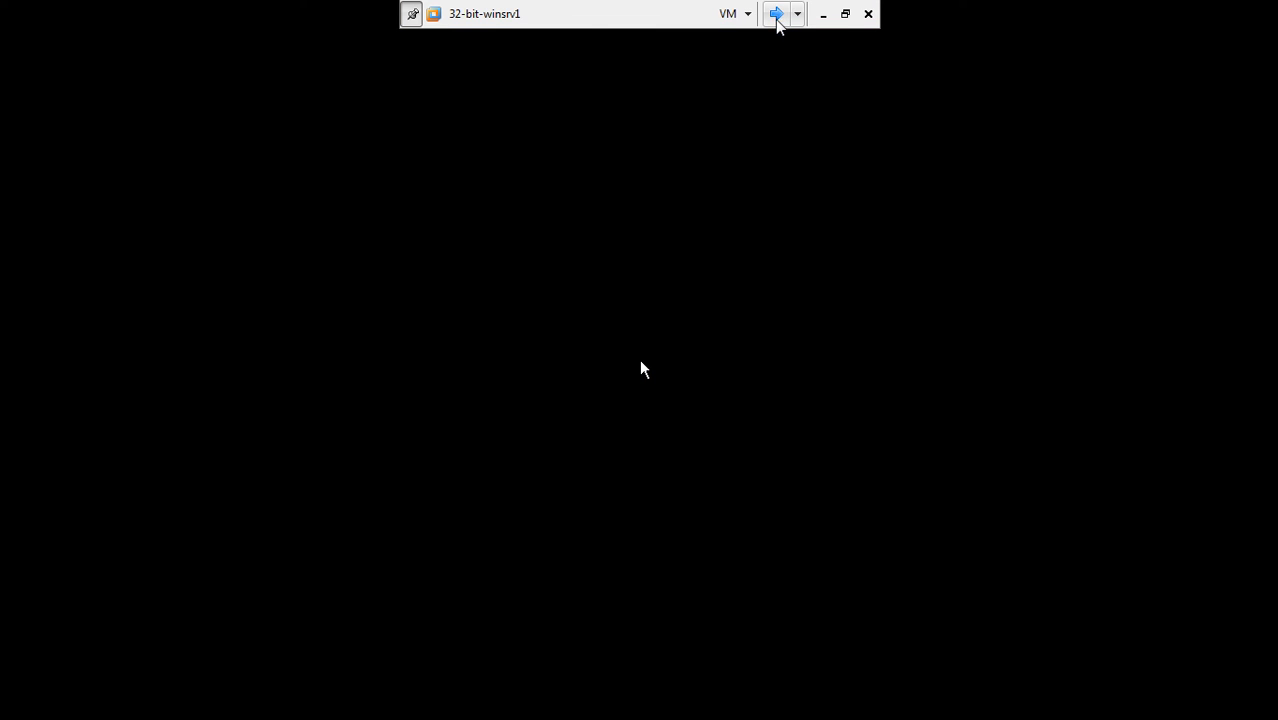
{"action": "left_click", "coordinate": [777, 15]}
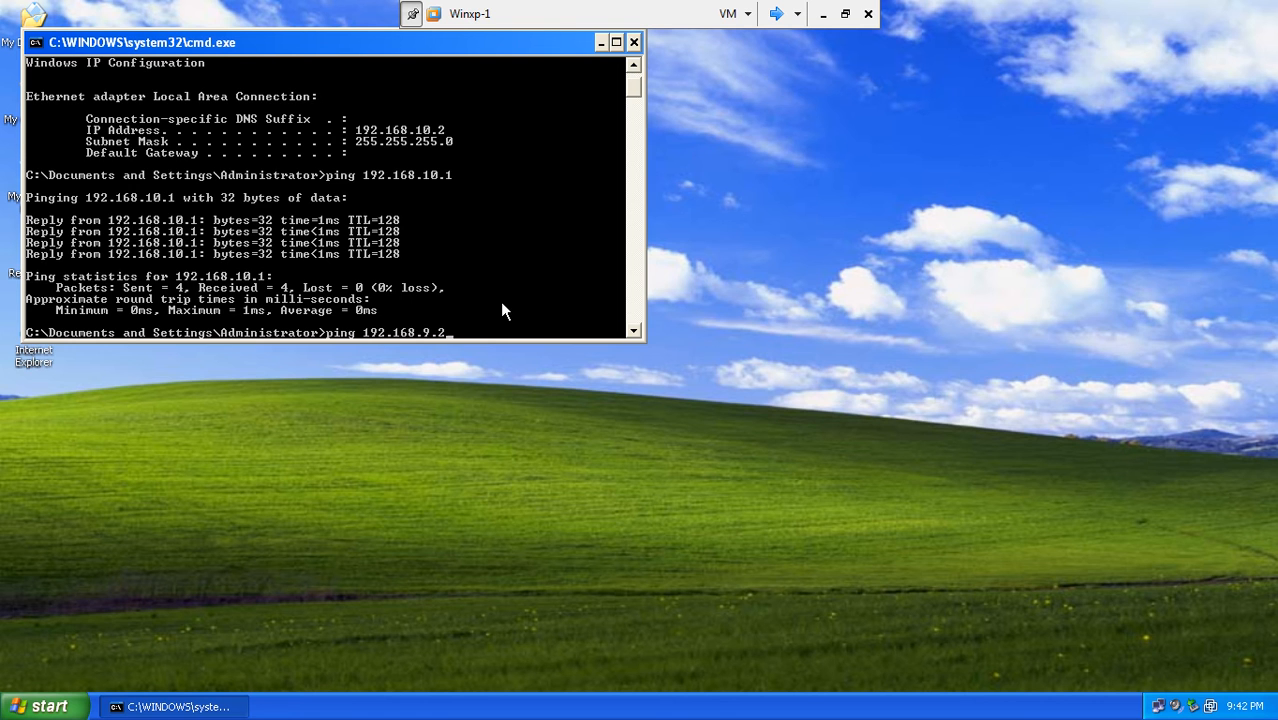
{"action": "key", "text": "Return"}
{"action": "left_click_drag", "start_coordinate": [325, 42], "coordinate": [600, 254]}
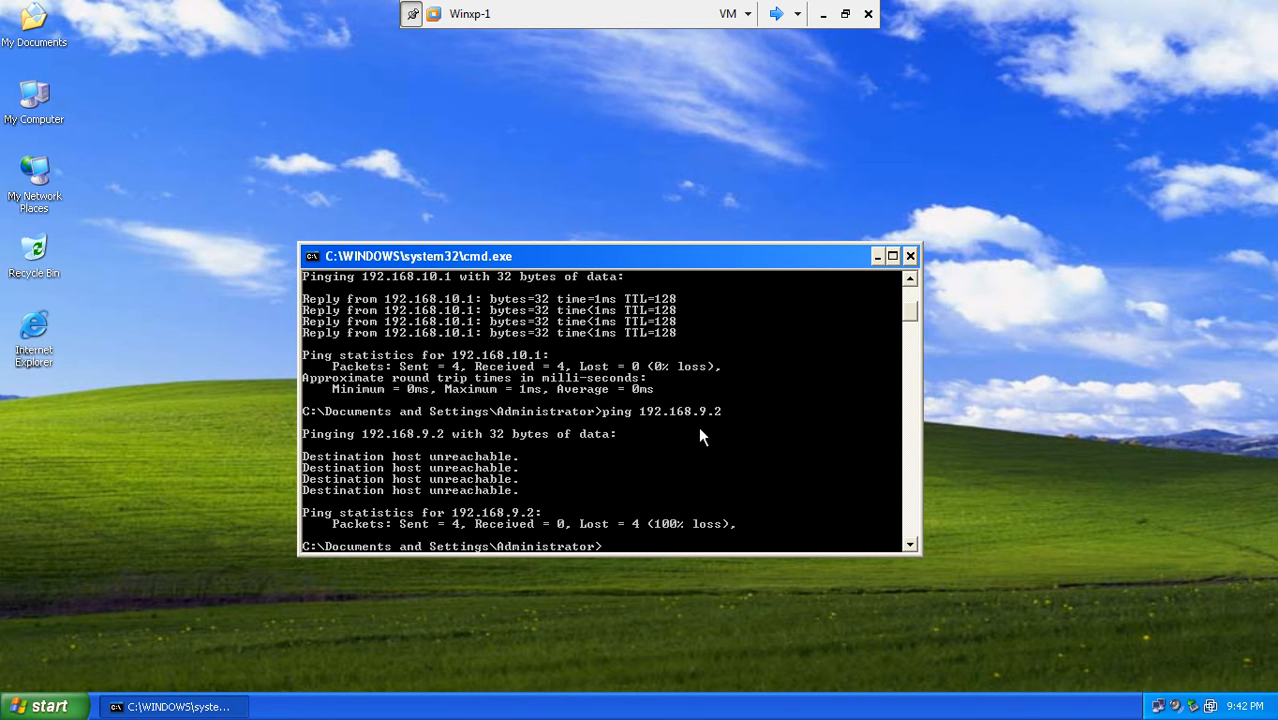
- Close the command prompt and open Network Connections from My Network Places
{"action": "left_click", "coordinate": [910, 256]}
{"action": "right_click", "coordinate": [701, 249]}
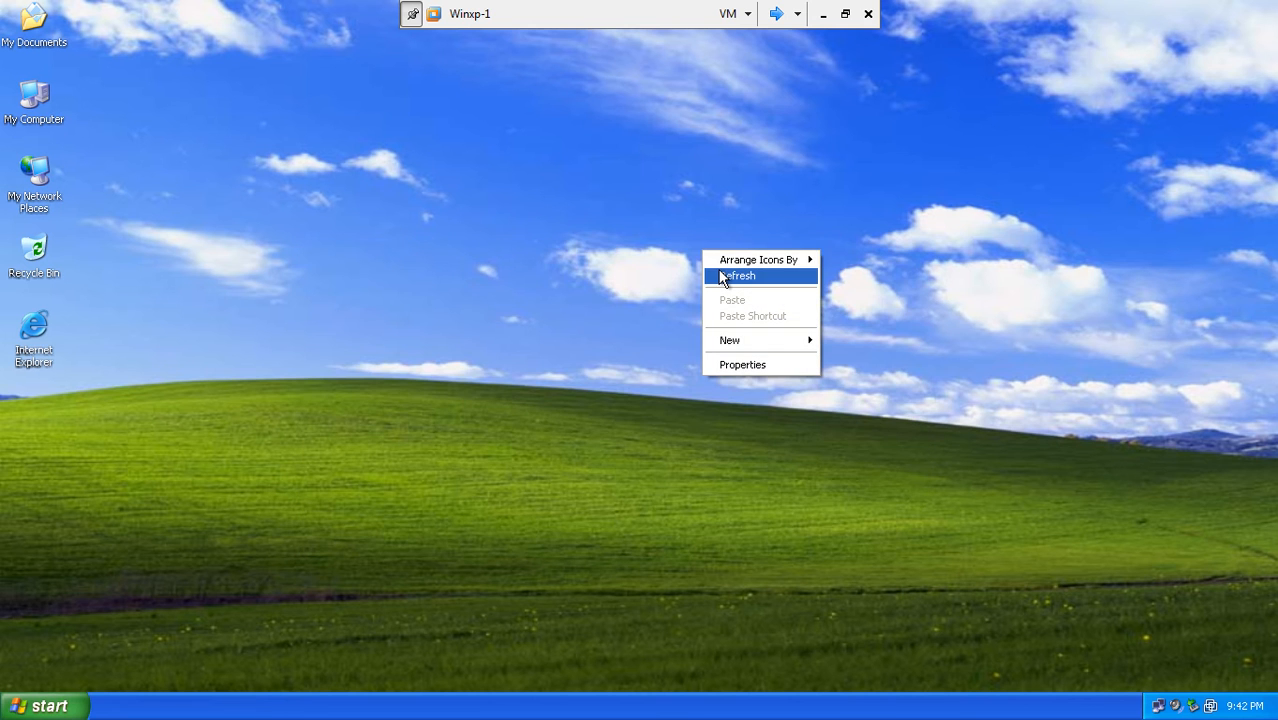
{"action": "left_click", "coordinate": [719, 272]}
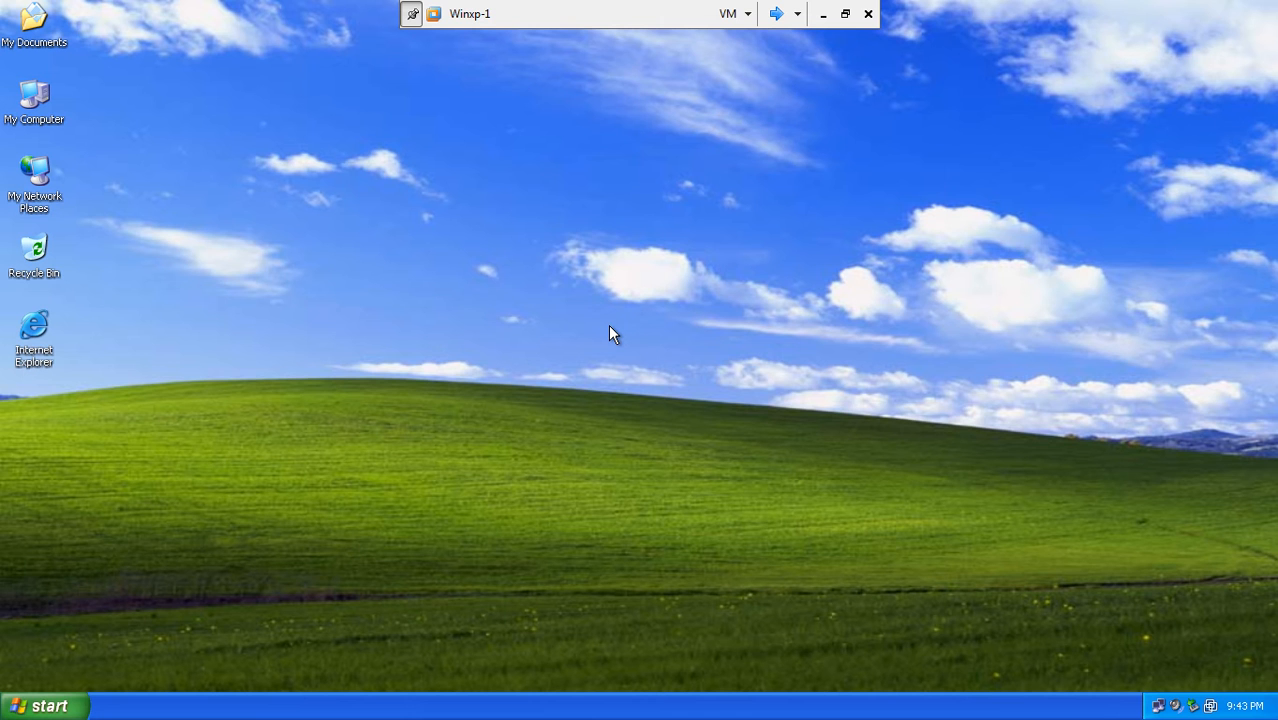
{"action": "right_click", "coordinate": [31, 195]}
{"action": "left_click", "coordinate": [79, 361]}
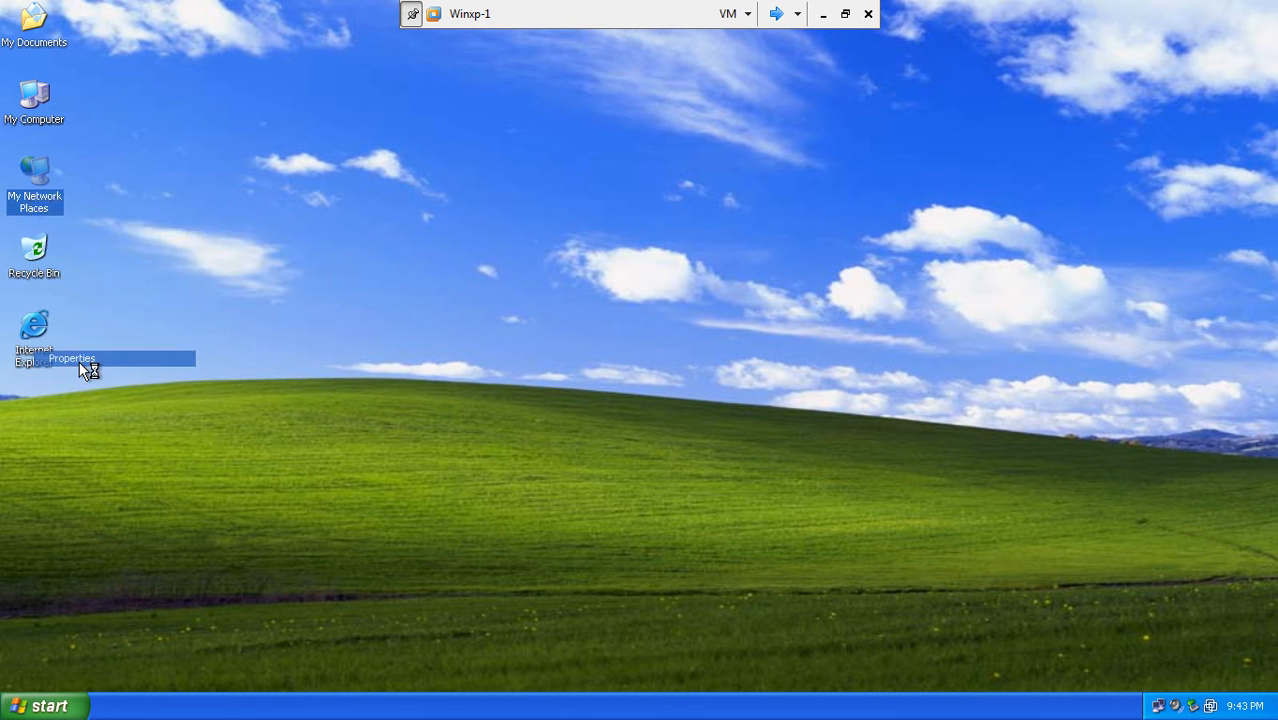
{"action": "left_click_drag", "start_coordinate": [339, 70], "coordinate": [603, 83]}
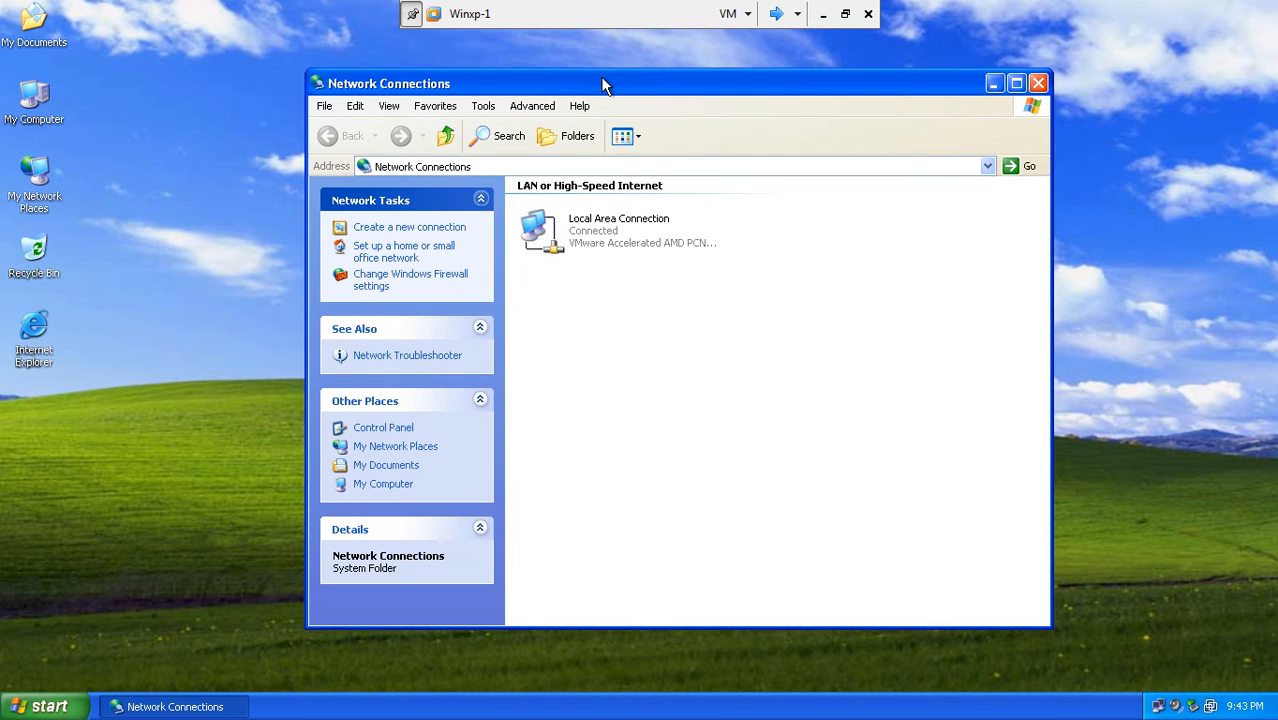
- Start the New Connection Wizard and choose a workplace virtual private network connection
{"action": "left_click", "coordinate": [455, 229]}
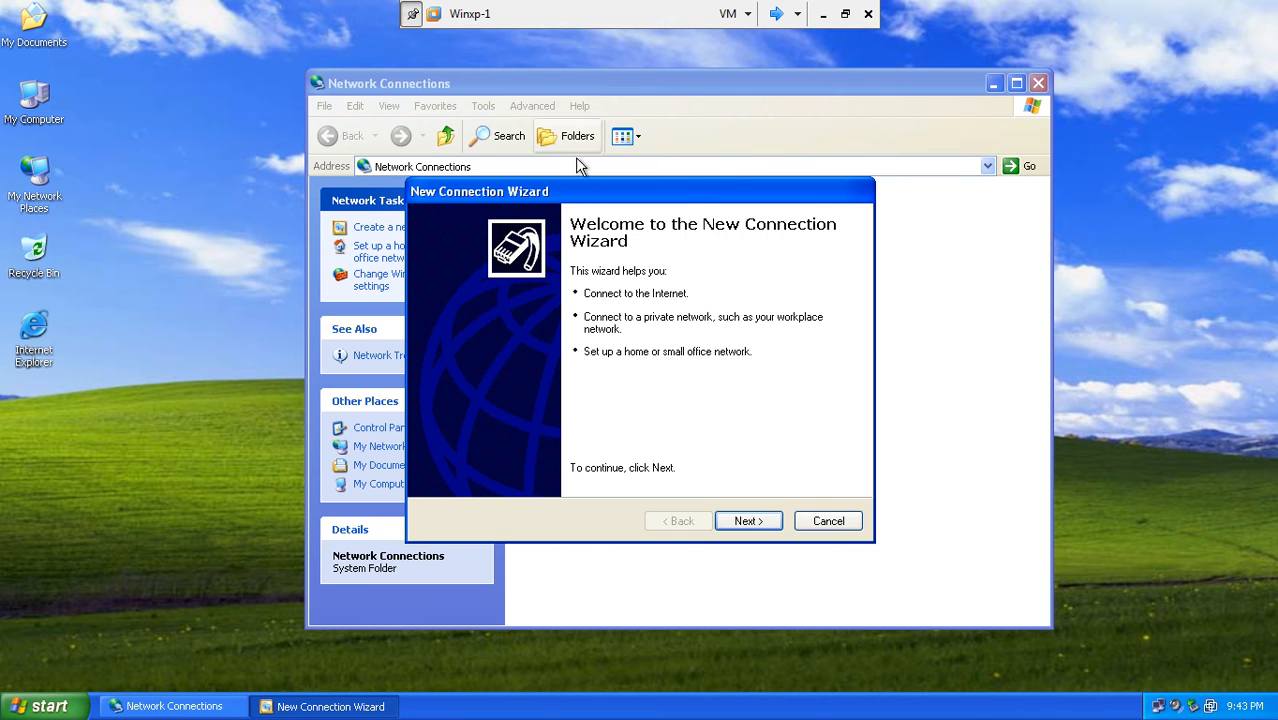
{"action": "left_click_drag", "start_coordinate": [583, 189], "coordinate": [647, 103]}
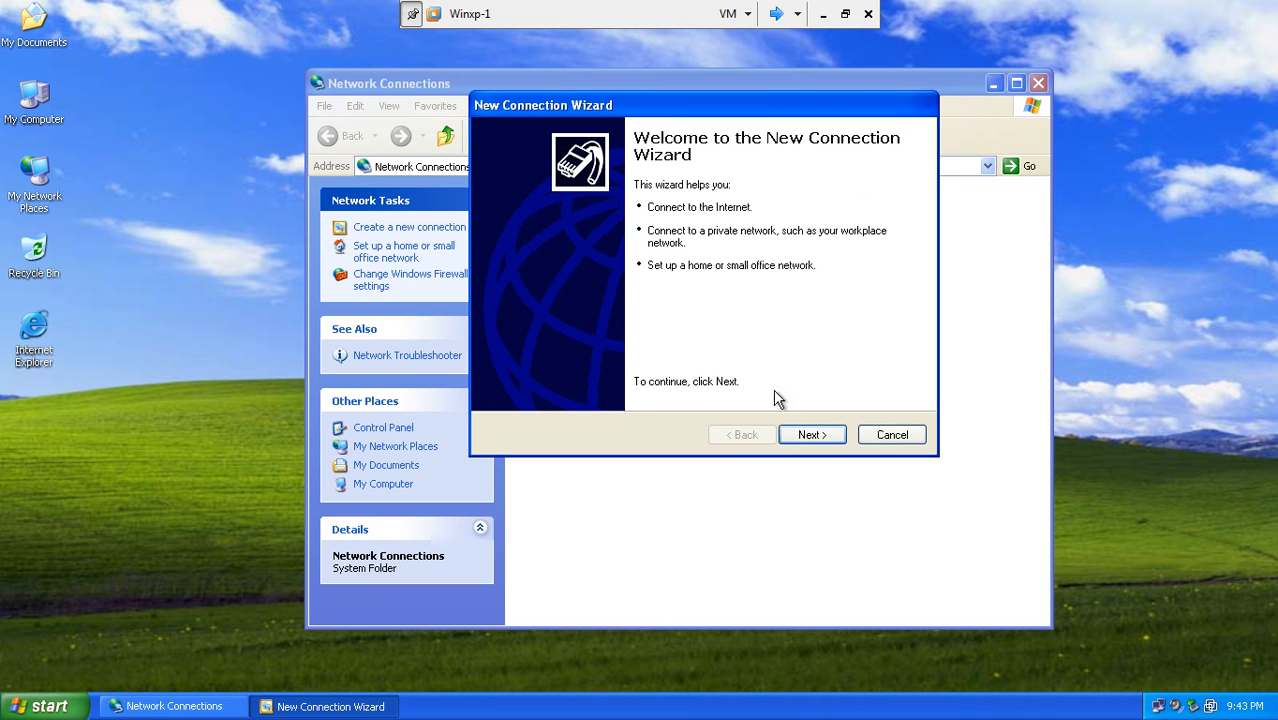
{"action": "left_click", "coordinate": [808, 436]}
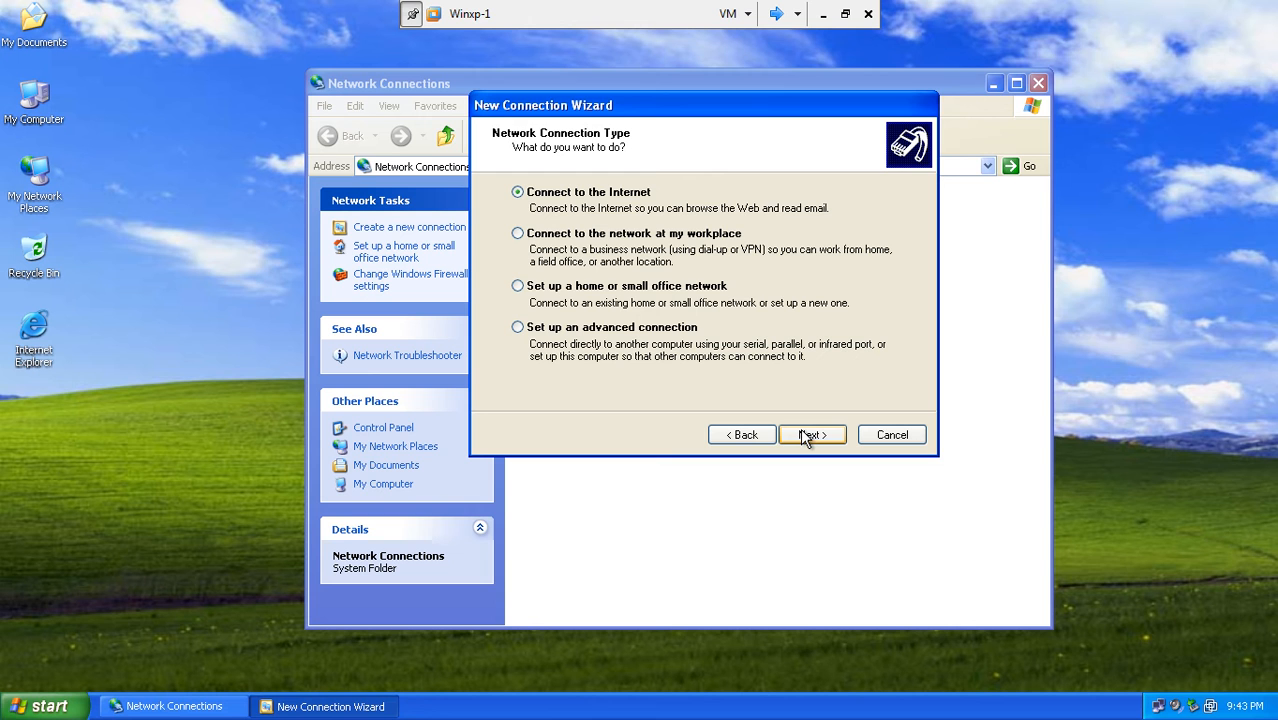
{"action": "left_click", "coordinate": [626, 238]}
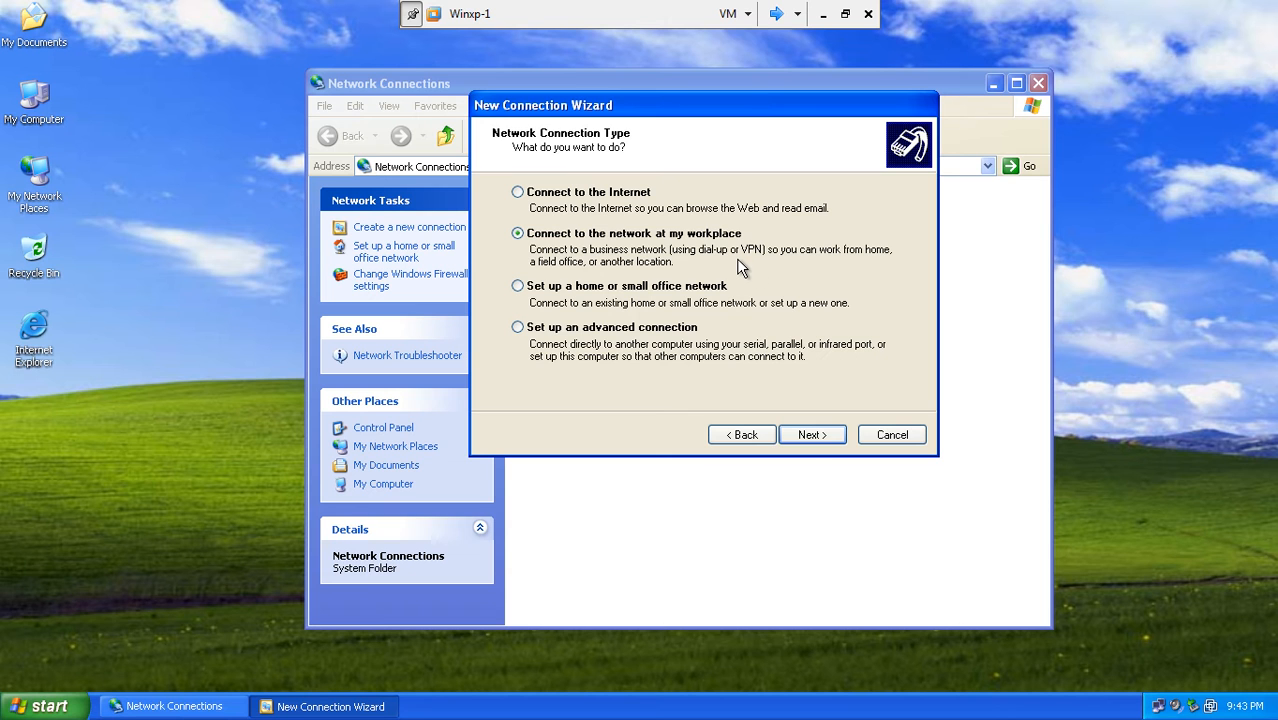
{"action": "left_click", "coordinate": [806, 436]}
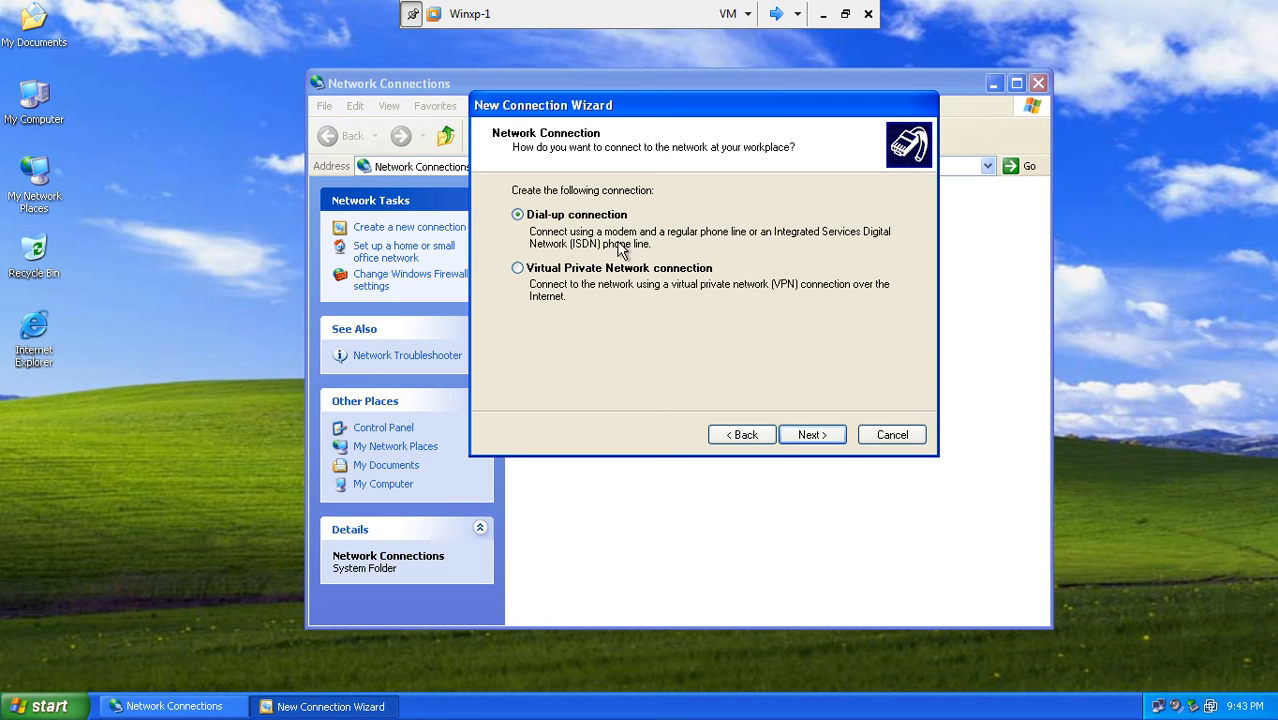
{"action": "left_click", "coordinate": [629, 268]}
{"action": "left_click", "coordinate": [800, 437]}
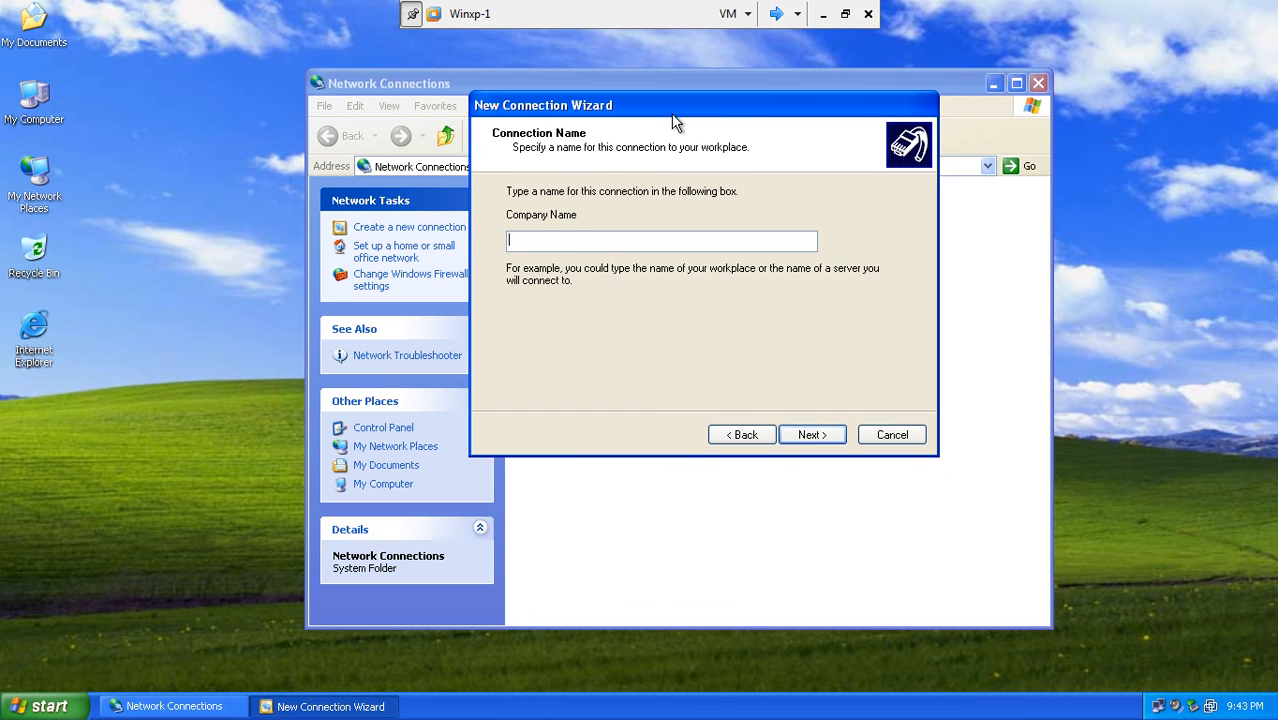
- Name the connection 'main office' with VPN server 192.168.10.1 and reach the completion page
{"action": "left_click_drag", "start_coordinate": [671, 110], "coordinate": [672, 132]}
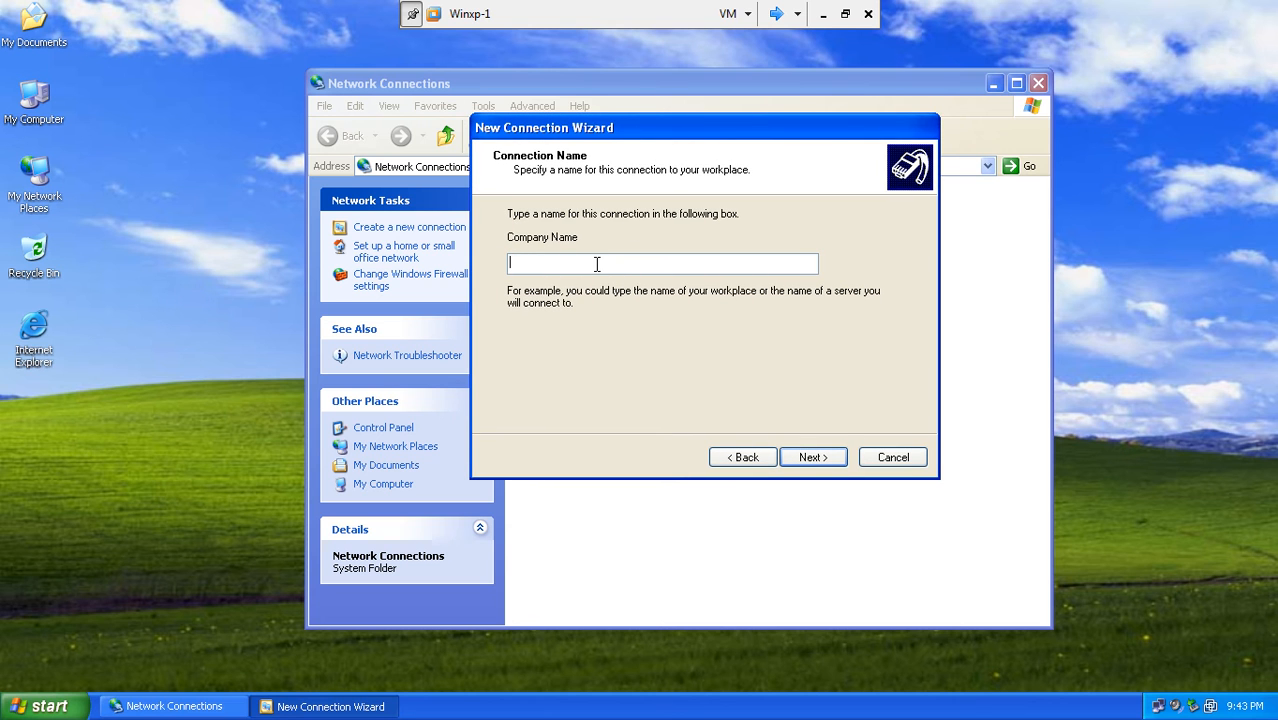
{"action": "type", "text": "main office"}
{"action": "left_click", "coordinate": [816, 457]}
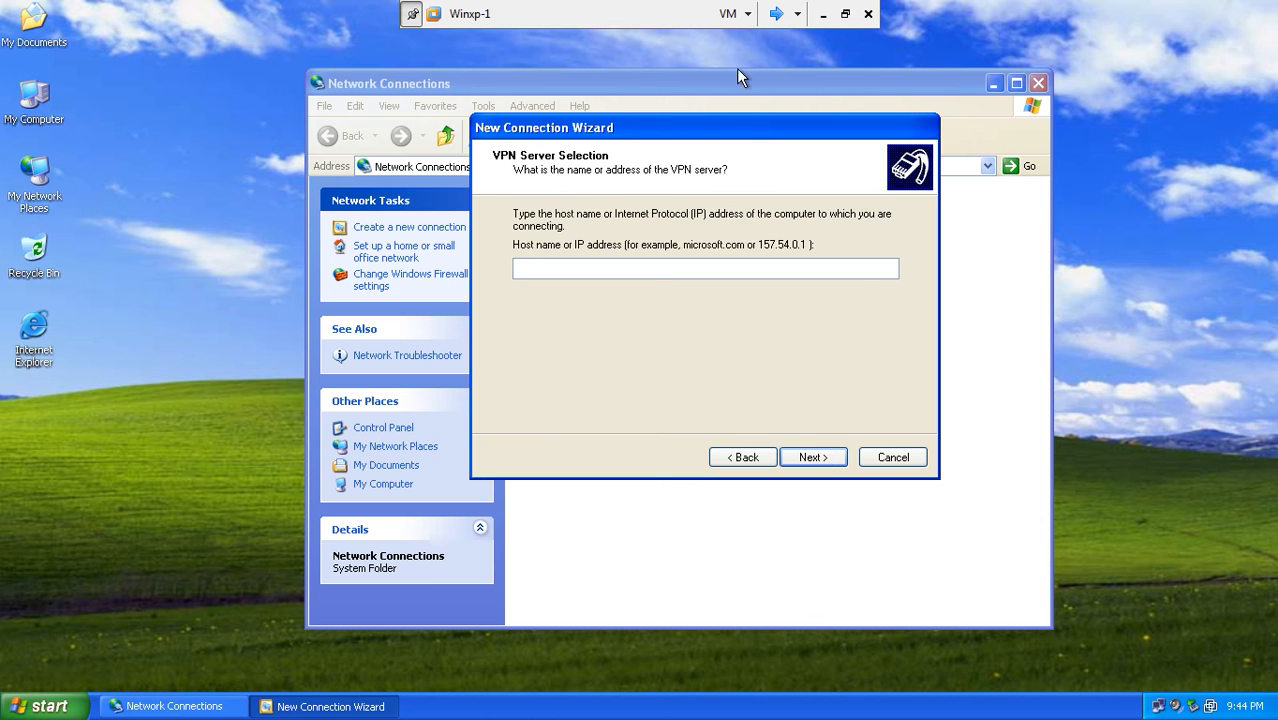
{"action": "left_click_drag", "start_coordinate": [756, 121], "coordinate": [690, 171]}
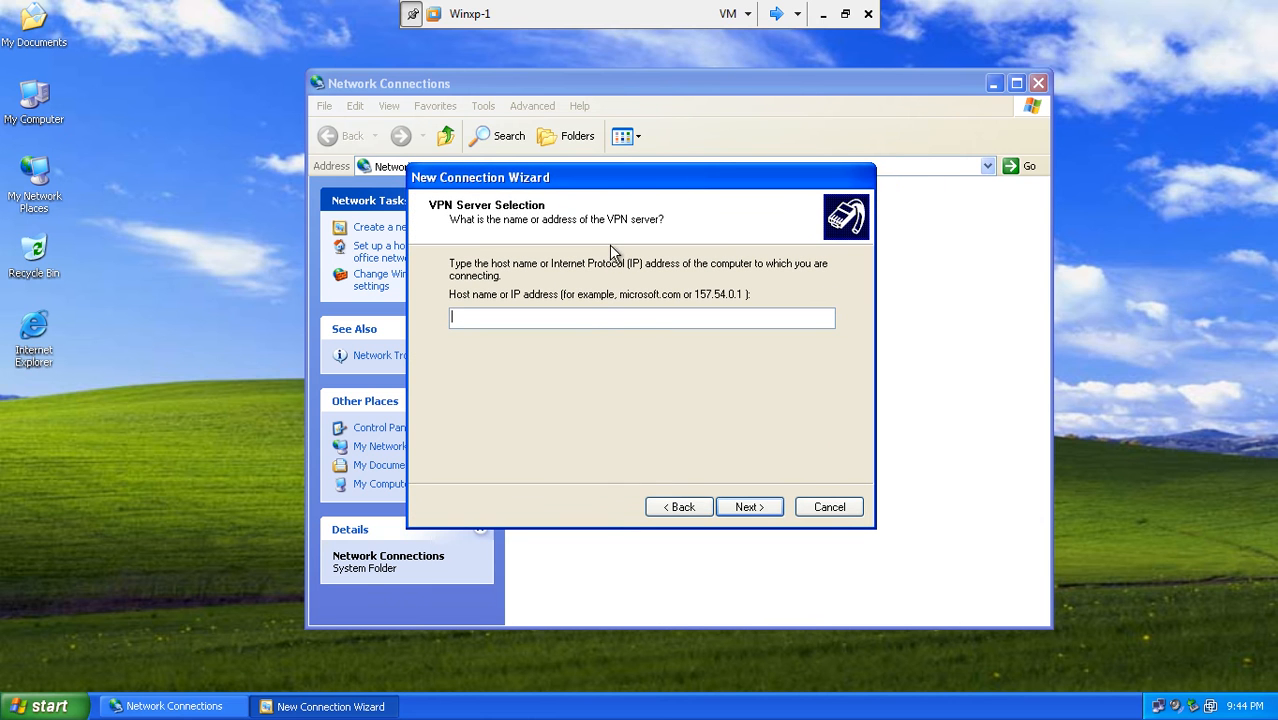
{"action": "left_click", "coordinate": [569, 319]}
{"action": "type", "text": "192.168.10.1"}
{"action": "left_click", "coordinate": [823, 14]}
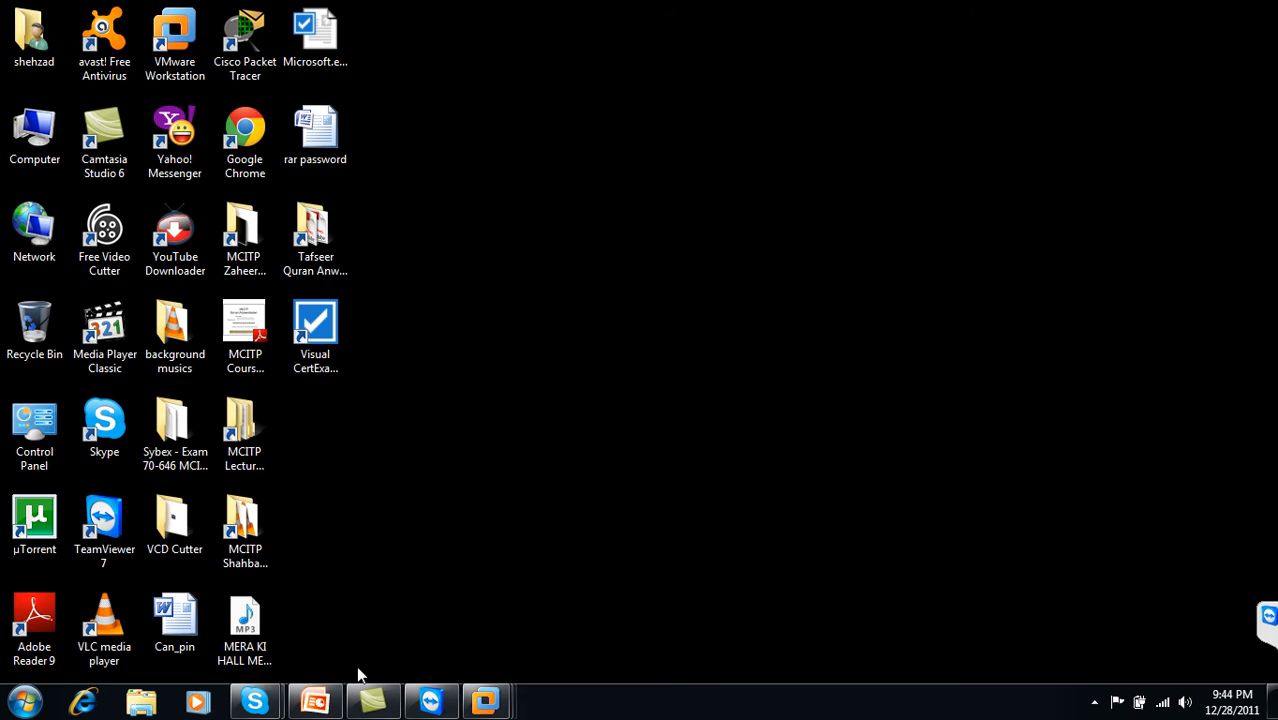
{"action": "left_click", "coordinate": [315, 701]}
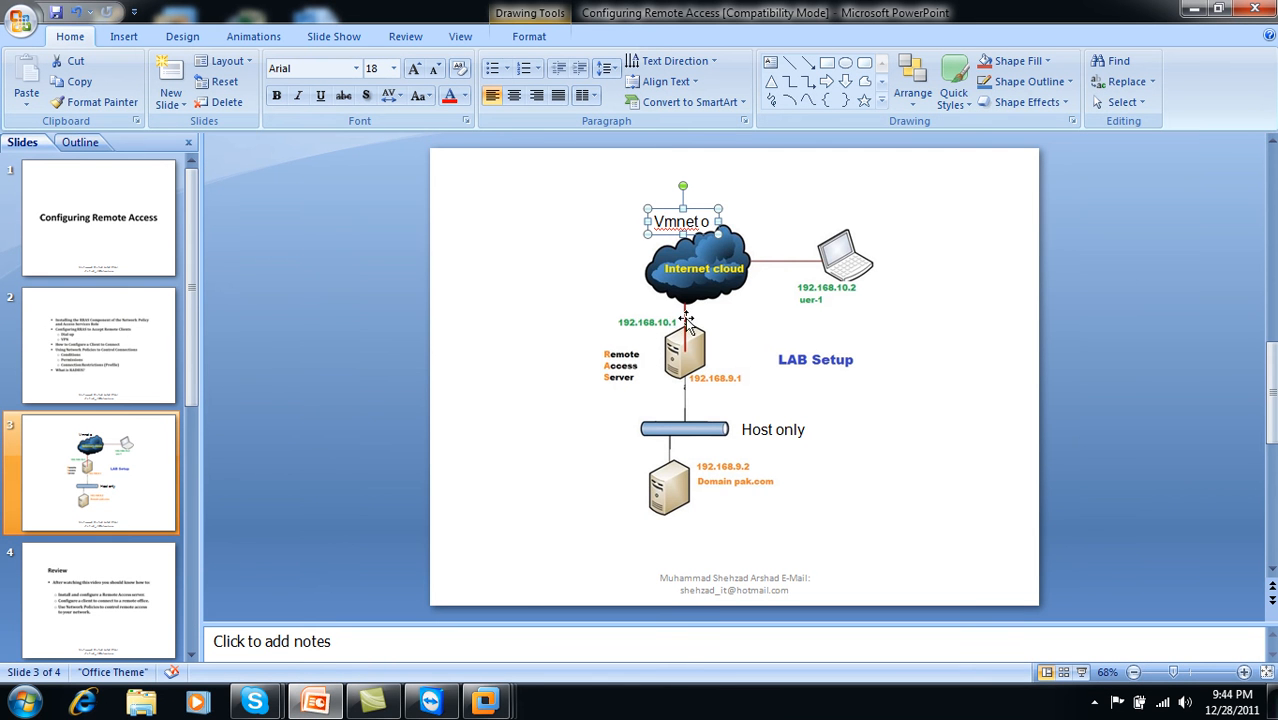
{"action": "left_click", "coordinate": [1193, 9]}
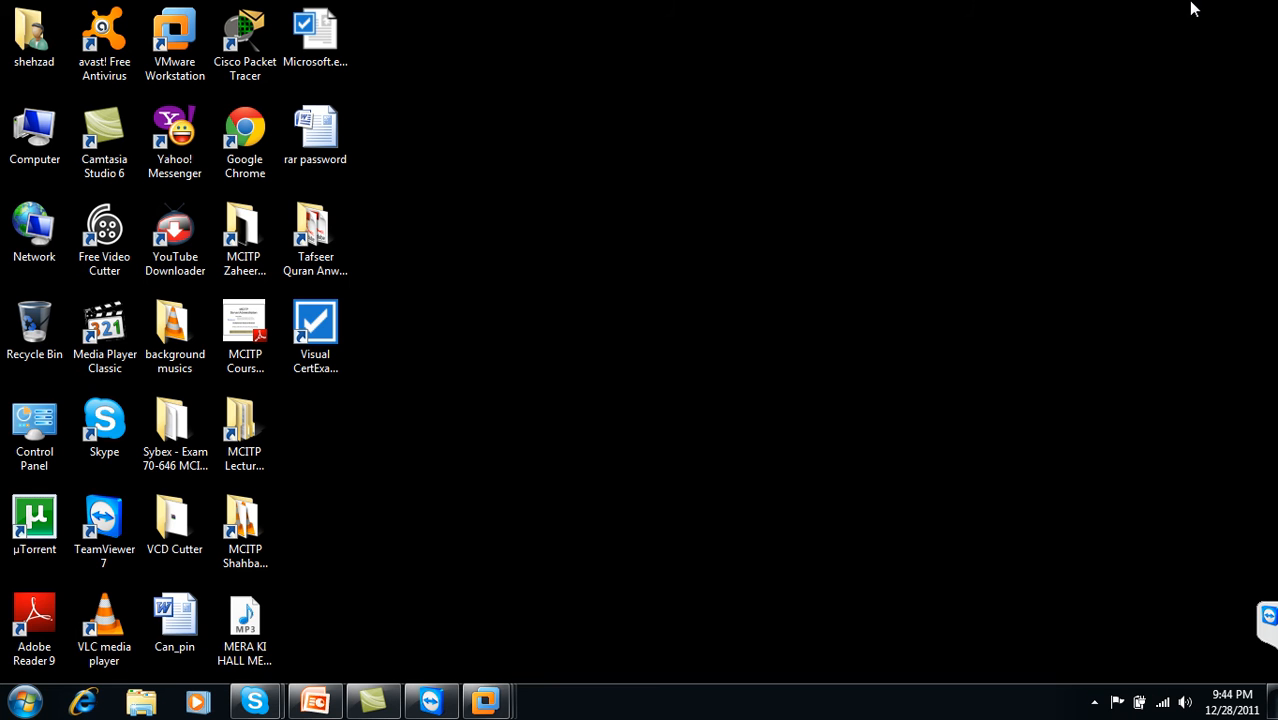
{"action": "mouse_move", "coordinate": [499, 704]}
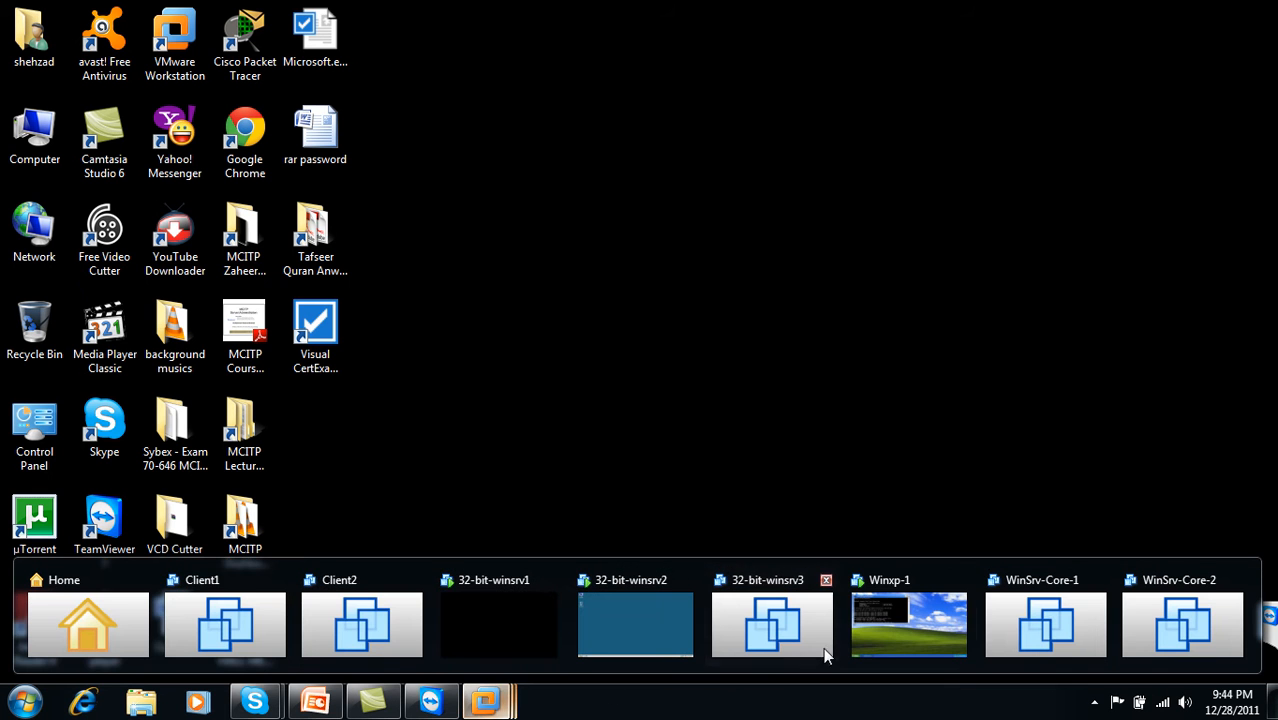
{"action": "left_click", "coordinate": [886, 615]}
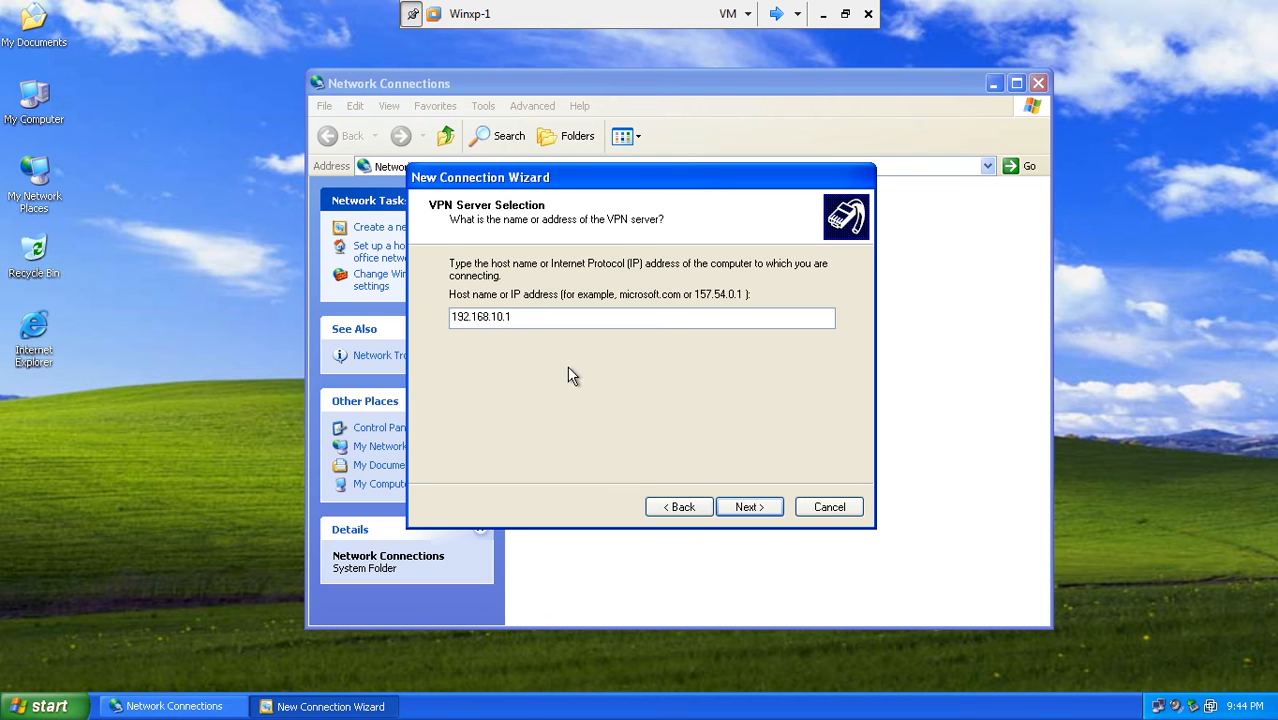
{"action": "left_click", "coordinate": [748, 507]}
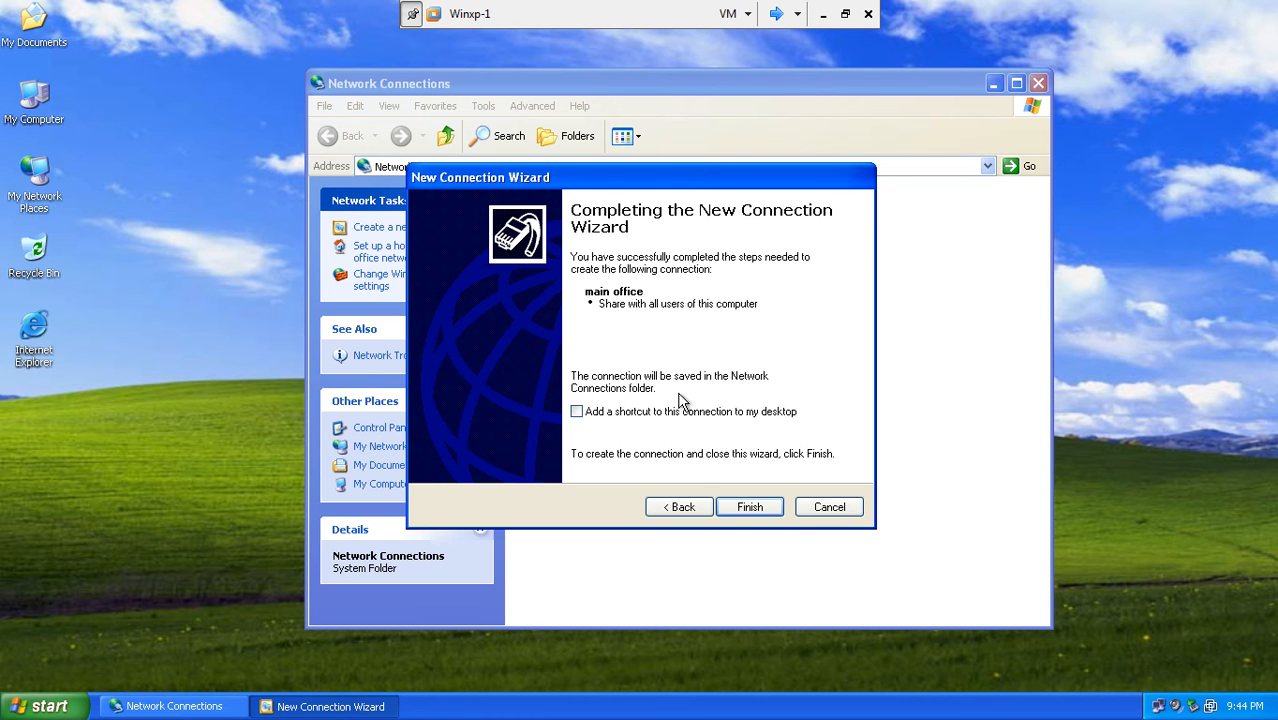
- Finish the main office connection, dial it as administrator, and dismiss the Error 649 failure
{"action": "left_click", "coordinate": [750, 507]}
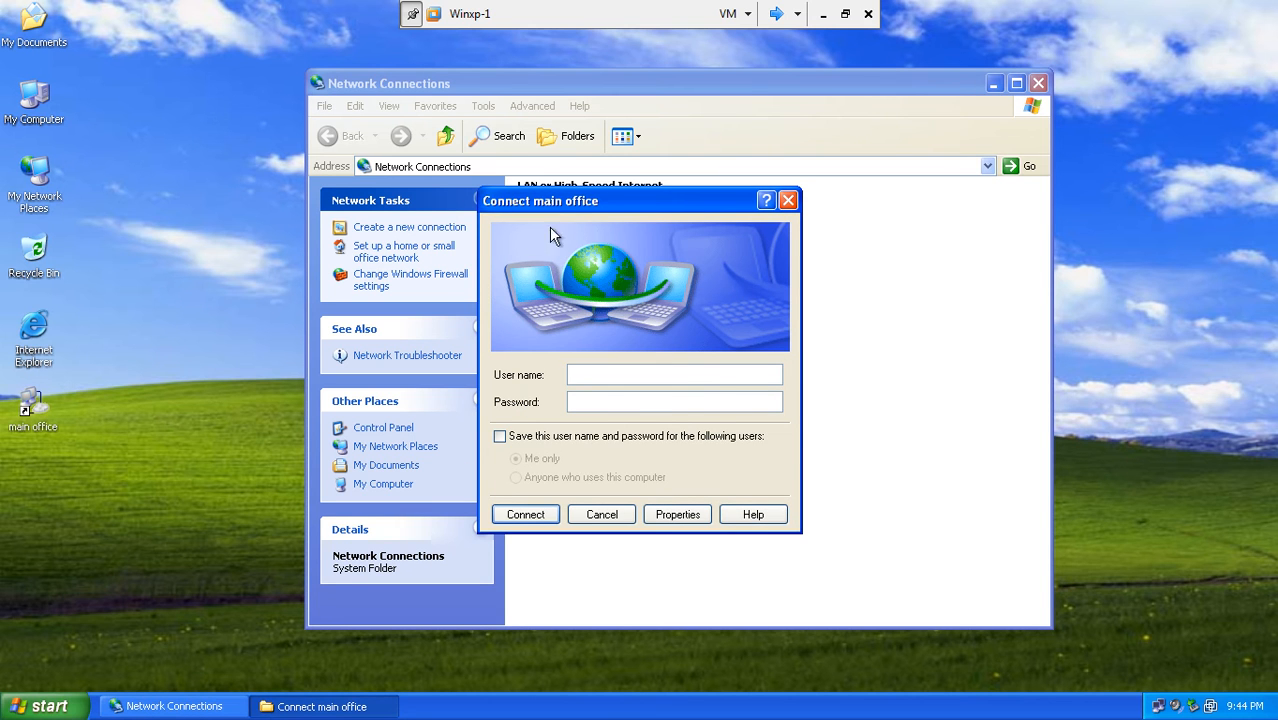
{"action": "left_click_drag", "start_coordinate": [601, 203], "coordinate": [672, 237]}
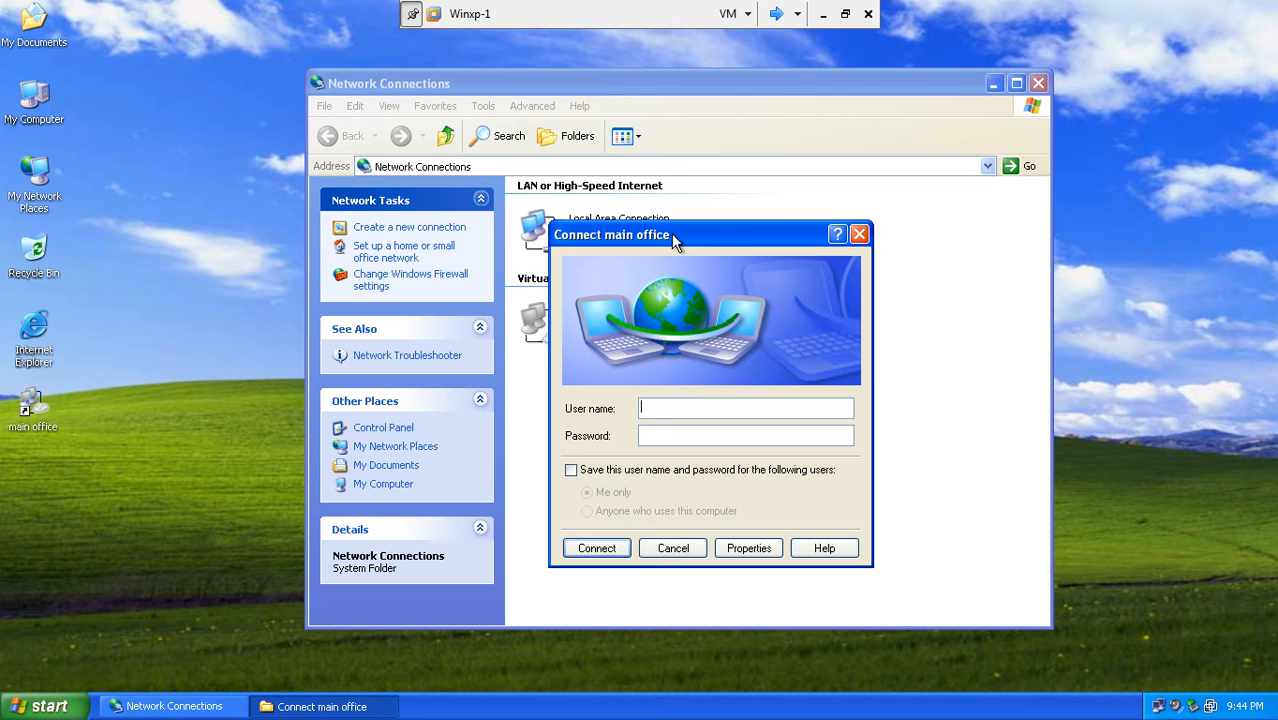
{"action": "type", "text": "administrator*******"}
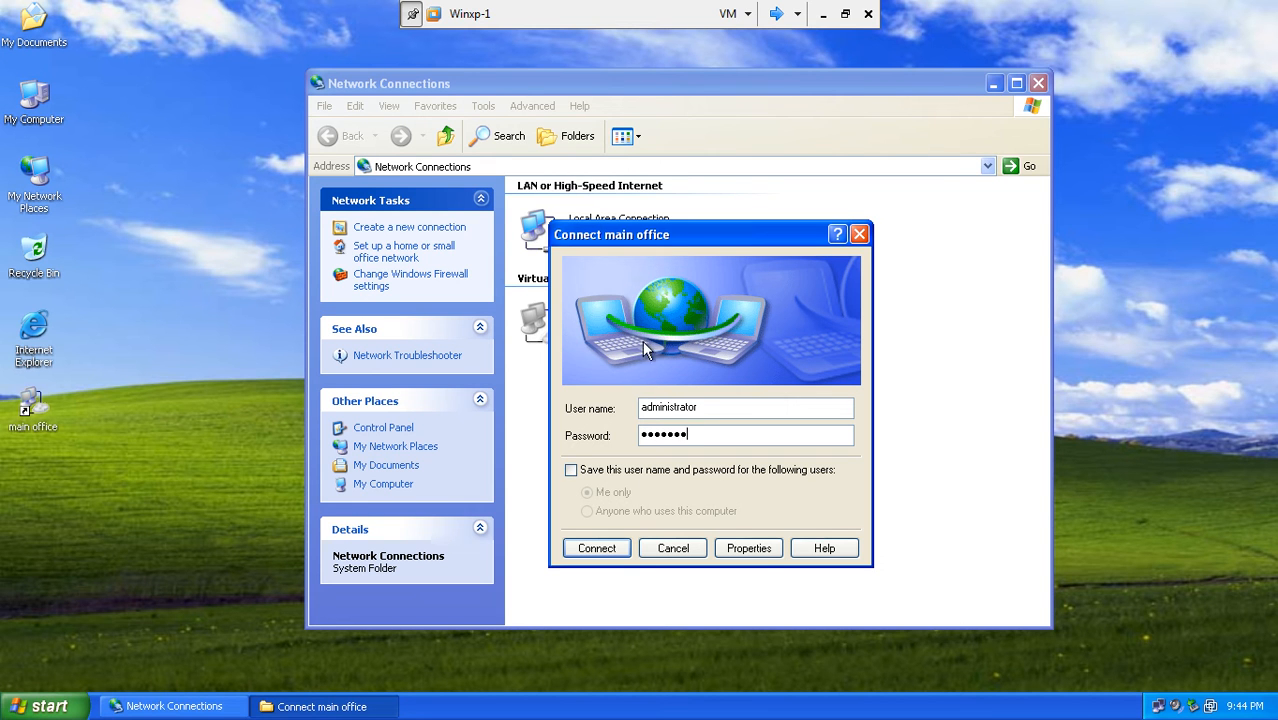
{"action": "left_click", "coordinate": [610, 548]}
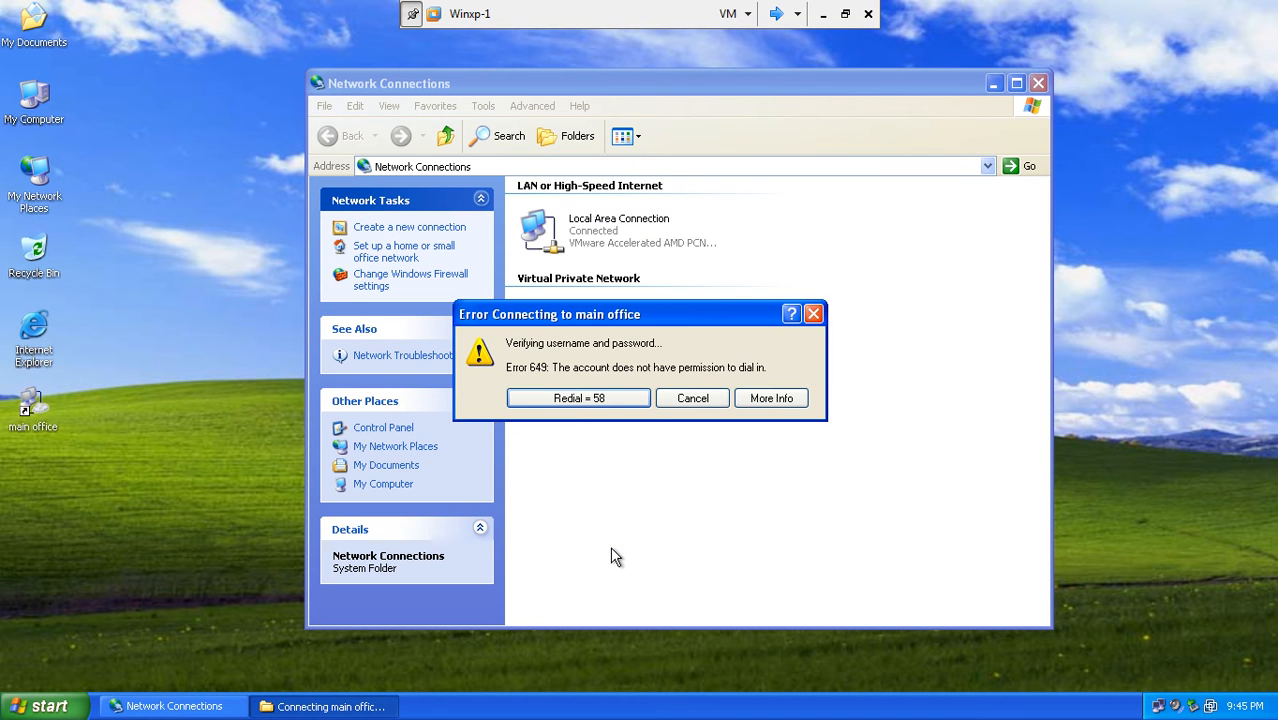
{"action": "left_click", "coordinate": [692, 398]}
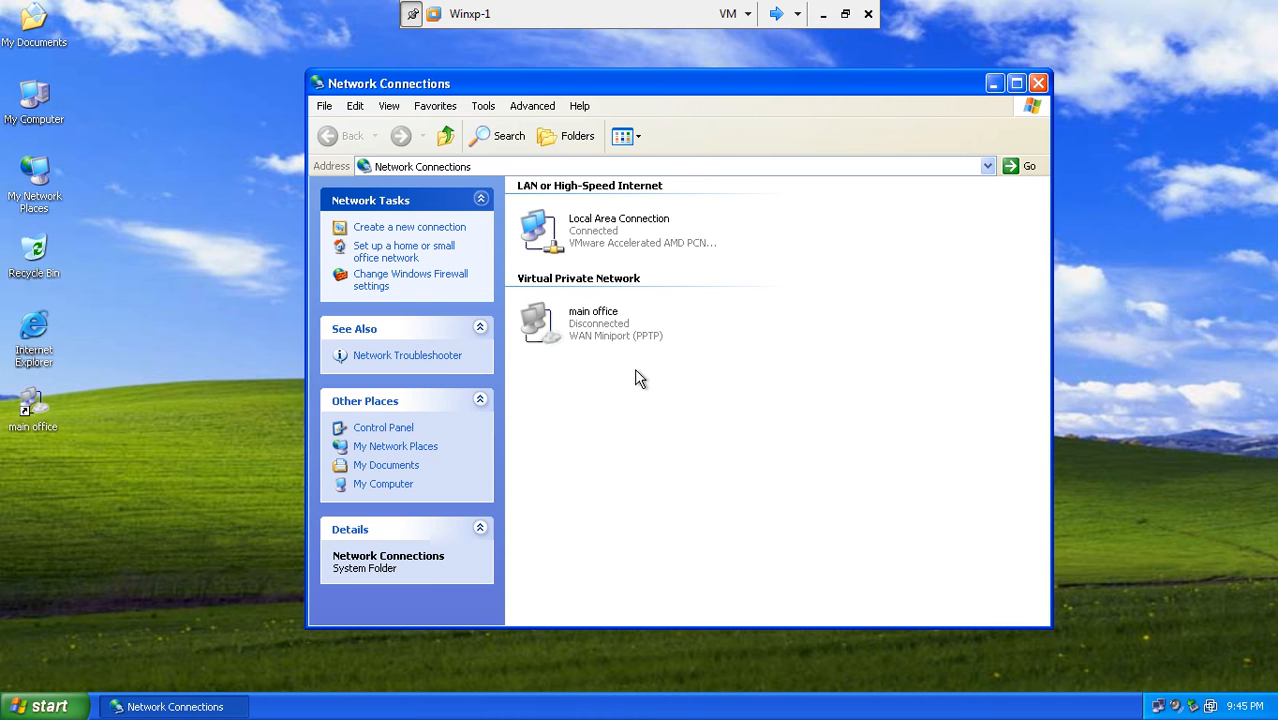
- Review main office's Options, keeping idle hang-up at never and Windows logon domain off
{"action": "right_click", "coordinate": [590, 340]}
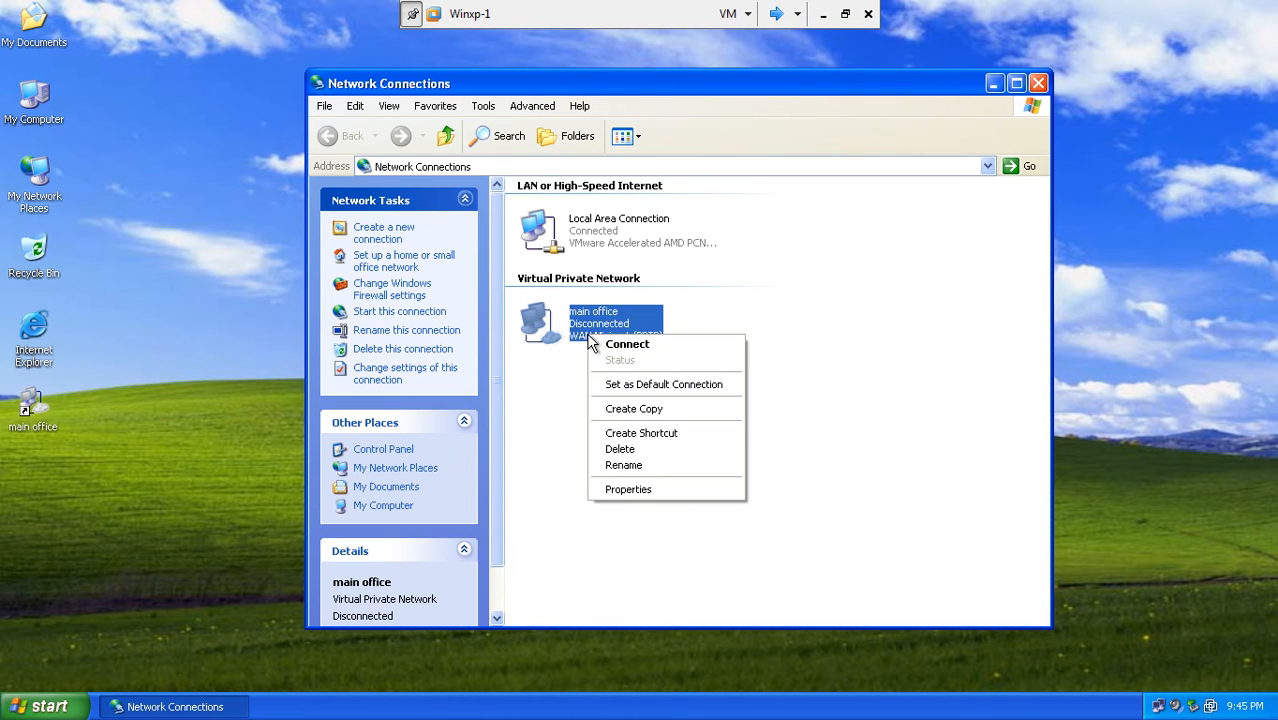
{"action": "left_click", "coordinate": [617, 488]}
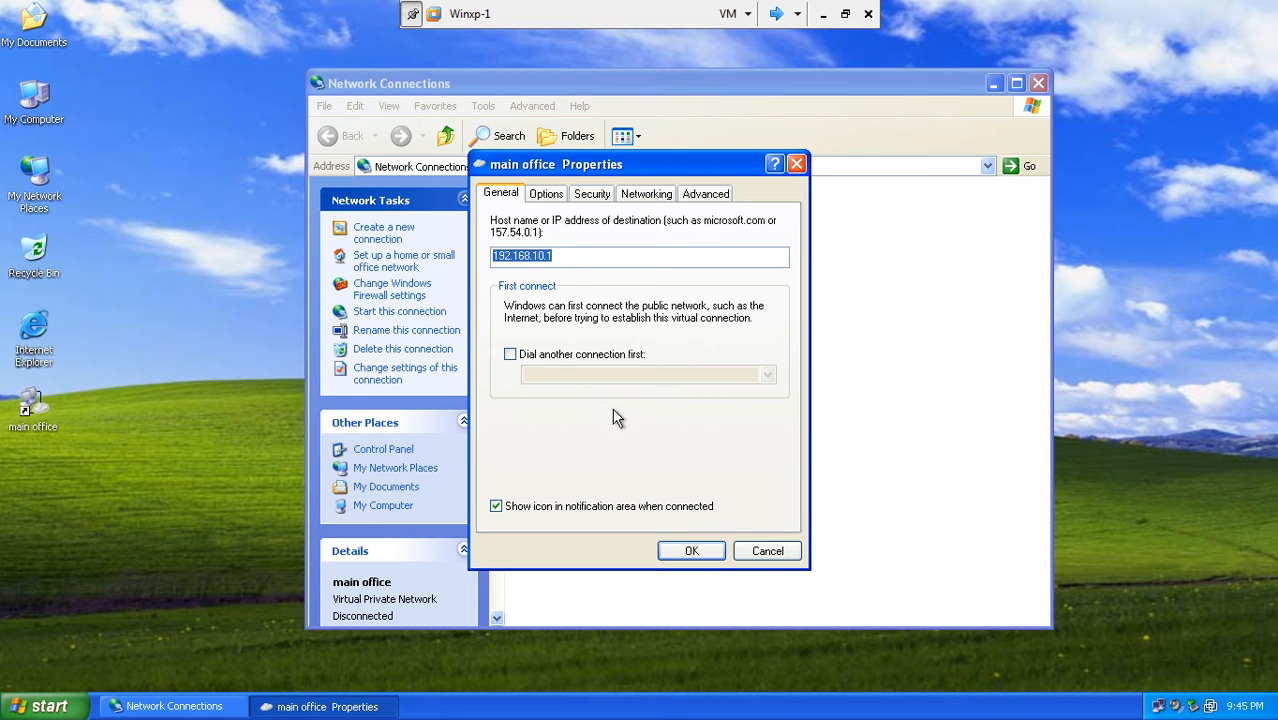
{"action": "left_click", "coordinate": [548, 197]}
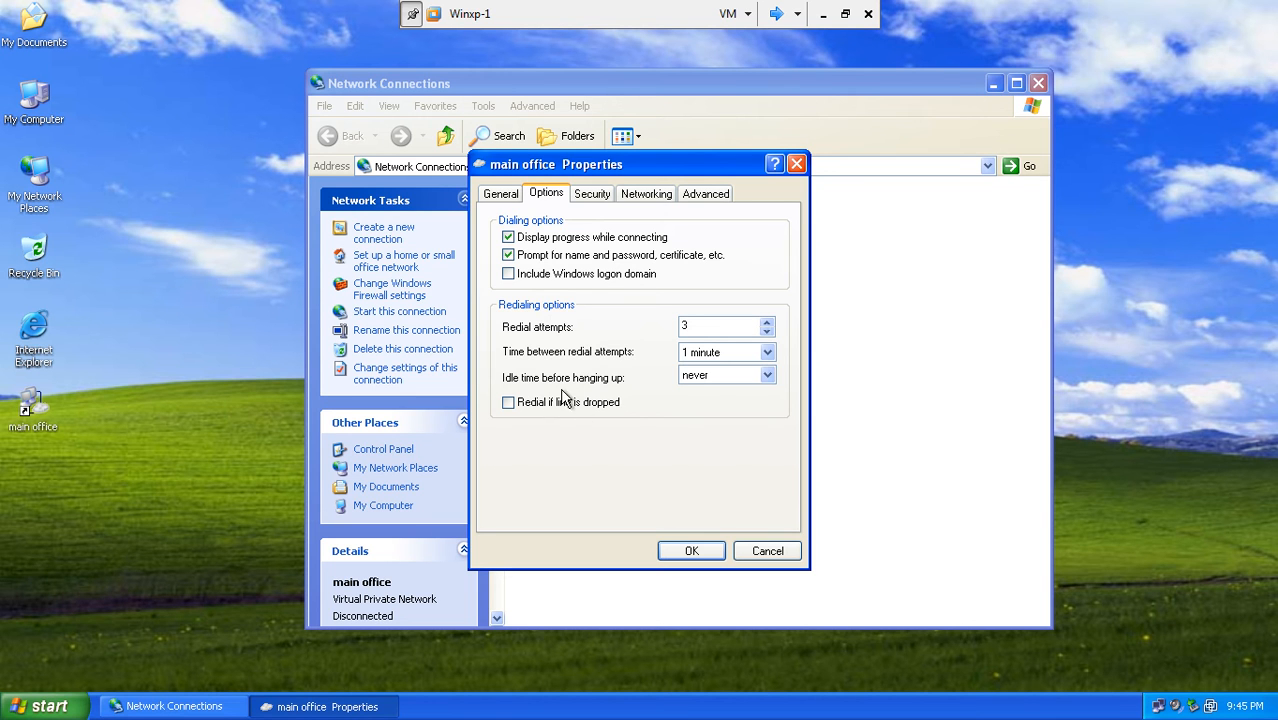
{"action": "left_click", "coordinate": [735, 377]}
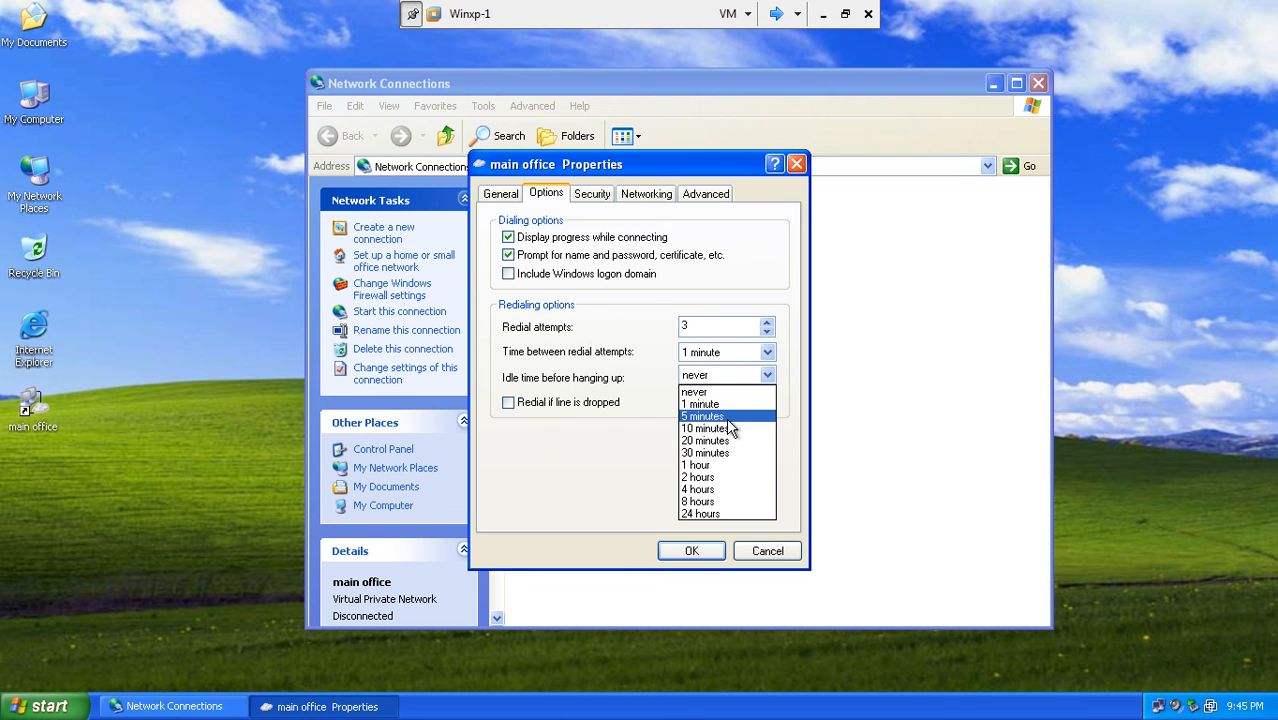
{"action": "left_click", "coordinate": [630, 415]}
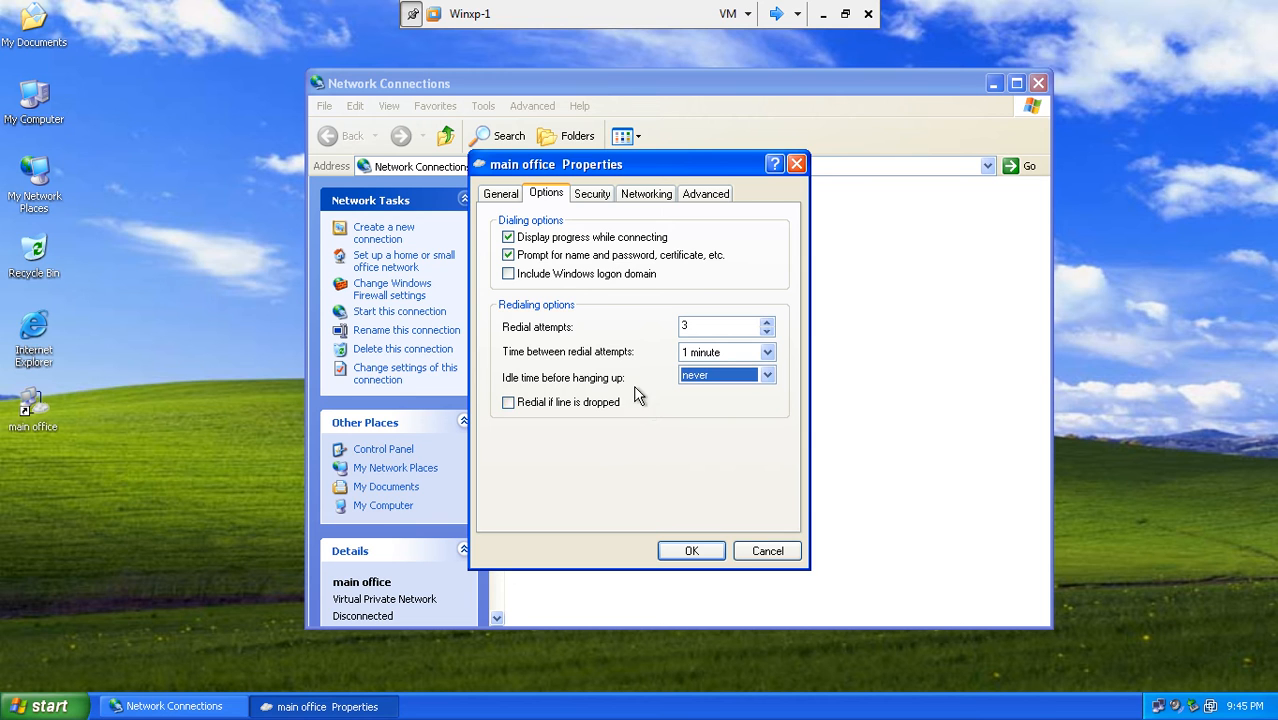
{"action": "left_click", "coordinate": [572, 276]}
{"action": "left_click", "coordinate": [571, 279]}
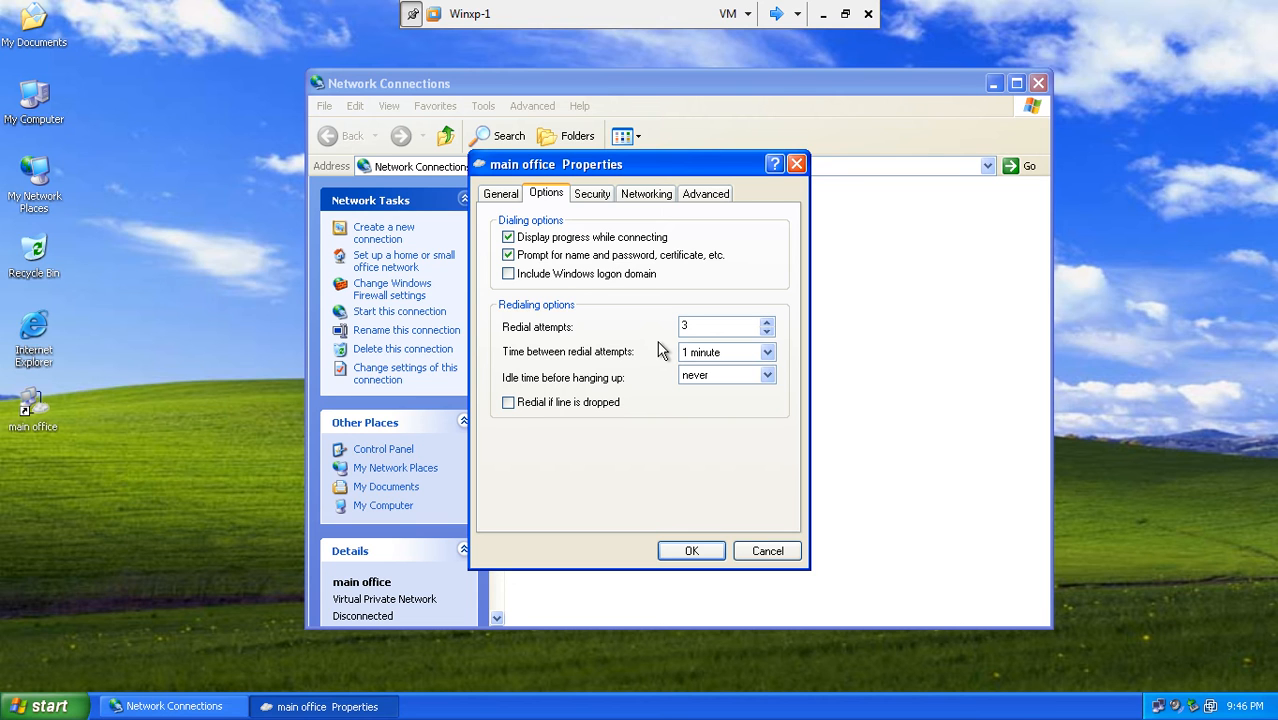
- Switch main office to Advanced (custom settings) security and open its Settings
{"action": "left_click", "coordinate": [592, 197]}
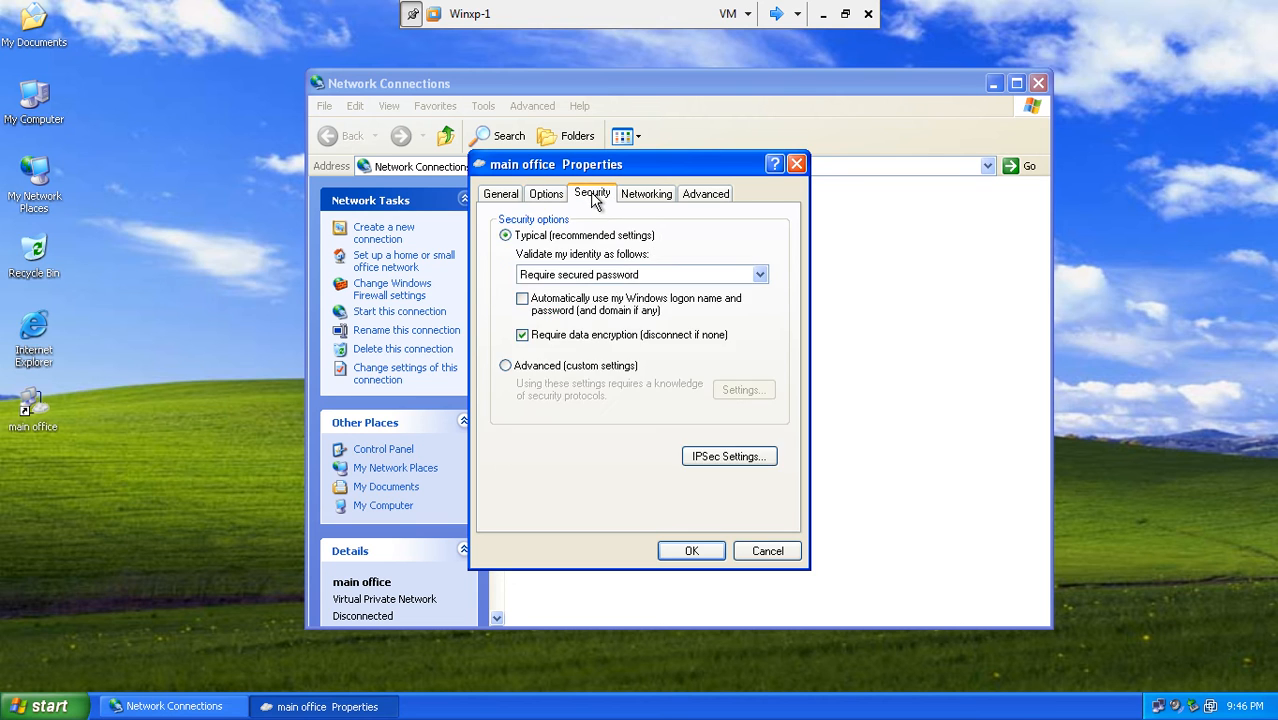
{"action": "left_click", "coordinate": [614, 367]}
{"action": "left_click", "coordinate": [737, 391]}
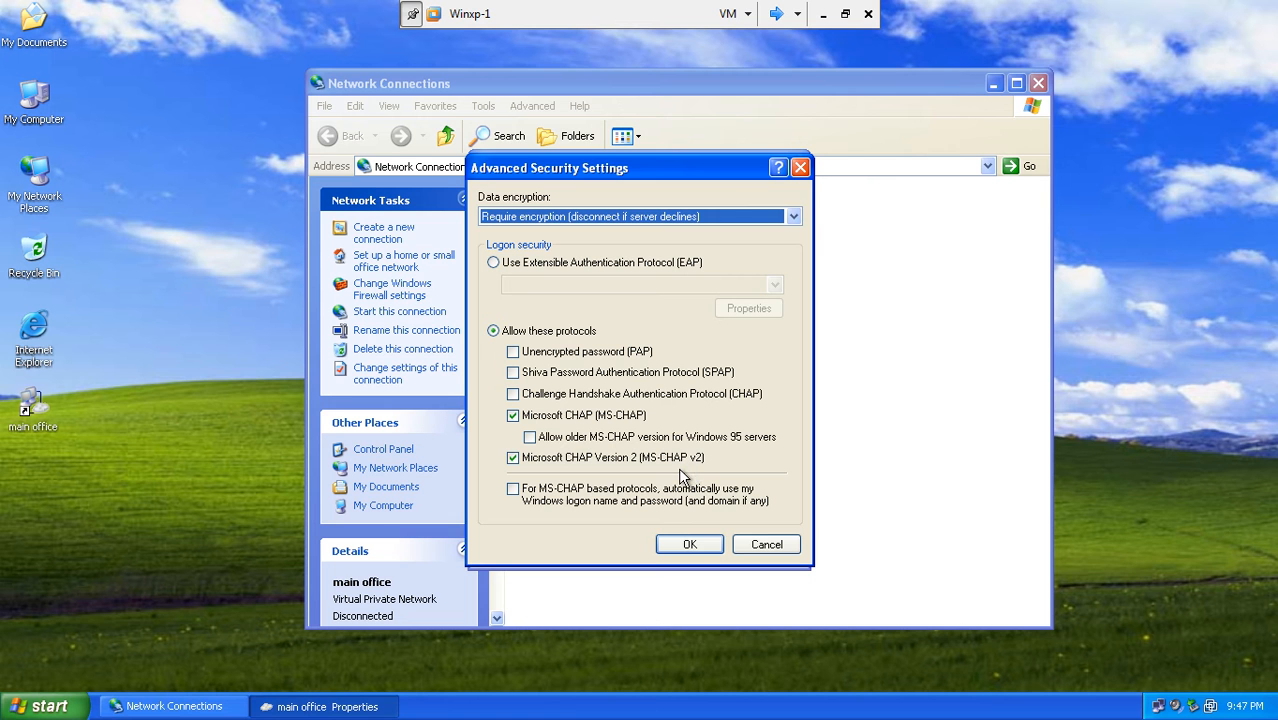
- Cancel Advanced Security Settings and review the main office connection's Networking and Advanced tabs
{"action": "left_click", "coordinate": [766, 546]}
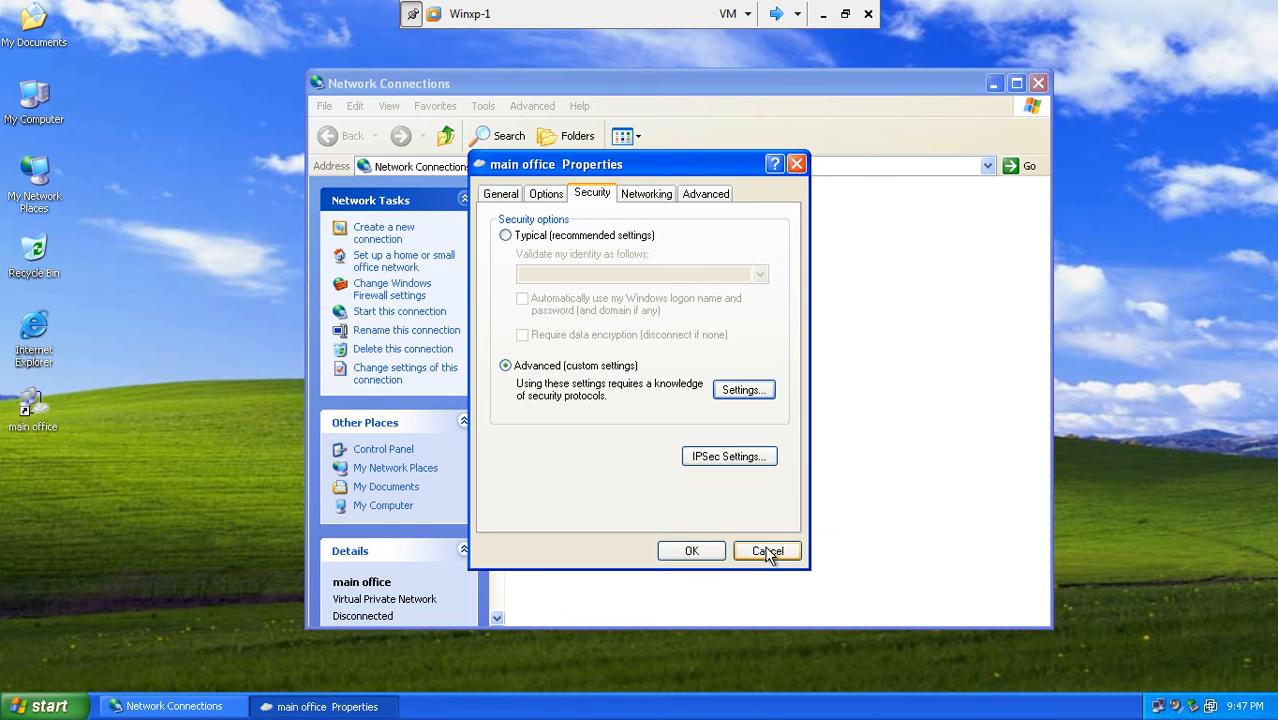
{"action": "left_click", "coordinate": [634, 200]}
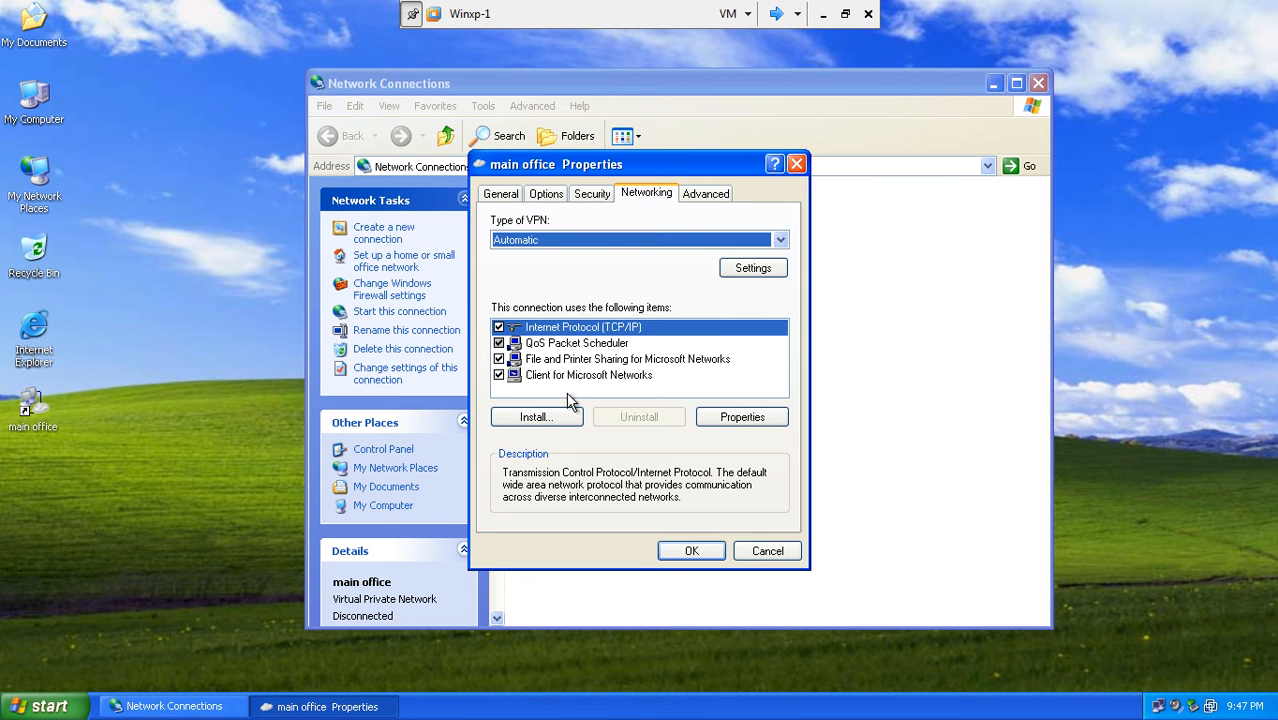
{"action": "left_click", "coordinate": [694, 194]}
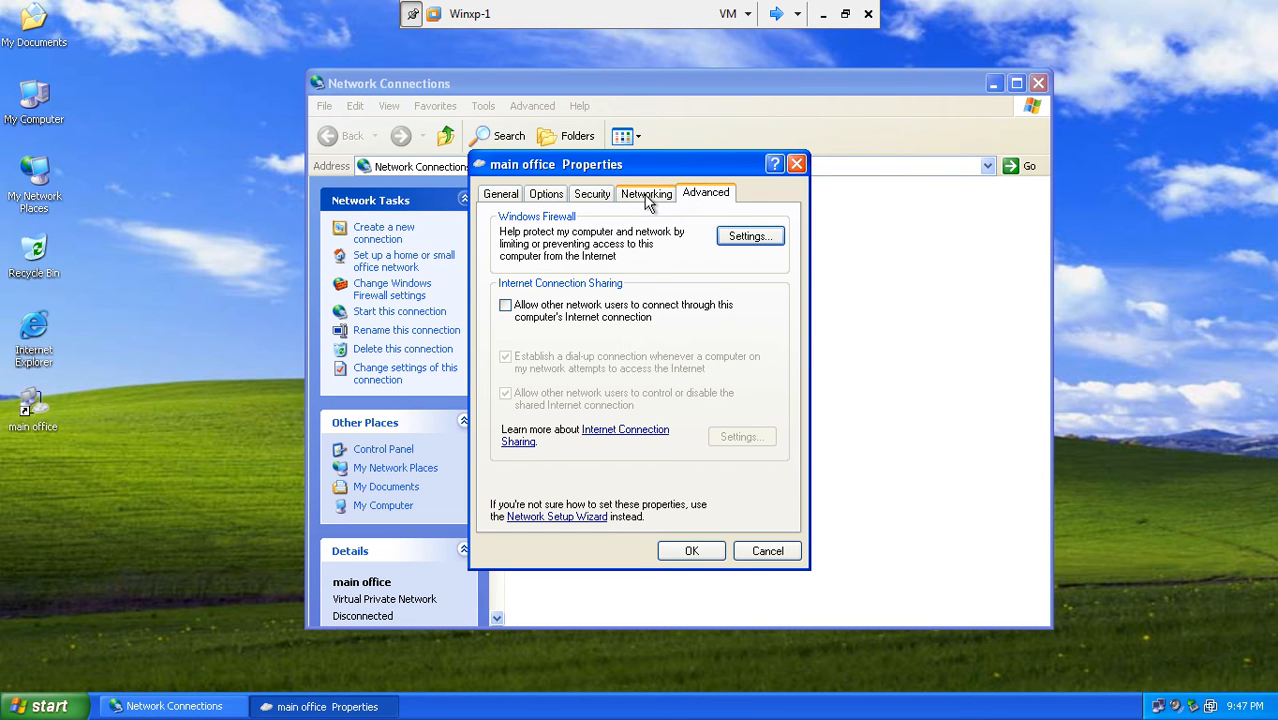
{"action": "left_click", "coordinate": [579, 204]}
- Tick 'Include Windows logon domain' under Options, save main office, and close Network Connections
{"action": "left_click", "coordinate": [553, 197]}
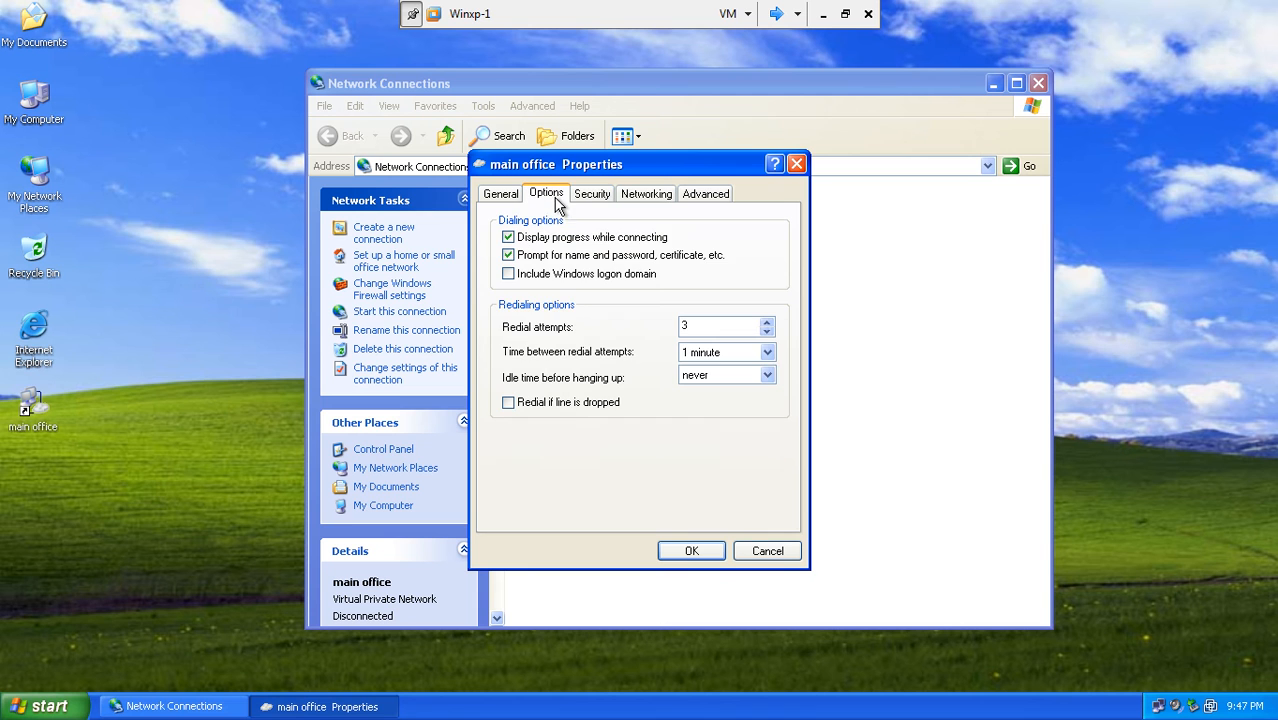
{"action": "left_click", "coordinate": [558, 275]}
{"action": "left_click", "coordinate": [683, 551]}
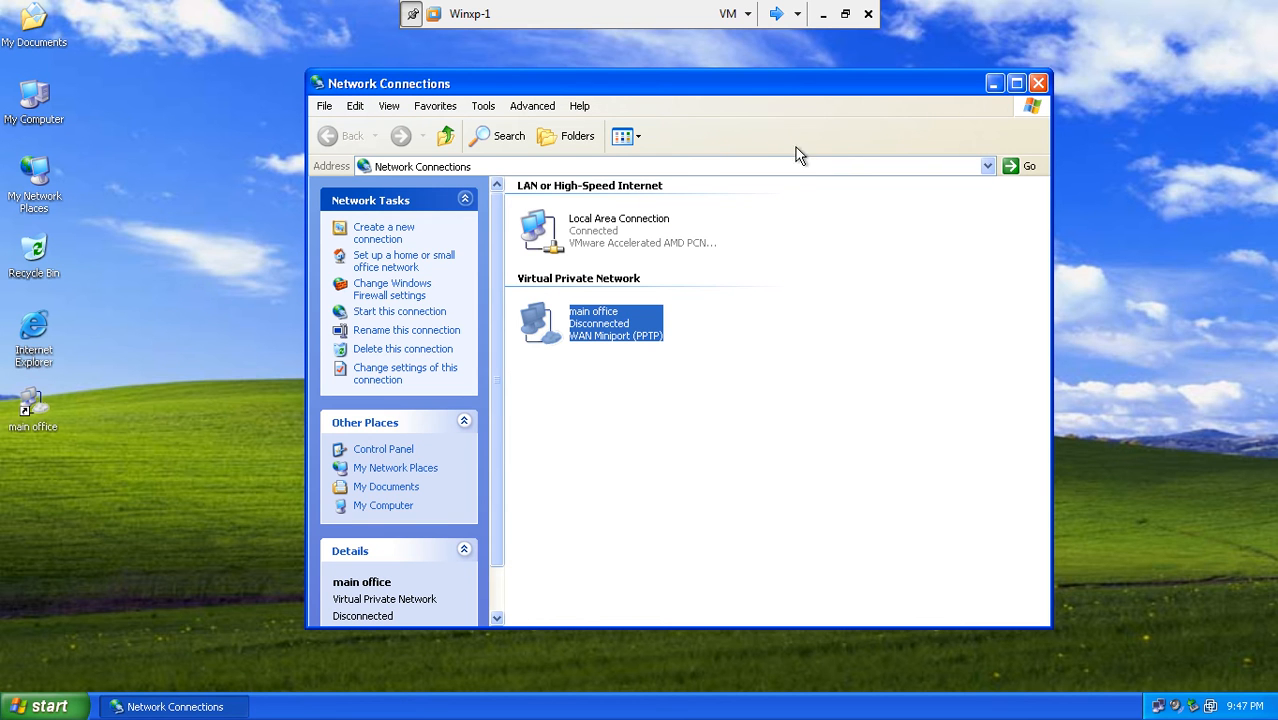
{"action": "left_click", "coordinate": [1039, 84]}
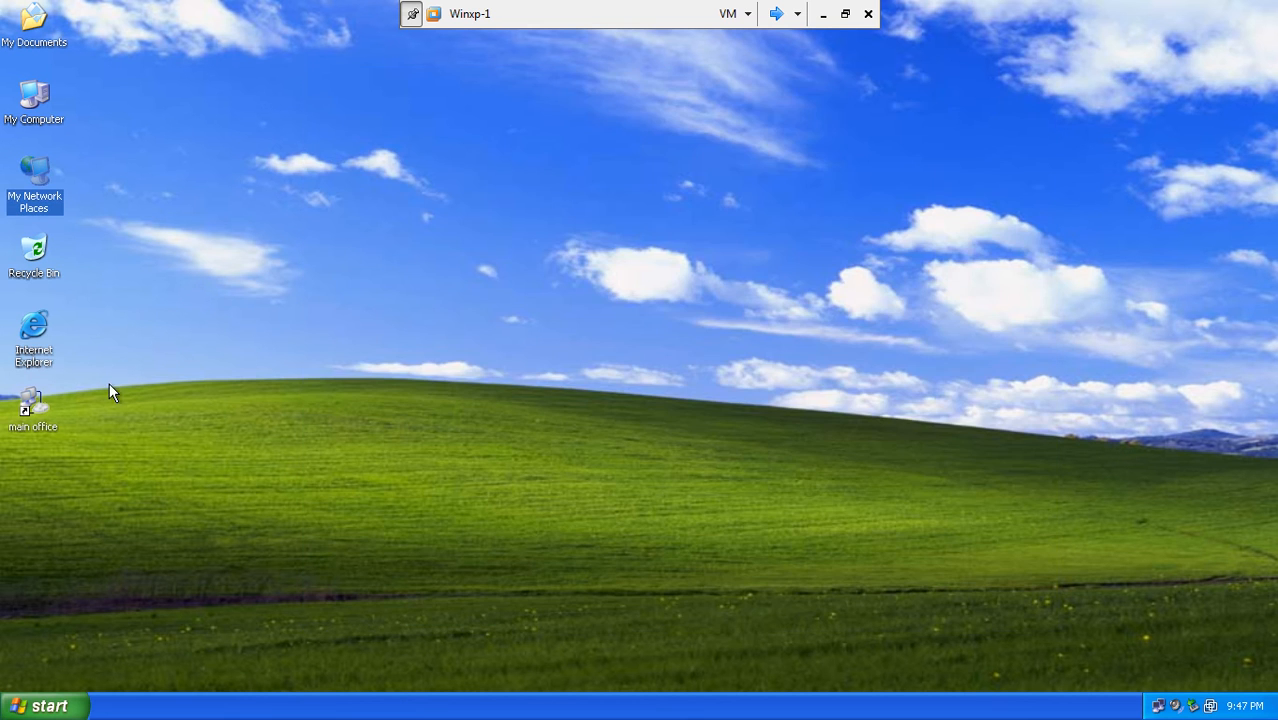
{"action": "left_click", "coordinate": [33, 405]}
{"action": "left_click", "coordinate": [156, 440]}
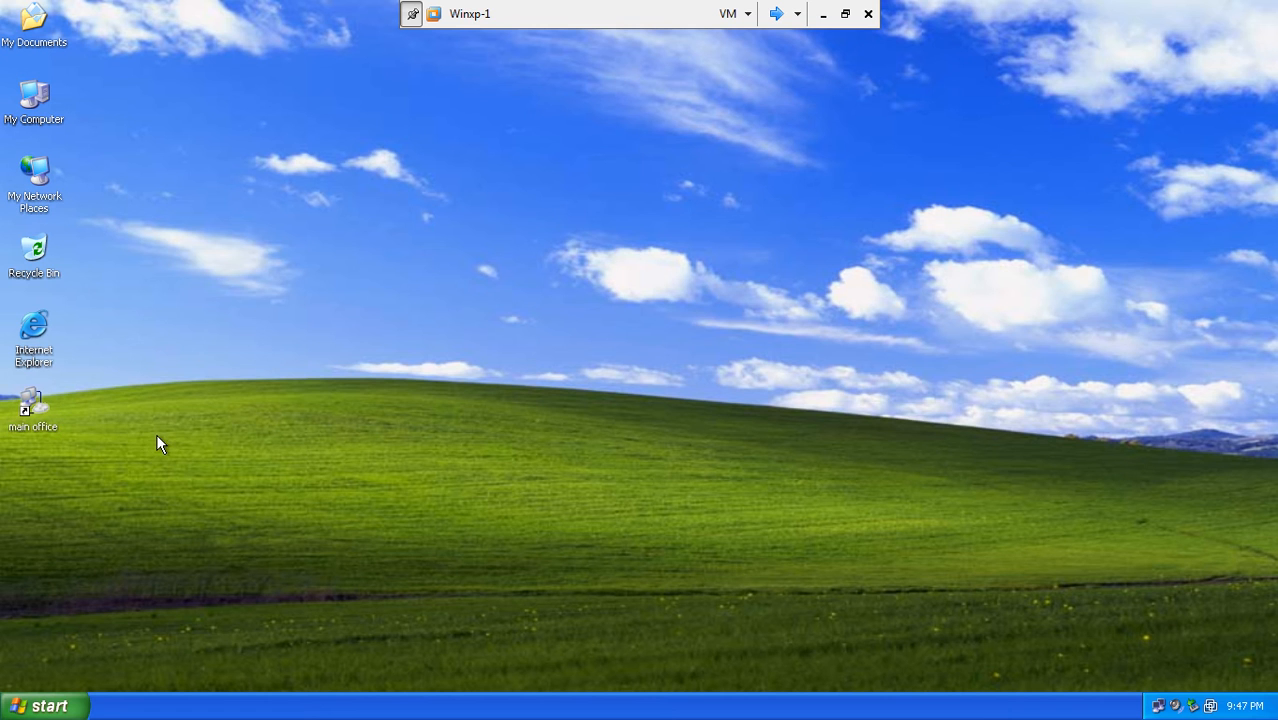
{"action": "double_click", "coordinate": [33, 405]}
{"action": "left_click", "coordinate": [597, 413]}
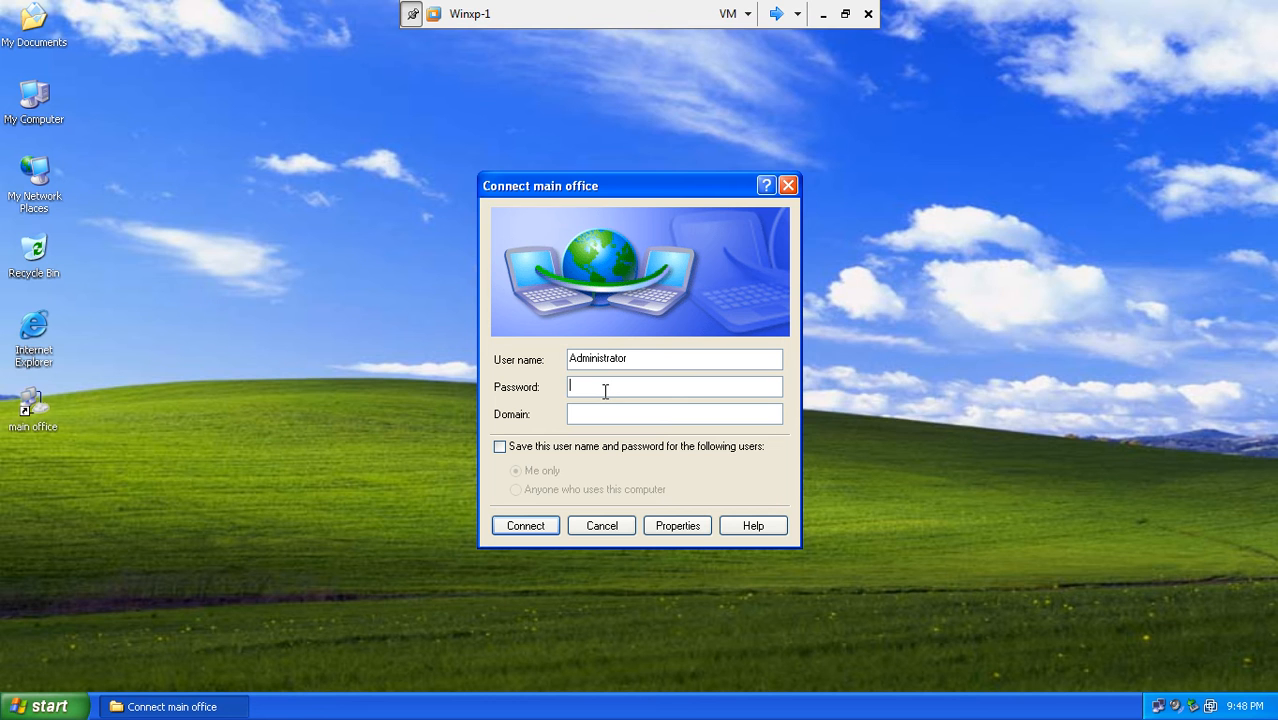
{"action": "type", "text": "*******"}
{"action": "type", "text": "PAK"}
{"action": "left_click", "coordinate": [500, 447]}
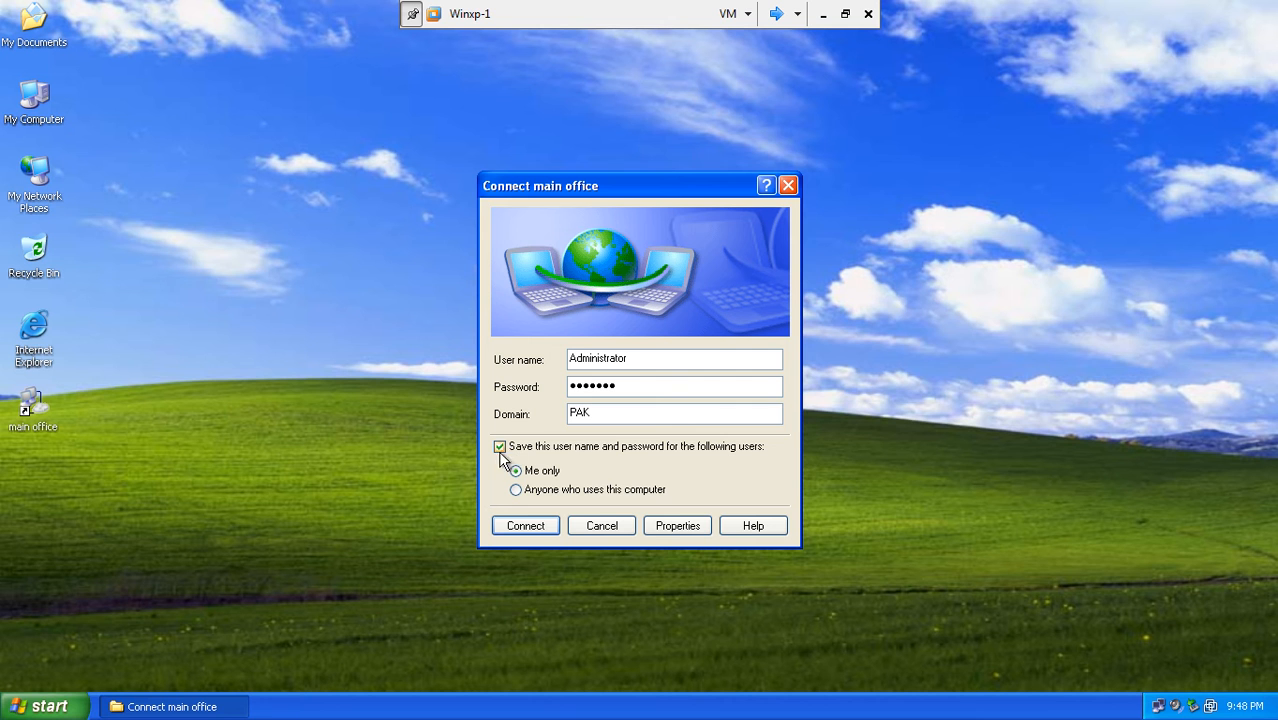
{"action": "left_click", "coordinate": [530, 532]}
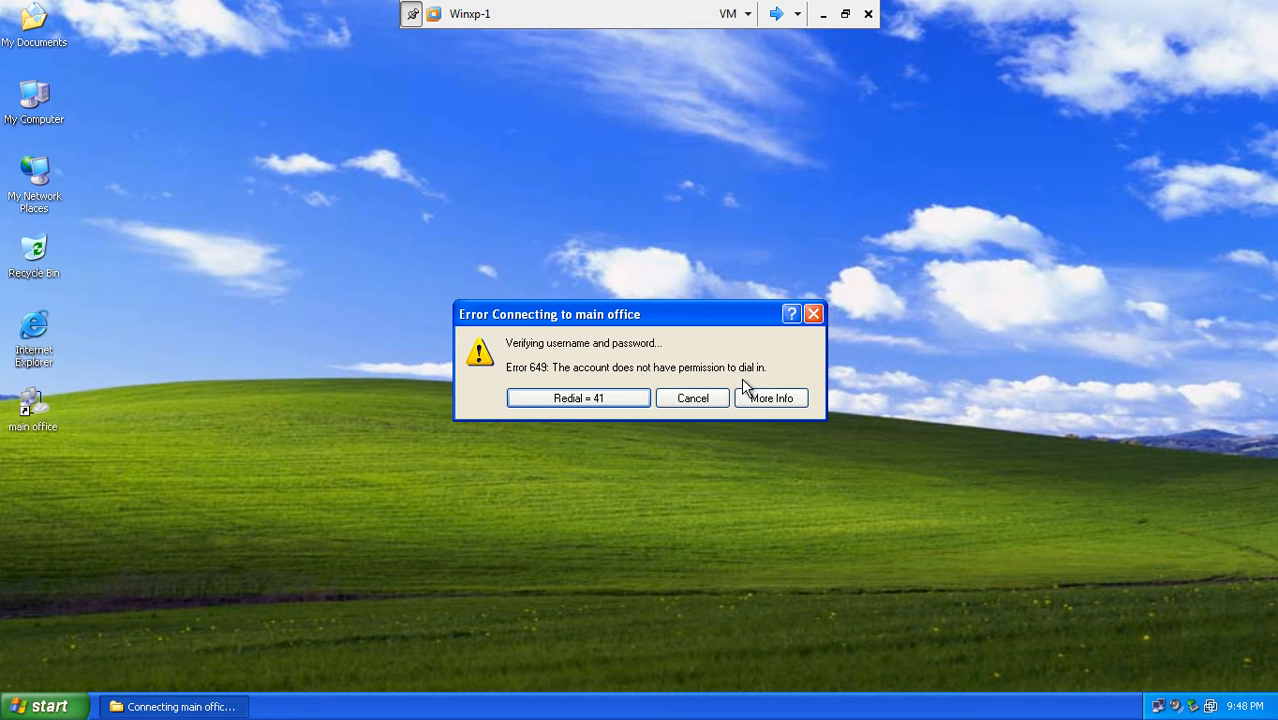
{"action": "left_click", "coordinate": [671, 398]}
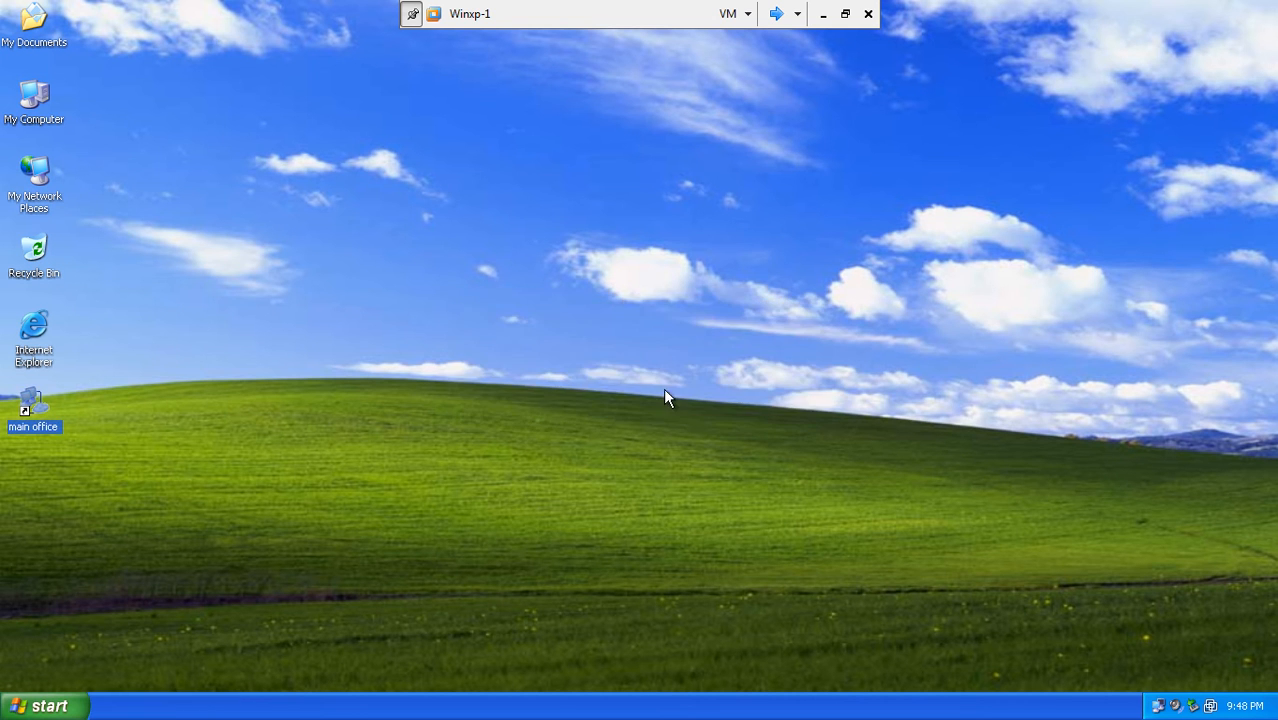
- Cycle the VMs to 32-bit-winsrv2 and log on with the administrator password
{"action": "left_click", "coordinate": [776, 14]}
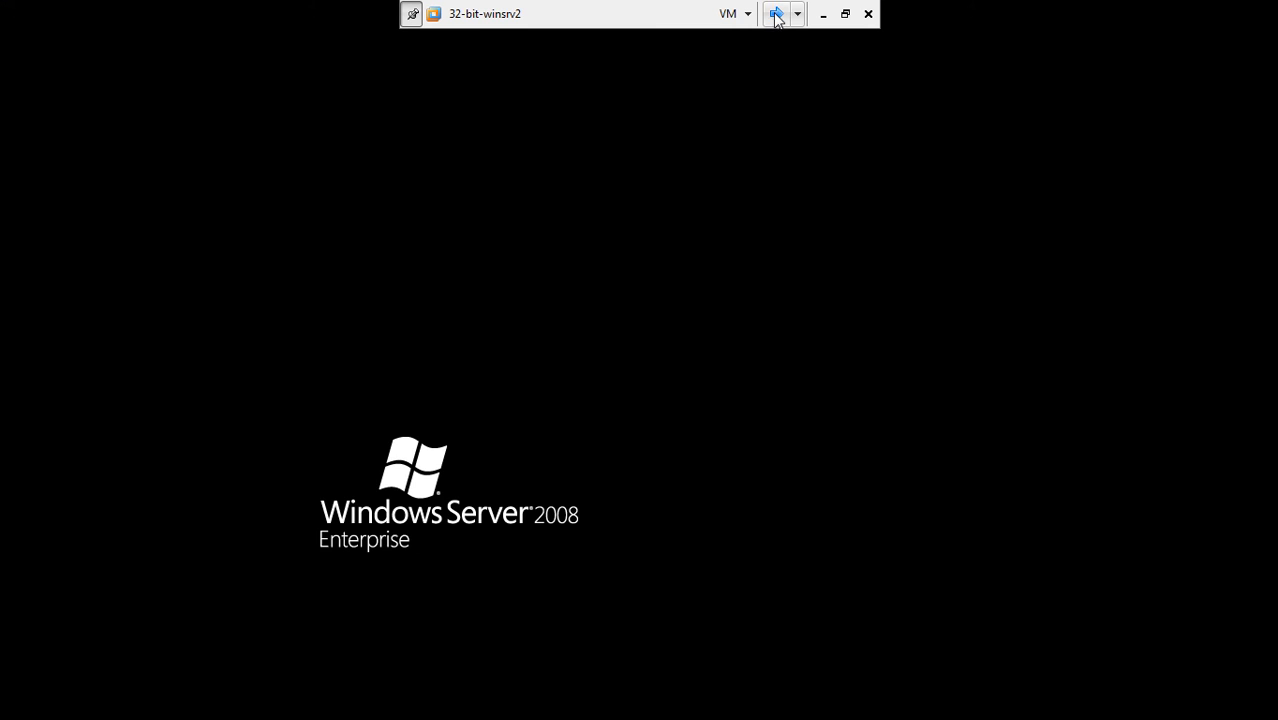
{"action": "left_click", "coordinate": [776, 14]}
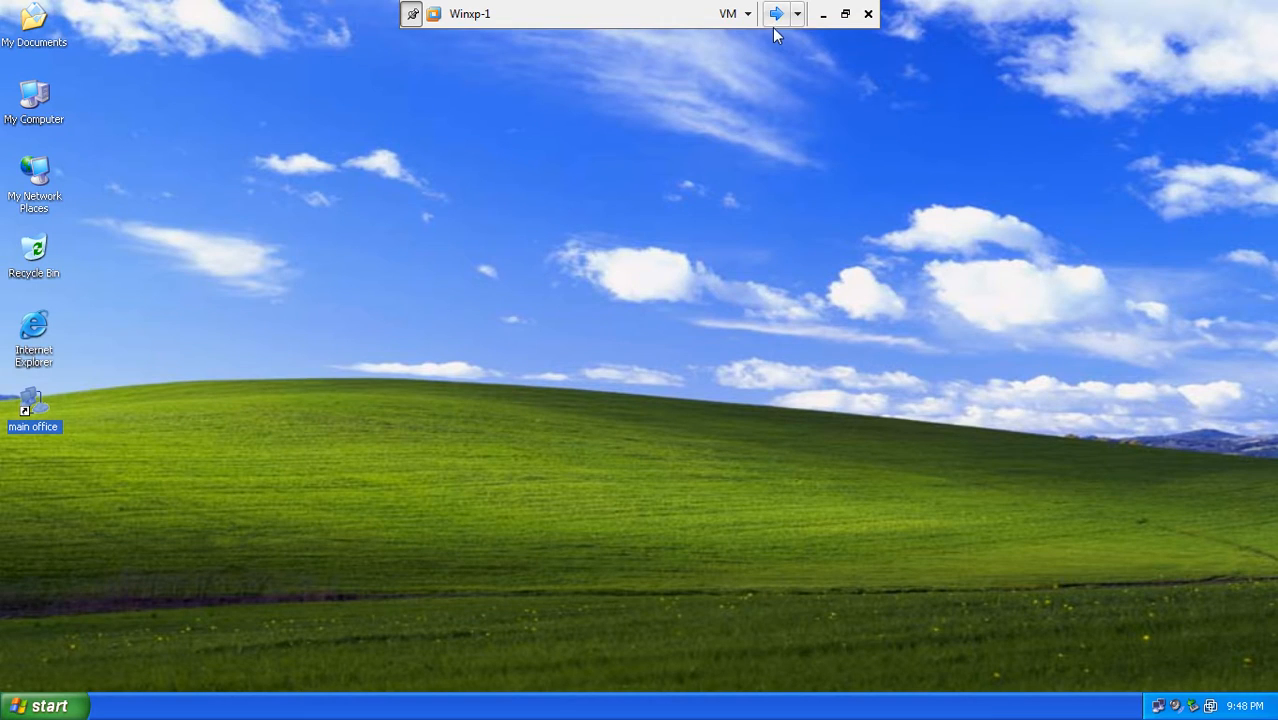
{"action": "left_click", "coordinate": [776, 16]}
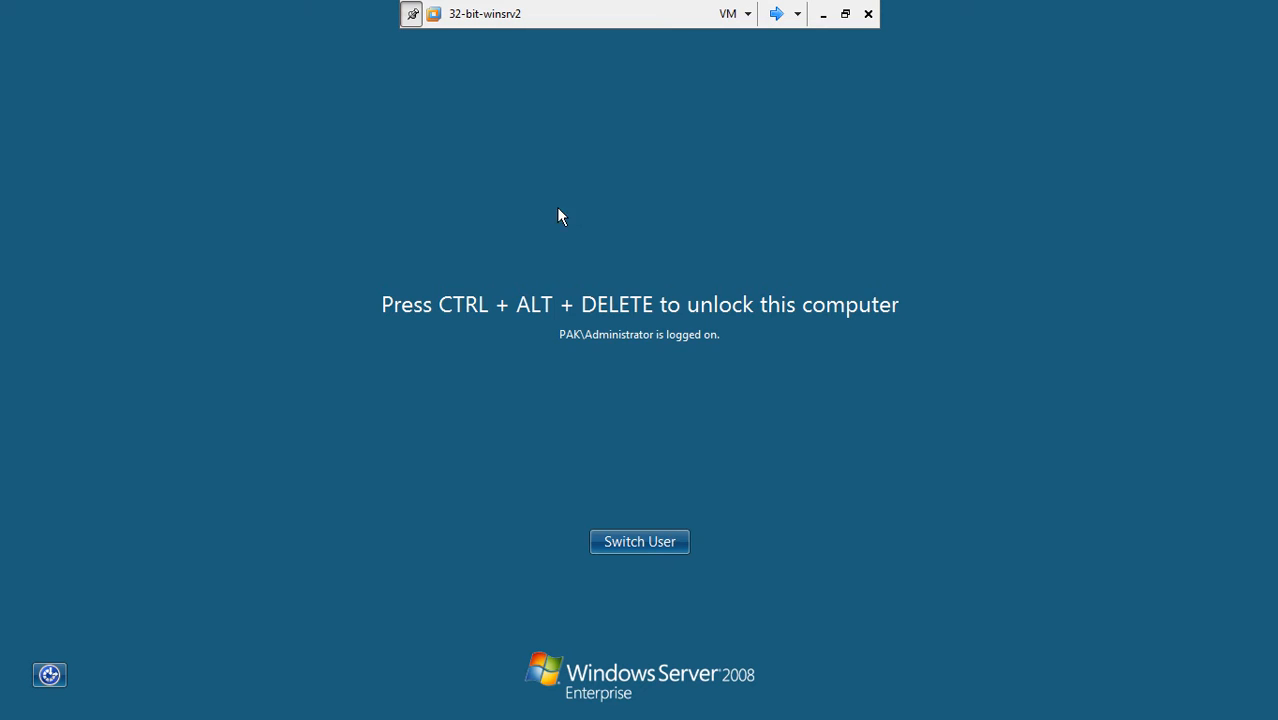
{"action": "key", "text": "ctrl+alt+Delete"}
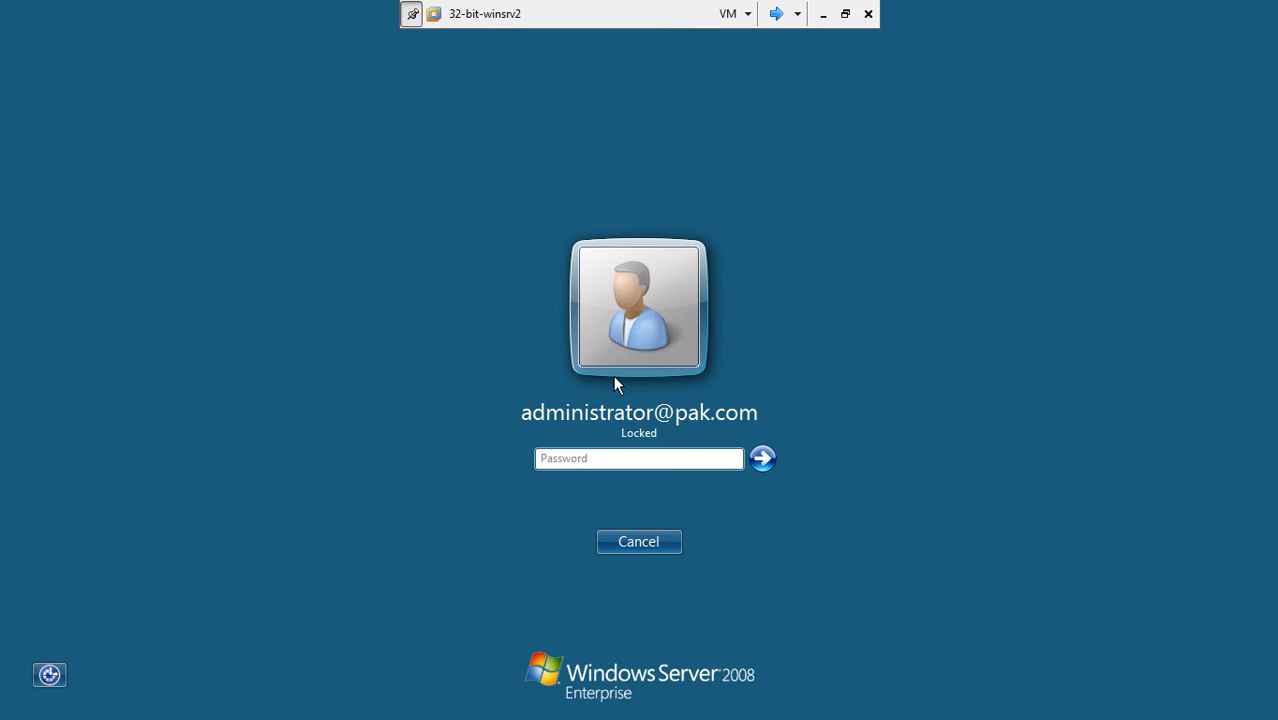
{"action": "left_click", "coordinate": [598, 457]}
{"action": "type", "text": "********"}
{"action": "key", "text": "Return"}
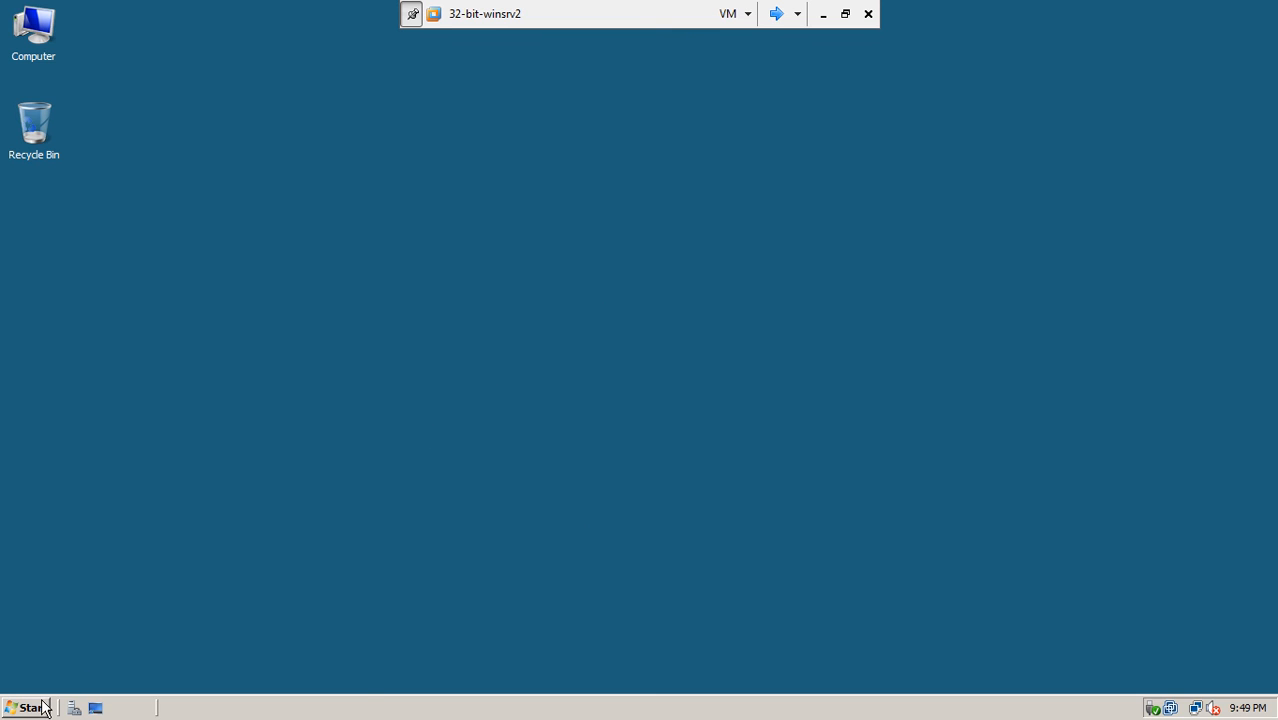
- Open Routing and Remote Access Ports, resize it to show all columns, then go to 32-bit-winsrv1
{"action": "left_click", "coordinate": [44, 704]}
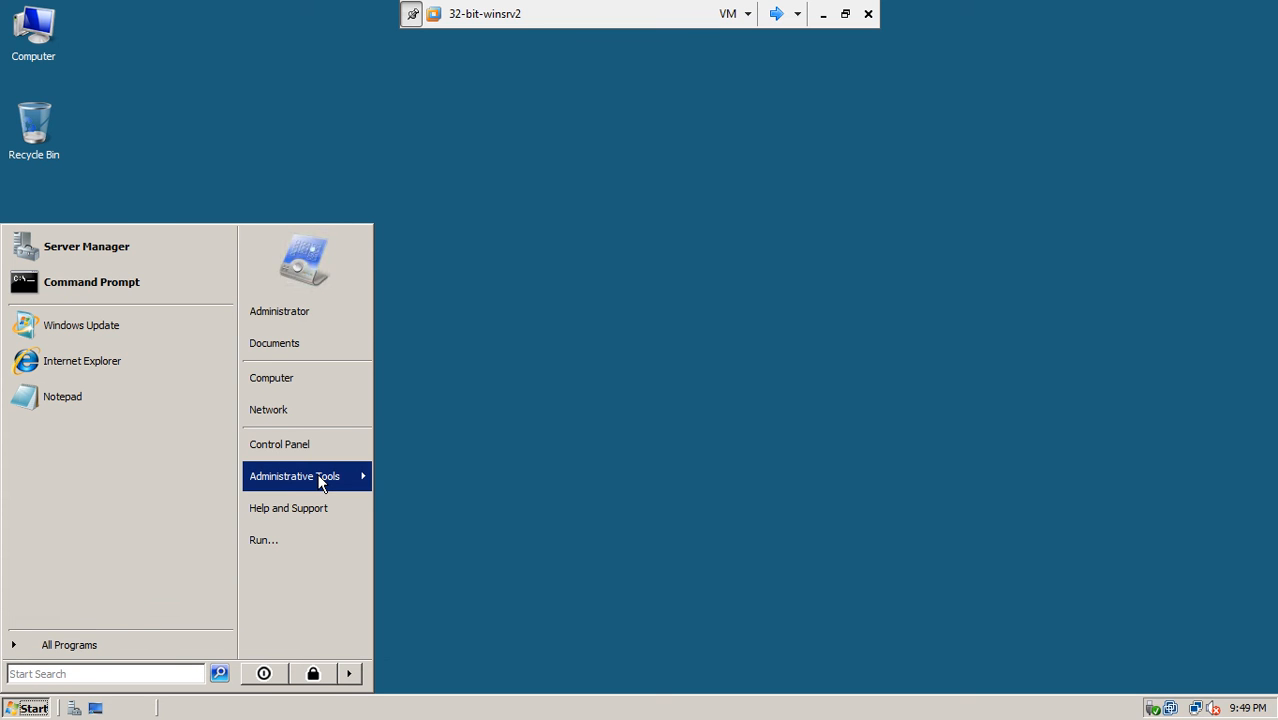
{"action": "mouse_move", "coordinate": [320, 484]}
{"action": "left_click", "coordinate": [470, 314]}
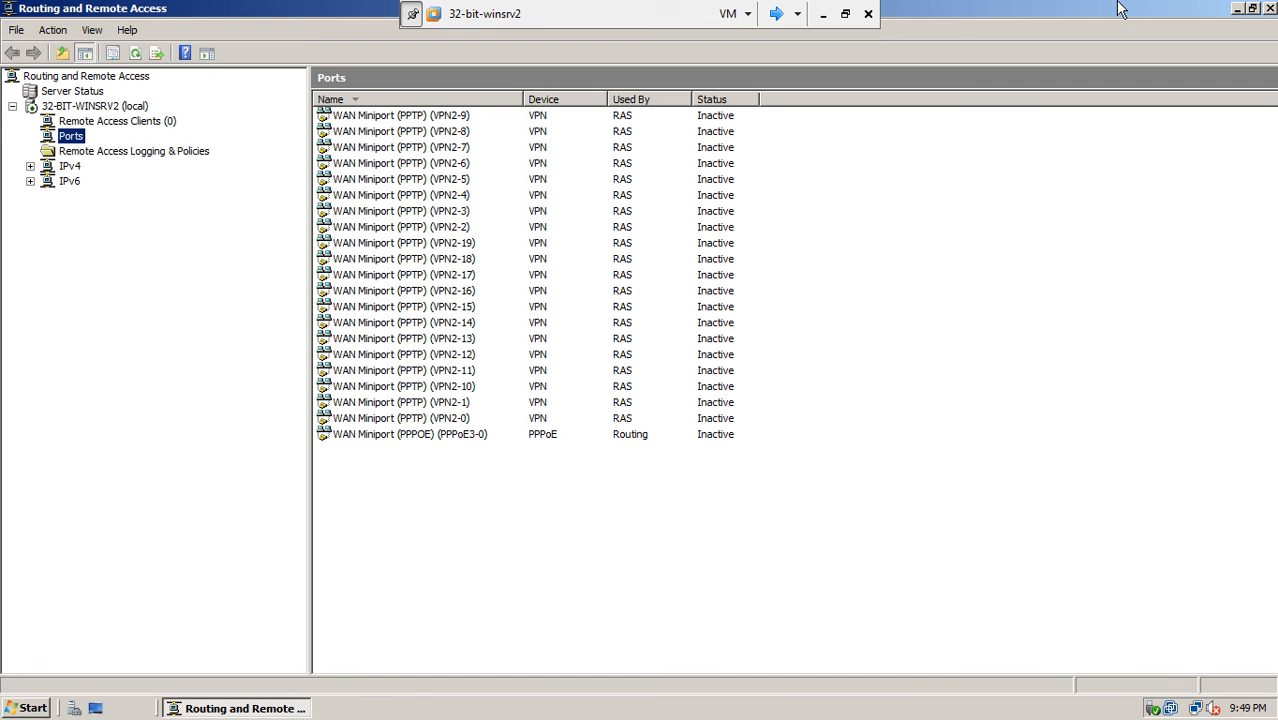
{"action": "left_click", "coordinate": [1253, 8]}
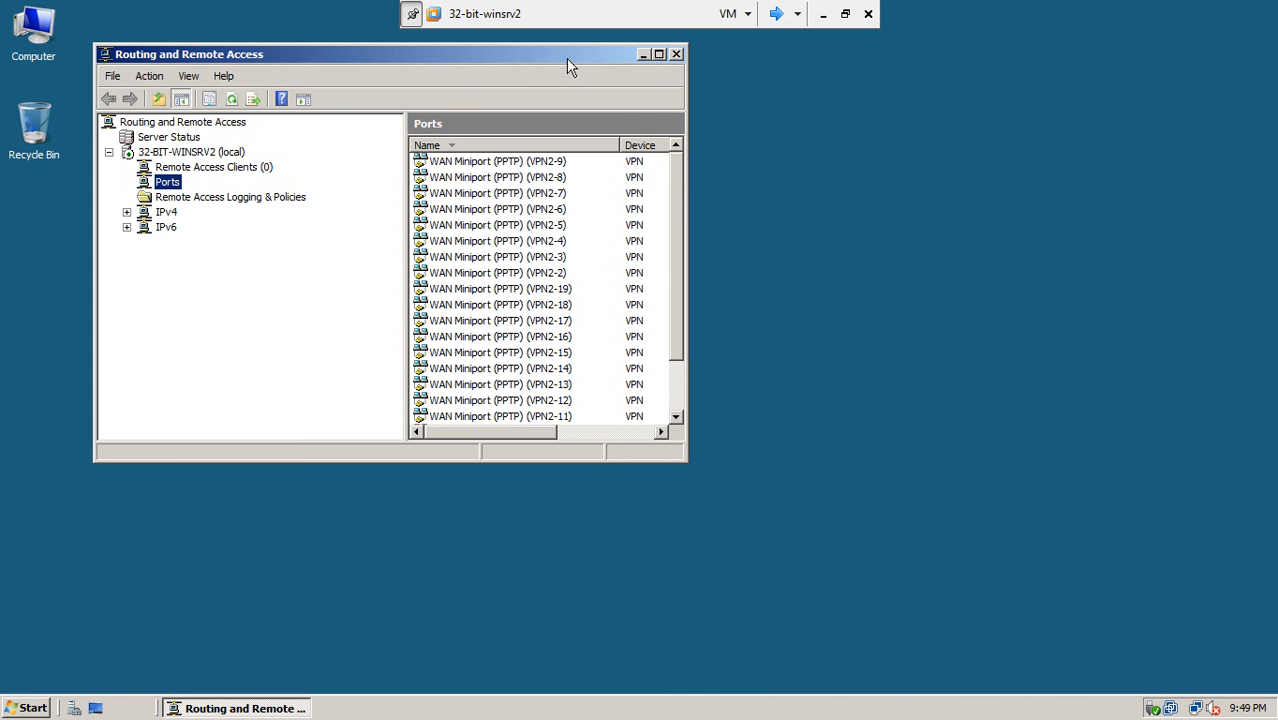
{"action": "left_click_drag", "start_coordinate": [566, 58], "coordinate": [652, 117]}
{"action": "left_click_drag", "start_coordinate": [771, 520], "coordinate": [983, 561]}
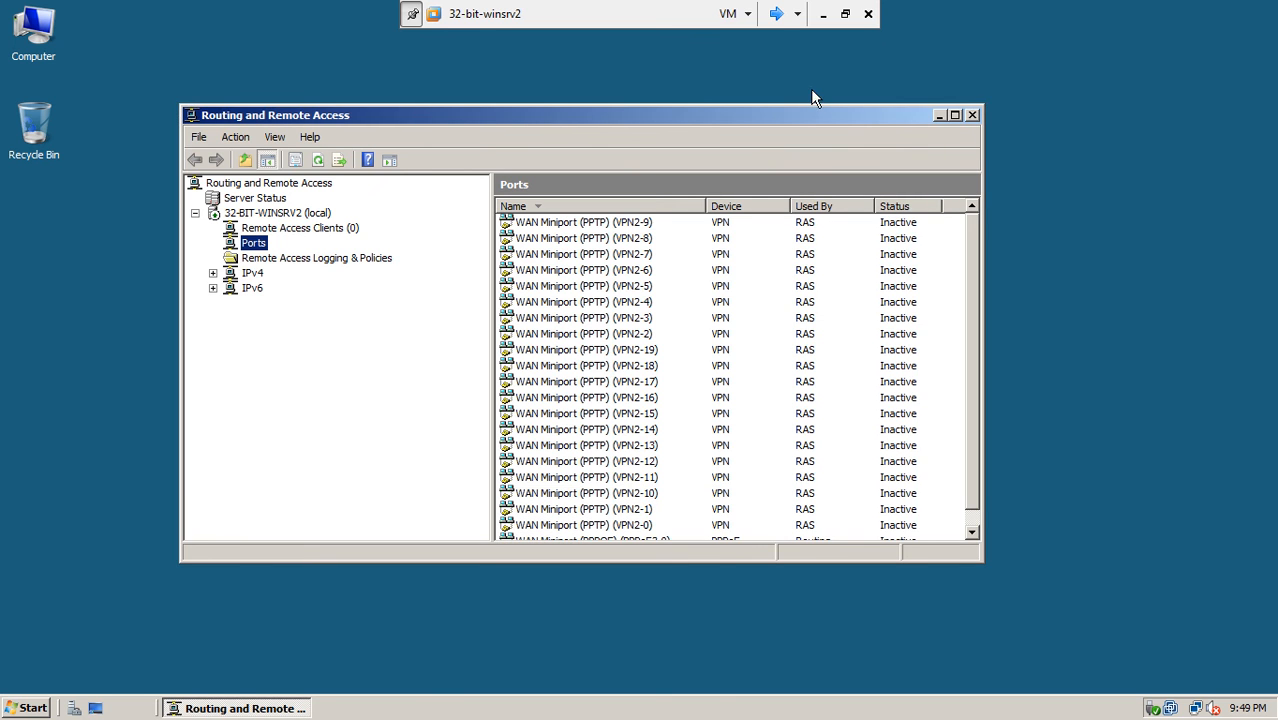
{"action": "left_click", "coordinate": [776, 20]}
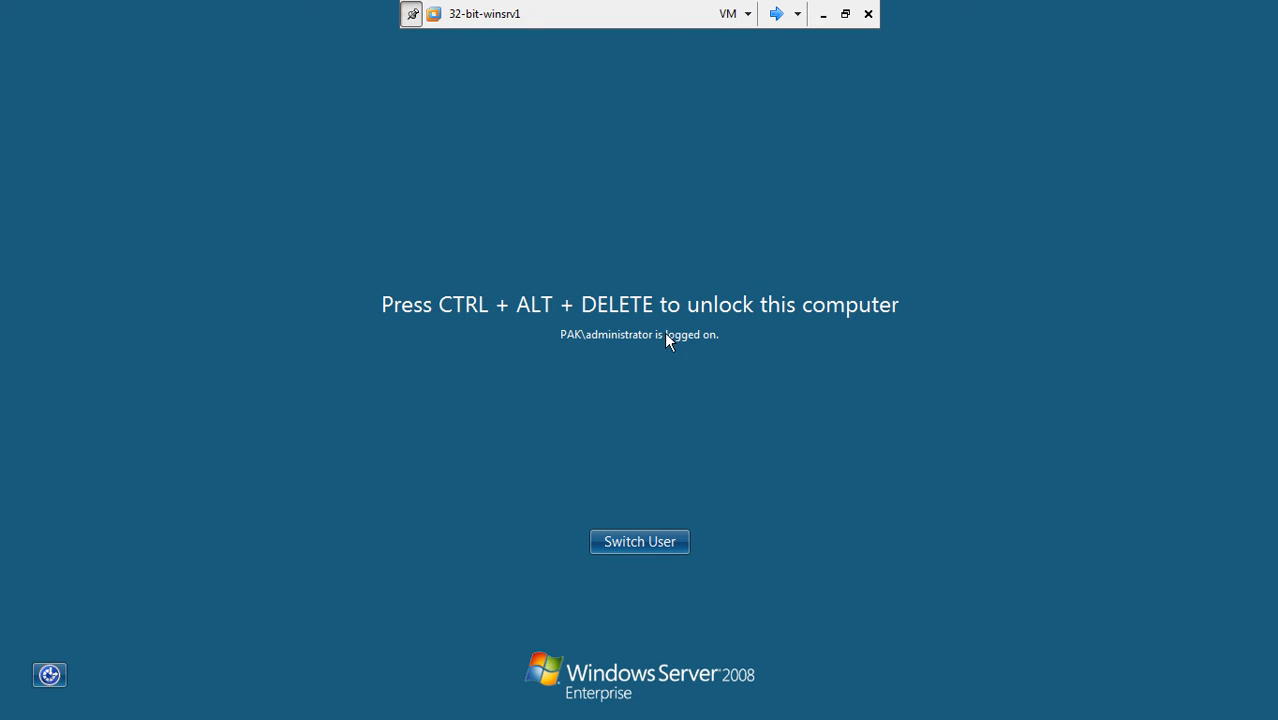
- Log on to 32-bit-winsrv1 and close the open Command Prompt window
{"action": "key", "text": "ctrl+alt+Insert"}
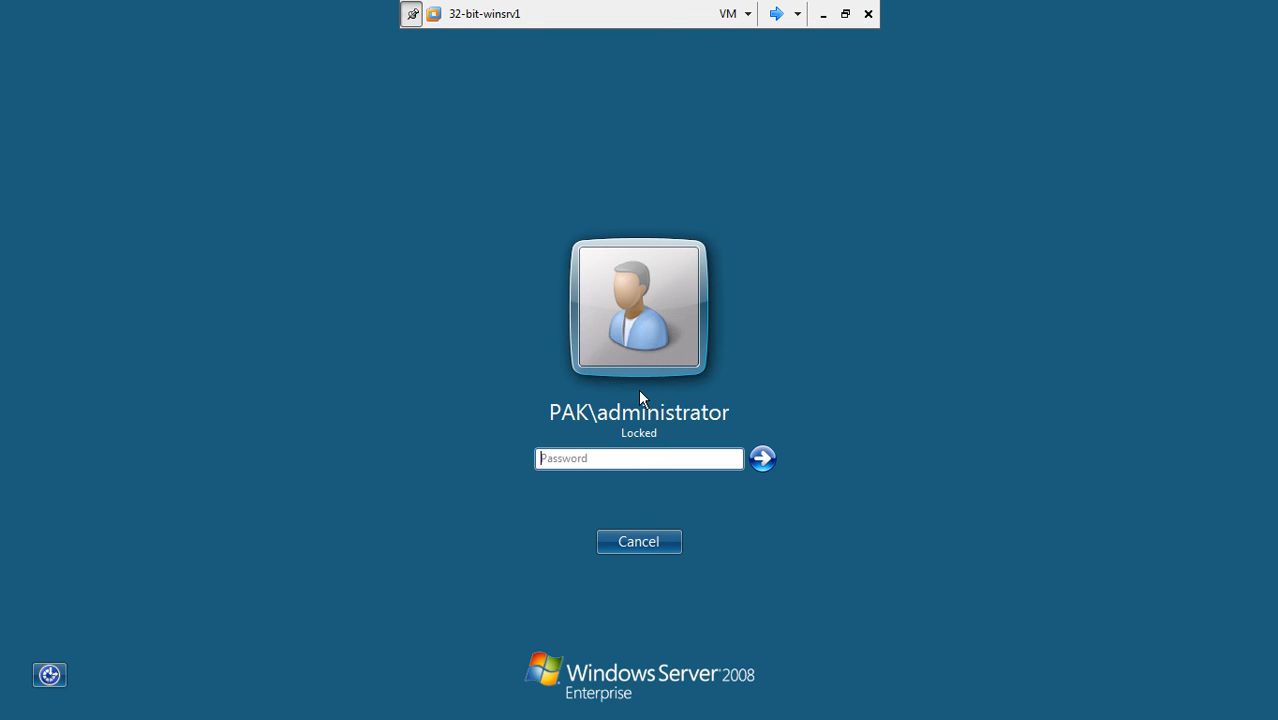
{"action": "left_click", "coordinate": [636, 456]}
{"action": "type", "text": "*******"}
{"action": "key", "text": "Return"}
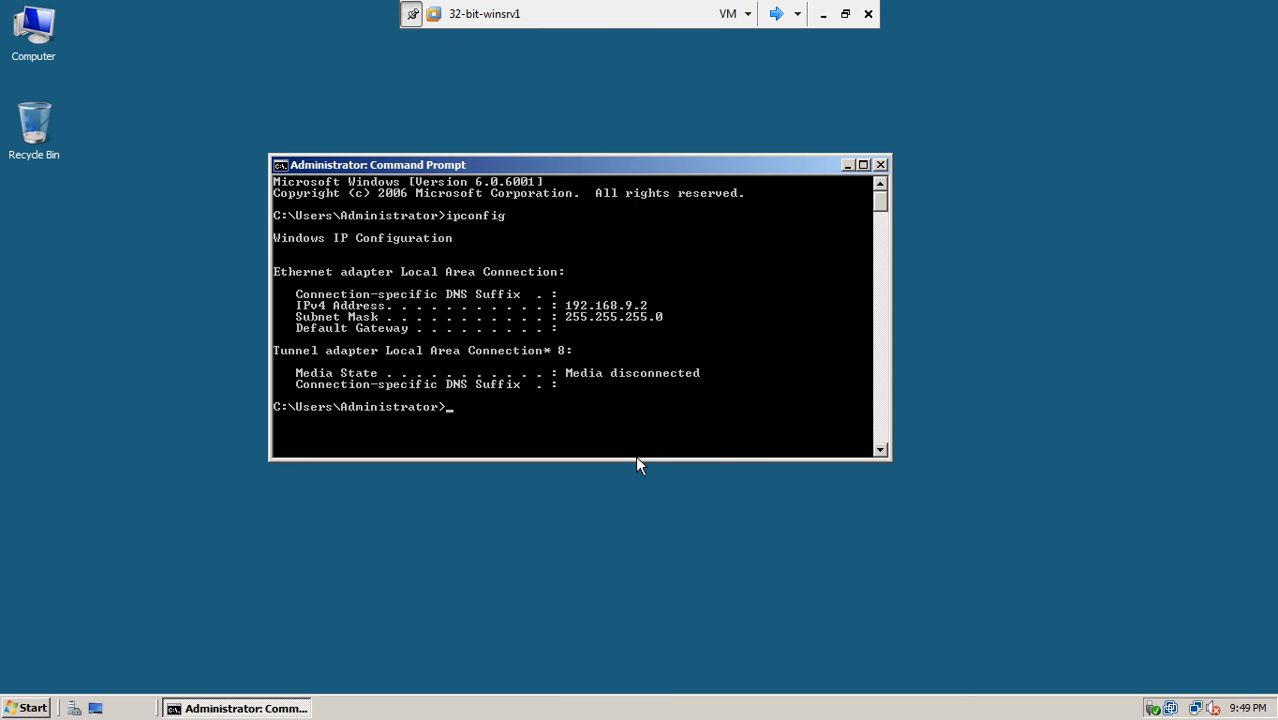
{"action": "left_click", "coordinate": [882, 166]}
- Open Active Directory Users and Computers and select Administrator in pak.com Users, then go to Winxp-1
{"action": "left_click", "coordinate": [26, 708]}
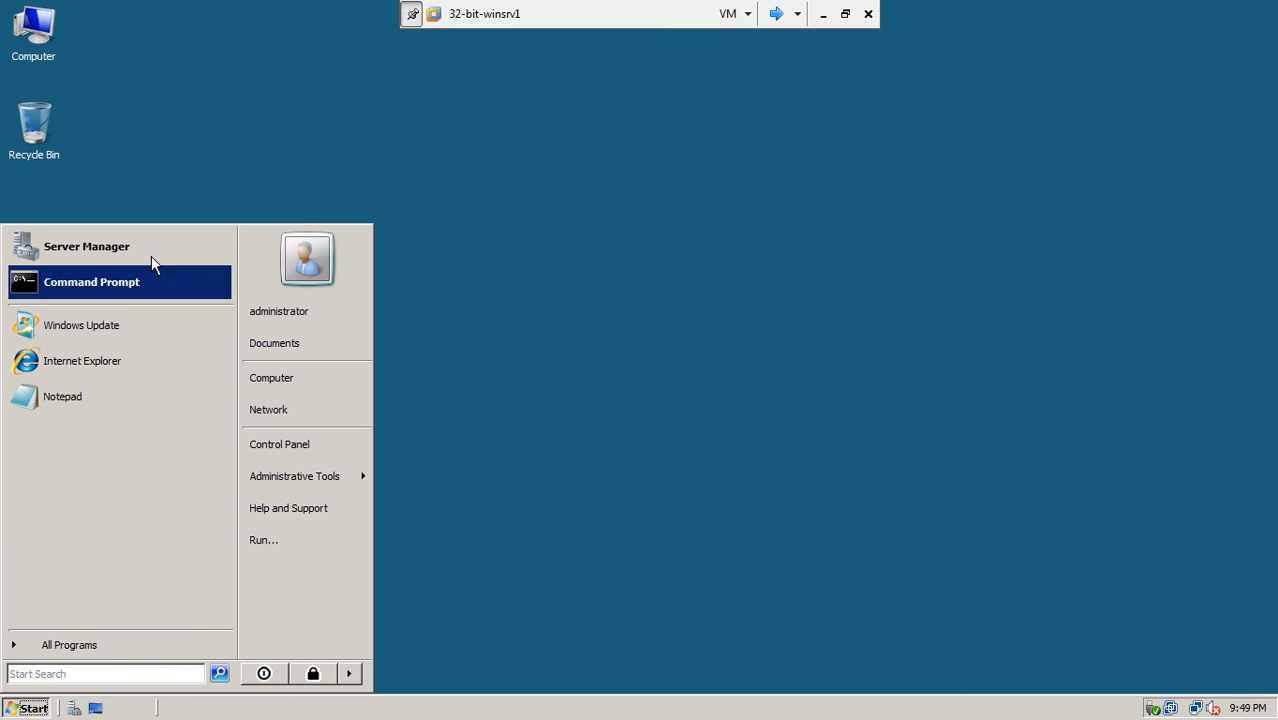
{"action": "mouse_move", "coordinate": [308, 474]}
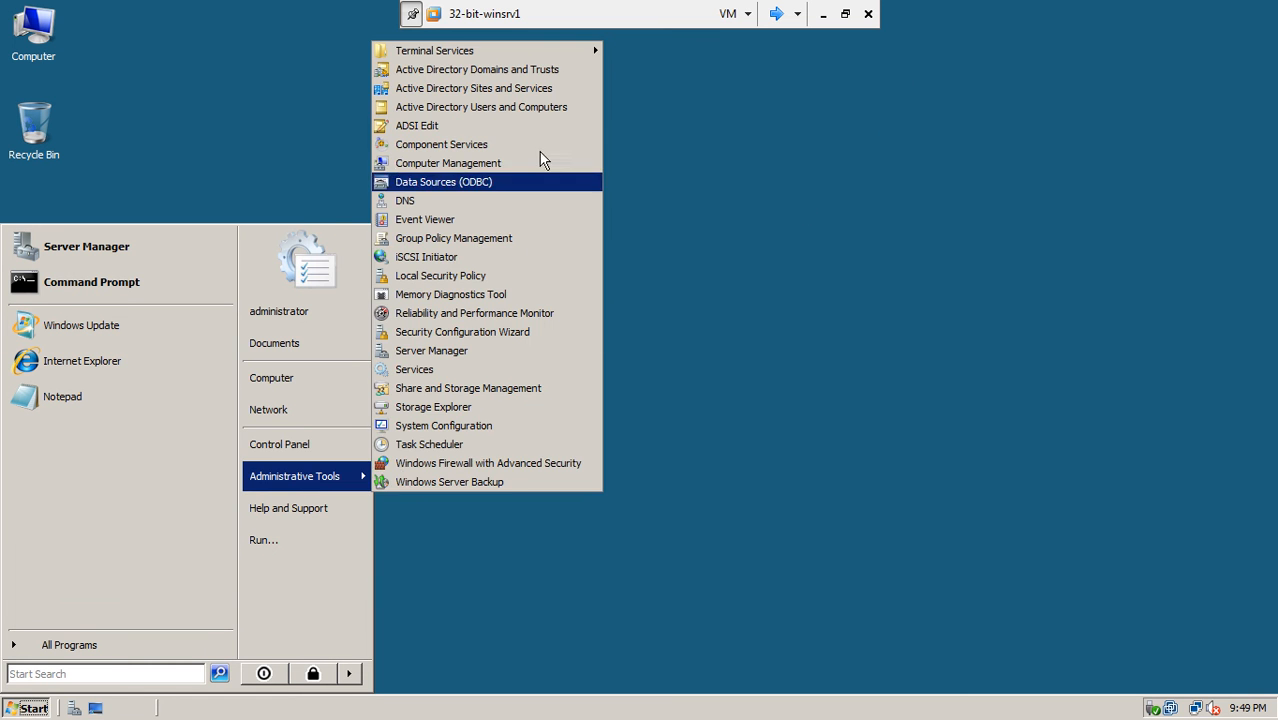
{"action": "left_click", "coordinate": [509, 110]}
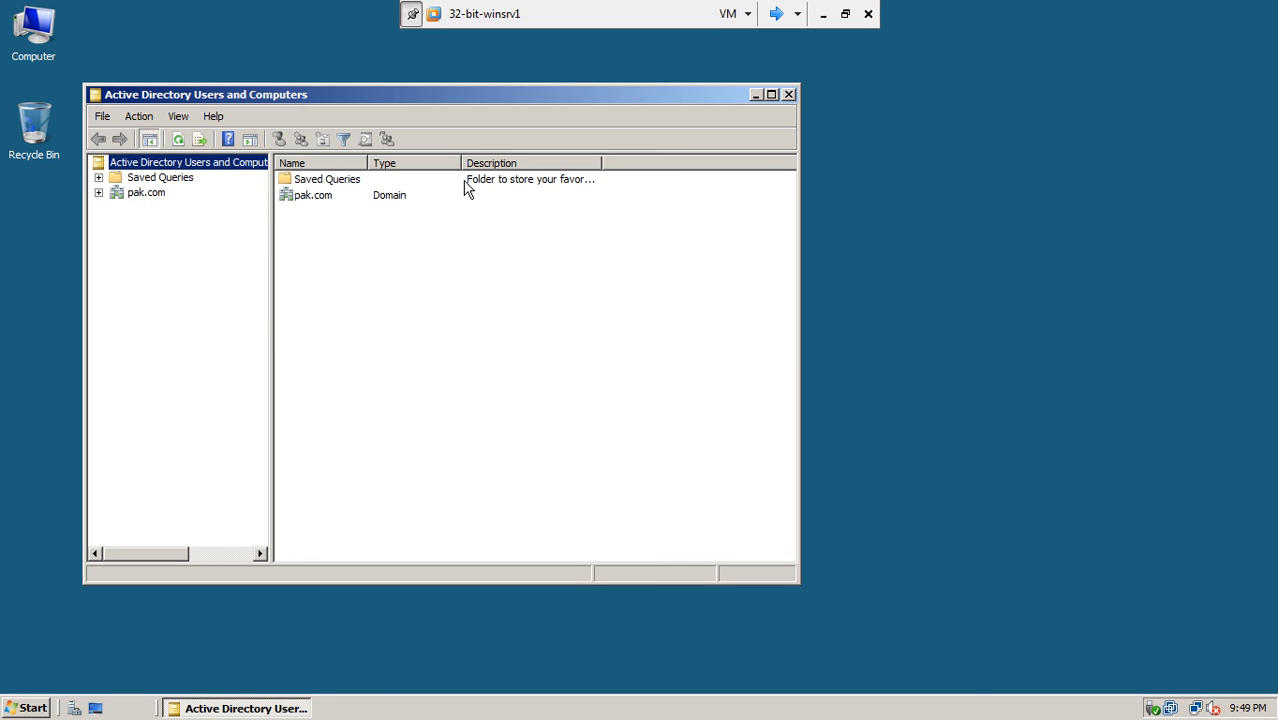
{"action": "left_click_drag", "start_coordinate": [432, 98], "coordinate": [578, 152]}
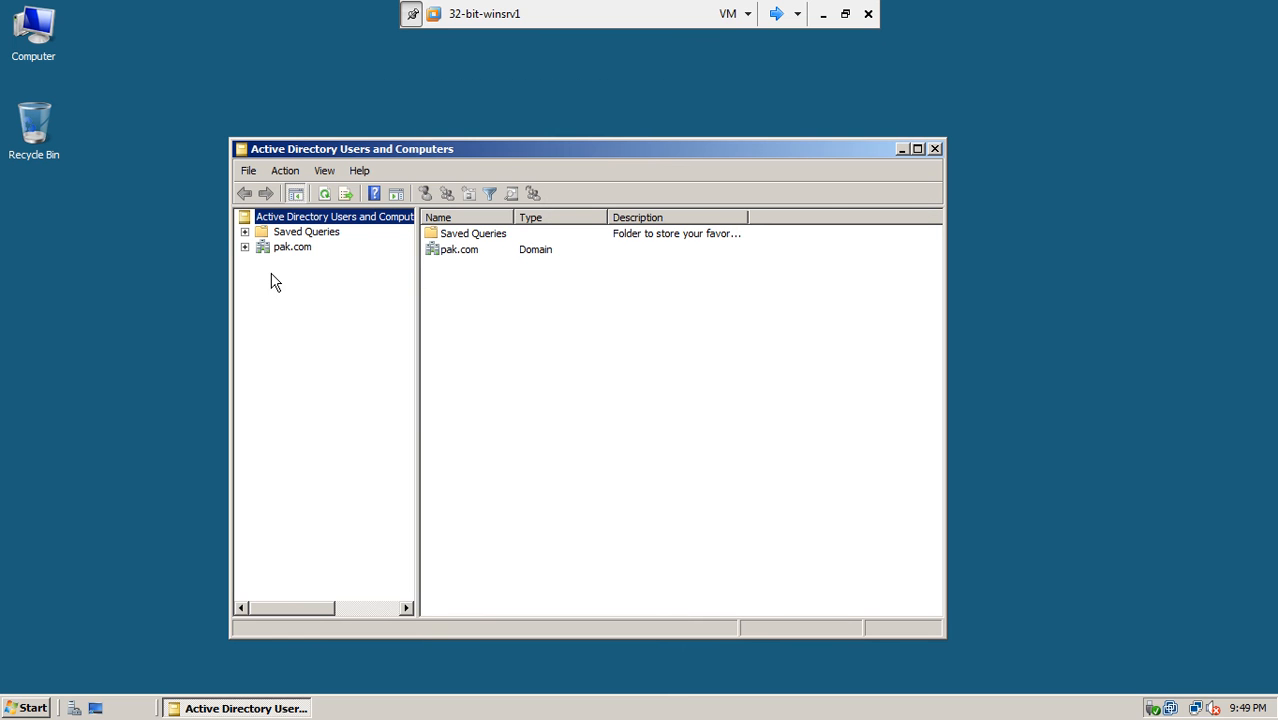
{"action": "left_click", "coordinate": [245, 247]}
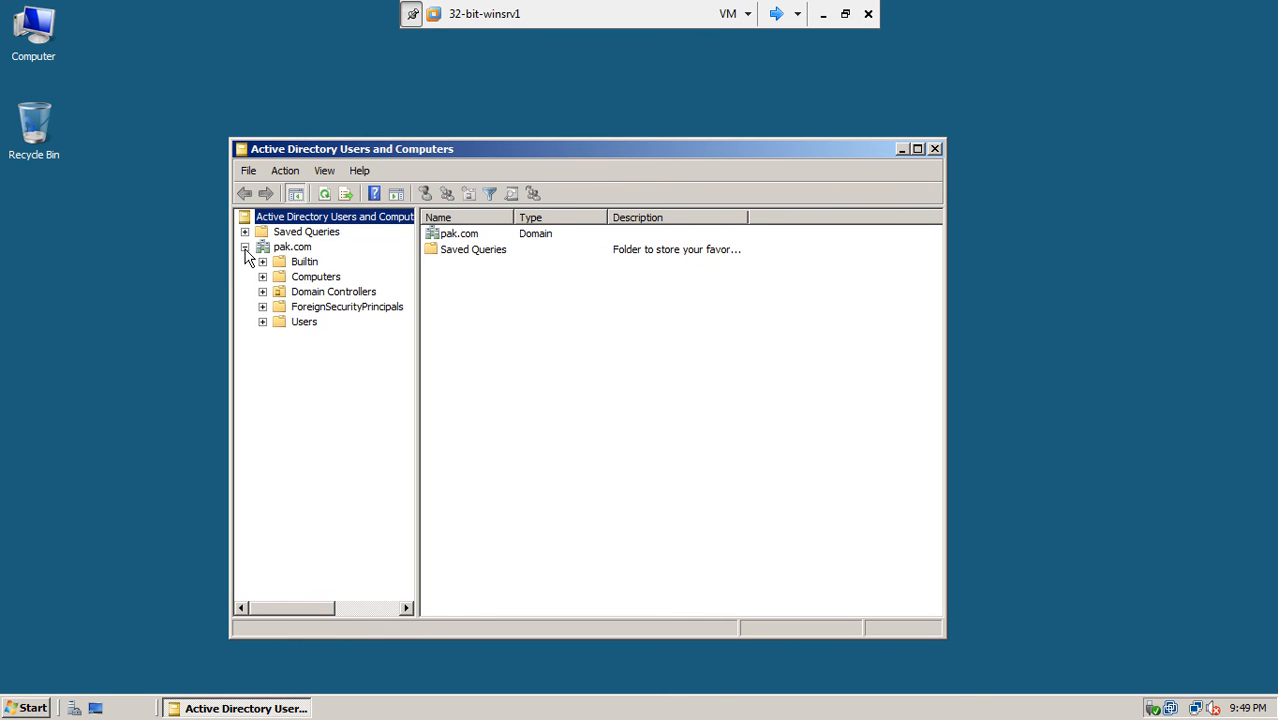
{"action": "left_click", "coordinate": [302, 322]}
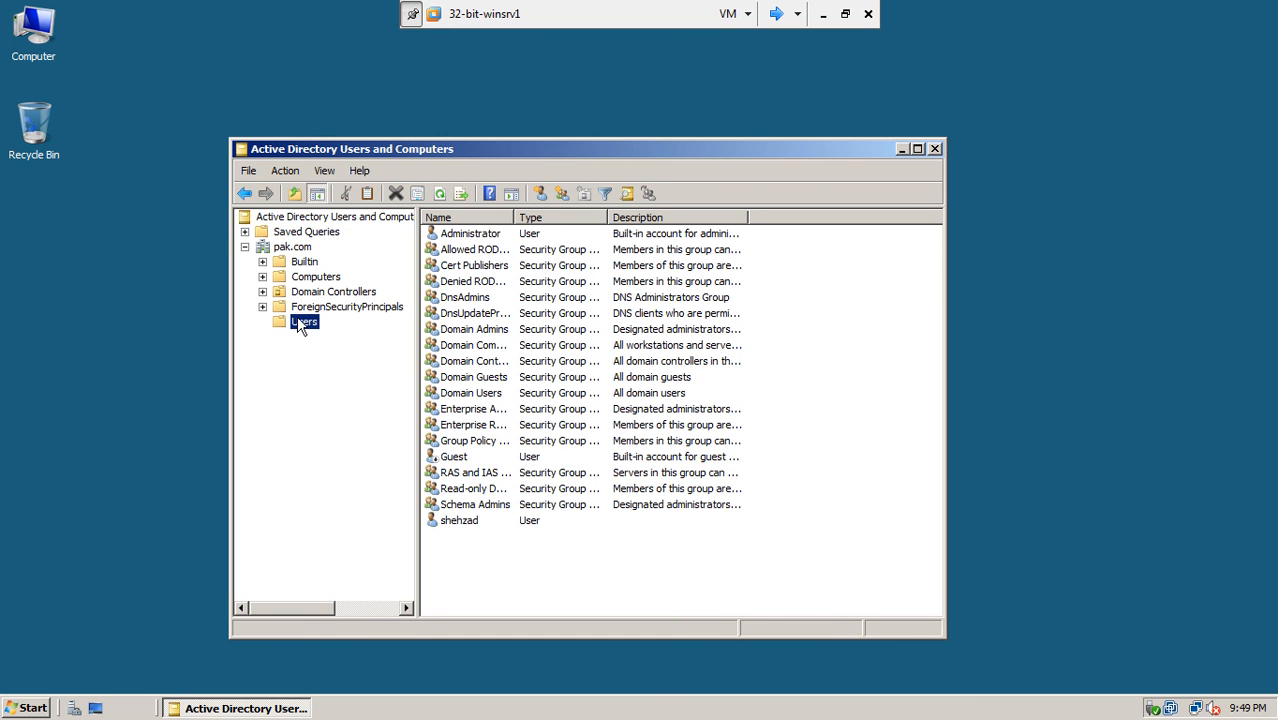
{"action": "left_click", "coordinate": [472, 236]}
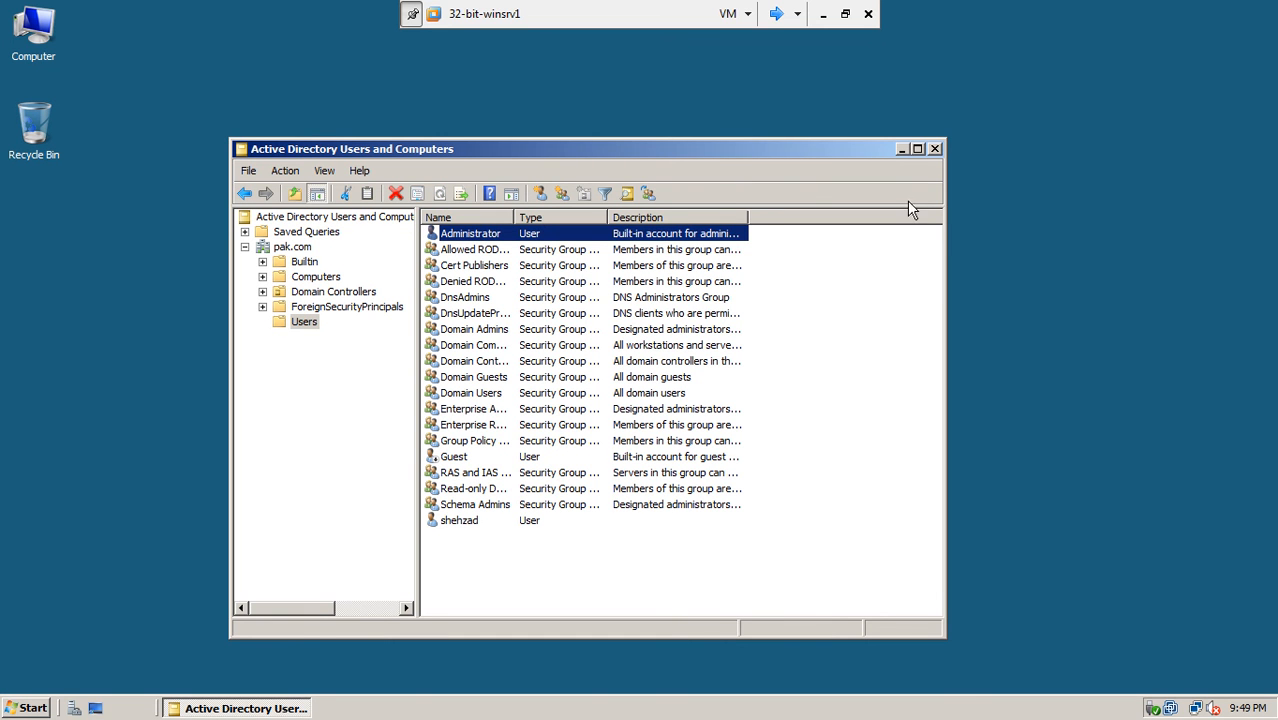
{"action": "left_click_drag", "start_coordinate": [946, 210], "coordinate": [1194, 210]}
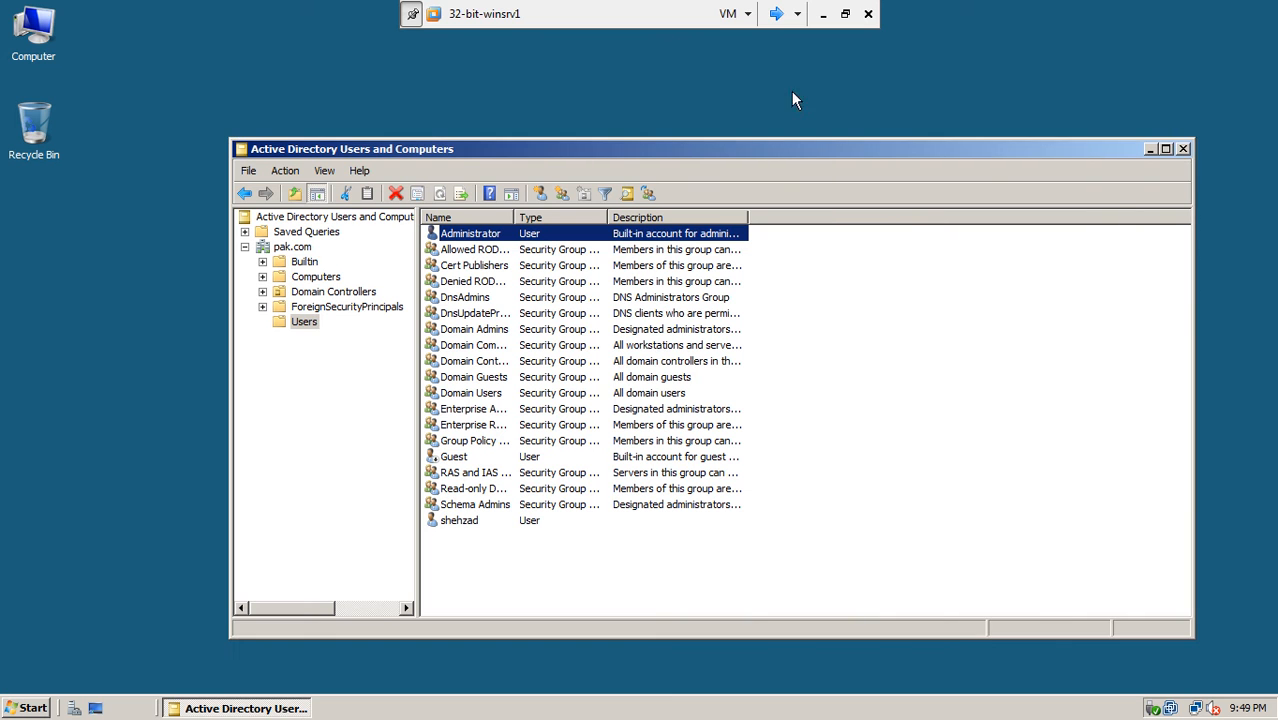
{"action": "left_click", "coordinate": [779, 14]}
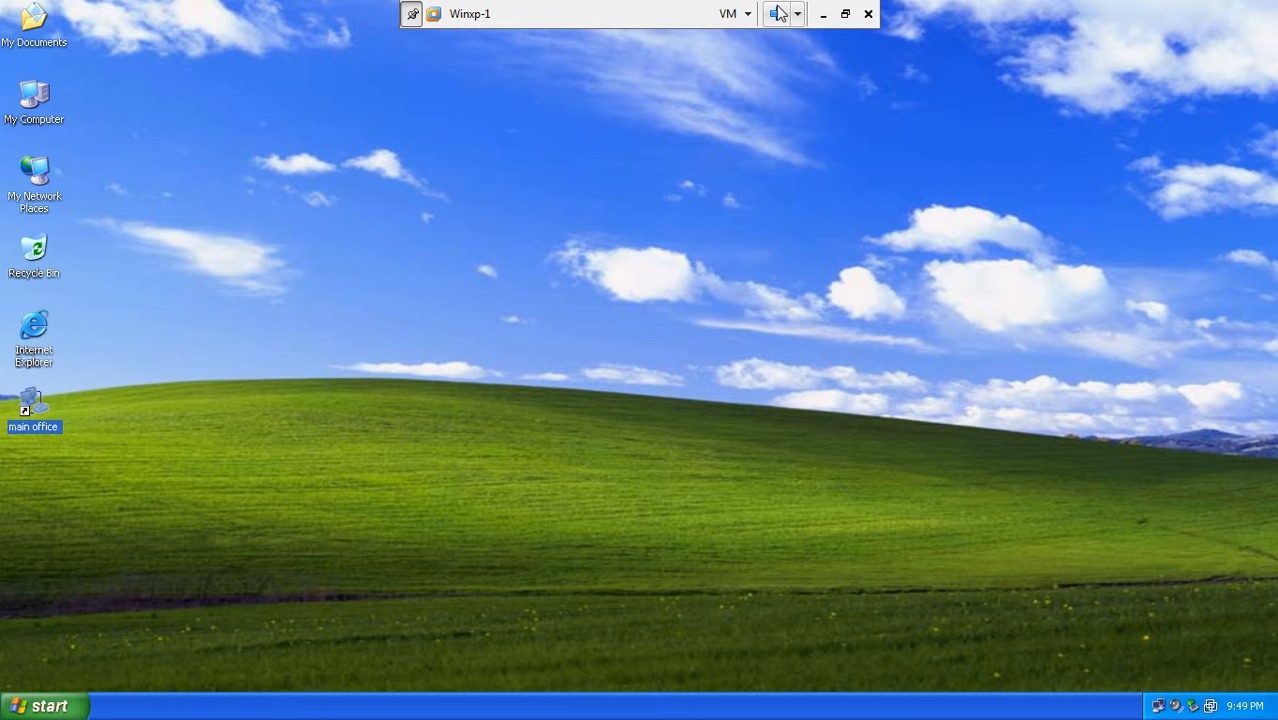
- Open Winxp-1's main office connection dialog, then cycle the VMs to 32-bit-winsrv1
{"action": "double_click", "coordinate": [38, 410]}
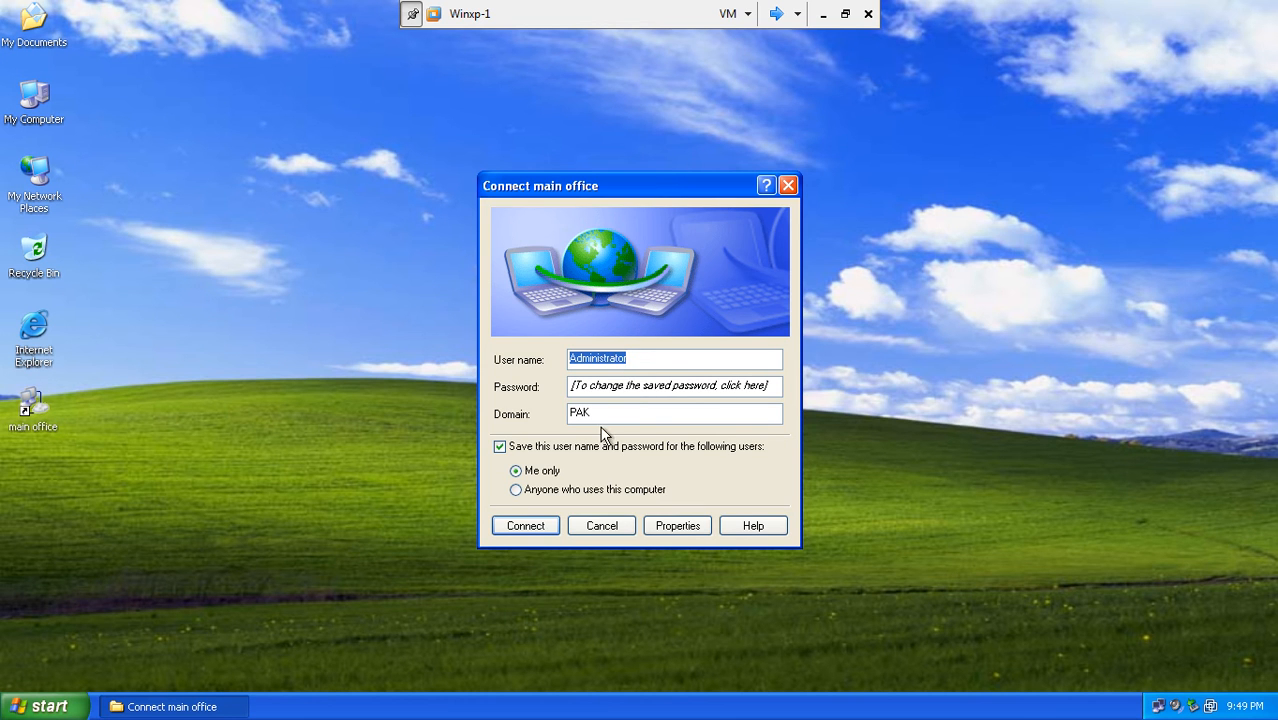
{"action": "left_click", "coordinate": [776, 14]}
{"action": "left_click", "coordinate": [776, 14]}
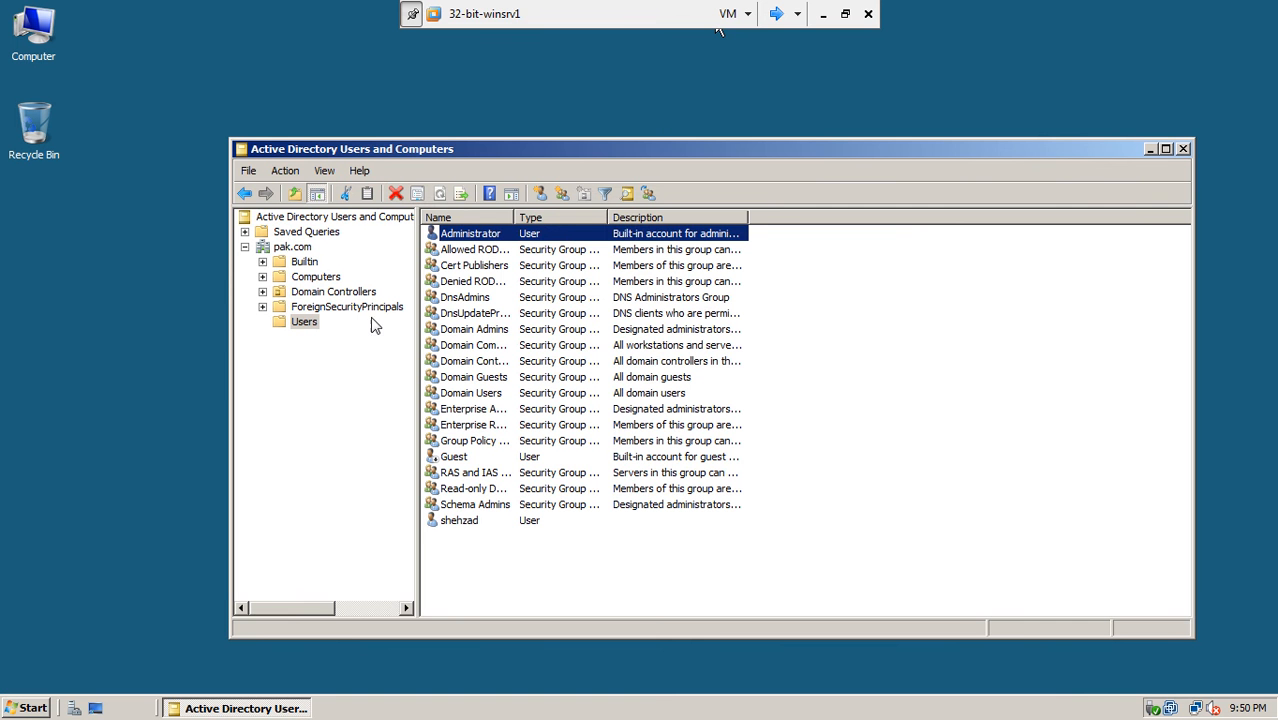
- Choose Properties from the Administrator account's right-click menu in the Users container
{"action": "left_click", "coordinate": [484, 237]}
{"action": "key", "text": "Escape"}
{"action": "left_click", "coordinate": [503, 237]}
{"action": "right_click", "coordinate": [503, 238]}
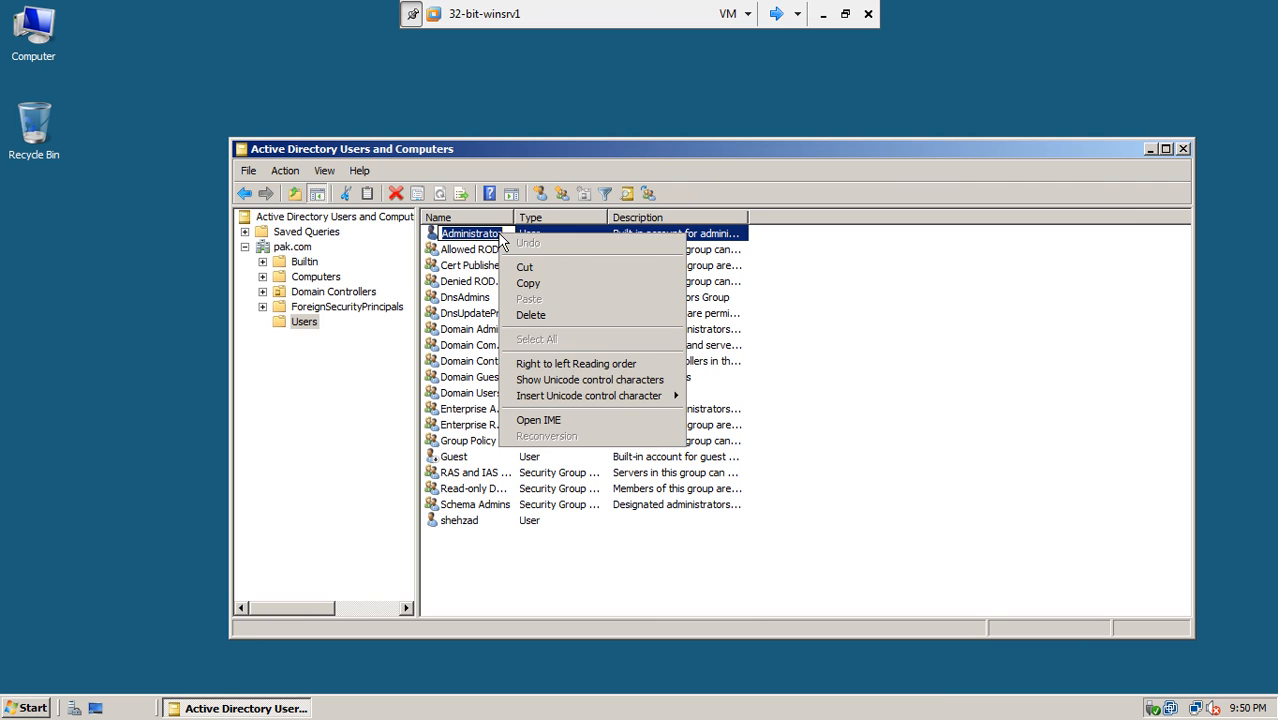
{"action": "key", "text": "Escape"}
{"action": "key", "text": "Escape"}
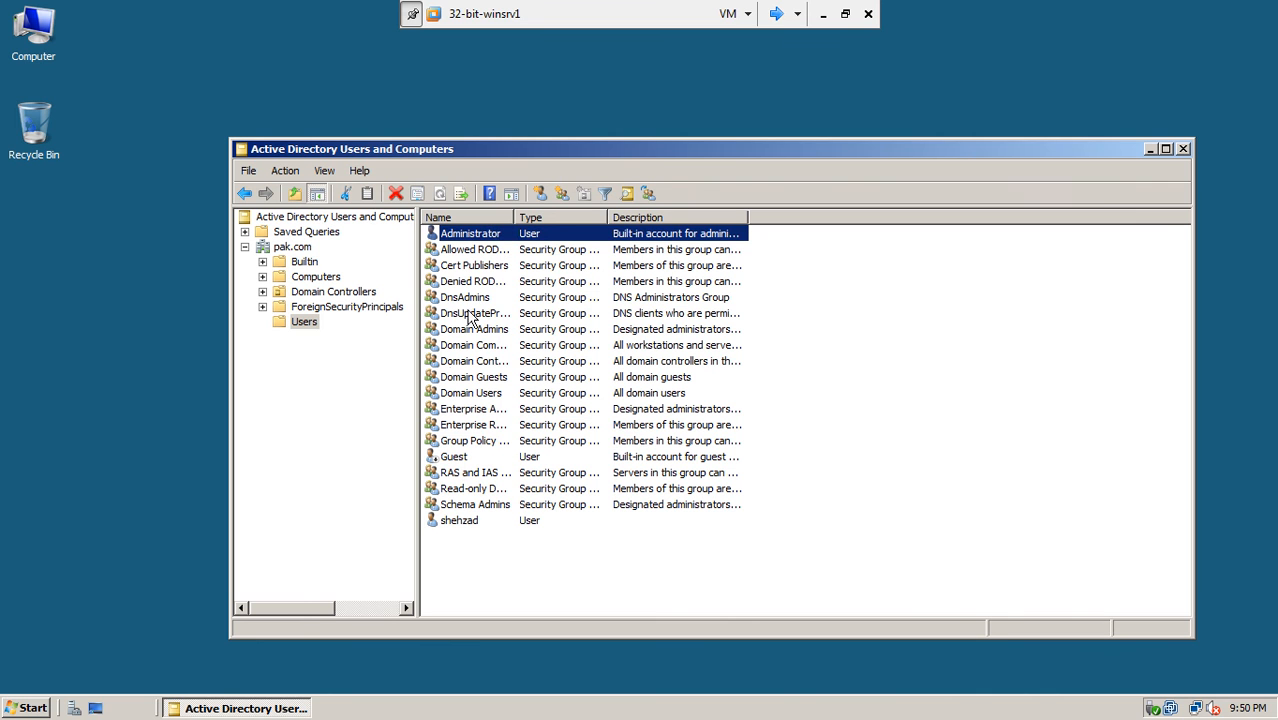
{"action": "right_click", "coordinate": [505, 237]}
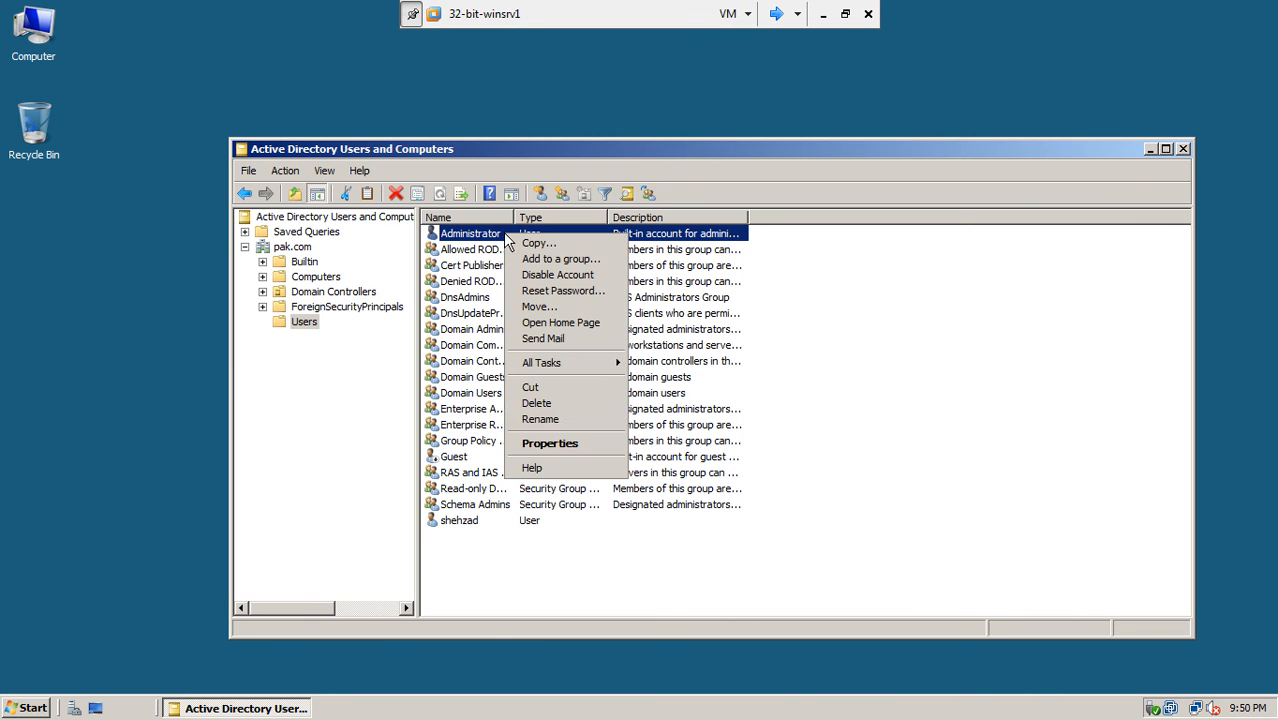
{"action": "left_click", "coordinate": [535, 443]}
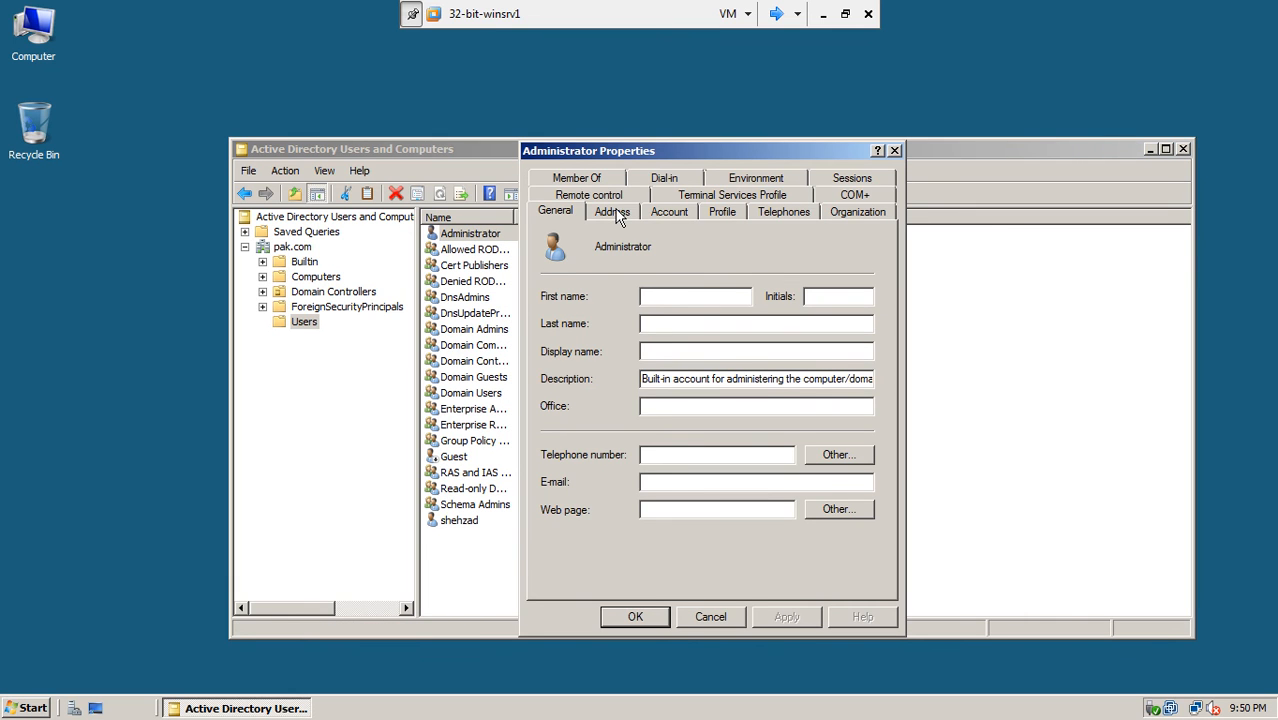
- Select Allow access on the Administrator's Dial-in tab, then switch to Winxp-1
{"action": "left_click", "coordinate": [669, 178]}
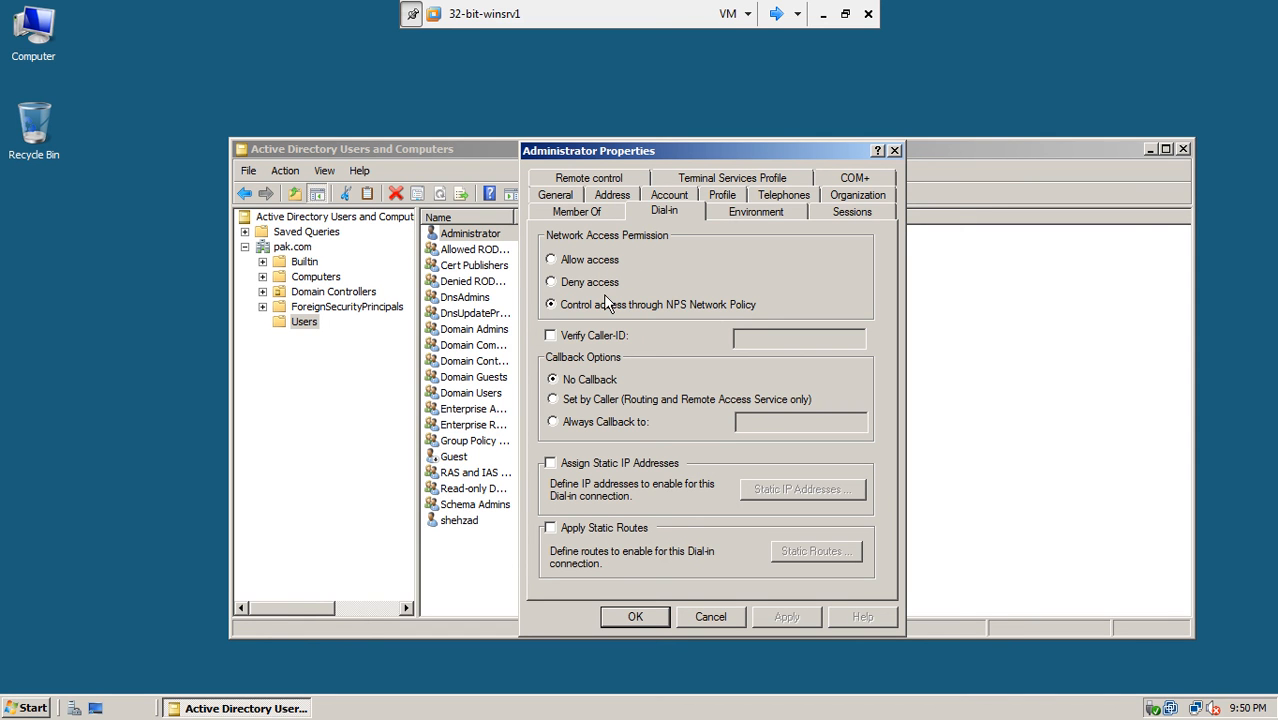
{"action": "left_click", "coordinate": [567, 266]}
{"action": "left_click", "coordinate": [774, 16]}
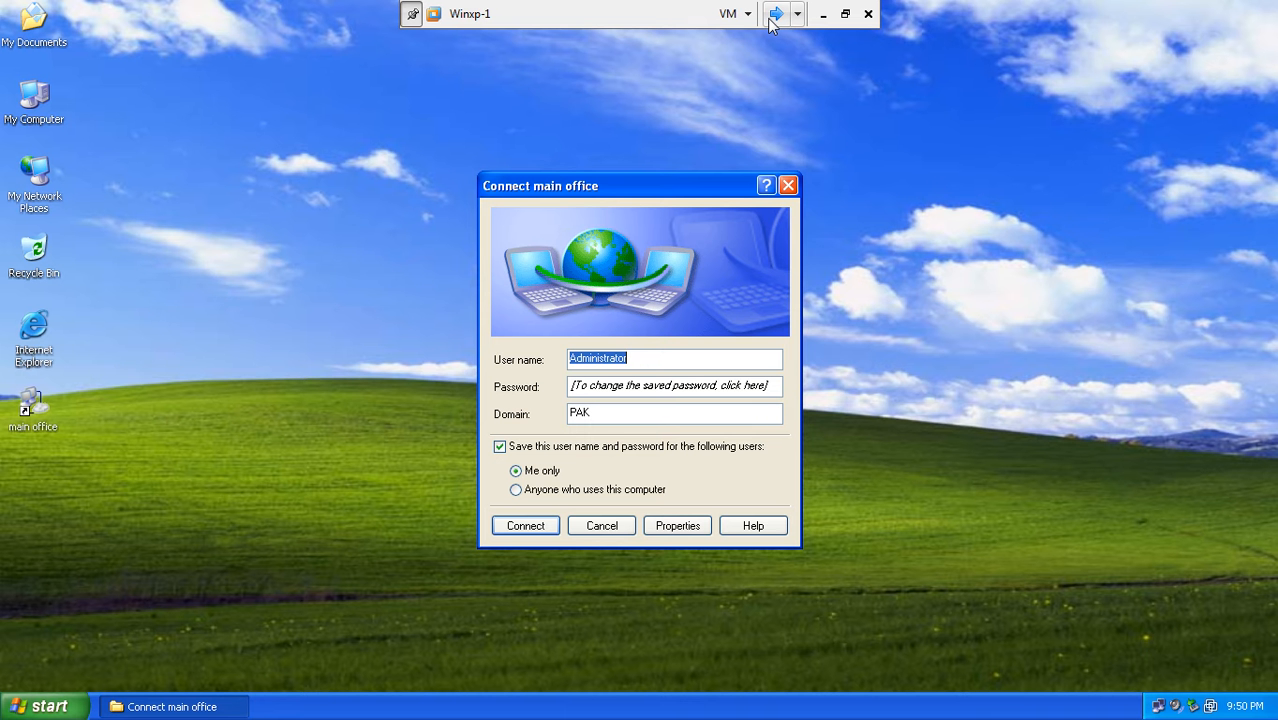
- Check winsrv2's Remote Access Logging & Policies, then set and apply Administrator's dial-in to Allow access
{"action": "left_click", "coordinate": [775, 16]}
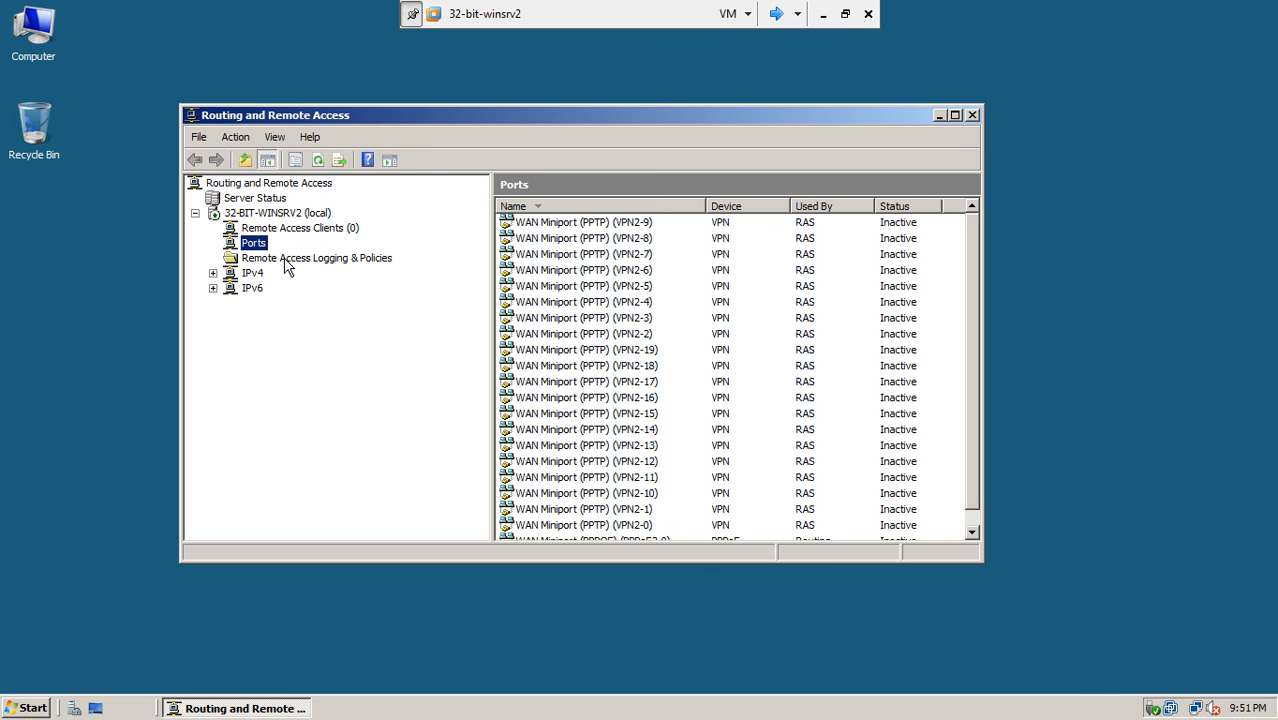
{"action": "left_click", "coordinate": [372, 263]}
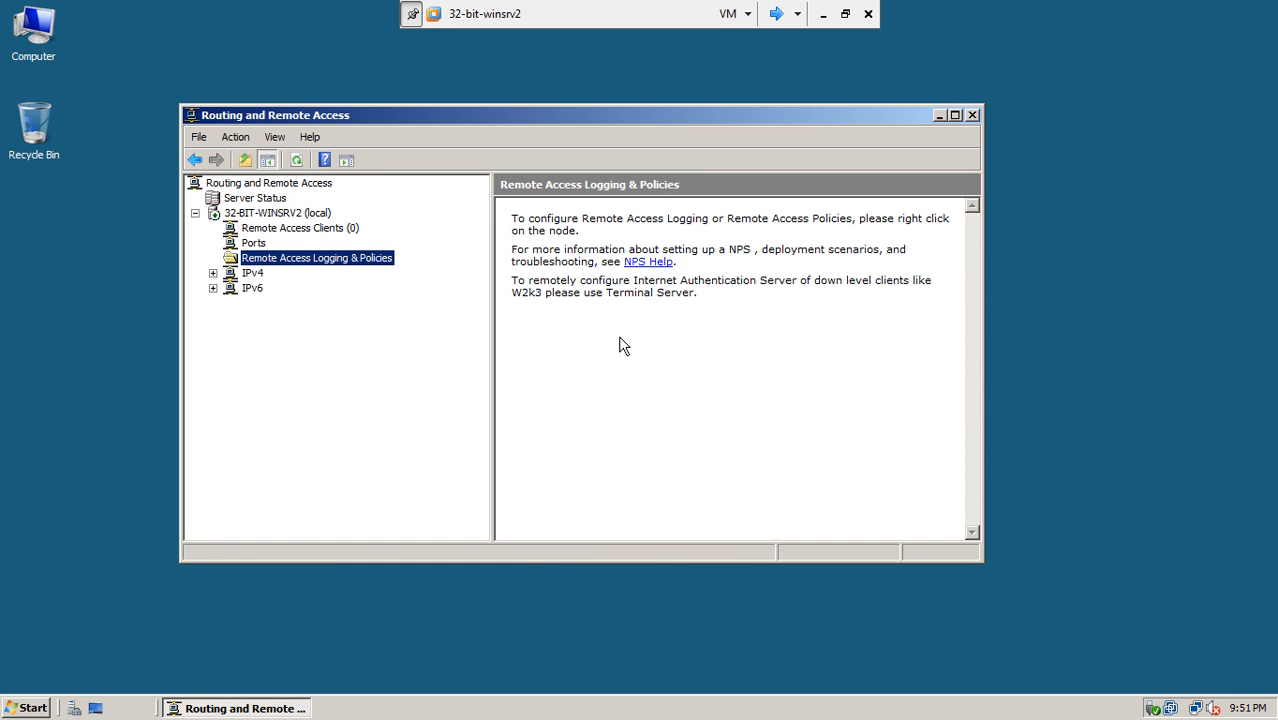
{"action": "left_click", "coordinate": [777, 14]}
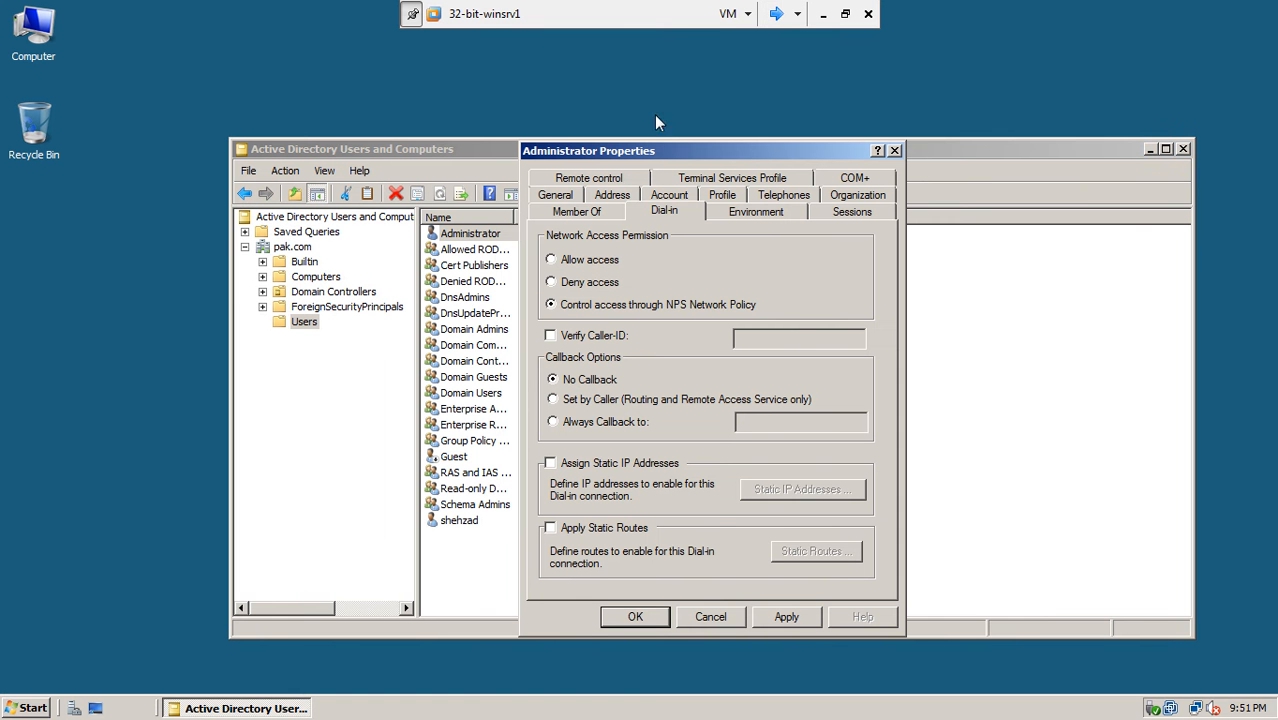
{"action": "left_click", "coordinate": [555, 258]}
{"action": "left_click", "coordinate": [766, 618]}
{"action": "left_click", "coordinate": [660, 620]}
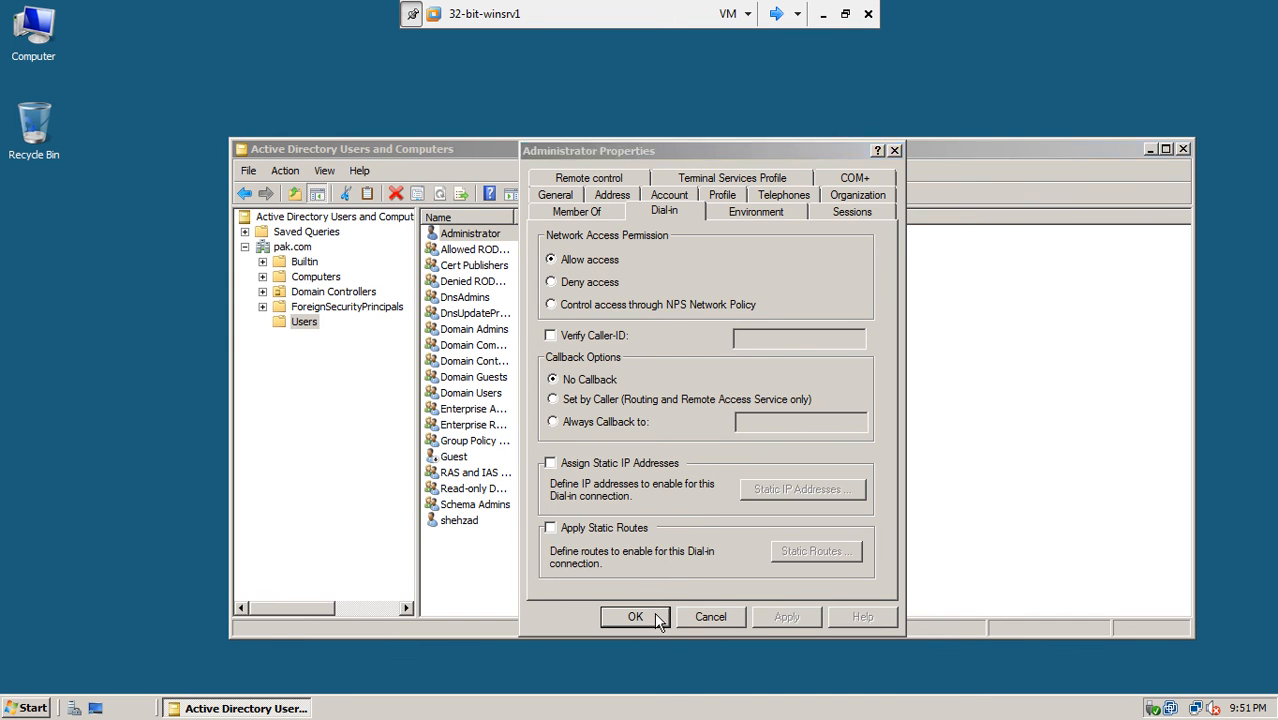
- Refresh the Active Directory user list and switch to Winxp-1
{"action": "right_click", "coordinate": [503, 546]}
{"action": "left_click", "coordinate": [551, 409]}
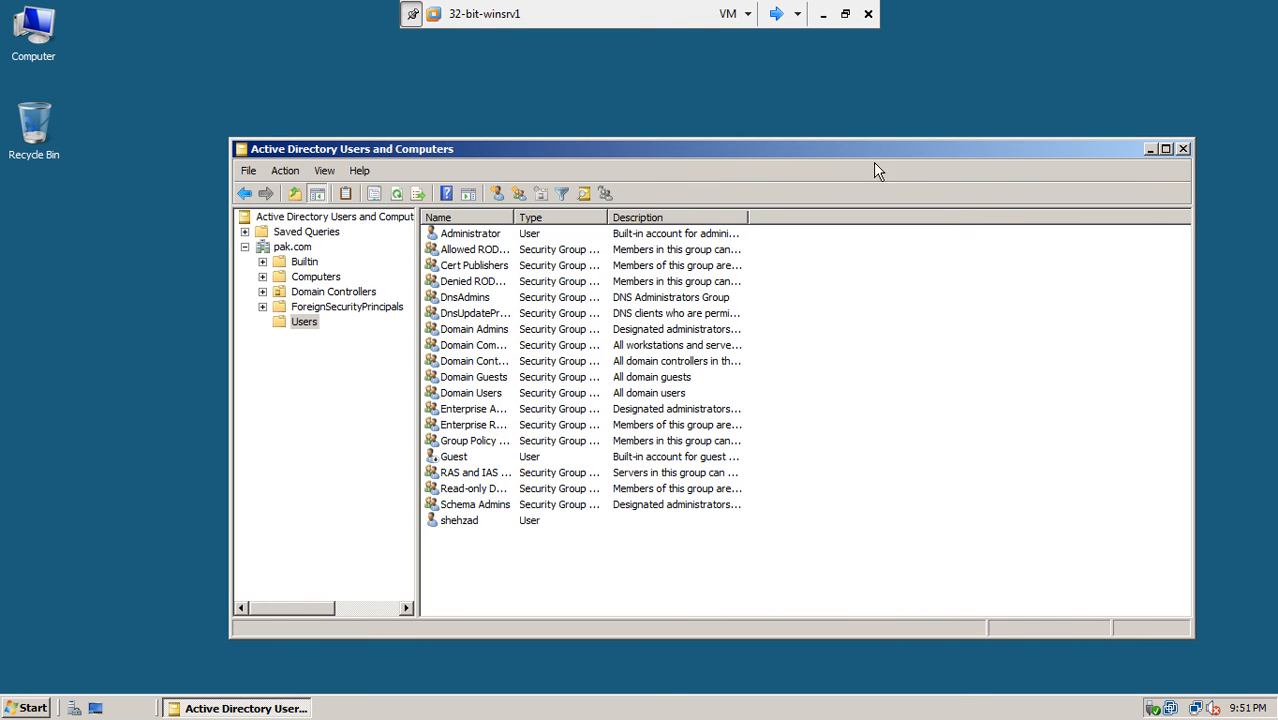
{"action": "left_click", "coordinate": [776, 14]}
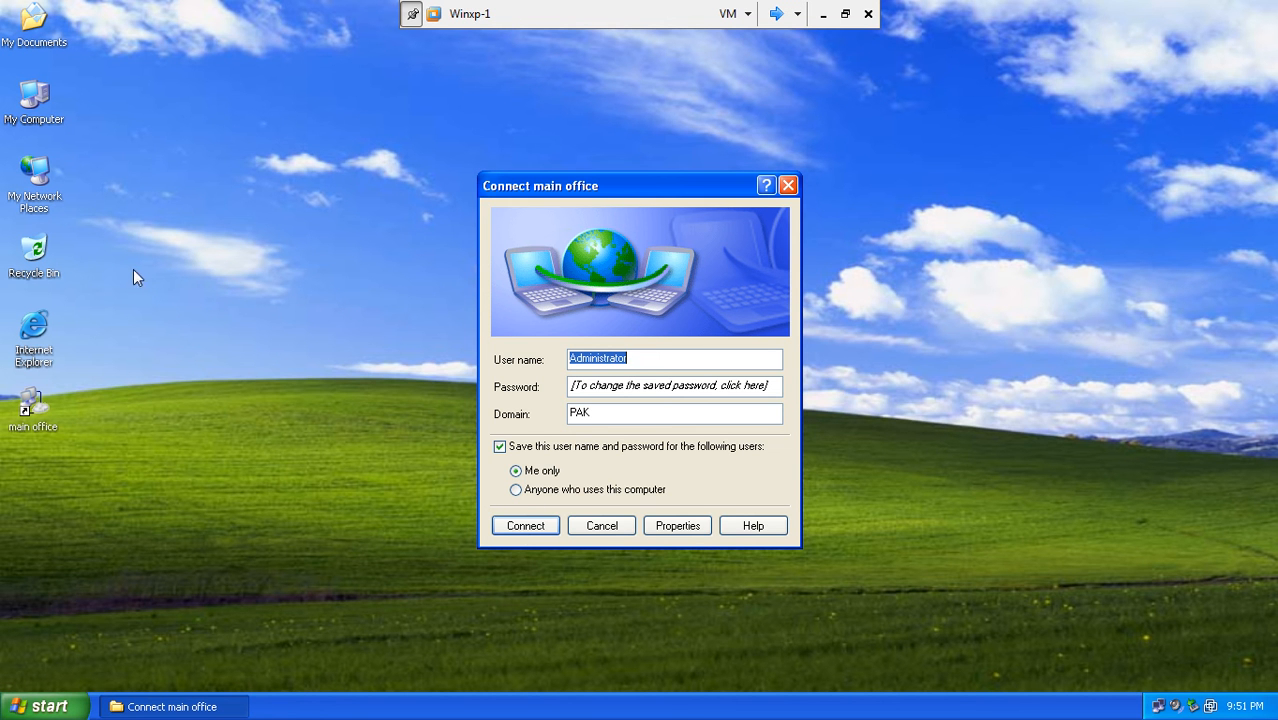
- Open Network Connections from My Network Places and connect the main office VPN
{"action": "right_click", "coordinate": [38, 190]}
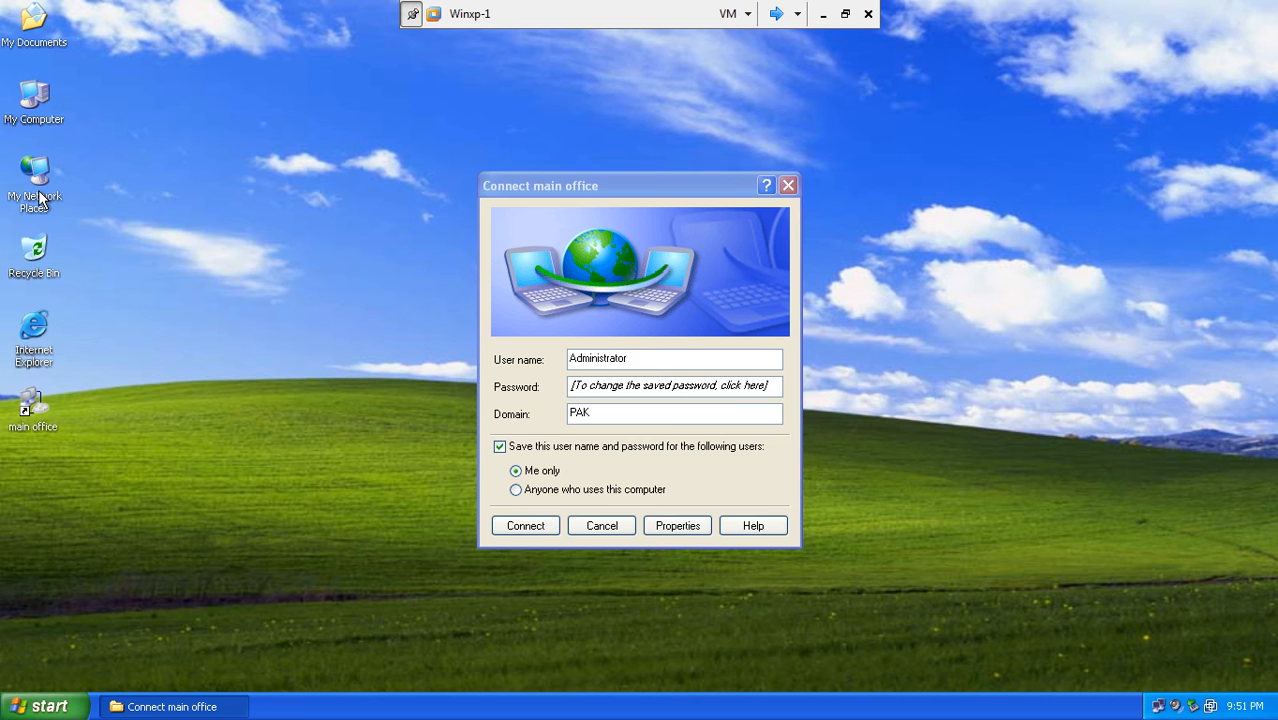
{"action": "left_click", "coordinate": [88, 354]}
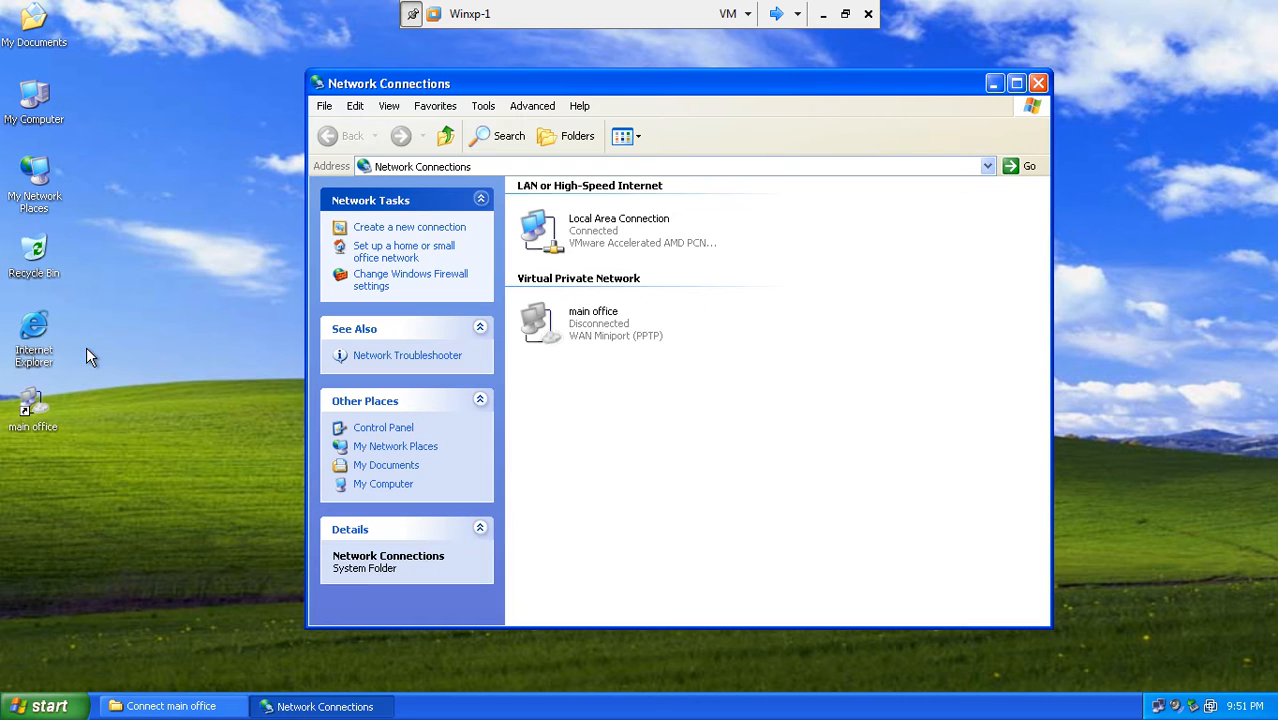
{"action": "left_click", "coordinate": [212, 706]}
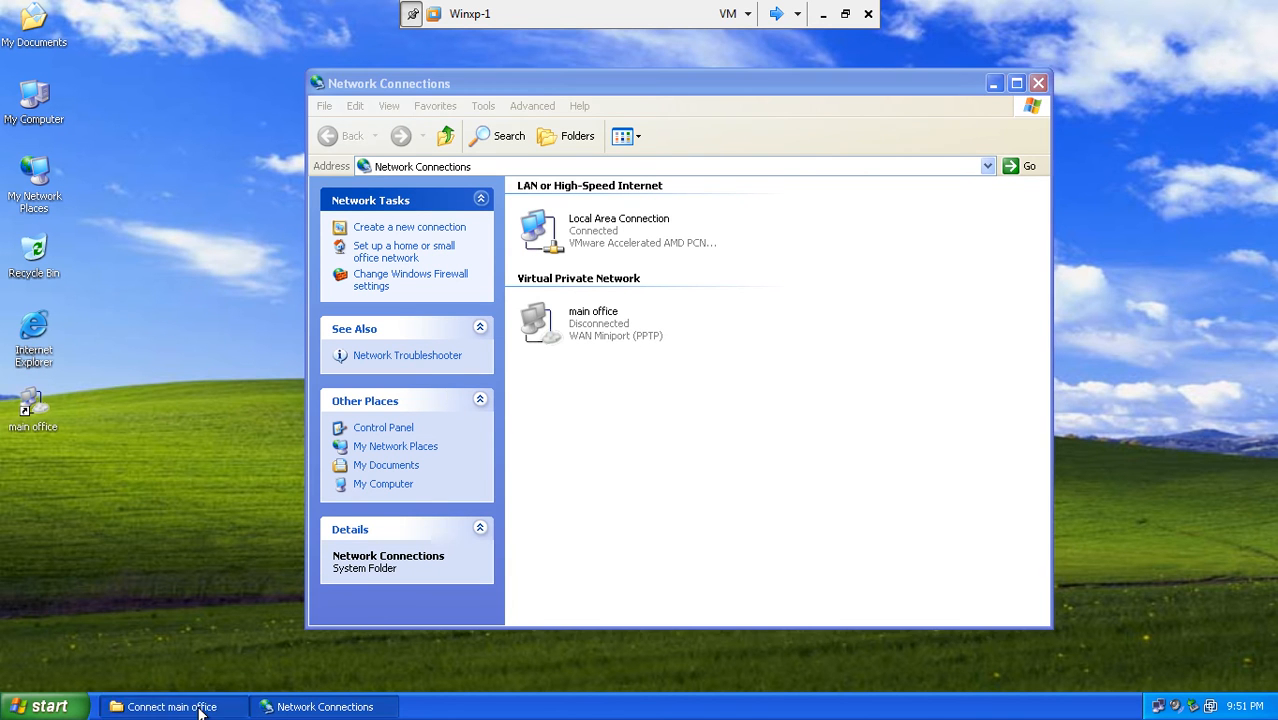
{"action": "left_click_drag", "start_coordinate": [684, 193], "coordinate": [968, 229]}
{"action": "left_click", "coordinate": [813, 563]}
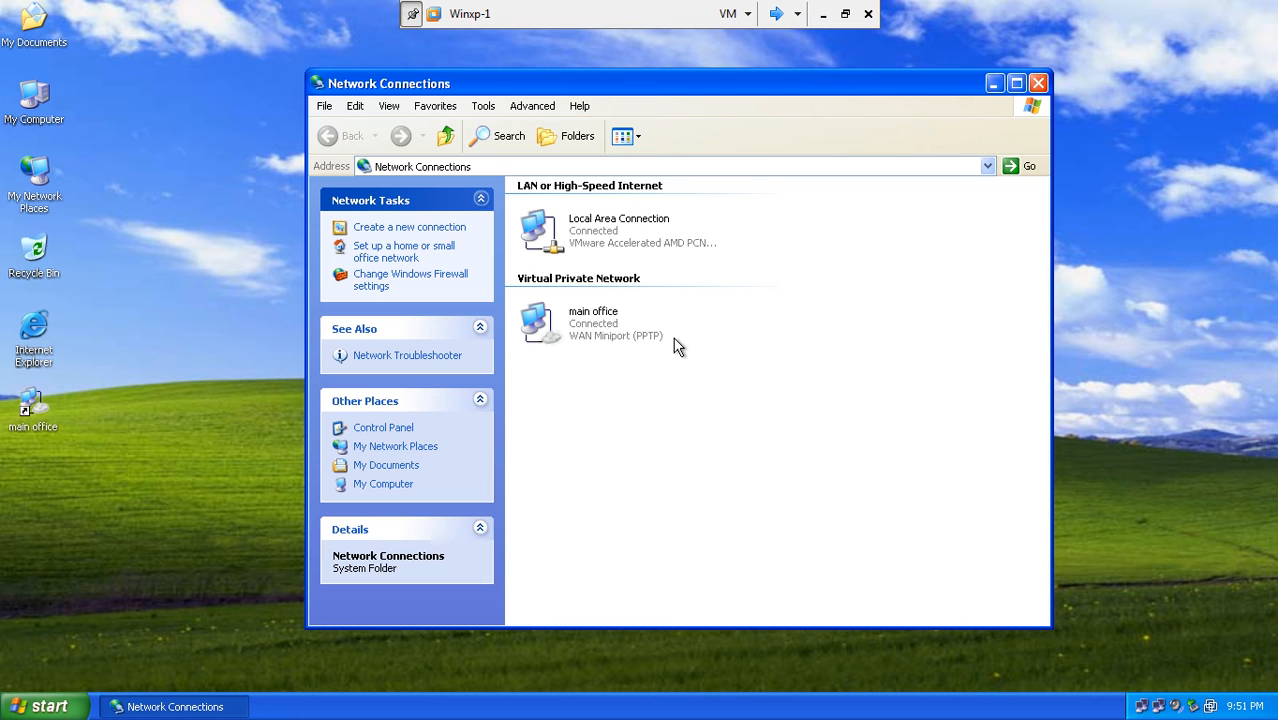
- Open cmd from Run and run ipconfig, showing the PPP adapter at 192.168.9.11
{"action": "left_click", "coordinate": [45, 706]}
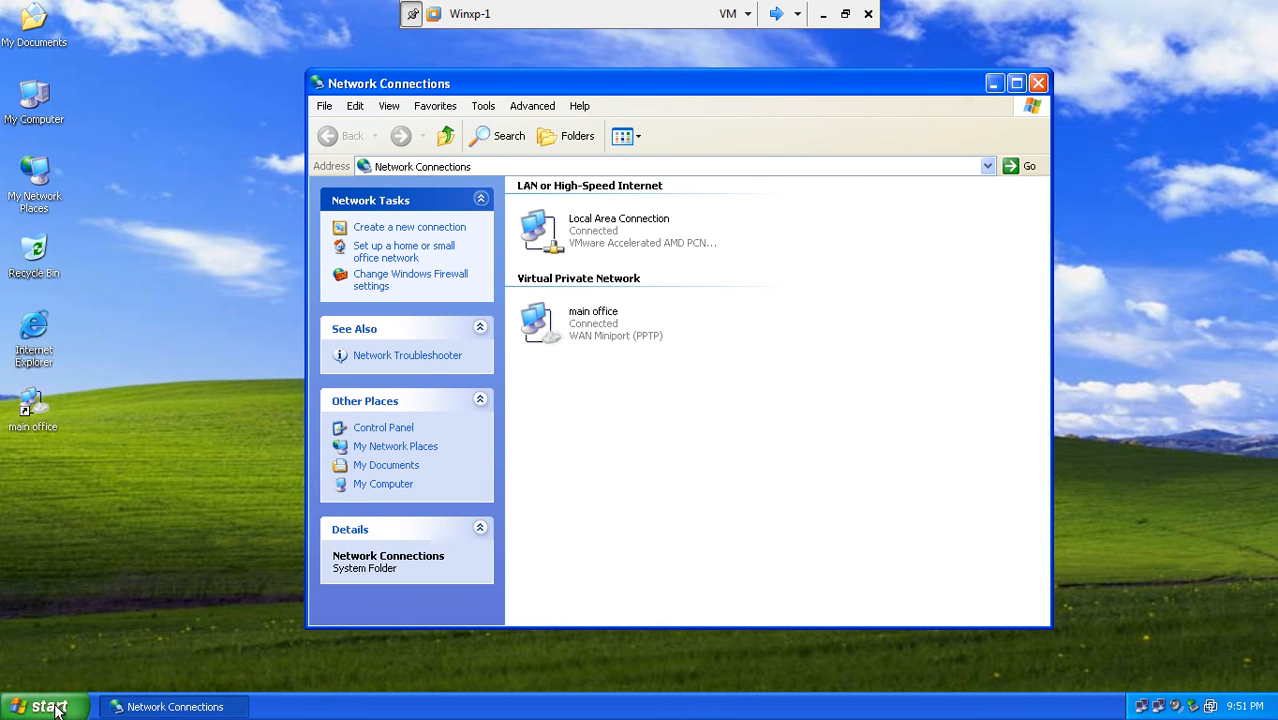
{"action": "left_click", "coordinate": [67, 639]}
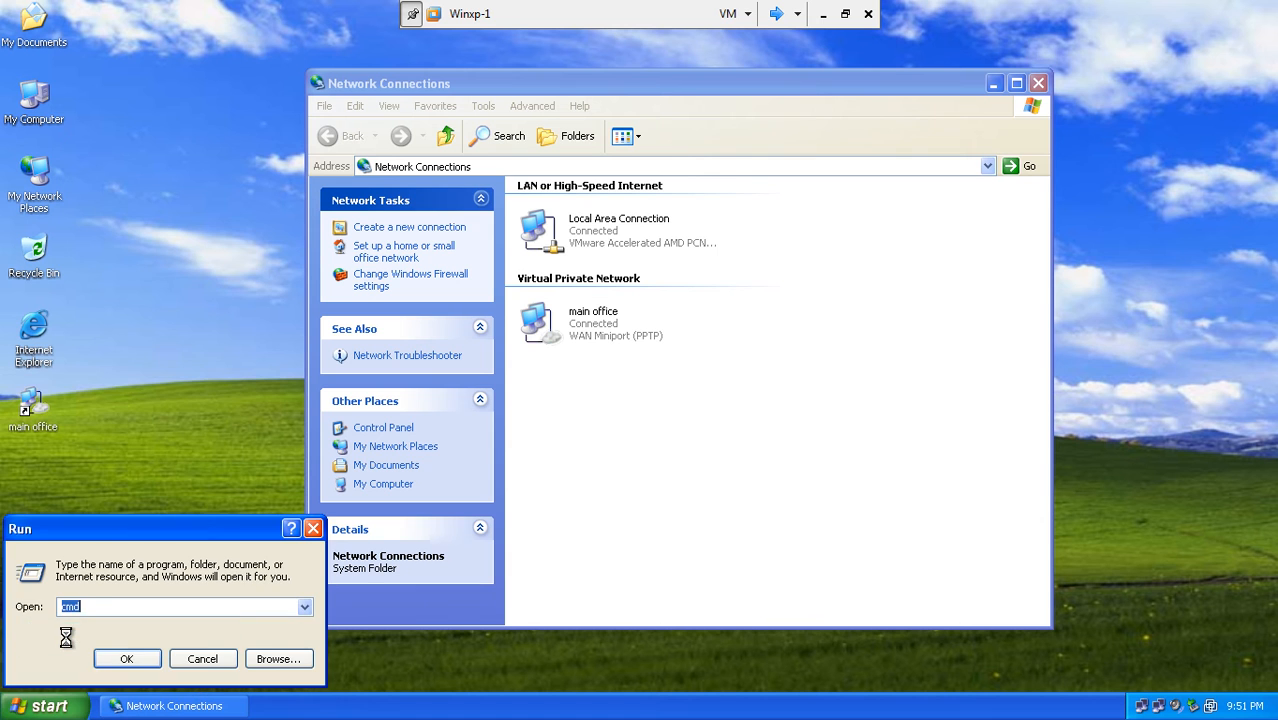
{"action": "left_click", "coordinate": [115, 659]}
{"action": "type", "text": "ipconfig"}
{"action": "key", "text": "Return"}
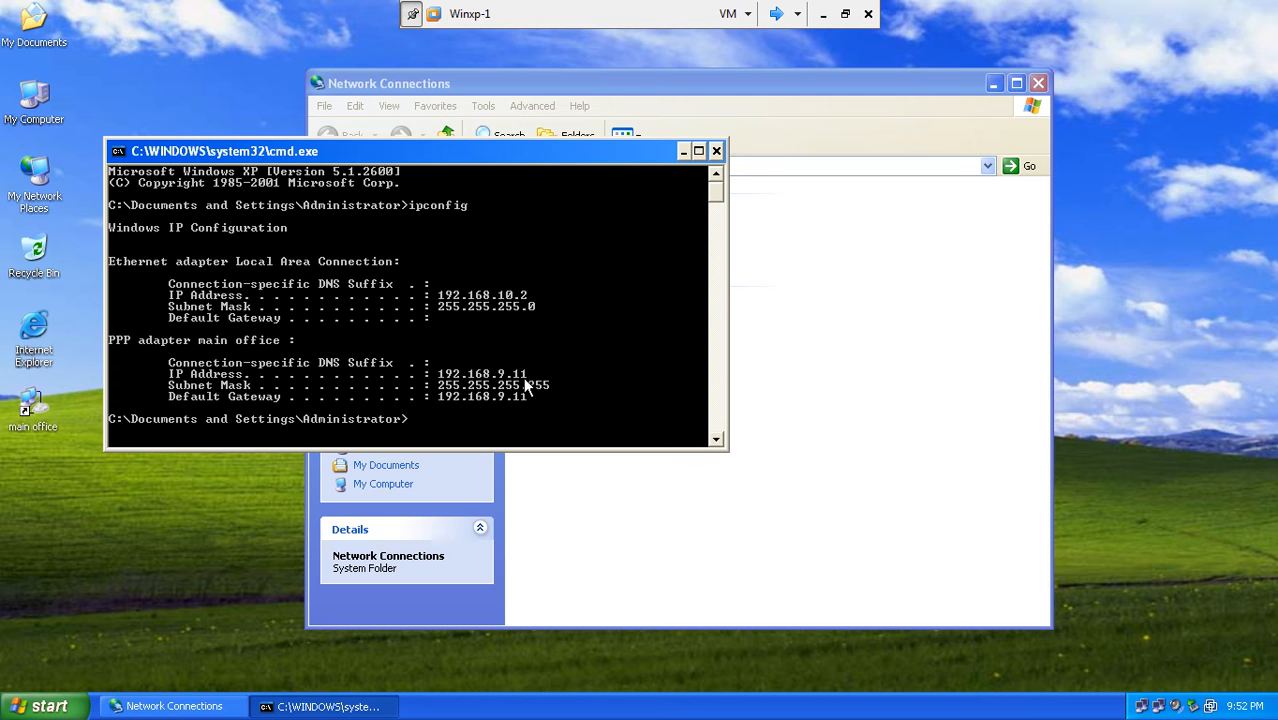
- Ping 192.168.10.1 and then 192.168.9.2, both replying with 0% loss
{"action": "type", "text": "ping 192.168.10.1"}
{"action": "key", "text": "Return"}
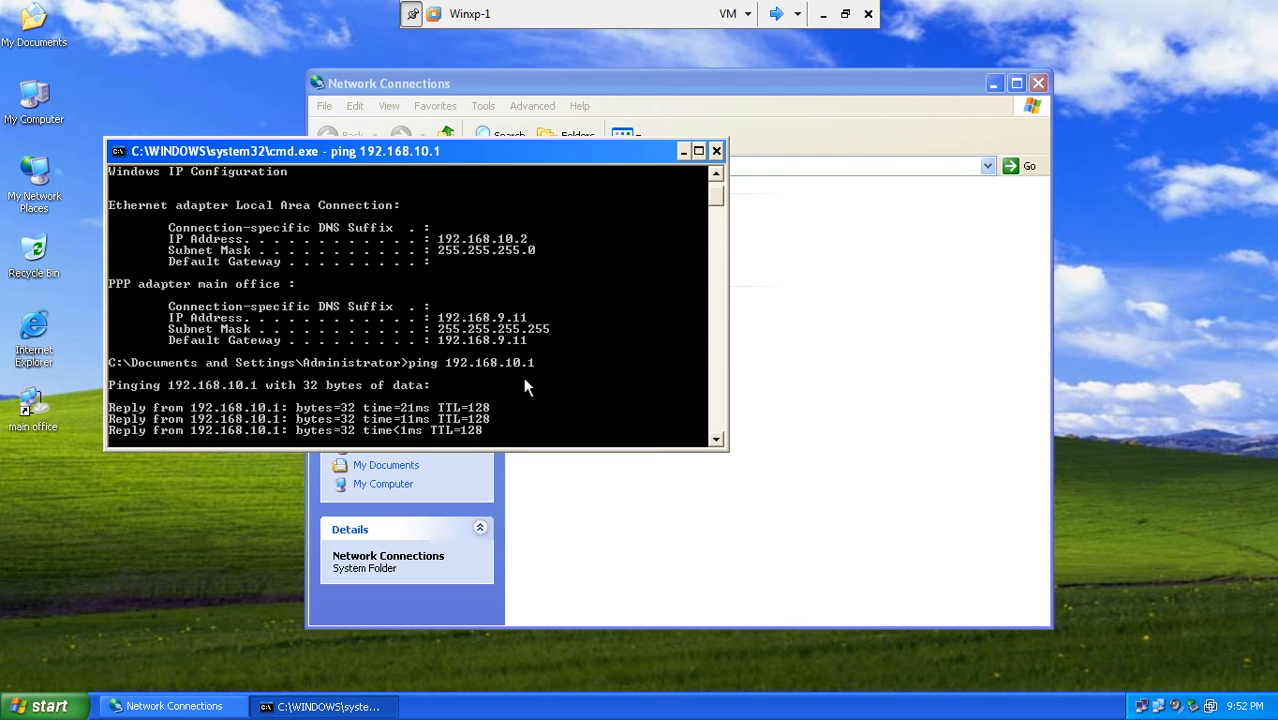
{"action": "key", "text": "Up"}
{"action": "key", "text": "BackSpace"}
{"action": "key", "text": "BackSpace"}
{"action": "key", "text": "BackSpace"}
{"action": "key", "text": "BackSpace"}
{"action": "type", "text": "9.2"}
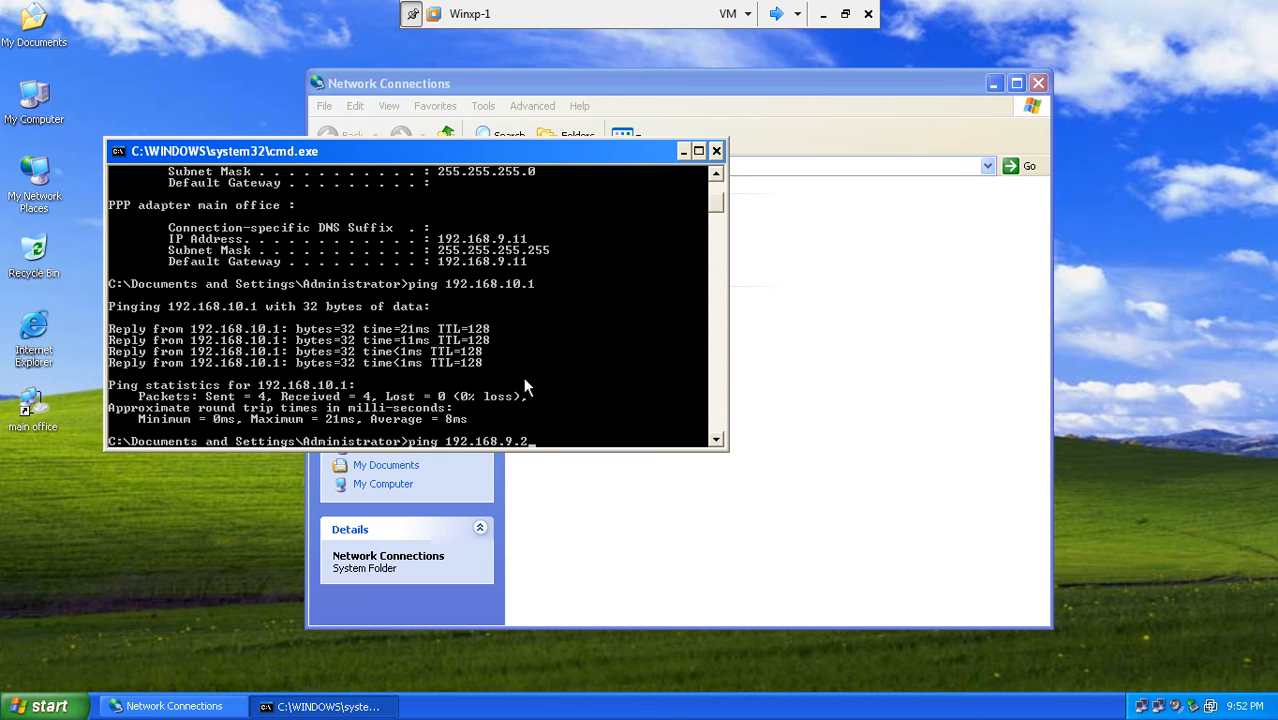
{"action": "key", "text": "Return"}
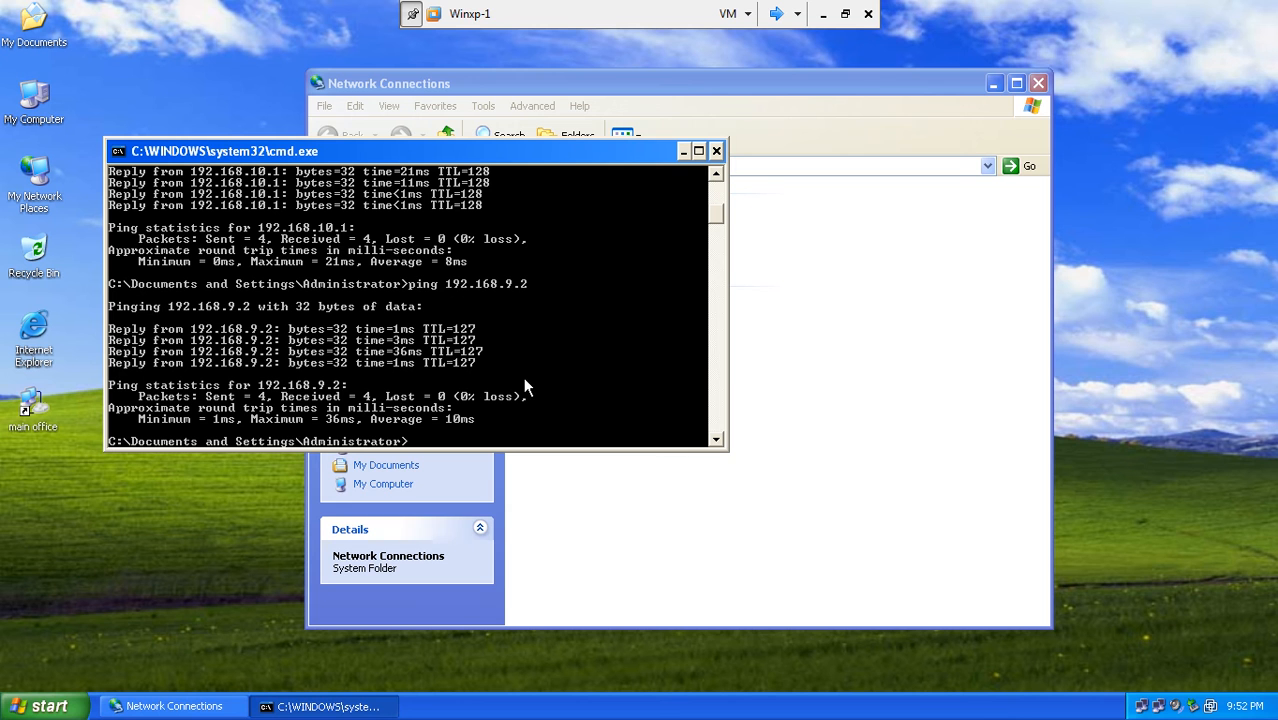
- Close the command prompt and inspect the main office connection's menu in Network Connections
{"action": "left_click", "coordinate": [716, 151]}
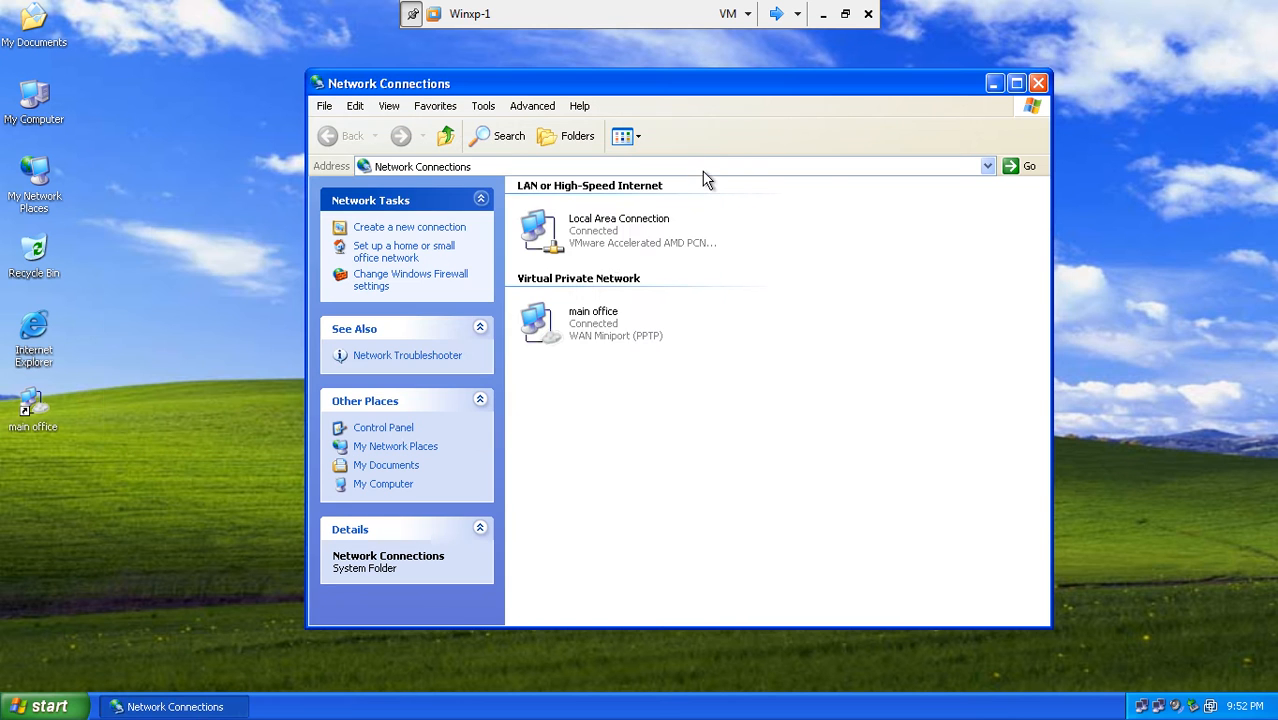
{"action": "left_click", "coordinate": [608, 333]}
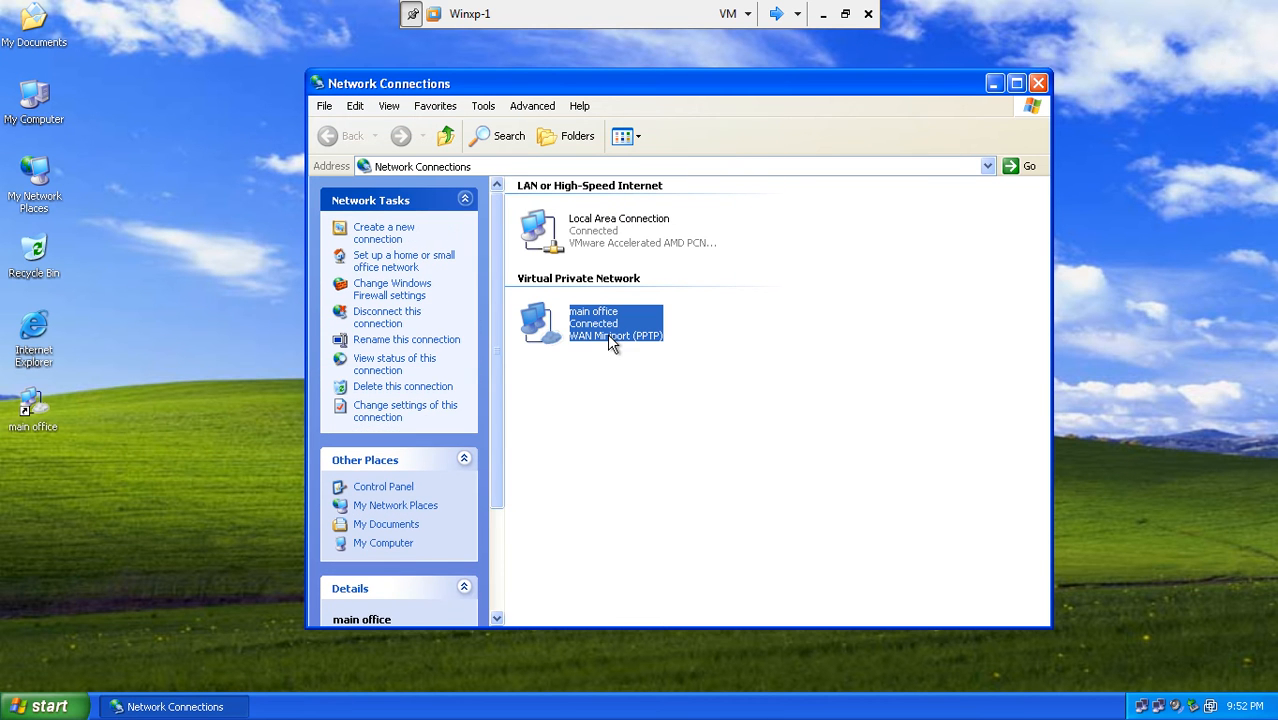
{"action": "left_click", "coordinate": [609, 364]}
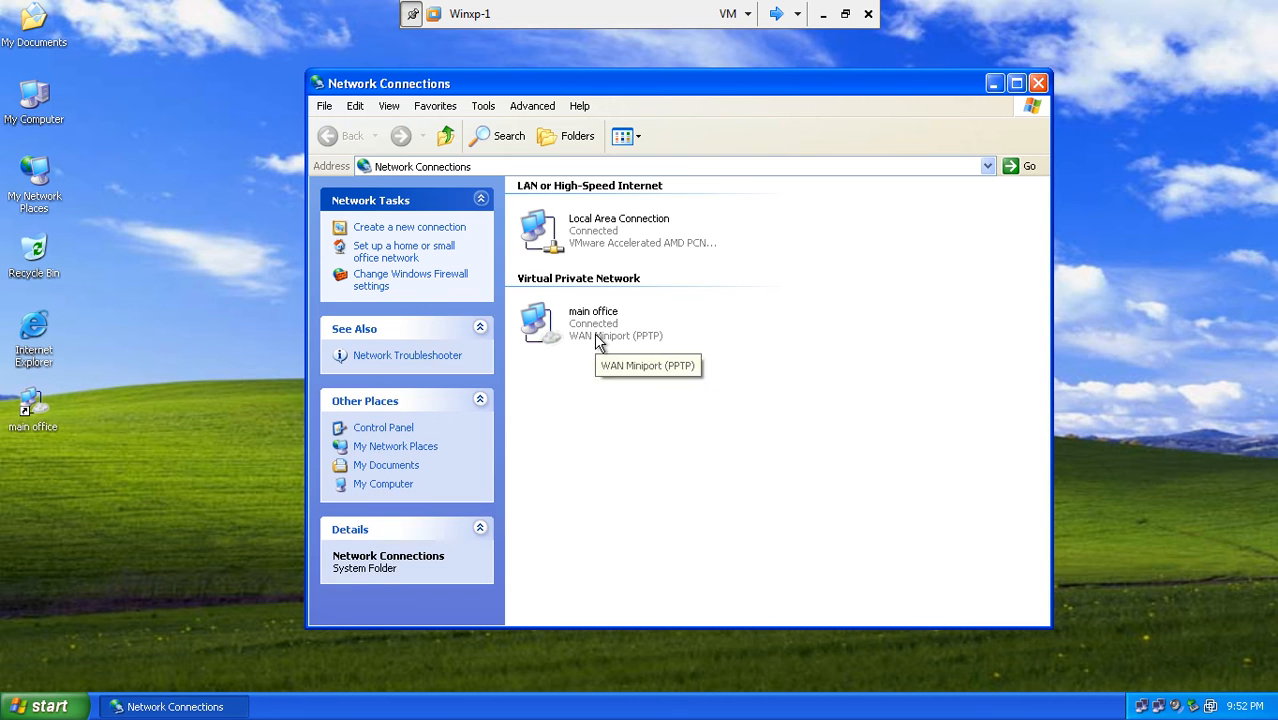
{"action": "right_click", "coordinate": [596, 337]}
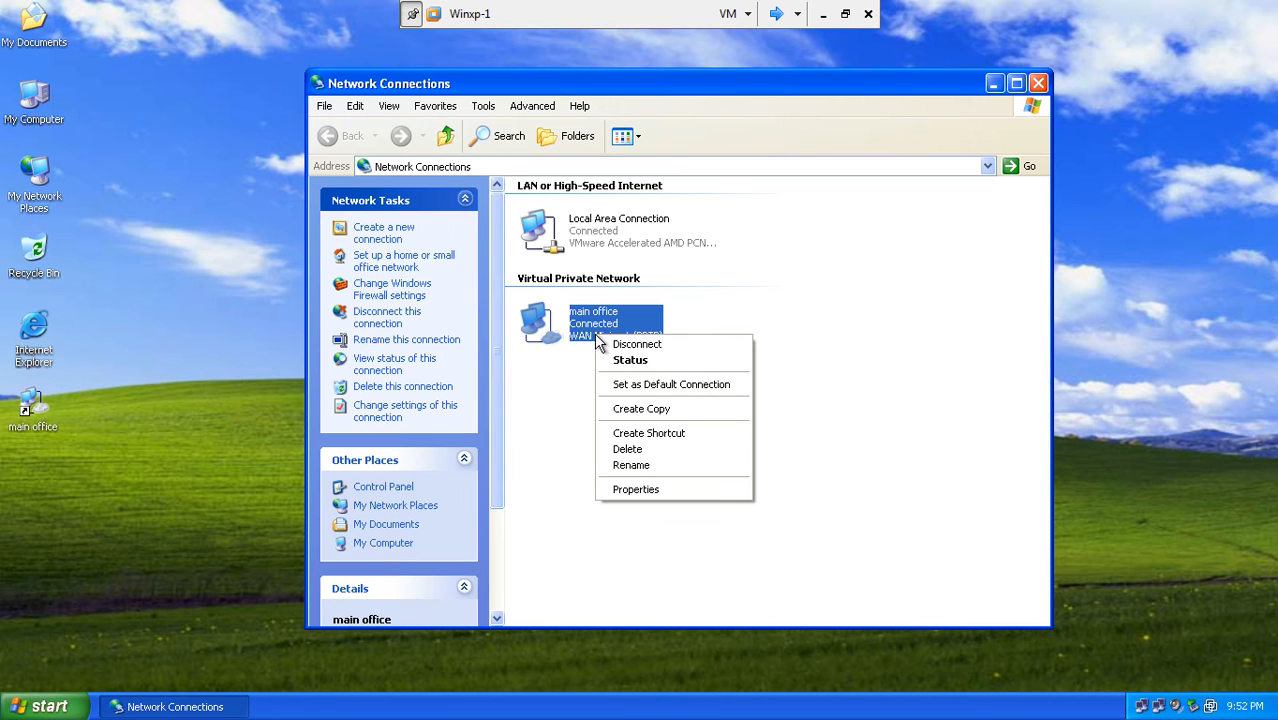
{"action": "left_click", "coordinate": [815, 249]}
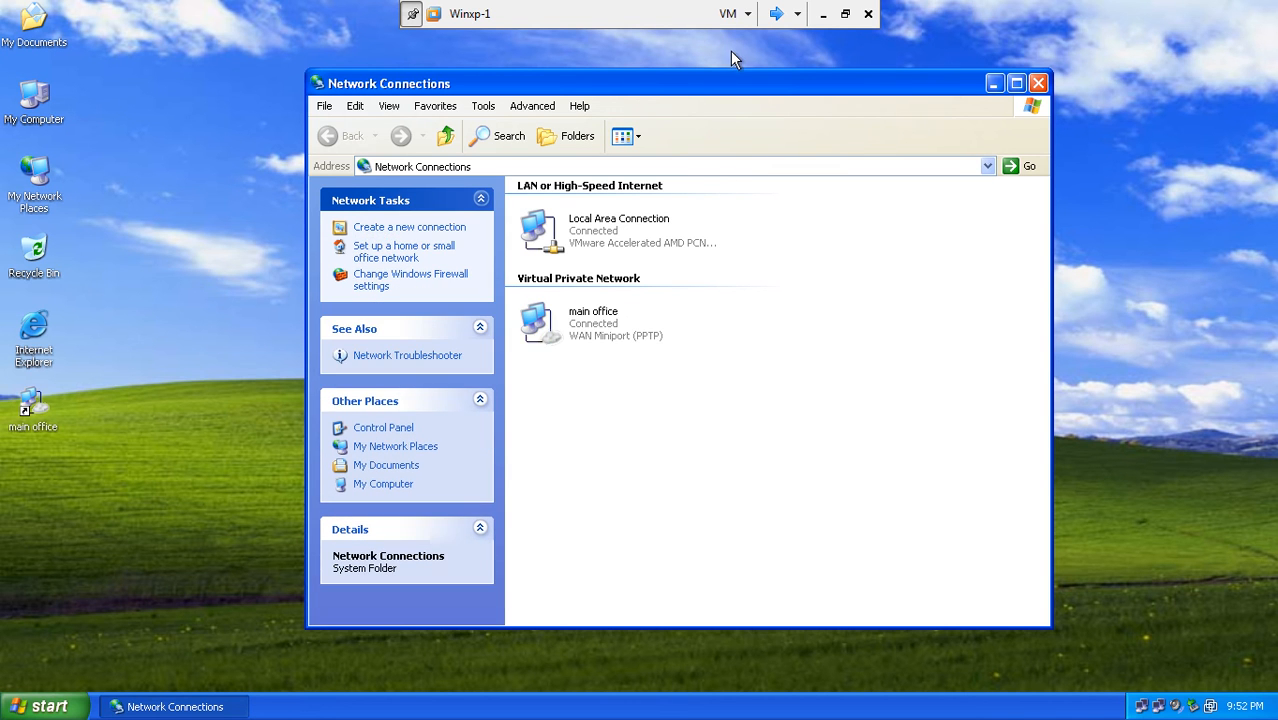
- On the RRAS server, refresh and list Remote Access Clients, widening the User Name column
{"action": "left_click", "coordinate": [776, 16]}
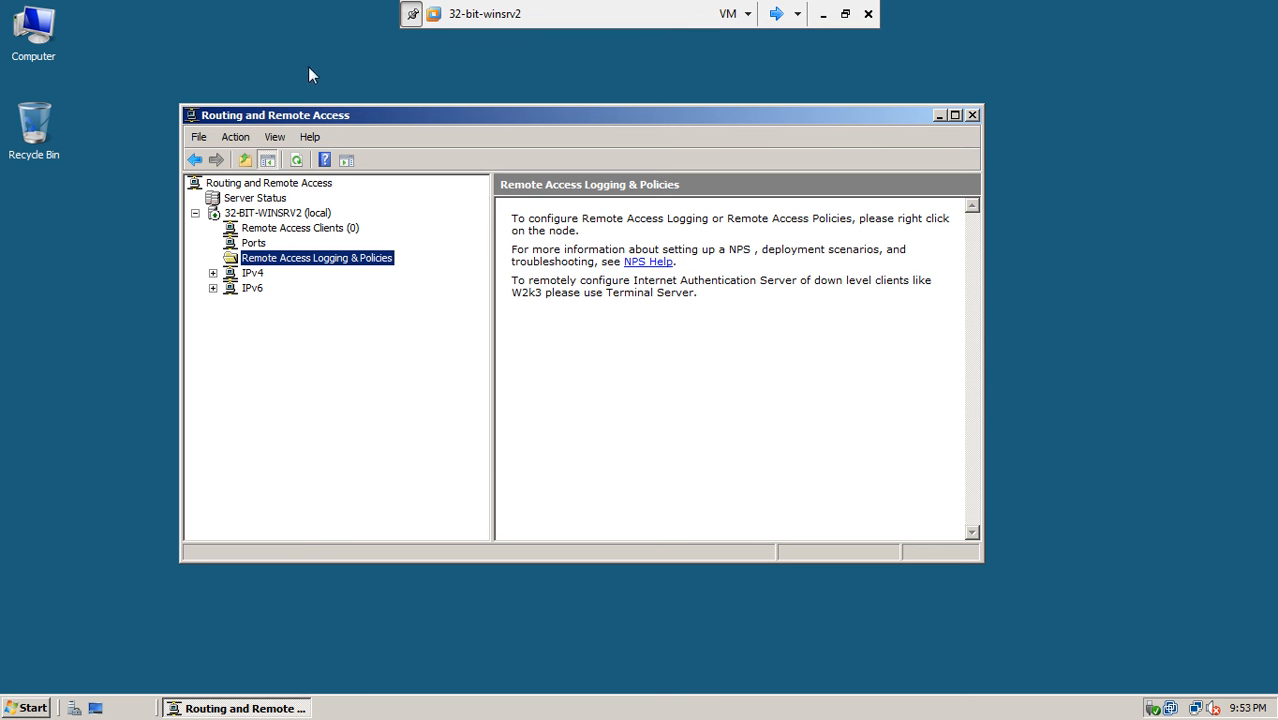
{"action": "left_click", "coordinate": [296, 162]}
{"action": "left_click", "coordinate": [343, 230]}
{"action": "left_click_drag", "start_coordinate": [983, 335], "coordinate": [1165, 298]}
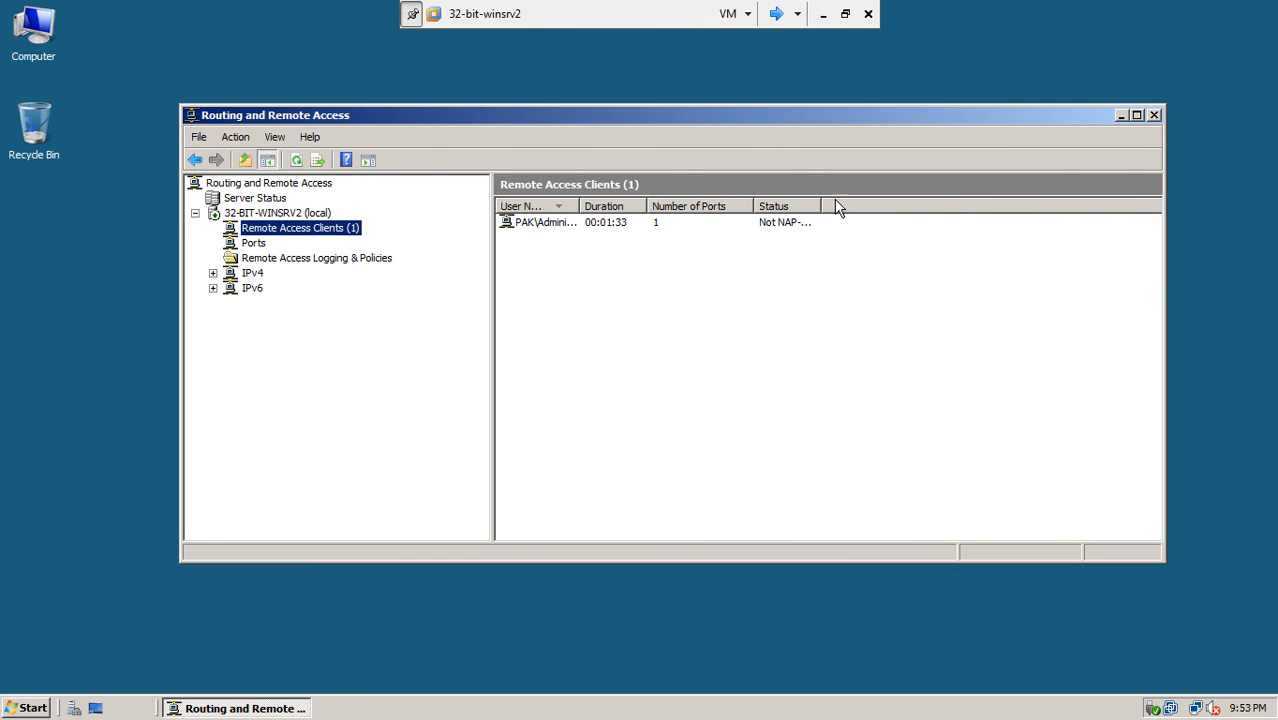
{"action": "left_click_drag", "start_coordinate": [647, 205], "coordinate": [681, 205]}
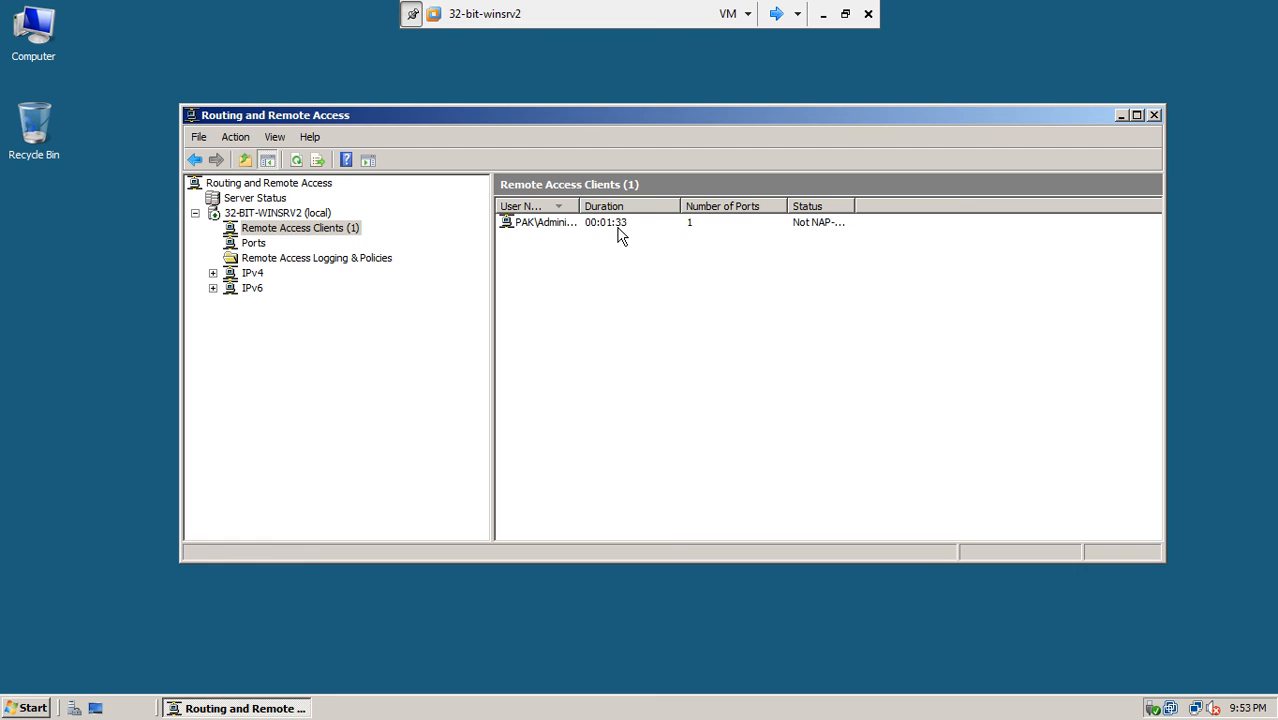
{"action": "left_click_drag", "start_coordinate": [580, 205], "coordinate": [638, 205]}
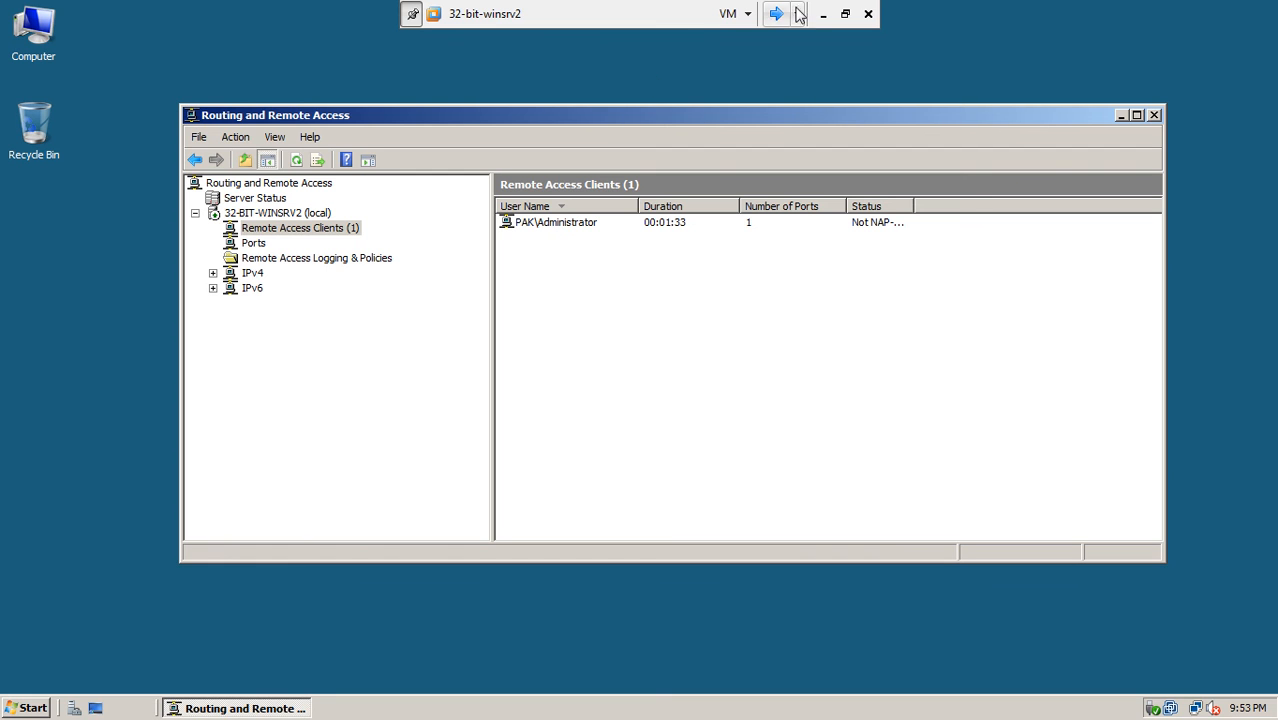
- Disconnect the PAK\Administrator client, refresh the list, and cycle back to the XP client
{"action": "right_click", "coordinate": [561, 224]}
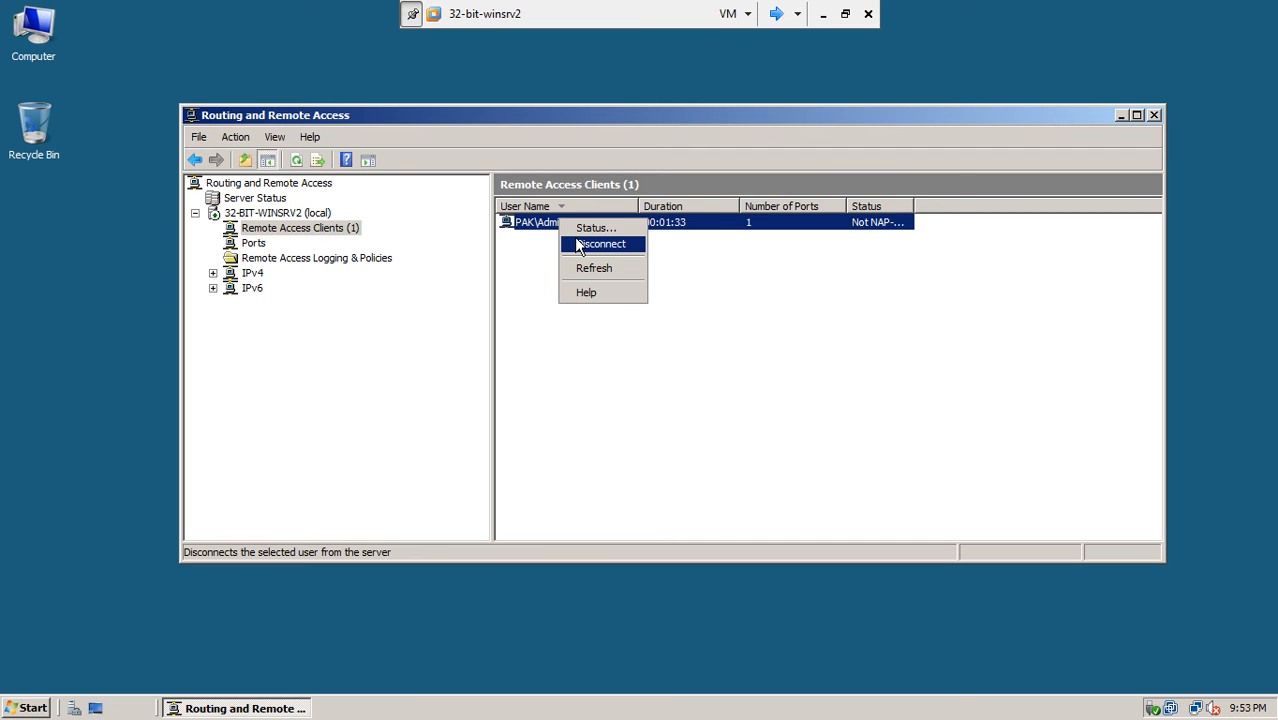
{"action": "left_click", "coordinate": [578, 245]}
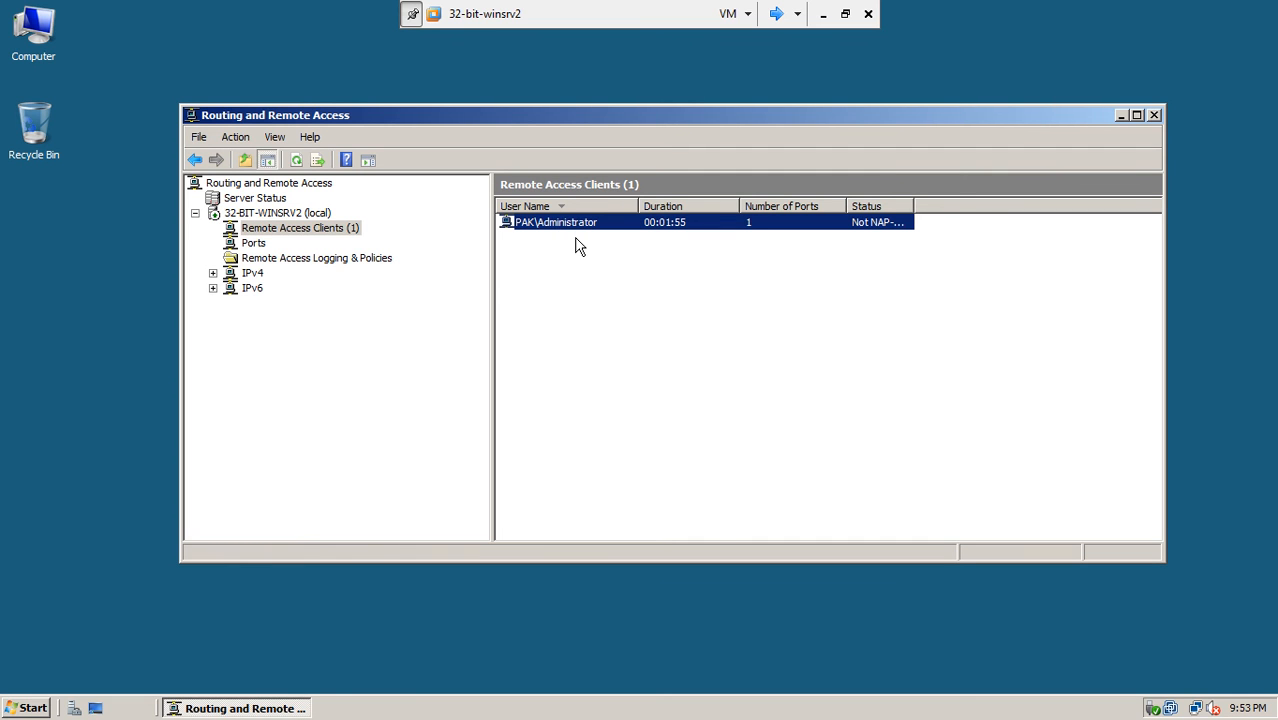
{"action": "right_click", "coordinate": [615, 312]}
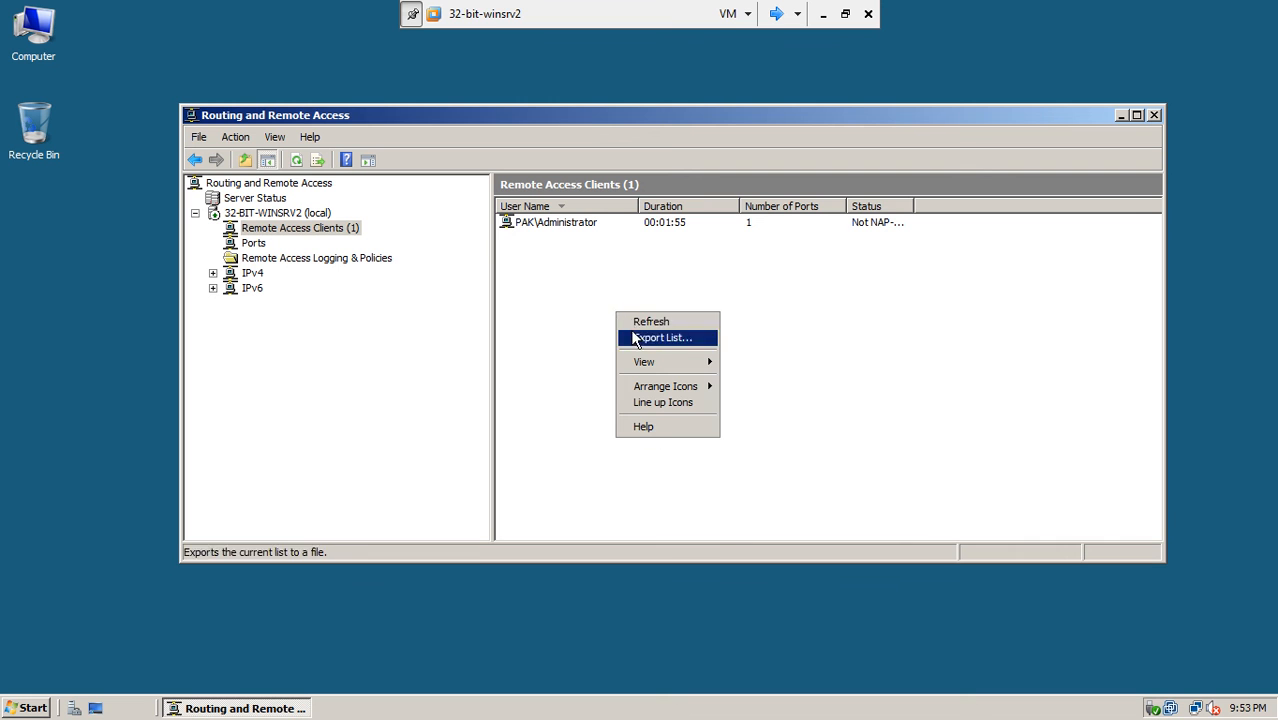
{"action": "left_click", "coordinate": [634, 322]}
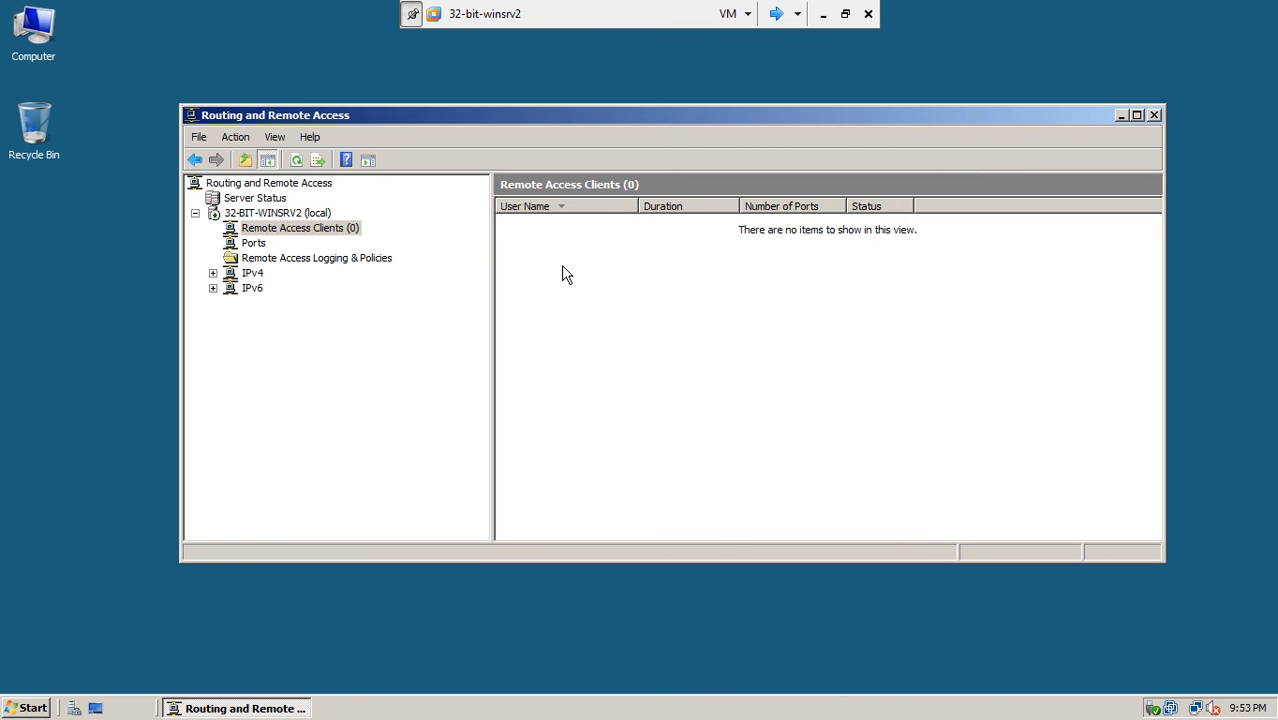
{"action": "left_click", "coordinate": [776, 14]}
{"action": "left_click", "coordinate": [776, 14]}
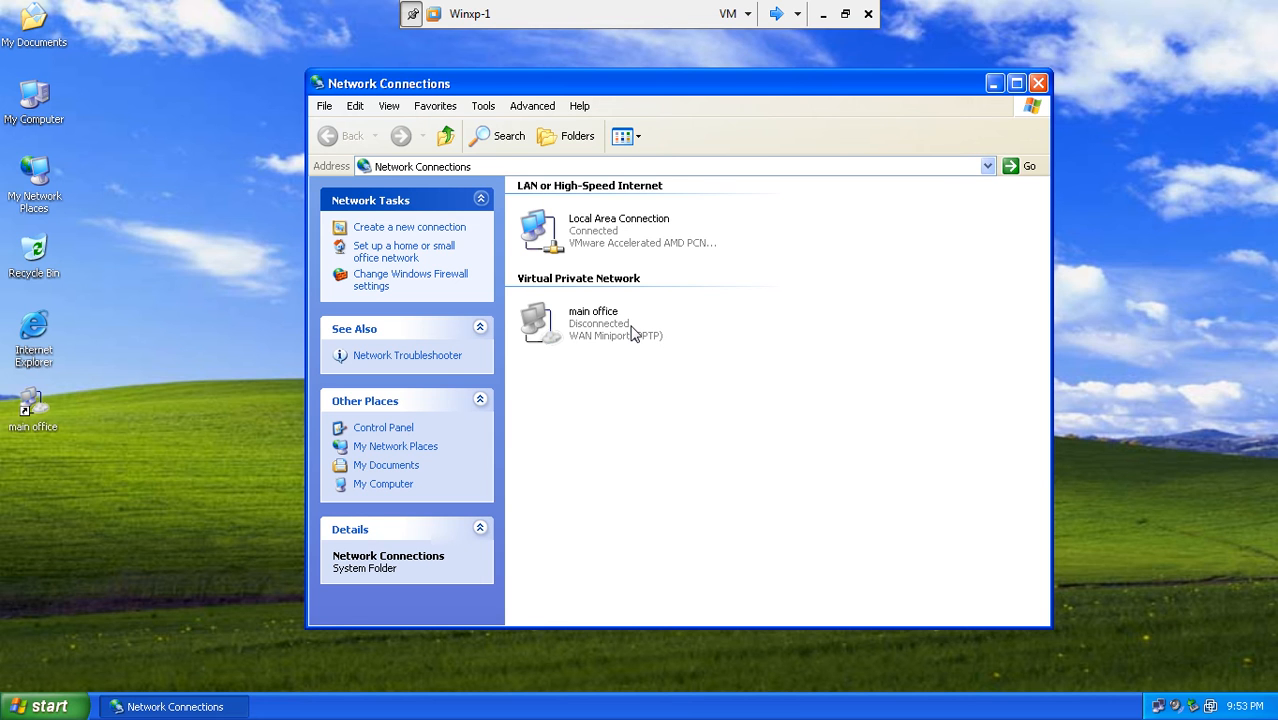
- Open the main office connection dialog on Winxp-1, then cycle VMs to 32-bit-winsrv1
{"action": "left_click", "coordinate": [630, 333]}
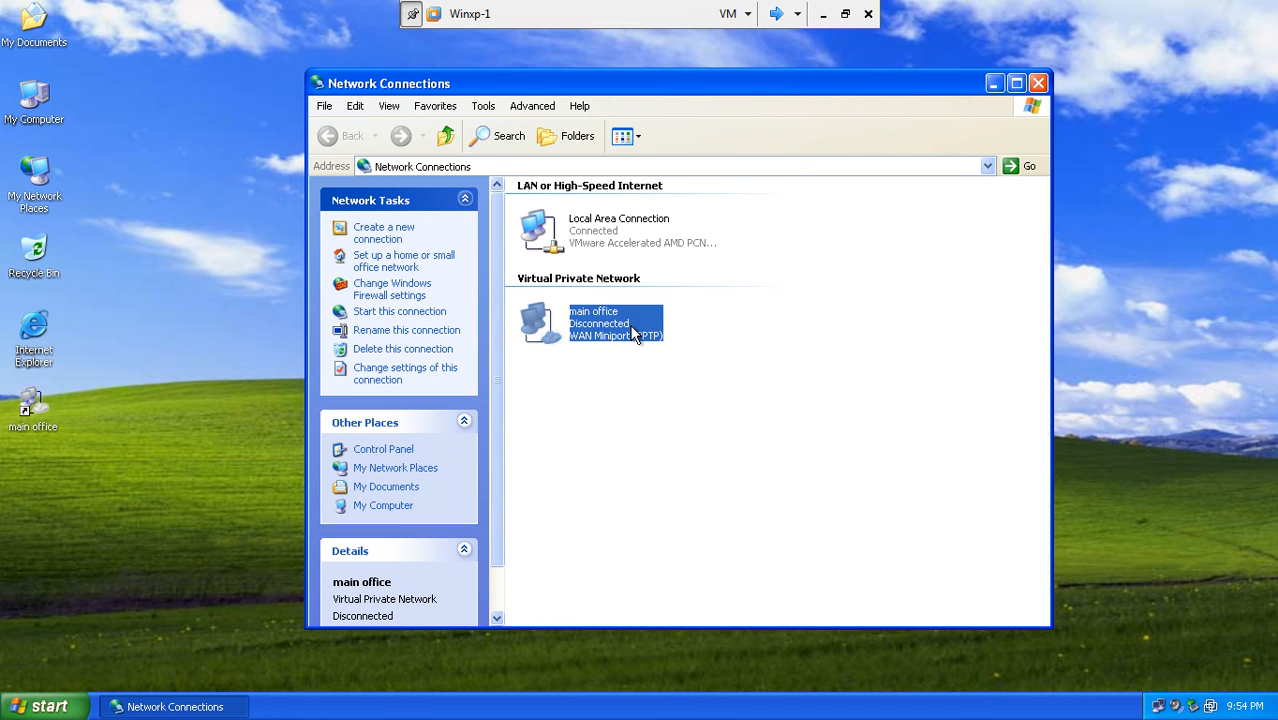
{"action": "double_click", "coordinate": [632, 335]}
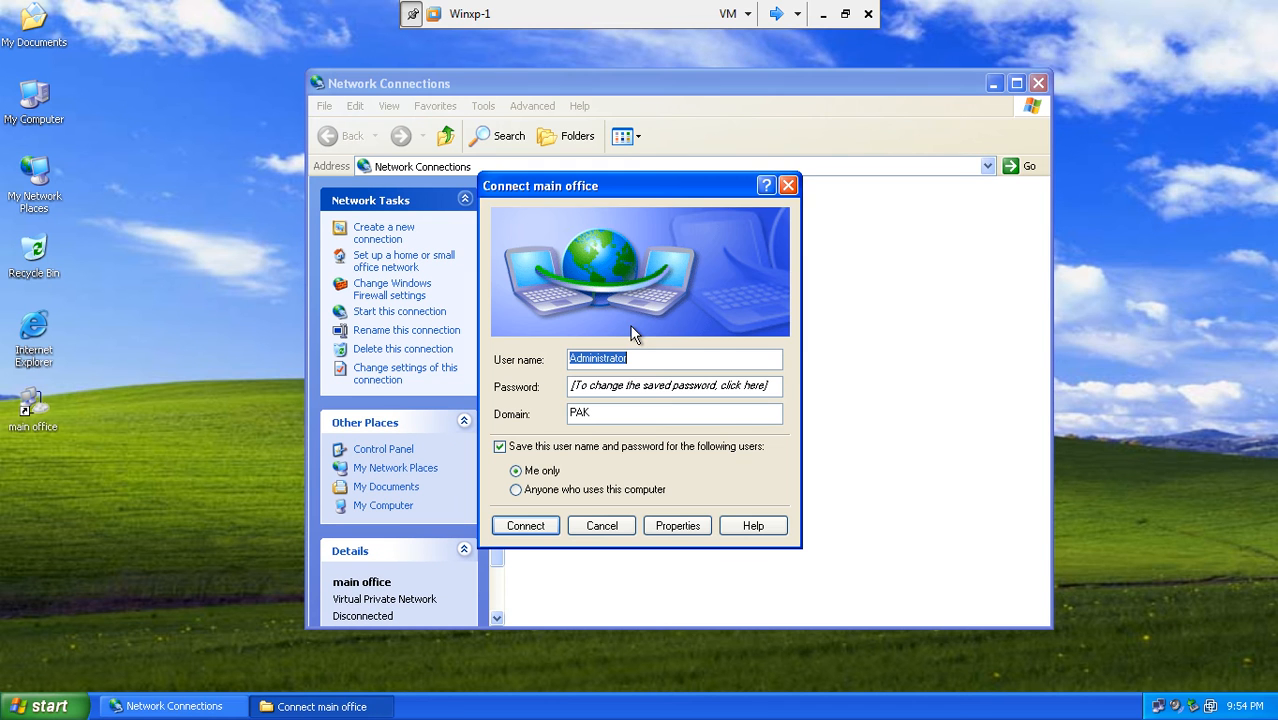
{"action": "left_click", "coordinate": [774, 14]}
{"action": "left_click", "coordinate": [774, 14]}
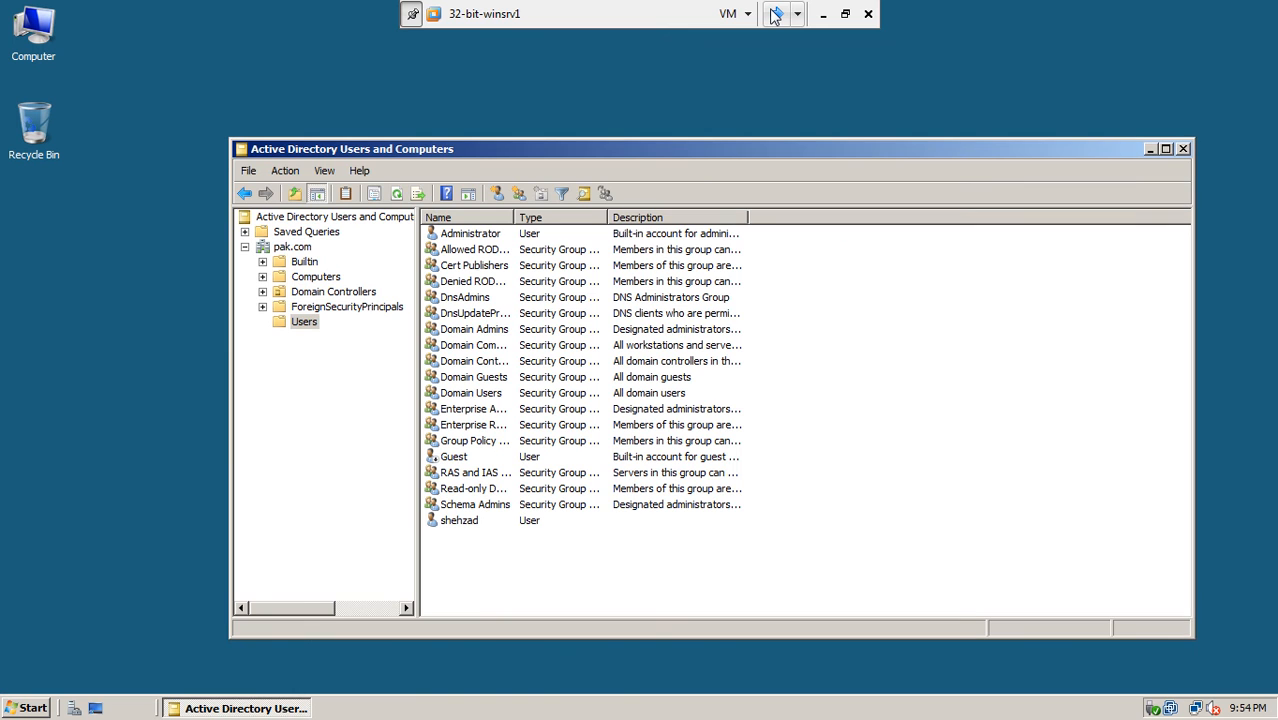
- Start a new user in the Users container, entering the user's name and logon name
{"action": "right_click", "coordinate": [304, 331]}
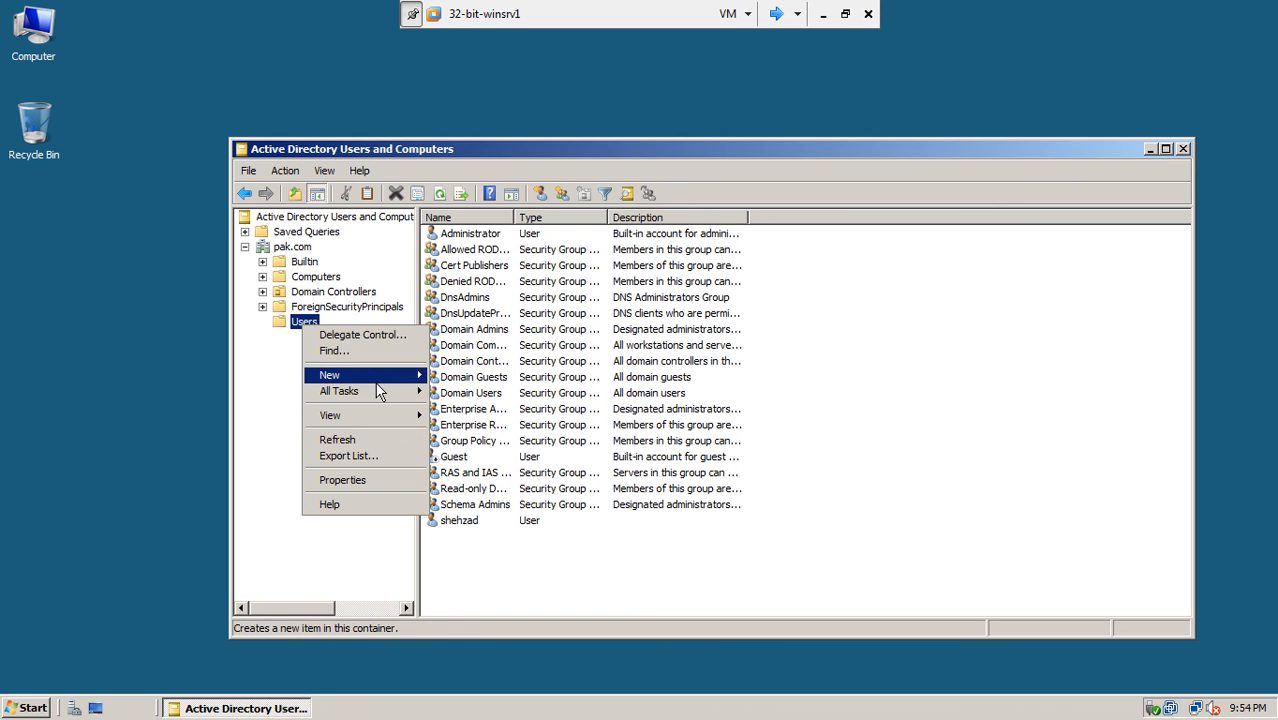
{"action": "mouse_move", "coordinate": [378, 386]}
{"action": "left_click", "coordinate": [455, 470]}
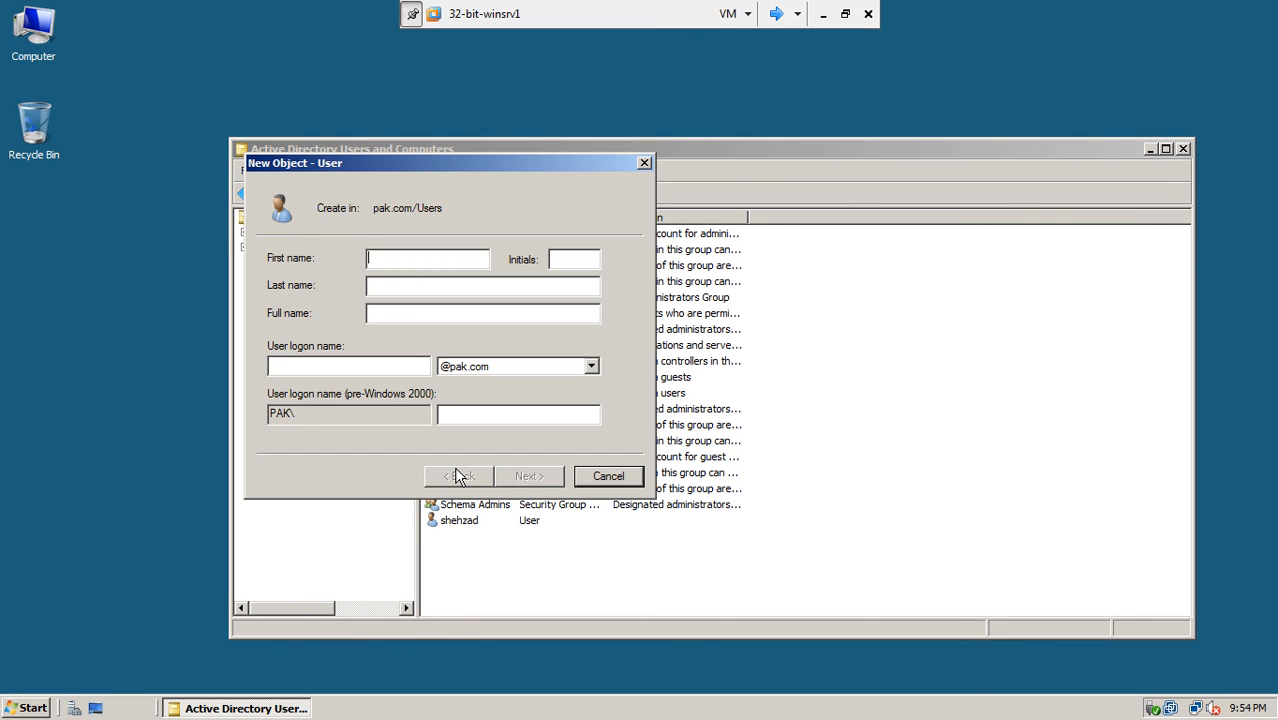
{"action": "type", "text": "naisr"}
{"action": "left_click", "coordinate": [383, 369]}
{"action": "type", "text": "nasir"}
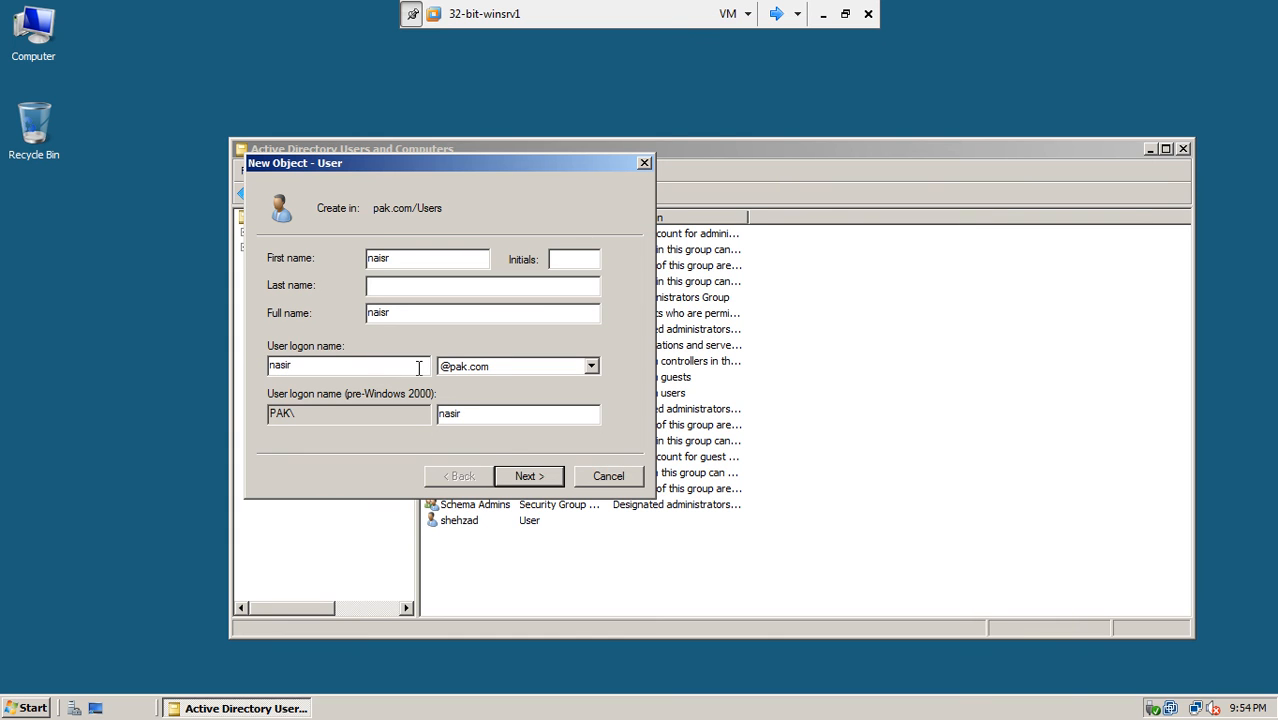
{"action": "left_click", "coordinate": [516, 476]}
- Set the user's password as unchangeable and never-expiring, without forced change at logon, and create the account
{"action": "type", "text": "P@ssw0r"}
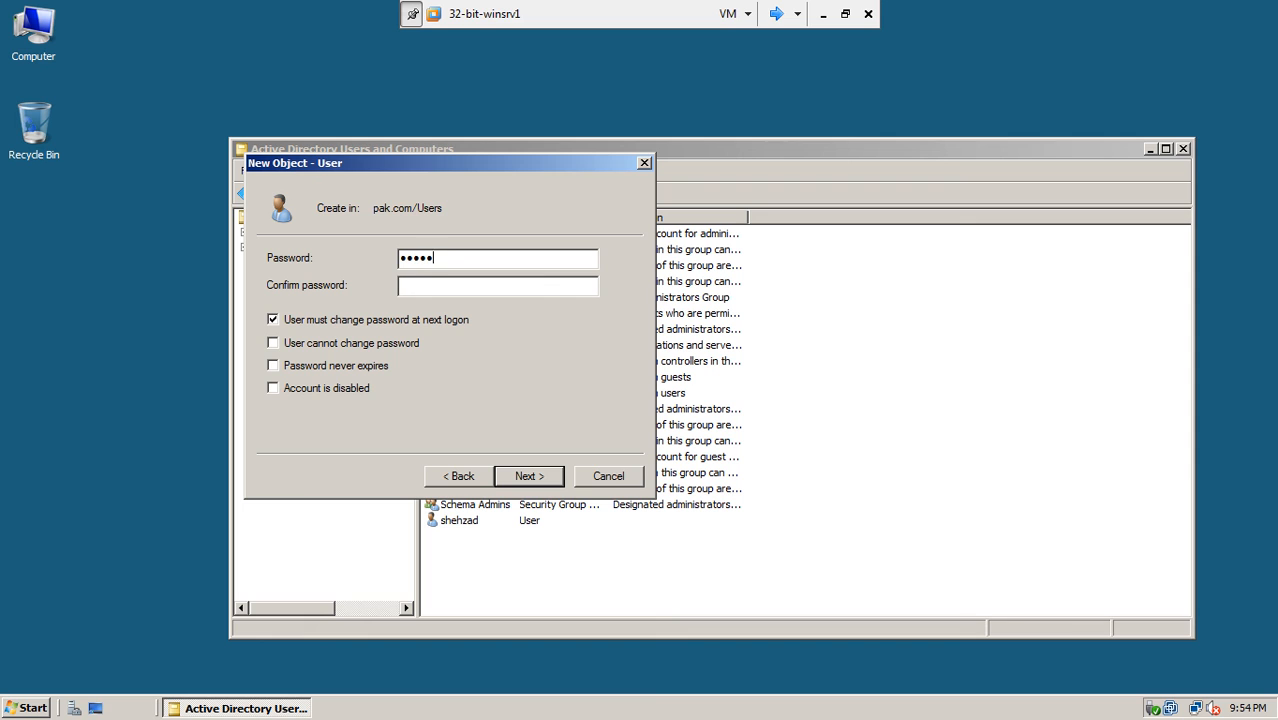
{"action": "left_click", "coordinate": [417, 289]}
{"action": "type", "text": "P@ssw0r"}
{"action": "left_click", "coordinate": [324, 320]}
{"action": "left_click", "coordinate": [327, 343]}
{"action": "left_click", "coordinate": [326, 366]}
{"action": "left_click", "coordinate": [540, 477]}
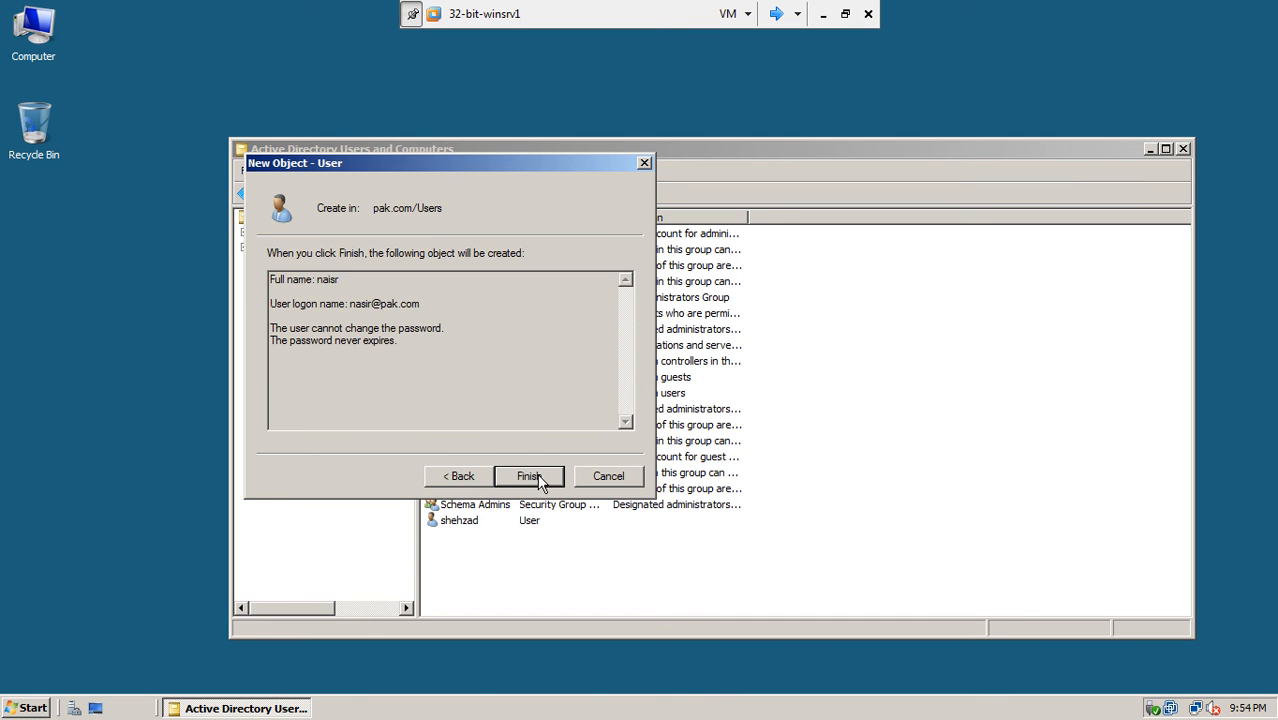
{"action": "left_click", "coordinate": [540, 481]}
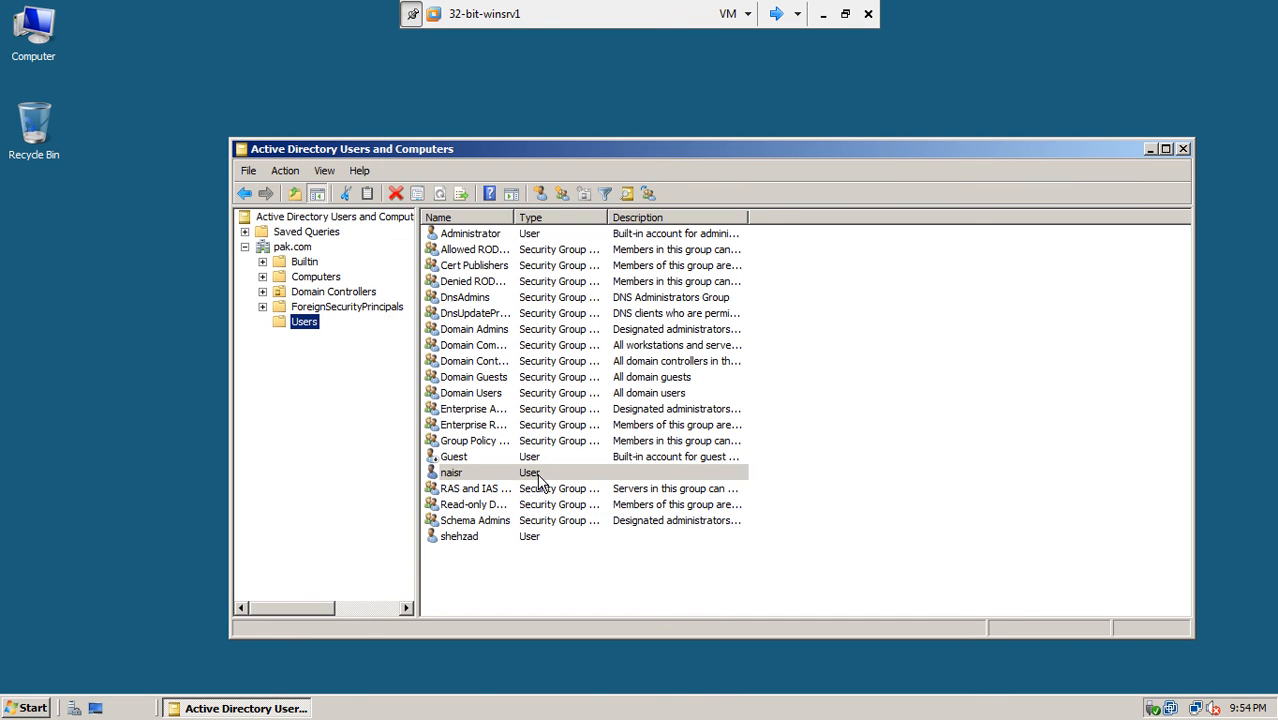
- Set the new user's Dial-in network access permission to Allow access and save
{"action": "left_click", "coordinate": [452, 476]}
{"action": "right_click", "coordinate": [455, 482]}
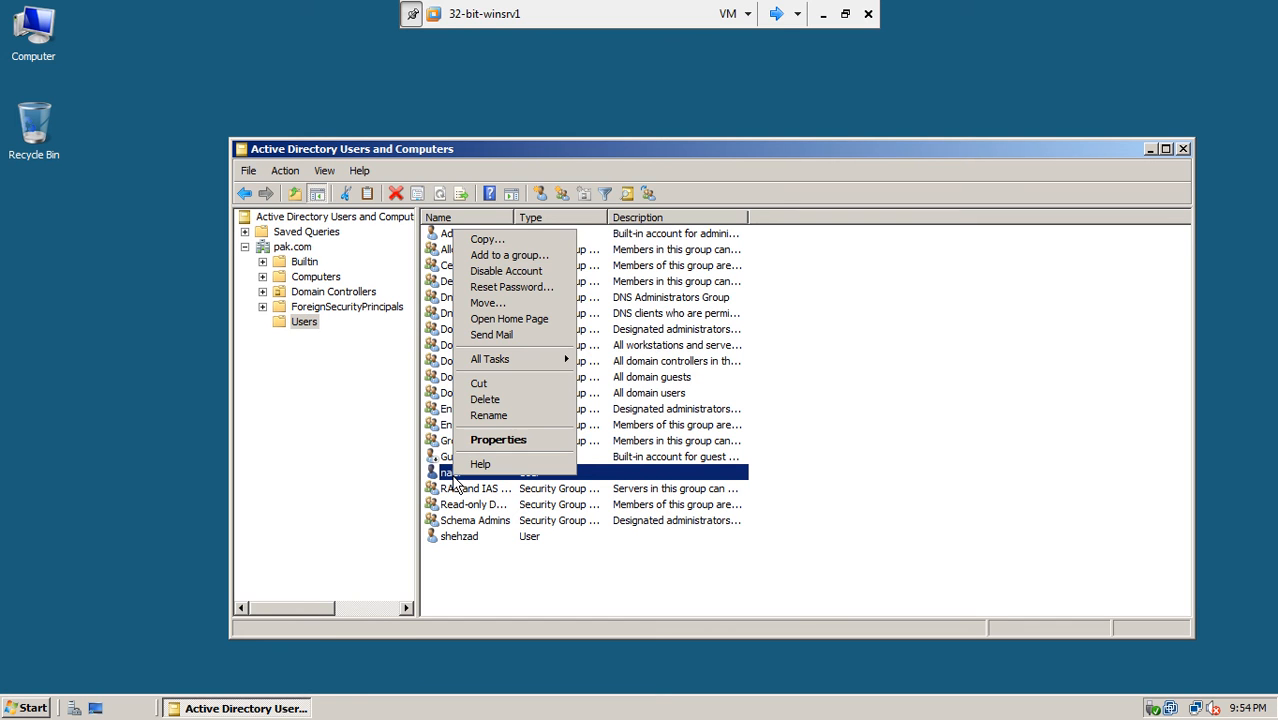
{"action": "left_click", "coordinate": [490, 438]}
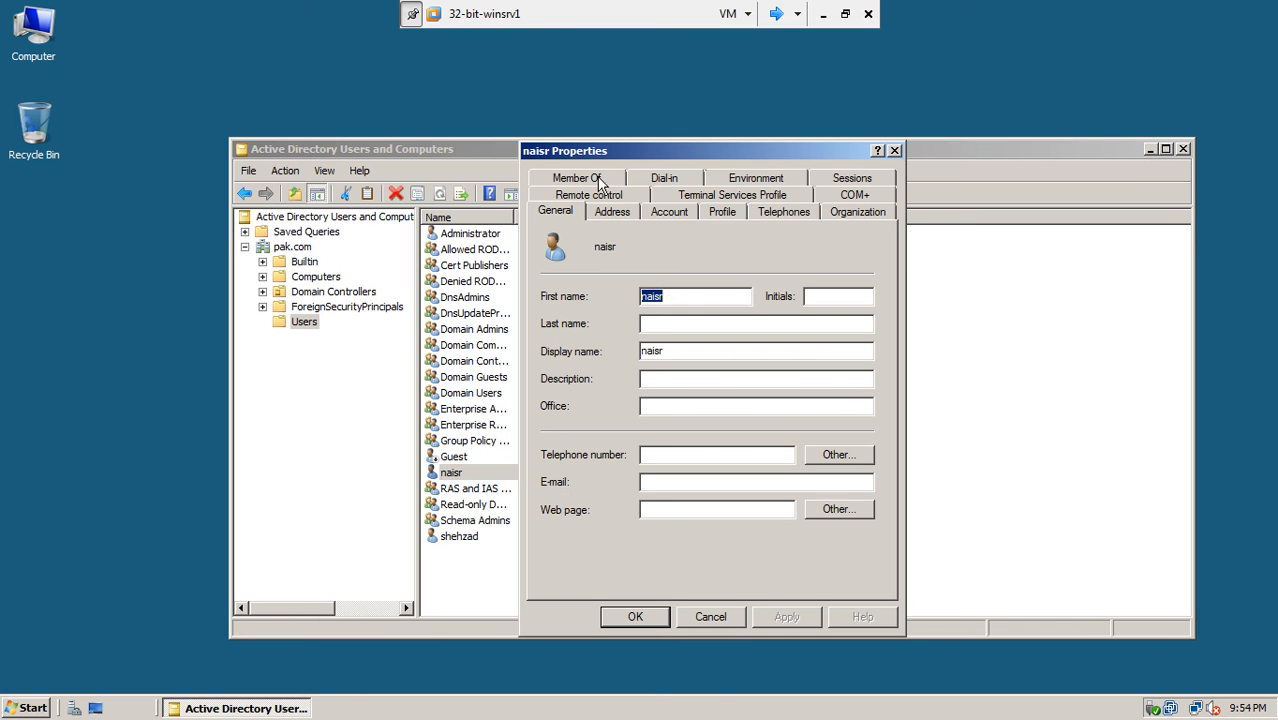
{"action": "left_click", "coordinate": [668, 181]}
{"action": "left_click", "coordinate": [582, 263]}
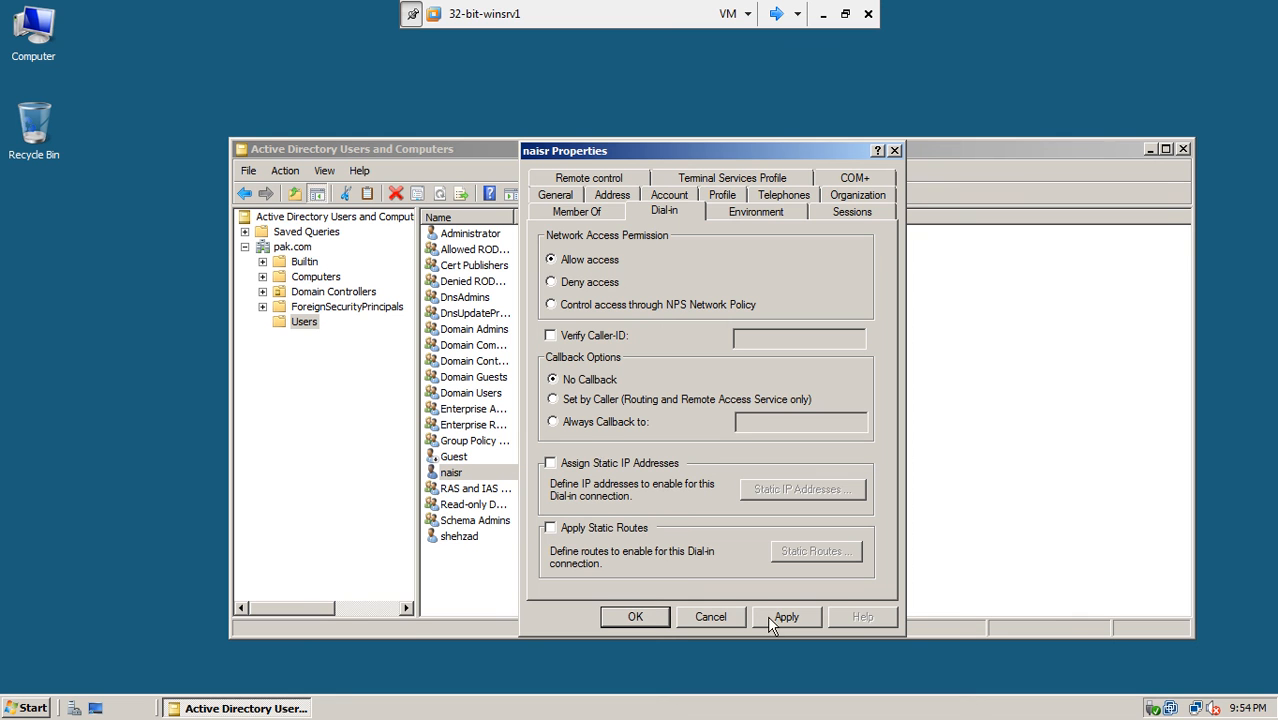
{"action": "left_click", "coordinate": [657, 616]}
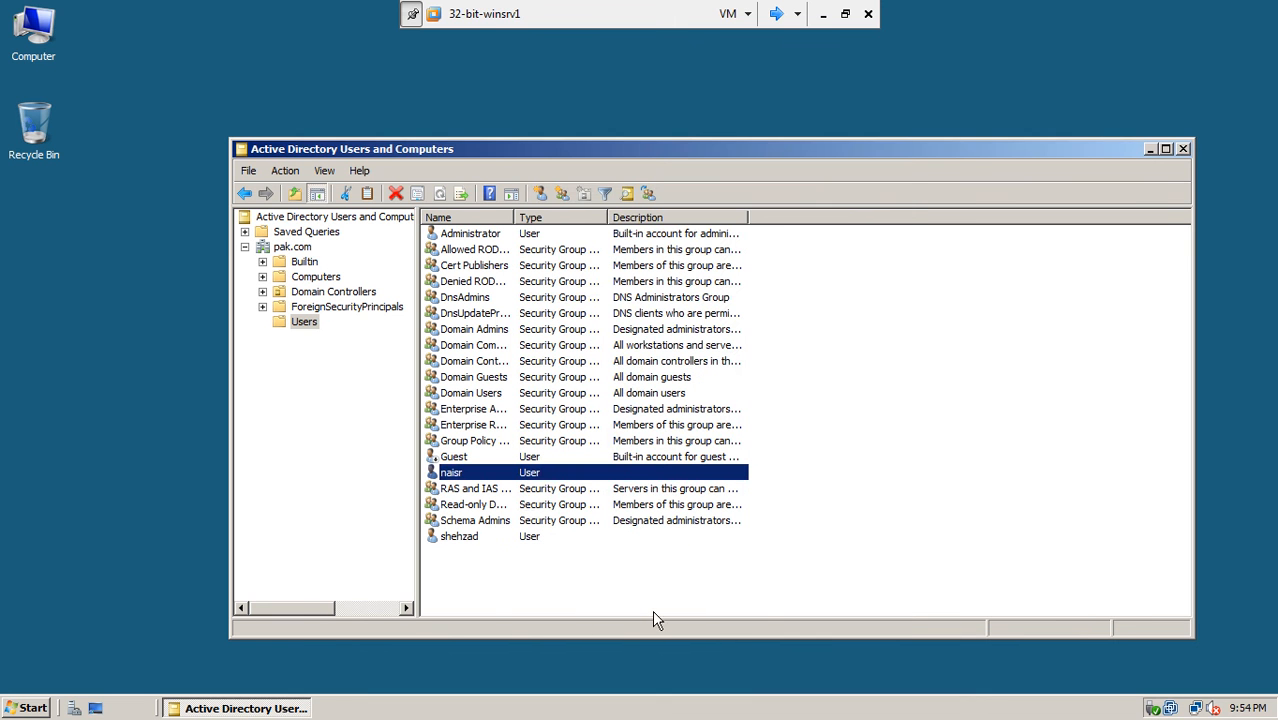
{"action": "left_click", "coordinate": [775, 14]}
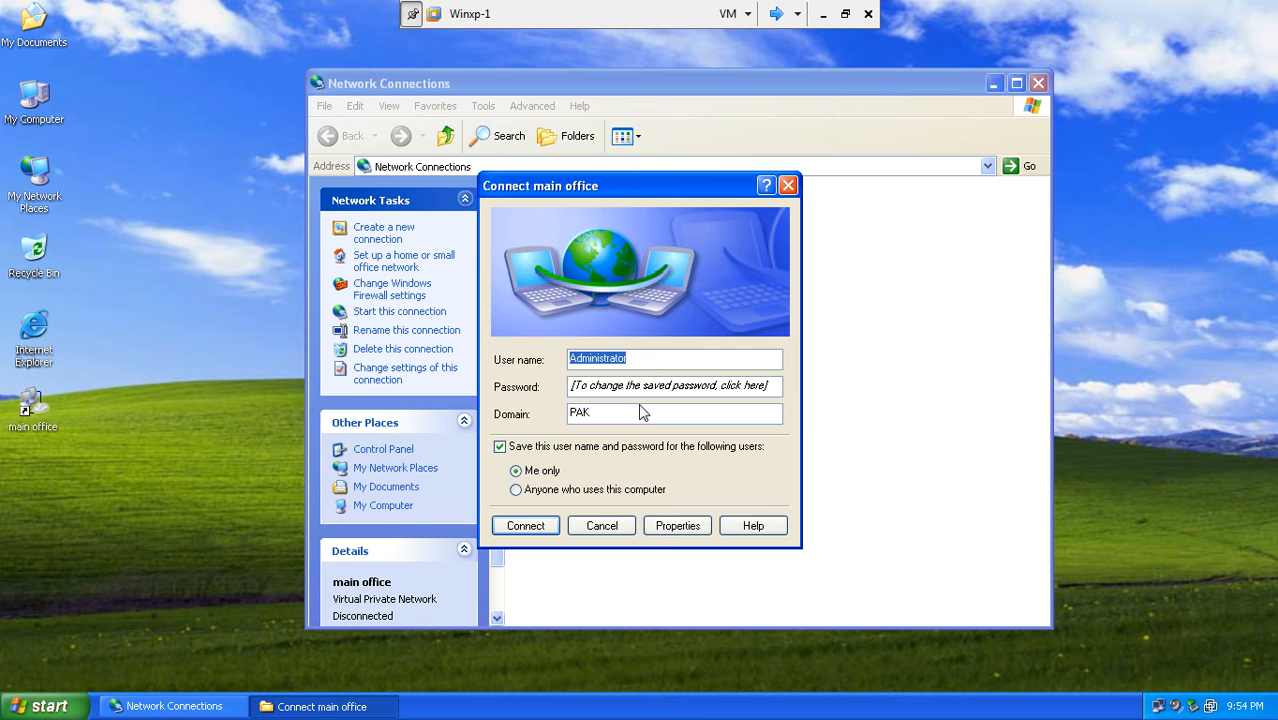
- On the XP client, connect the main office VPN using the new domain user's credentials
{"action": "left_click", "coordinate": [638, 360]}
{"action": "left_click_drag", "start_coordinate": [638, 360], "coordinate": [544, 358]}
{"action": "type", "text": "nasir"}
{"action": "left_click", "coordinate": [615, 385]}
{"action": "type", "text": "*******"}
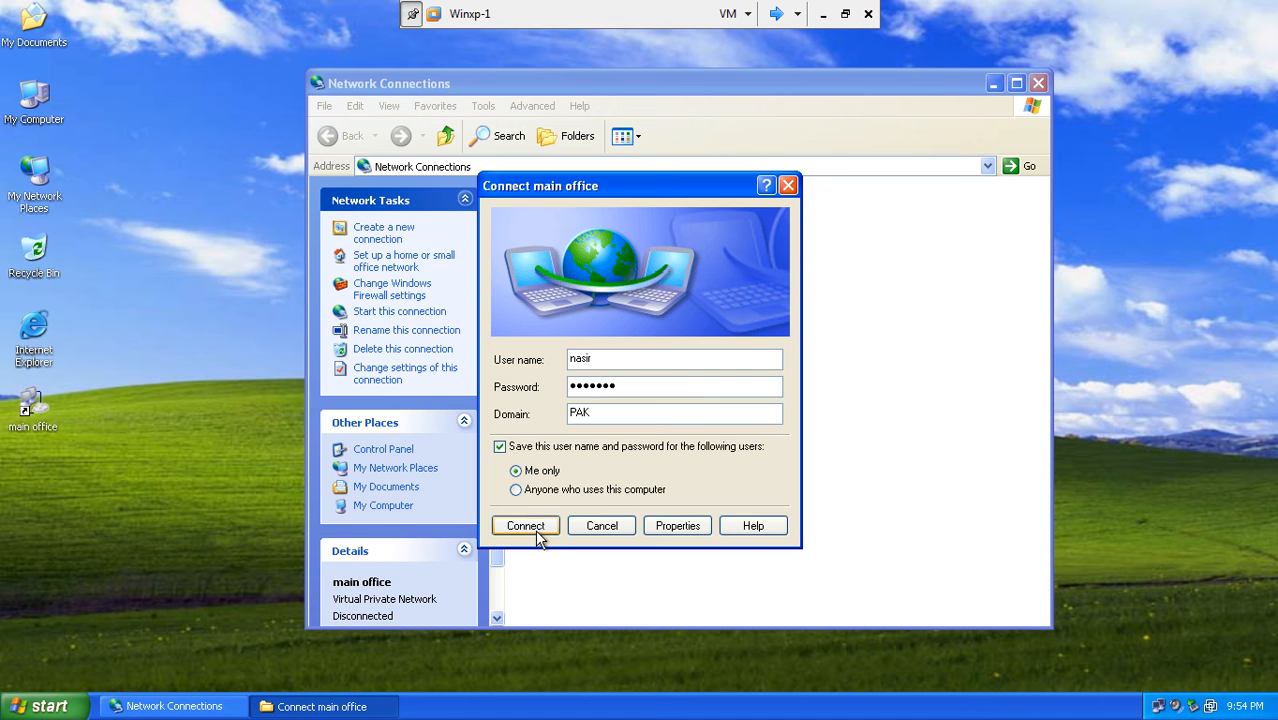
{"action": "left_click", "coordinate": [536, 532]}
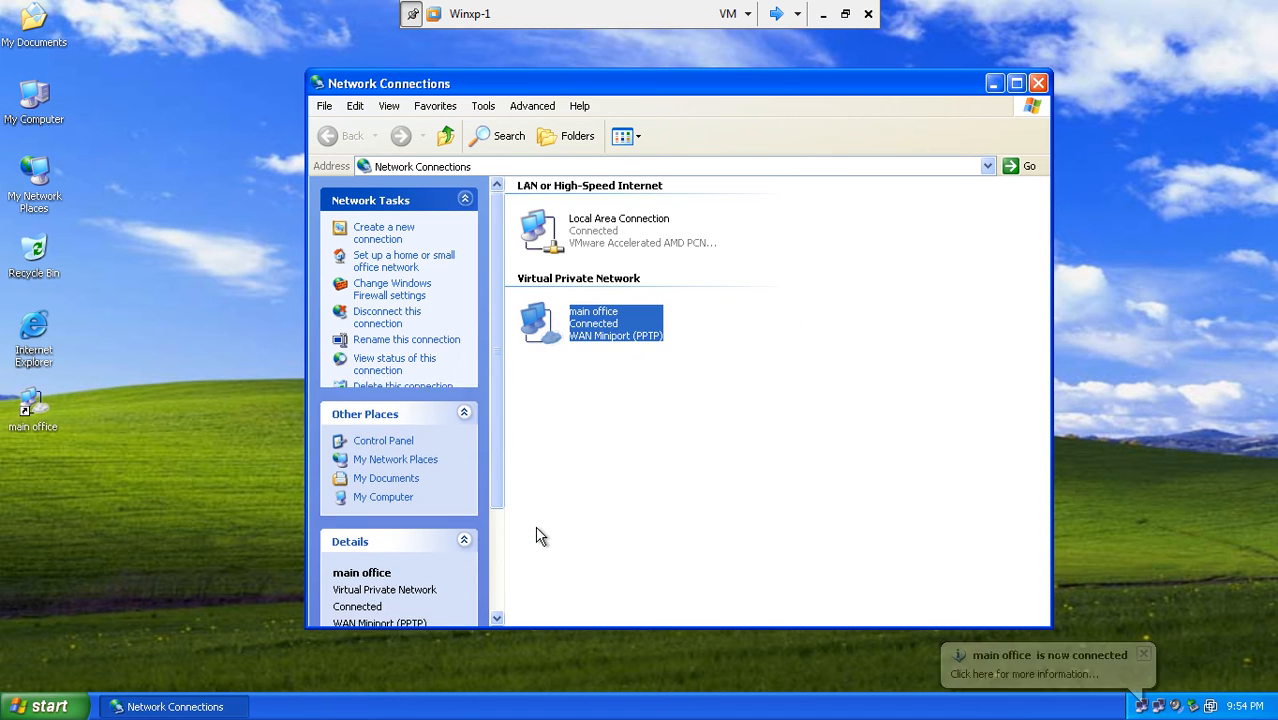
{"action": "left_click", "coordinate": [722, 466]}
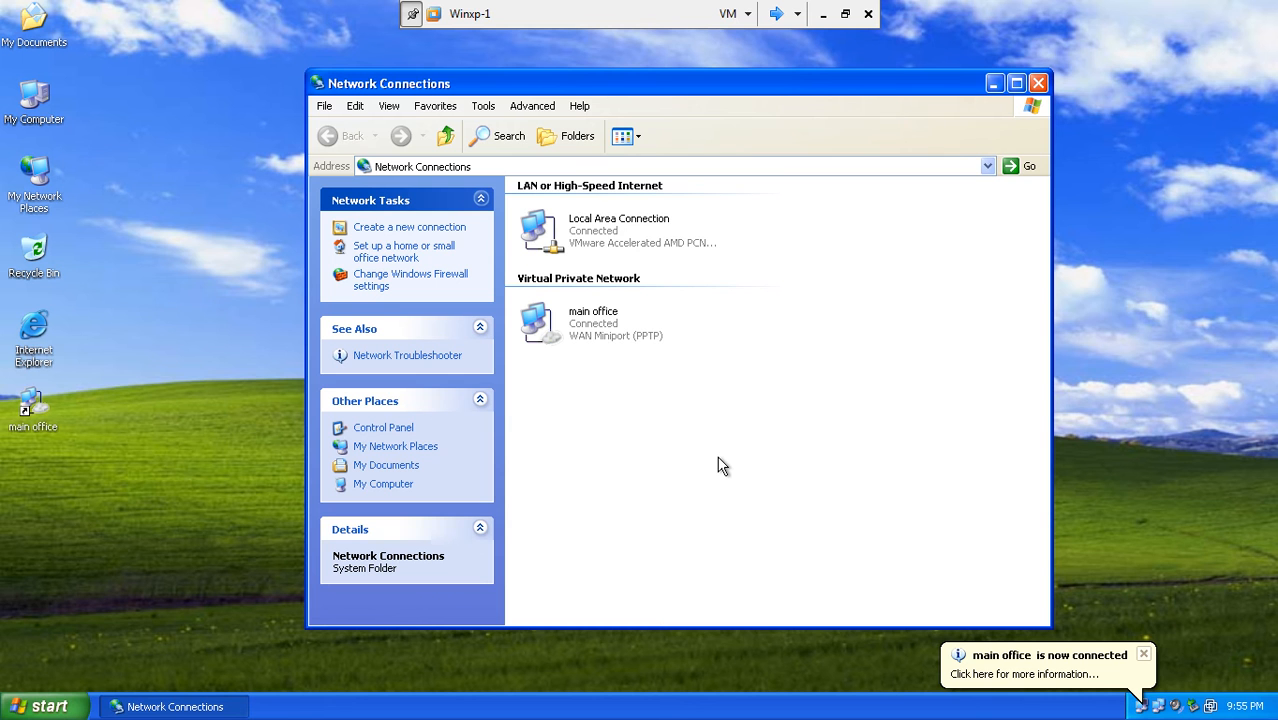
- On the RRAS server, refresh Remote Access Clients and disconnect the new user's VPN session
{"action": "left_click", "coordinate": [776, 13]}
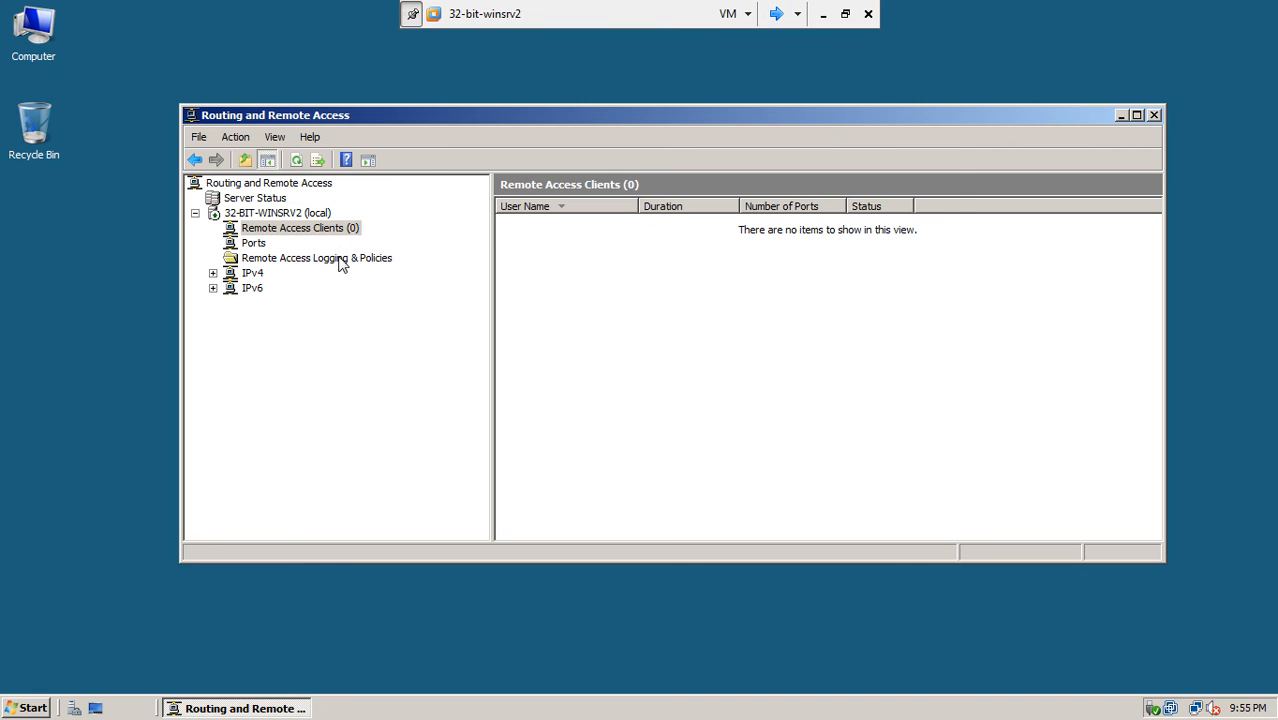
{"action": "right_click", "coordinate": [642, 285]}
{"action": "left_click", "coordinate": [657, 292]}
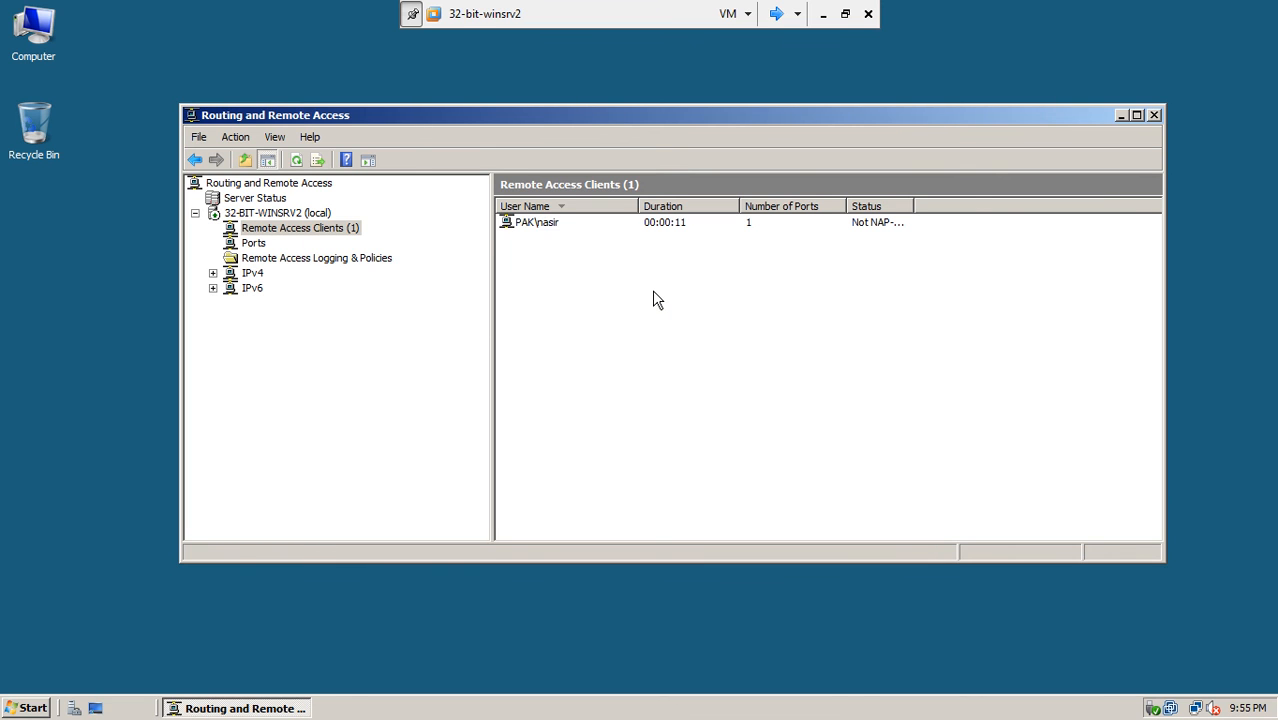
{"action": "left_click", "coordinate": [514, 224]}
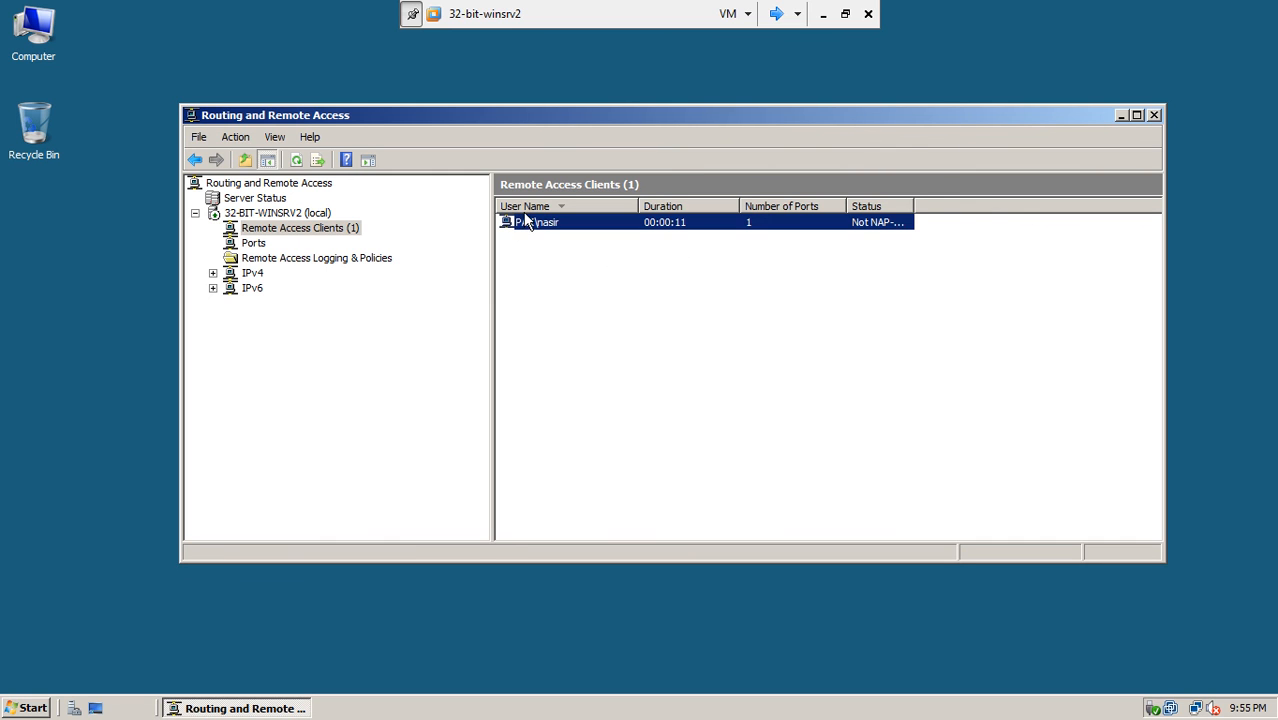
{"action": "right_click", "coordinate": [527, 226]}
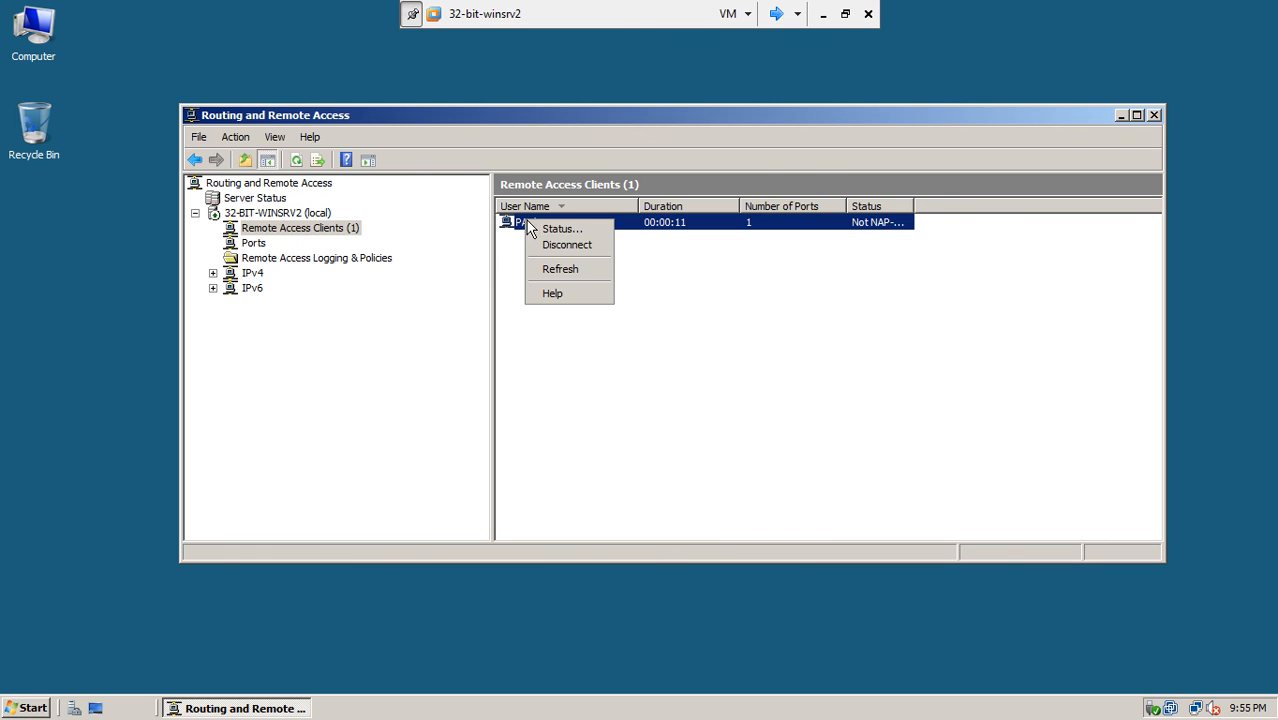
{"action": "left_click", "coordinate": [547, 246]}
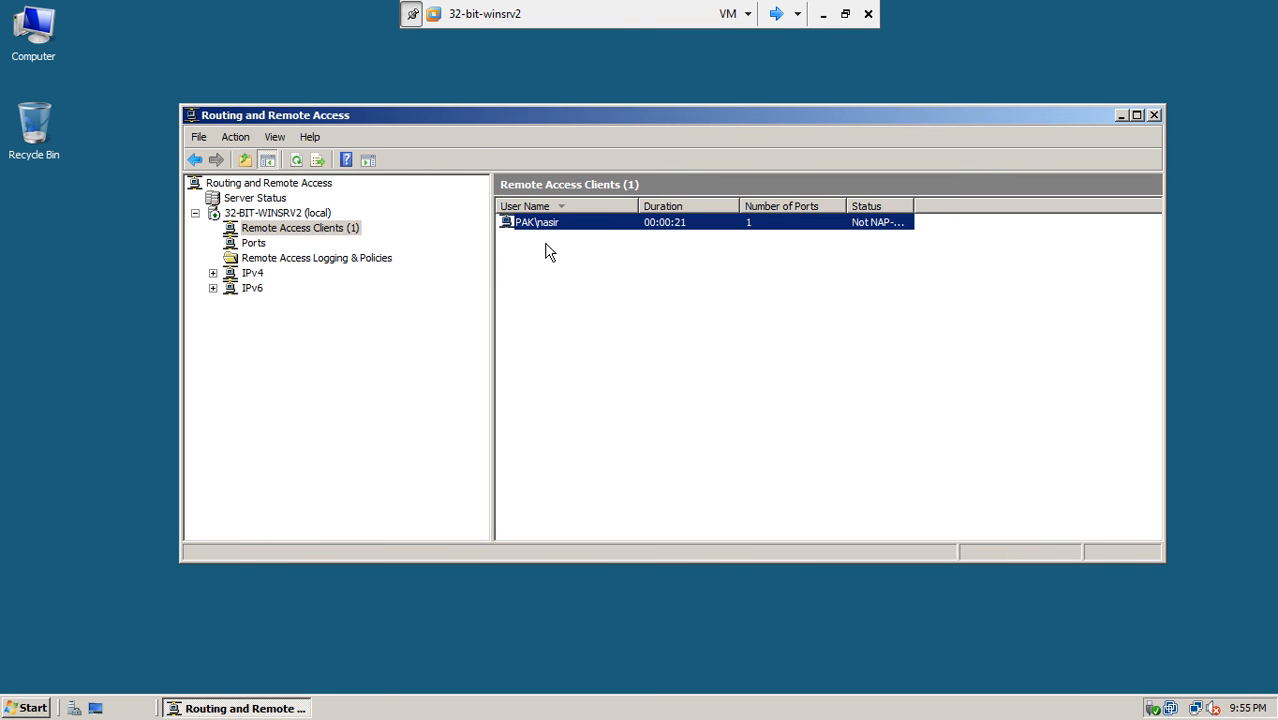
{"action": "right_click", "coordinate": [627, 336]}
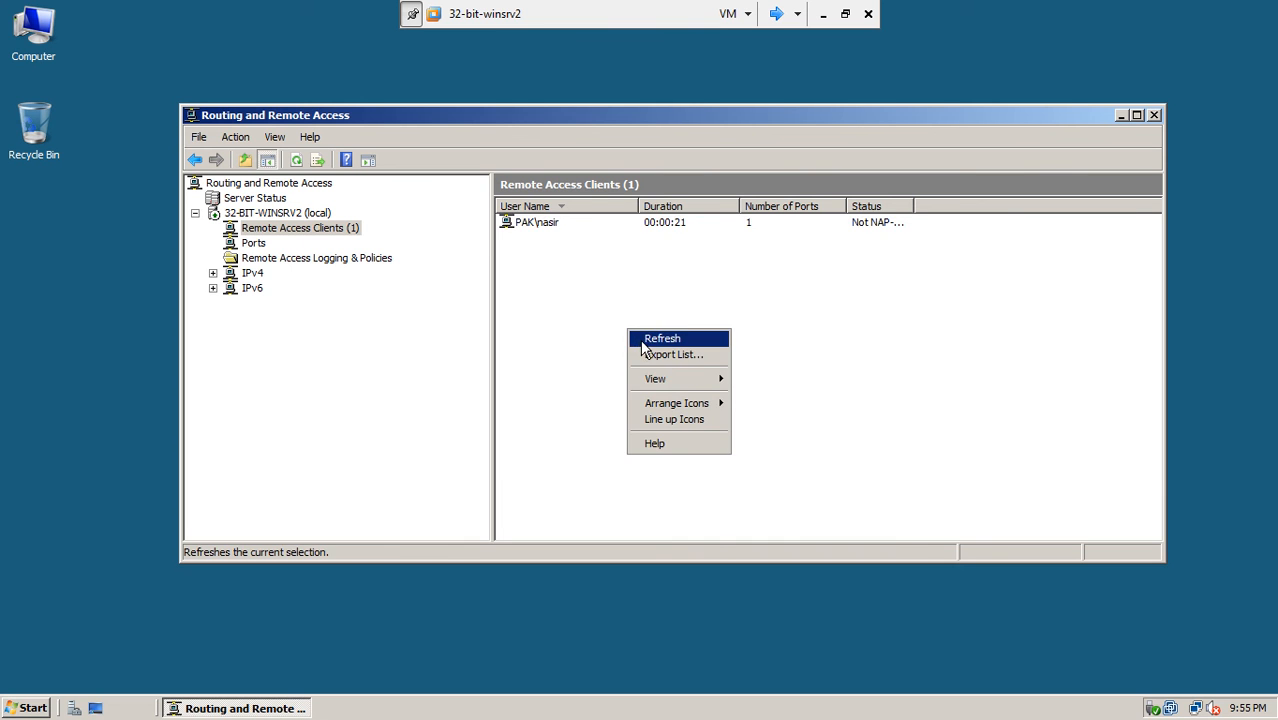
{"action": "left_click", "coordinate": [640, 341]}
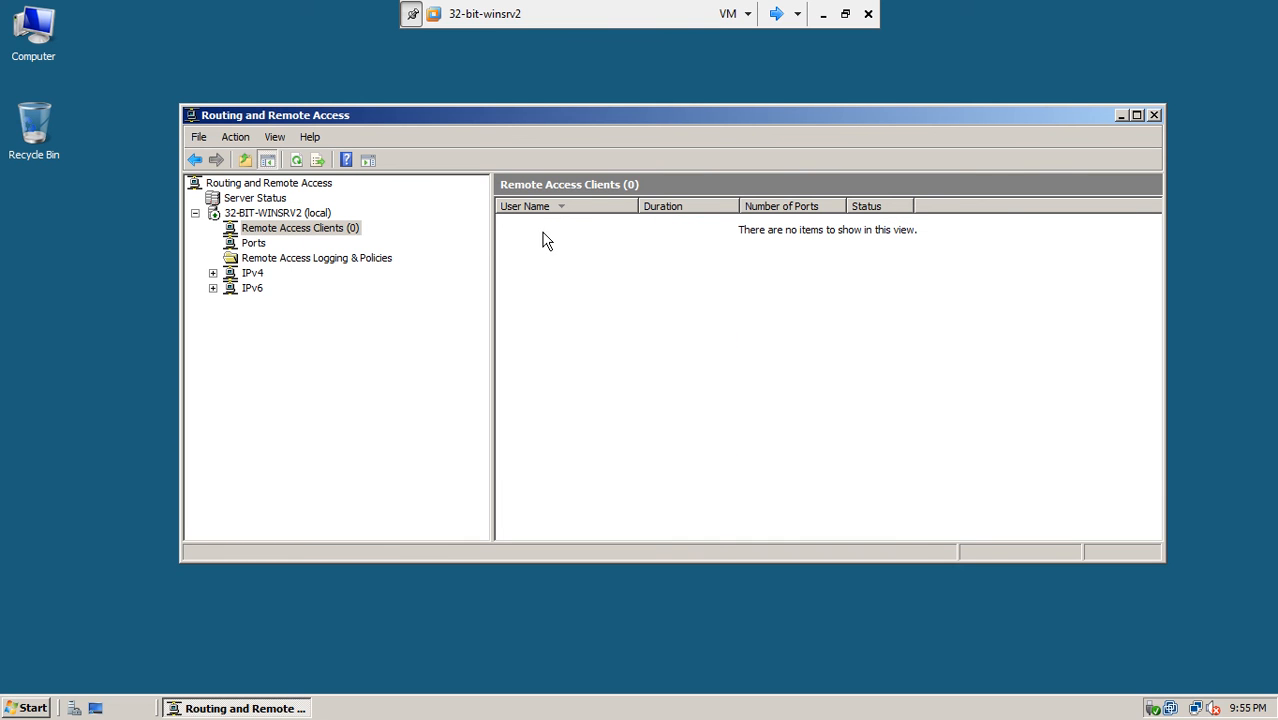
{"action": "left_click", "coordinate": [777, 14]}
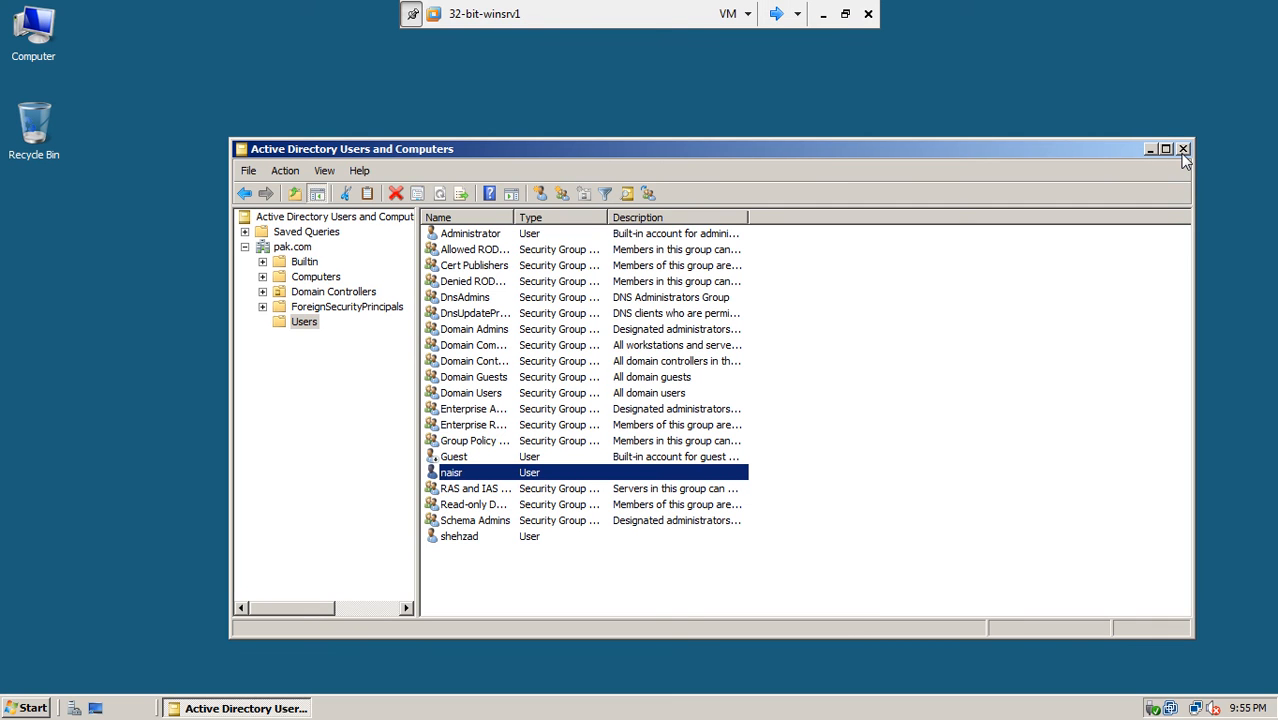
- Close Winxp-1's Network Connections window showing main office Disconnected, then return to 32-bit-winsrv2
{"action": "left_click", "coordinate": [776, 15]}
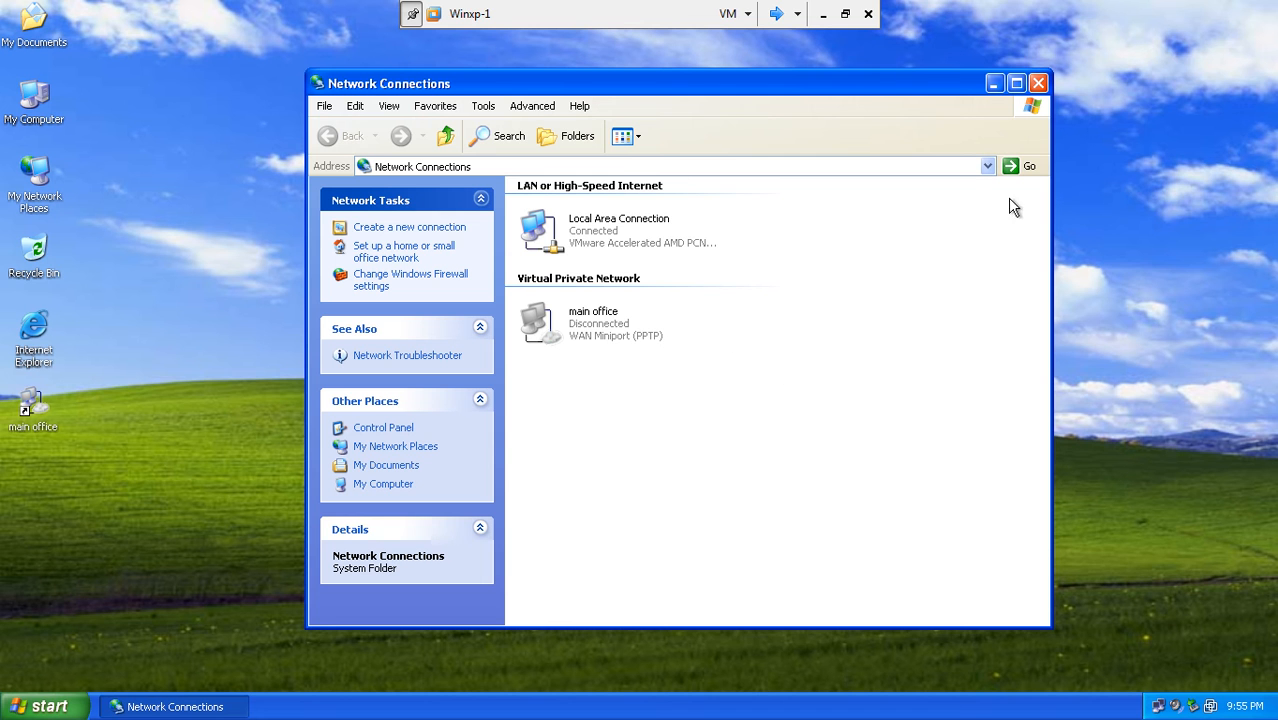
{"action": "left_click", "coordinate": [1039, 83]}
{"action": "left_click", "coordinate": [670, 145]}
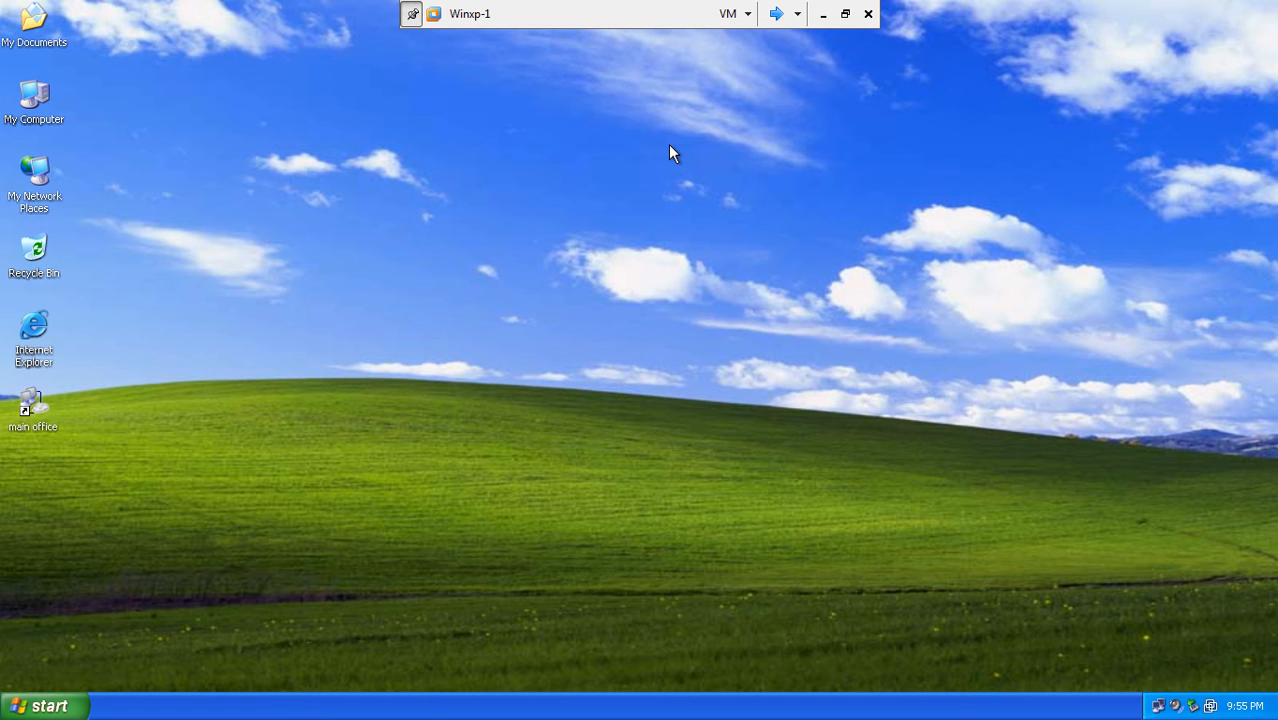
{"action": "left_click", "coordinate": [776, 13]}
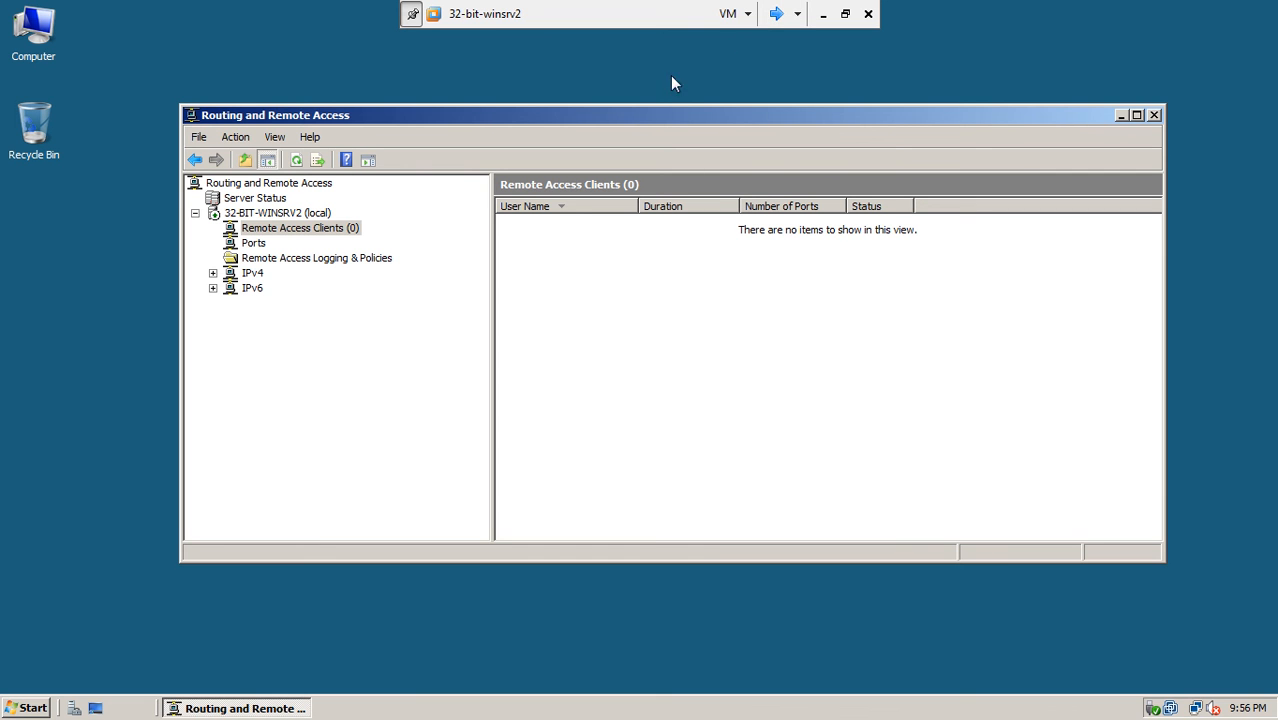
- On 32-bit-winsrv1, set Administrator's dial-in permission to Control access through NPS Network Policy
{"action": "left_click", "coordinate": [777, 14]}
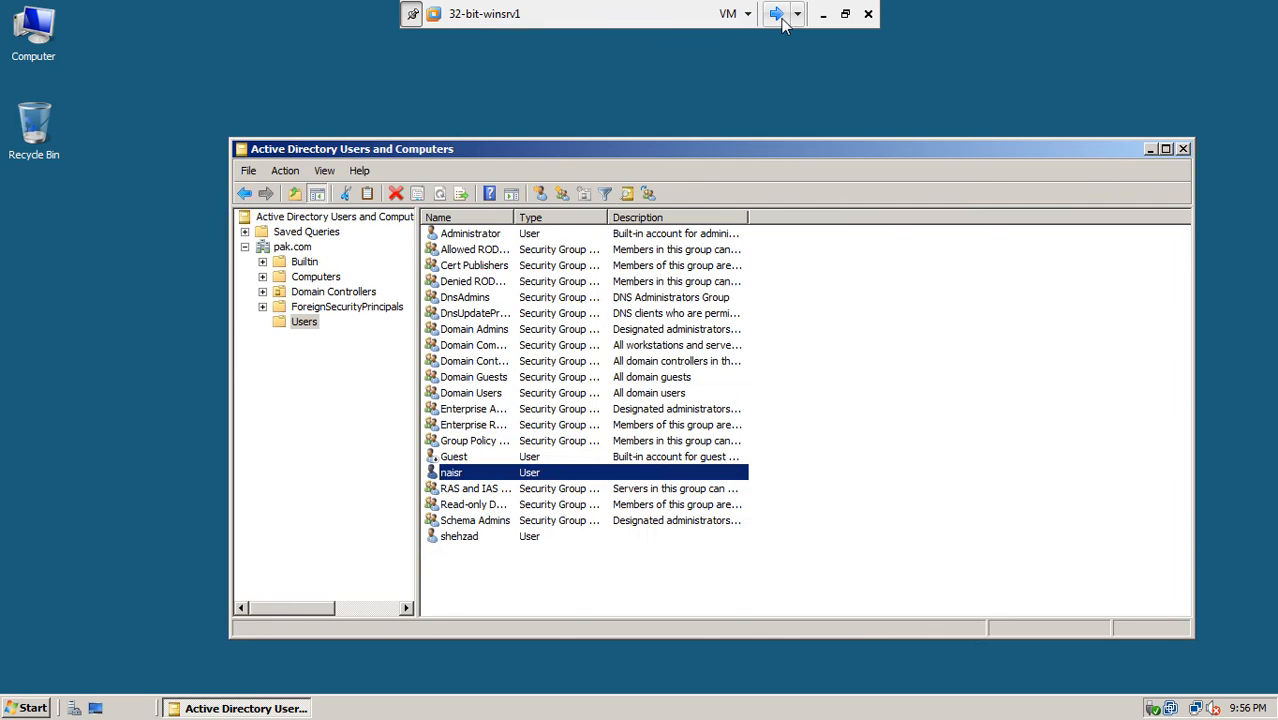
{"action": "right_click", "coordinate": [463, 235]}
{"action": "left_click", "coordinate": [500, 443]}
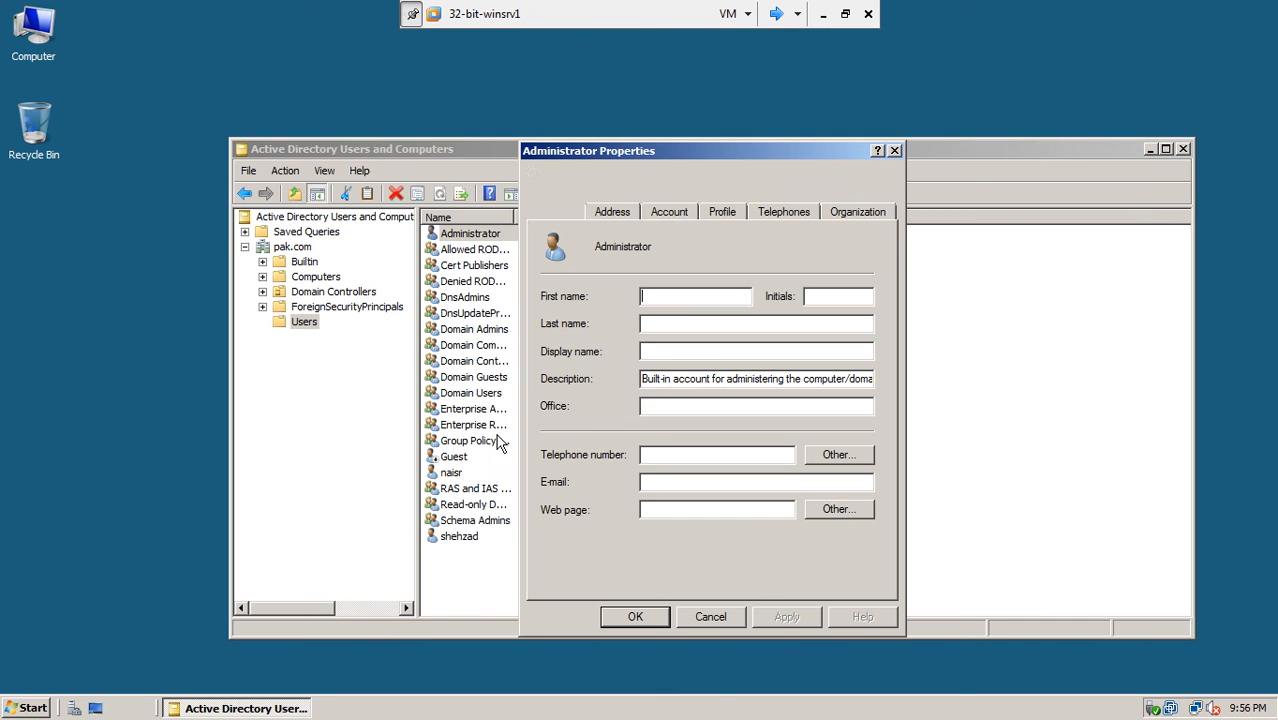
{"action": "left_click", "coordinate": [655, 180]}
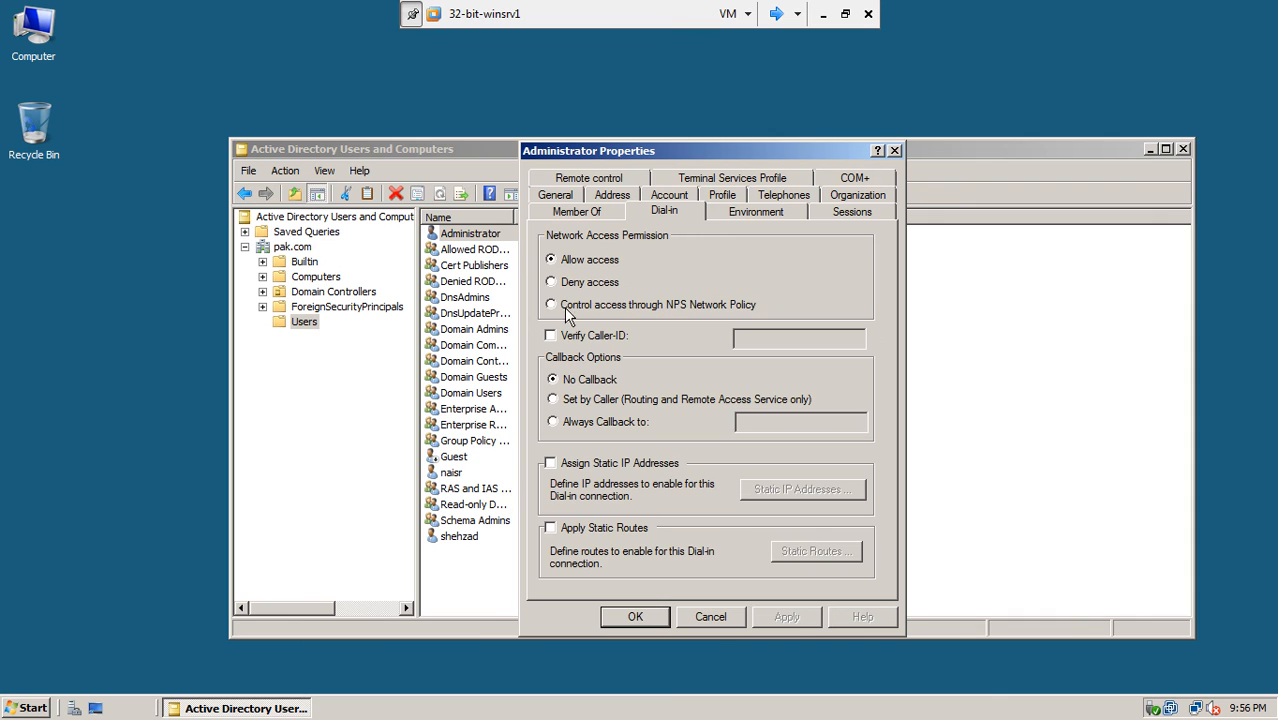
{"action": "left_click", "coordinate": [566, 306]}
{"action": "left_click", "coordinate": [775, 617]}
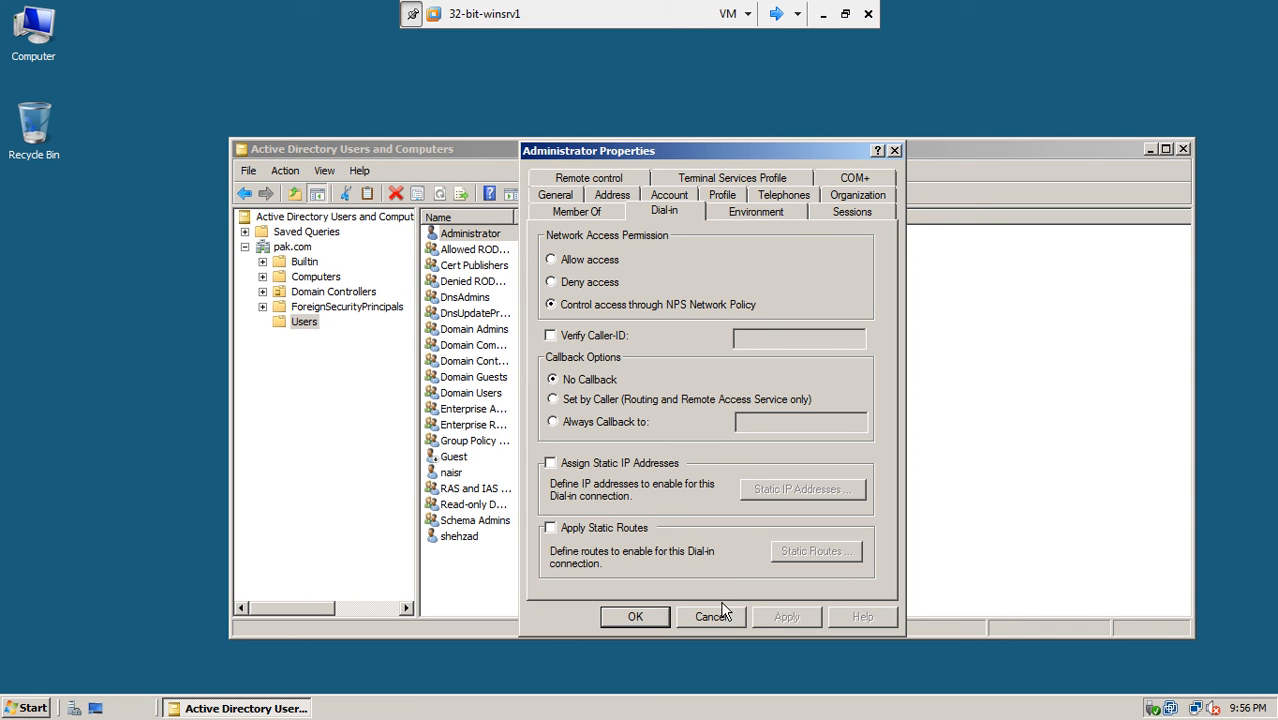
{"action": "left_click", "coordinate": [648, 615]}
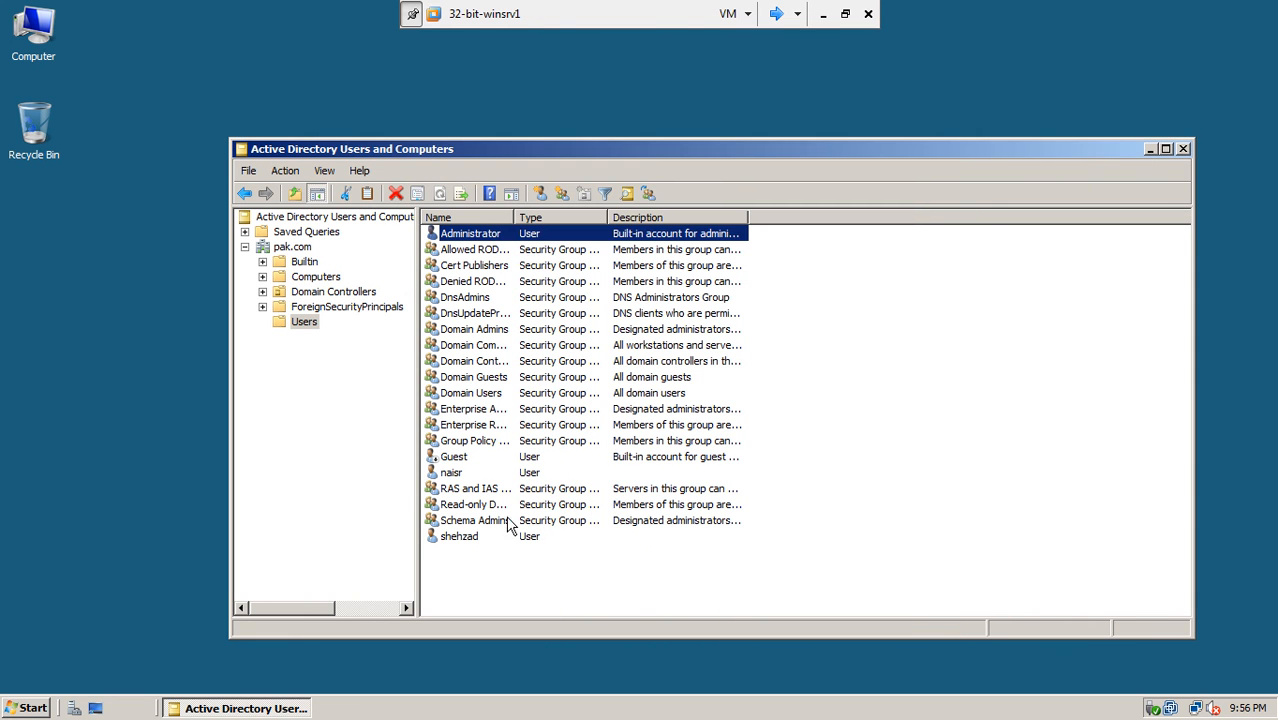
- Set the other domain user's dial-in permission to Control access through NPS Network Policy
{"action": "right_click", "coordinate": [449, 471]}
{"action": "left_click", "coordinate": [492, 435]}
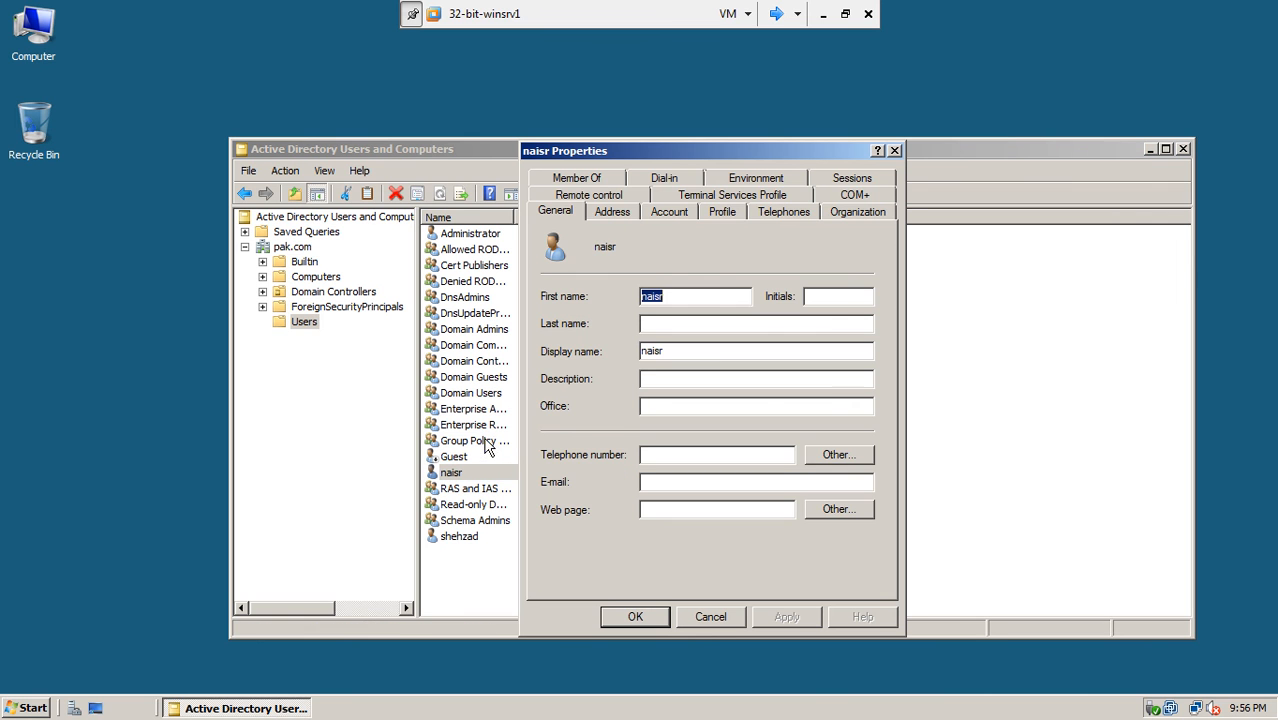
{"action": "left_click", "coordinate": [663, 175]}
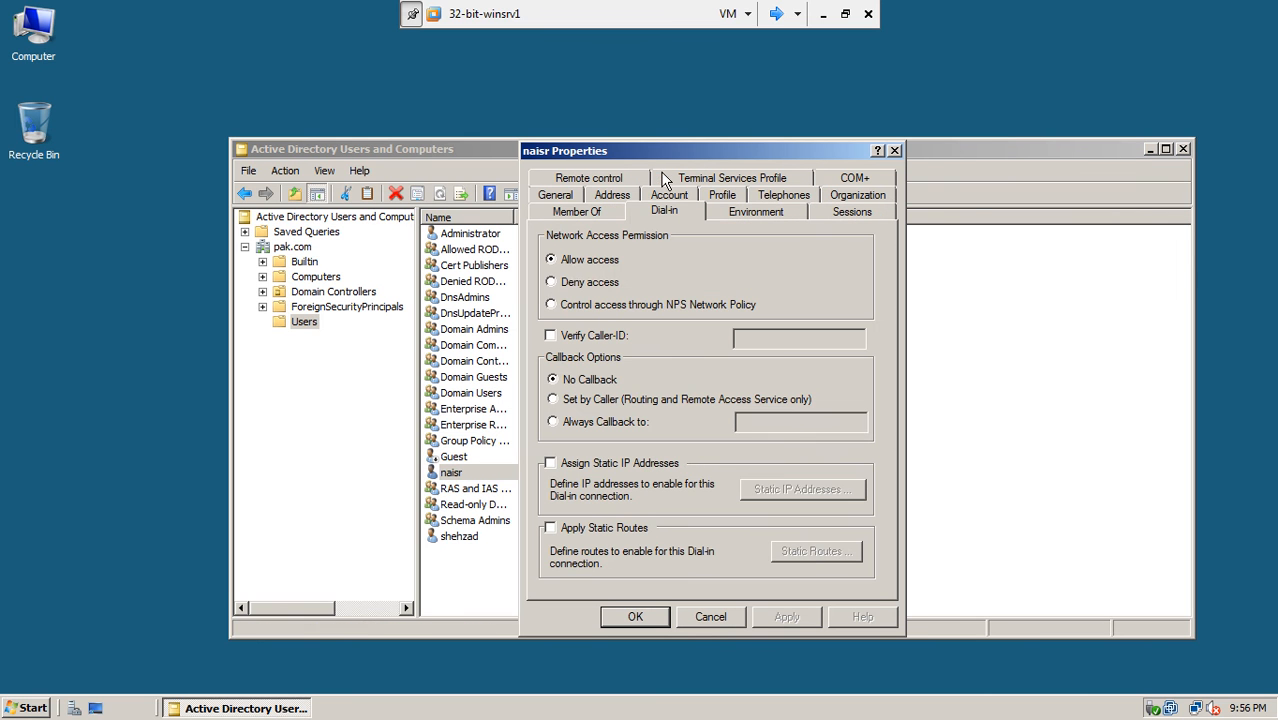
{"action": "left_click", "coordinate": [583, 306]}
{"action": "left_click", "coordinate": [786, 616]}
{"action": "left_click", "coordinate": [634, 617]}
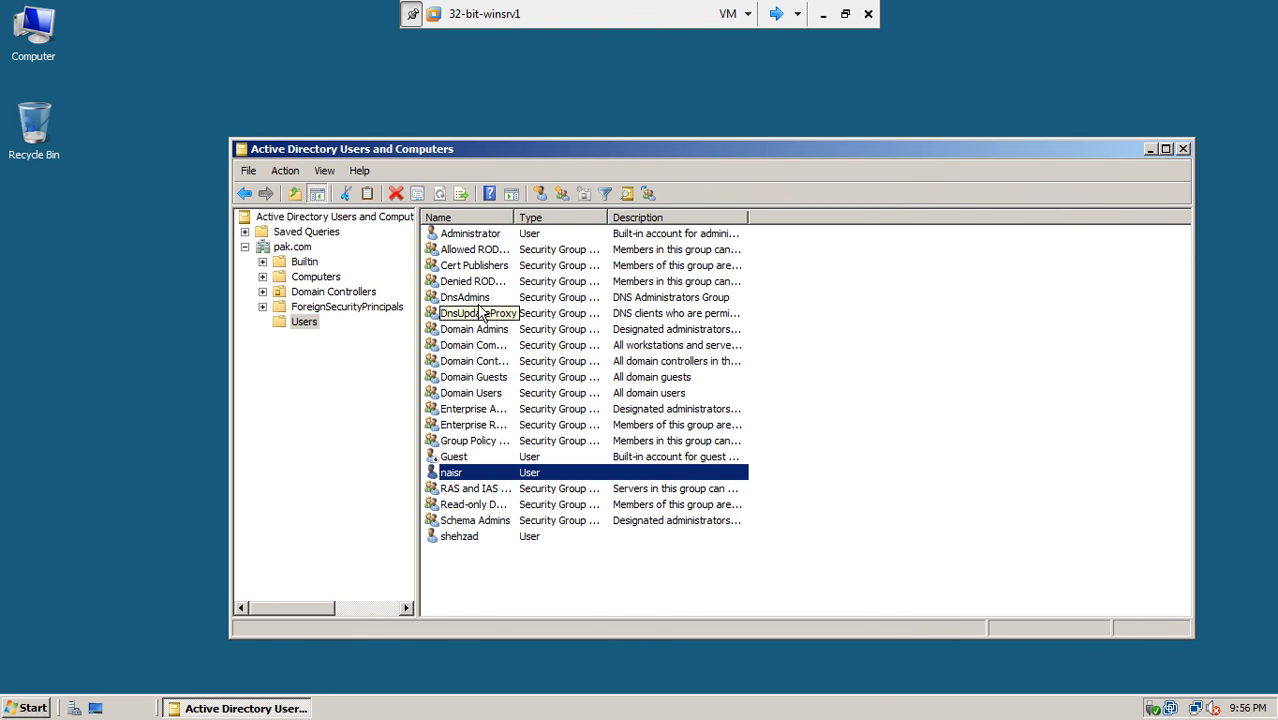
{"action": "left_click", "coordinate": [776, 14]}
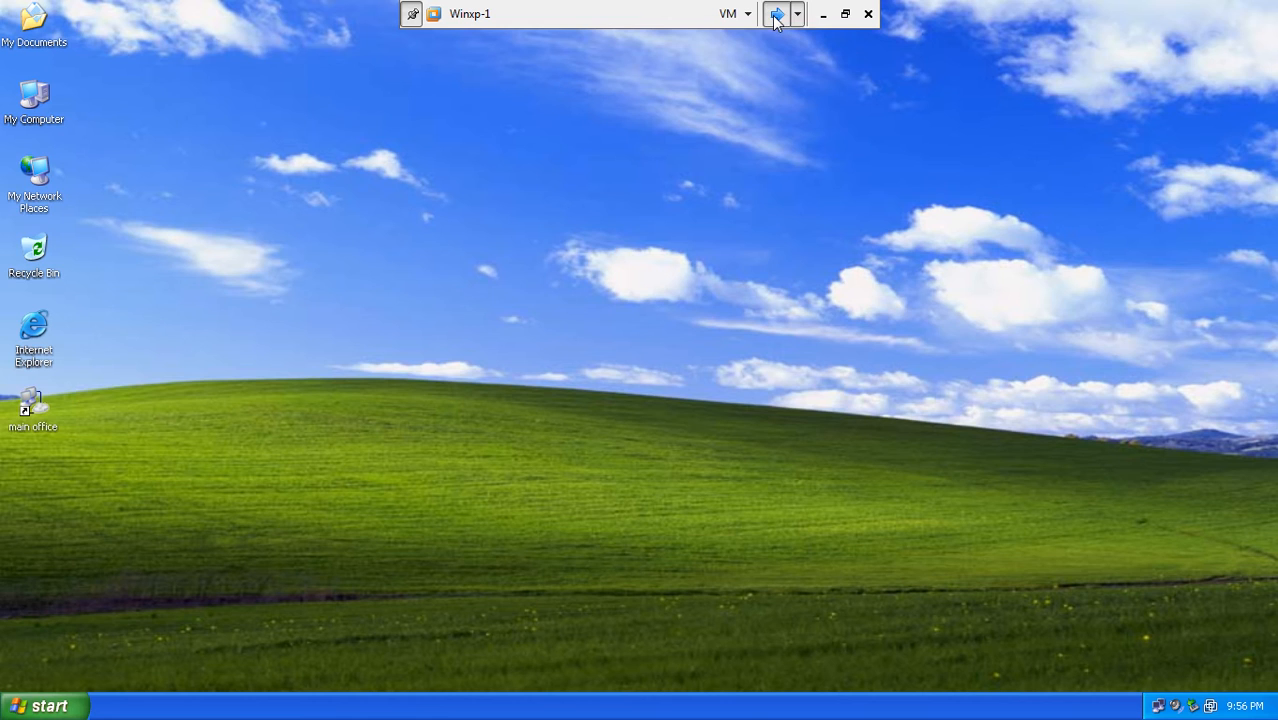
- Launch NPS from Remote Access Logging & Policies and view its two Deny Access network policies
{"action": "left_click", "coordinate": [776, 14]}
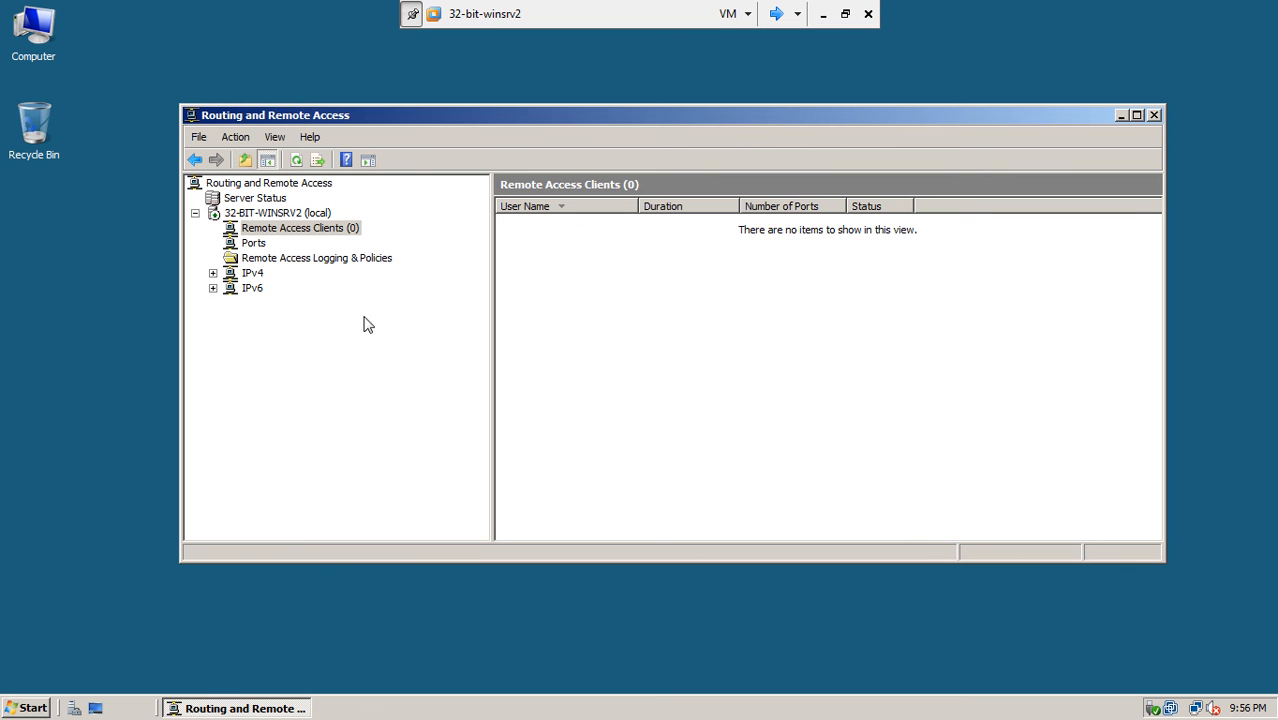
{"action": "left_click", "coordinate": [262, 262]}
{"action": "right_click", "coordinate": [260, 263]}
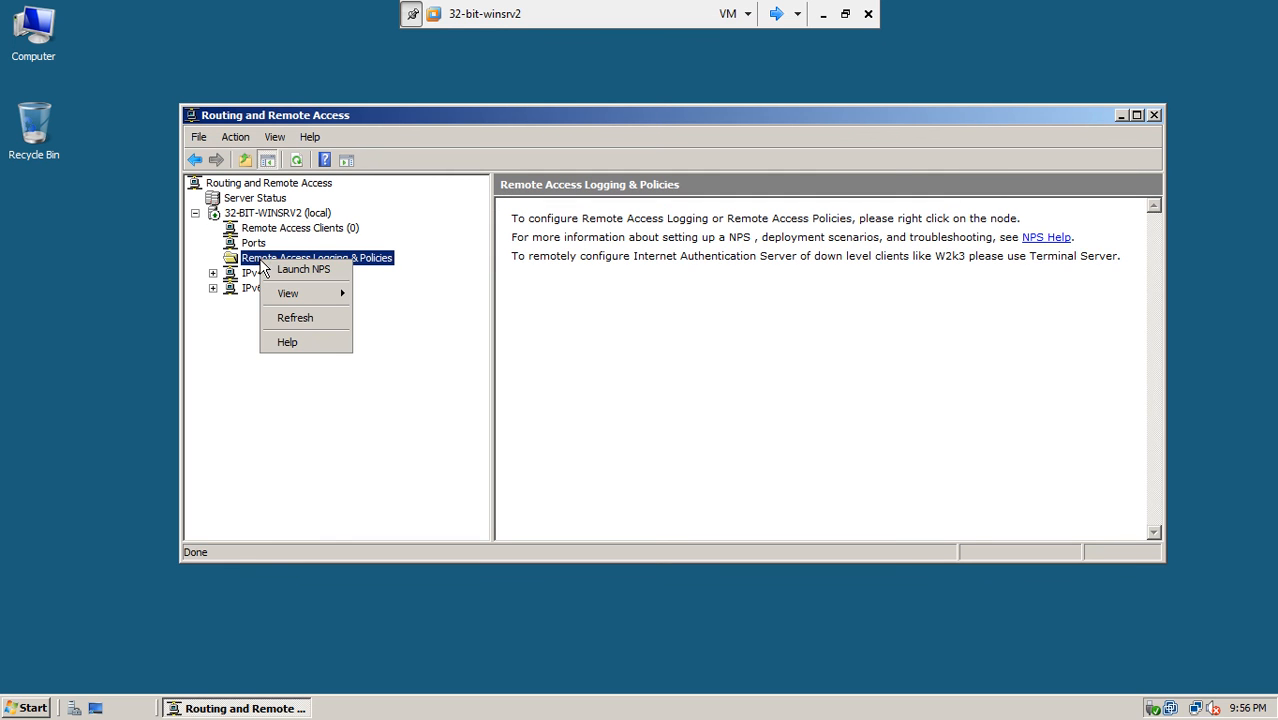
{"action": "left_click", "coordinate": [282, 269]}
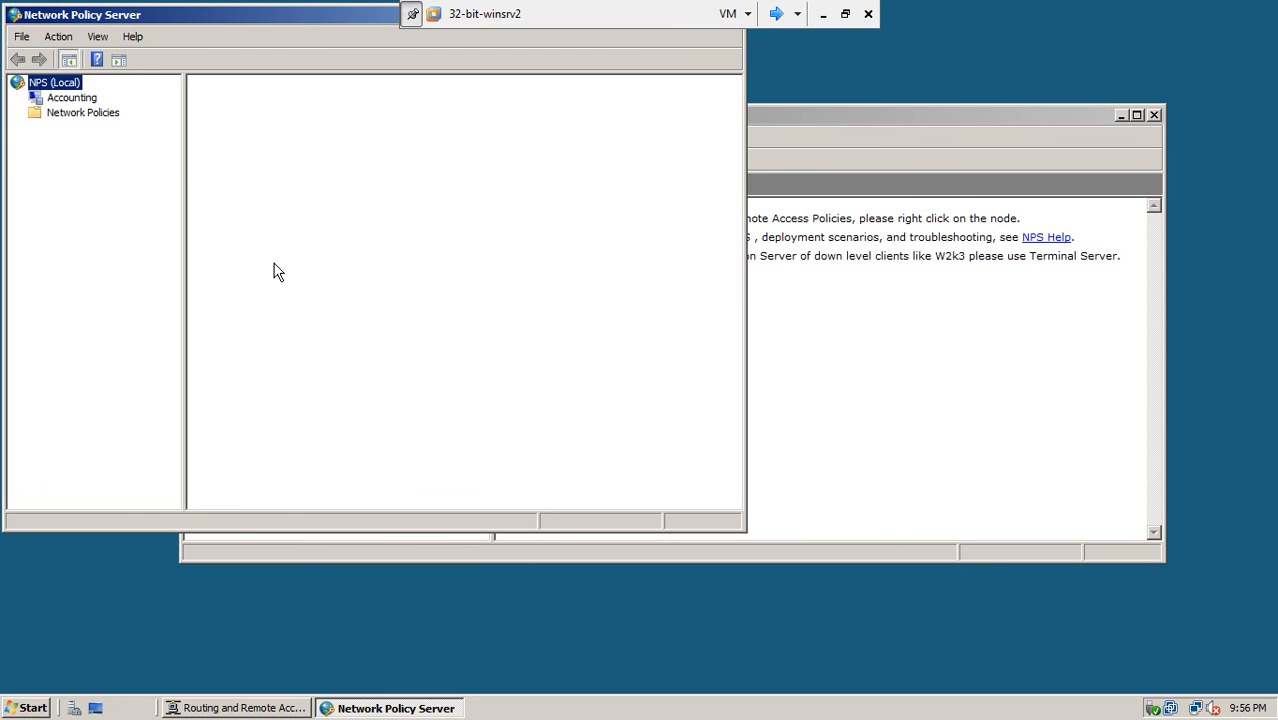
{"action": "left_click_drag", "start_coordinate": [321, 17], "coordinate": [476, 92]}
{"action": "left_click", "coordinate": [236, 172]}
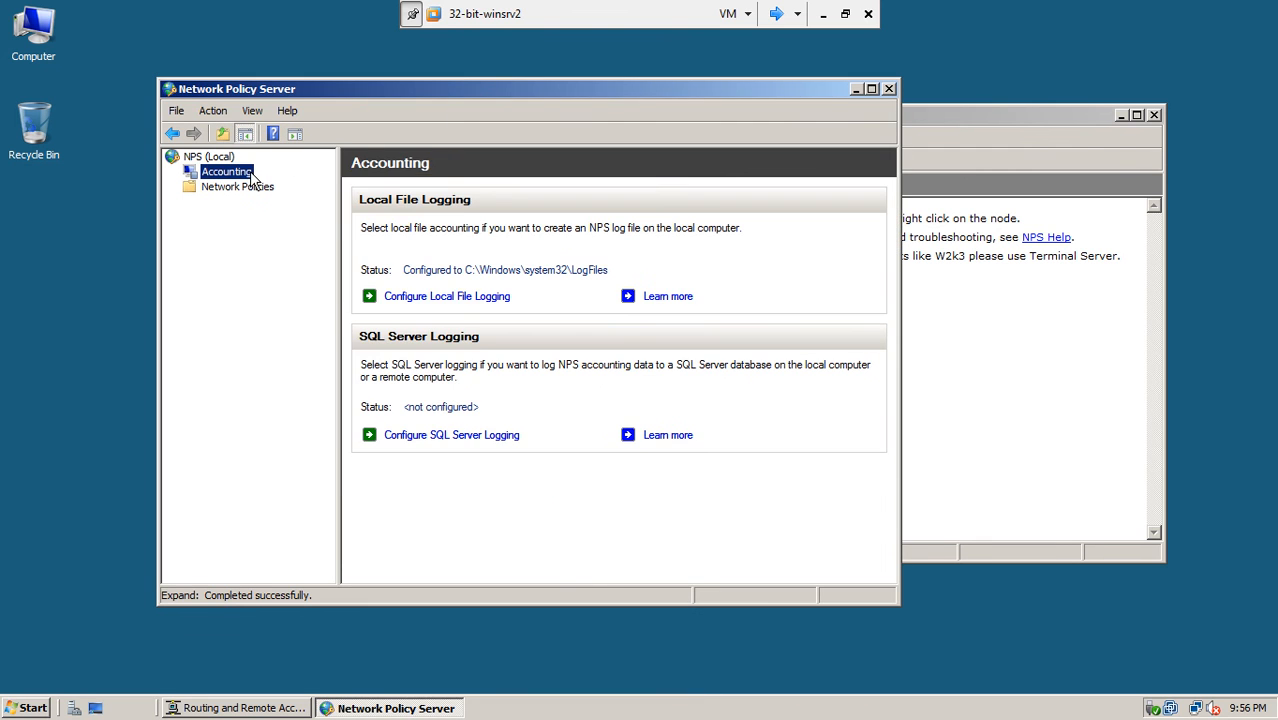
{"action": "left_click", "coordinate": [237, 190]}
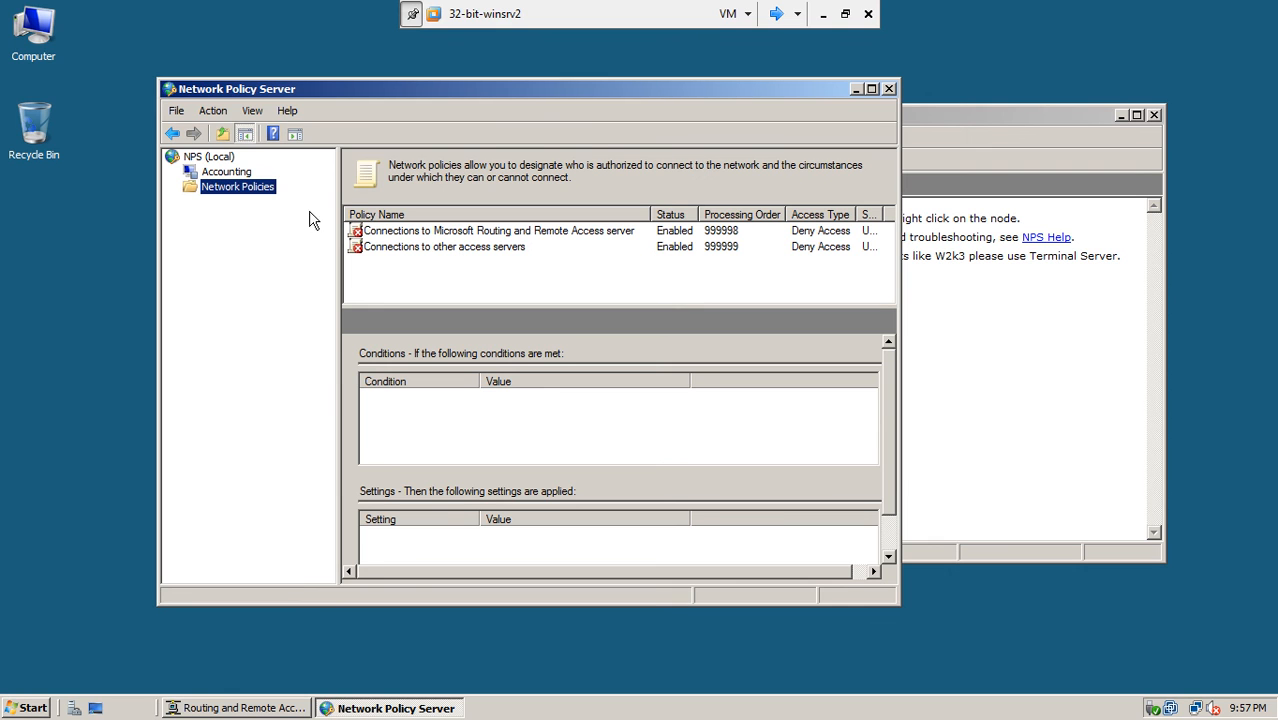
- Create network policy 'remote users of pak company' with server type Remote Access Server (VPN-Dial up)
{"action": "right_click", "coordinate": [267, 193]}
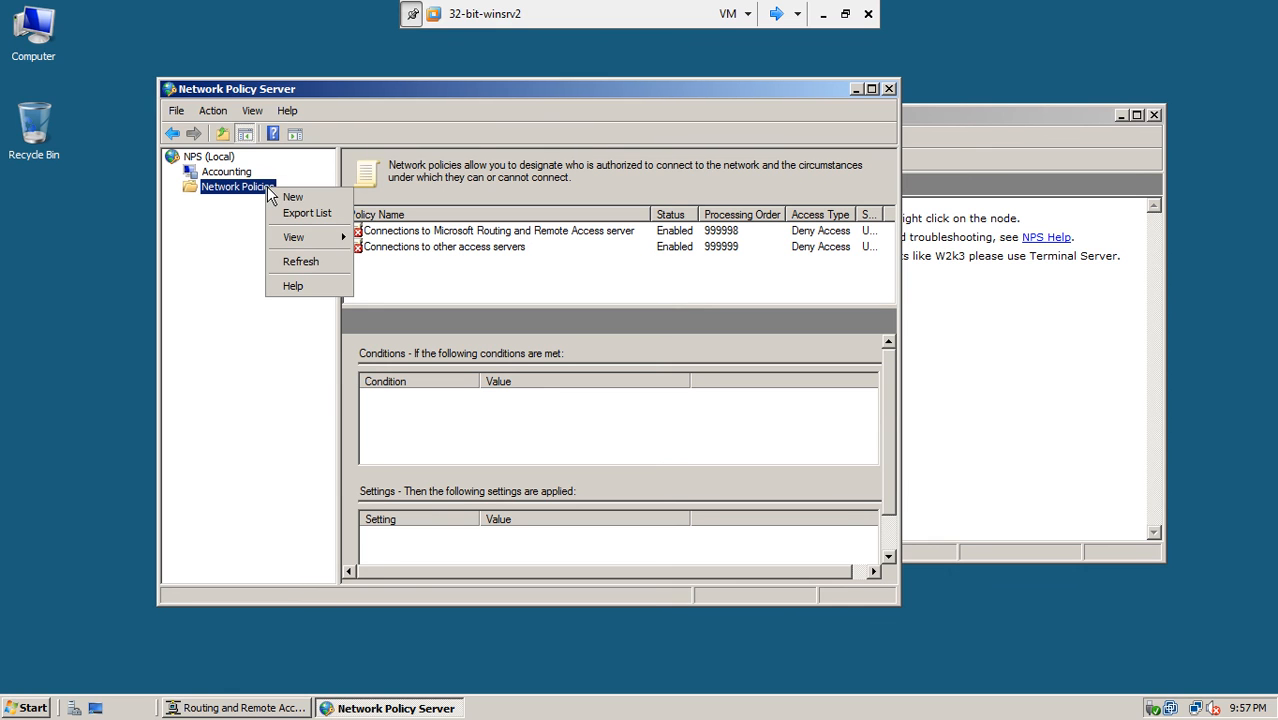
{"action": "left_click", "coordinate": [280, 198]}
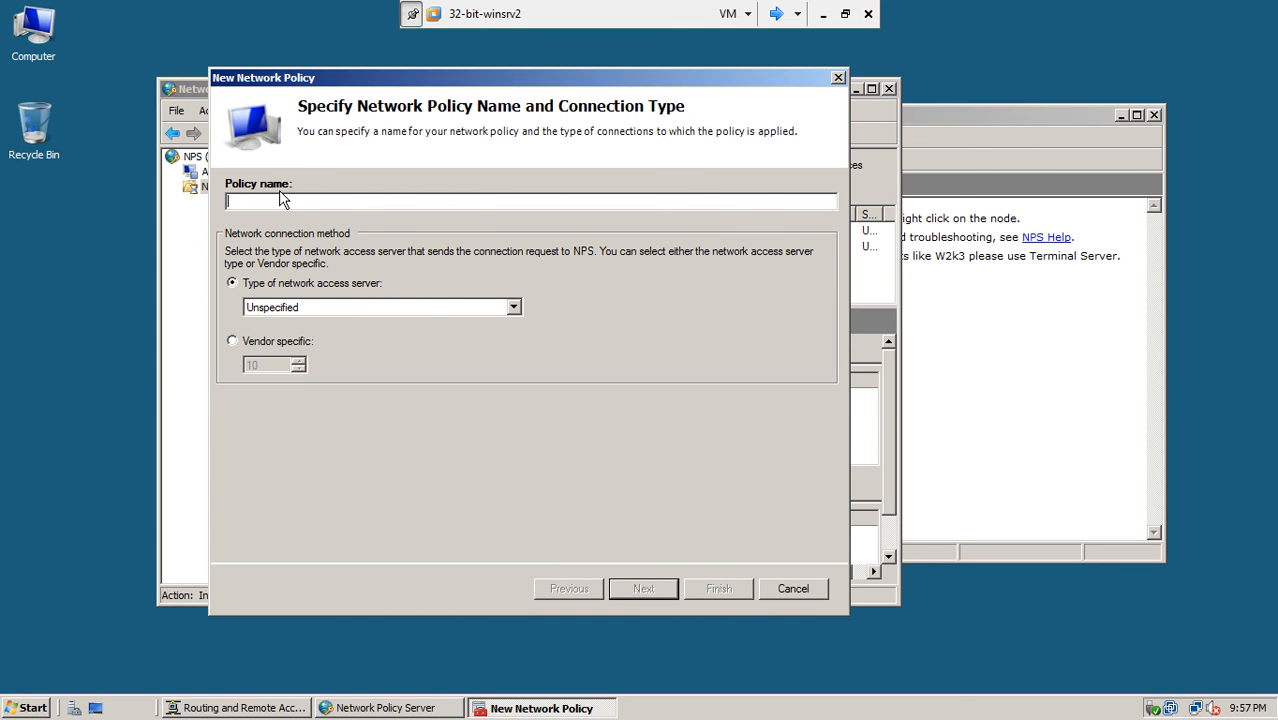
{"action": "type", "text": "remote users of pak com"}
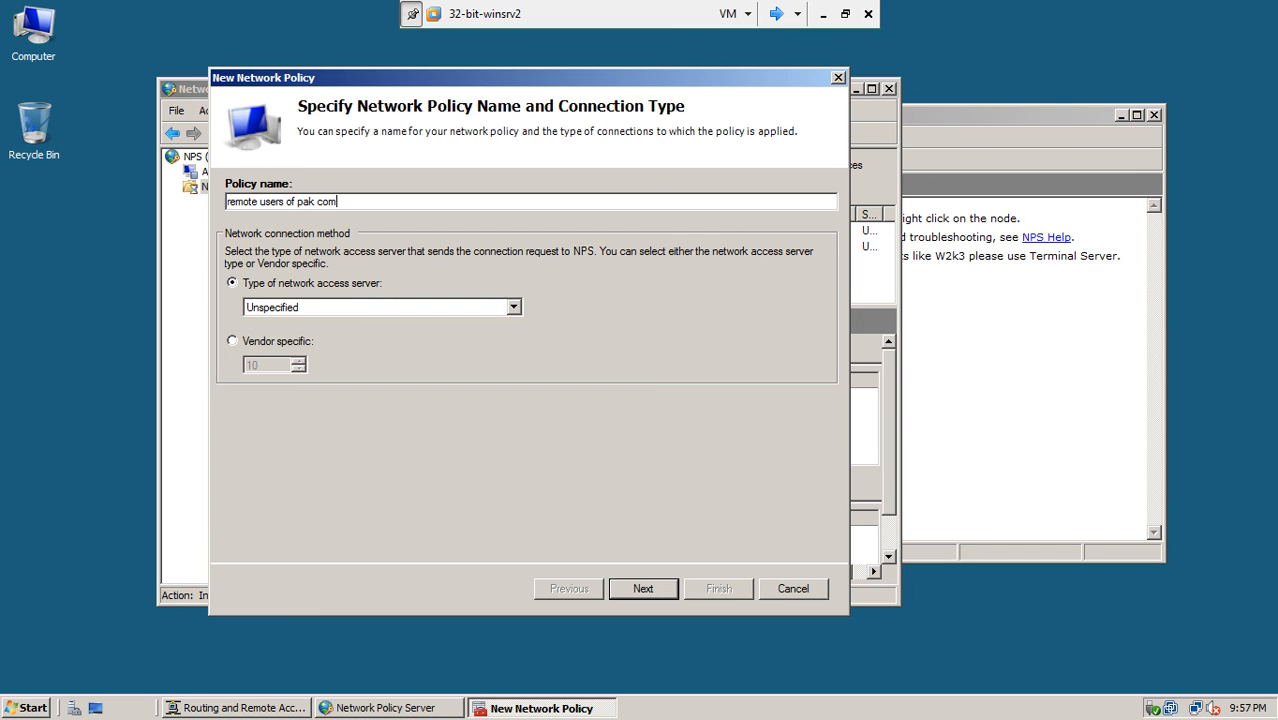
{"action": "type", "text": "pany"}
{"action": "left_click", "coordinate": [325, 307]}
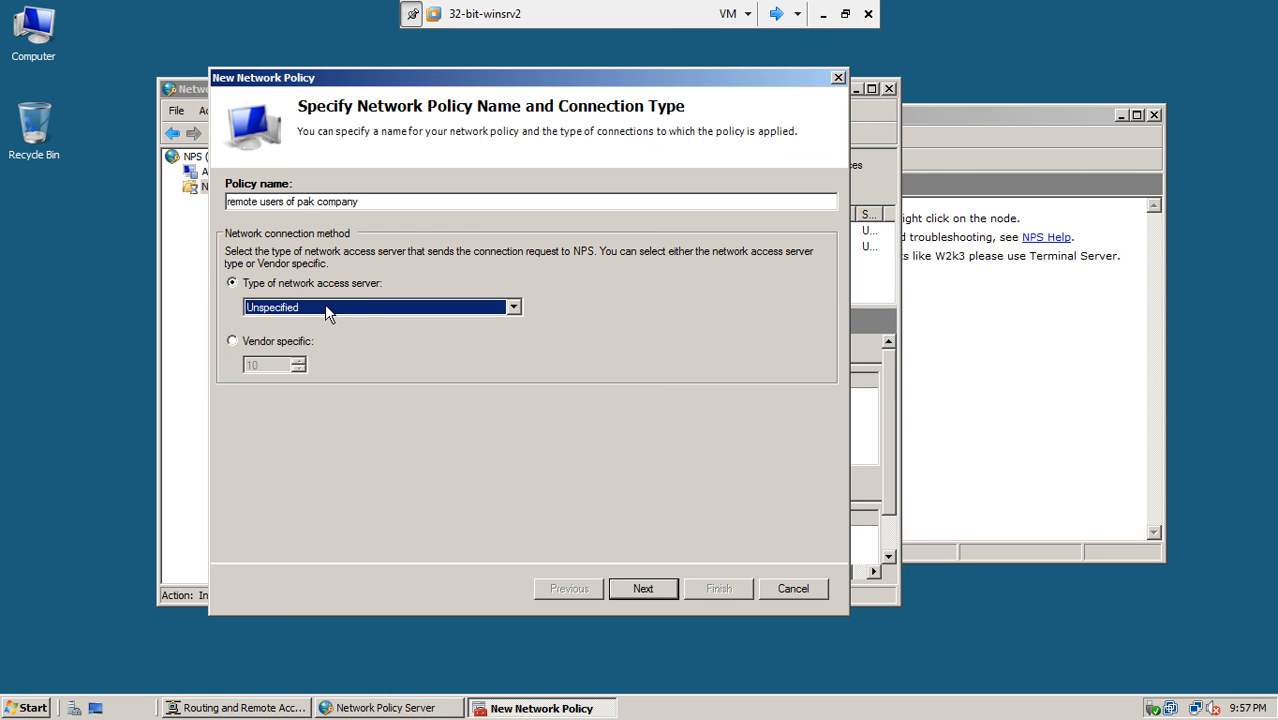
{"action": "left_click", "coordinate": [325, 308]}
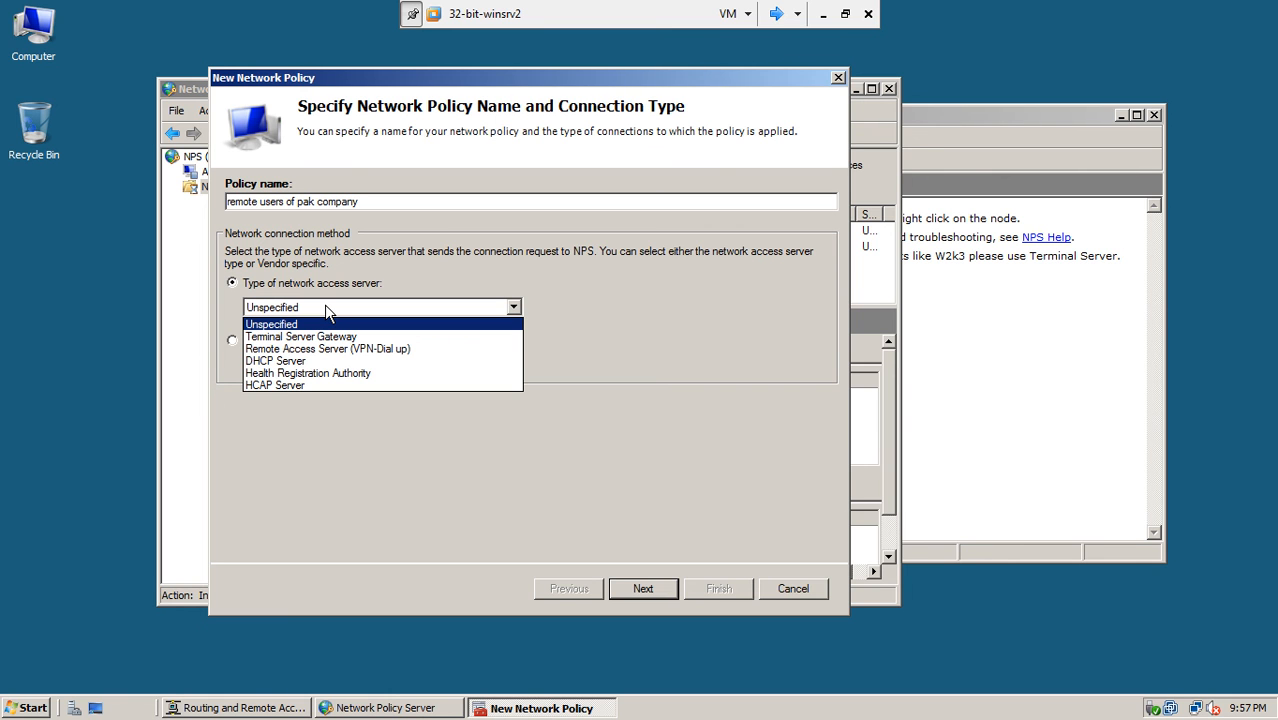
{"action": "left_click", "coordinate": [390, 350]}
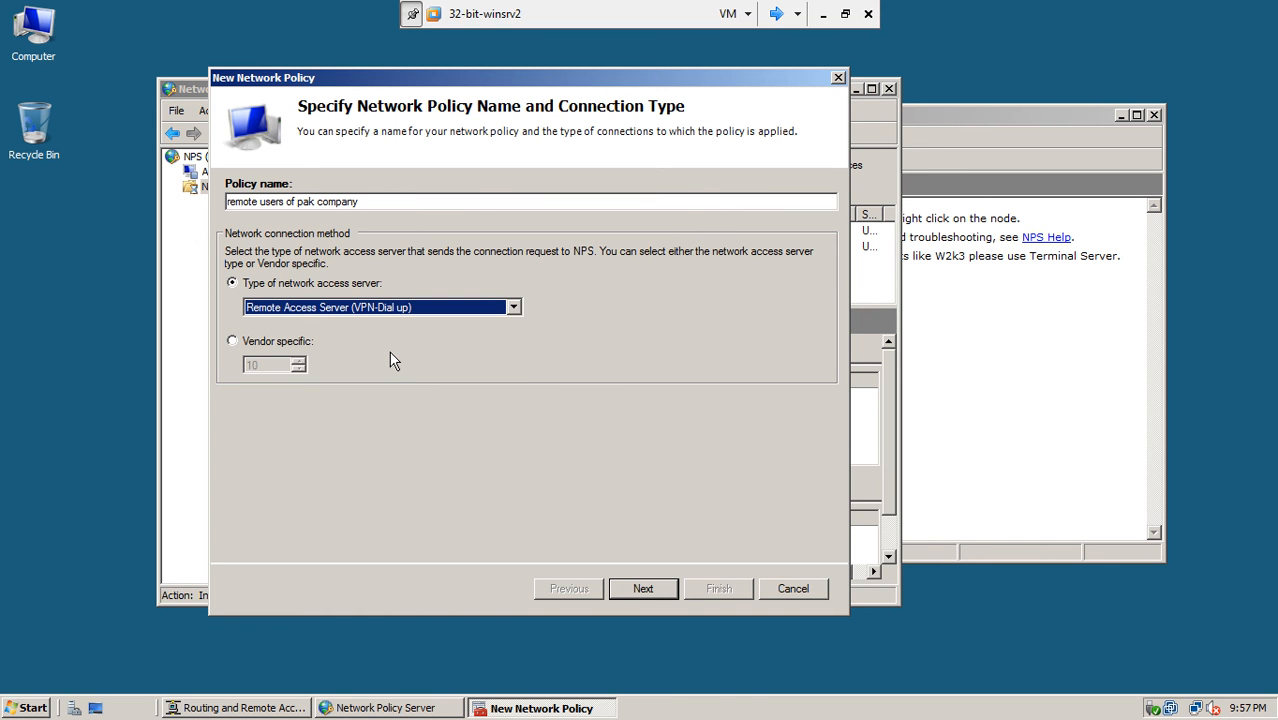
{"action": "left_click", "coordinate": [646, 589]}
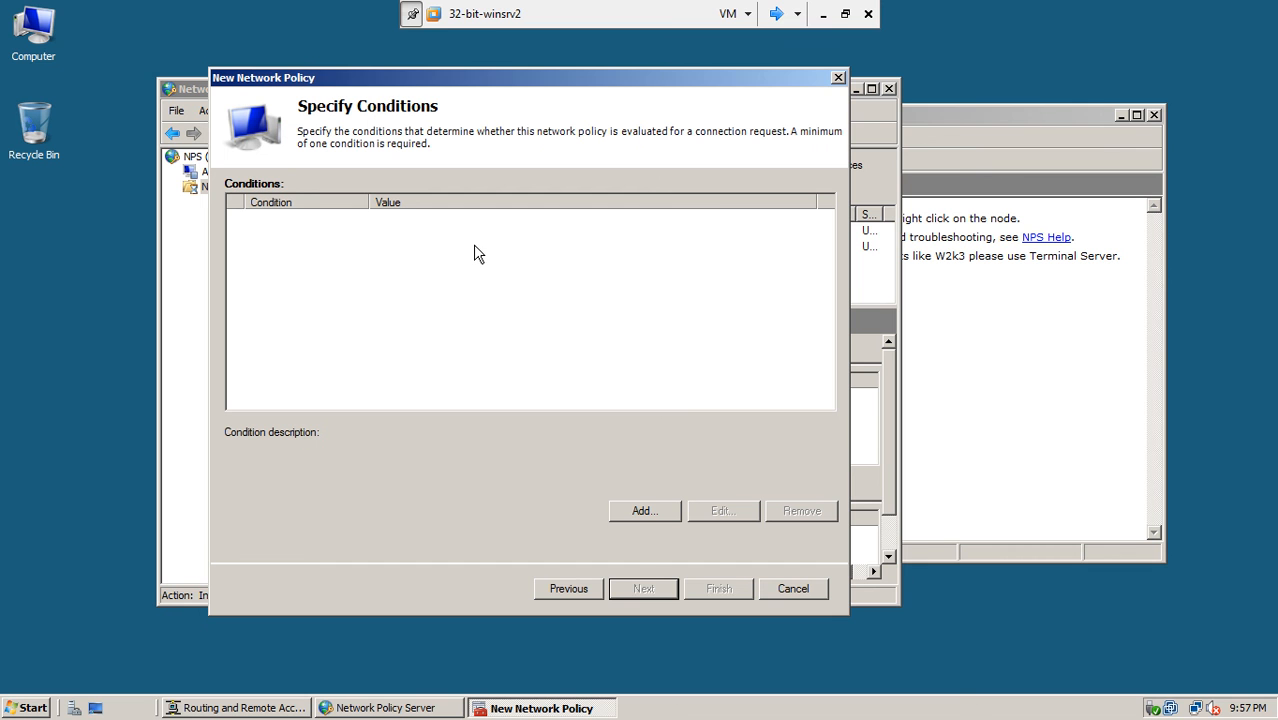
- Add a User Groups condition, resolving 'domain' to PAK\Domain Users
{"action": "left_click", "coordinate": [641, 511]}
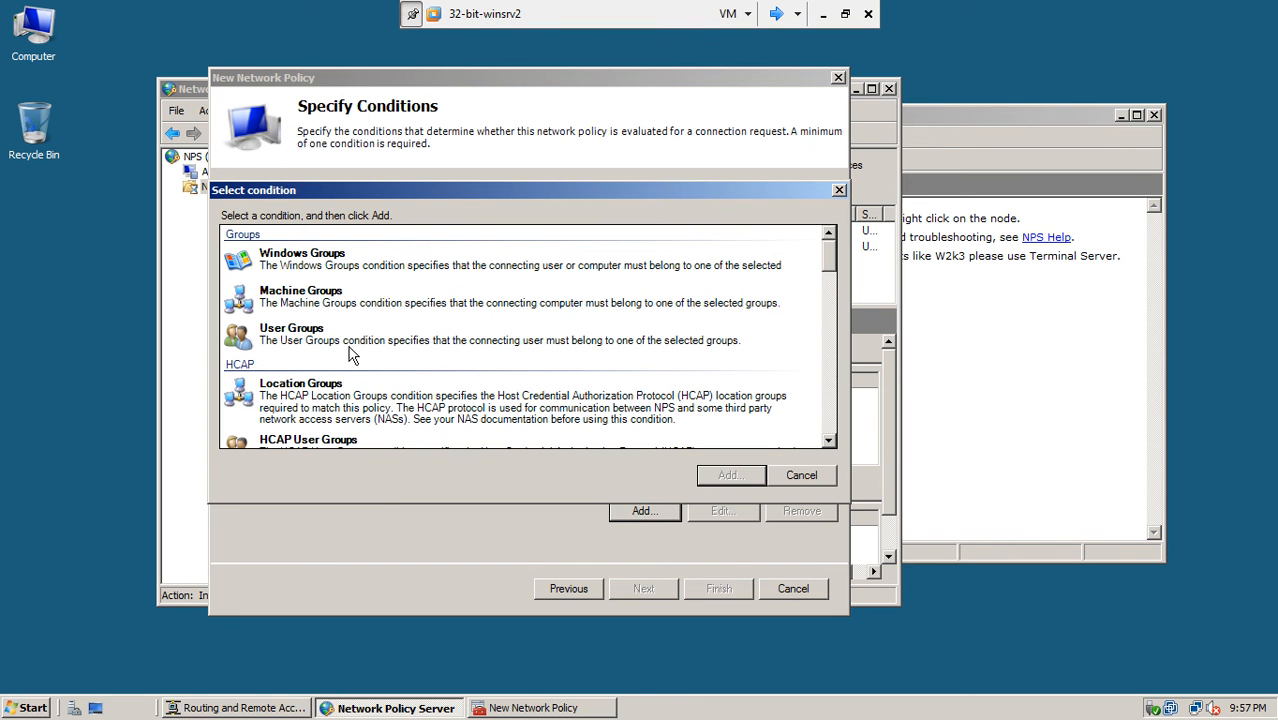
{"action": "left_click", "coordinate": [300, 338]}
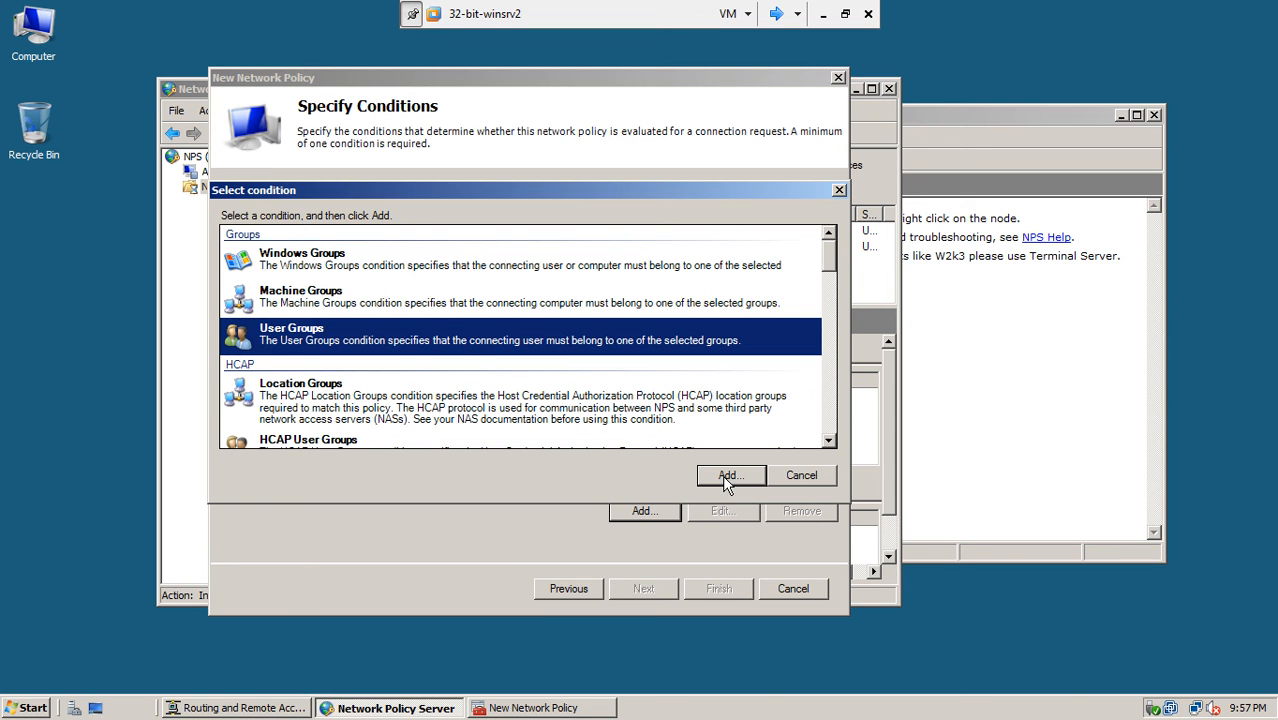
{"action": "left_click_drag", "start_coordinate": [830, 241], "coordinate": [839, 345]}
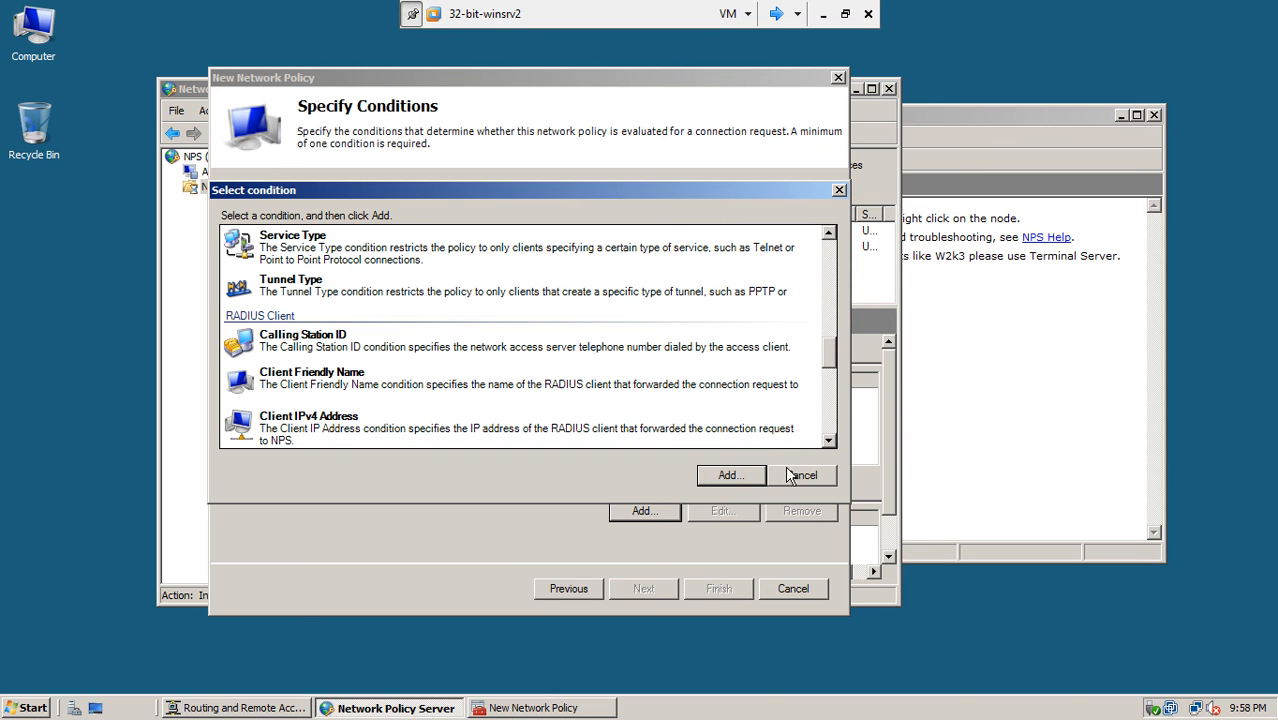
{"action": "left_click_drag", "start_coordinate": [826, 348], "coordinate": [862, 265]}
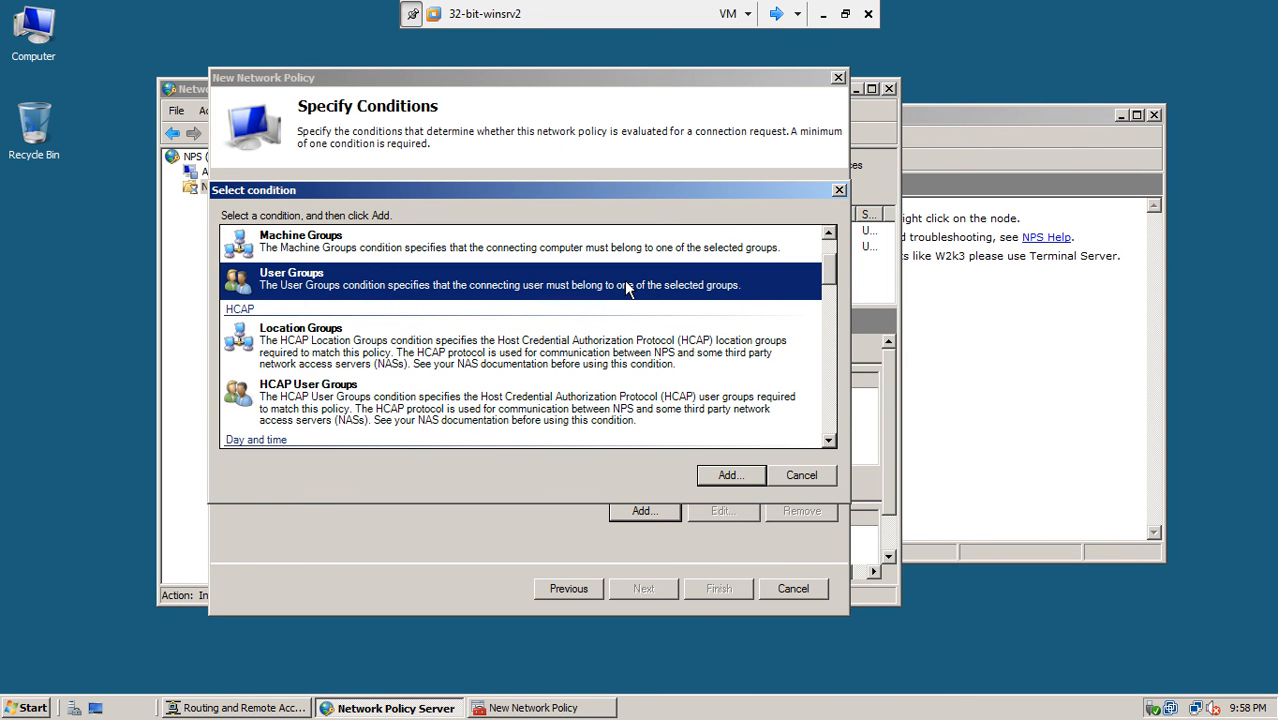
{"action": "left_click", "coordinate": [729, 475]}
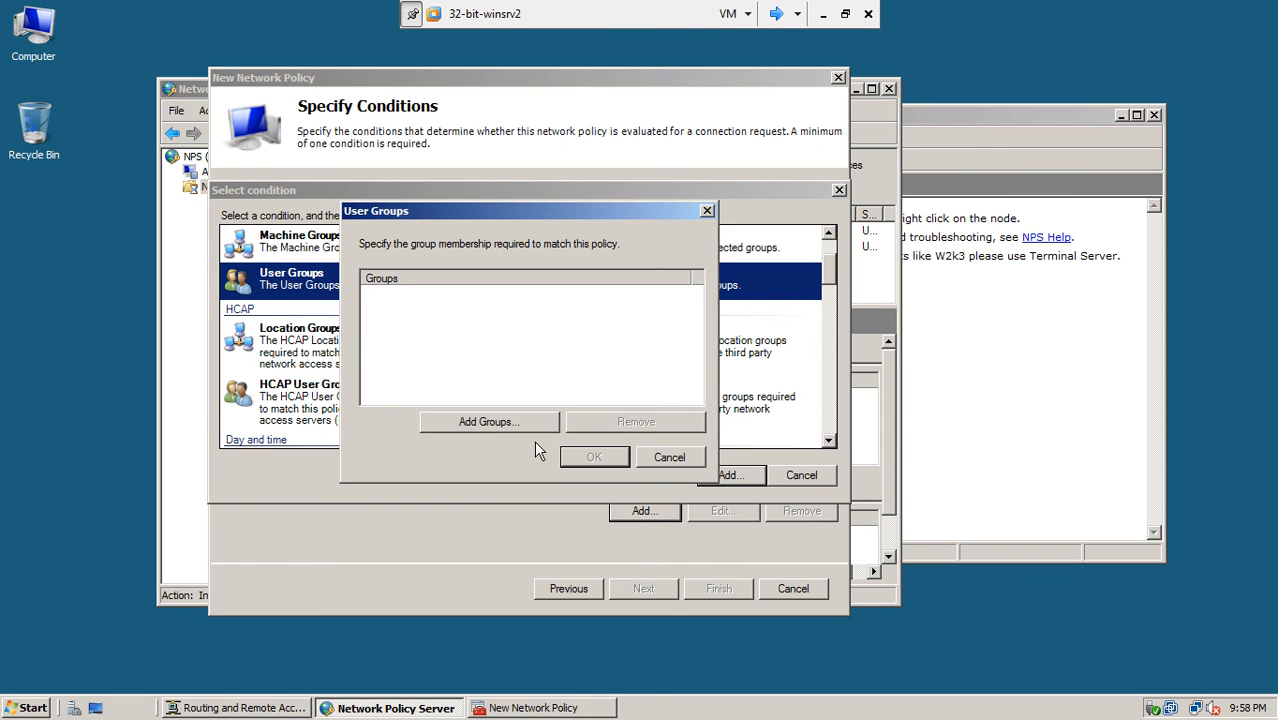
{"action": "left_click", "coordinate": [512, 424]}
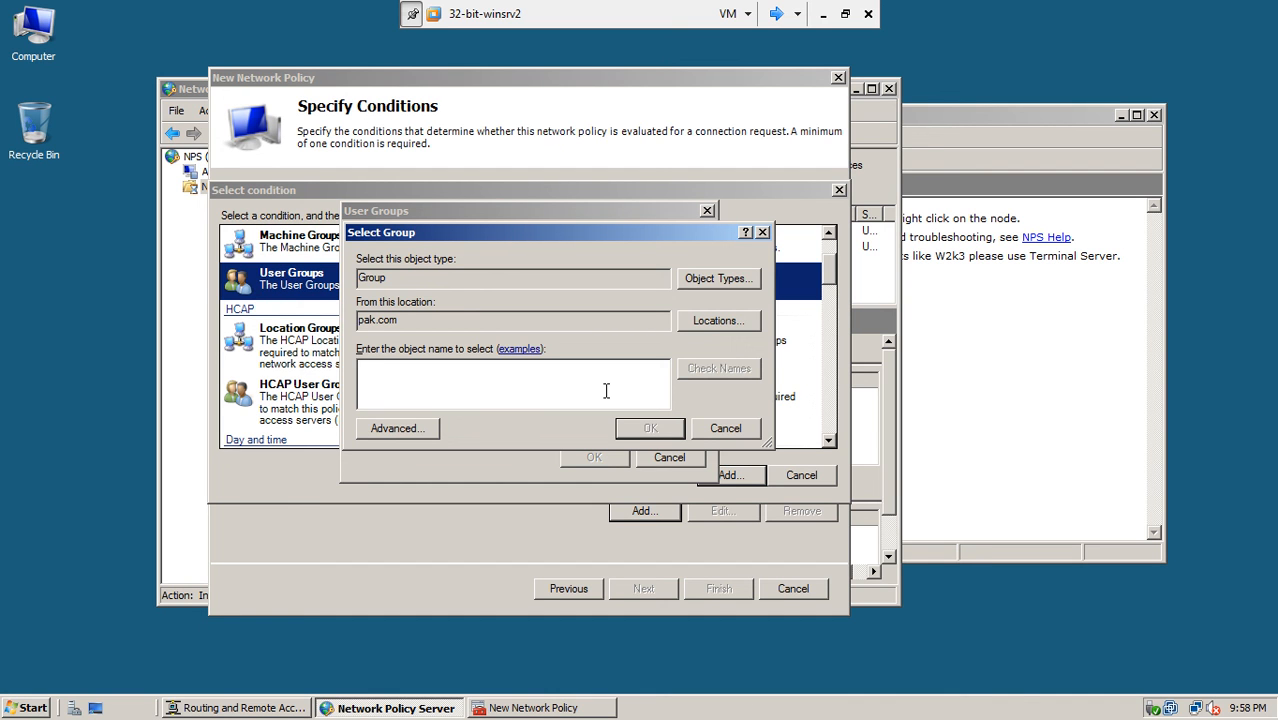
{"action": "type", "text": "domain"}
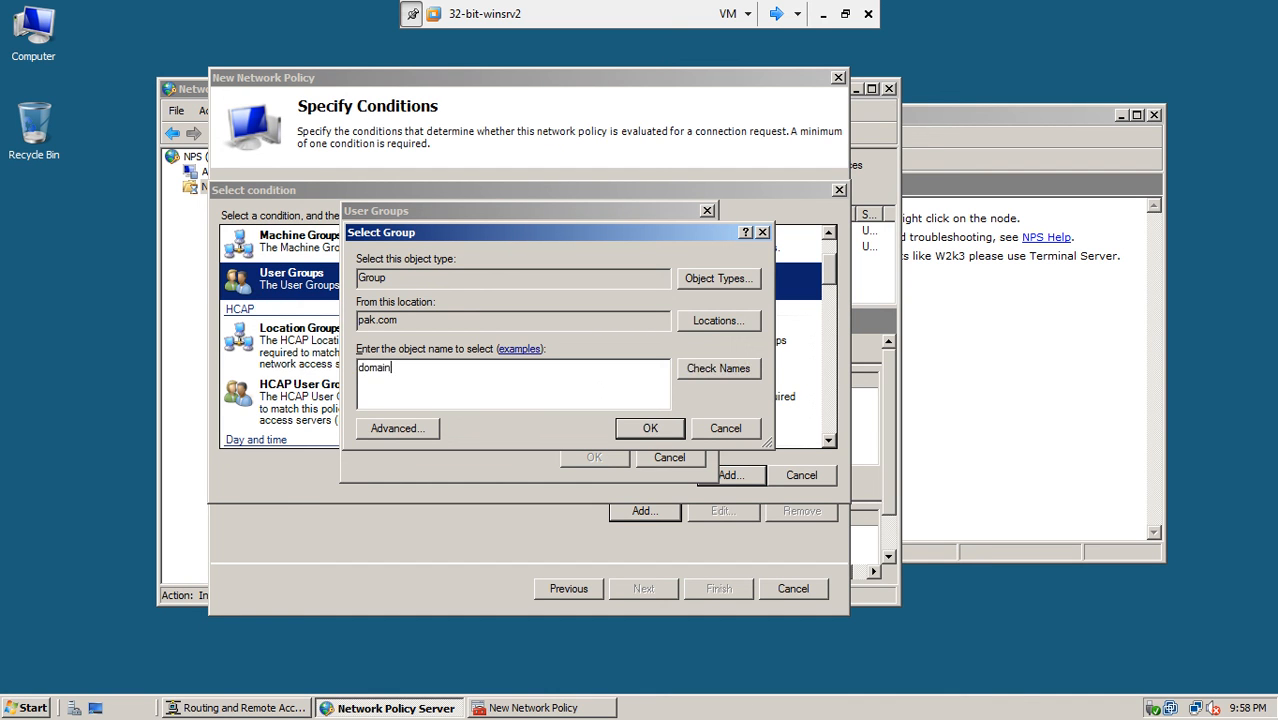
{"action": "left_click", "coordinate": [718, 369]}
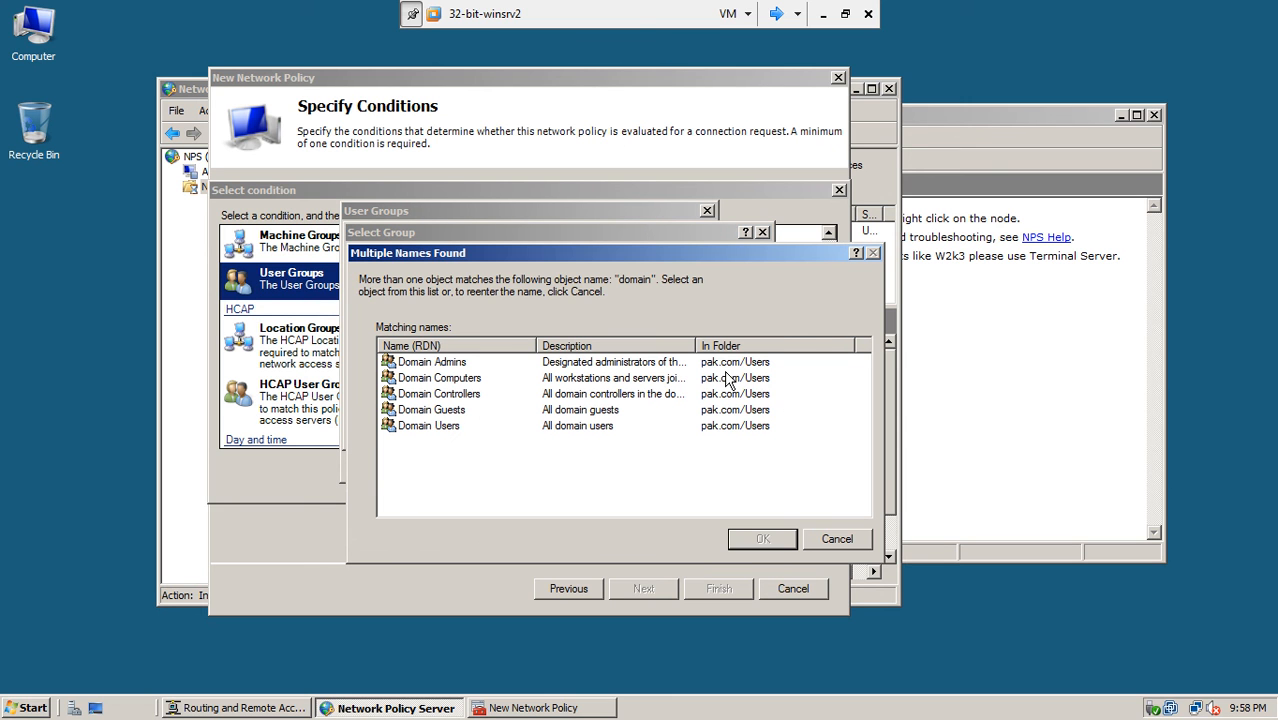
{"action": "left_click", "coordinate": [440, 428]}
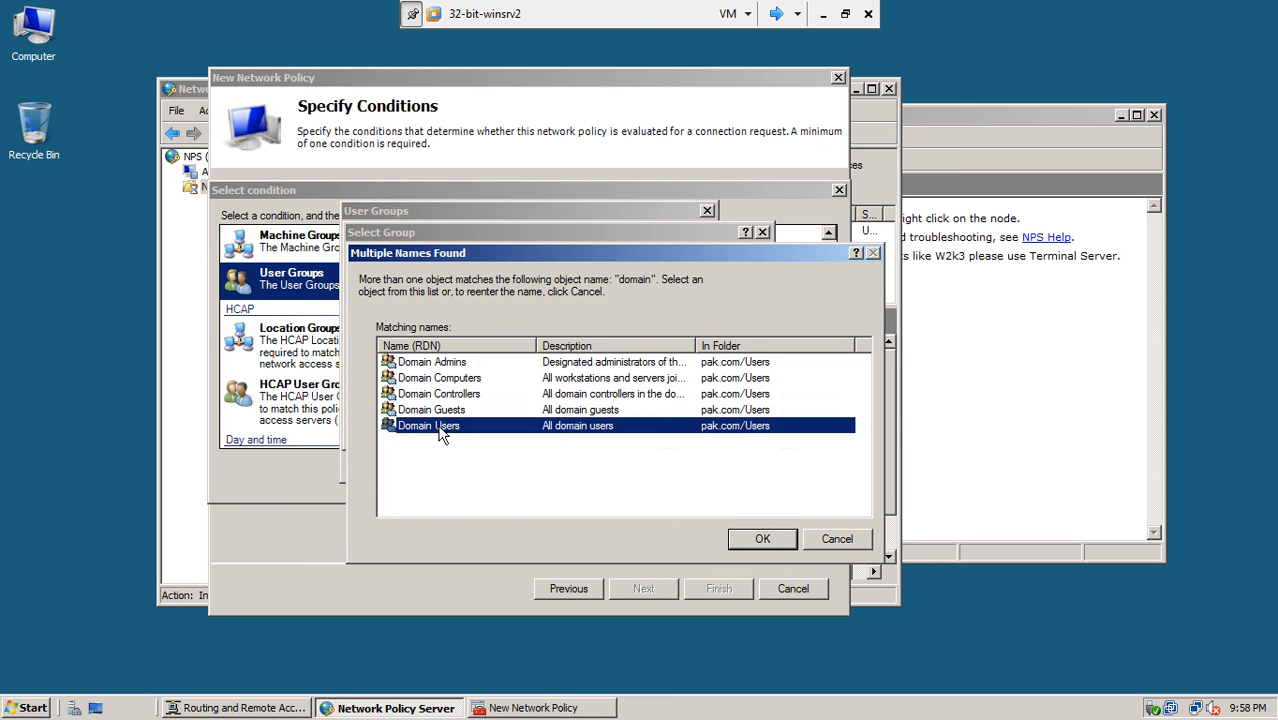
{"action": "double_click", "coordinate": [440, 430]}
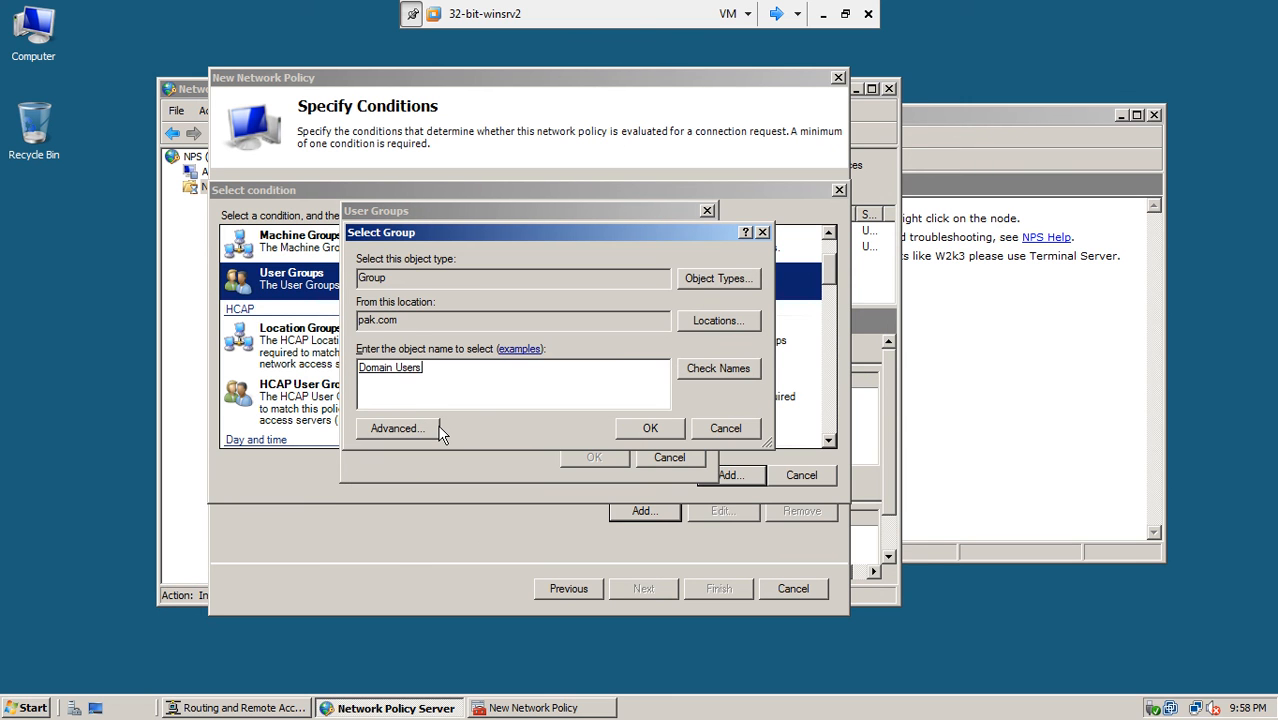
{"action": "left_click", "coordinate": [645, 429]}
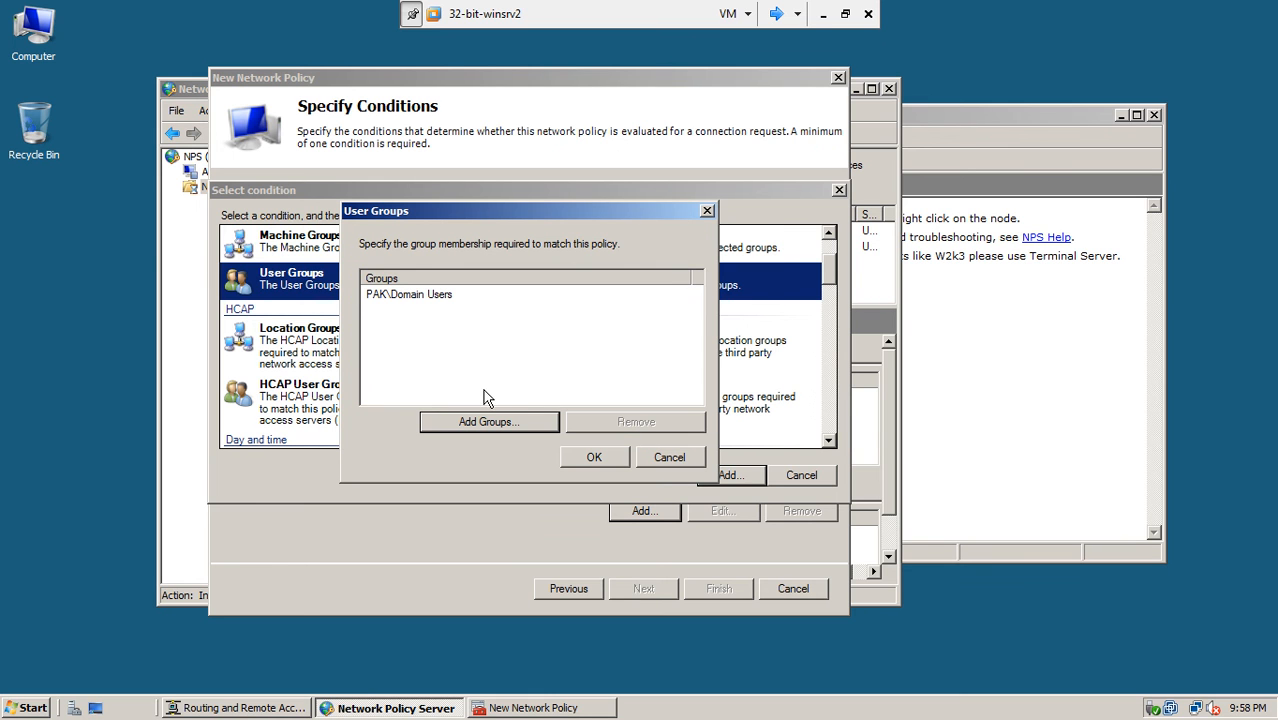
{"action": "left_click", "coordinate": [400, 295]}
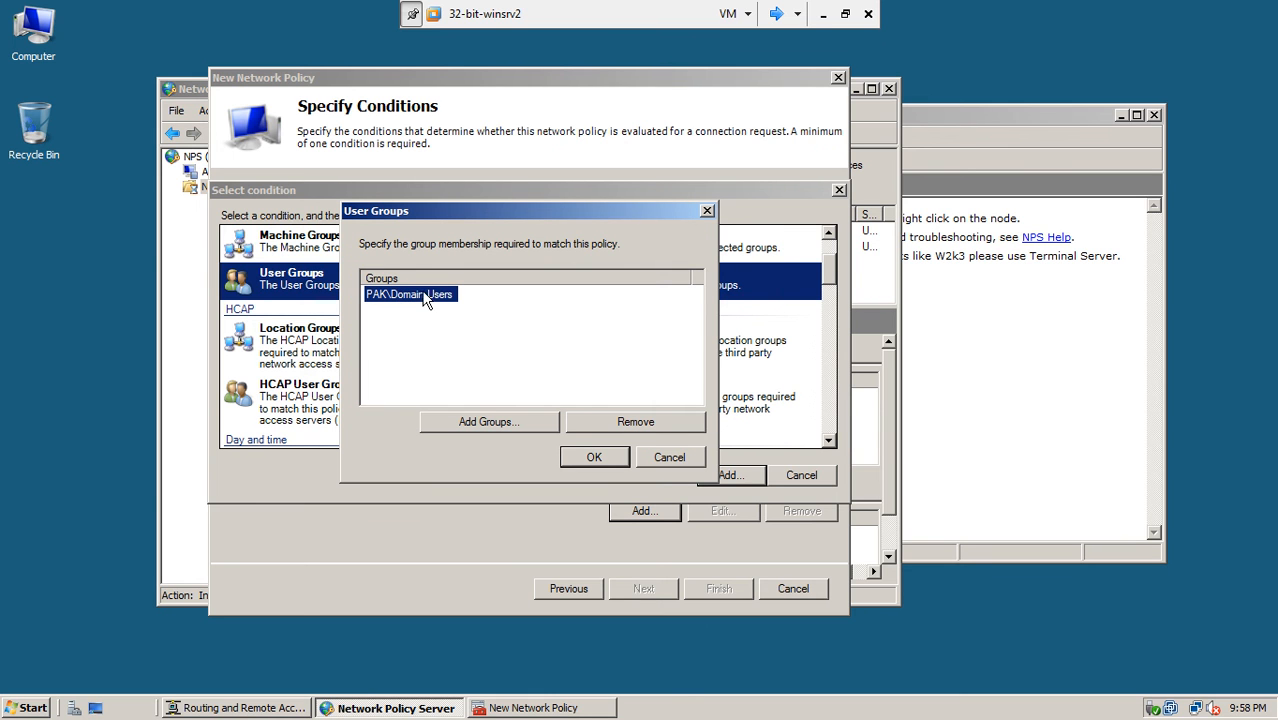
{"action": "left_click", "coordinate": [615, 459]}
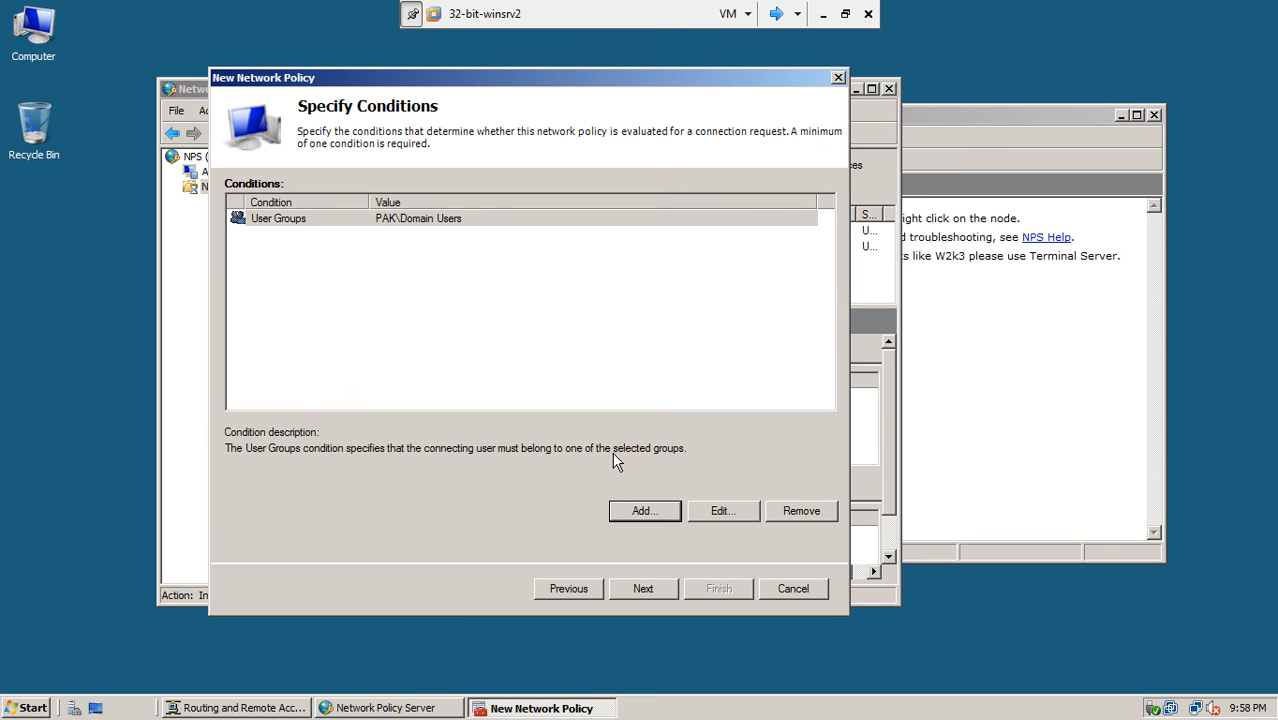
- Keep Access granted and the default authentication methods, advancing to the constraints step
{"action": "left_click", "coordinate": [391, 218]}
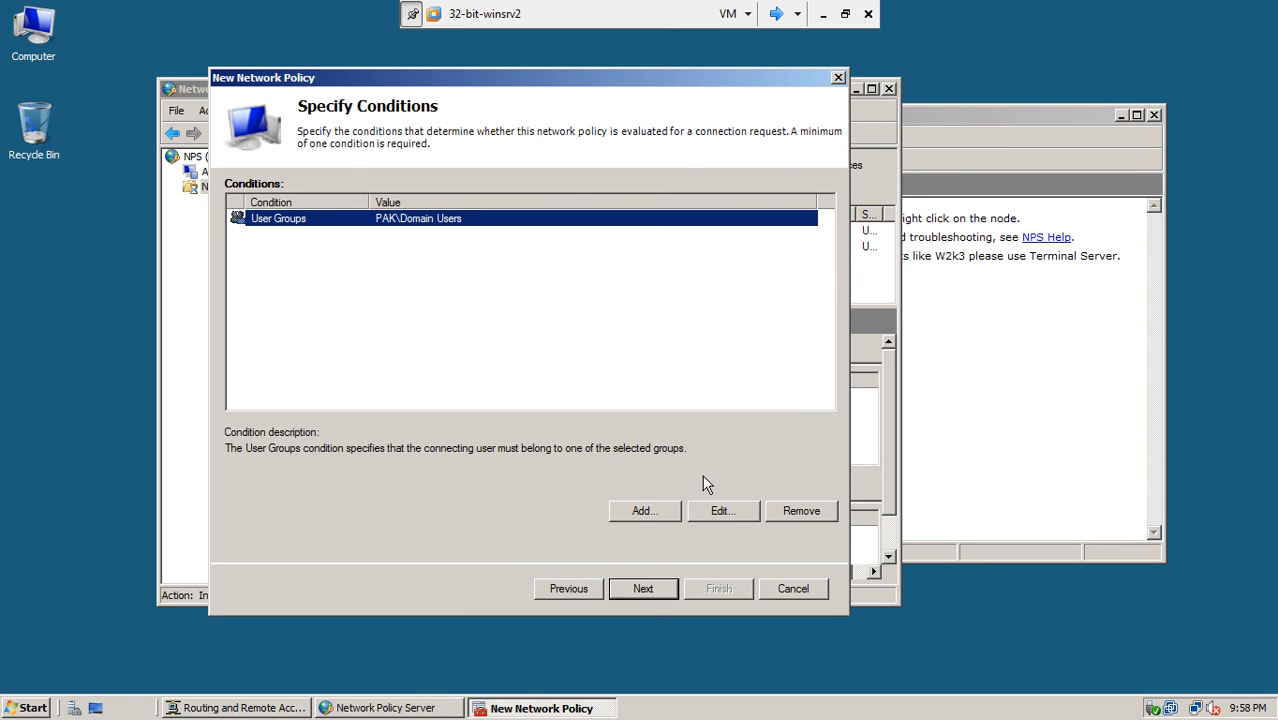
{"action": "left_click", "coordinate": [645, 592]}
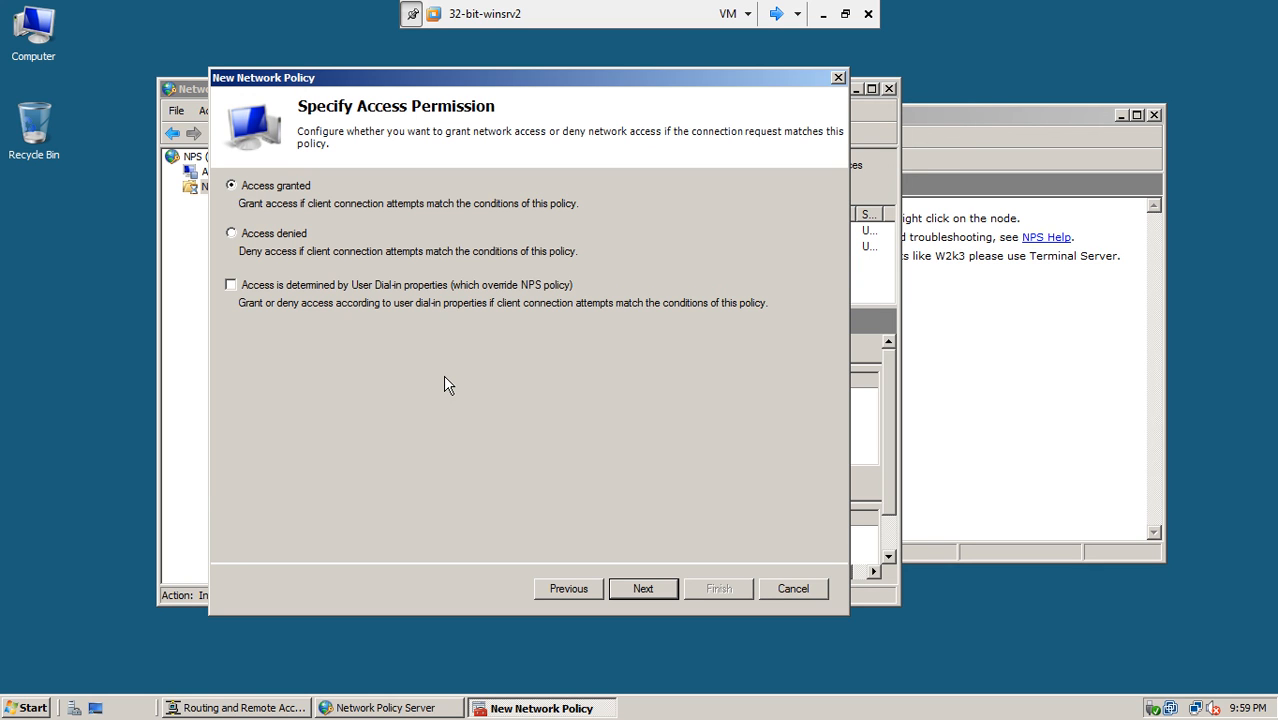
{"action": "left_click", "coordinate": [643, 589]}
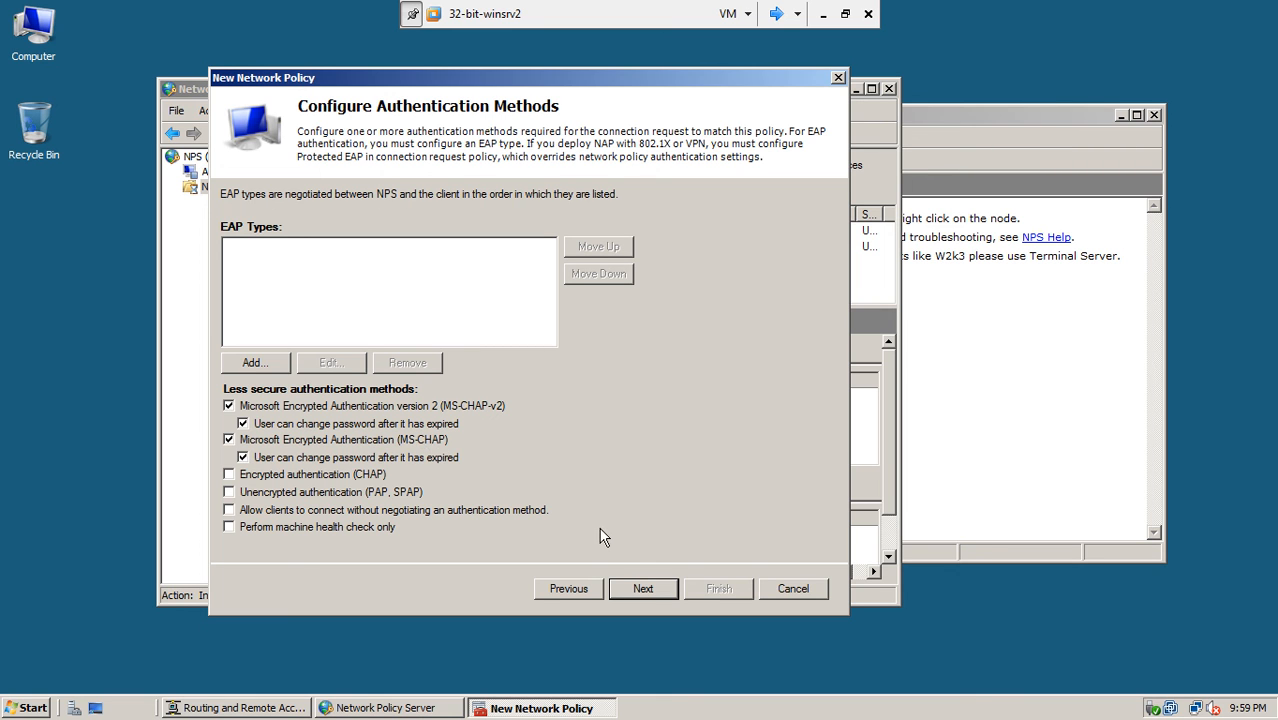
{"action": "left_click", "coordinate": [645, 589]}
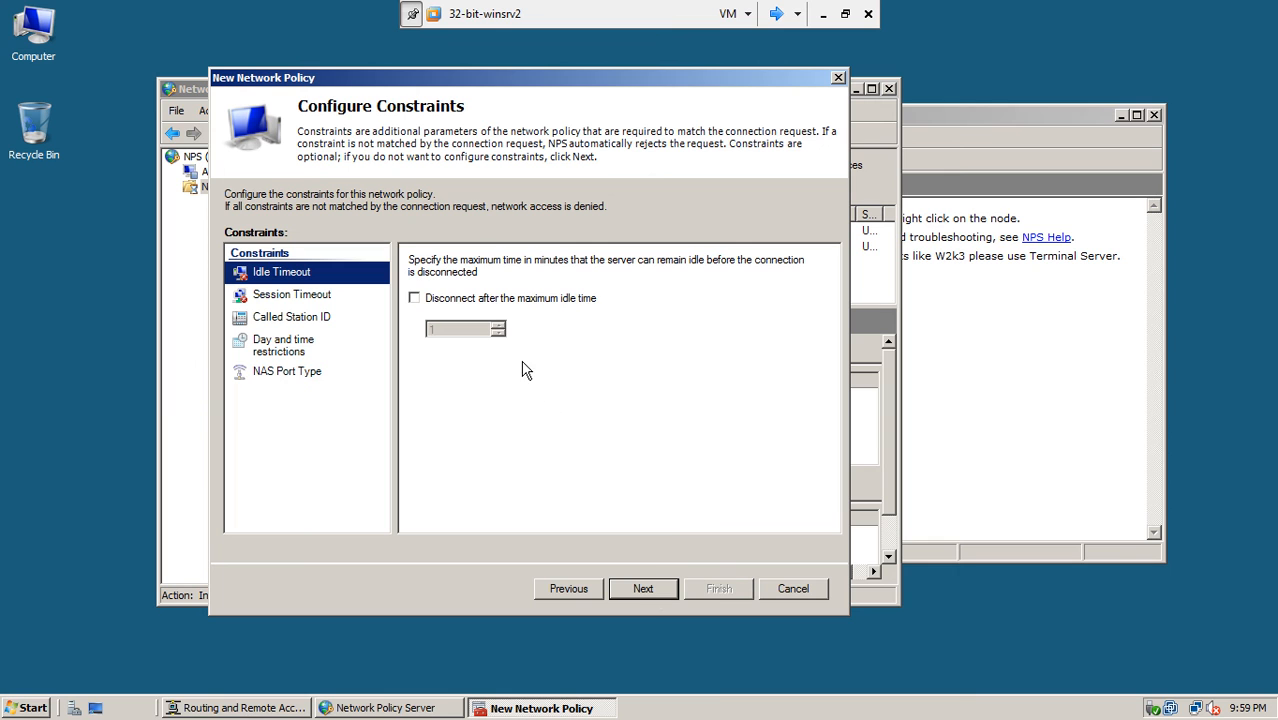
- Enable disconnect after the maximum idle time, adjust the minutes, and proceed to the summary
{"action": "left_click", "coordinate": [415, 300]}
{"action": "left_click_drag", "start_coordinate": [458, 329], "coordinate": [427, 342]}
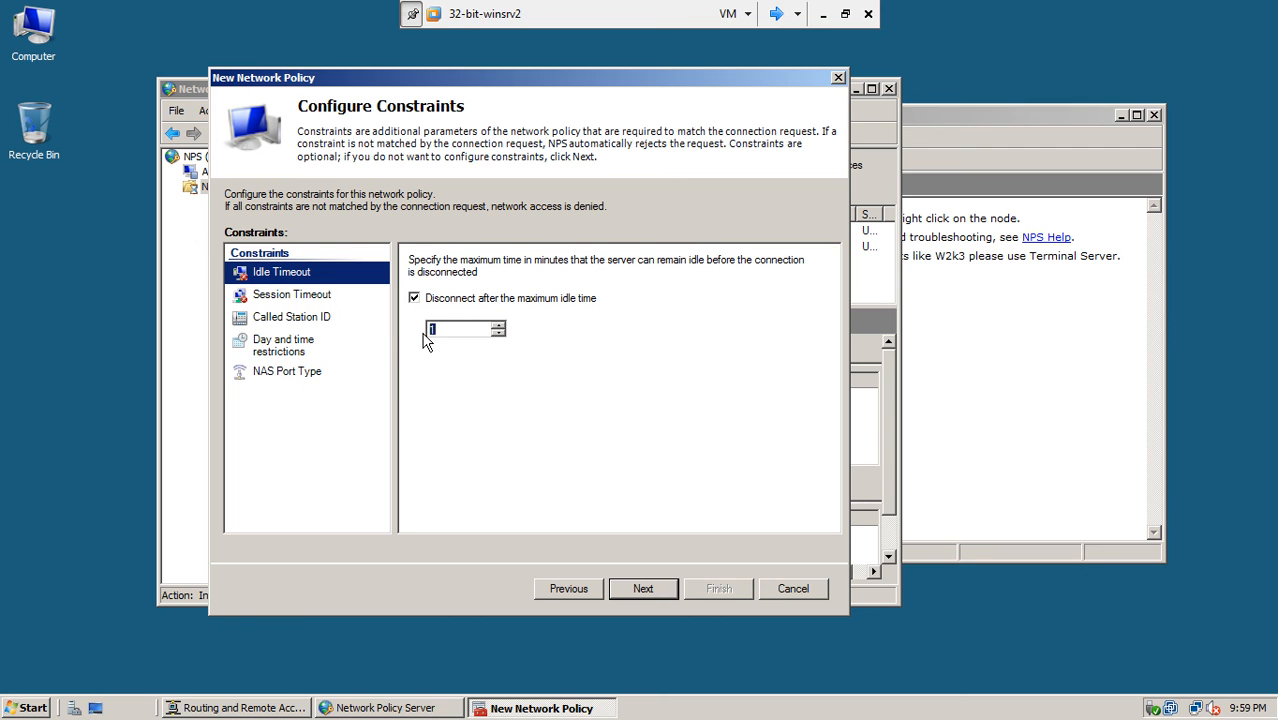
{"action": "left_click", "coordinate": [499, 325]}
{"action": "left_click", "coordinate": [499, 325]}
{"action": "left_click", "coordinate": [499, 325]}
{"action": "left_click", "coordinate": [499, 325]}
{"action": "left_click", "coordinate": [499, 325]}
{"action": "left_click", "coordinate": [499, 325]}
{"action": "left_click_drag", "start_coordinate": [499, 325], "coordinate": [499, 326]}
{"action": "left_click", "coordinate": [498, 333]}
{"action": "left_click", "coordinate": [498, 333]}
{"action": "left_click", "coordinate": [498, 333]}
{"action": "left_click", "coordinate": [498, 333]}
{"action": "left_click", "coordinate": [498, 333]}
{"action": "left_click", "coordinate": [498, 333]}
{"action": "left_click", "coordinate": [498, 333]}
{"action": "left_click", "coordinate": [498, 333]}
{"action": "left_click", "coordinate": [498, 333]}
{"action": "left_click", "coordinate": [498, 333]}
{"action": "left_click", "coordinate": [498, 333]}
{"action": "left_click", "coordinate": [498, 333]}
{"action": "left_click", "coordinate": [498, 333]}
{"action": "left_click", "coordinate": [498, 333]}
{"action": "left_click", "coordinate": [498, 333]}
{"action": "left_click", "coordinate": [498, 333]}
{"action": "left_click", "coordinate": [498, 333]}
{"action": "left_click", "coordinate": [498, 333]}
{"action": "left_click", "coordinate": [498, 333]}
{"action": "left_click", "coordinate": [498, 333]}
{"action": "left_click", "coordinate": [498, 333]}
{"action": "left_click", "coordinate": [498, 333]}
{"action": "left_click", "coordinate": [498, 333]}
{"action": "left_click", "coordinate": [498, 333]}
{"action": "left_click", "coordinate": [644, 589]}
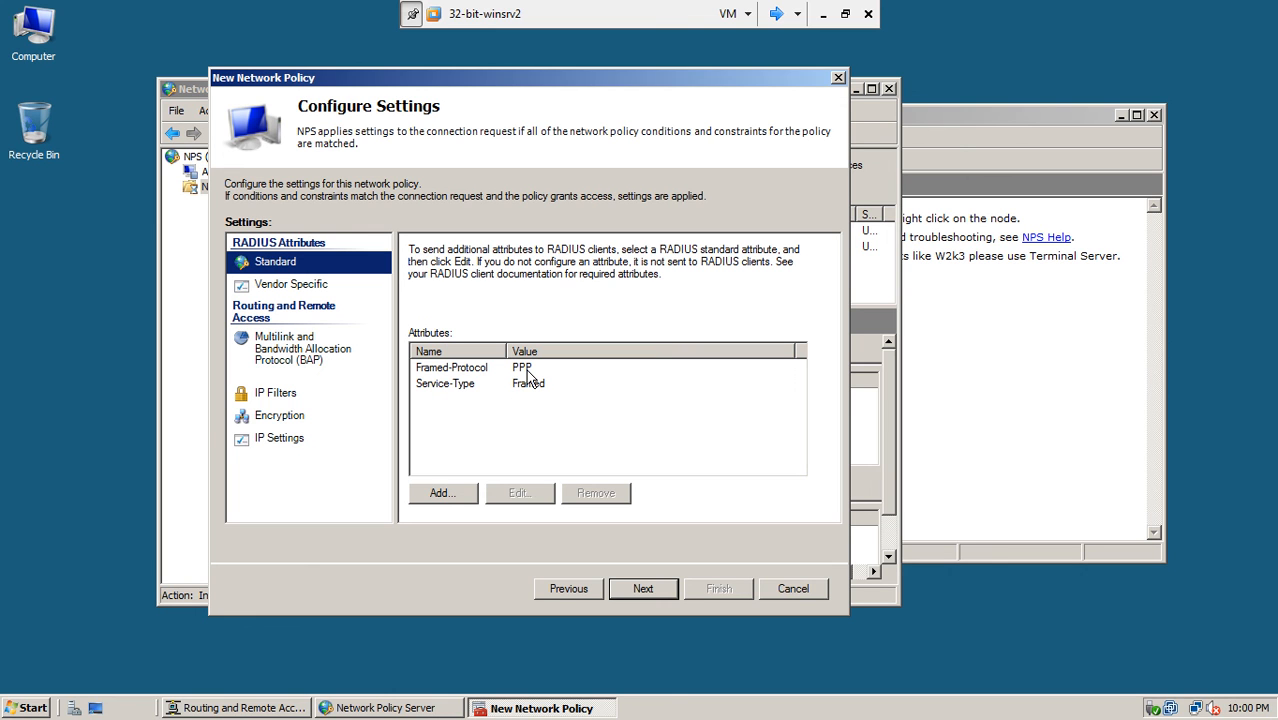
{"action": "left_click", "coordinate": [643, 590]}
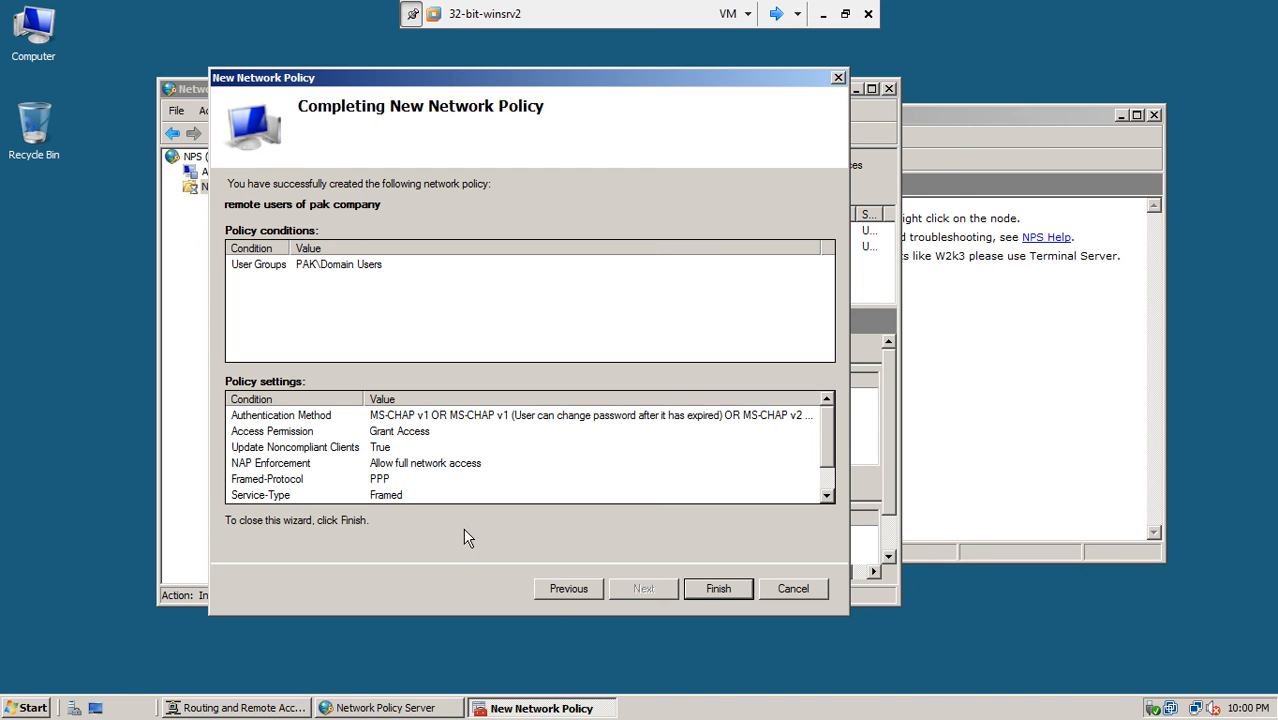
- Finish creating the 'remote users of pak company' policy and close the NPS console
{"action": "left_click", "coordinate": [706, 588]}
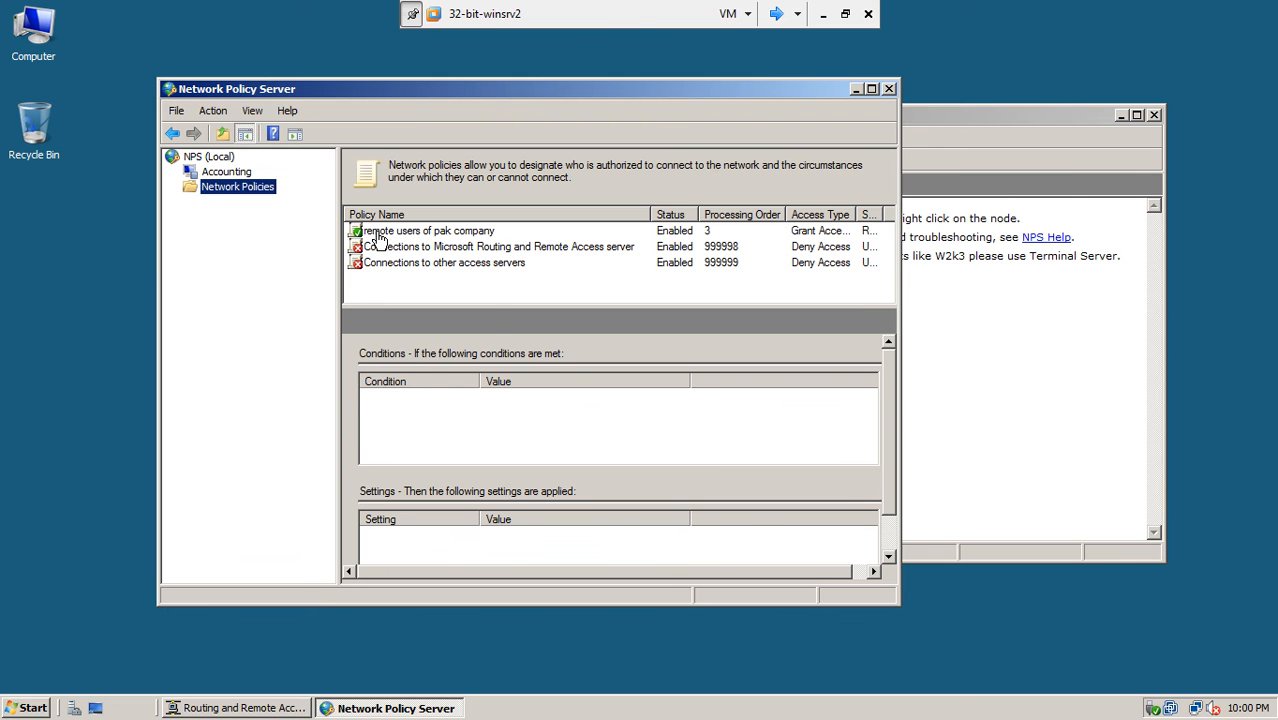
{"action": "left_click", "coordinate": [378, 236]}
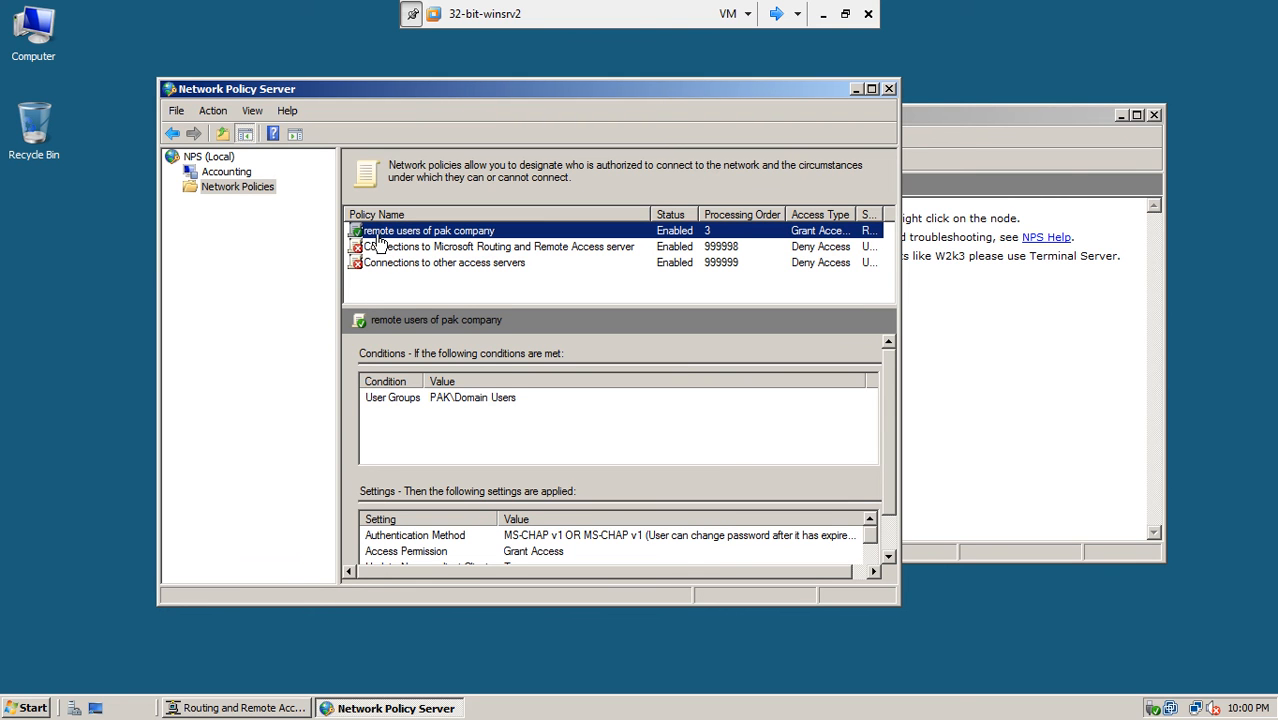
{"action": "left_click", "coordinate": [888, 90]}
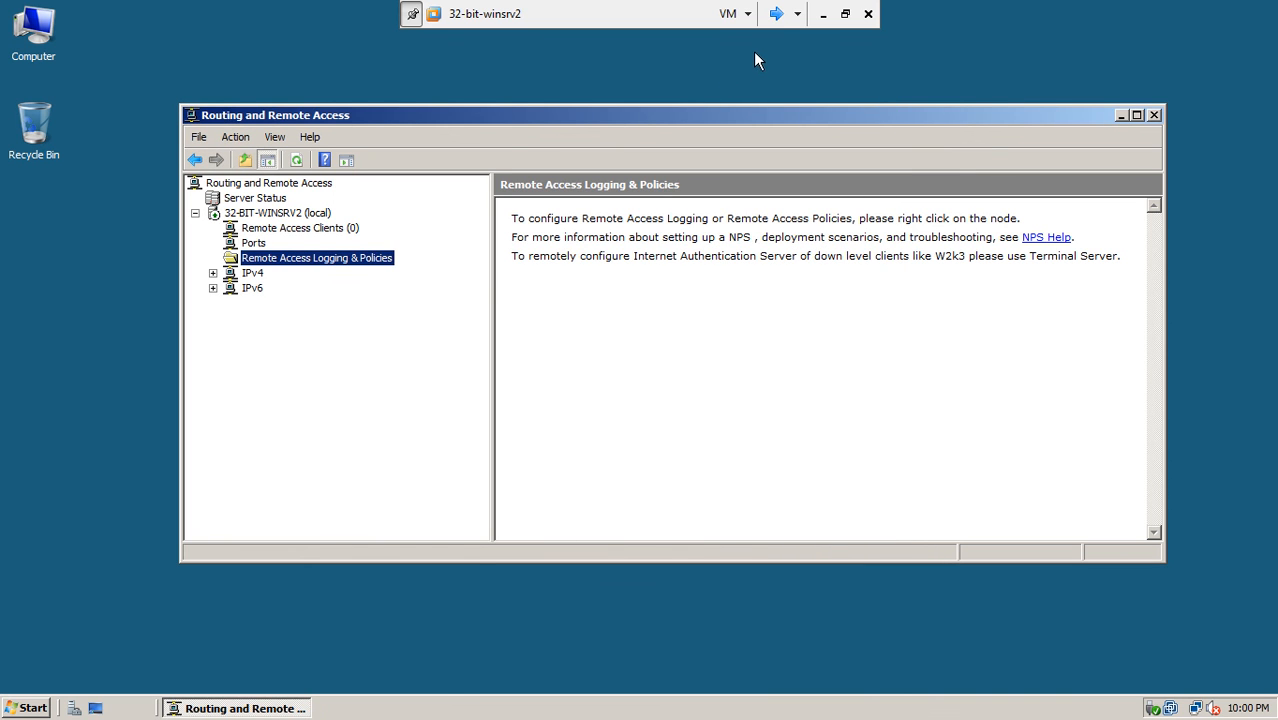
- On 32-bit-winsrv1, check that Administrator's dial-in access follows NPS Network Policy, closing without changes
{"action": "left_click", "coordinate": [776, 14]}
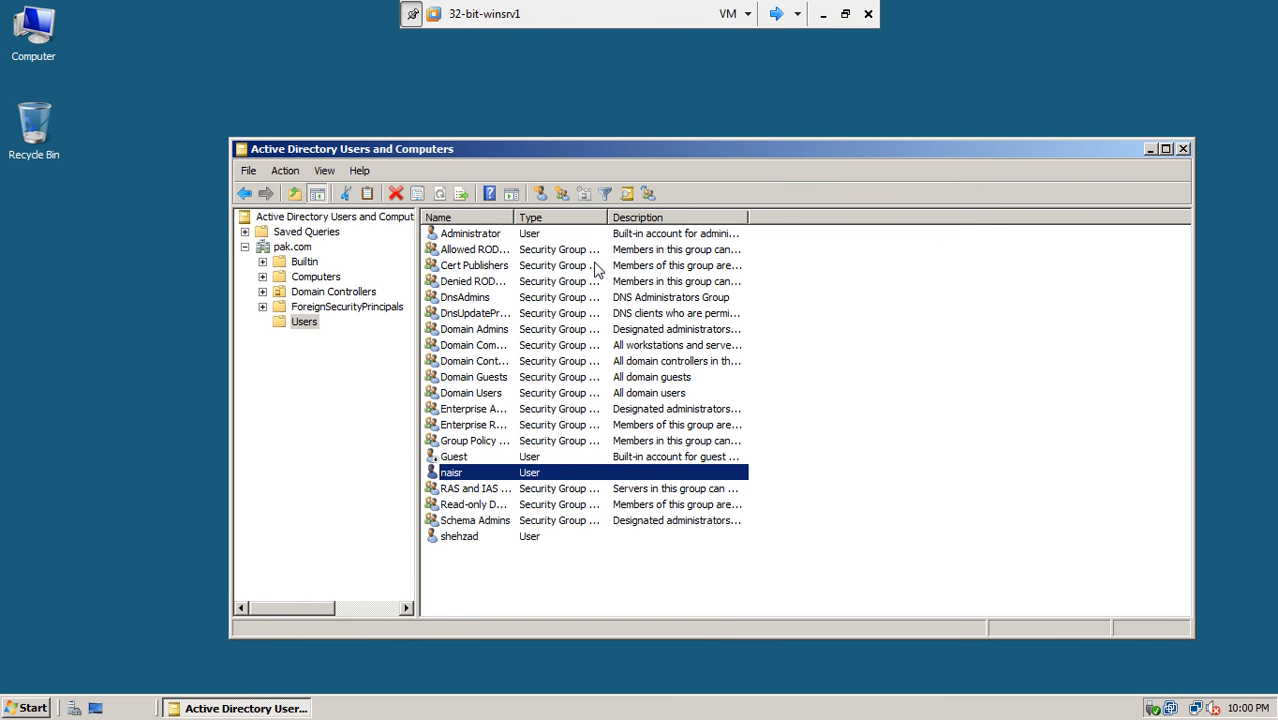
{"action": "right_click", "coordinate": [452, 238]}
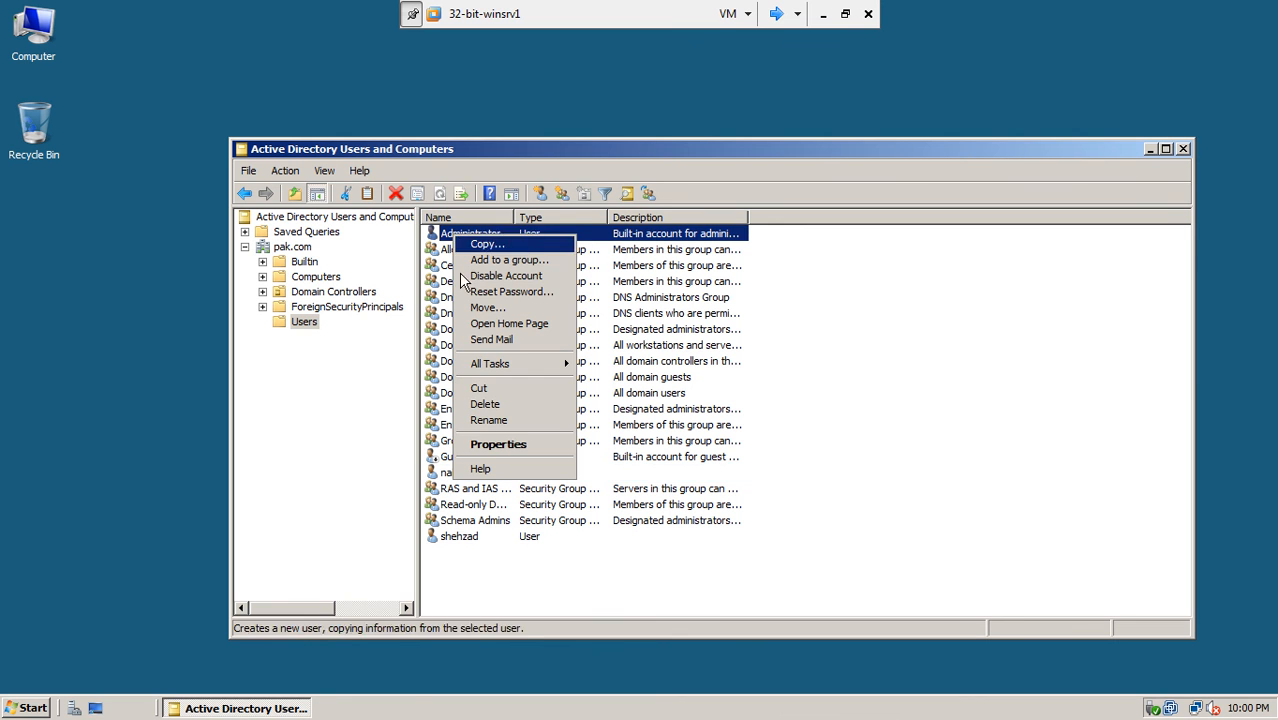
{"action": "left_click", "coordinate": [485, 520]}
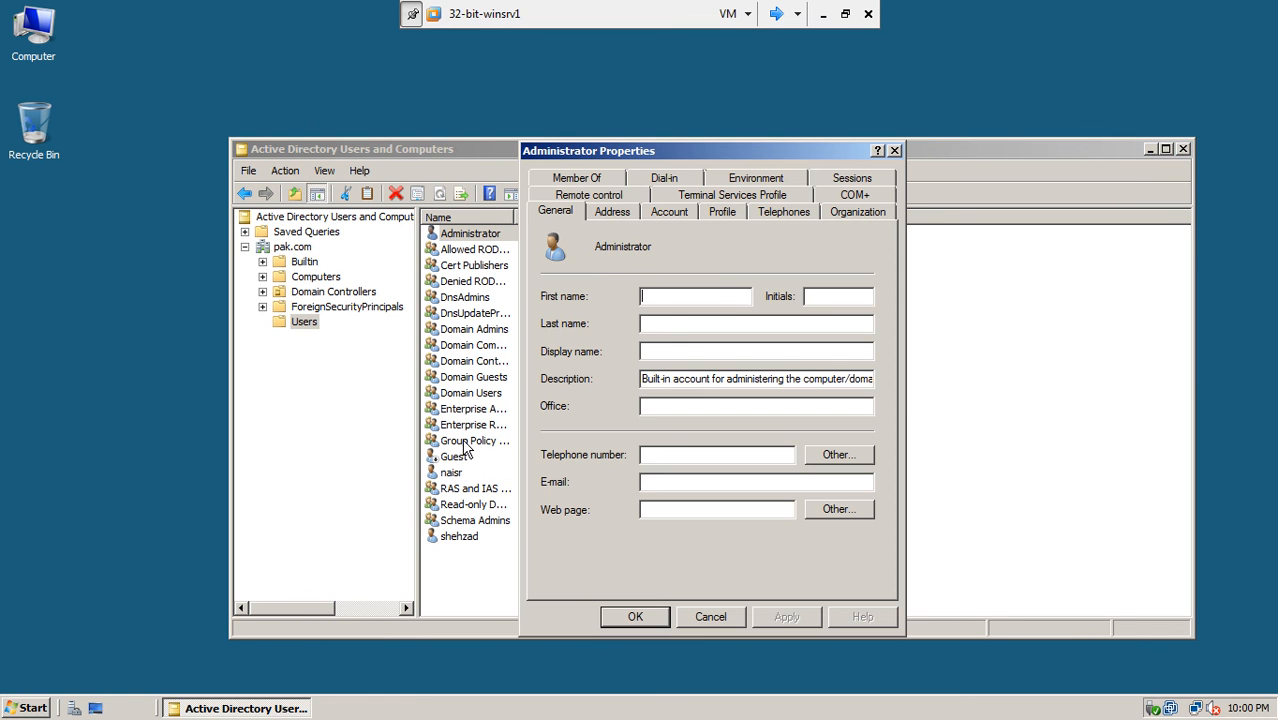
{"action": "left_click", "coordinate": [665, 180]}
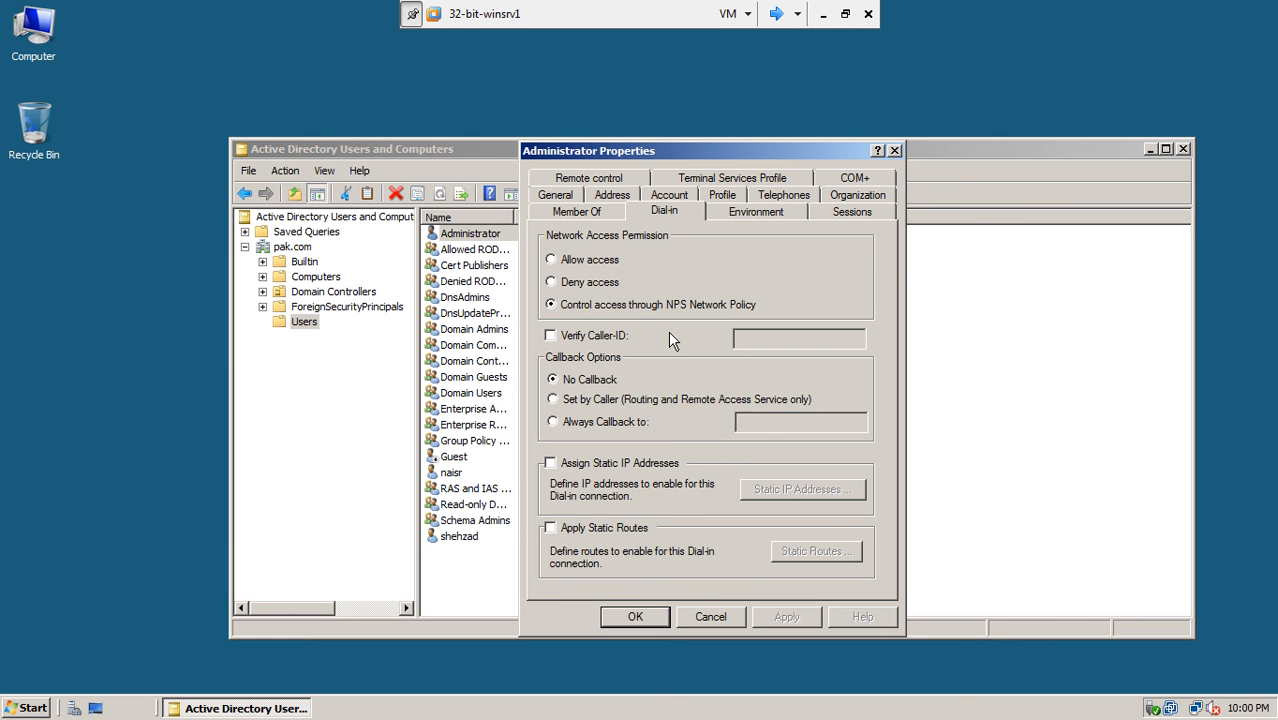
{"action": "left_click", "coordinate": [710, 617]}
{"action": "left_click", "coordinate": [776, 13]}
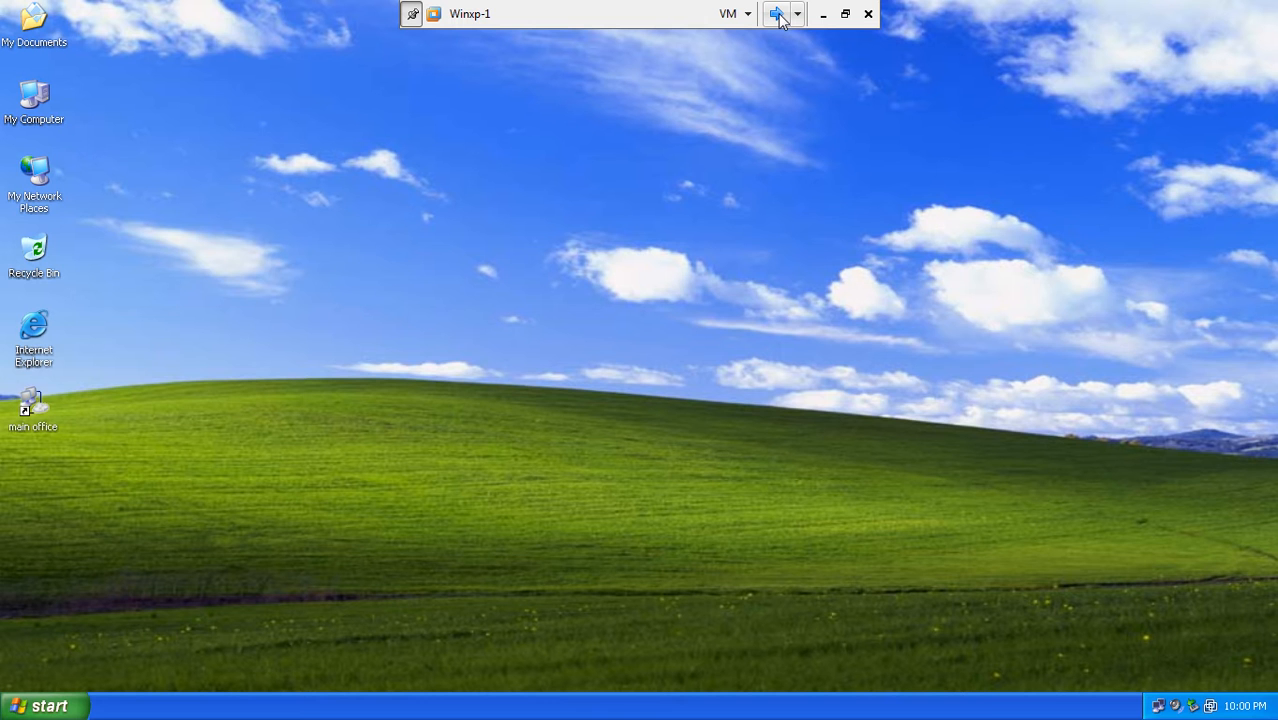
- Connect the XP client's main office connection, then disconnect it from the tray icon
{"action": "double_click", "coordinate": [36, 418]}
{"action": "left_click", "coordinate": [524, 530]}
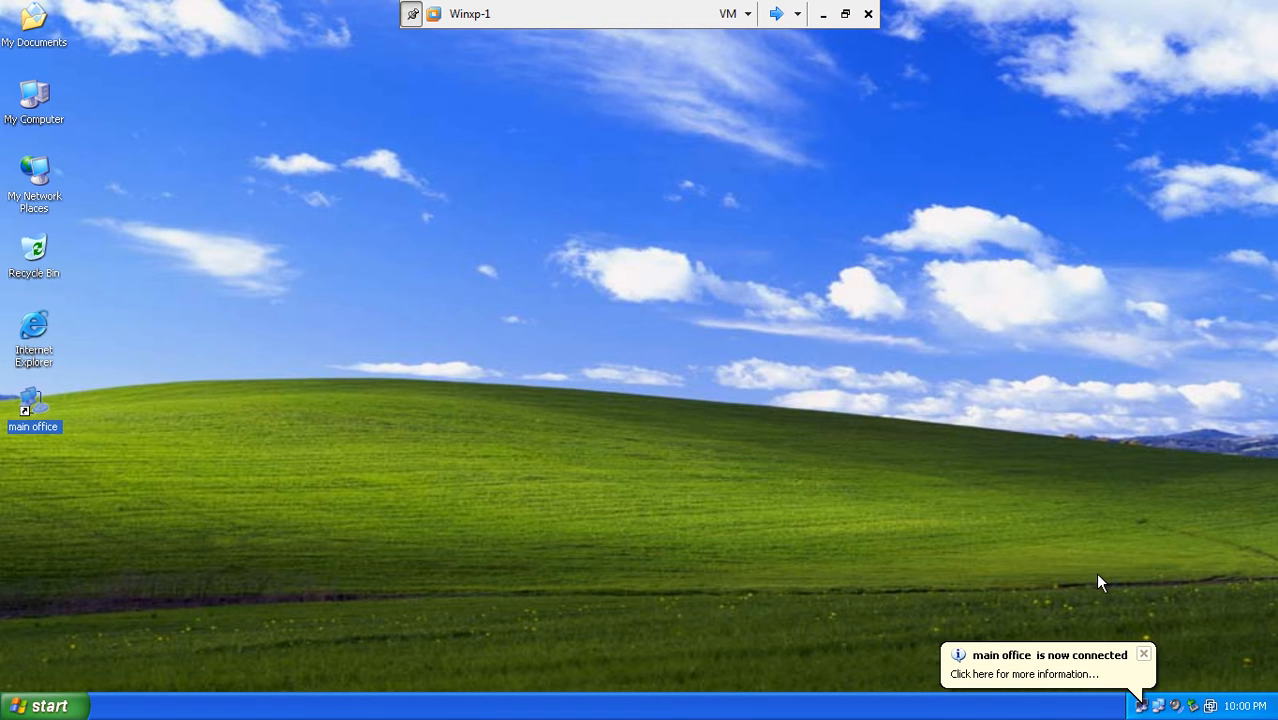
{"action": "left_click", "coordinate": [1144, 655]}
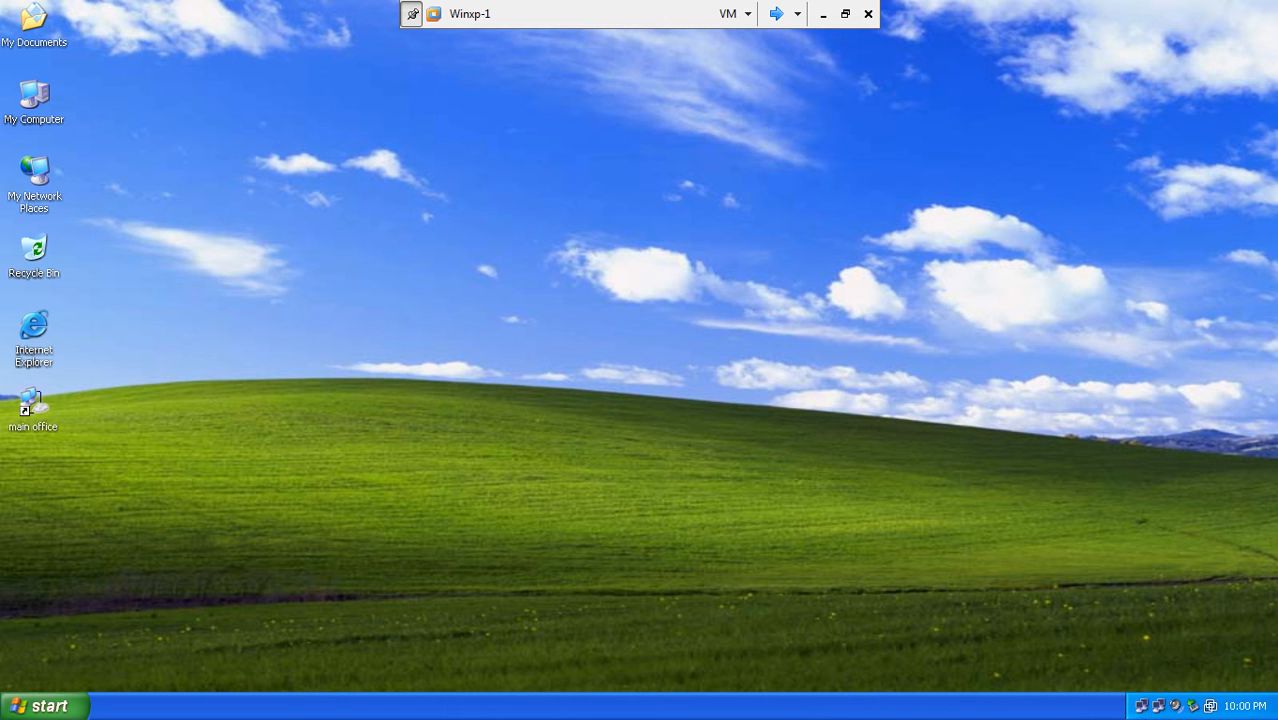
{"action": "right_click", "coordinate": [1142, 705]}
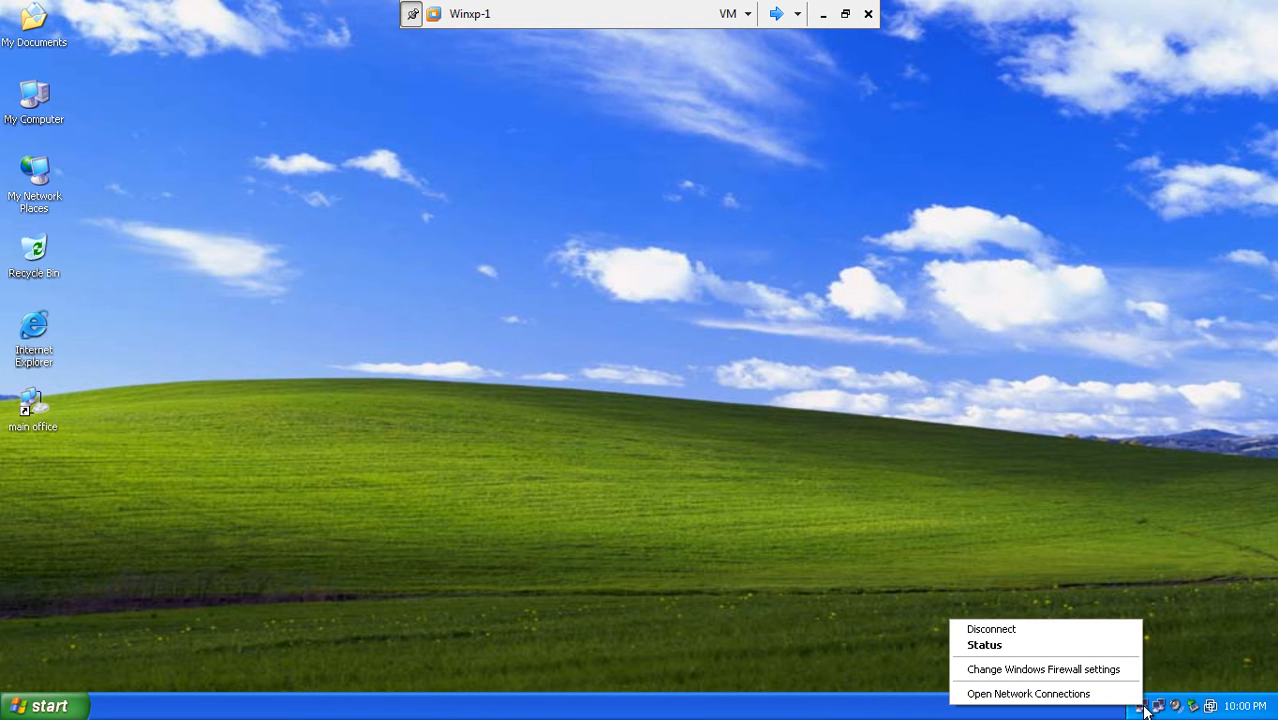
{"action": "left_click", "coordinate": [1019, 630]}
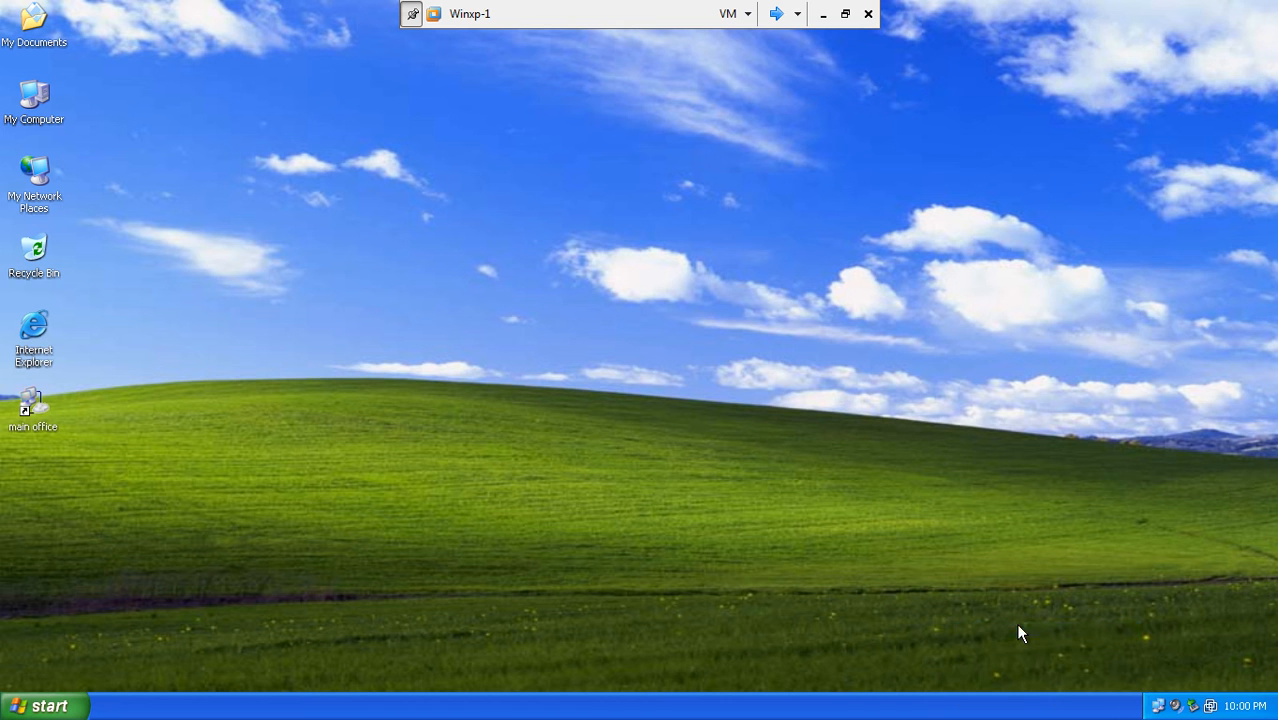
{"action": "left_click", "coordinate": [776, 13]}
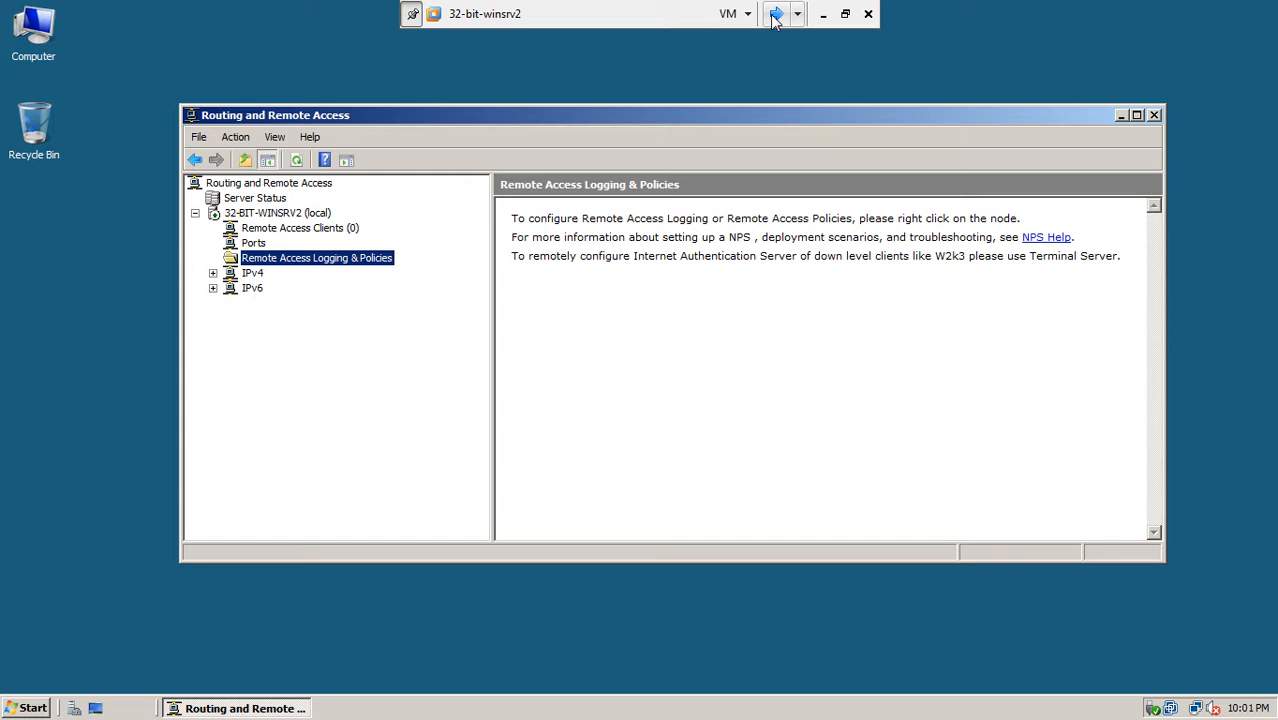
- Disable Routing and Remote Access on the local server node
{"action": "right_click", "coordinate": [291, 218]}
{"action": "right_click", "coordinate": [293, 226]}
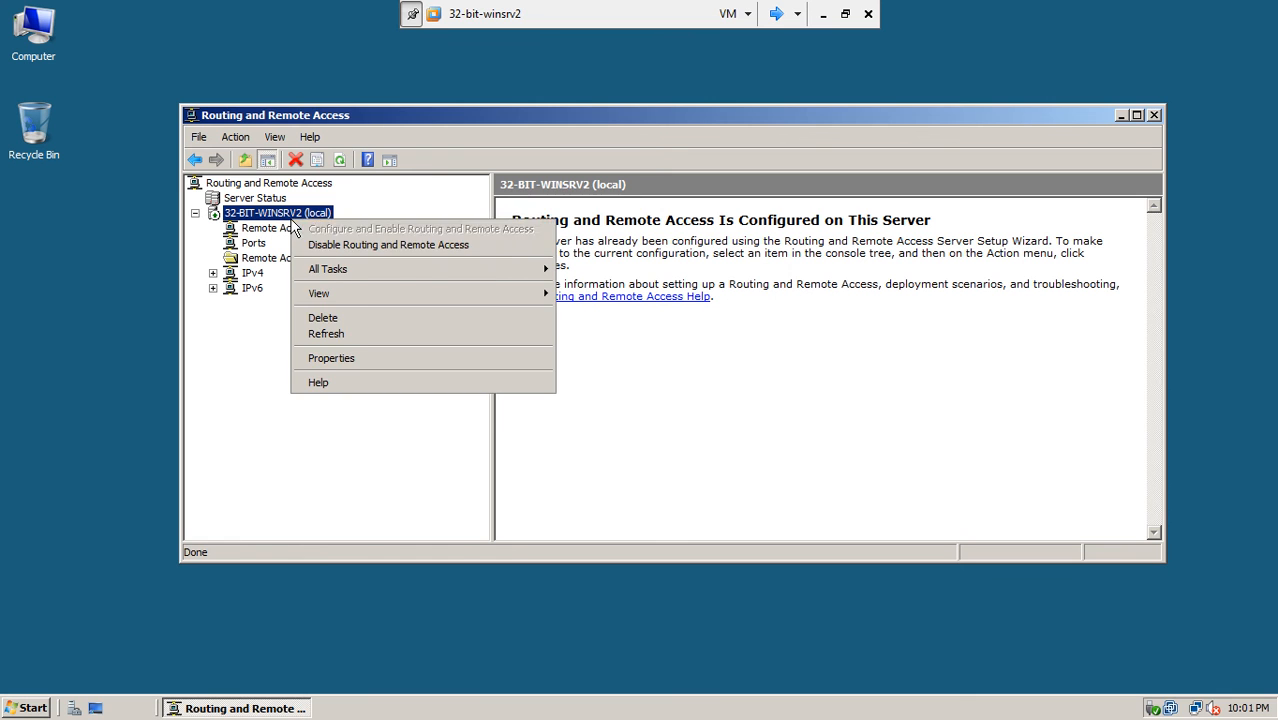
{"action": "left_click", "coordinate": [320, 246]}
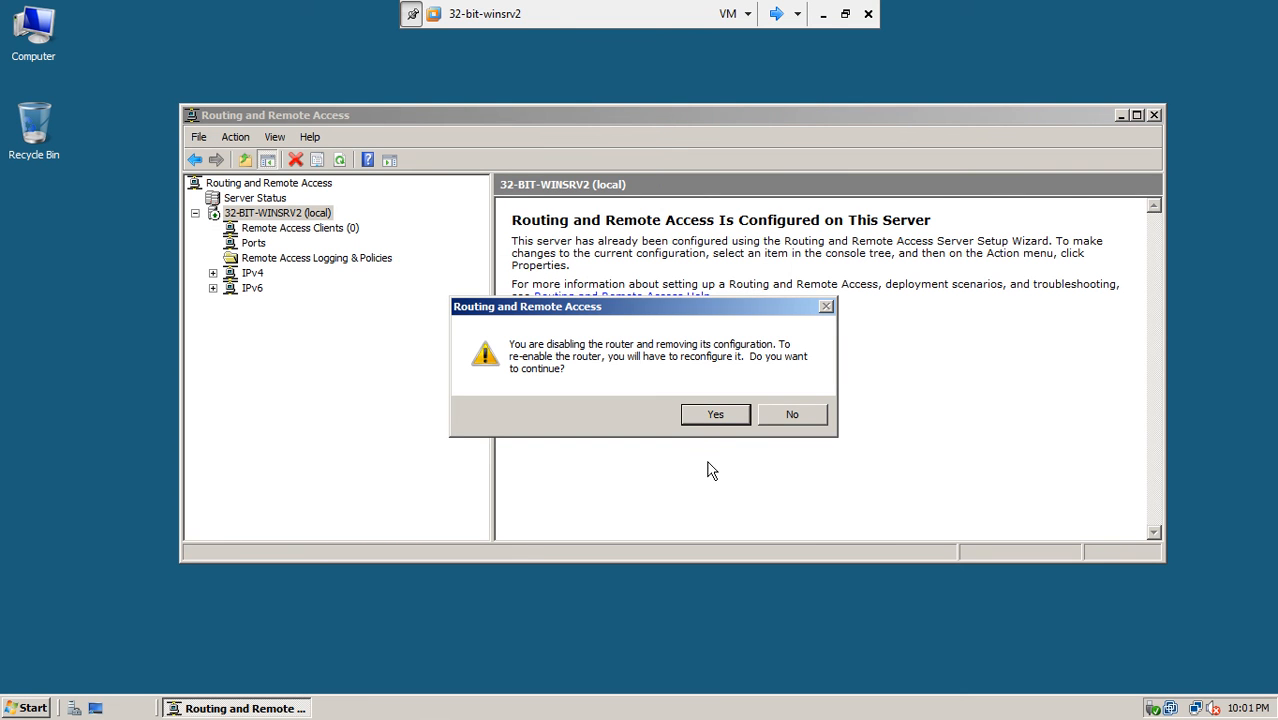
{"action": "left_click", "coordinate": [733, 414]}
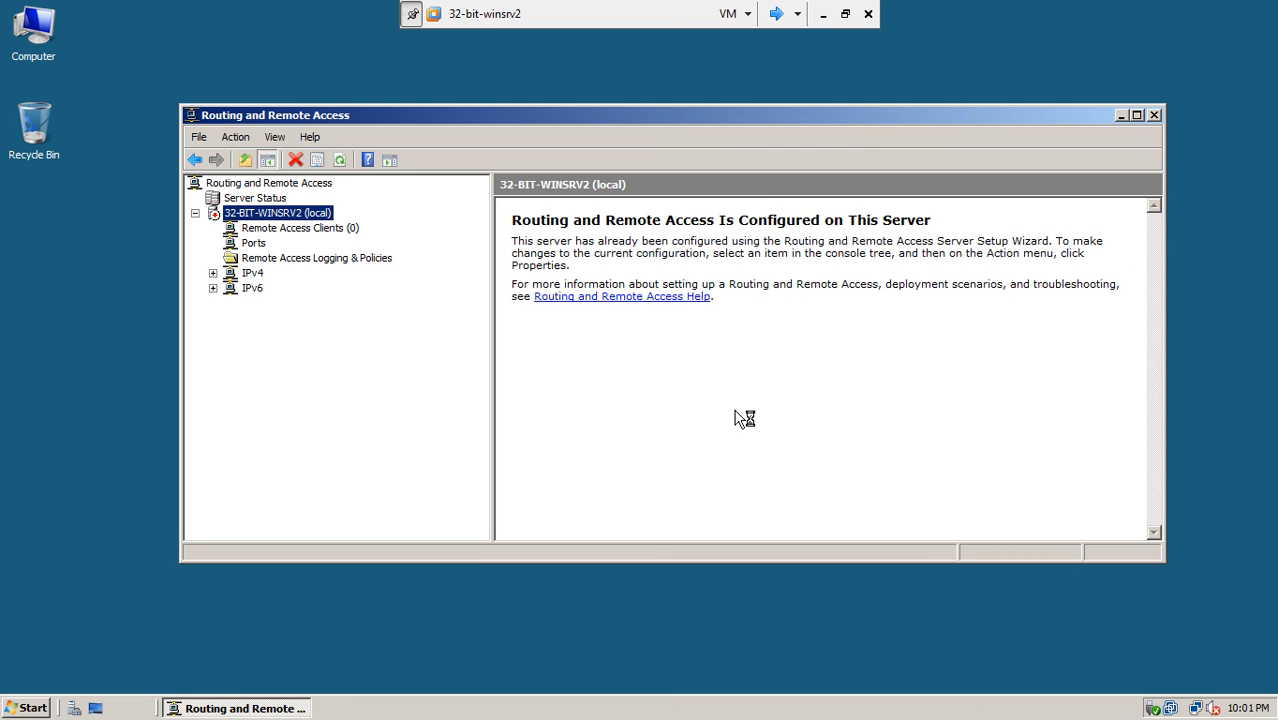
- Configure RRAS as a remote access VPN server using the External interface
{"action": "right_click", "coordinate": [307, 214]}
{"action": "left_click", "coordinate": [325, 229]}
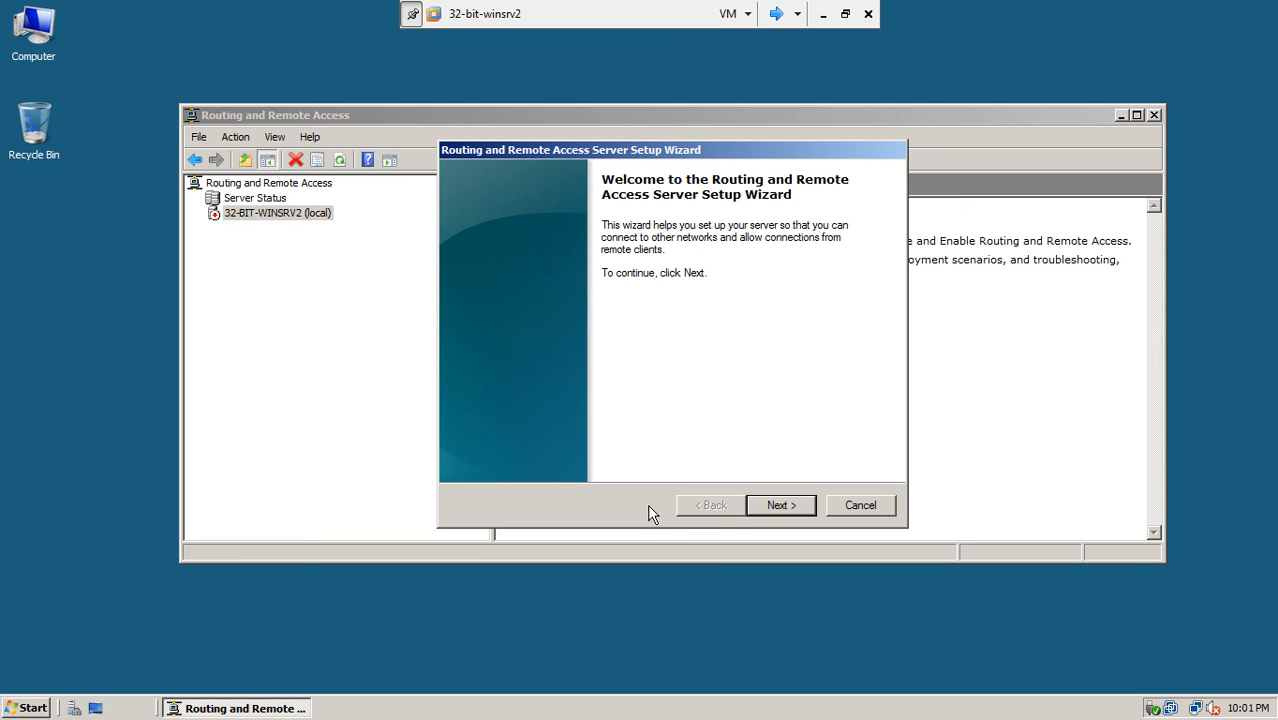
{"action": "left_click", "coordinate": [783, 505]}
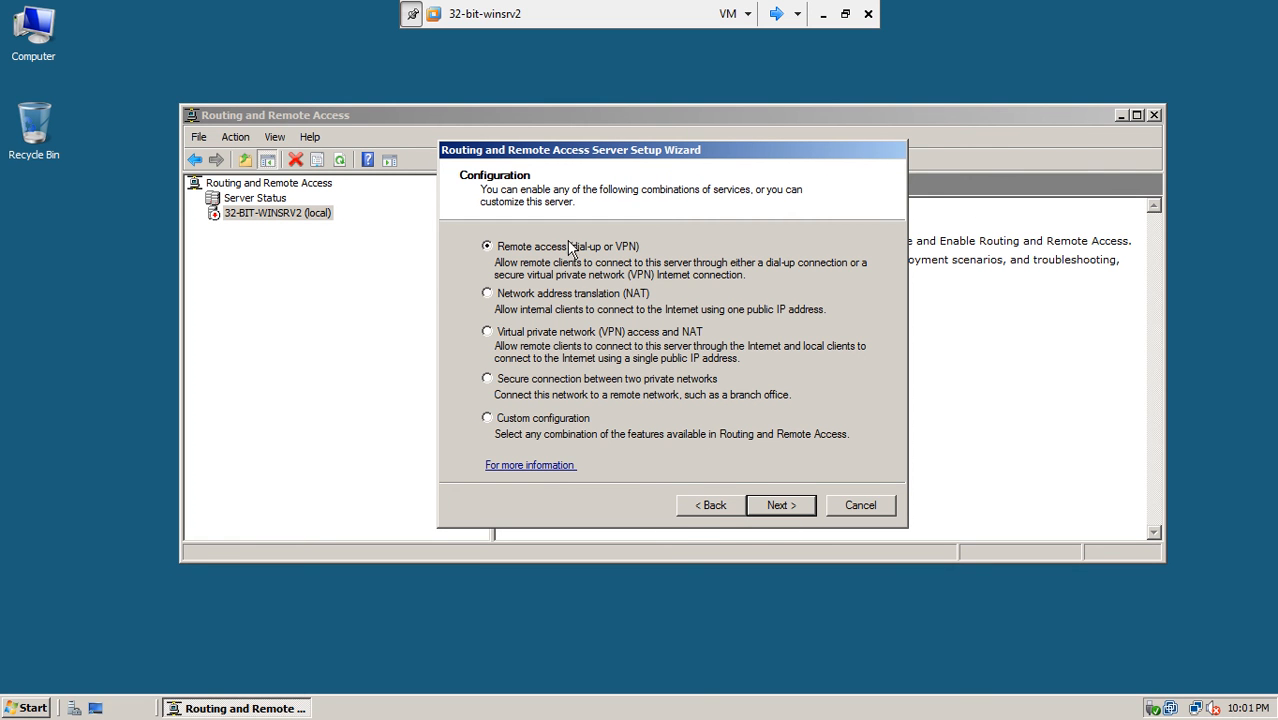
{"action": "left_click", "coordinate": [770, 507]}
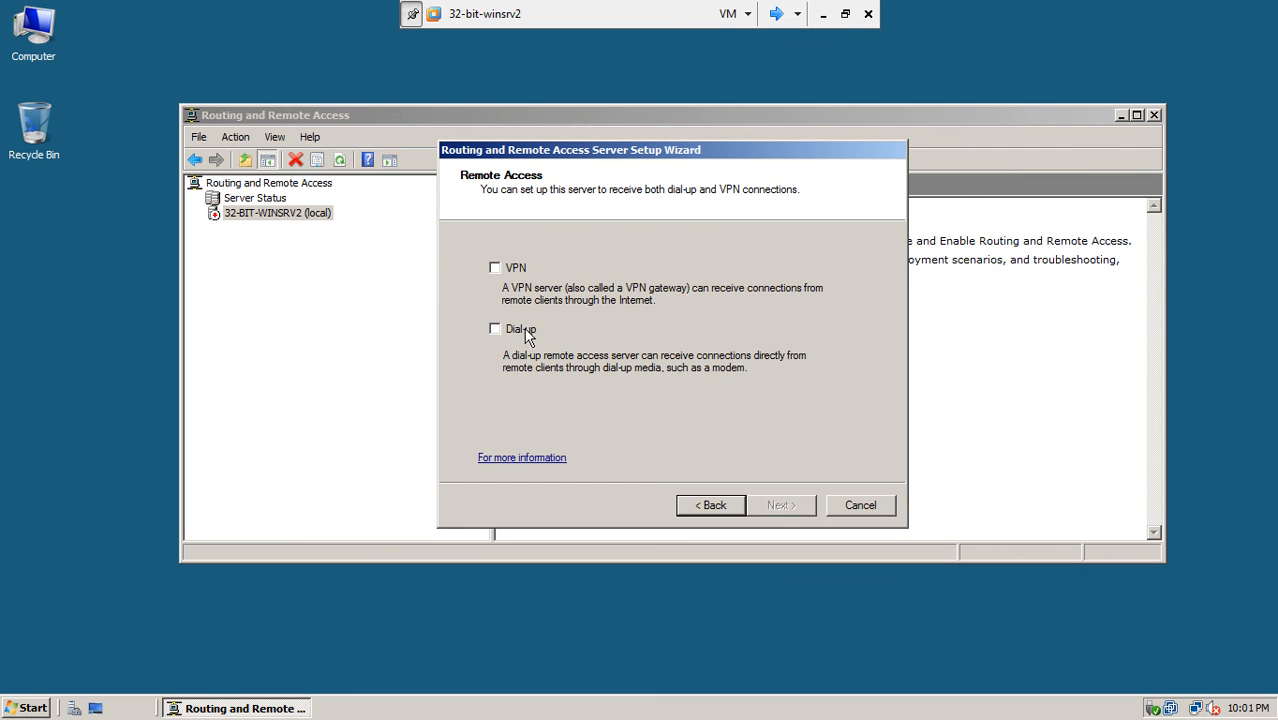
{"action": "left_click", "coordinate": [496, 276]}
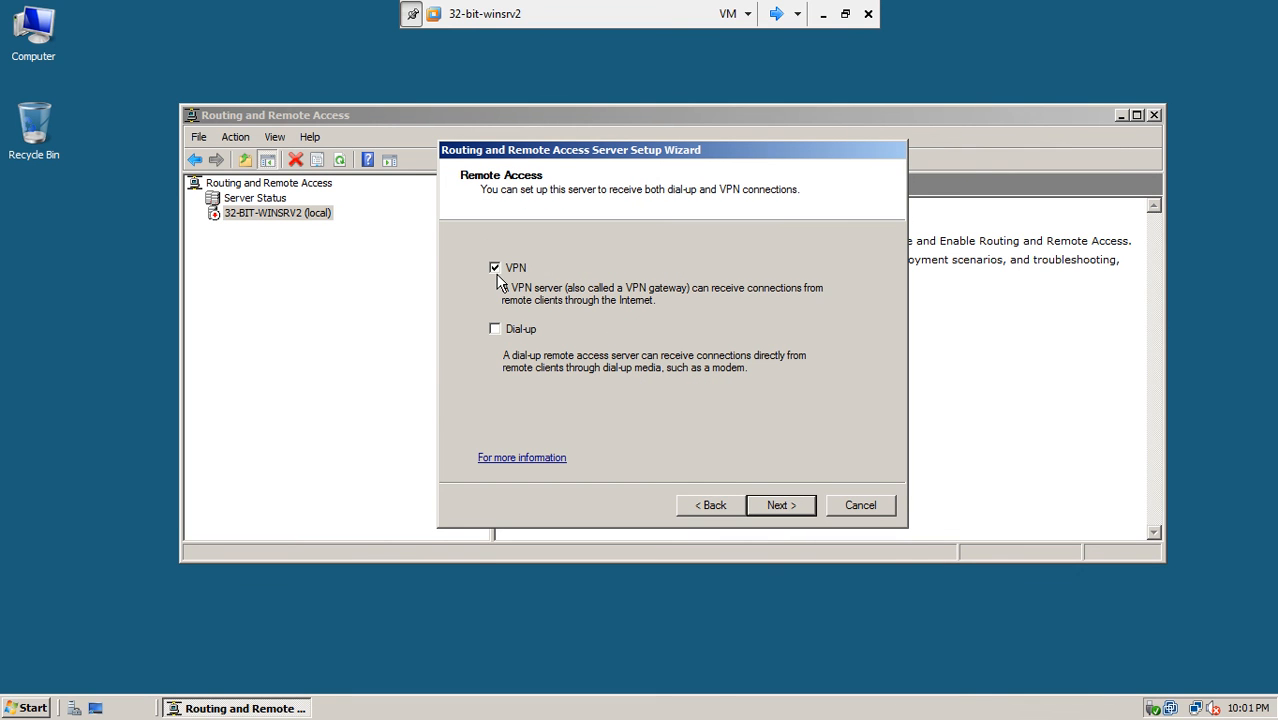
{"action": "left_click", "coordinate": [779, 507]}
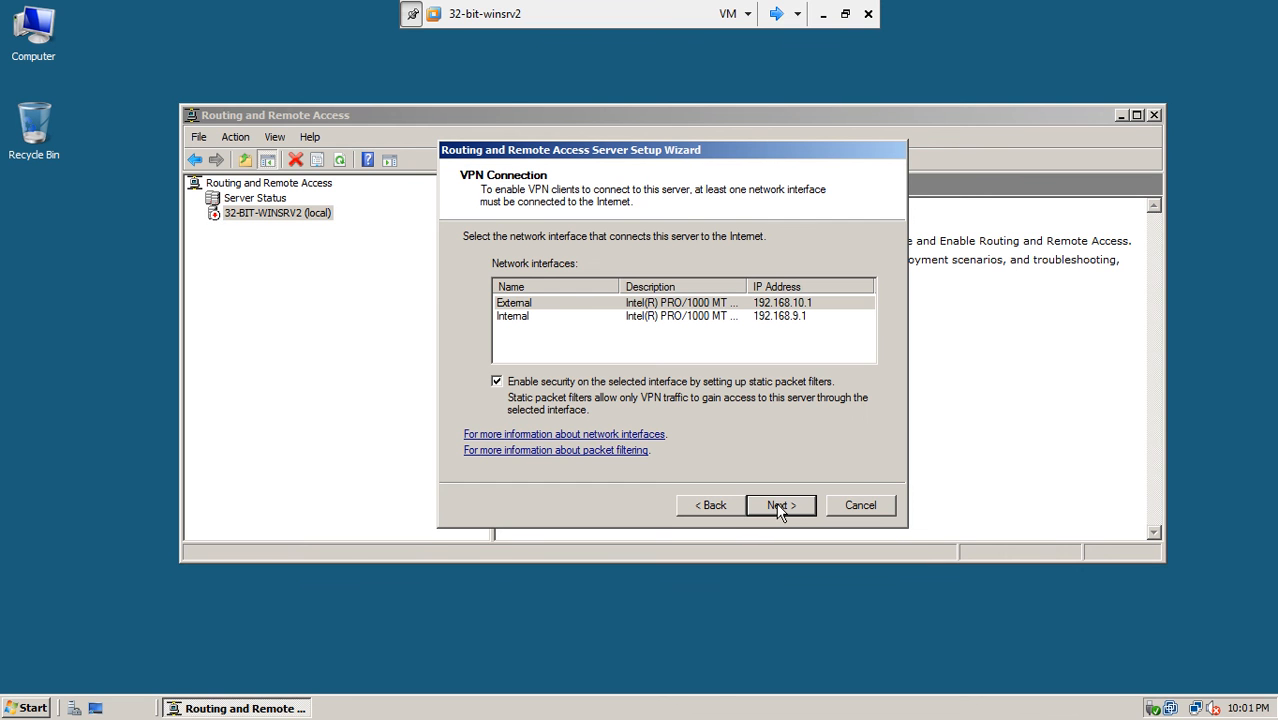
{"action": "left_click", "coordinate": [560, 304]}
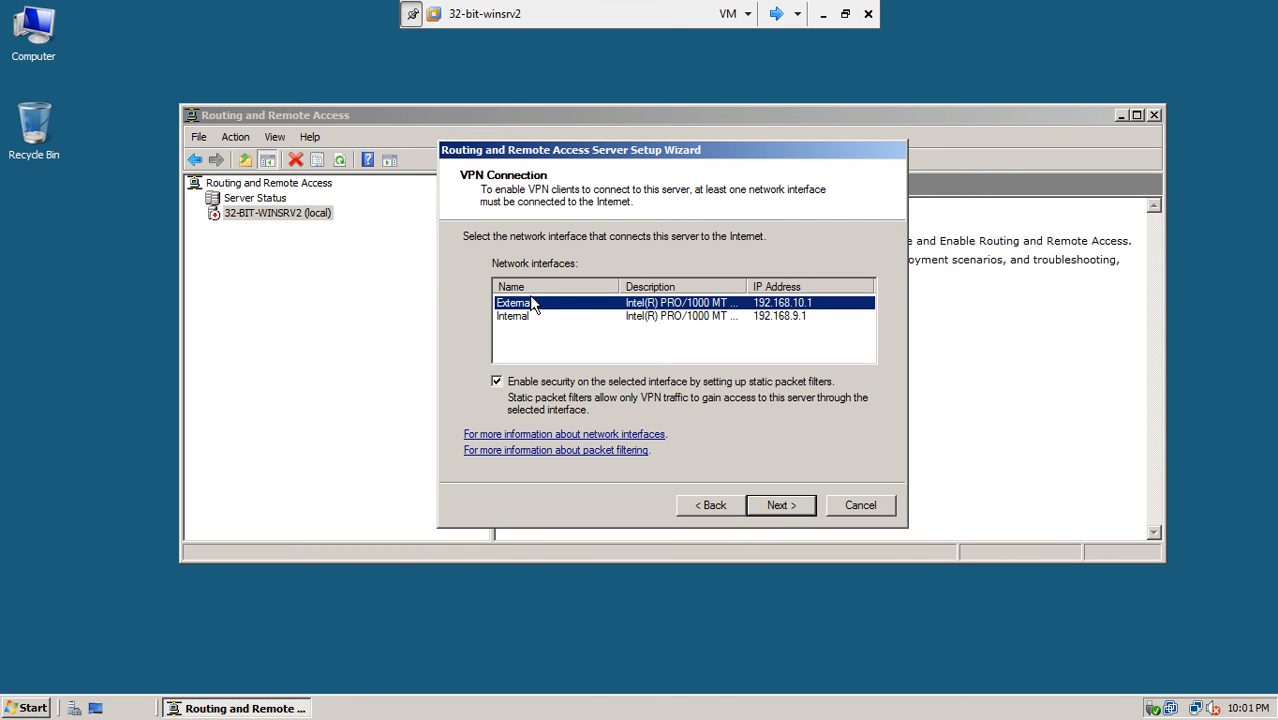
{"action": "left_click", "coordinate": [776, 506]}
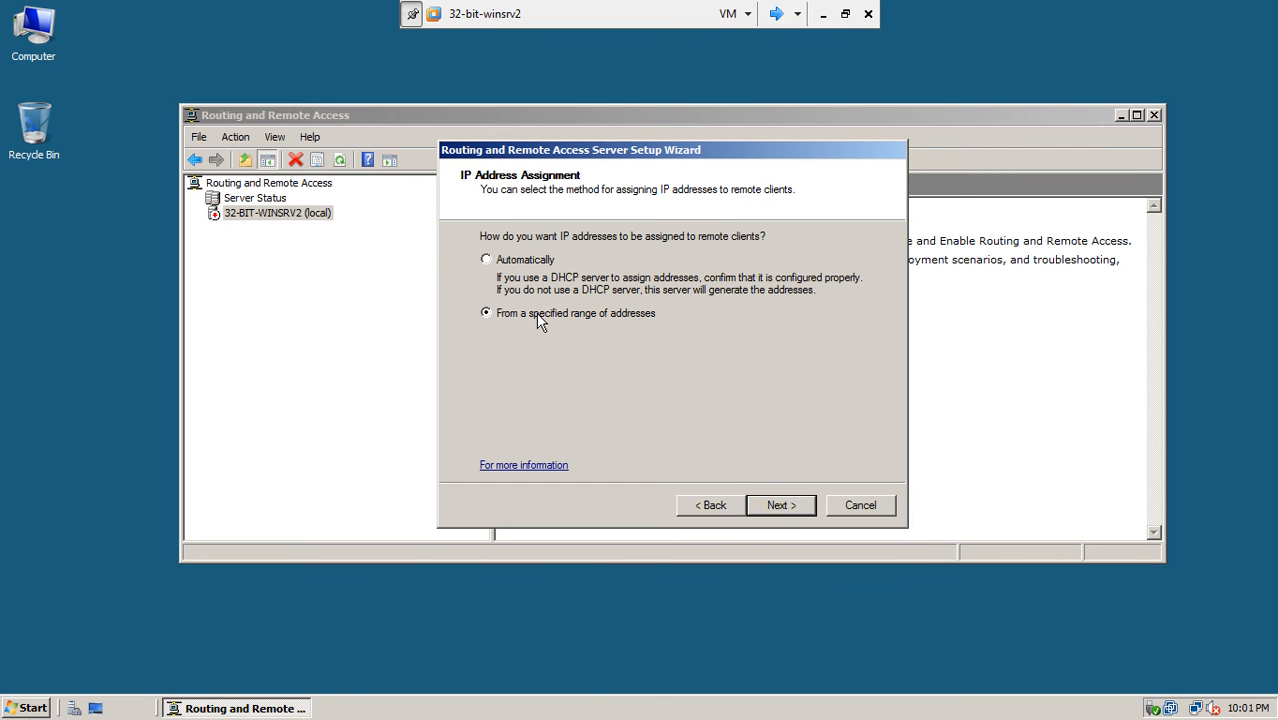
- Assign VPN clients the static address range 192.168.9.50 to 192.168.9.55
{"action": "left_click", "coordinate": [777, 506]}
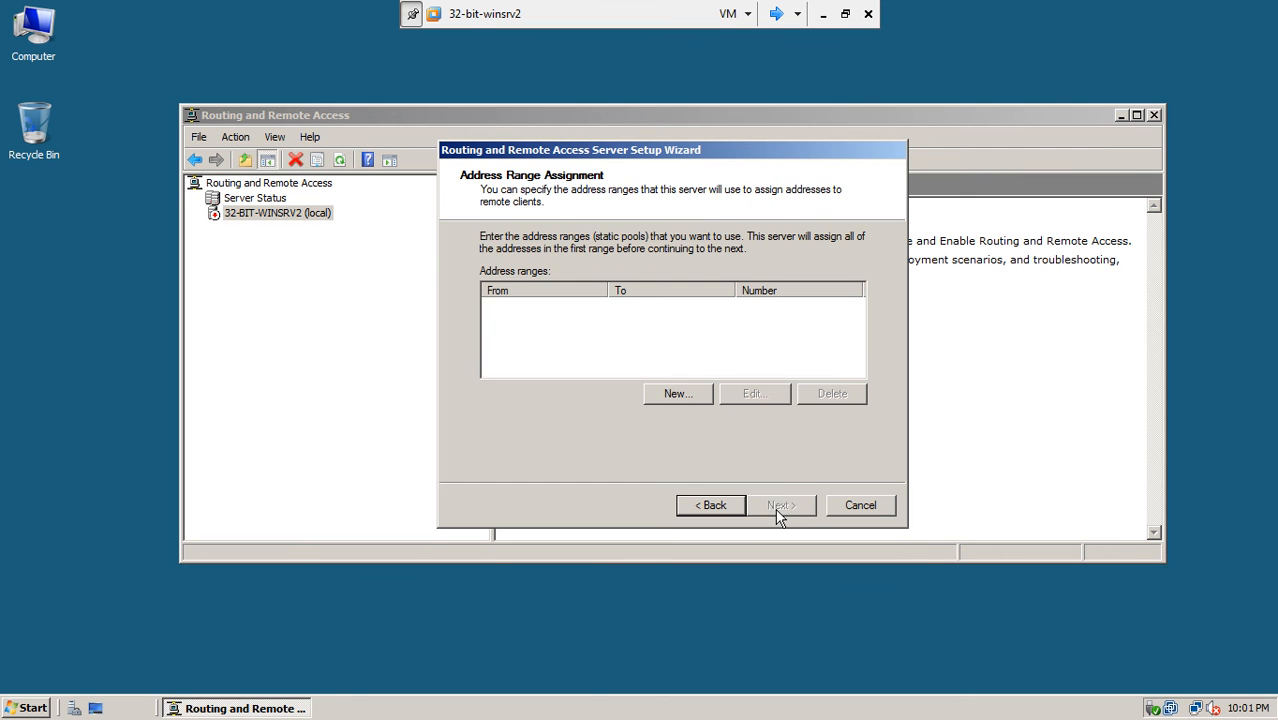
{"action": "left_click", "coordinate": [662, 394]}
{"action": "type", "text": "192 . 168 . 91"}
{"action": "key", "text": "BackSpace"}
{"action": "type", "text": ".50"}
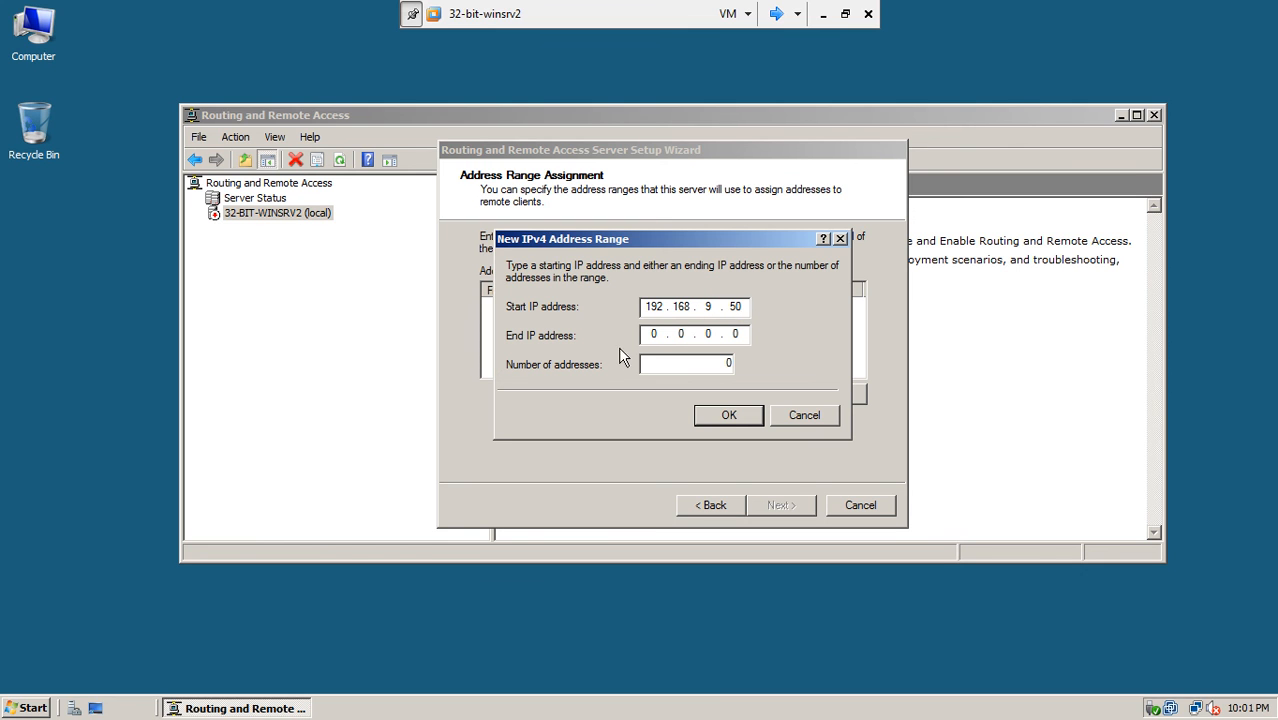
{"action": "left_click", "coordinate": [647, 333]}
{"action": "type", "text": "19"}
{"action": "key", "text": "Delete"}
{"action": "type", "text": "21689"}
{"action": "left_click", "coordinate": [741, 338]}
{"action": "type", "text": "55"}
{"action": "left_click", "coordinate": [735, 418]}
- Skip RADIUS, finish the wizard and acknowledge the DHCP Relay Agent notice
{"action": "left_click", "coordinate": [765, 520]}
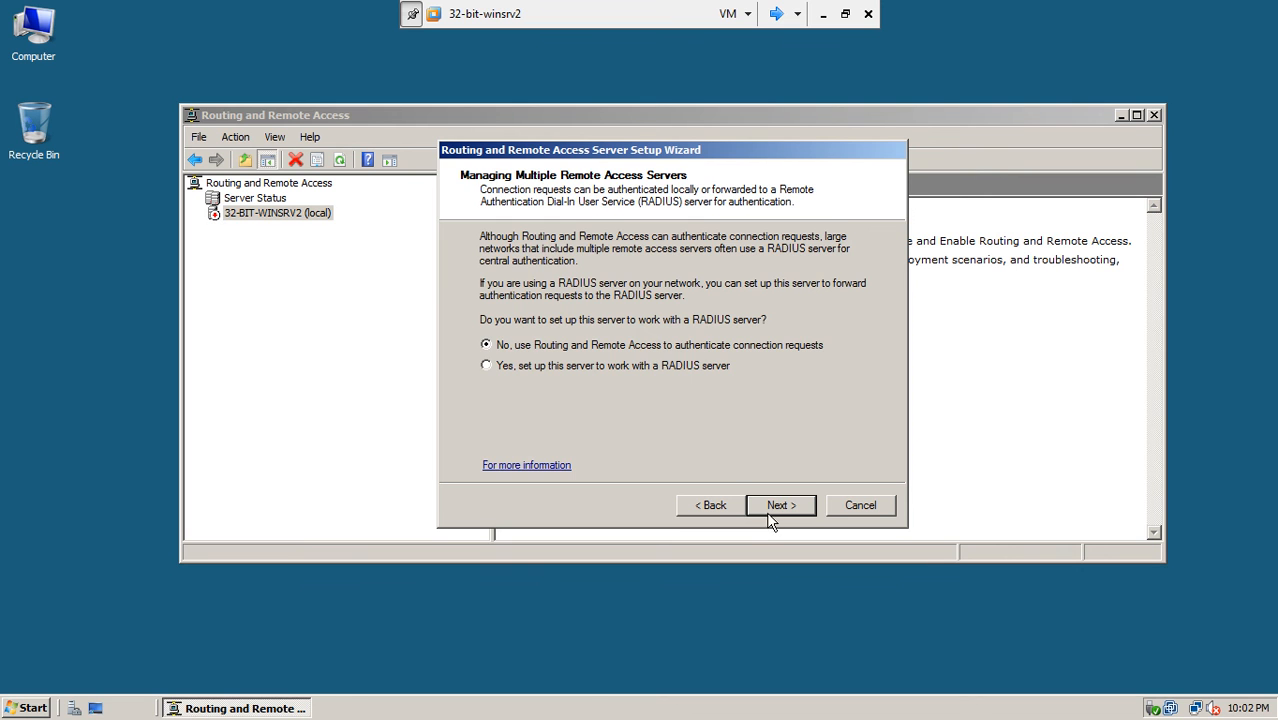
{"action": "left_click", "coordinate": [768, 509]}
{"action": "left_click", "coordinate": [771, 512]}
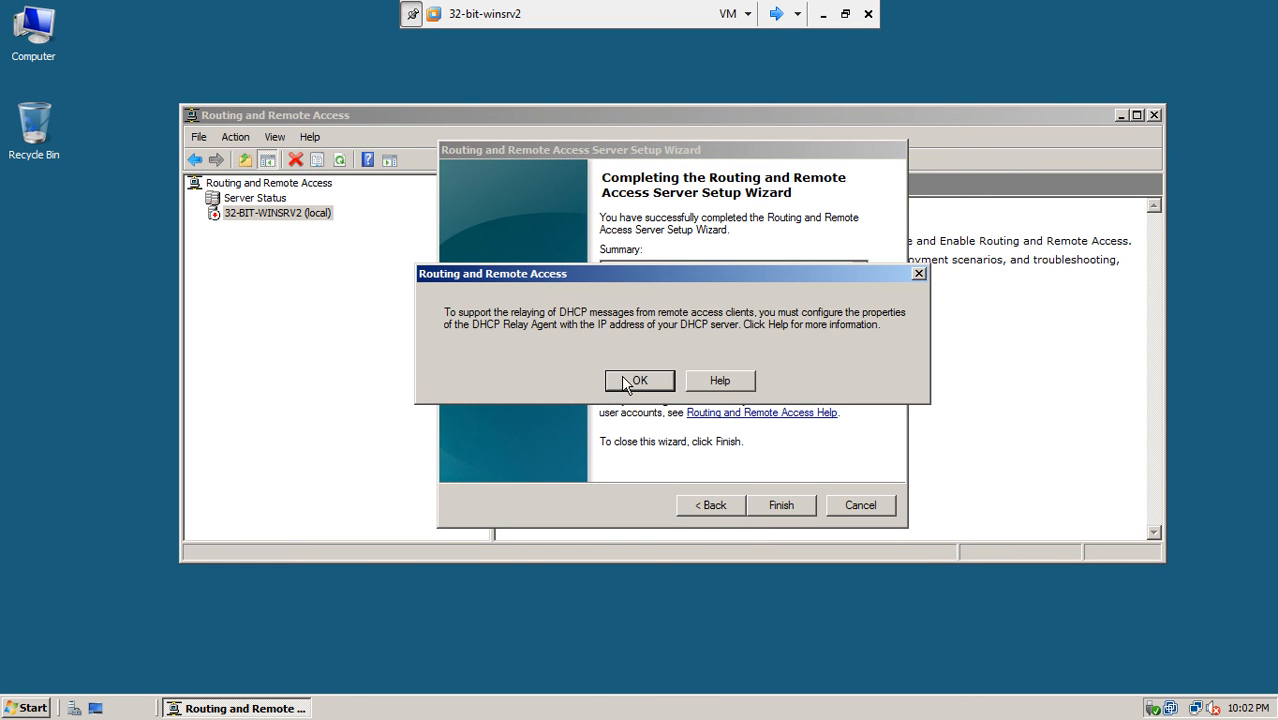
{"action": "left_click", "coordinate": [624, 379]}
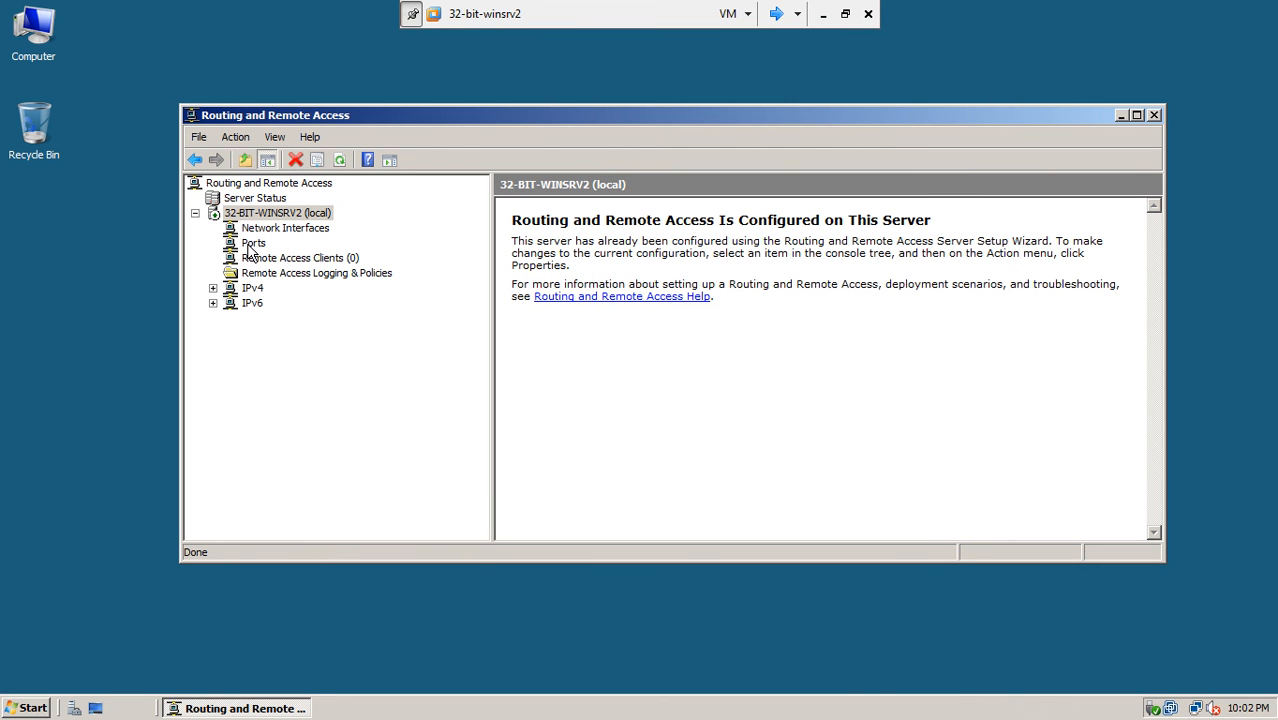
- Review the inactive SSTP, PPTP and L2TP ports in the maximized RRAS window, then switch to 32-bit-winsrv1
{"action": "left_click", "coordinate": [252, 244]}
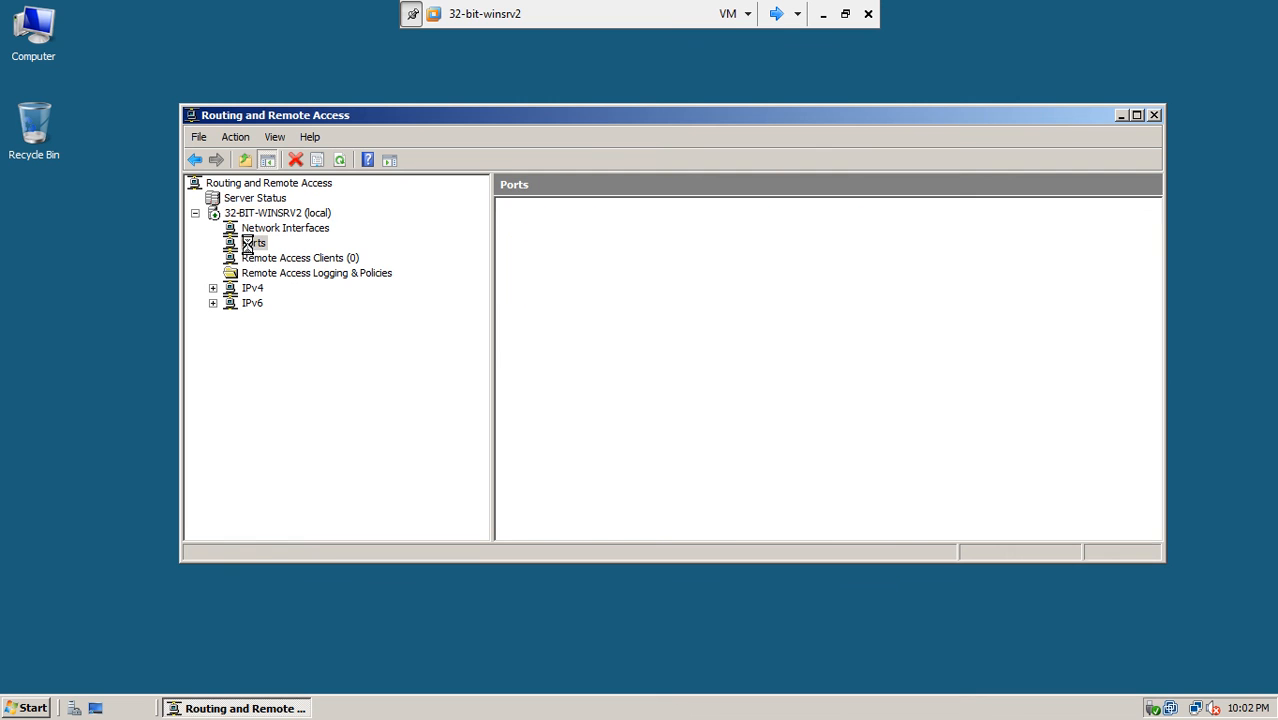
{"action": "double_click", "coordinate": [605, 115]}
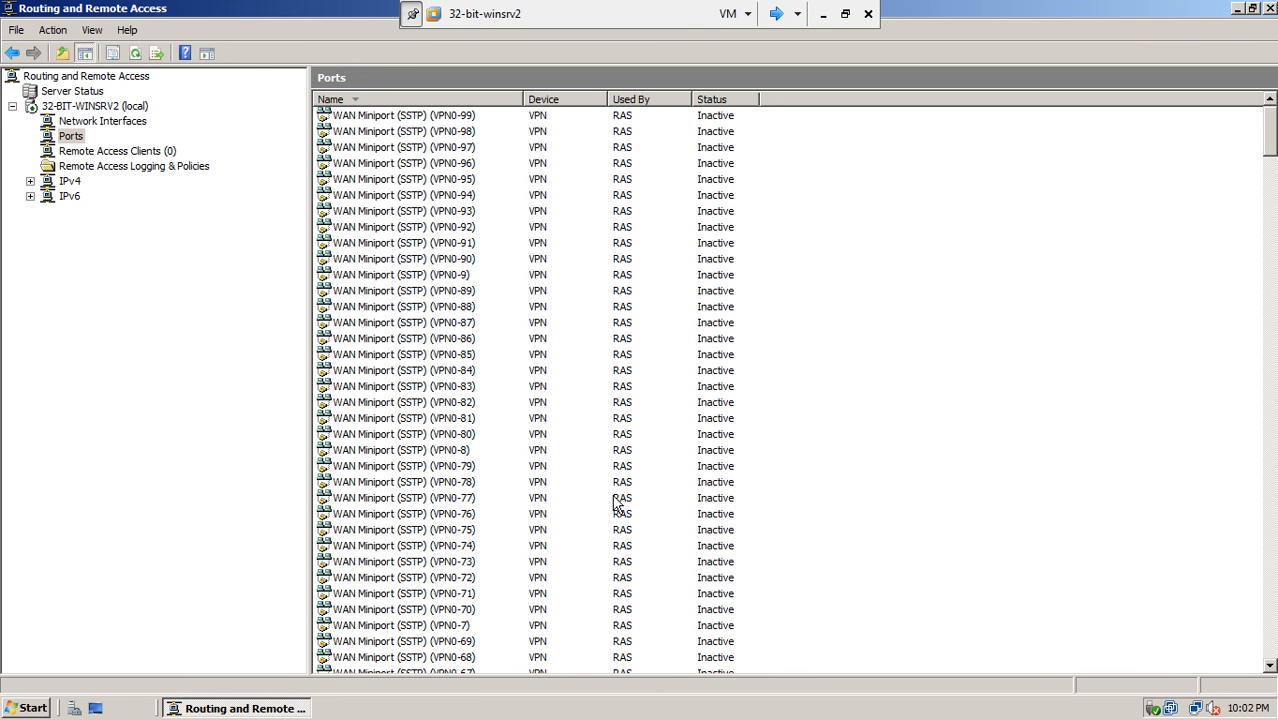
{"action": "left_click_drag", "start_coordinate": [1273, 196], "coordinate": [1270, 30]}
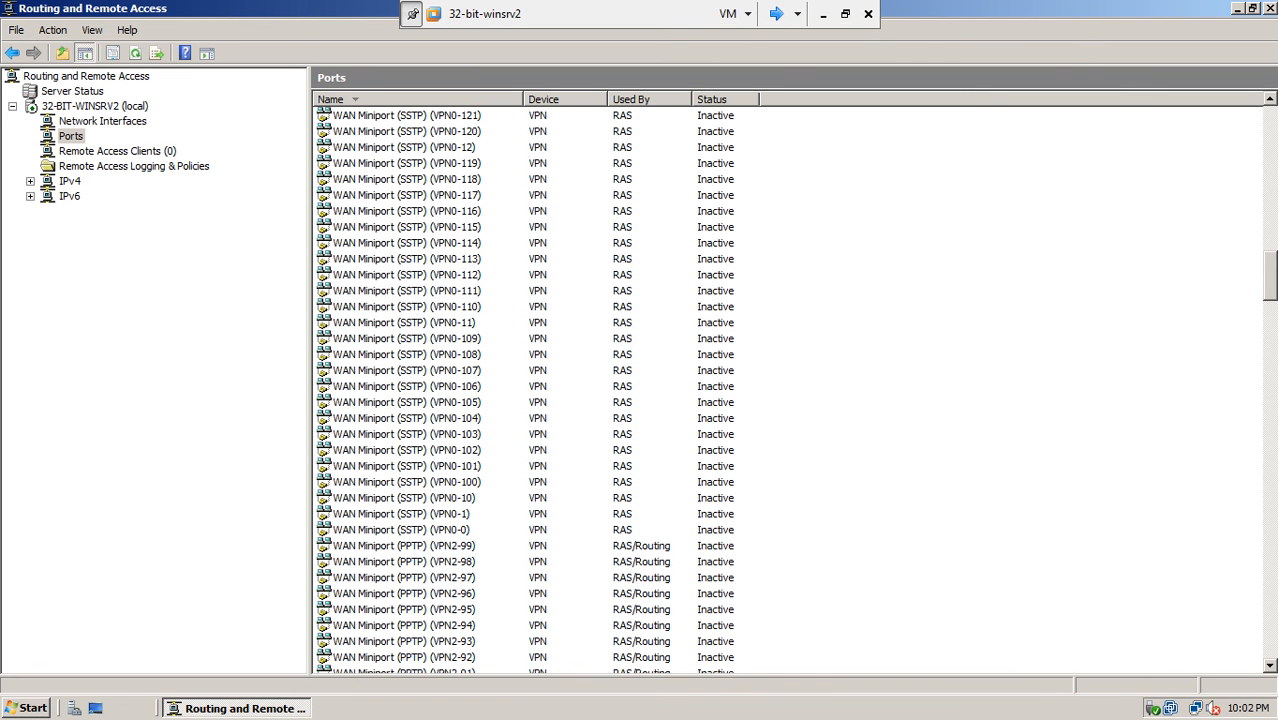
{"action": "left_click", "coordinate": [88, 107]}
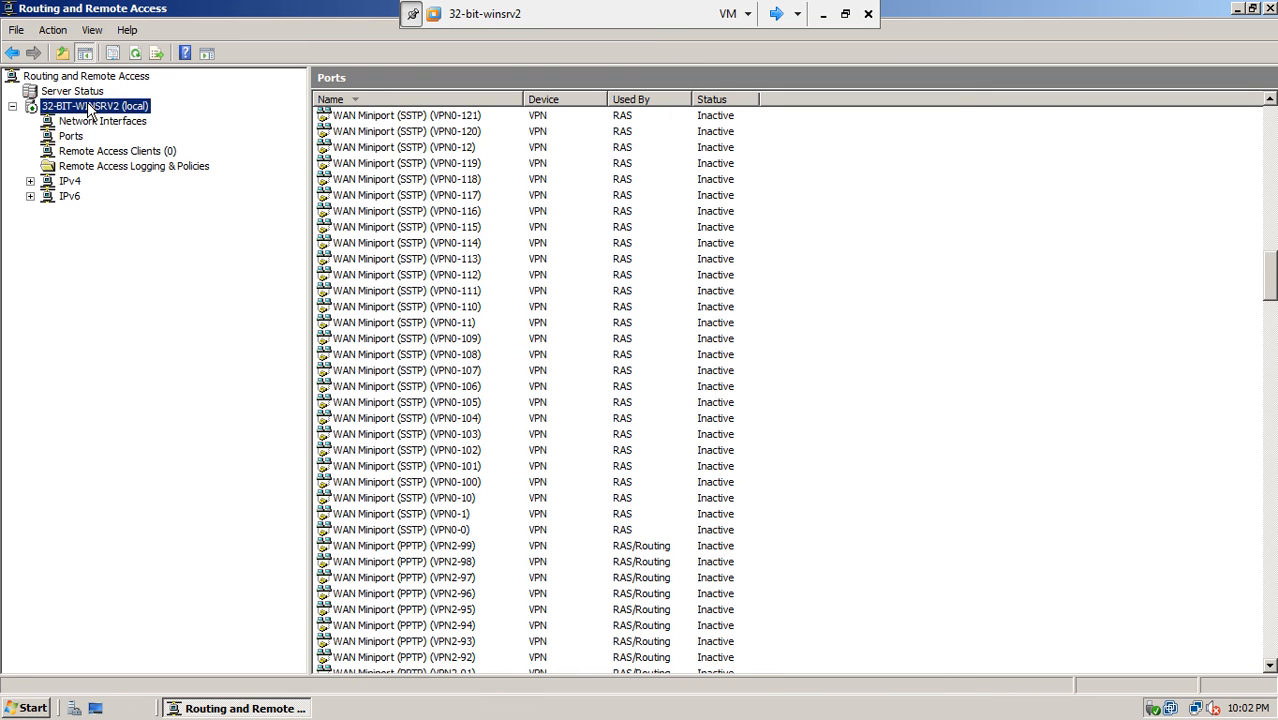
{"action": "left_click", "coordinate": [72, 134]}
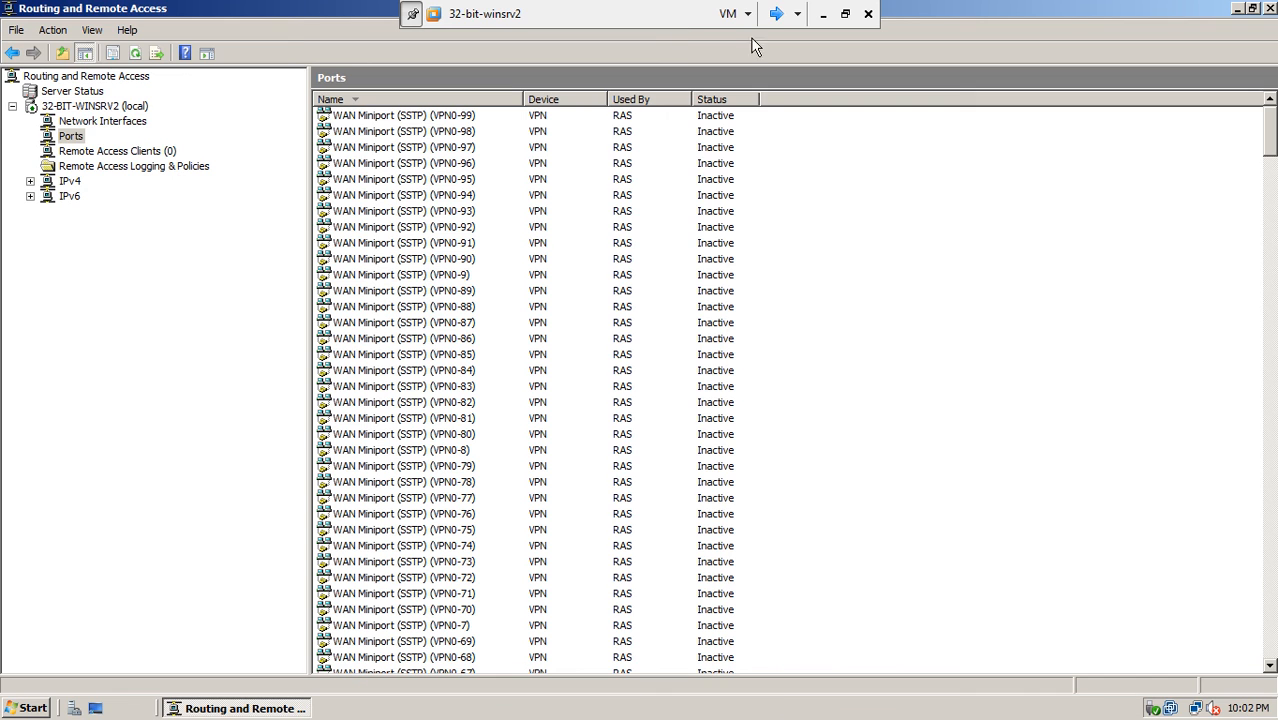
{"action": "left_click", "coordinate": [776, 14]}
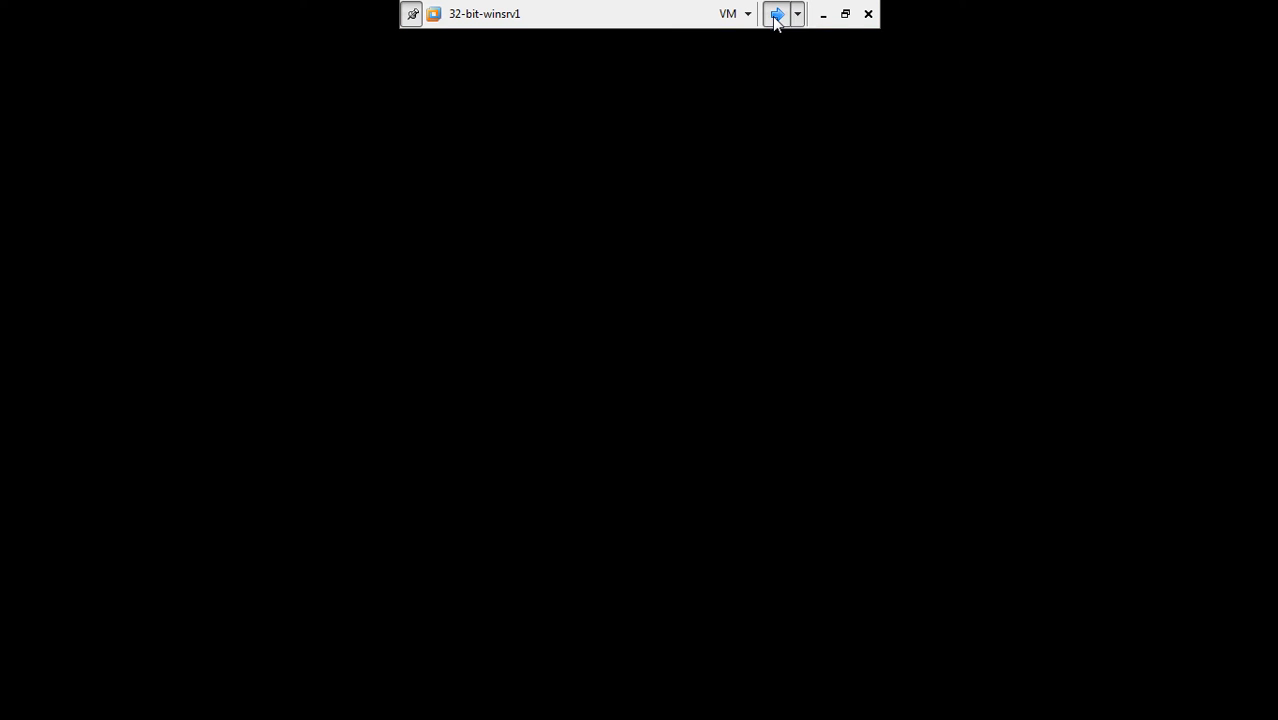
- On Winxp-1, connect the main office VPN connection
{"action": "left_click", "coordinate": [776, 14]}
{"action": "left_click", "coordinate": [28, 420]}
{"action": "double_click", "coordinate": [28, 422]}
{"action": "left_click", "coordinate": [522, 525]}
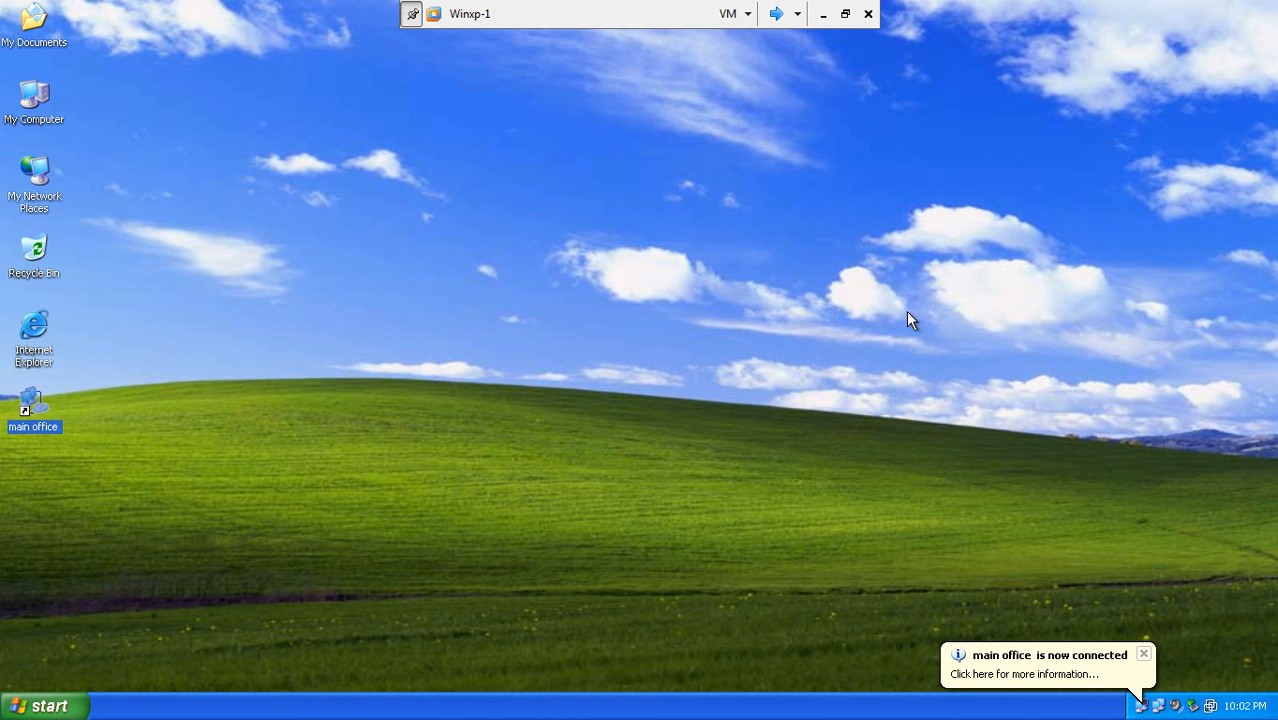
- On 32-bit-winsrv2, verify one connected Remote Access Client and exit full screen
{"action": "left_click", "coordinate": [775, 15]}
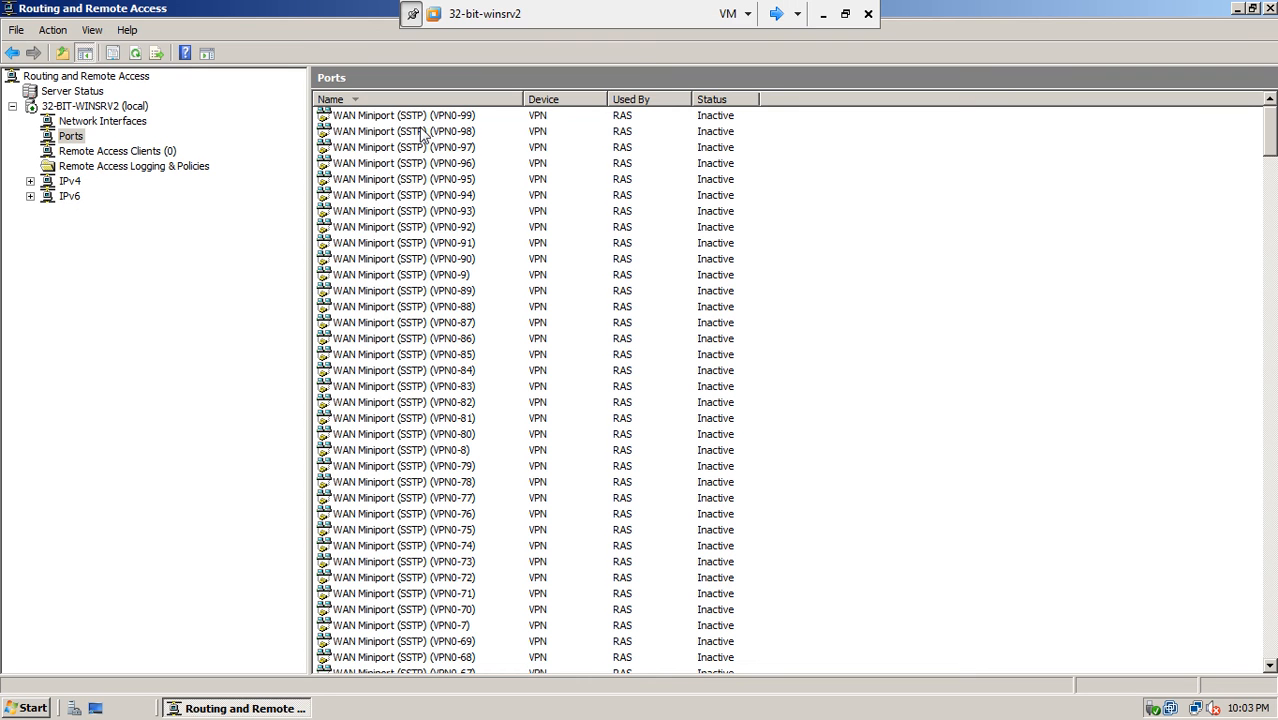
{"action": "left_click", "coordinate": [155, 152]}
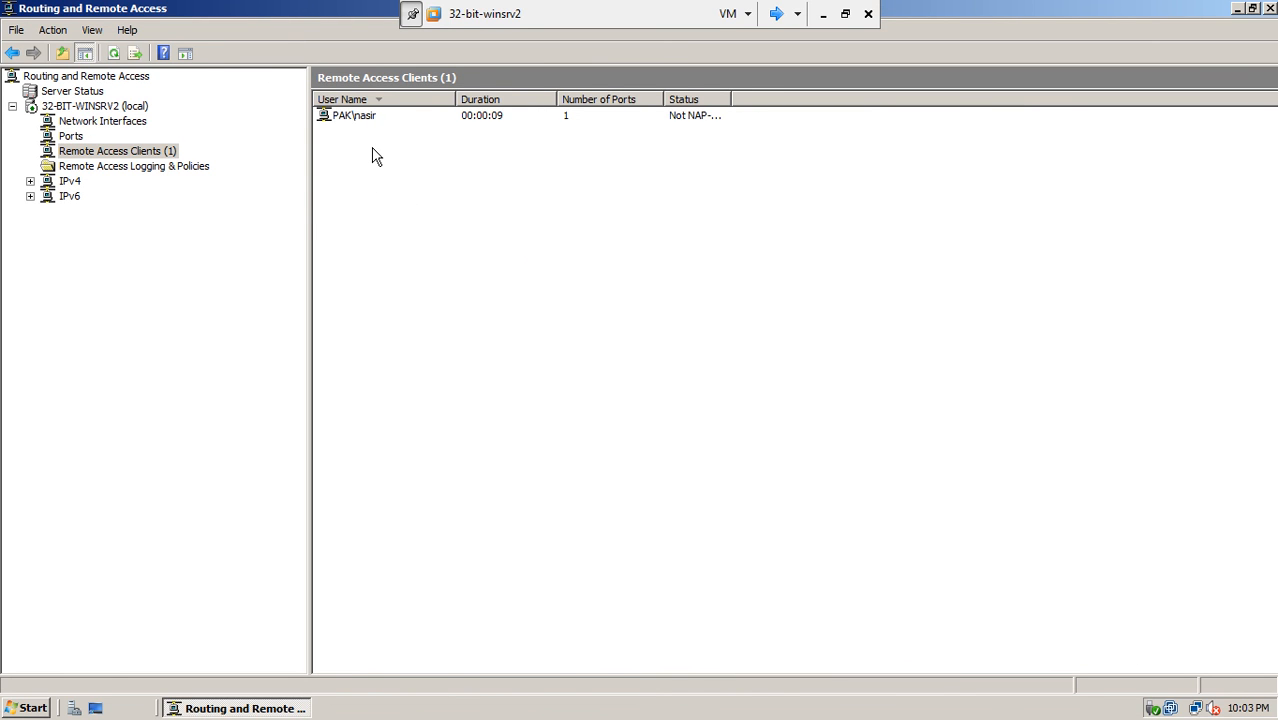
{"action": "left_click", "coordinate": [846, 14]}
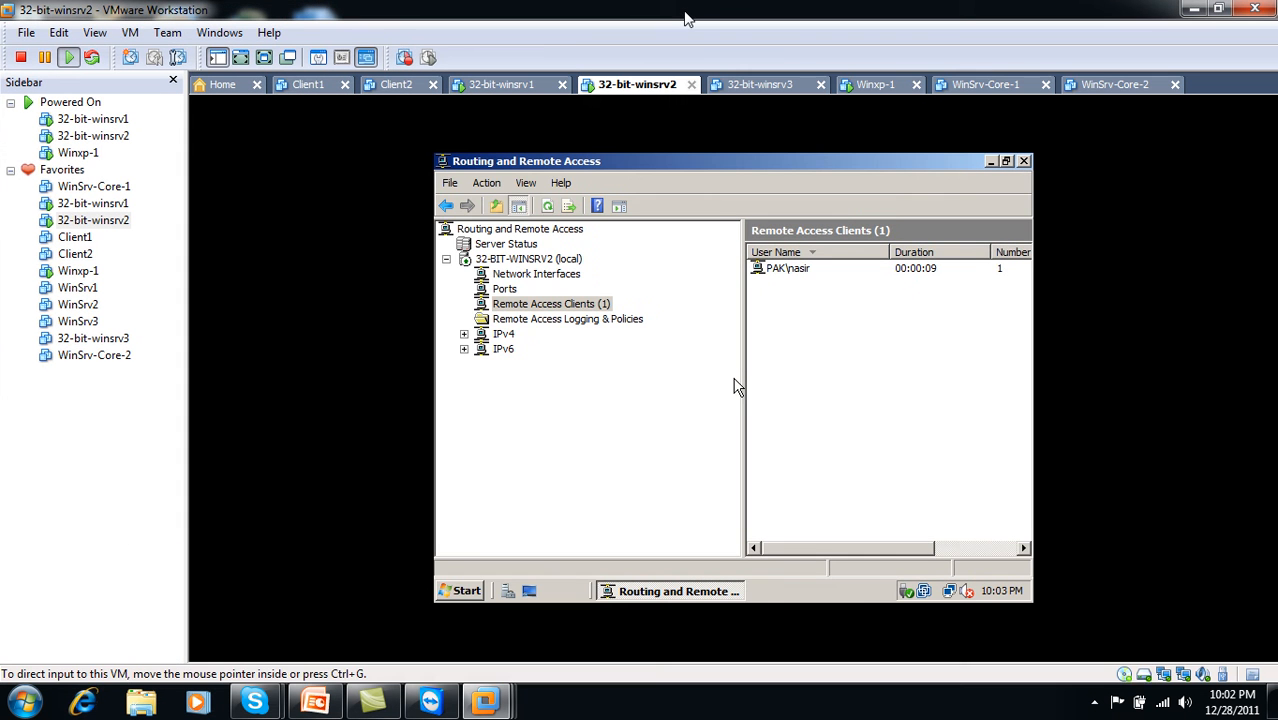
- Switch to the Winxp-1 tab and power it off, confirming the prompt
{"action": "left_click", "coordinate": [886, 86]}
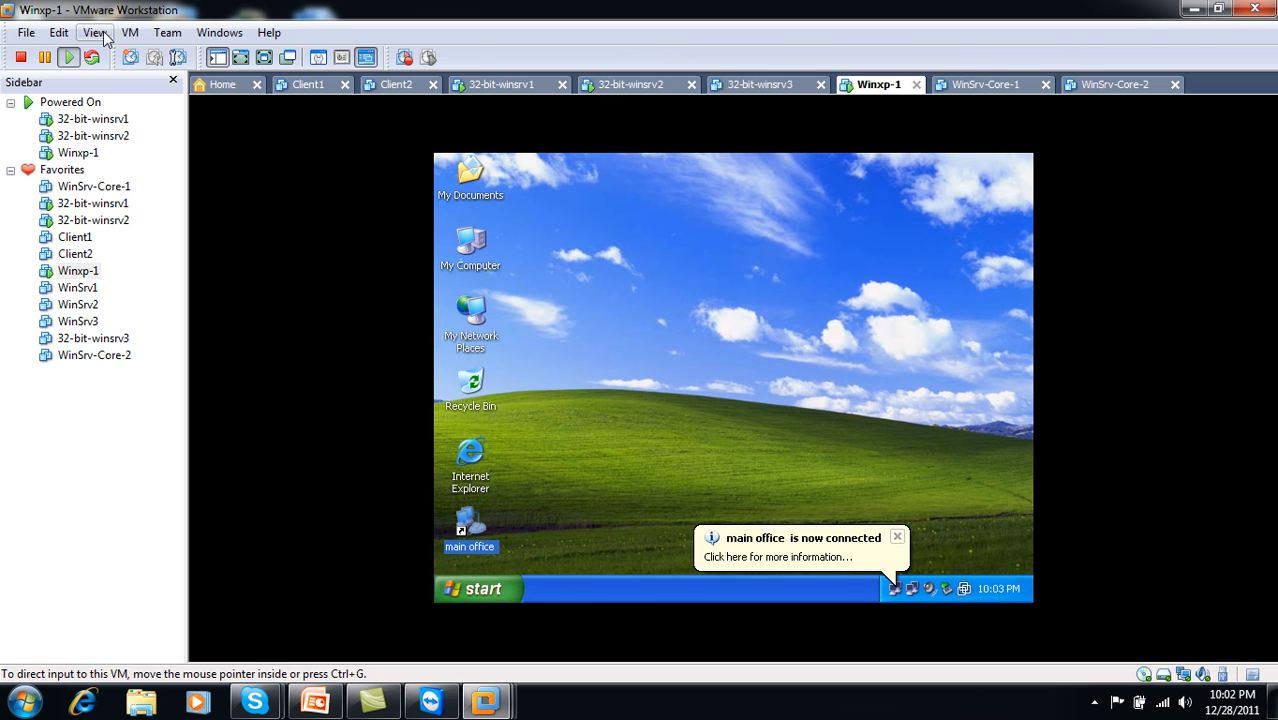
{"action": "left_click", "coordinate": [21, 57]}
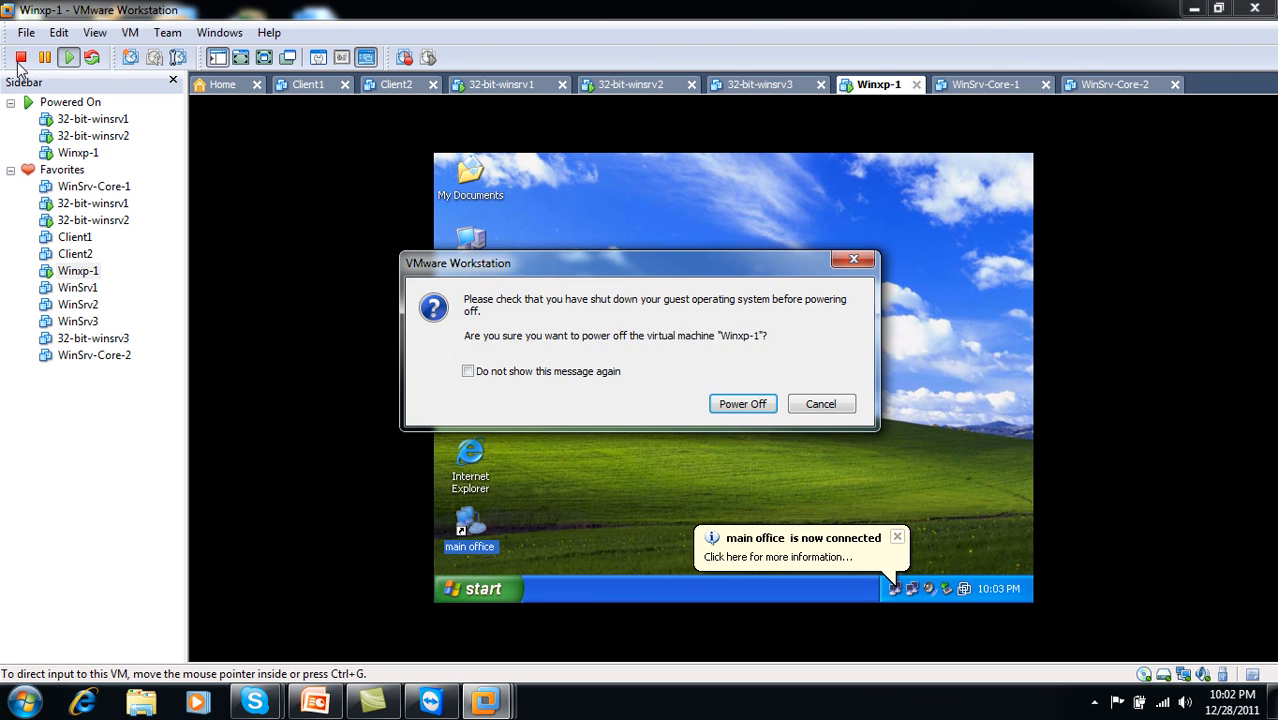
{"action": "left_click", "coordinate": [742, 405]}
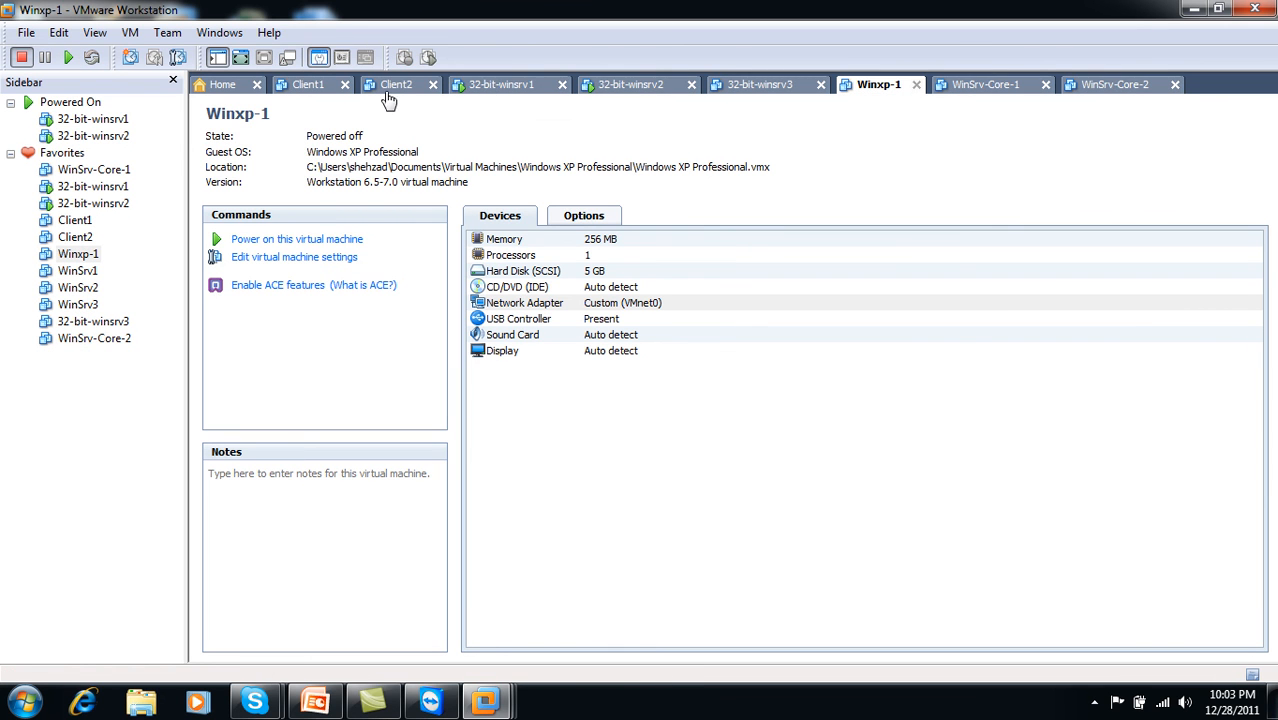
- Select Client1 and power it off after it starts booting
{"action": "left_click", "coordinate": [297, 89]}
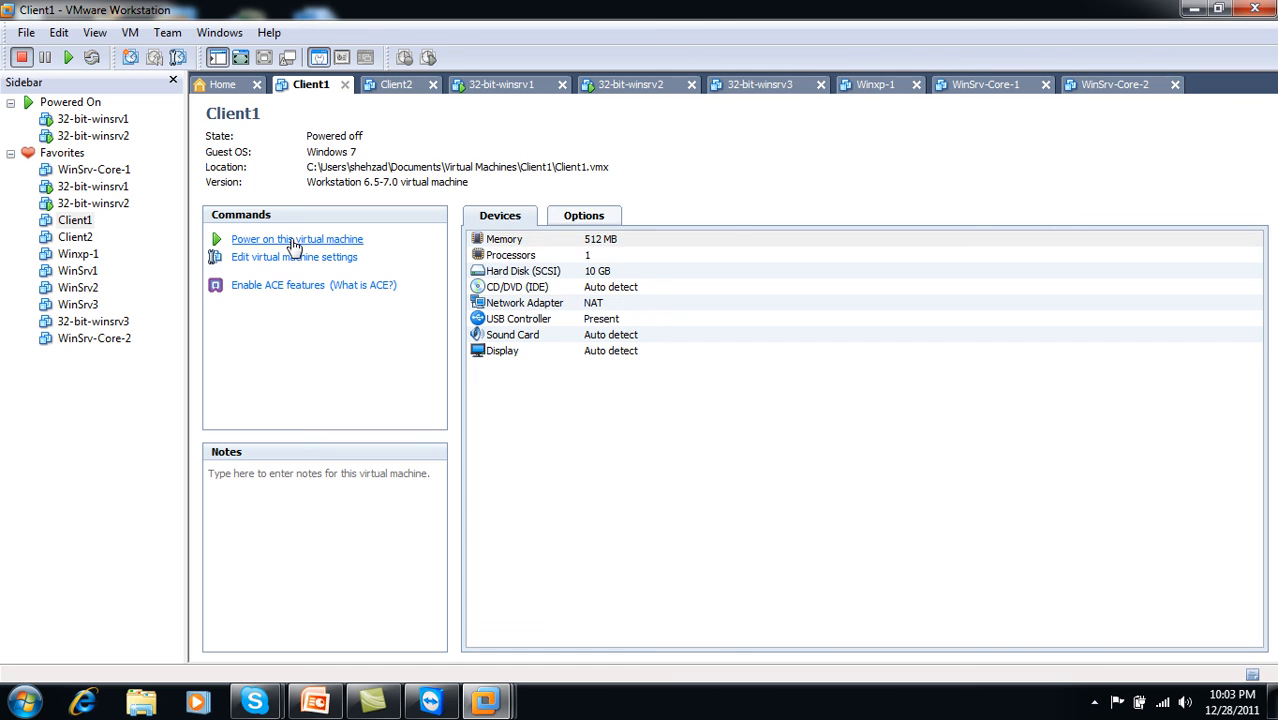
{"action": "left_click", "coordinate": [292, 240]}
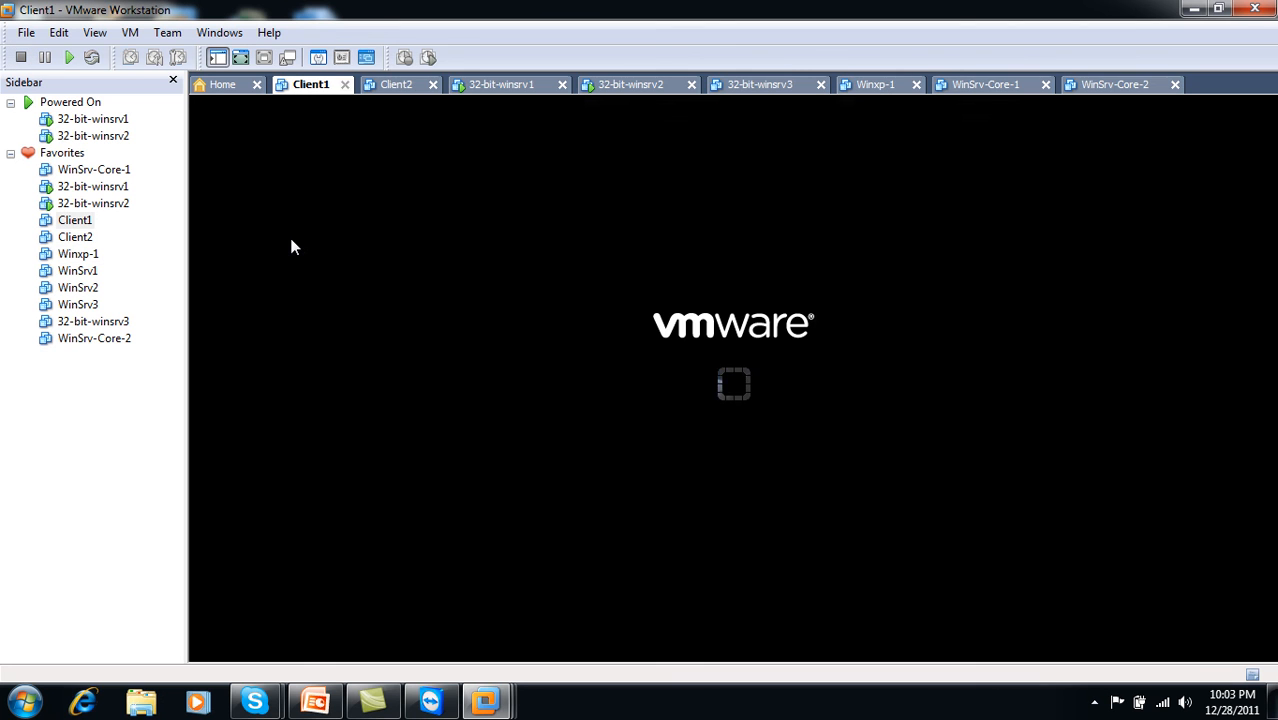
{"action": "left_click", "coordinate": [20, 57]}
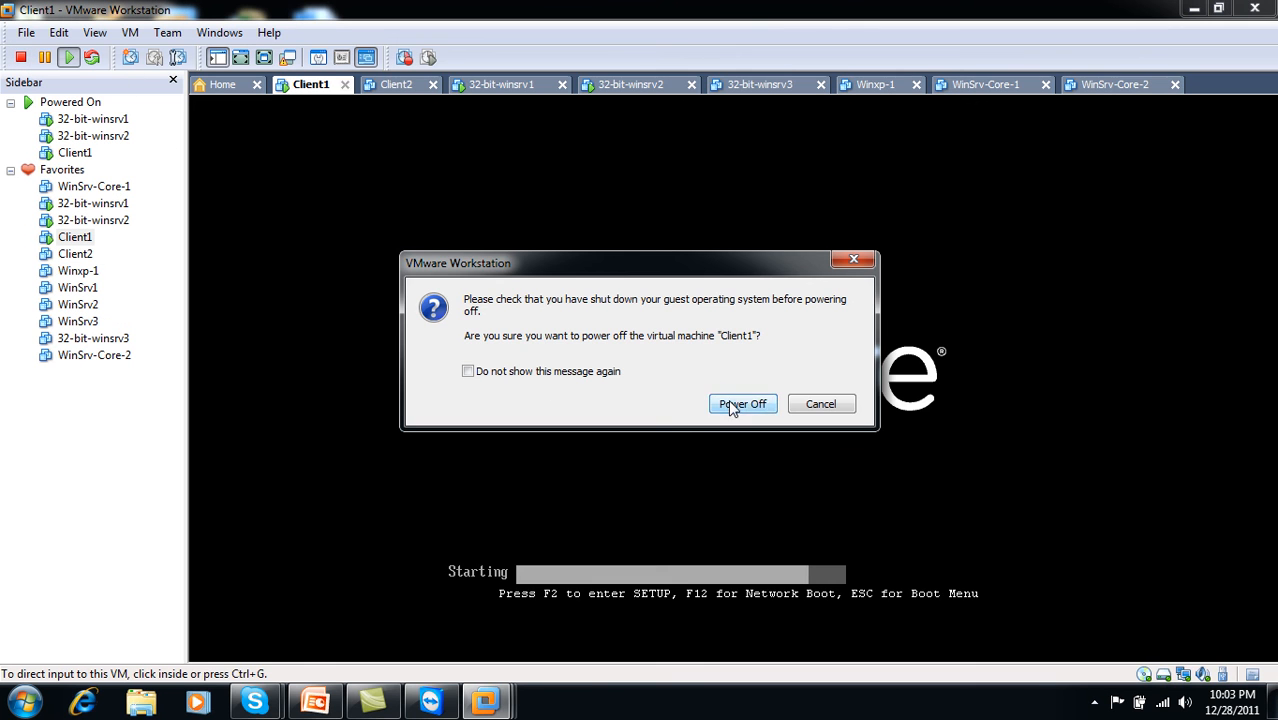
{"action": "left_click", "coordinate": [738, 403]}
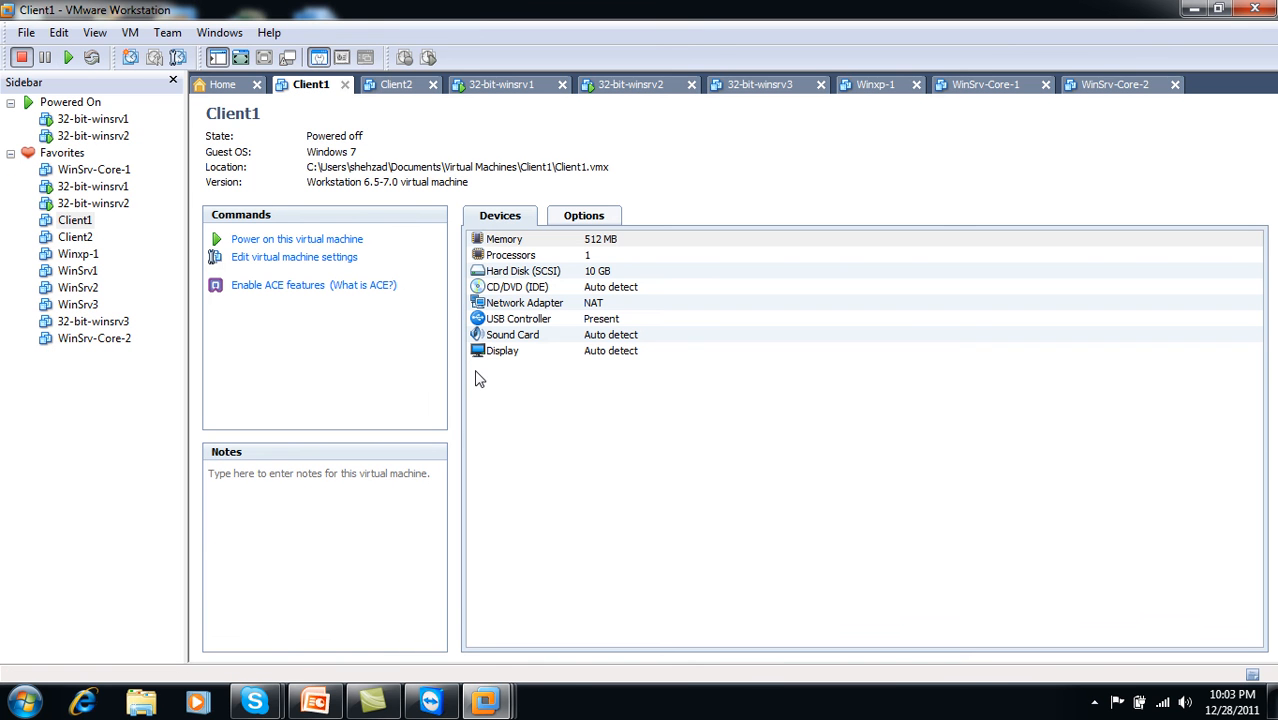
- Attach Client1's network adapter to Custom VMnet0 and power the machine on
{"action": "left_click", "coordinate": [533, 309]}
{"action": "double_click", "coordinate": [533, 309]}
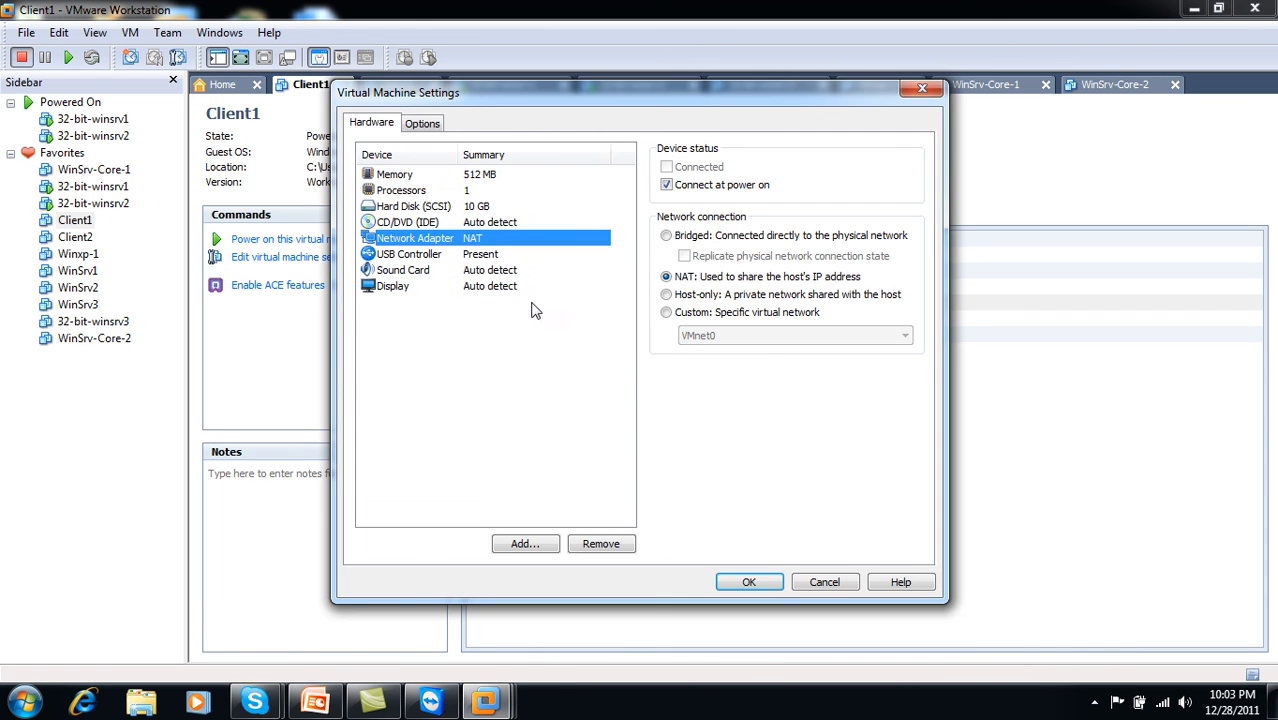
{"action": "left_click", "coordinate": [685, 314]}
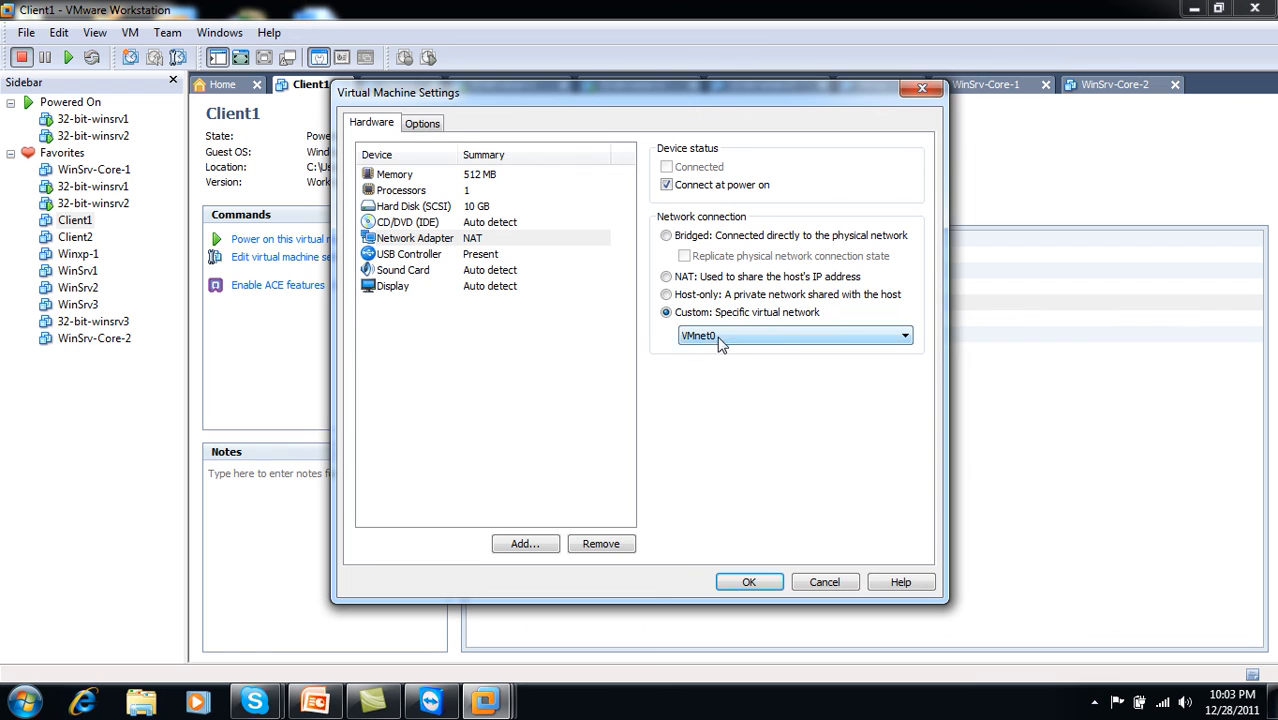
{"action": "left_click", "coordinate": [748, 583]}
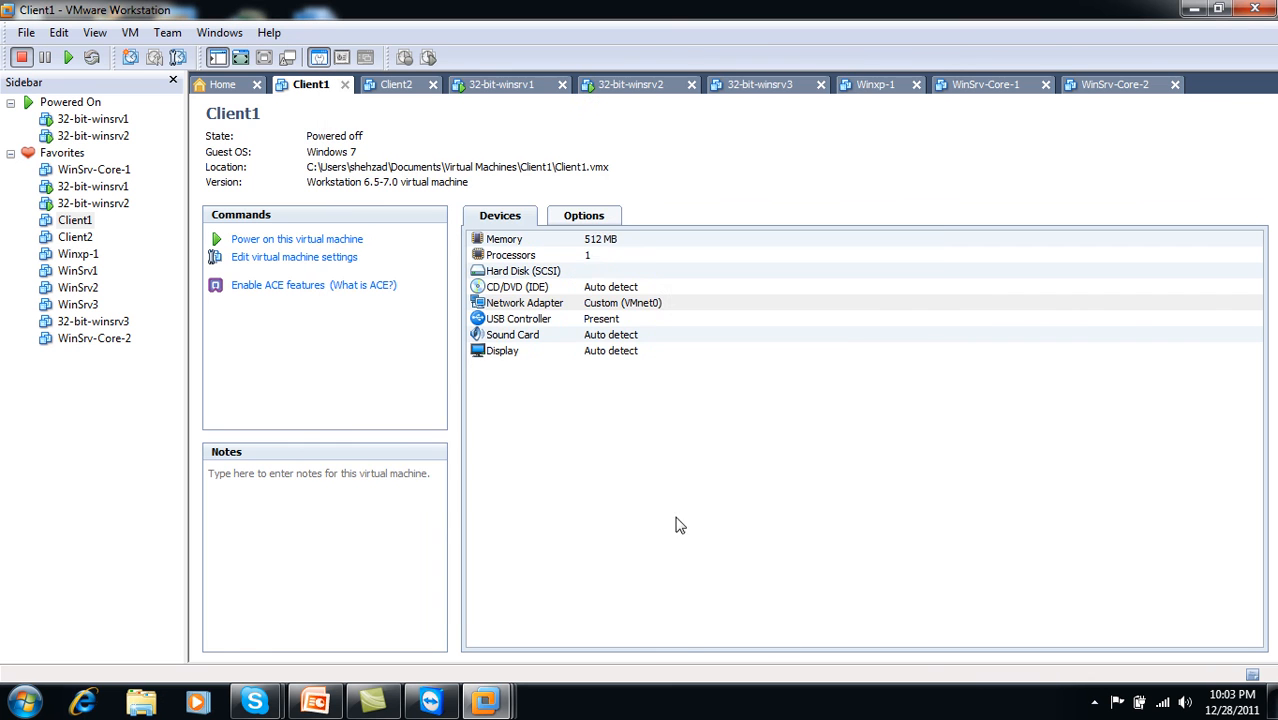
{"action": "left_click", "coordinate": [316, 240]}
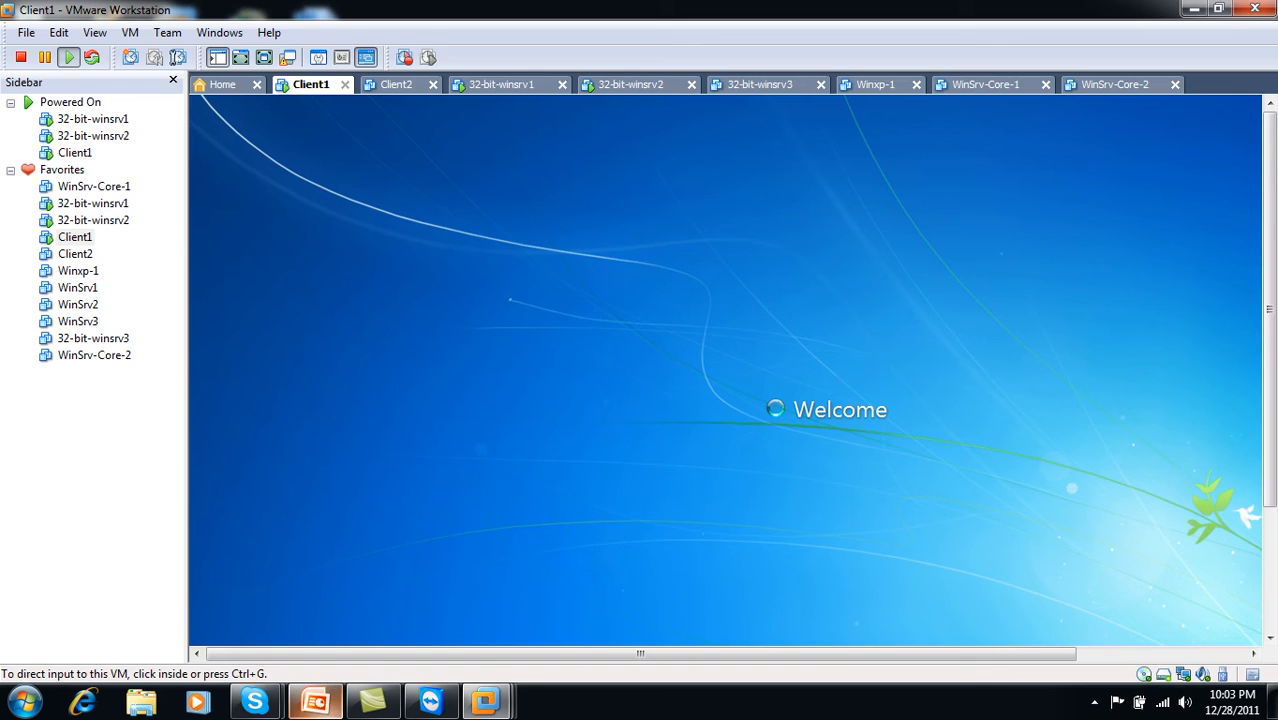
- Check Client1's address 192.168.10.2 on PowerPoint slide 3, then minimize PowerPoint
{"action": "left_click", "coordinate": [315, 702]}
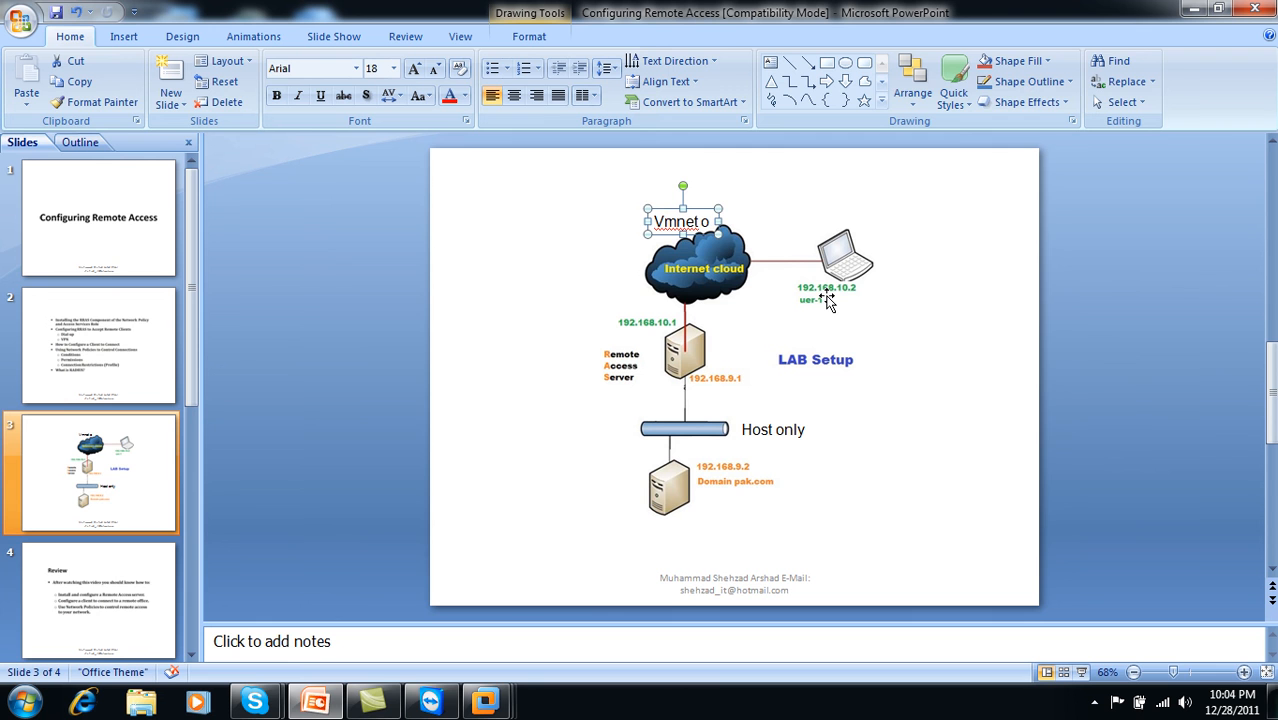
{"action": "left_click", "coordinate": [1194, 9]}
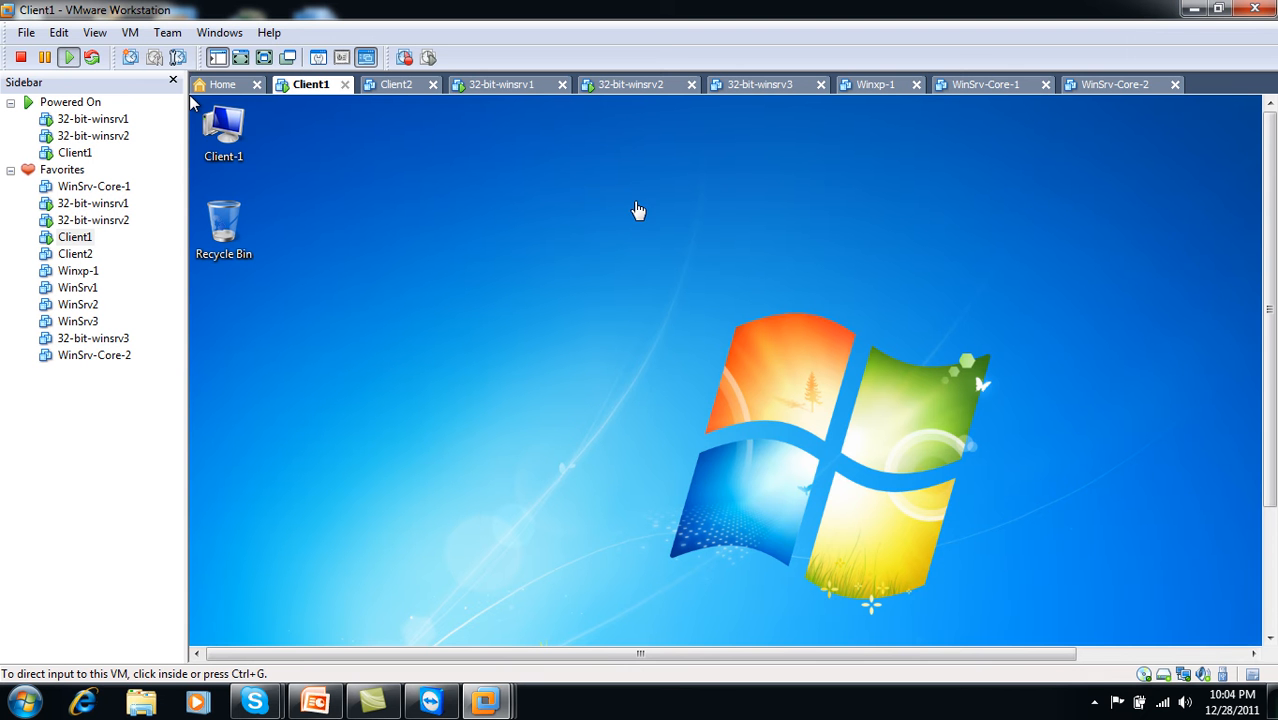
- In full screen, open the Local Area Connection properties from the Network and Sharing Center
{"action": "left_click", "coordinate": [265, 58]}
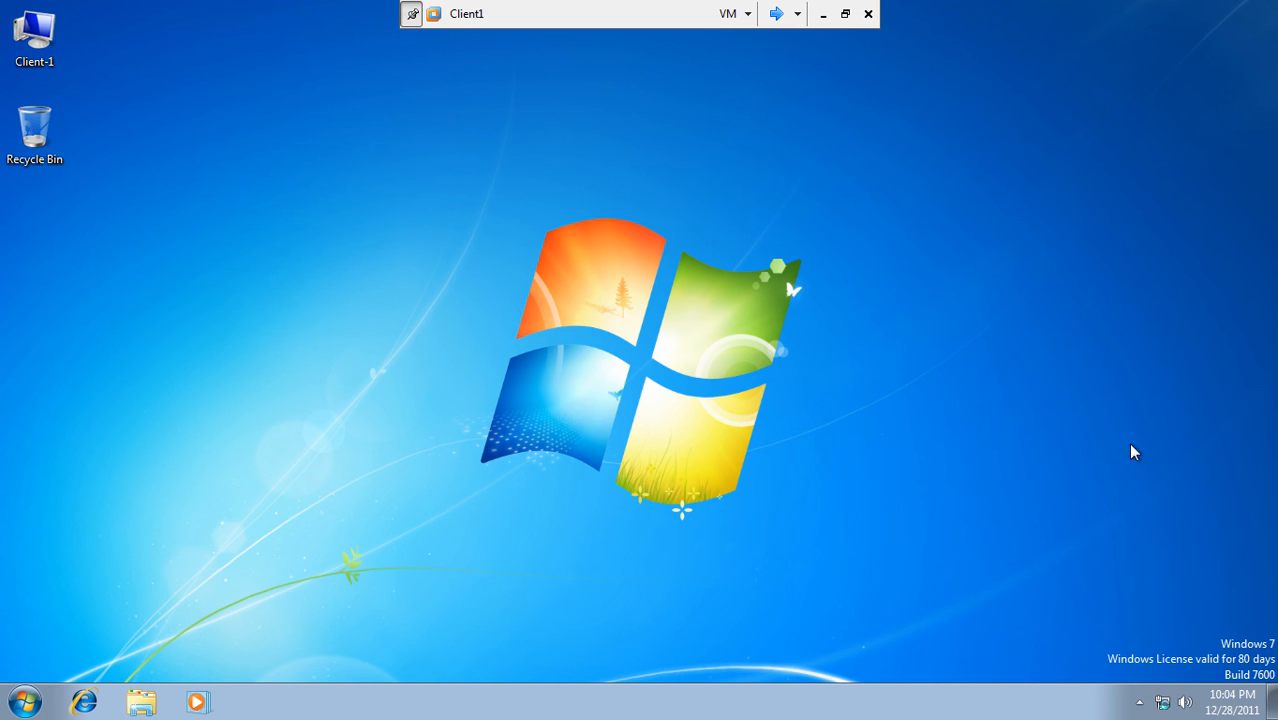
{"action": "left_click", "coordinate": [1162, 702]}
{"action": "left_click", "coordinate": [1146, 668]}
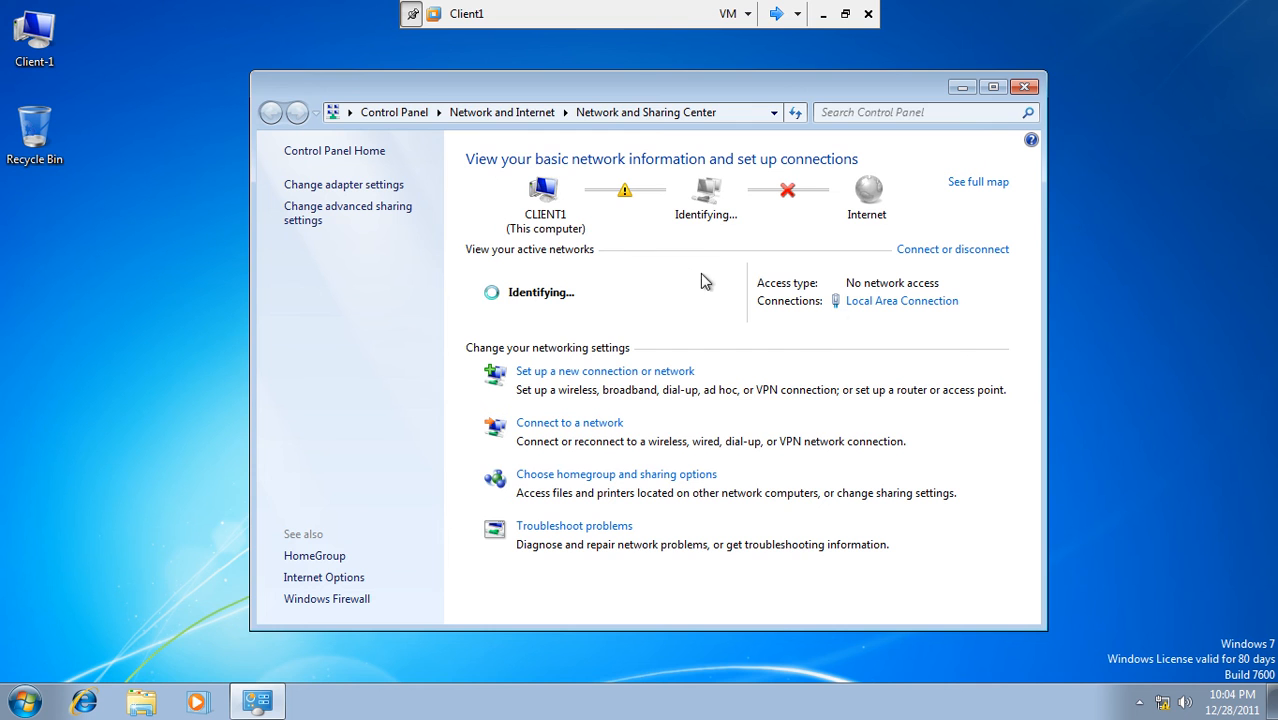
{"action": "left_click", "coordinate": [861, 303]}
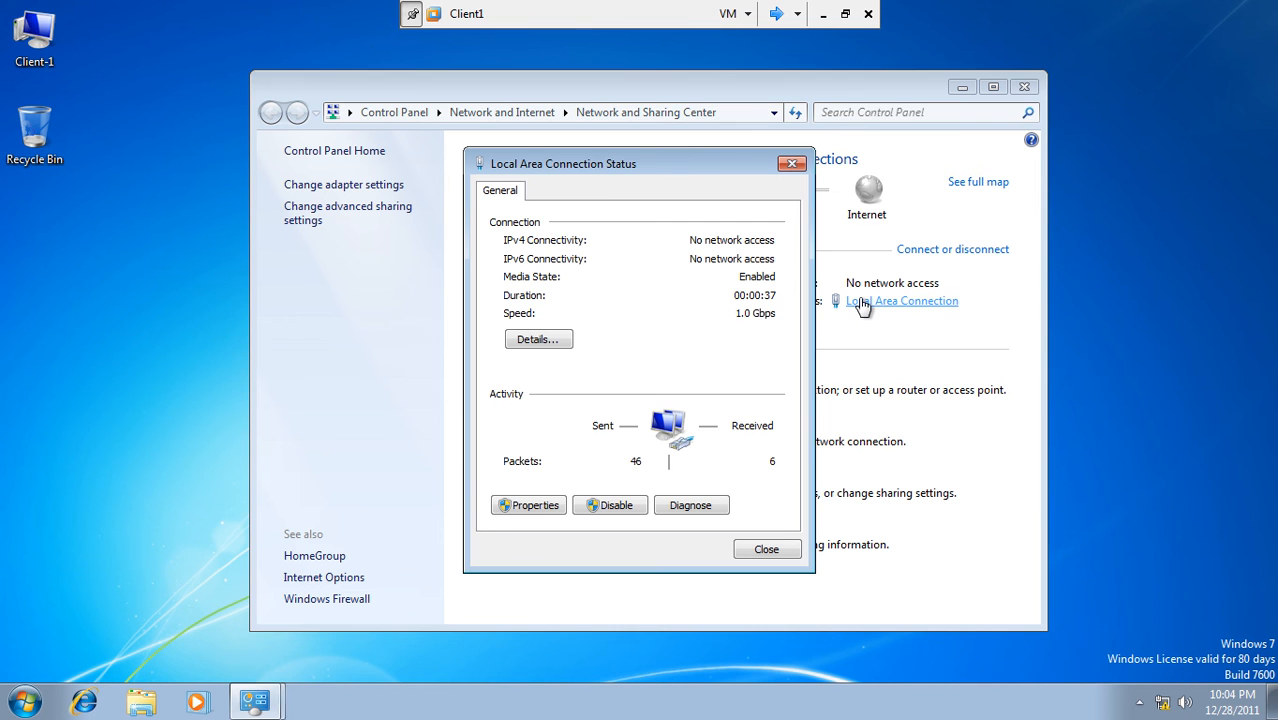
{"action": "left_click", "coordinate": [510, 506]}
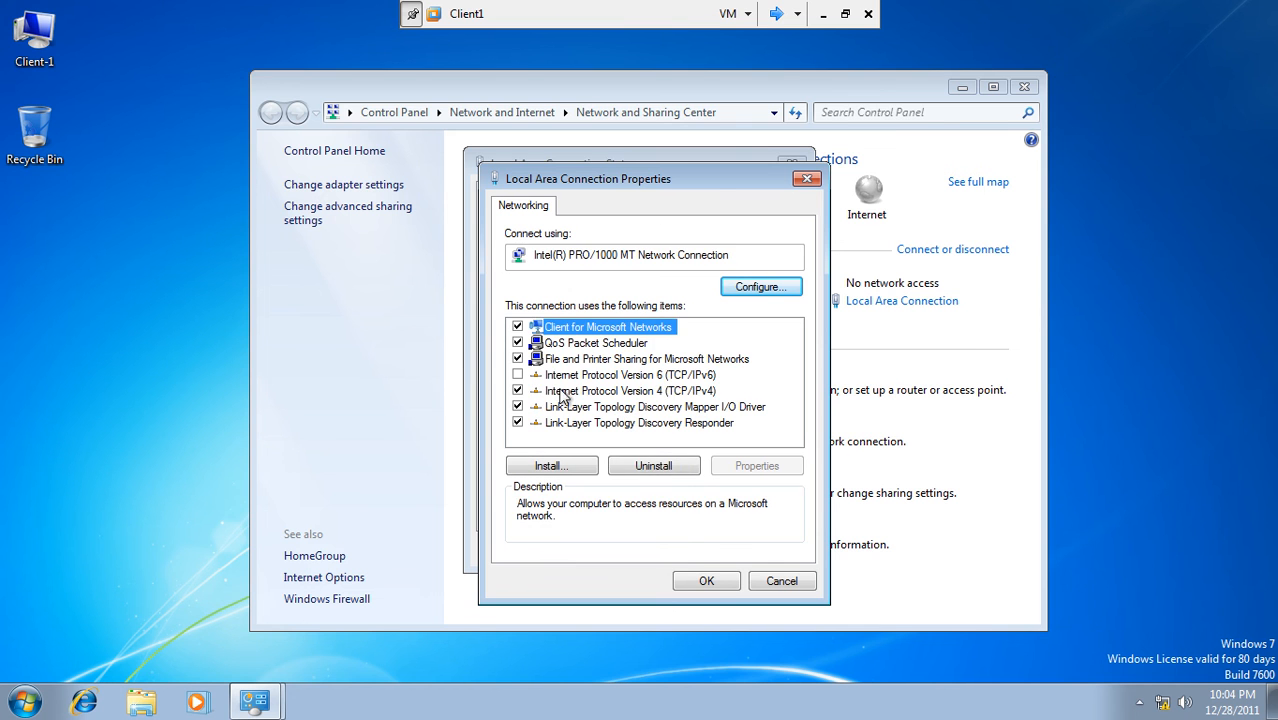
- Set IPv4 to static 192.168.10.2 with mask 255.255.255.0 and close the dialogs
{"action": "left_click", "coordinate": [572, 391]}
{"action": "left_click", "coordinate": [734, 467]}
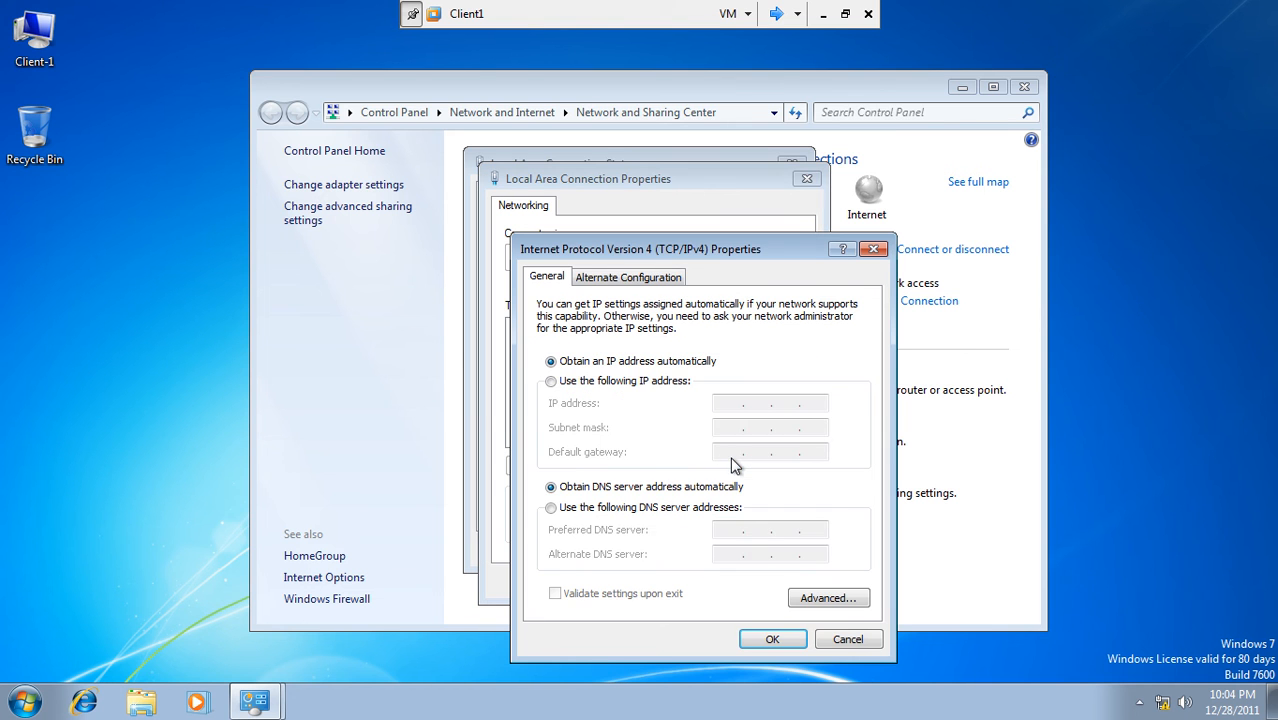
{"action": "left_click", "coordinate": [624, 381]}
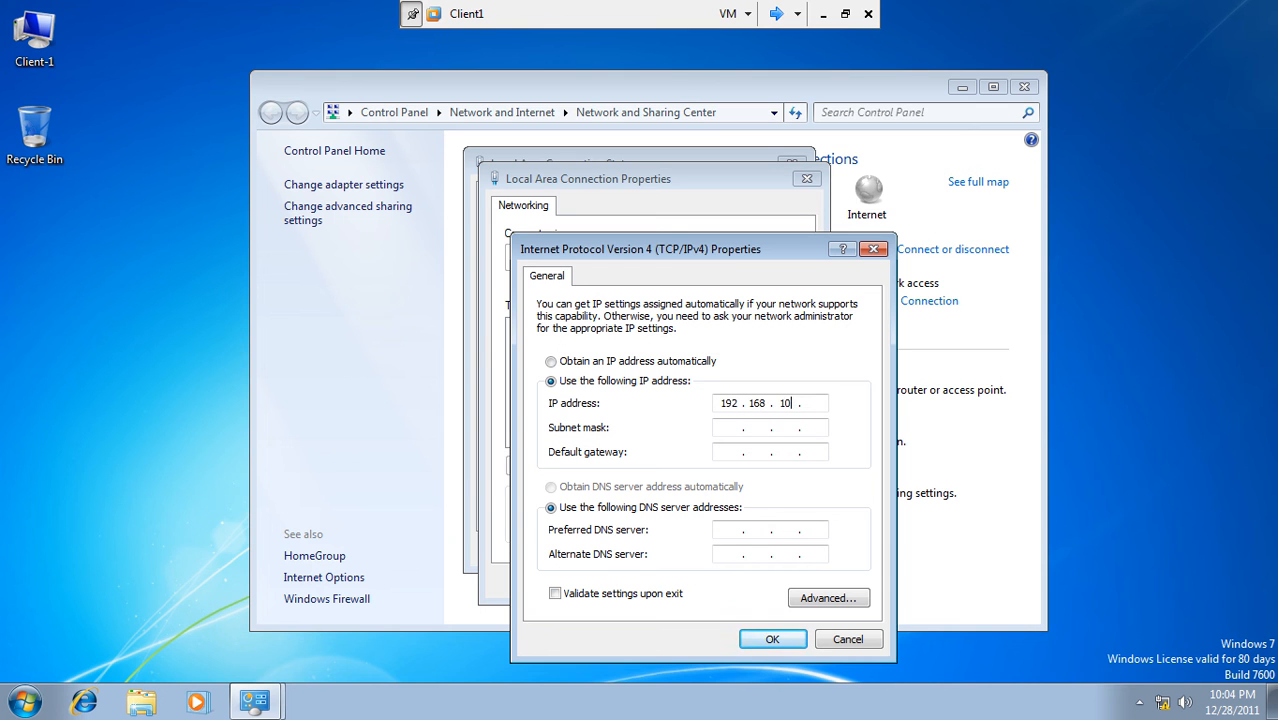
{"action": "left_click", "coordinate": [767, 430]}
{"action": "left_click", "coordinate": [760, 639]}
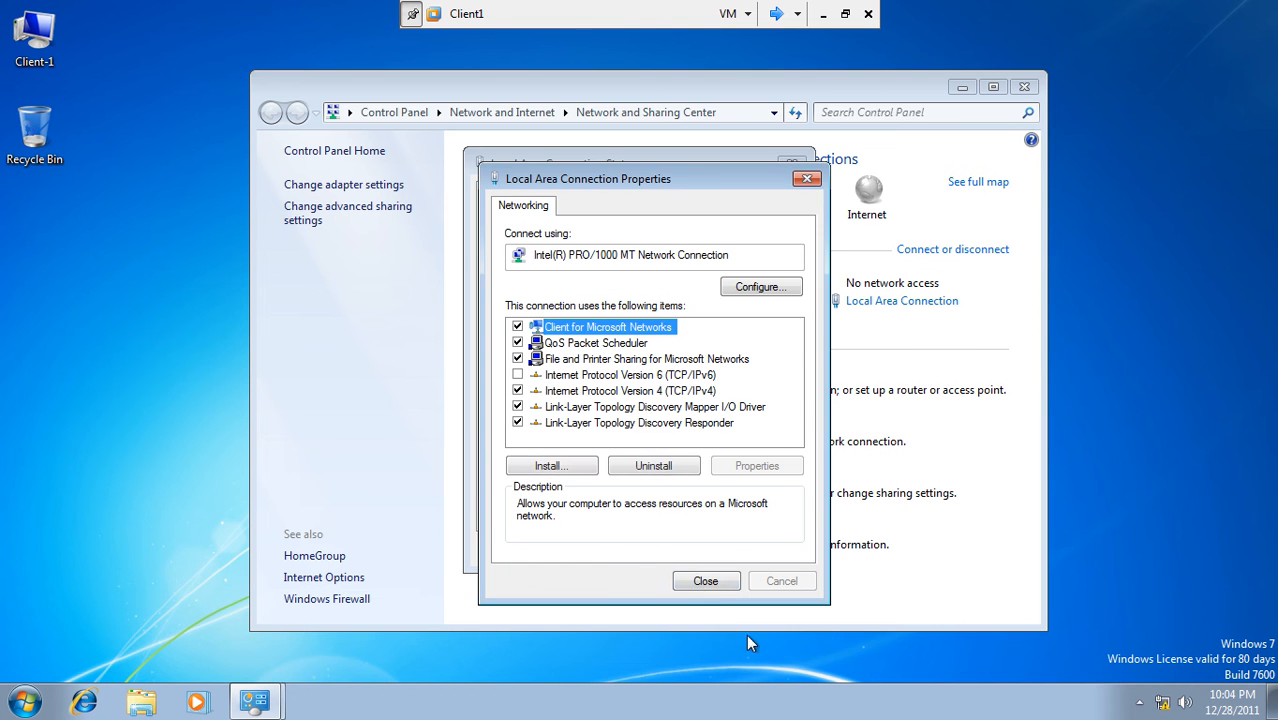
{"action": "left_click", "coordinate": [706, 583]}
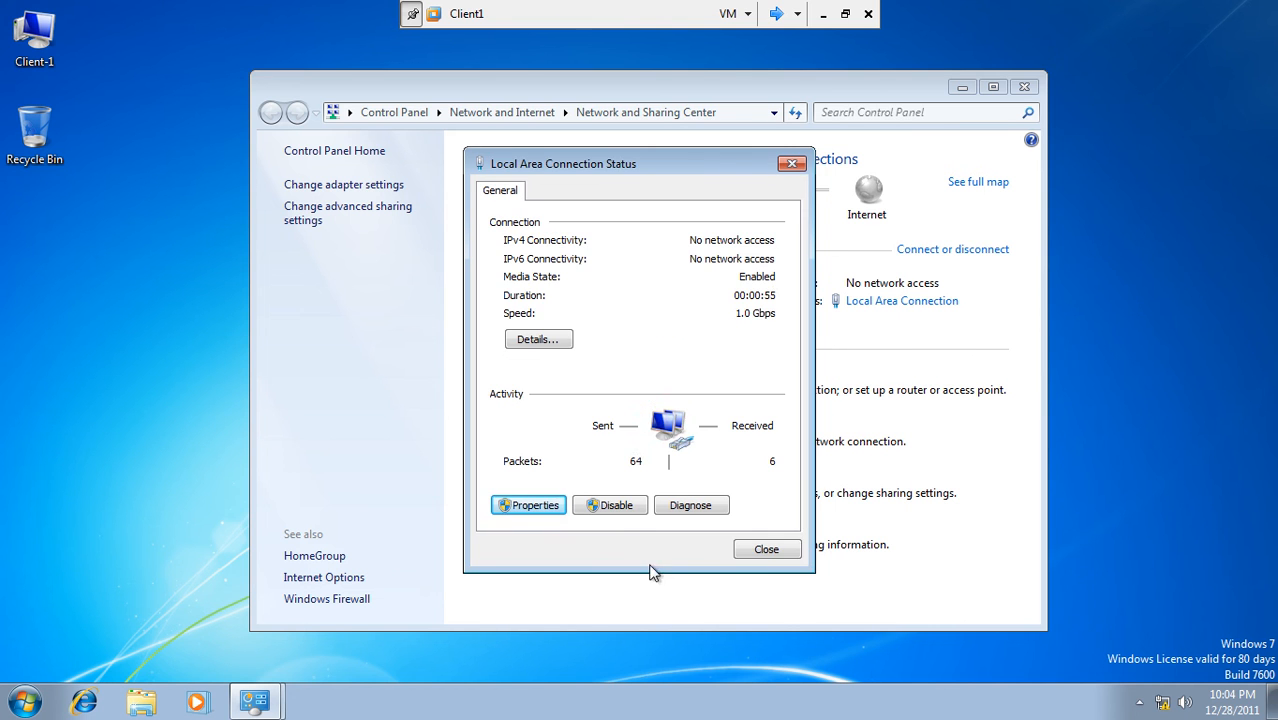
{"action": "left_click", "coordinate": [762, 550]}
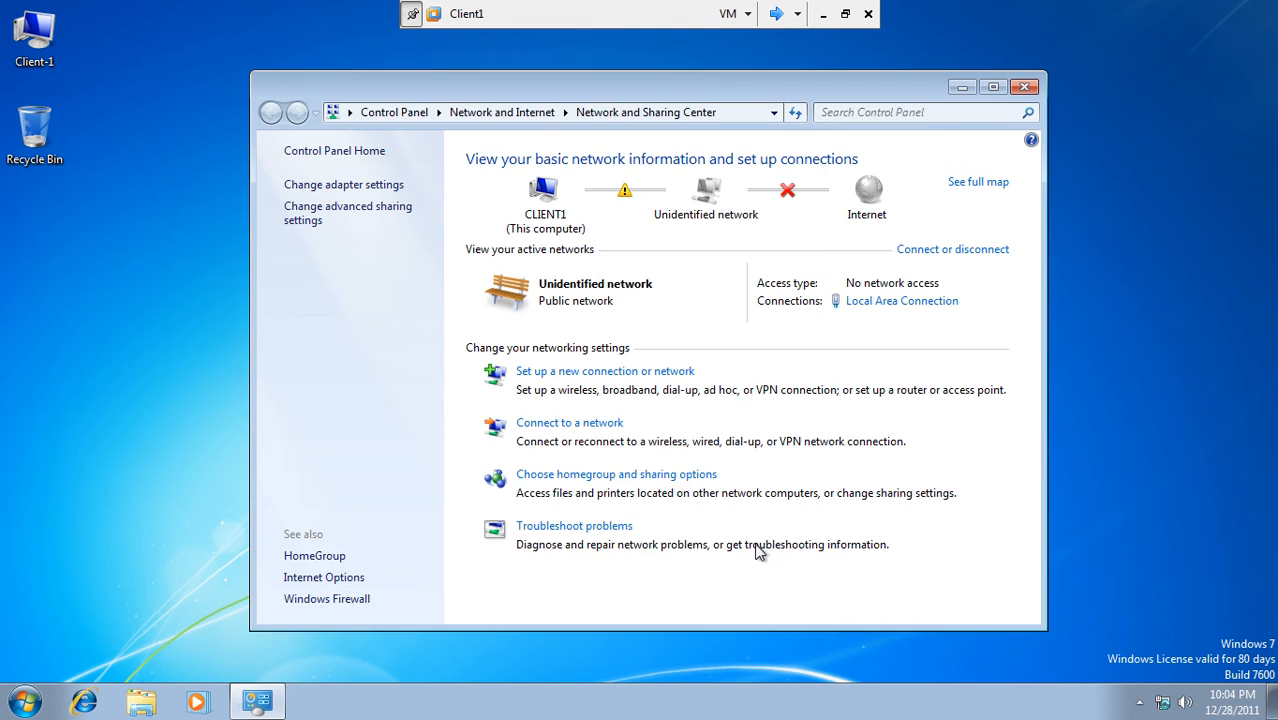
- Confirm in Control Panel that Windows Firewall is off for home and public networks
{"action": "left_click", "coordinate": [25, 704]}
{"action": "left_click", "coordinate": [318, 495]}
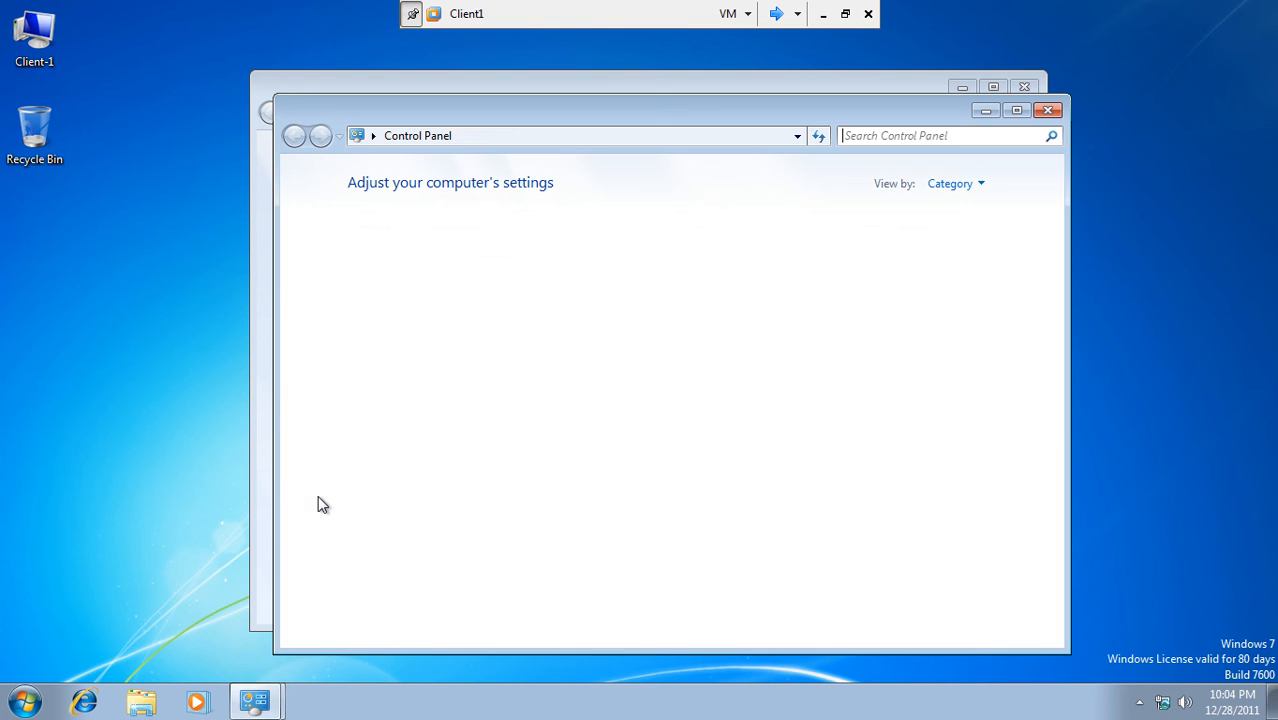
{"action": "left_click", "coordinate": [424, 232]}
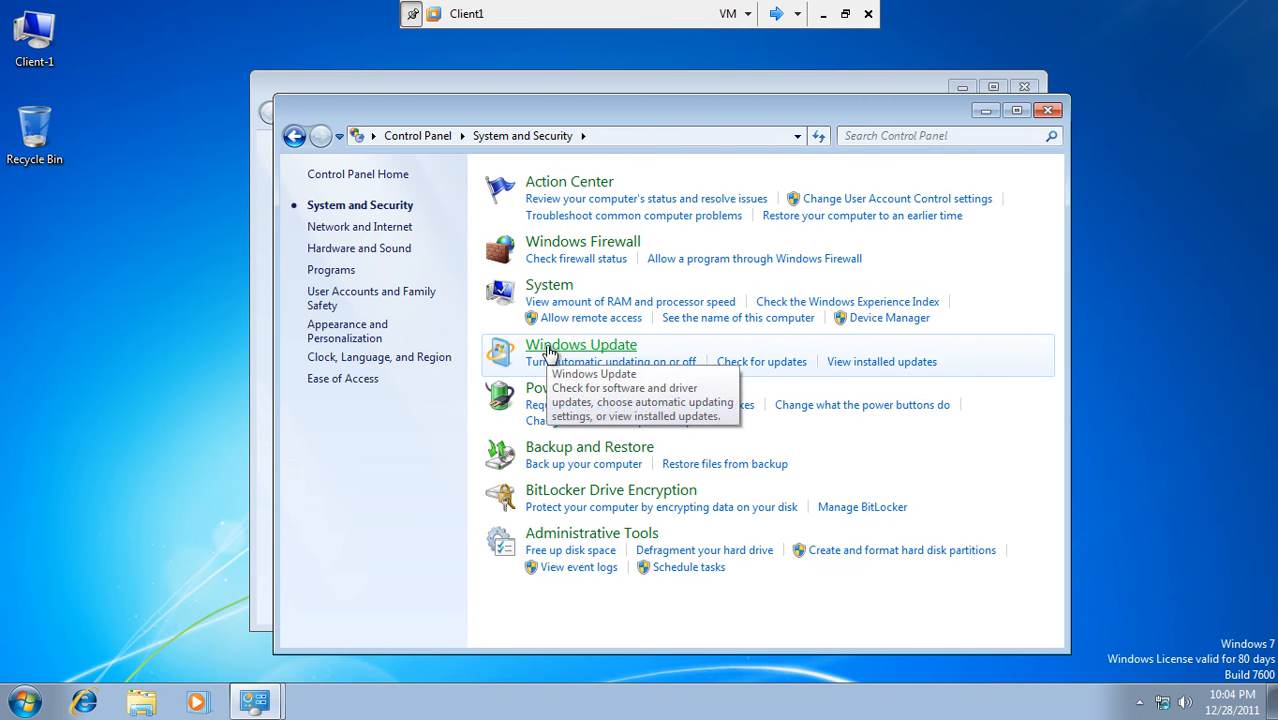
{"action": "left_click", "coordinate": [591, 247]}
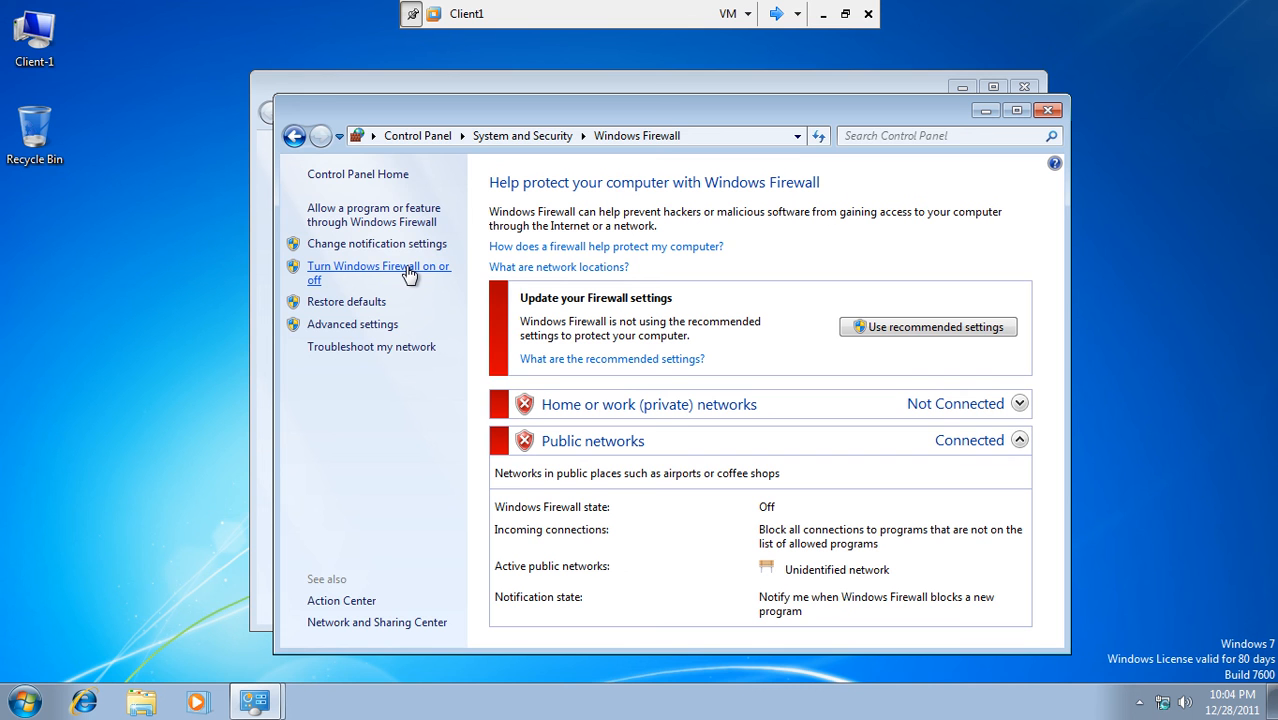
{"action": "left_click", "coordinate": [409, 272]}
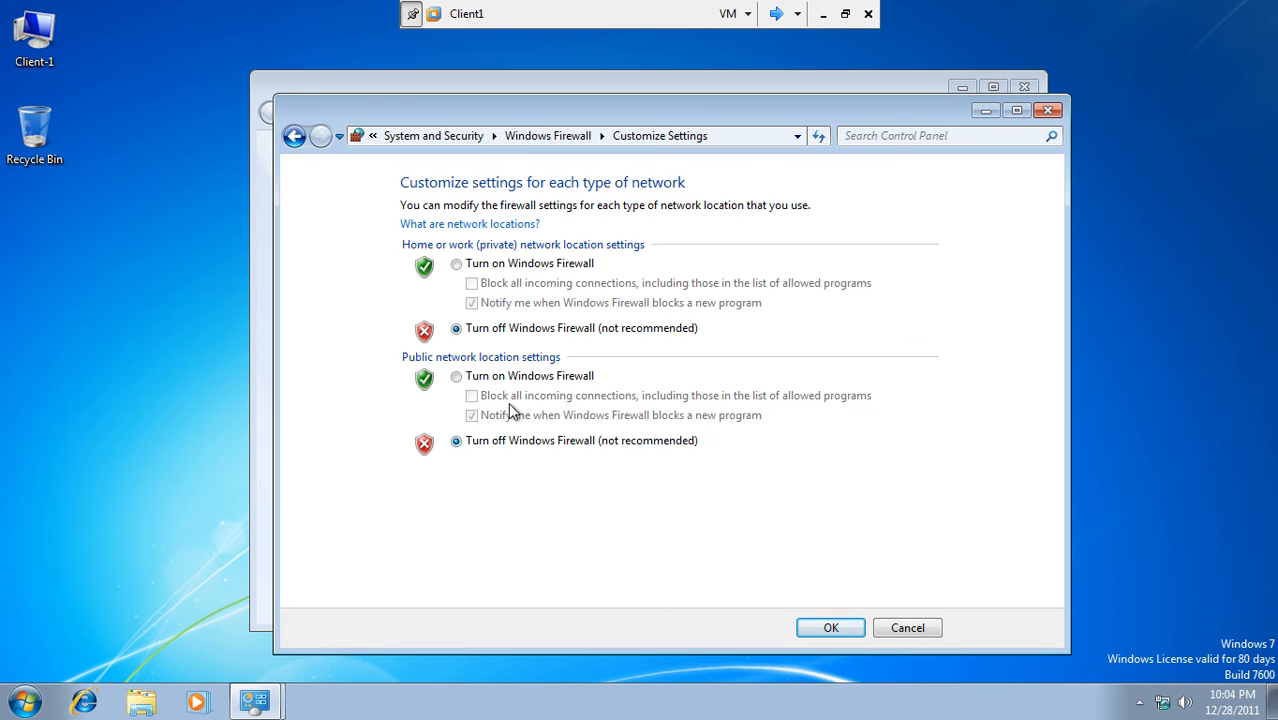
{"action": "left_click", "coordinate": [933, 626]}
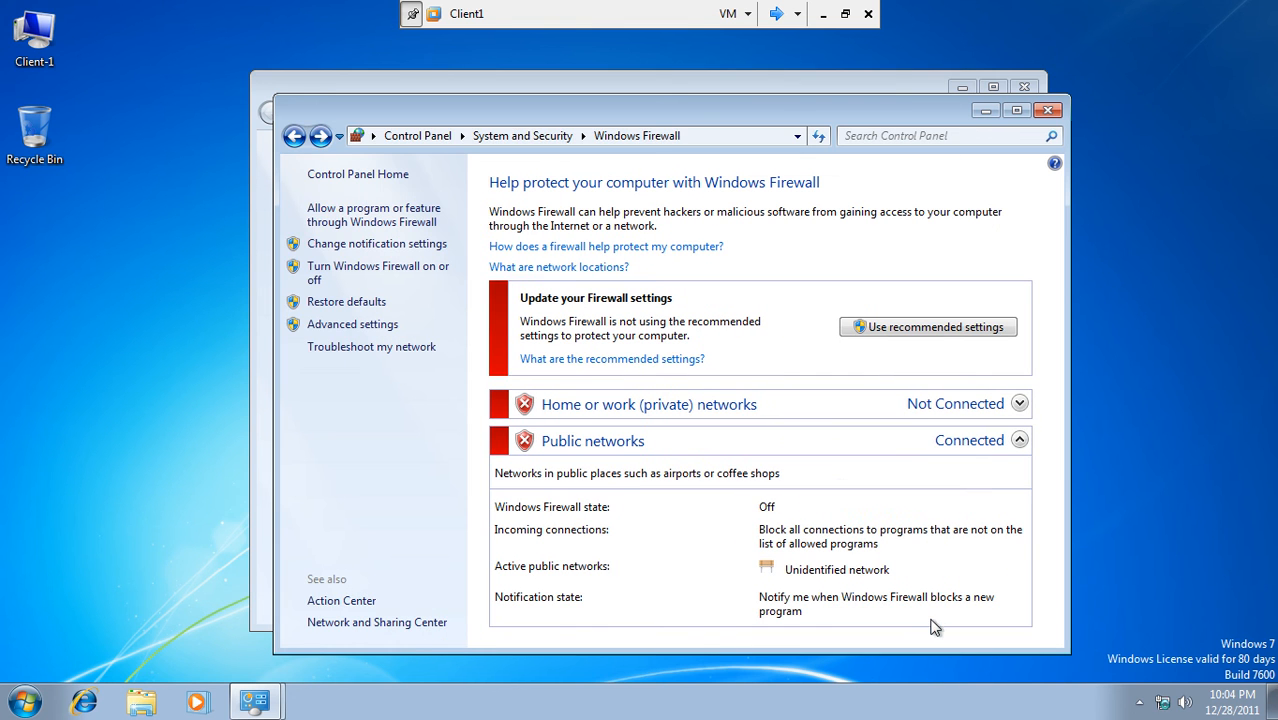
- Close the Windows Firewall and Network and Sharing Center windows and open the Start menu
{"action": "left_click", "coordinate": [1047, 110]}
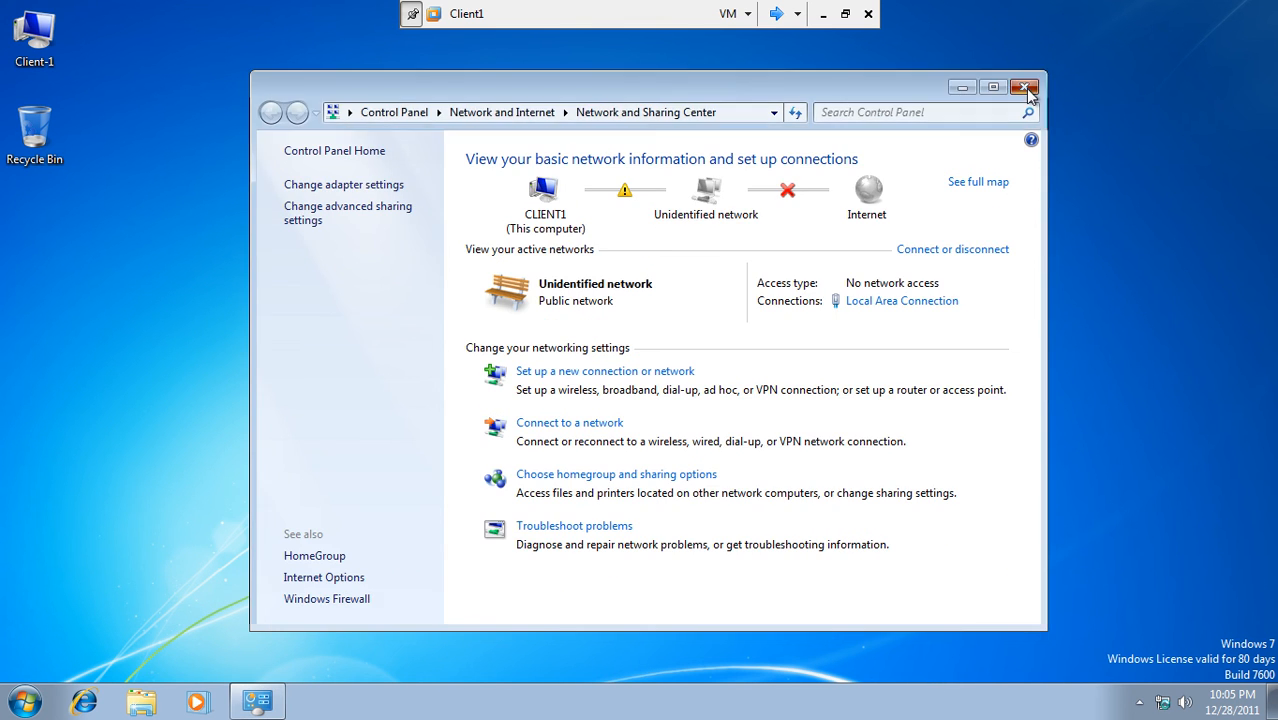
{"action": "left_click", "coordinate": [1024, 87]}
{"action": "left_click", "coordinate": [24, 702]}
{"action": "left_click", "coordinate": [61, 655]}
- In a command prompt, run ipconfig to confirm 192.168.10.2, then ping 192.168.10.1
{"action": "key", "text": "Escape"}
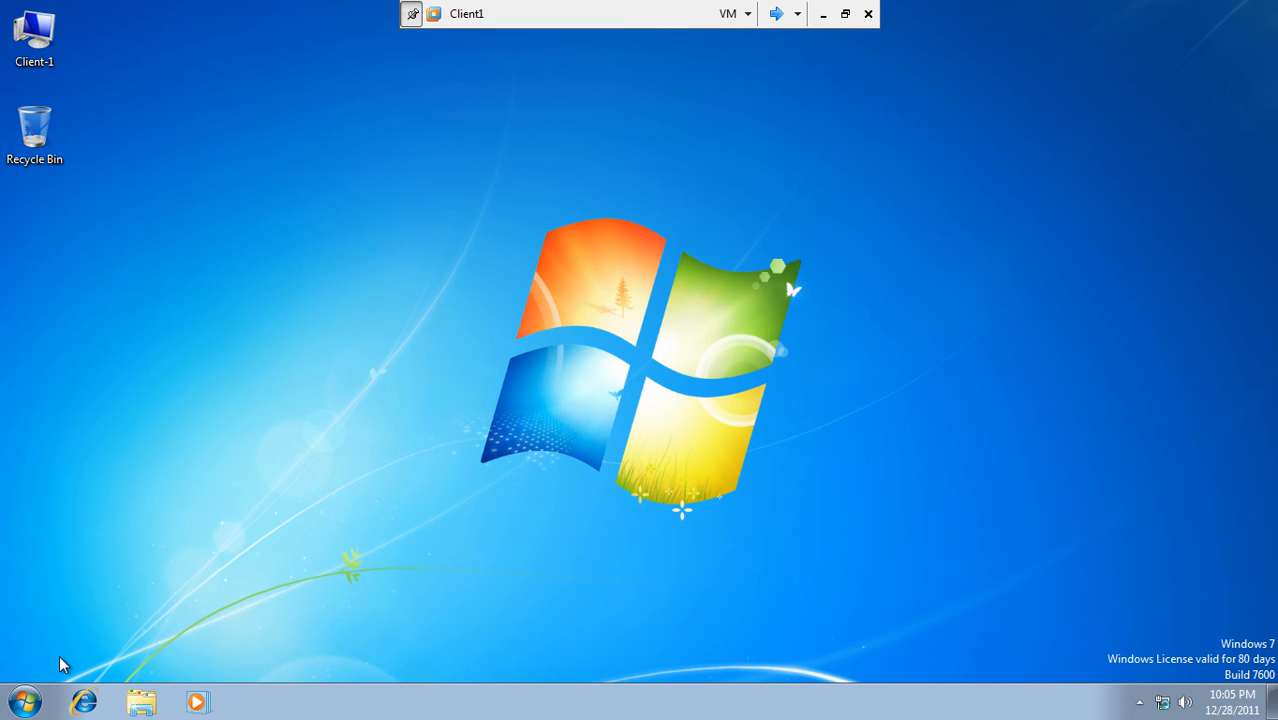
{"action": "type", "text": "ipconfig"}
{"action": "key", "text": "Return"}
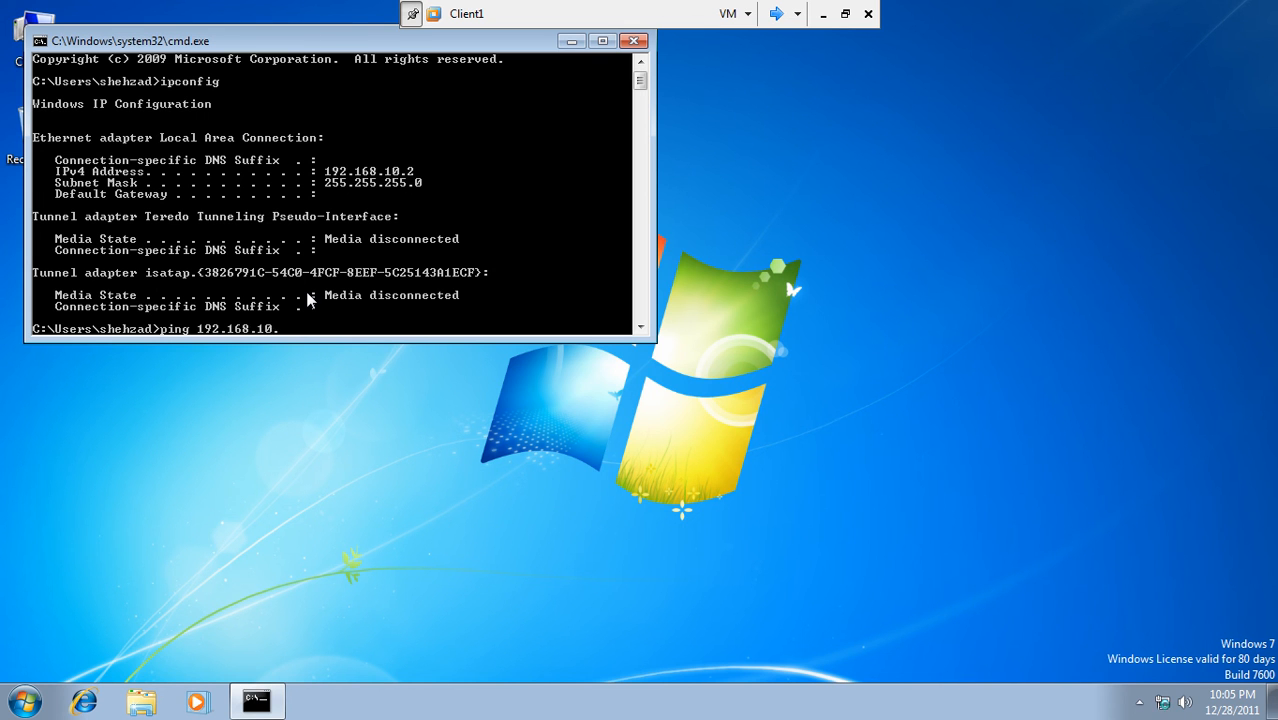
{"action": "type", "text": "1"}
{"action": "key", "text": "Return"}
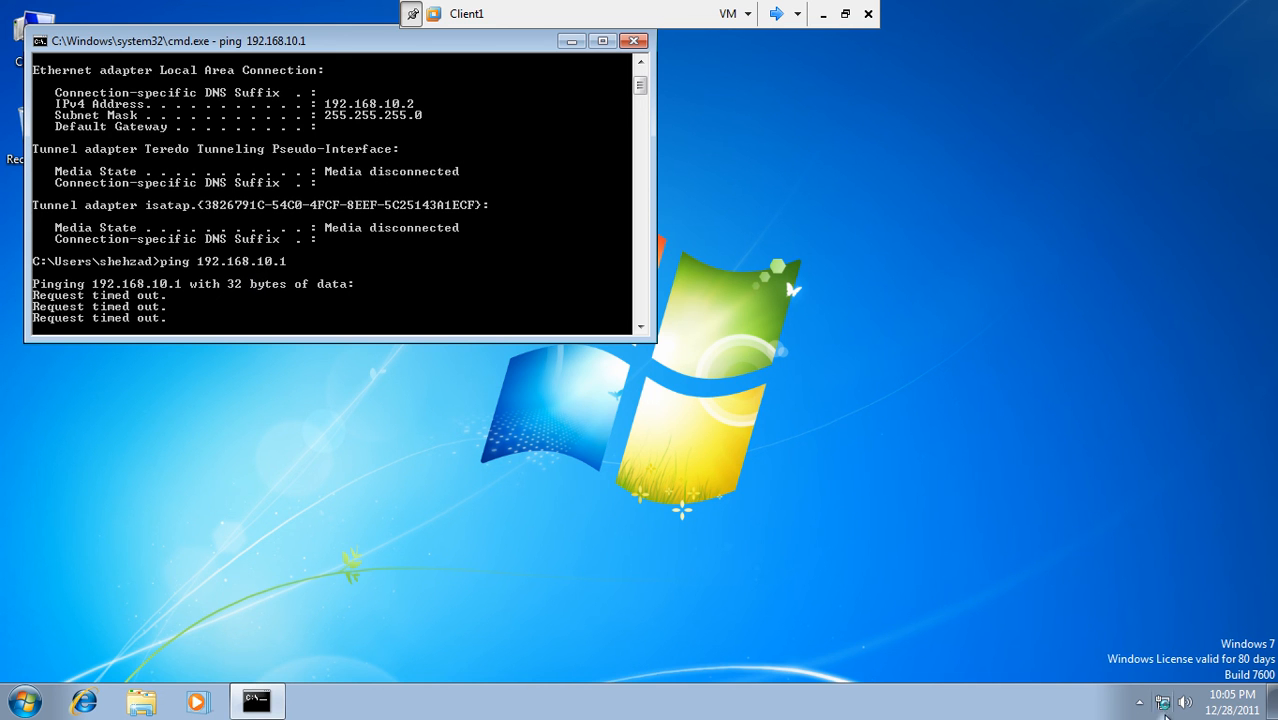
- Check the Local Area Connection details for static address 192.168.10.2, then close the windows
{"action": "left_click", "coordinate": [1163, 703]}
{"action": "left_click", "coordinate": [1137, 664]}
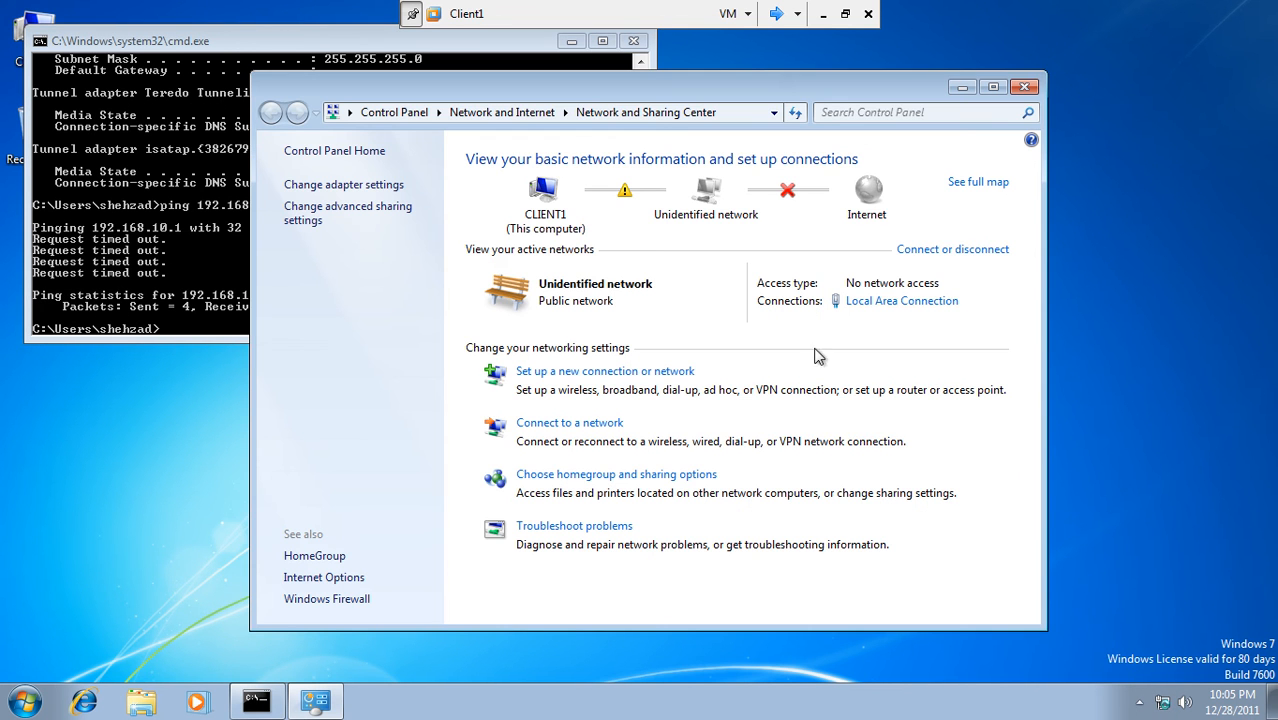
{"action": "left_click", "coordinate": [898, 302]}
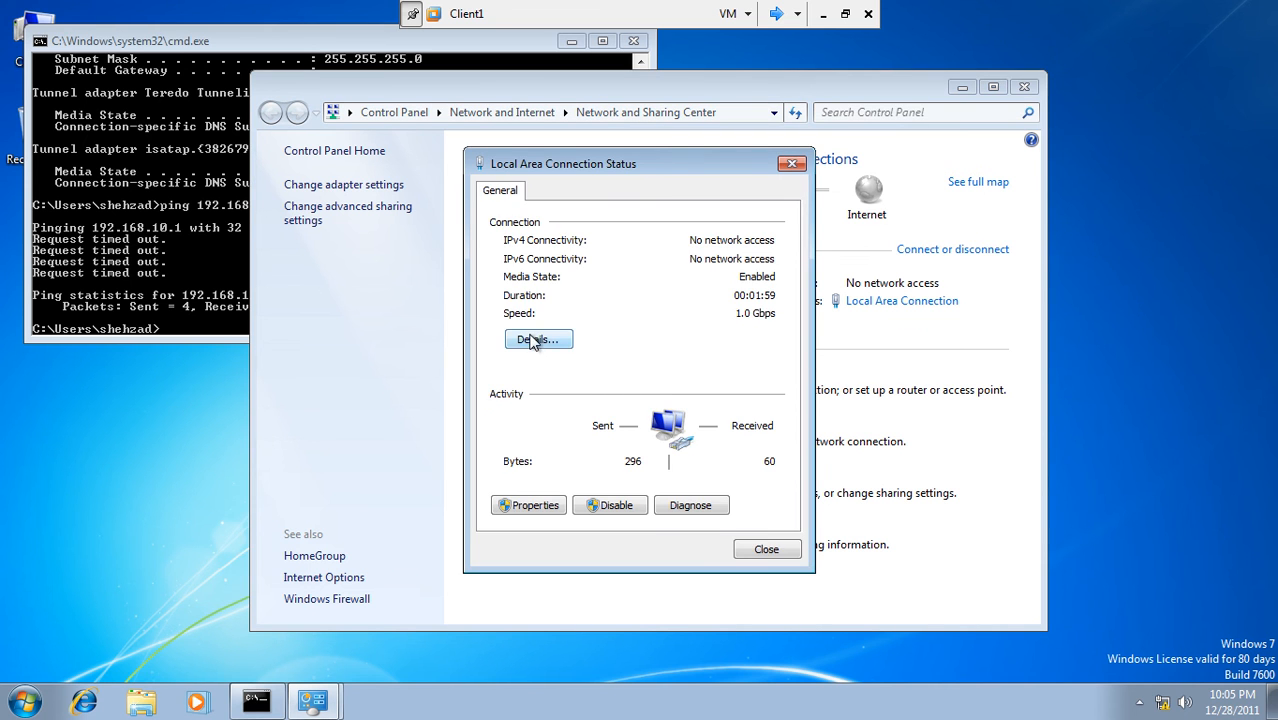
{"action": "left_click", "coordinate": [533, 341]}
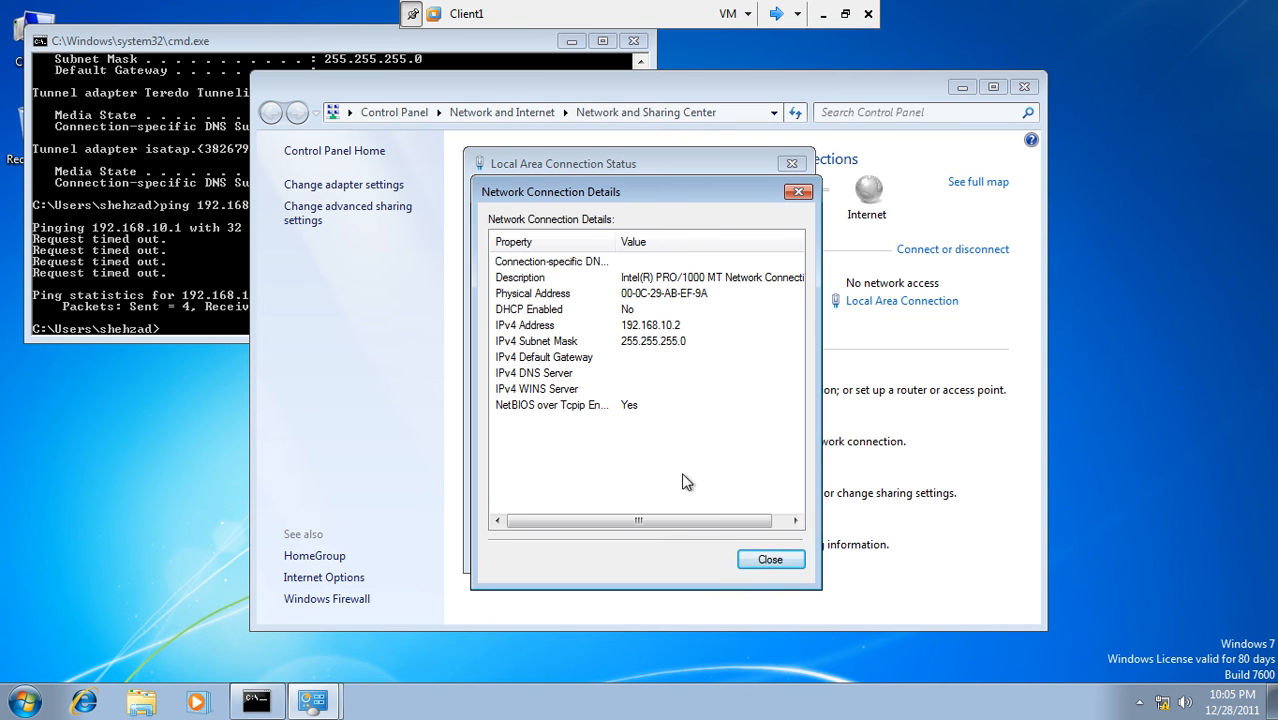
{"action": "left_click", "coordinate": [778, 561]}
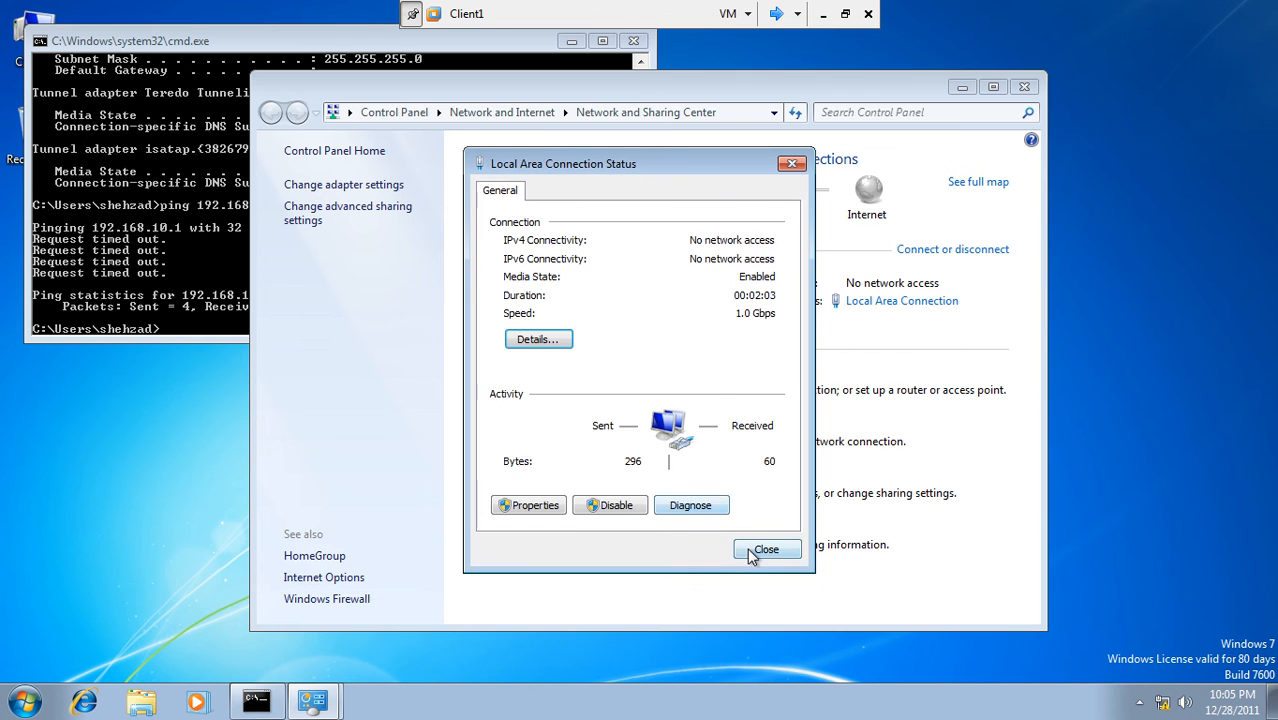
{"action": "left_click", "coordinate": [760, 548]}
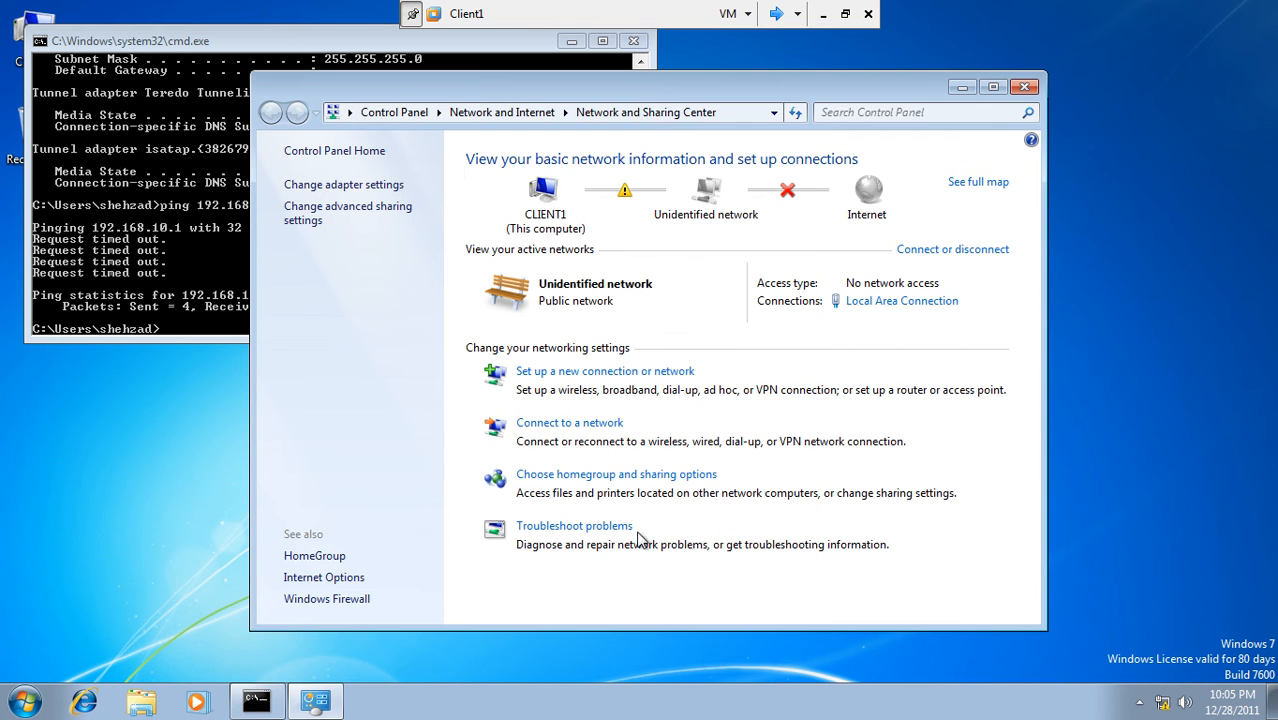
{"action": "left_click", "coordinate": [1024, 87]}
- Rerun the ping to 192.168.10.1, then switch to the 32-bit-winsrv1 machine
{"action": "key", "text": "Up"}
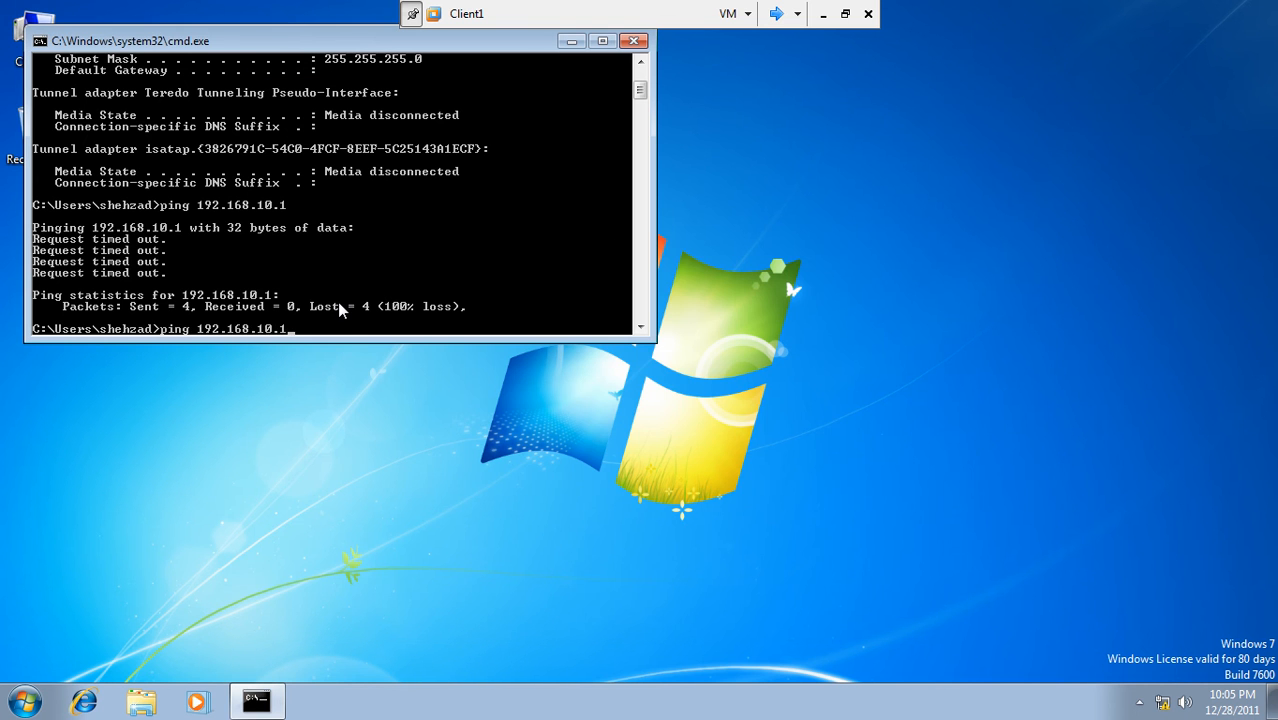
{"action": "key", "text": "Return"}
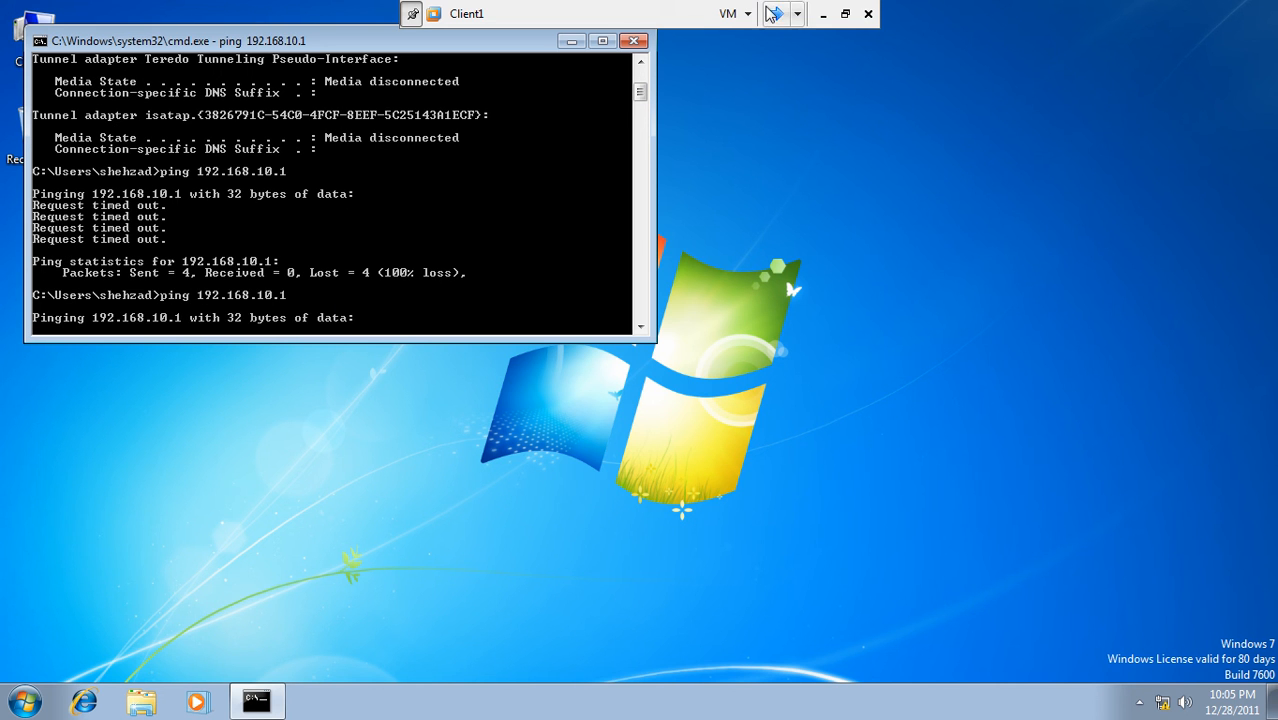
{"action": "left_click", "coordinate": [776, 13]}
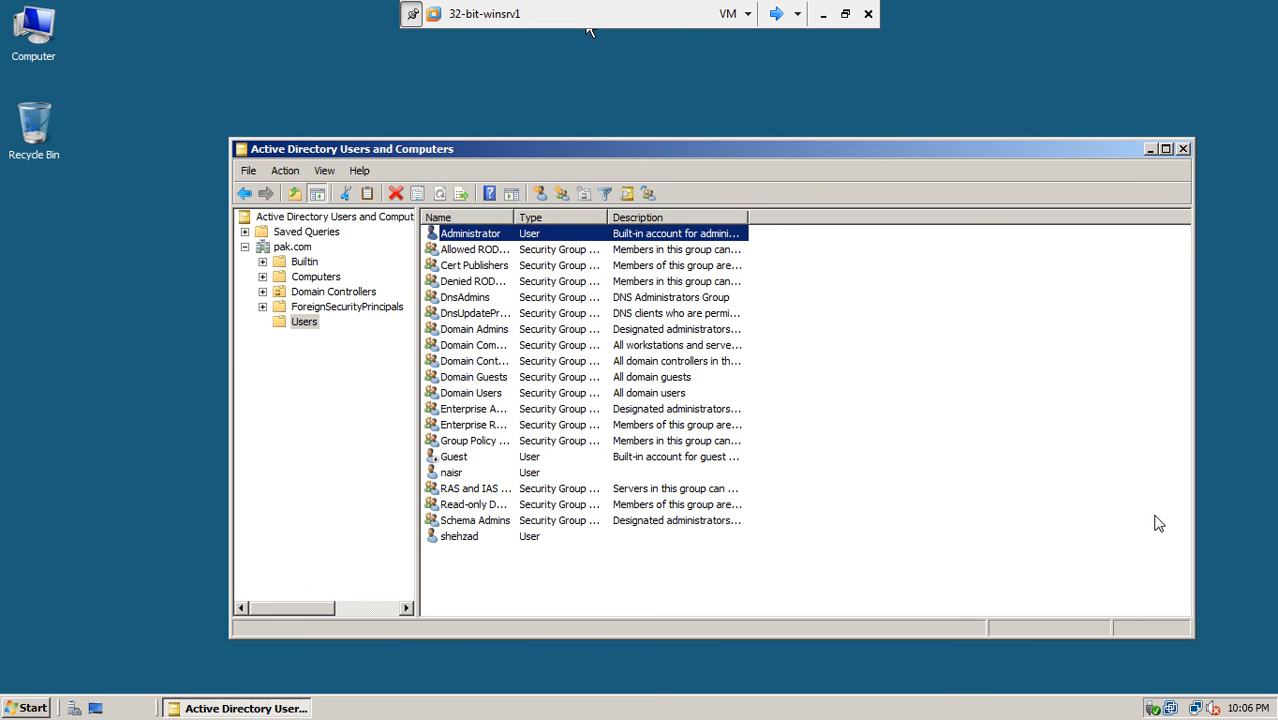
- On 32-bit-winsrv2, refresh Remote Access Clients to show zero clients, then check network connections
{"action": "left_click", "coordinate": [776, 13]}
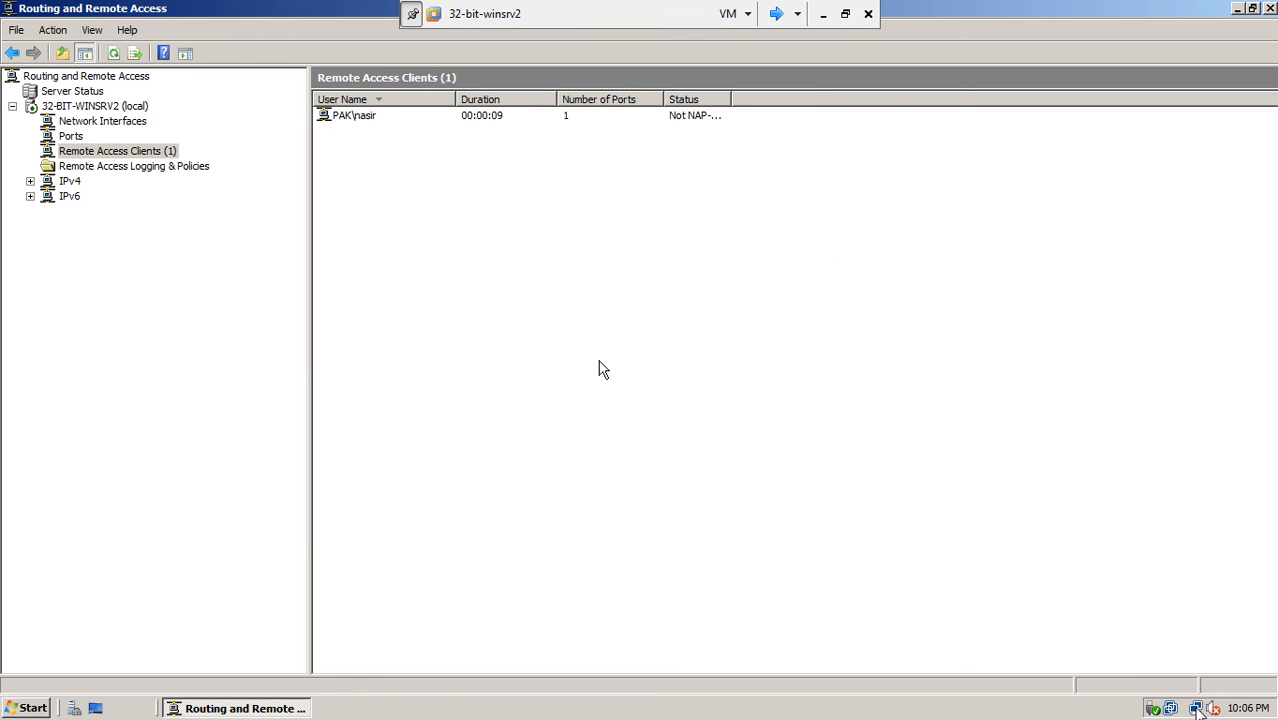
{"action": "right_click", "coordinate": [630, 172]}
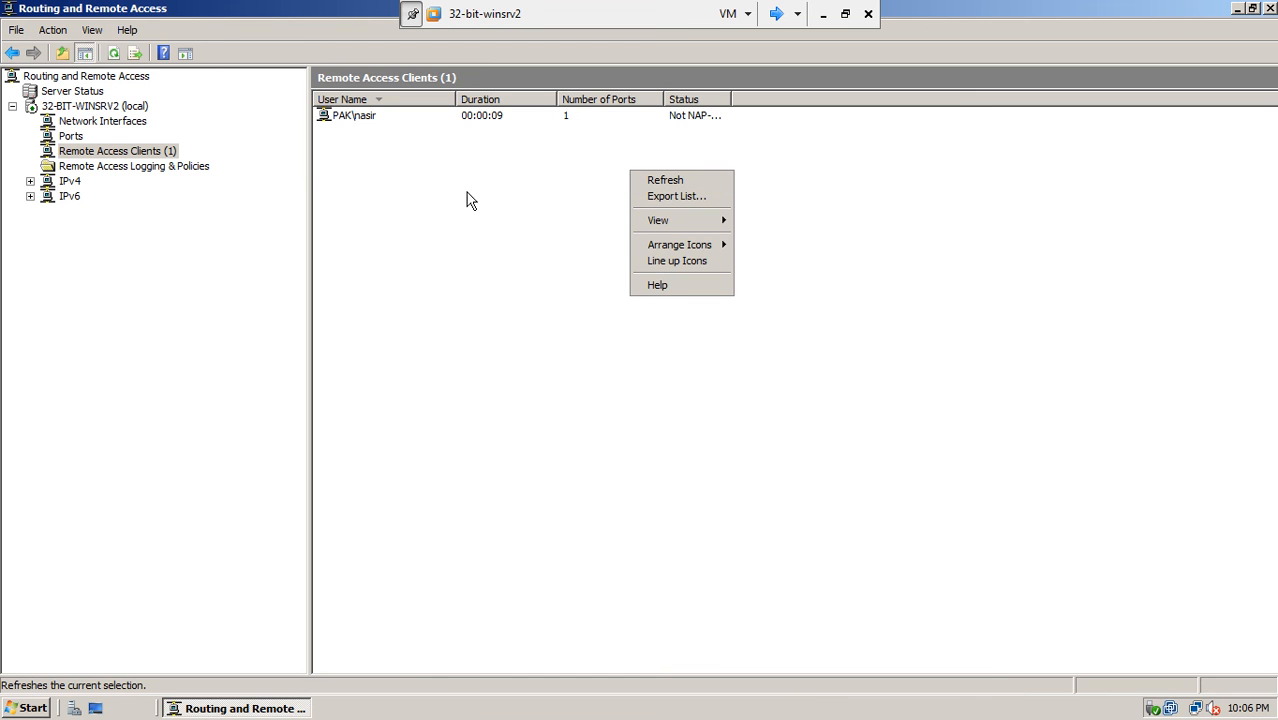
{"action": "left_click", "coordinate": [114, 55]}
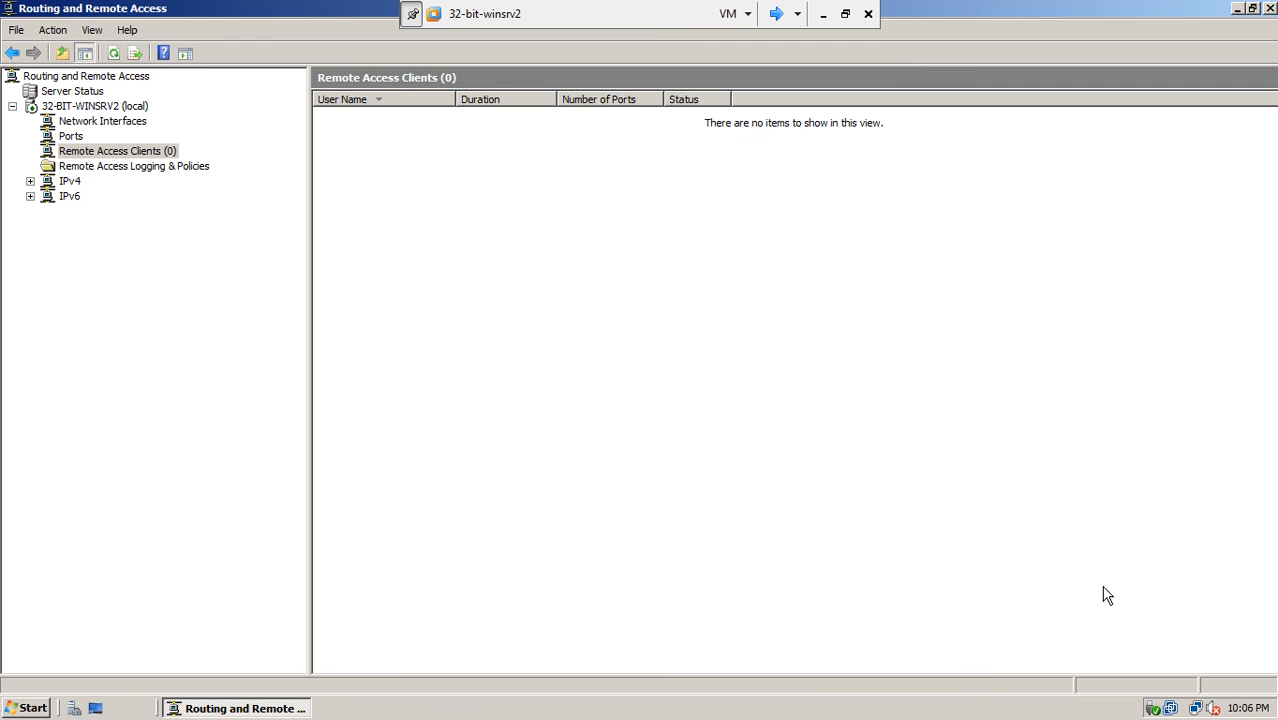
{"action": "left_click", "coordinate": [1212, 708]}
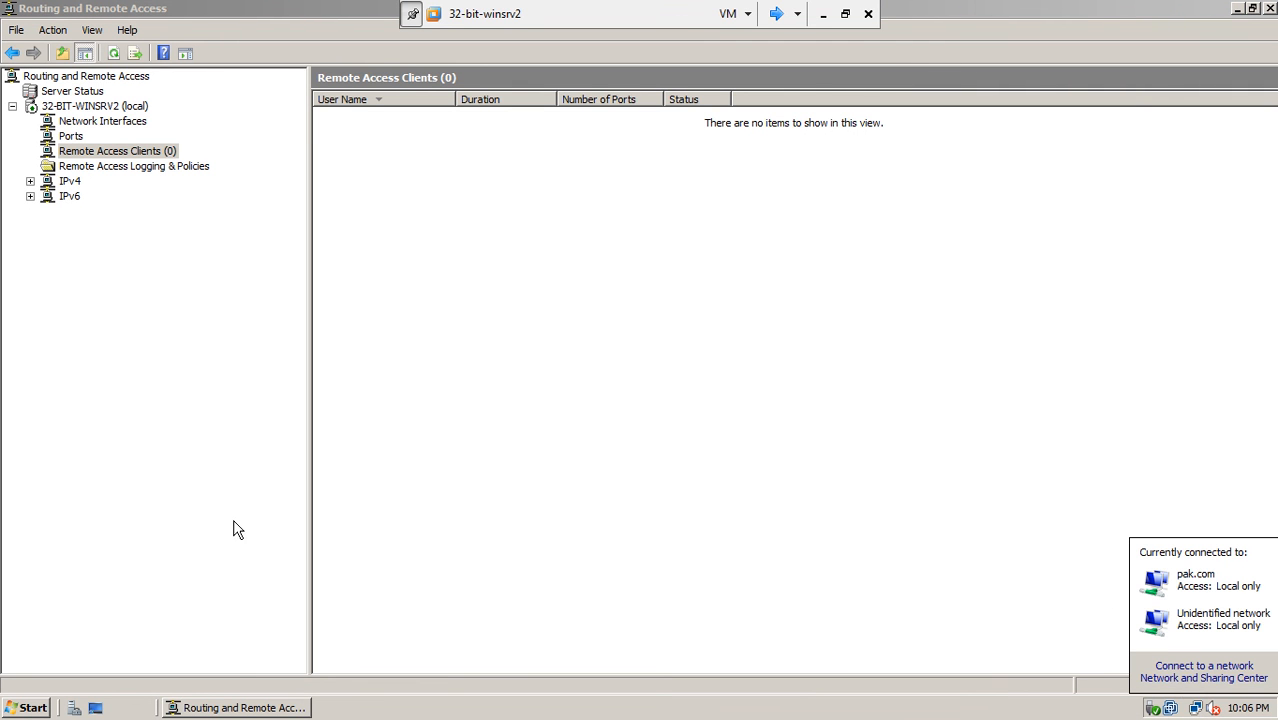
- Confirm 32-bit-winsrv2's Windows Firewall stays off, then close Firewall and Control Panel
{"action": "left_click", "coordinate": [31, 712]}
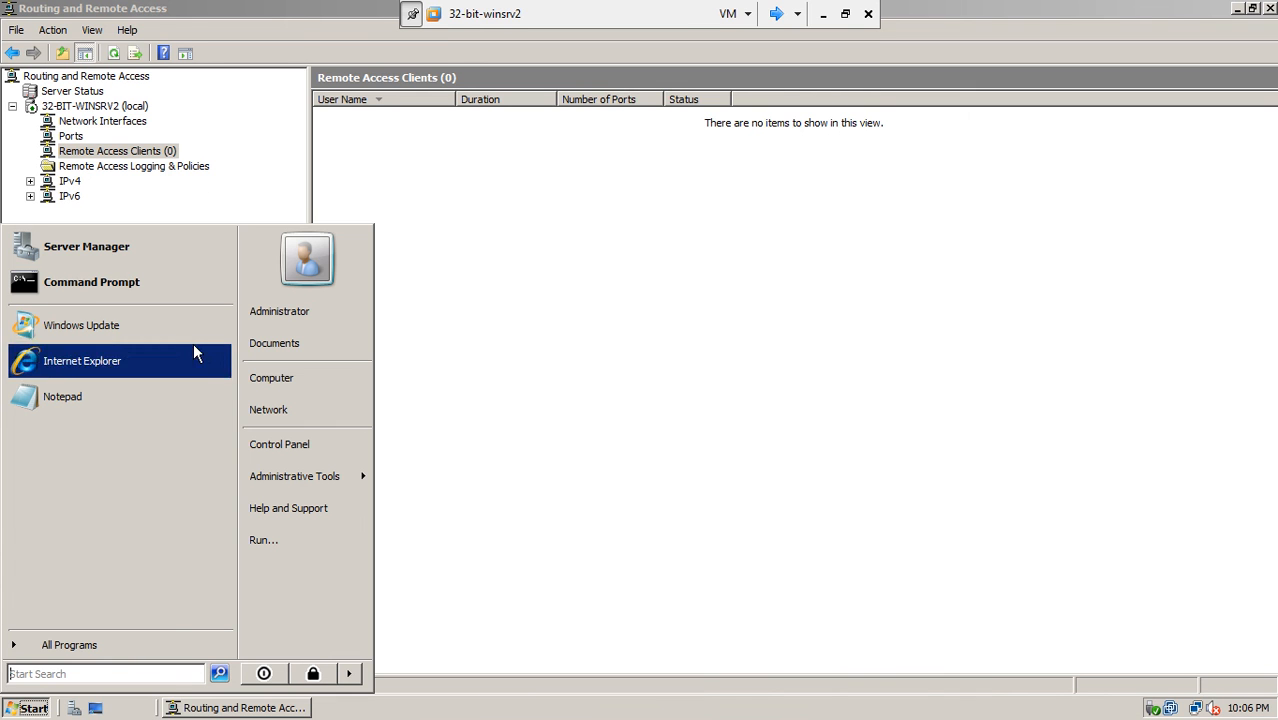
{"action": "mouse_move", "coordinate": [320, 473]}
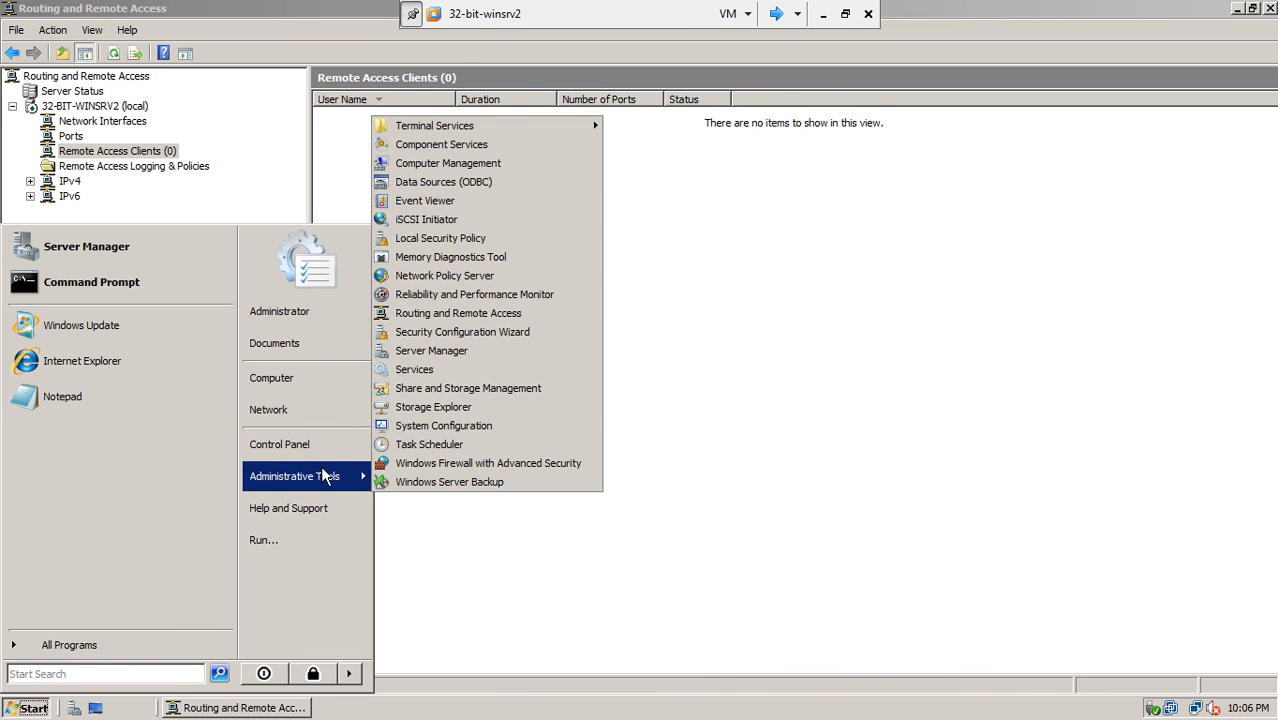
{"action": "left_click", "coordinate": [335, 450]}
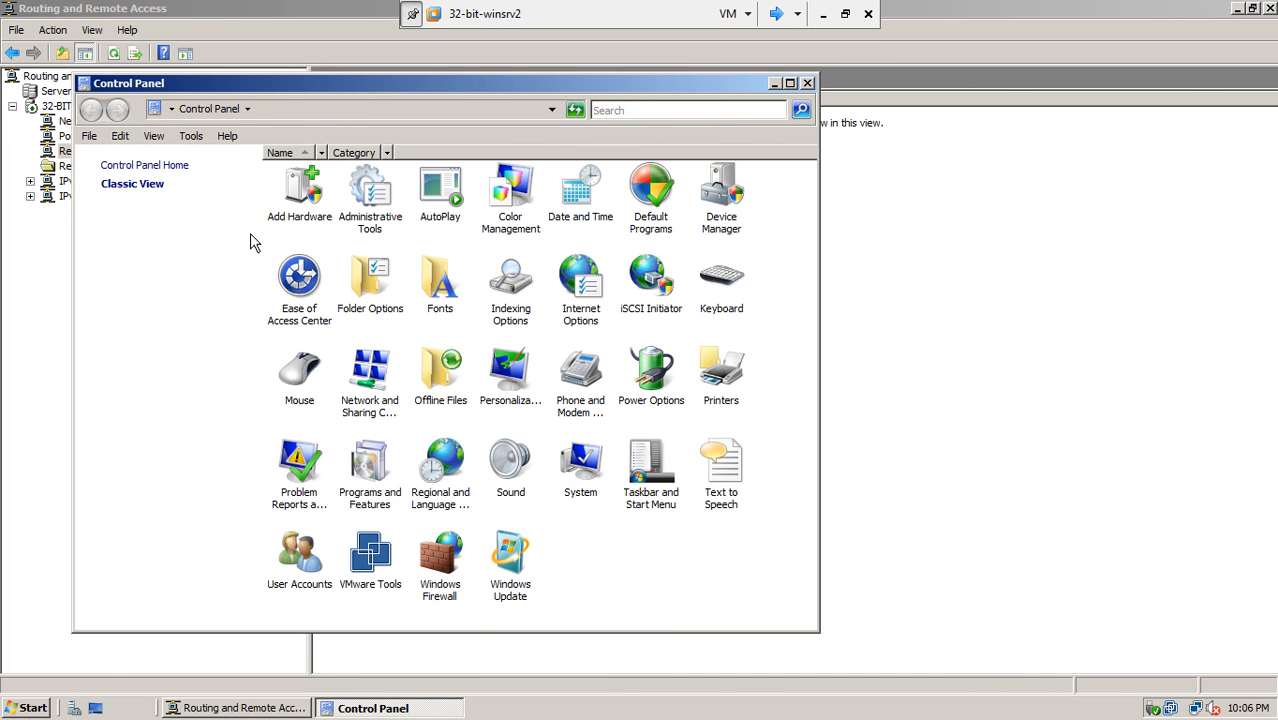
{"action": "double_click", "coordinate": [450, 598]}
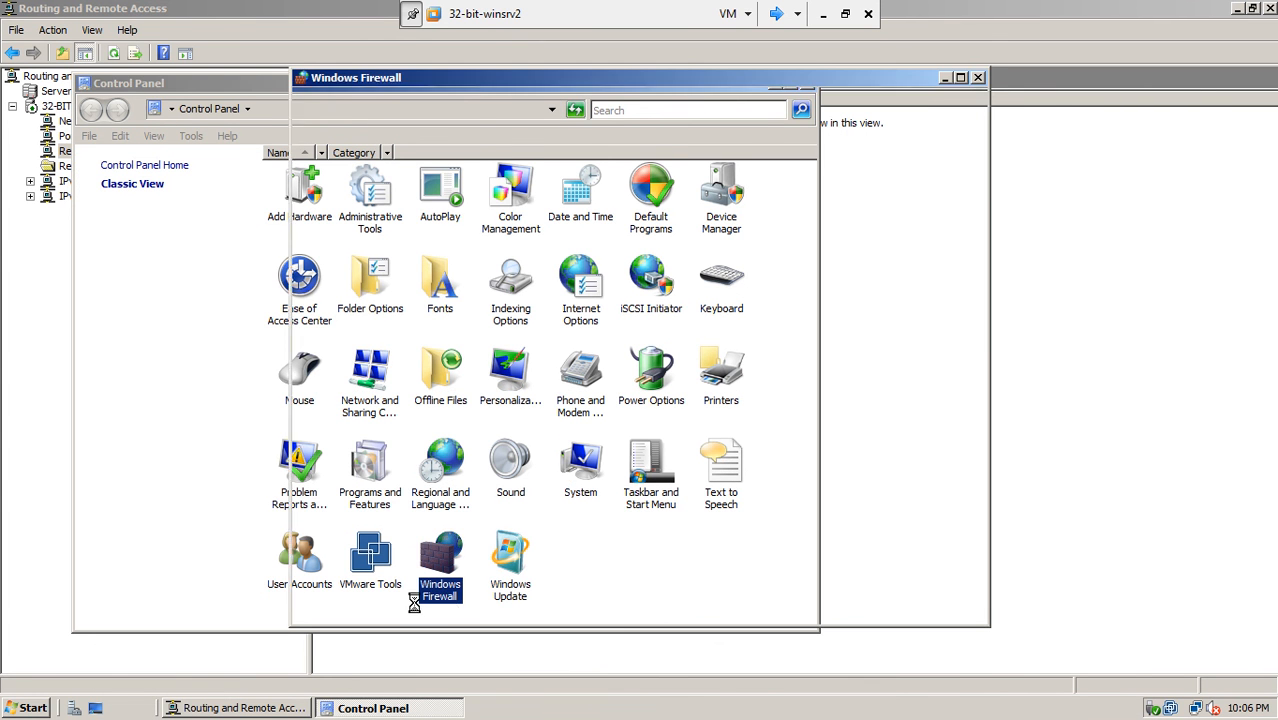
{"action": "left_click", "coordinate": [847, 245]}
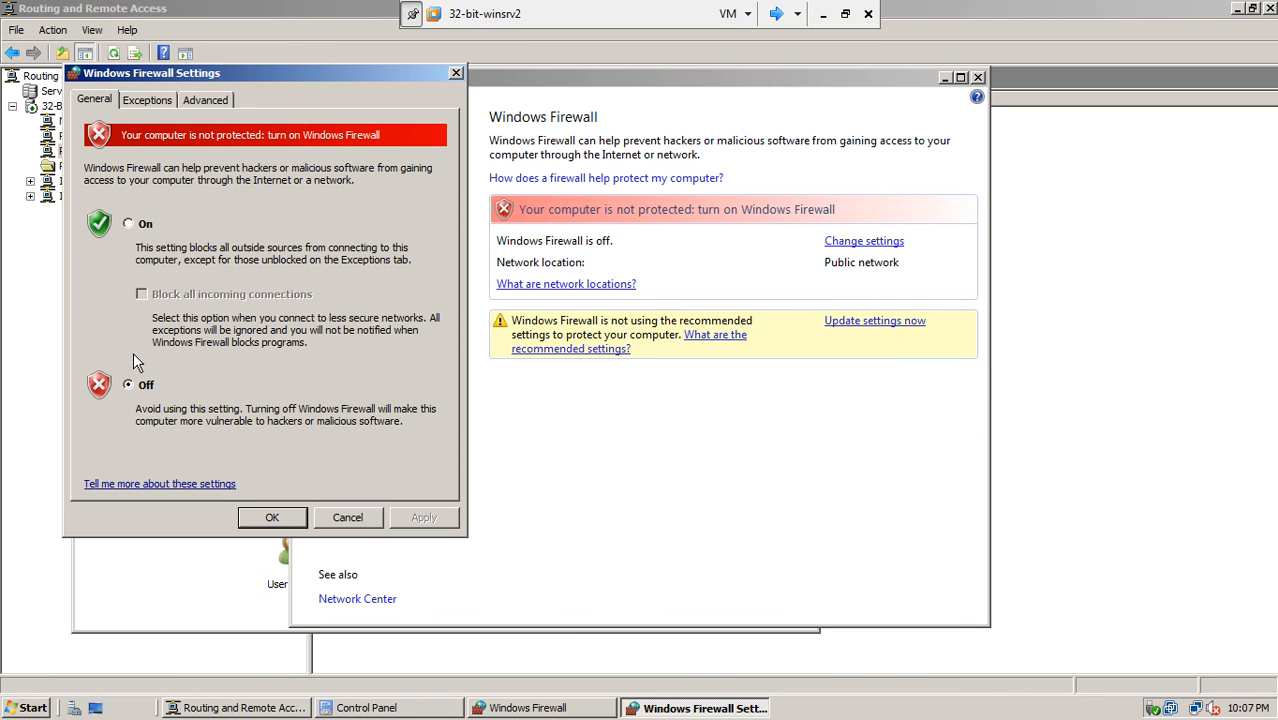
{"action": "left_click", "coordinate": [272, 517]}
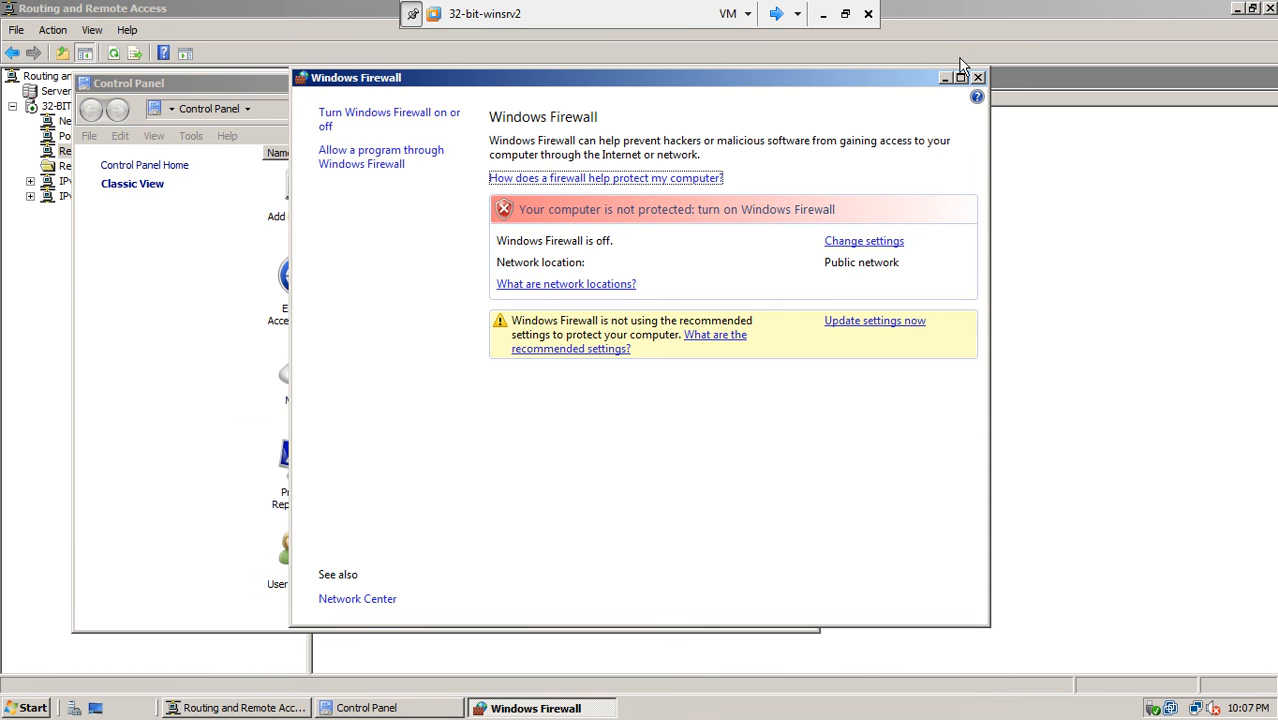
{"action": "left_click", "coordinate": [978, 77]}
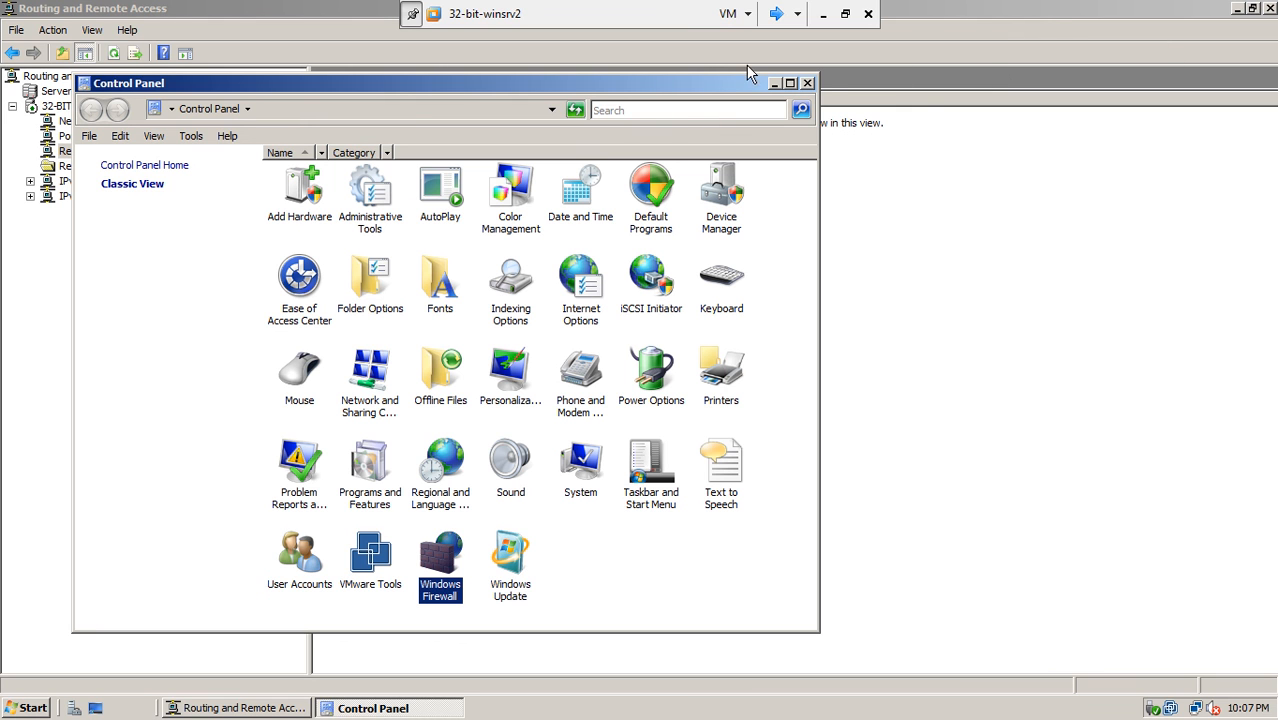
{"action": "left_click", "coordinate": [808, 84]}
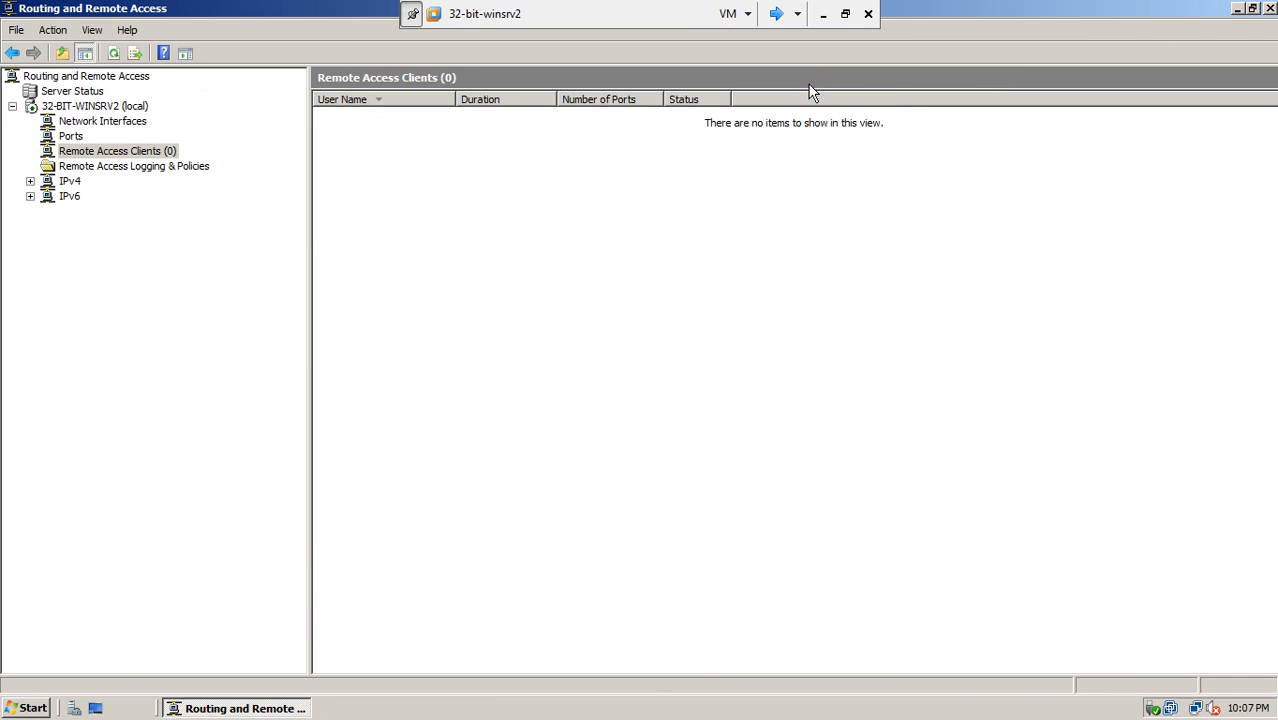
- Exit the server's full-screen view and maximize the VMware Workstation window
{"action": "left_click", "coordinate": [1251, 9]}
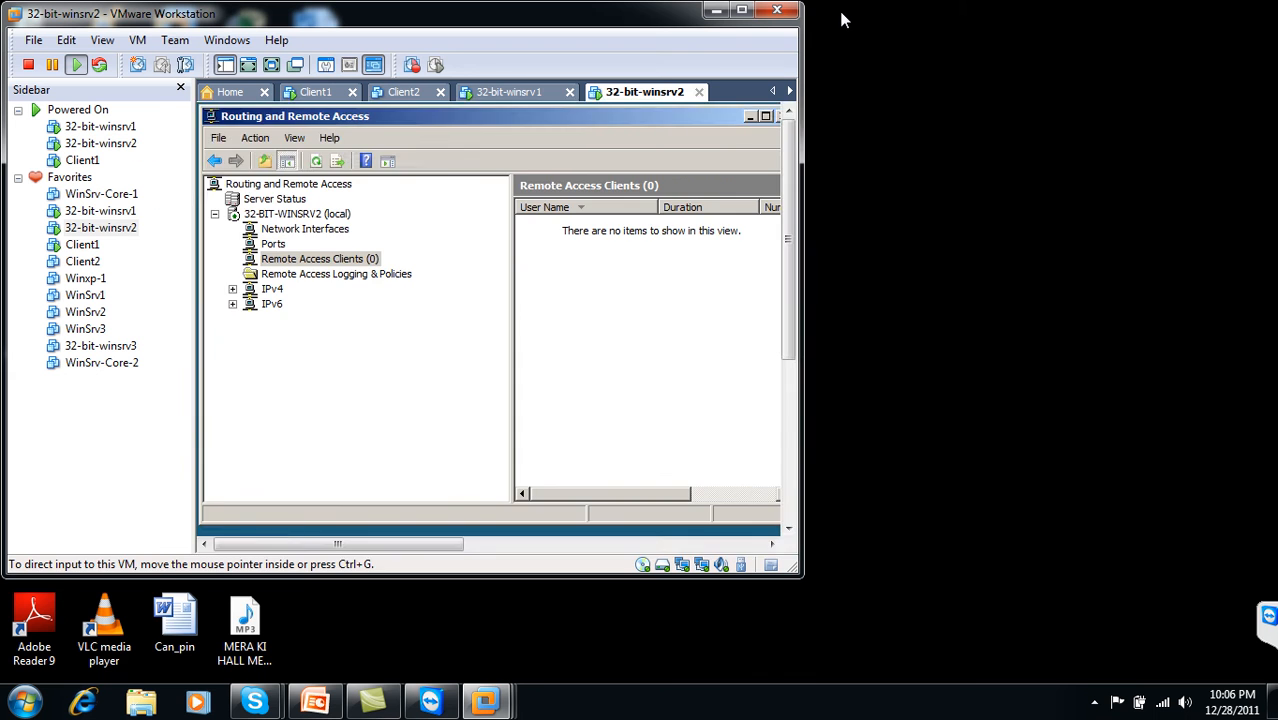
{"action": "left_click", "coordinate": [845, 14]}
{"action": "left_click", "coordinate": [739, 12]}
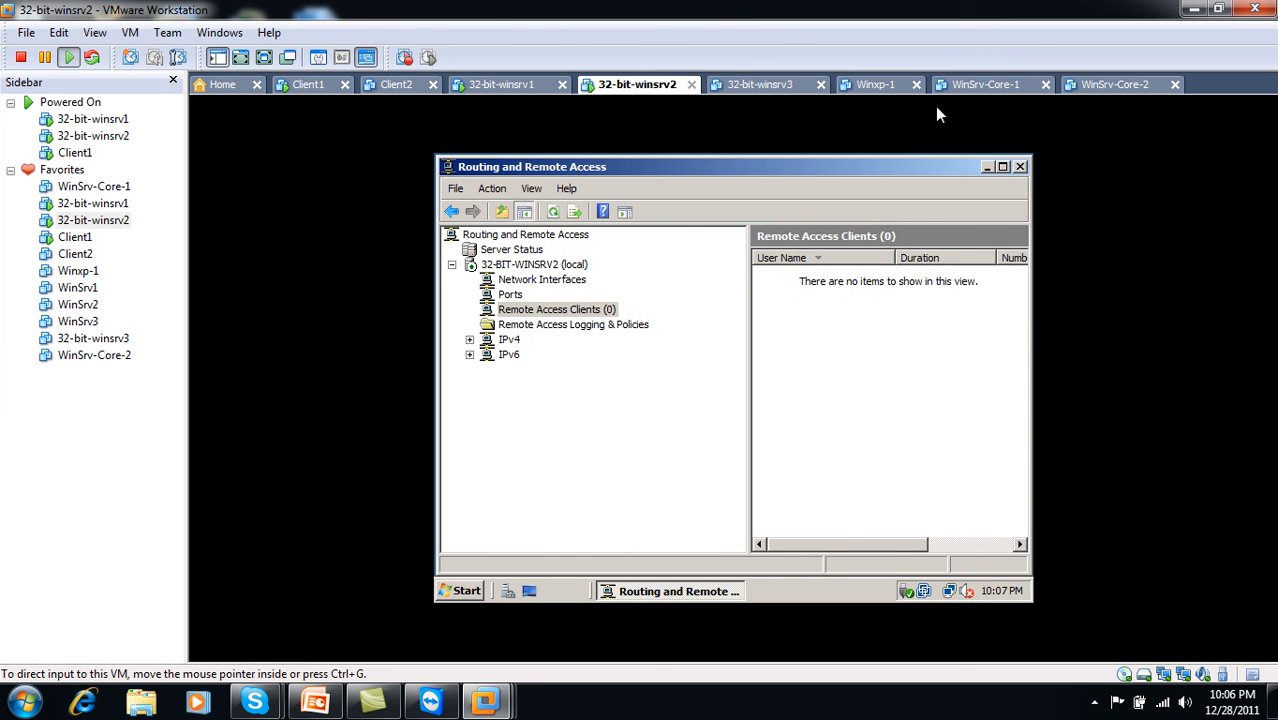
- Switch to Client1, review the lab setup diagram slide, then show Client1 full screen
{"action": "left_click", "coordinate": [330, 88]}
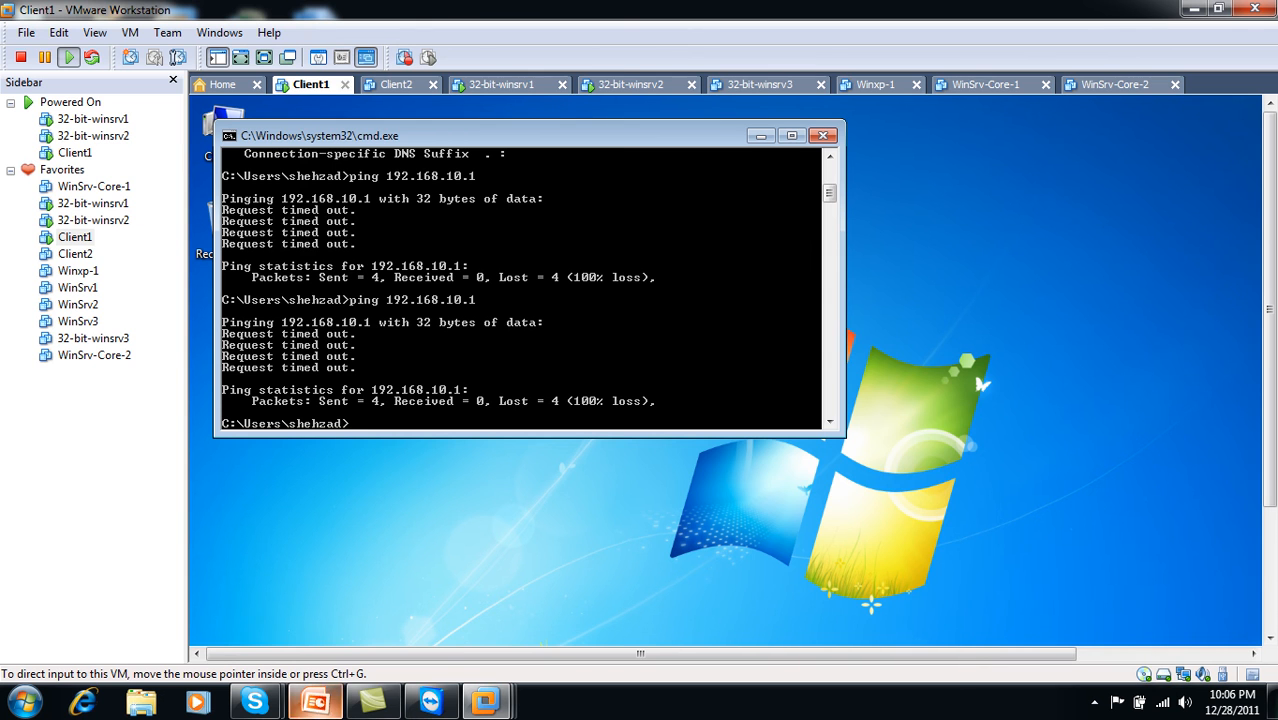
{"action": "left_click", "coordinate": [318, 702]}
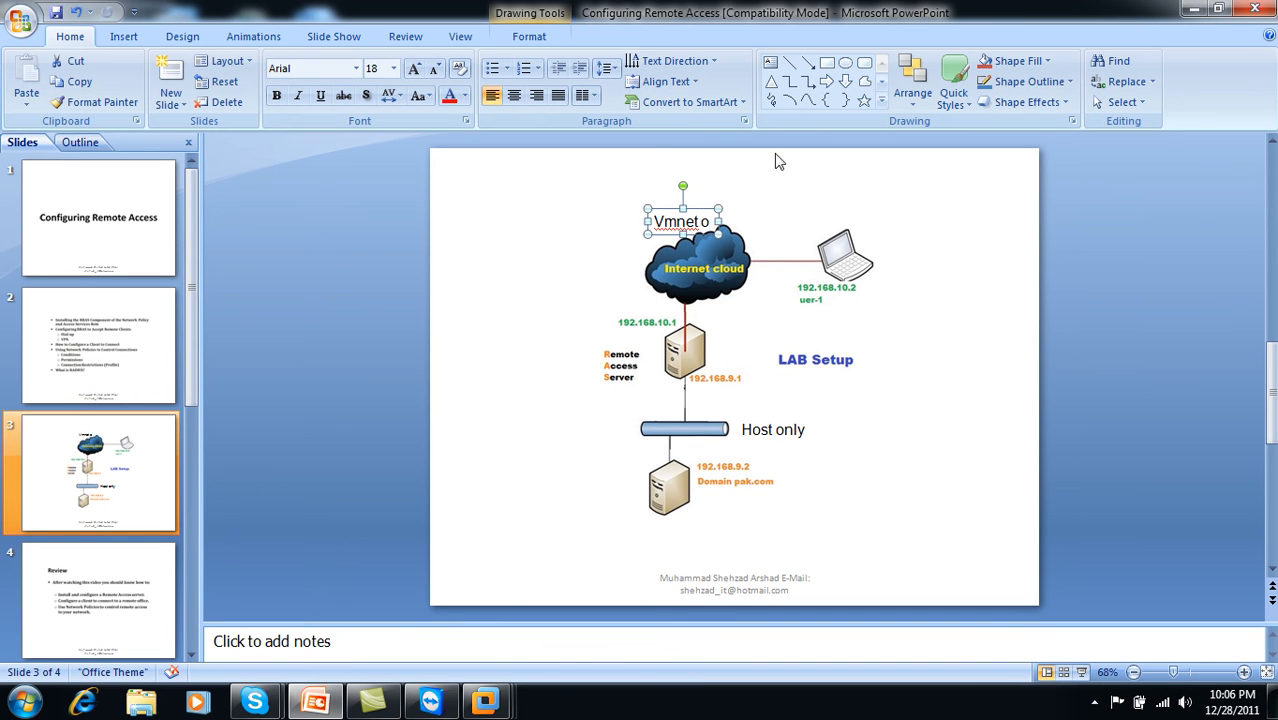
{"action": "left_click", "coordinate": [1205, 9]}
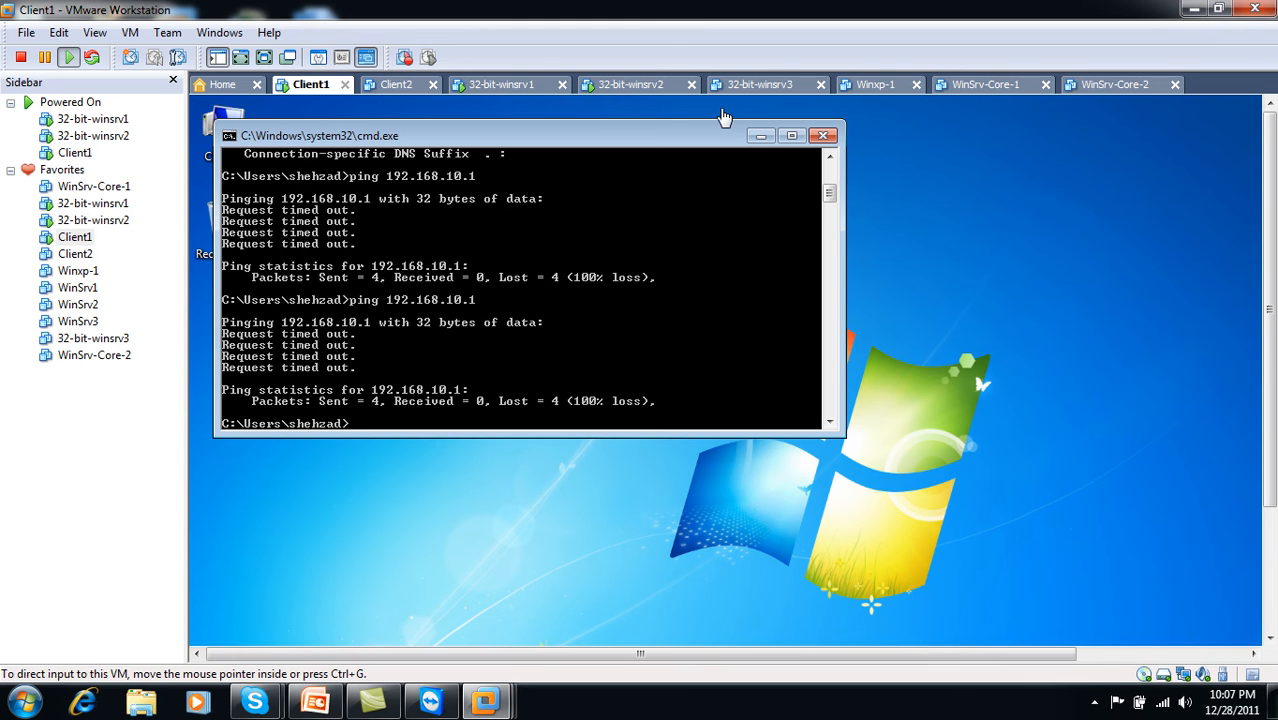
{"action": "left_click", "coordinate": [265, 58]}
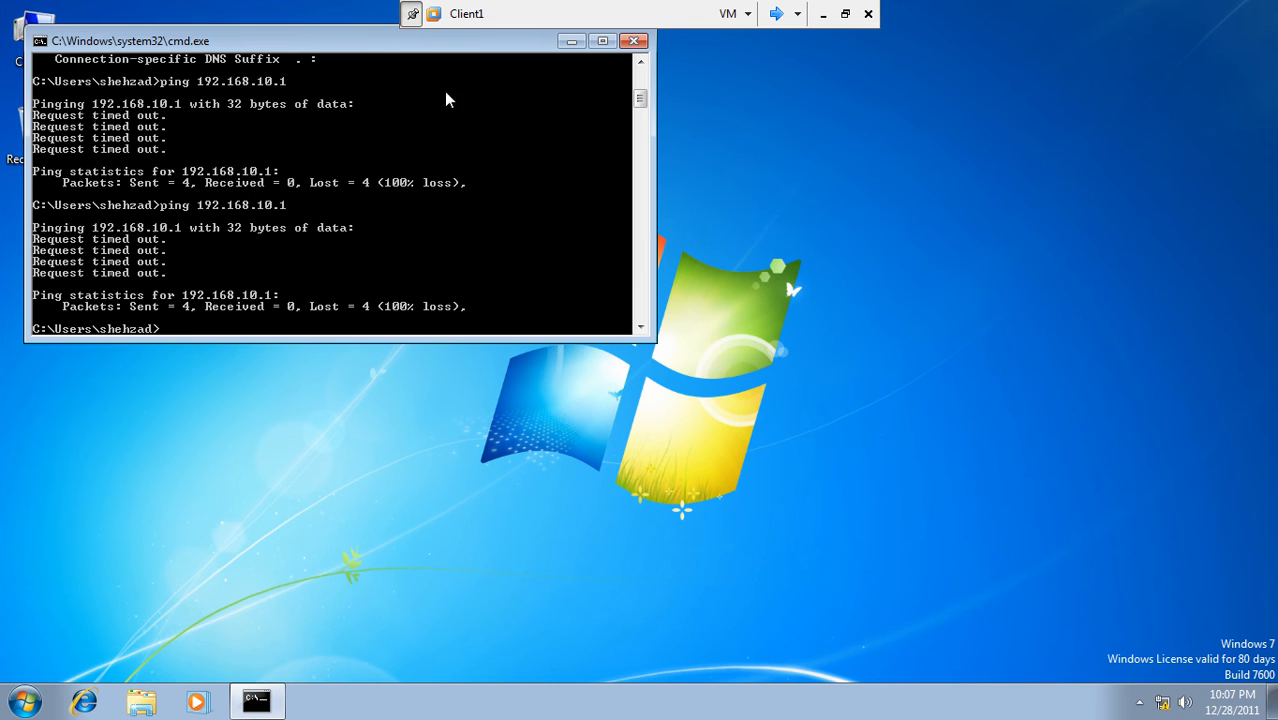
- Run ipconfig and ipconfig /all to confirm 192.168.10.2, mask 255.255.255.0, no gateway; close cmd
{"action": "left_click_drag", "start_coordinate": [385, 42], "coordinate": [617, 155]}
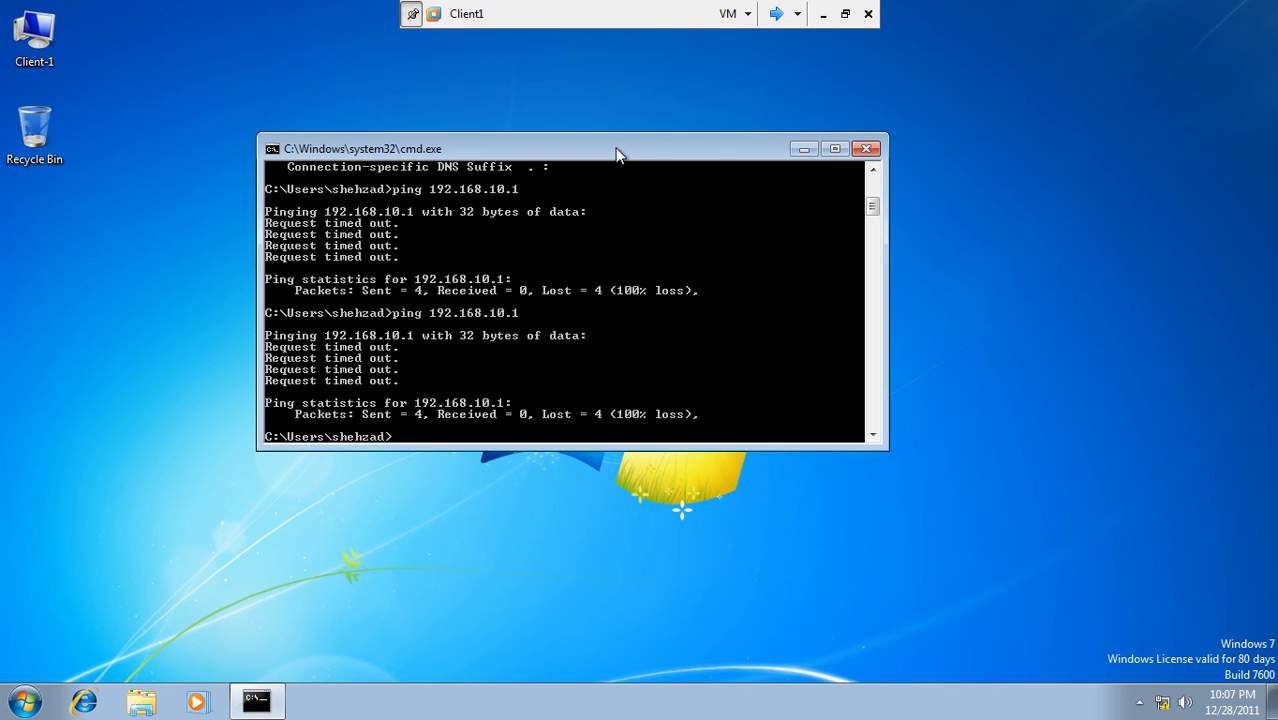
{"action": "type", "text": "ipconfig"}
{"action": "key", "text": "Return"}
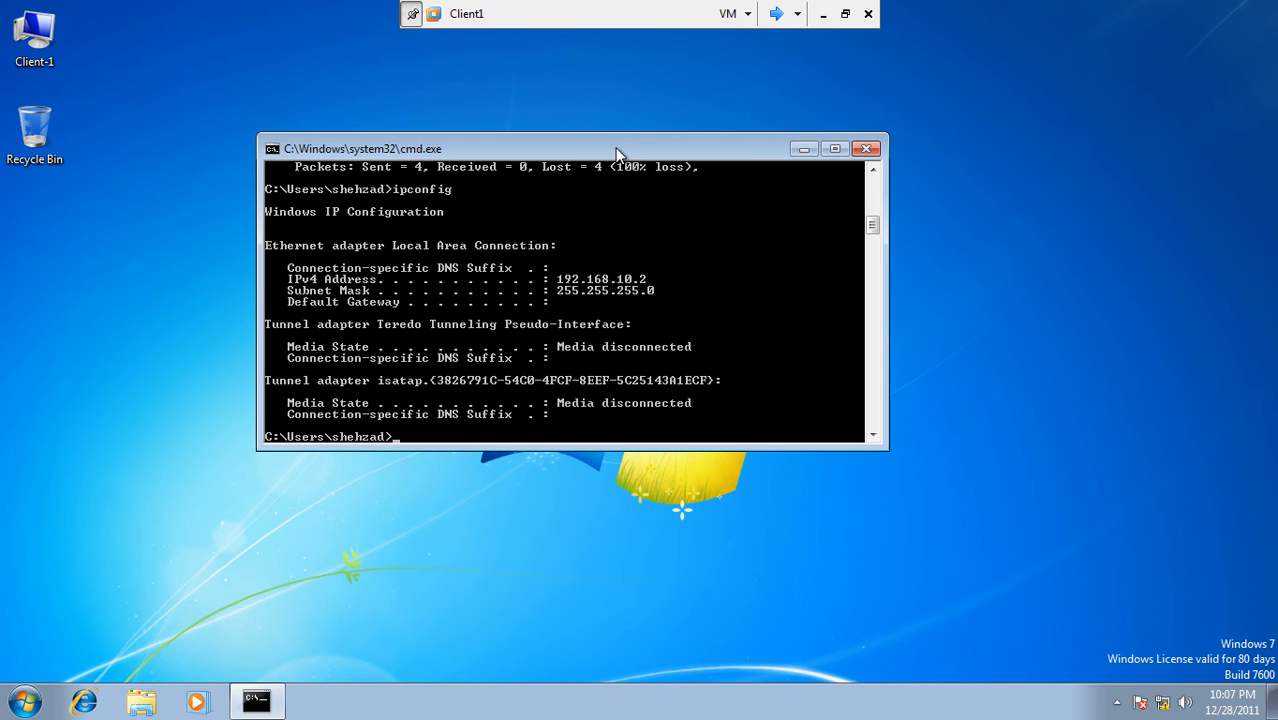
{"action": "type", "text": "ipconfig /all"}
{"action": "key", "text": "Return"}
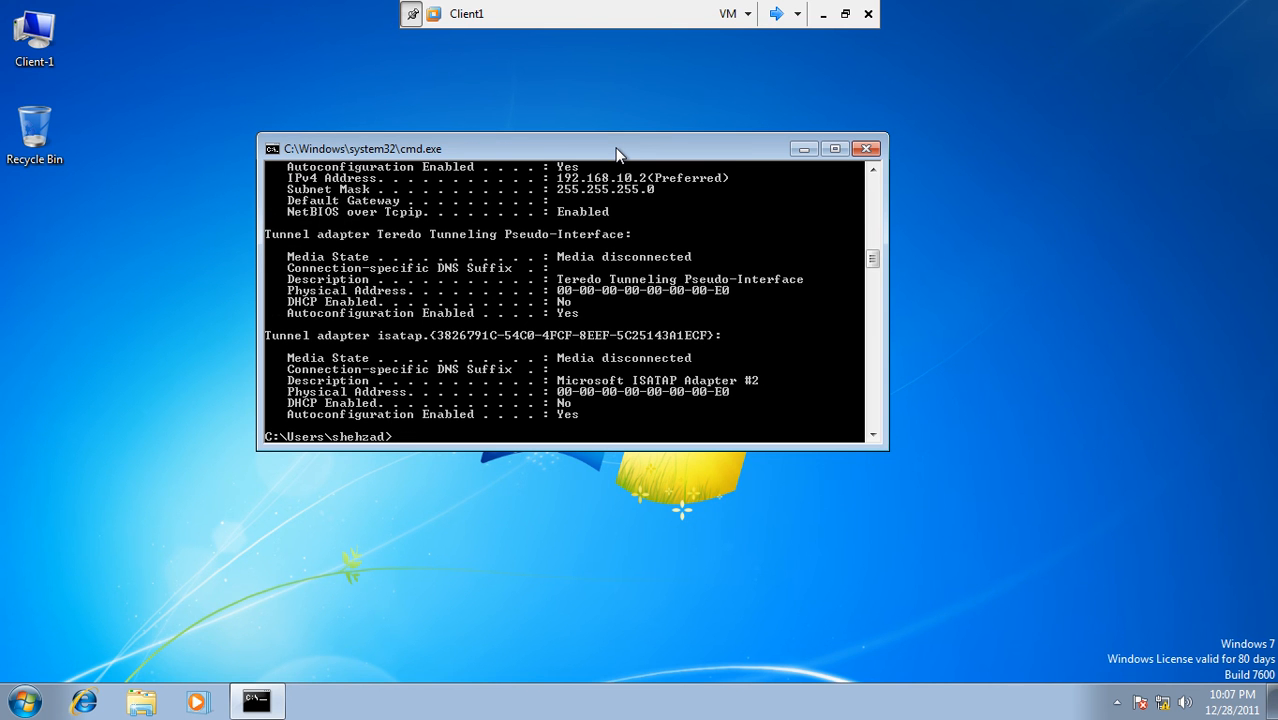
{"action": "mouse_move", "coordinate": [873, 254]}
{"action": "left_mouse_down"}
{"action": "mouse_move", "coordinate": [872, 232]}
{"action": "mouse_move", "coordinate": [874, 246]}
{"action": "left_mouse_up"}
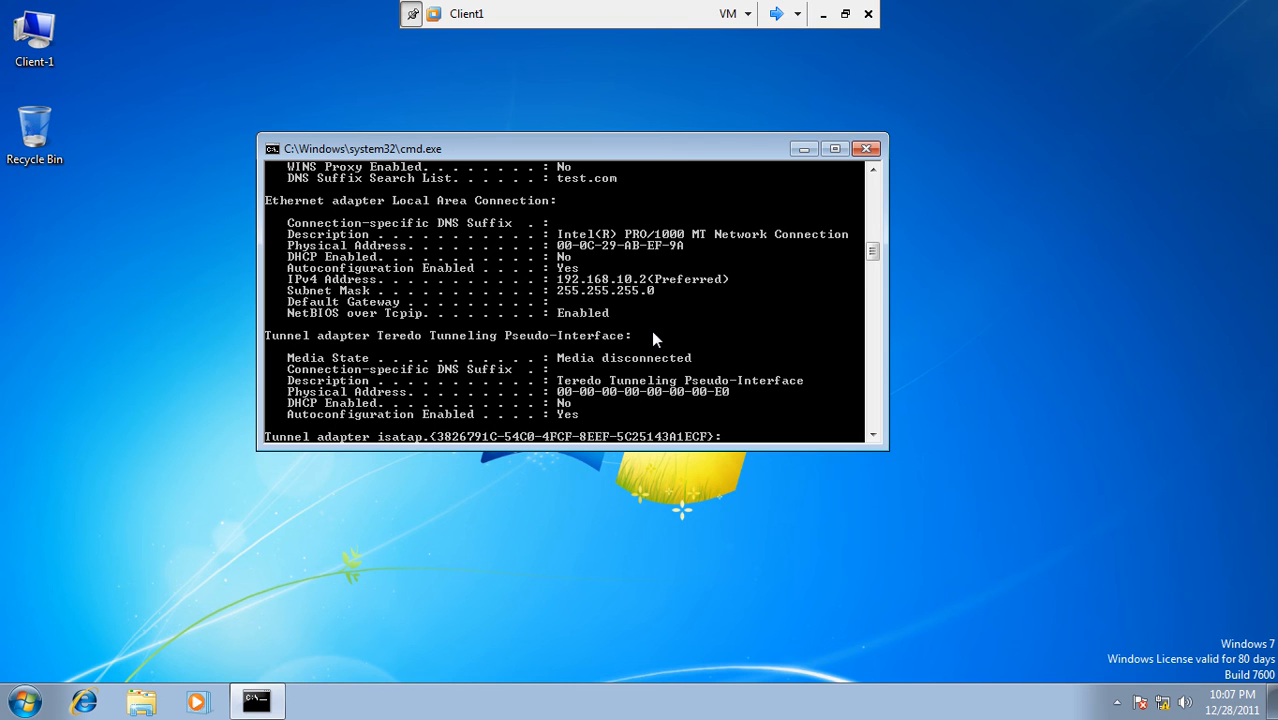
{"action": "key", "text": "Return"}
{"action": "key", "text": "Return"}
{"action": "key", "text": "Return"}
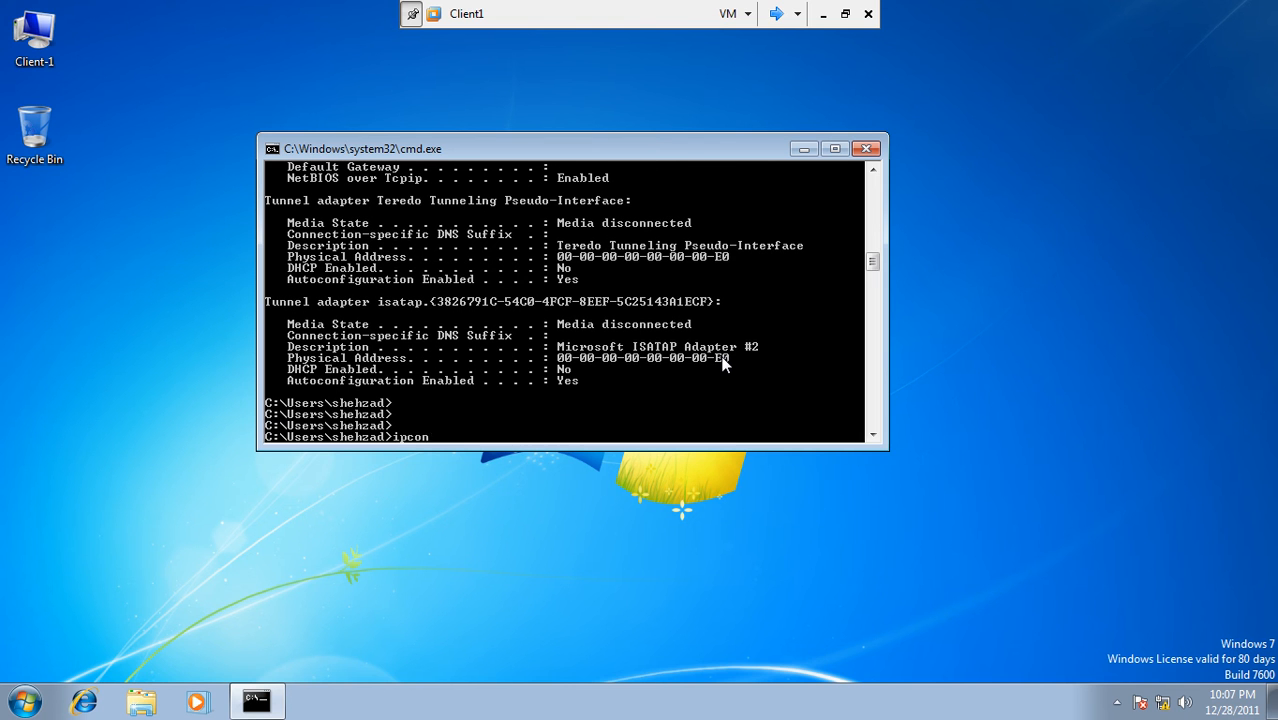
{"action": "key", "text": "Return"}
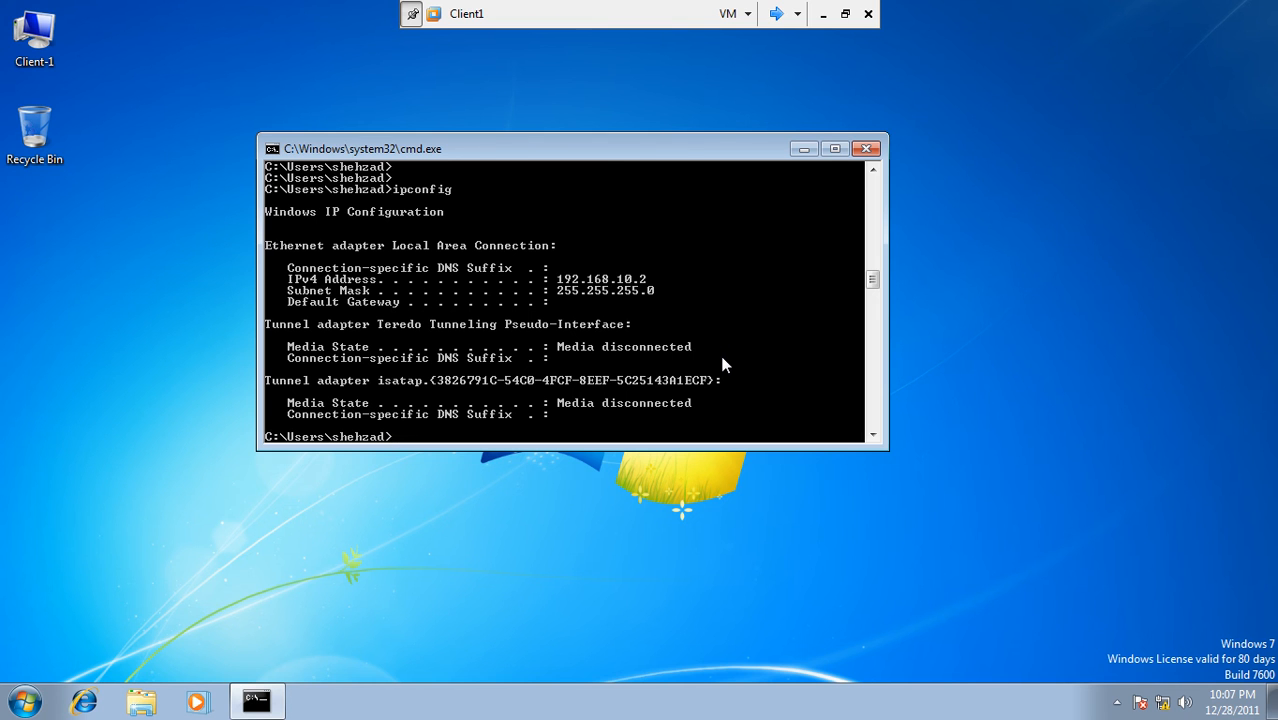
{"action": "left_click", "coordinate": [866, 150]}
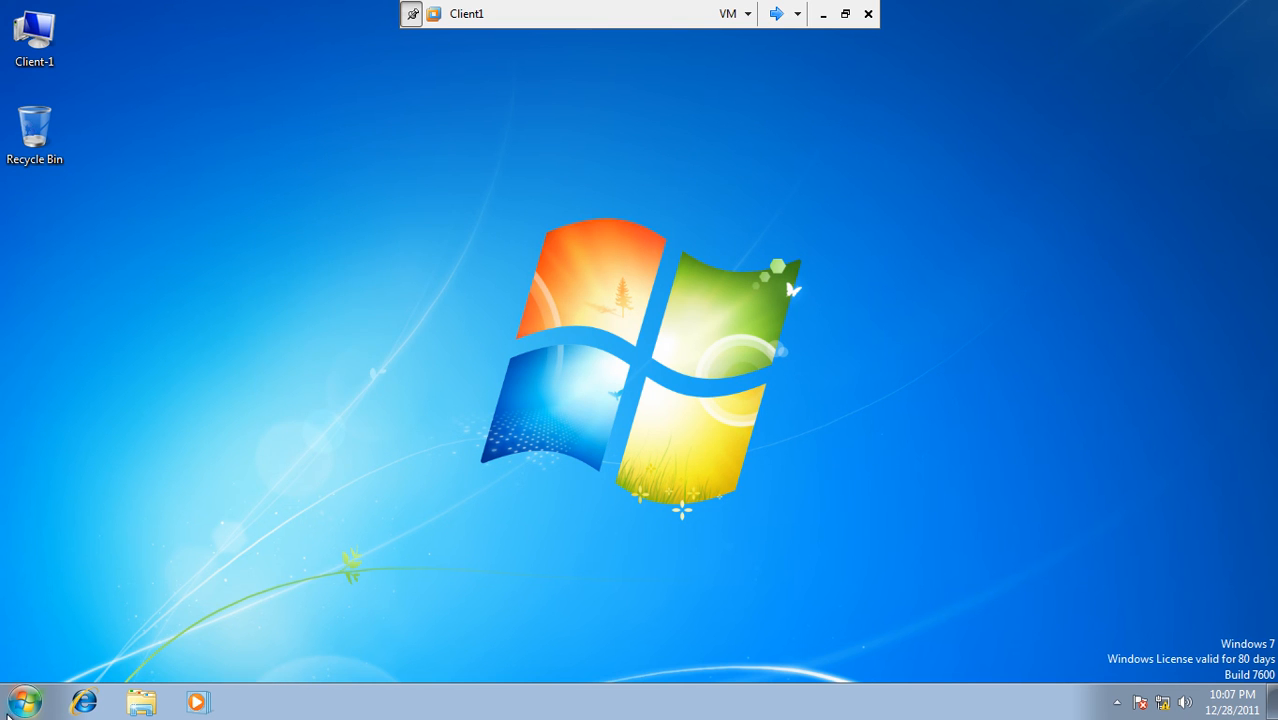
- Switch user on Client1 to the logon screen, then sign back into the existing account
{"action": "left_click", "coordinate": [24, 702]}
{"action": "left_click", "coordinate": [326, 653]}
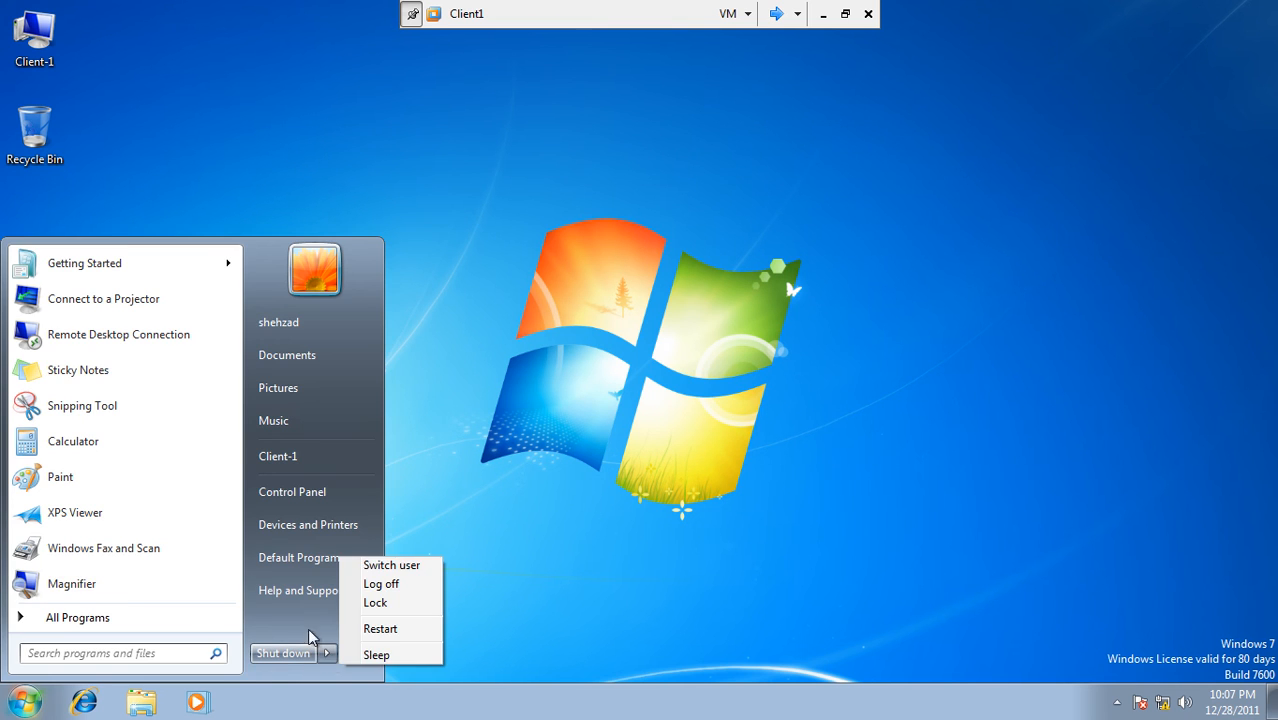
{"action": "left_click", "coordinate": [389, 568]}
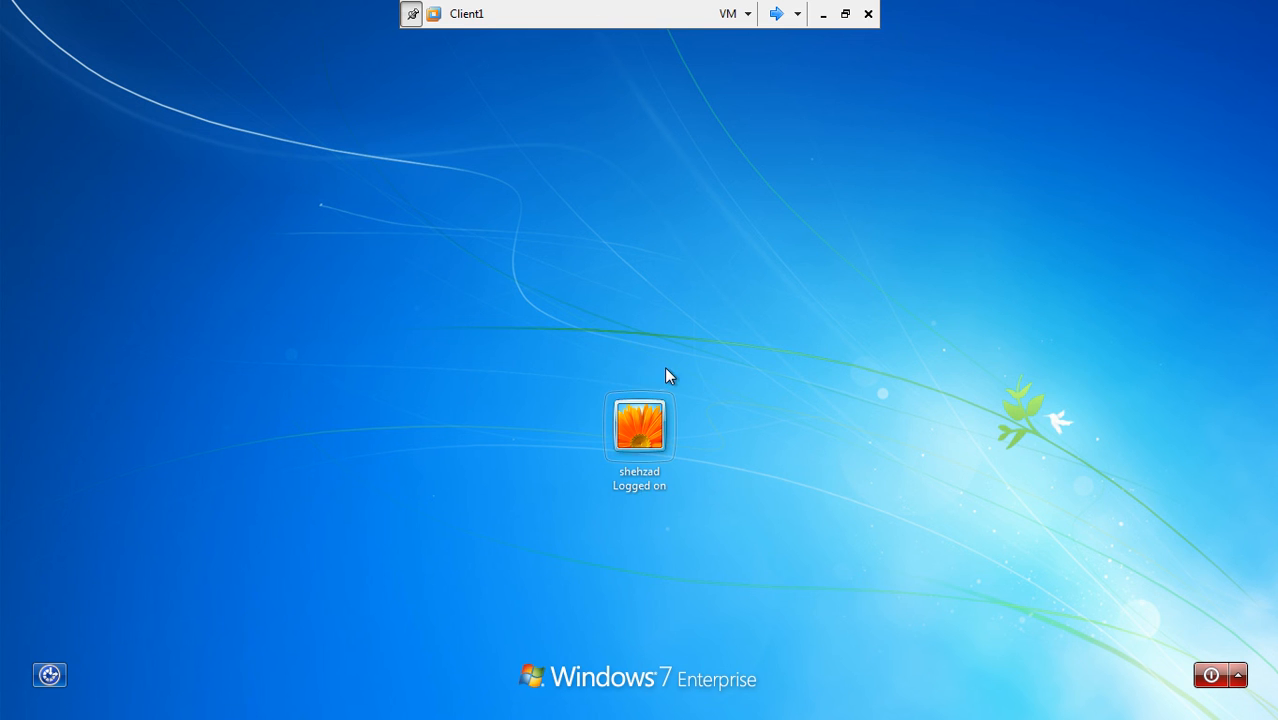
{"action": "left_click", "coordinate": [641, 428]}
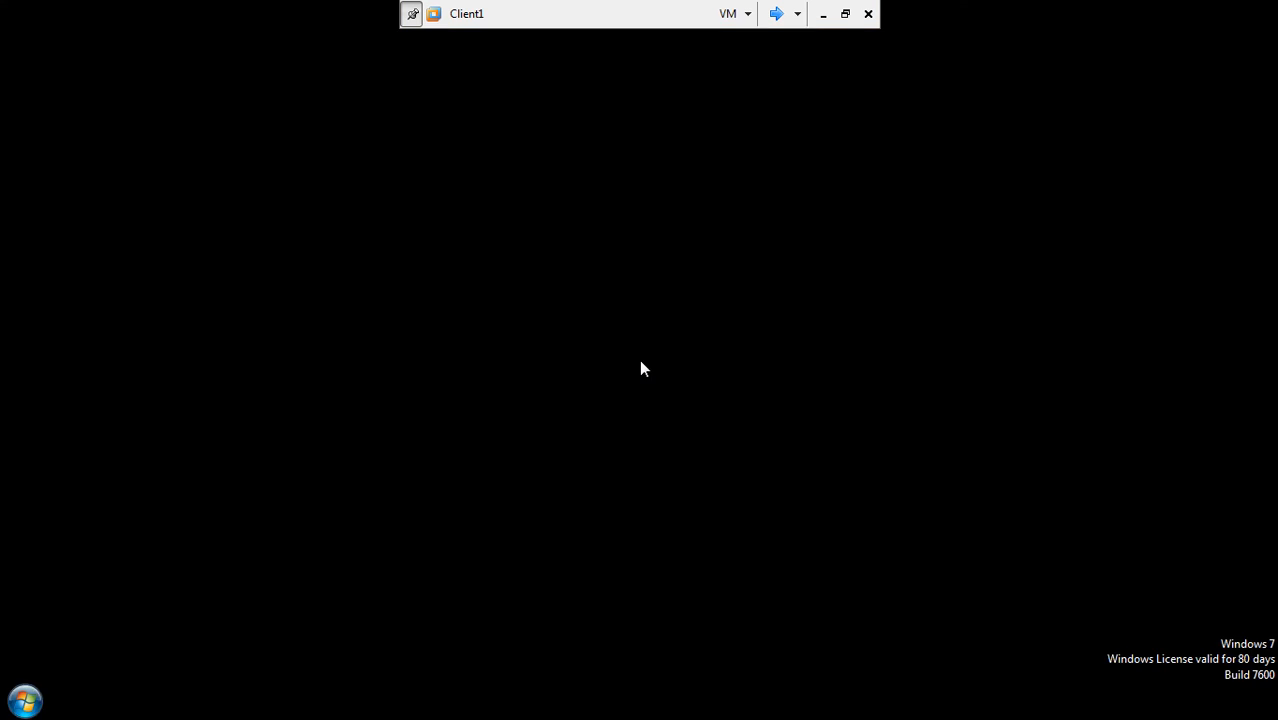
- Open Control Panel and launch Computer Management for the Client-1 computer
{"action": "left_click", "coordinate": [28, 698]}
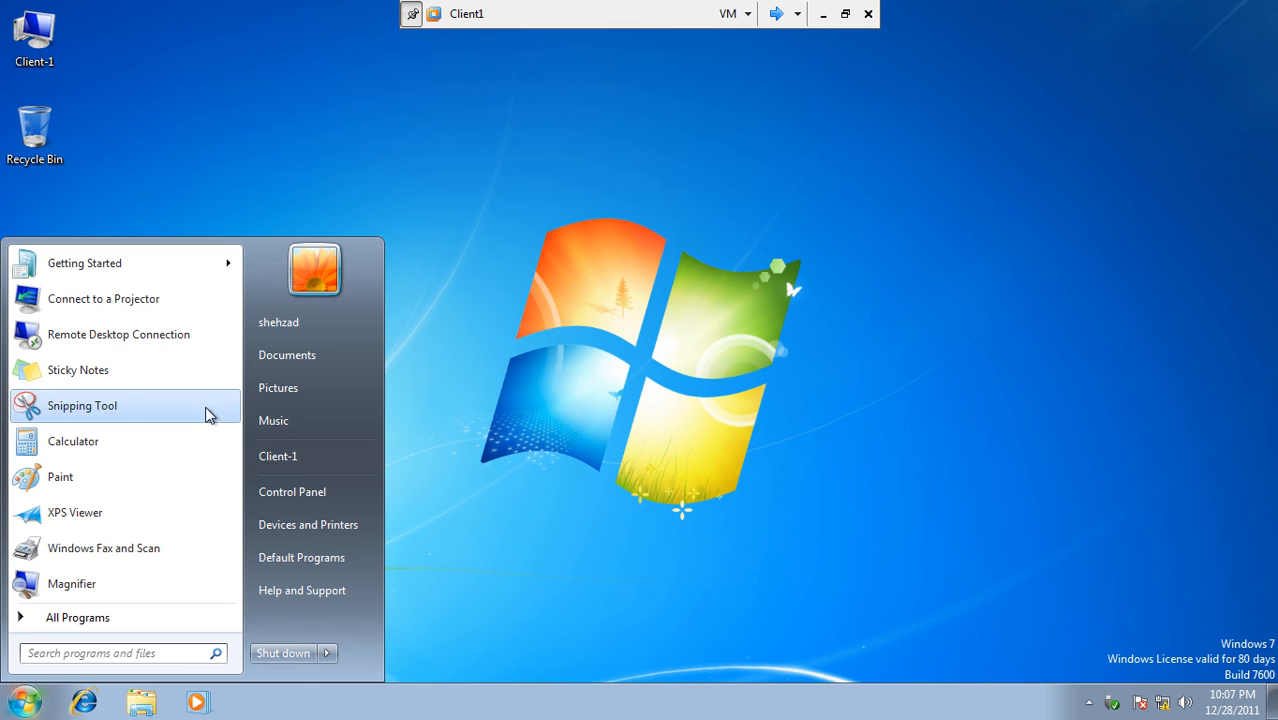
{"action": "left_click", "coordinate": [289, 493]}
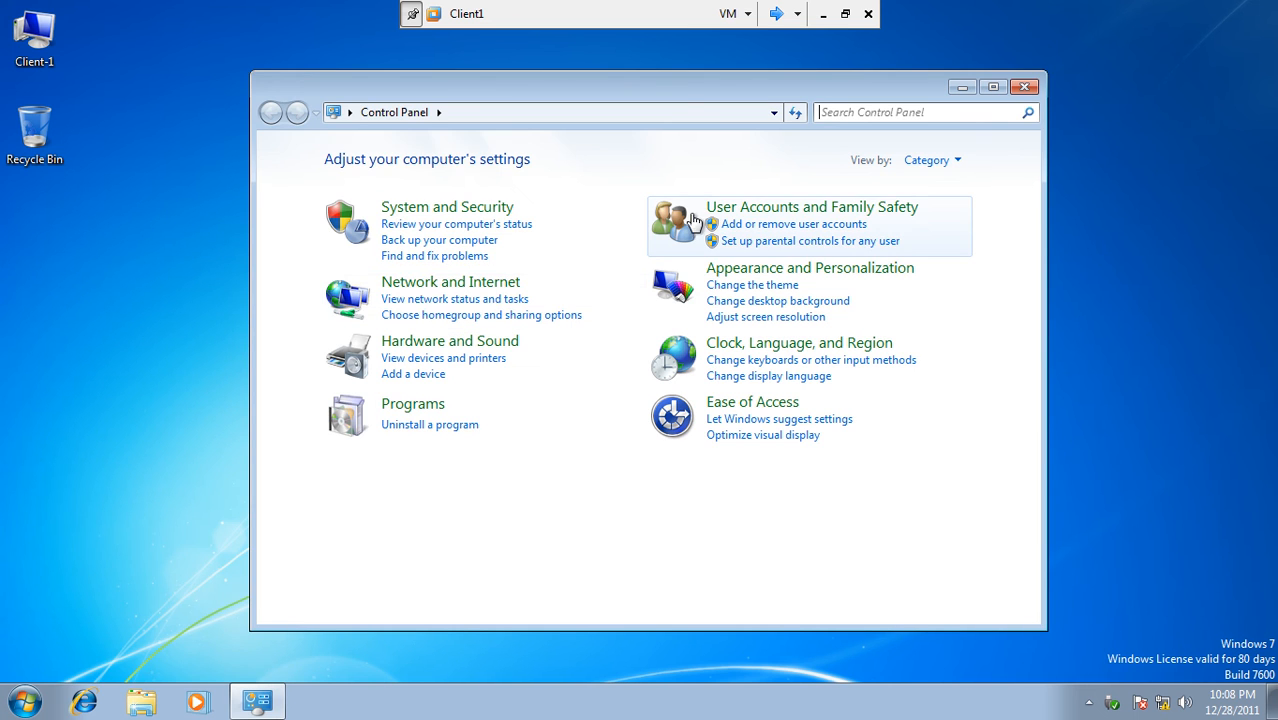
{"action": "left_click", "coordinate": [718, 208]}
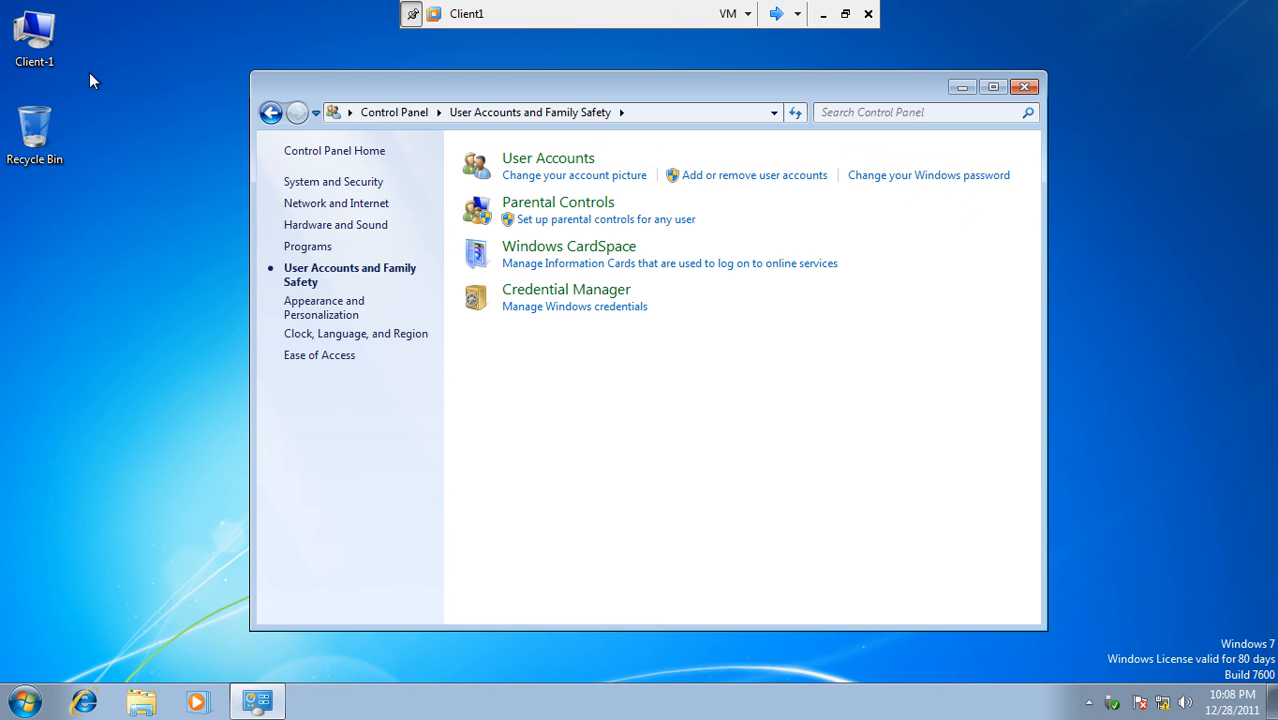
{"action": "left_click", "coordinate": [30, 64]}
{"action": "right_click", "coordinate": [29, 60]}
{"action": "left_click", "coordinate": [60, 88]}
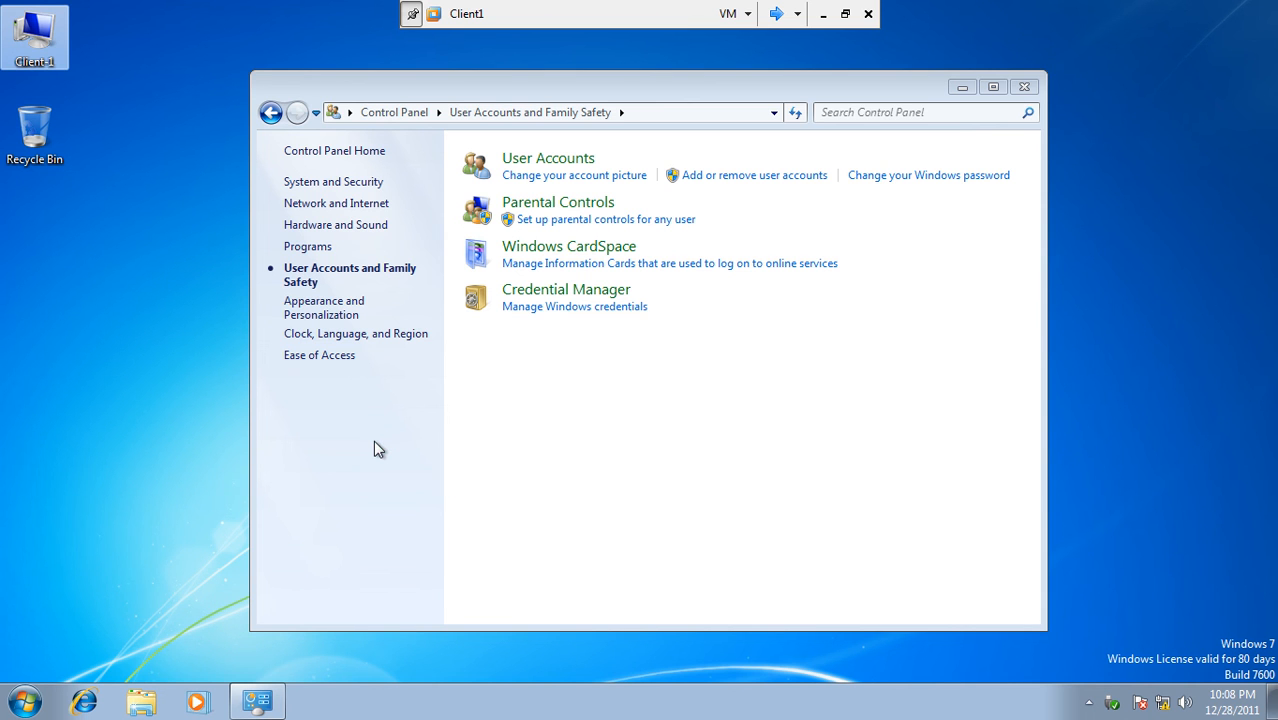
- Start a Windows Defender update and turn off spyware protection messages in Action Center
{"action": "left_click", "coordinate": [1140, 703]}
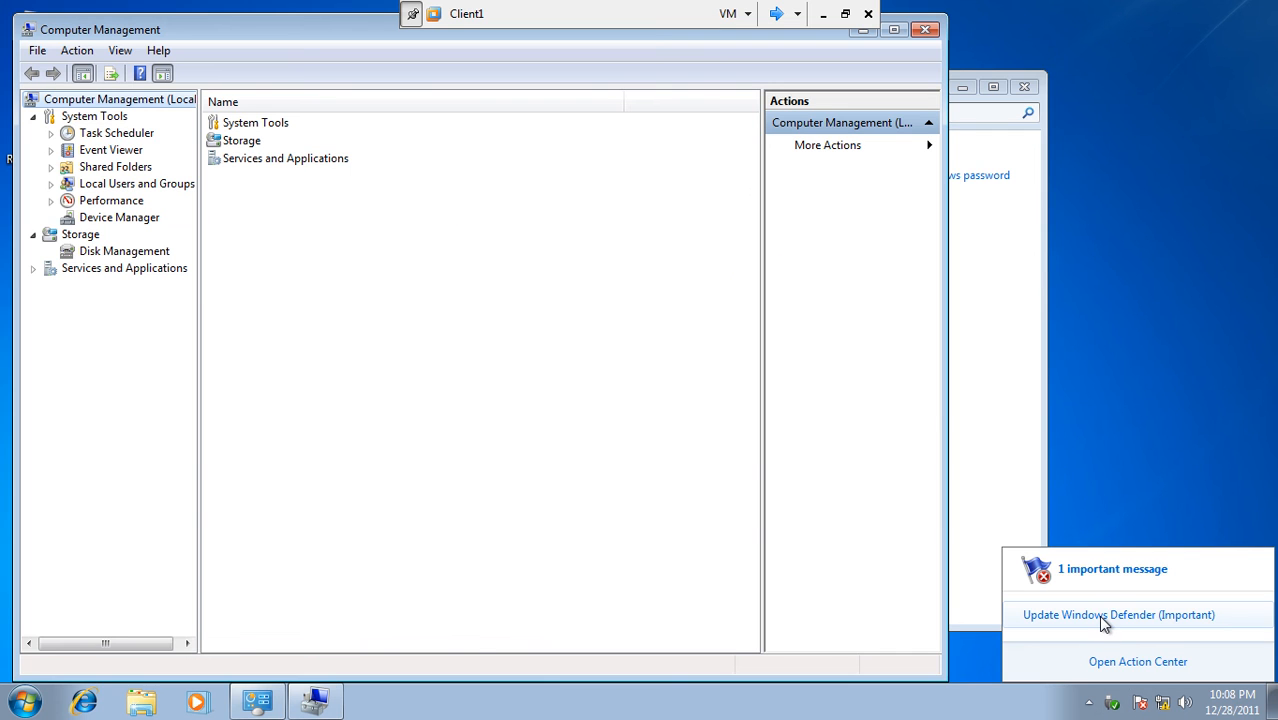
{"action": "left_click", "coordinate": [1104, 618]}
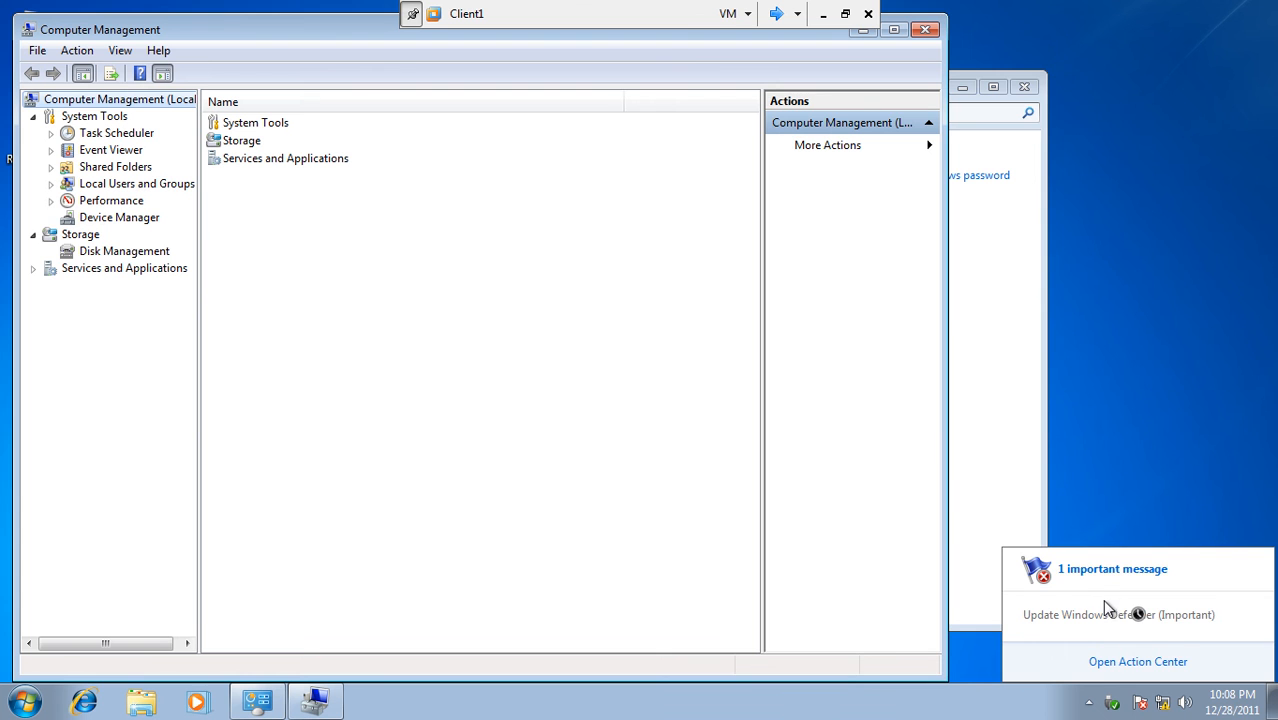
{"action": "left_click", "coordinate": [1125, 662]}
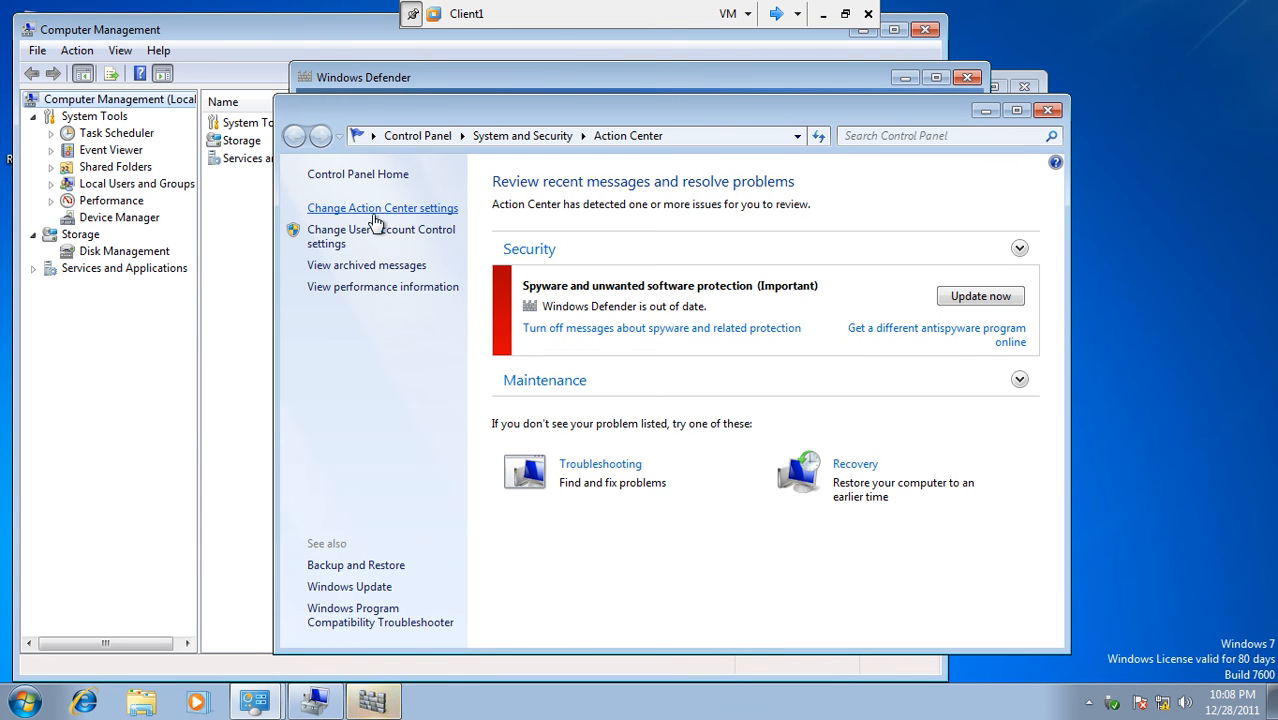
{"action": "left_click", "coordinate": [566, 328]}
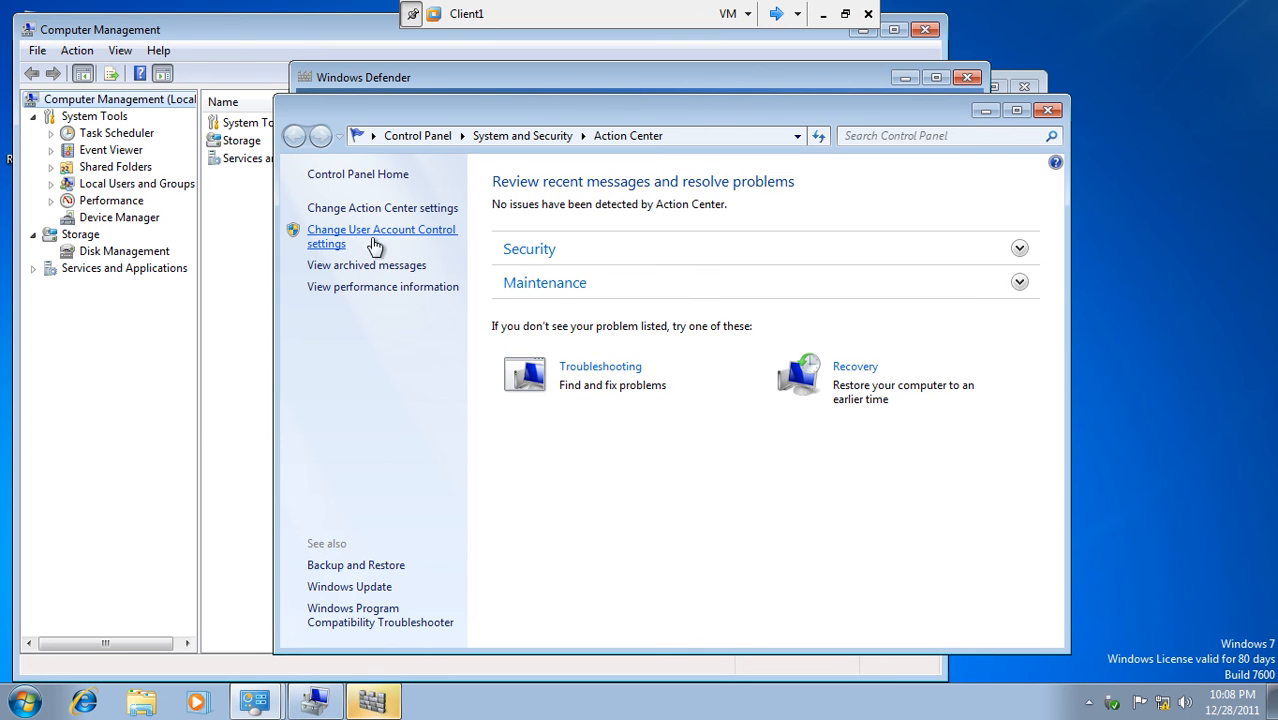
- Verify Windows Firewall is off for both networks, then expand Local Users and Groups
{"action": "left_click", "coordinate": [512, 137]}
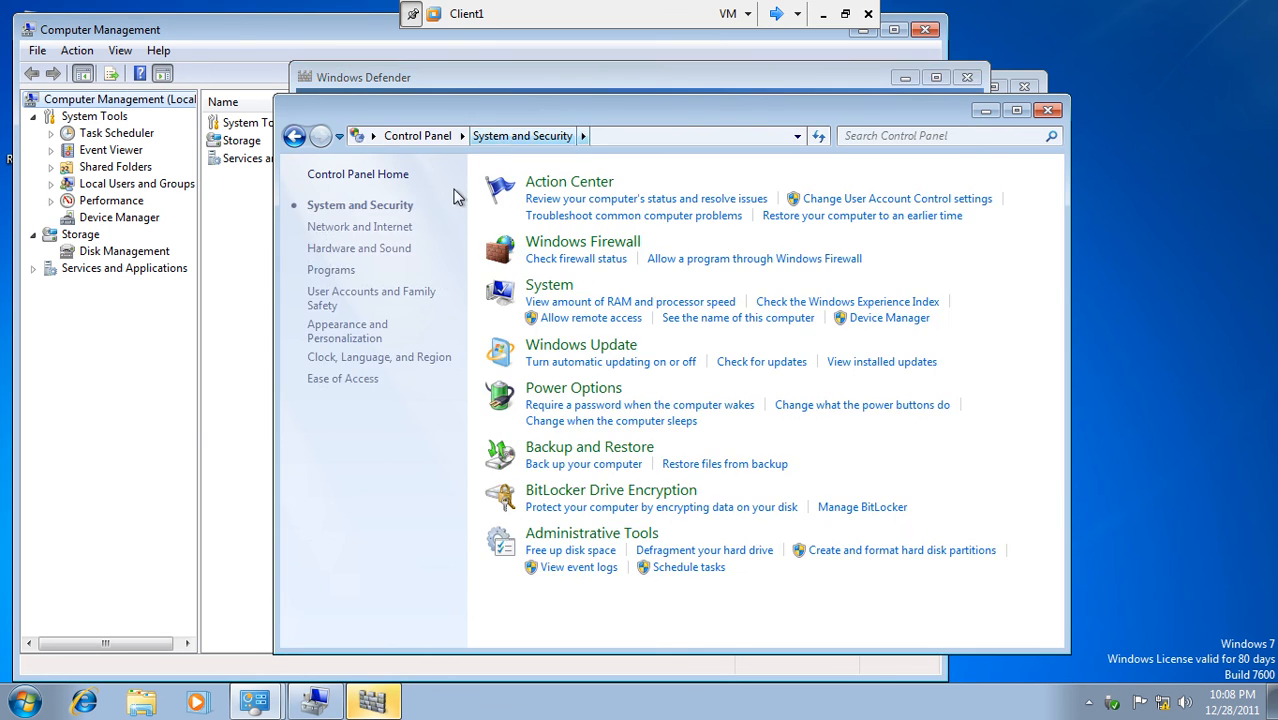
{"action": "left_click", "coordinate": [535, 243]}
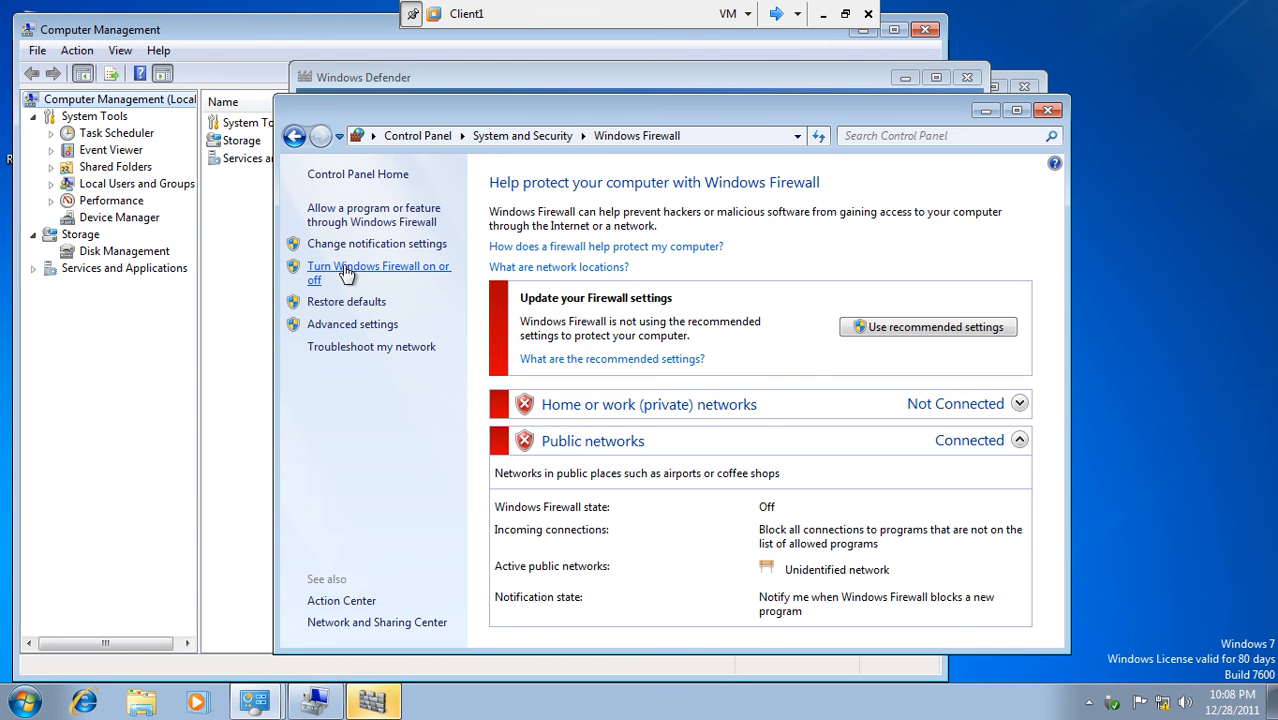
{"action": "left_click", "coordinate": [365, 271]}
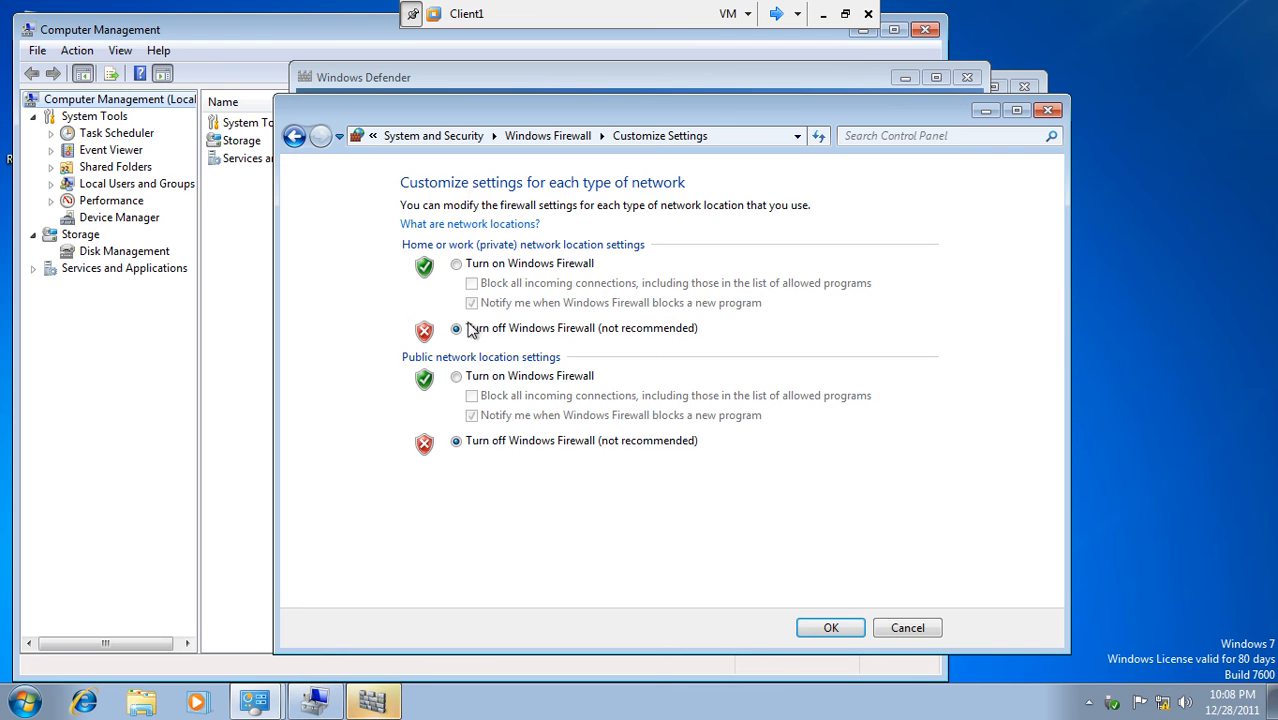
{"action": "left_click", "coordinate": [893, 626]}
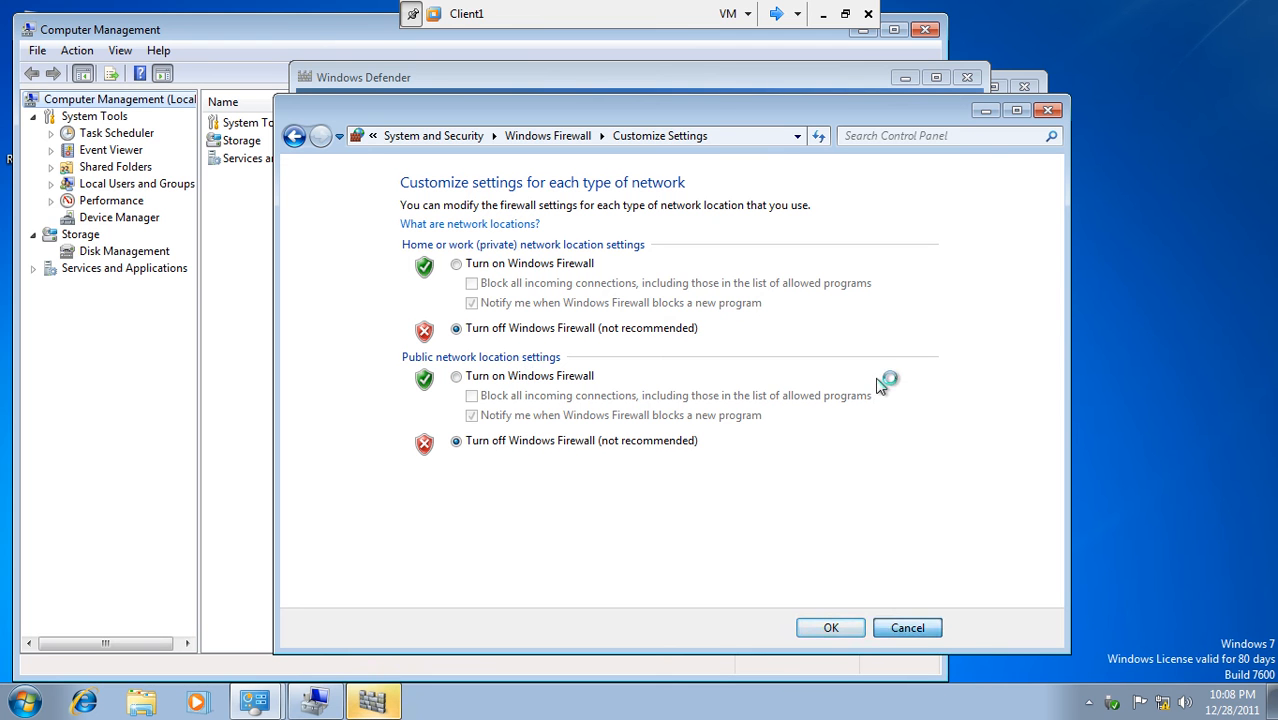
{"action": "left_click", "coordinate": [1043, 110]}
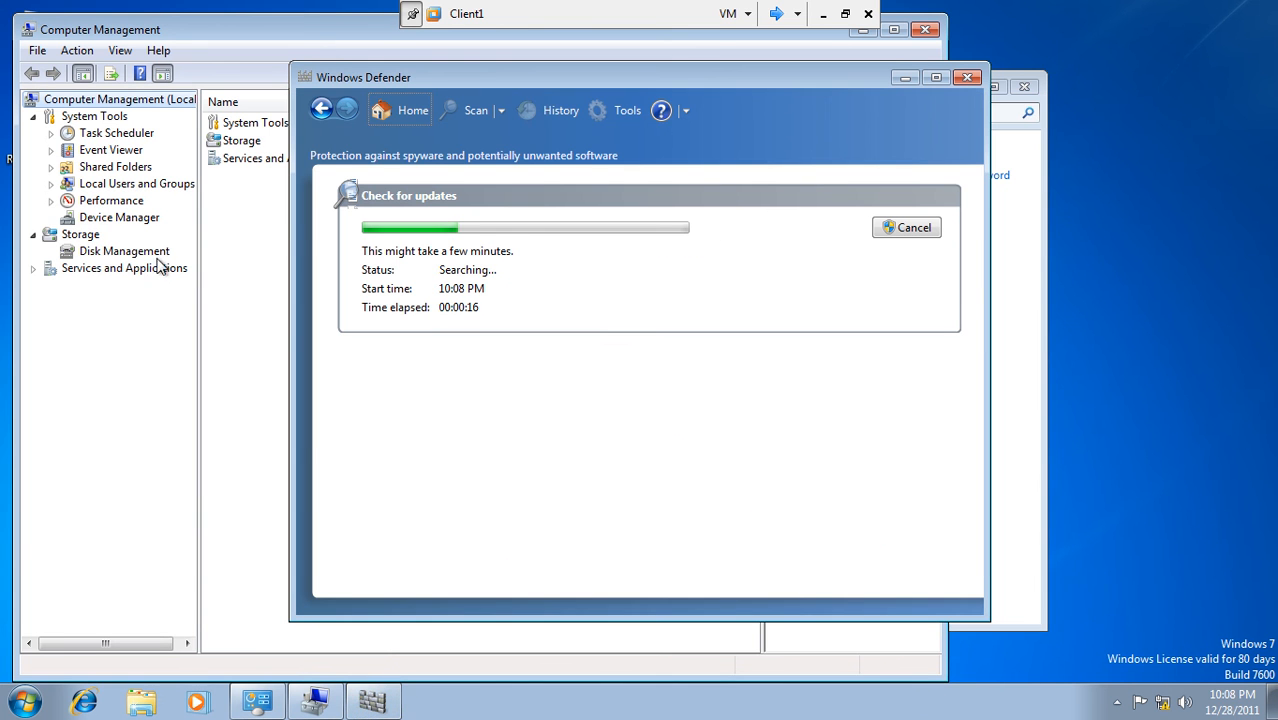
{"action": "left_click", "coordinate": [51, 184]}
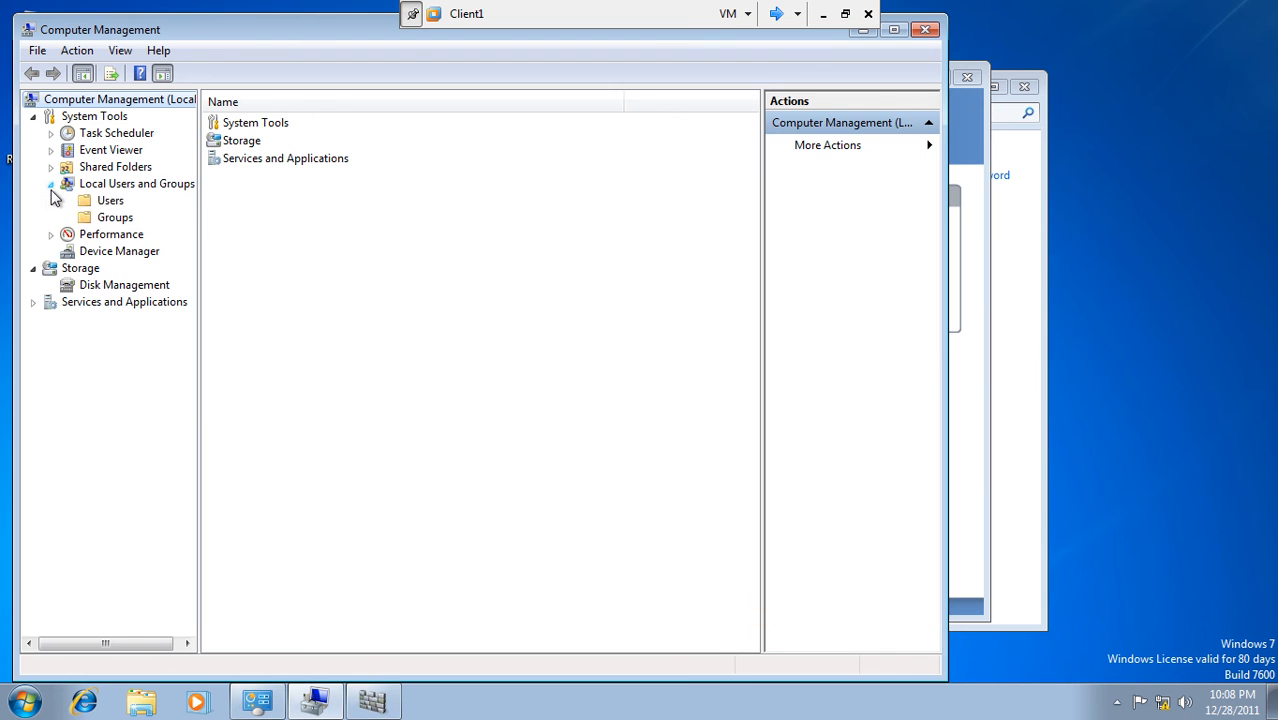
- Clear 'Account is disabled' for the built-in Administrator, apply, and close Computer Management
{"action": "left_click", "coordinate": [86, 205]}
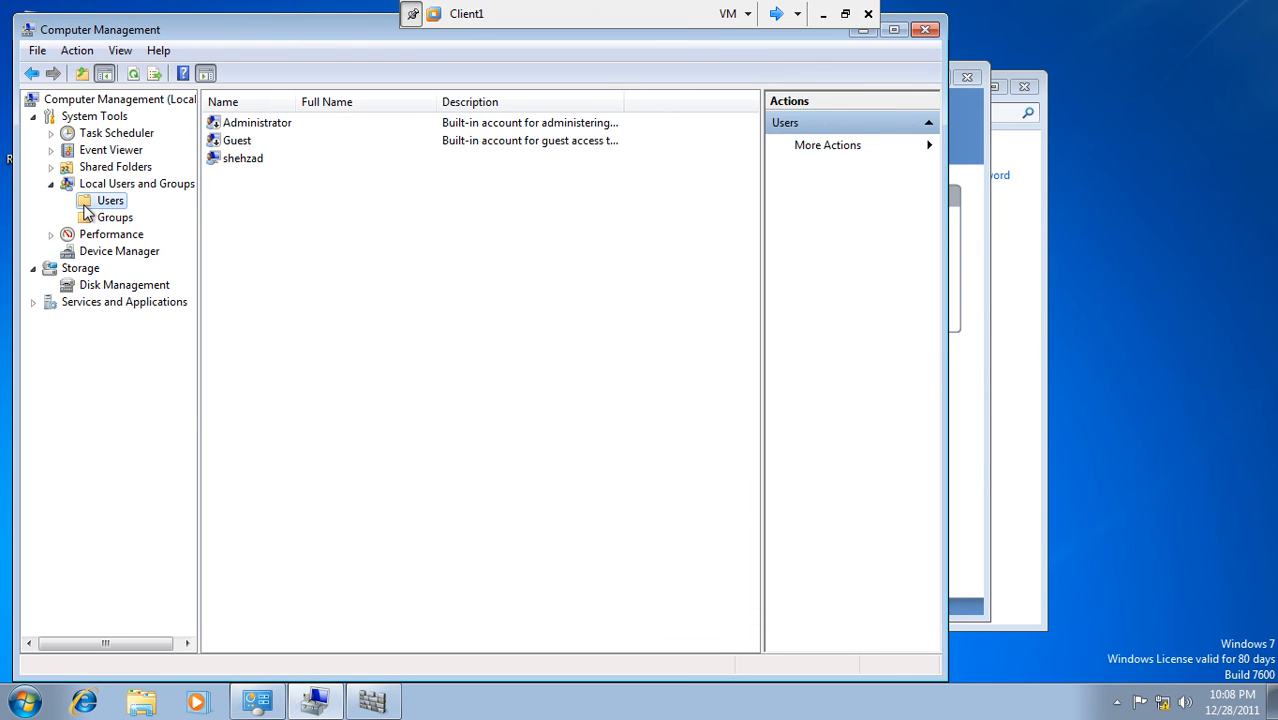
{"action": "right_click", "coordinate": [228, 128]}
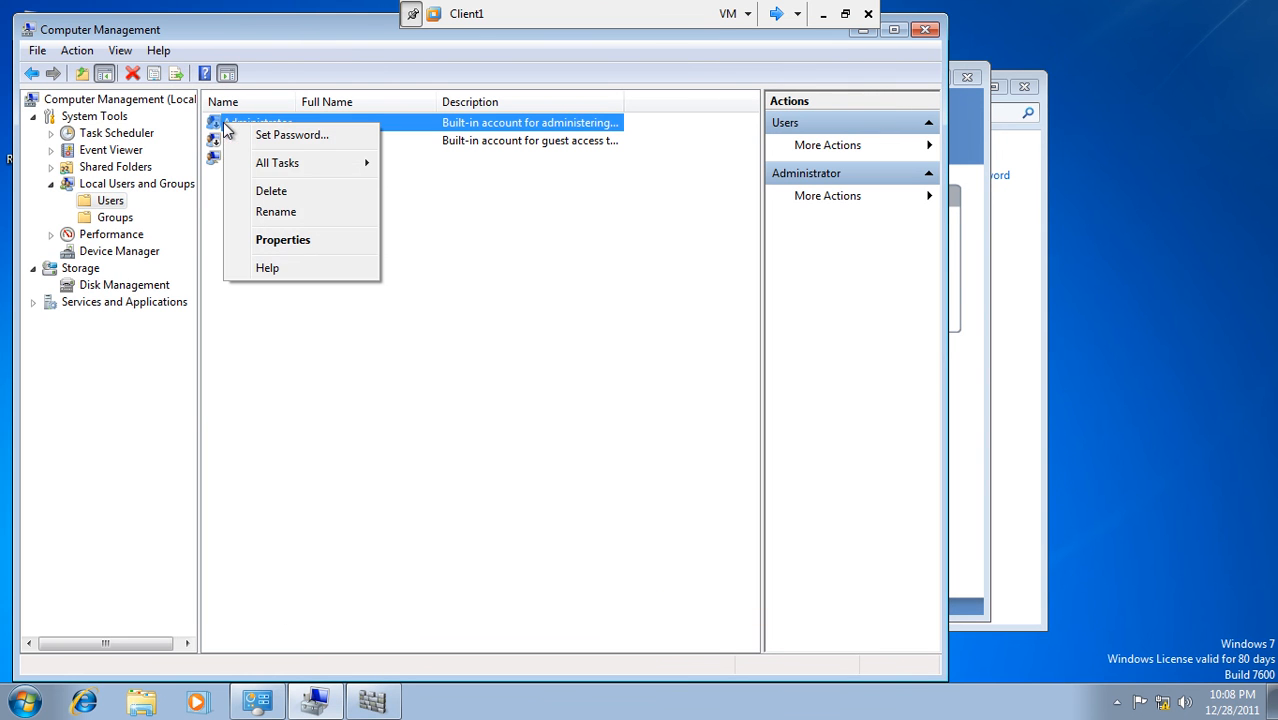
{"action": "left_click", "coordinate": [280, 241]}
{"action": "left_click", "coordinate": [355, 392]}
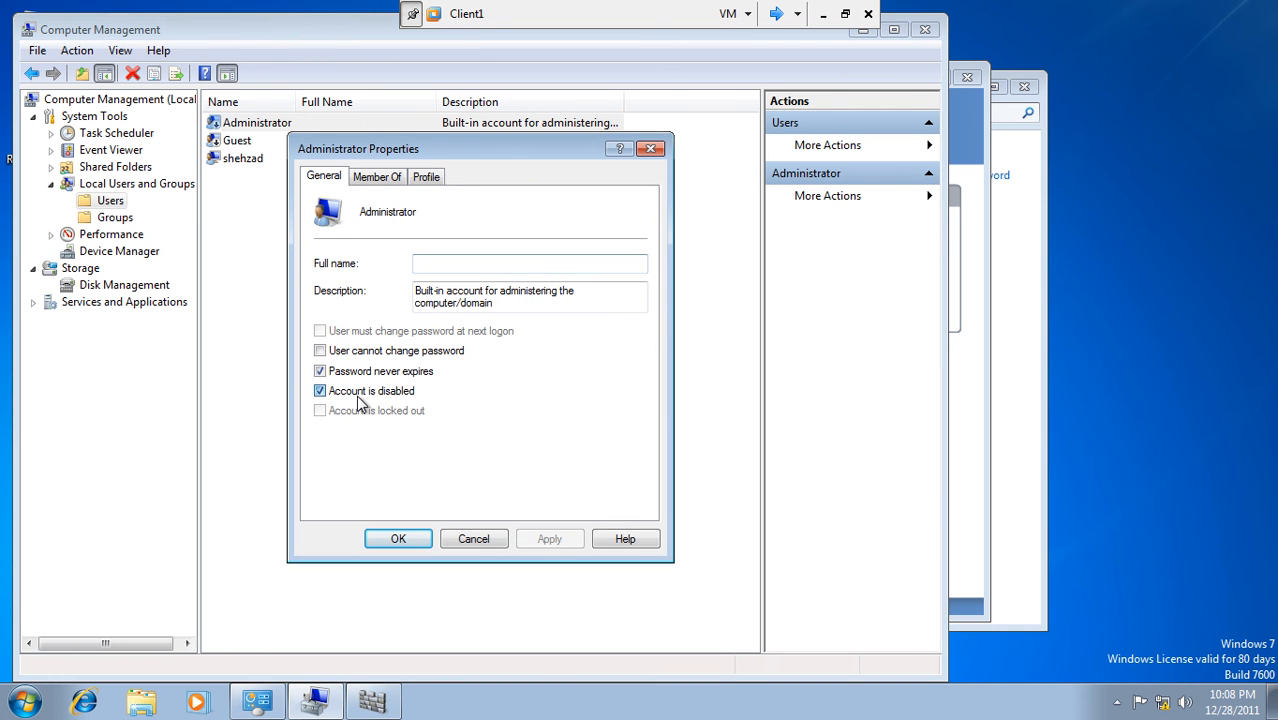
{"action": "left_click", "coordinate": [533, 540]}
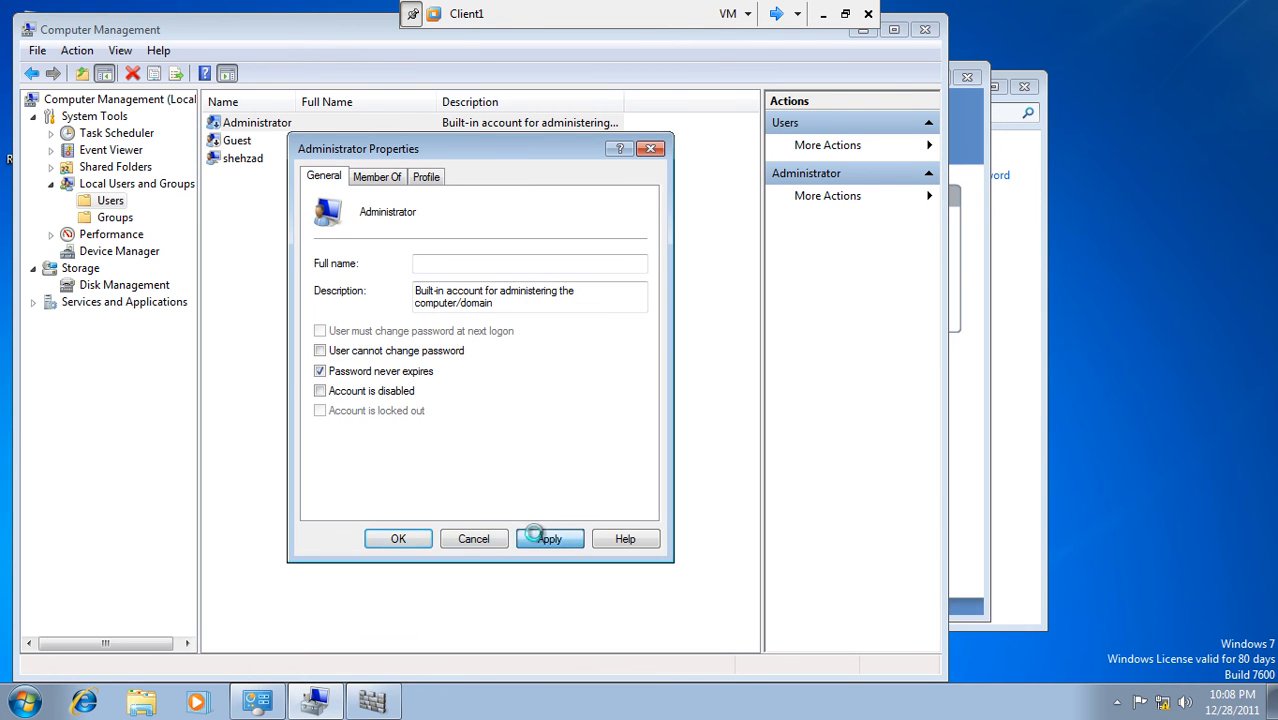
{"action": "right_click", "coordinate": [242, 165]}
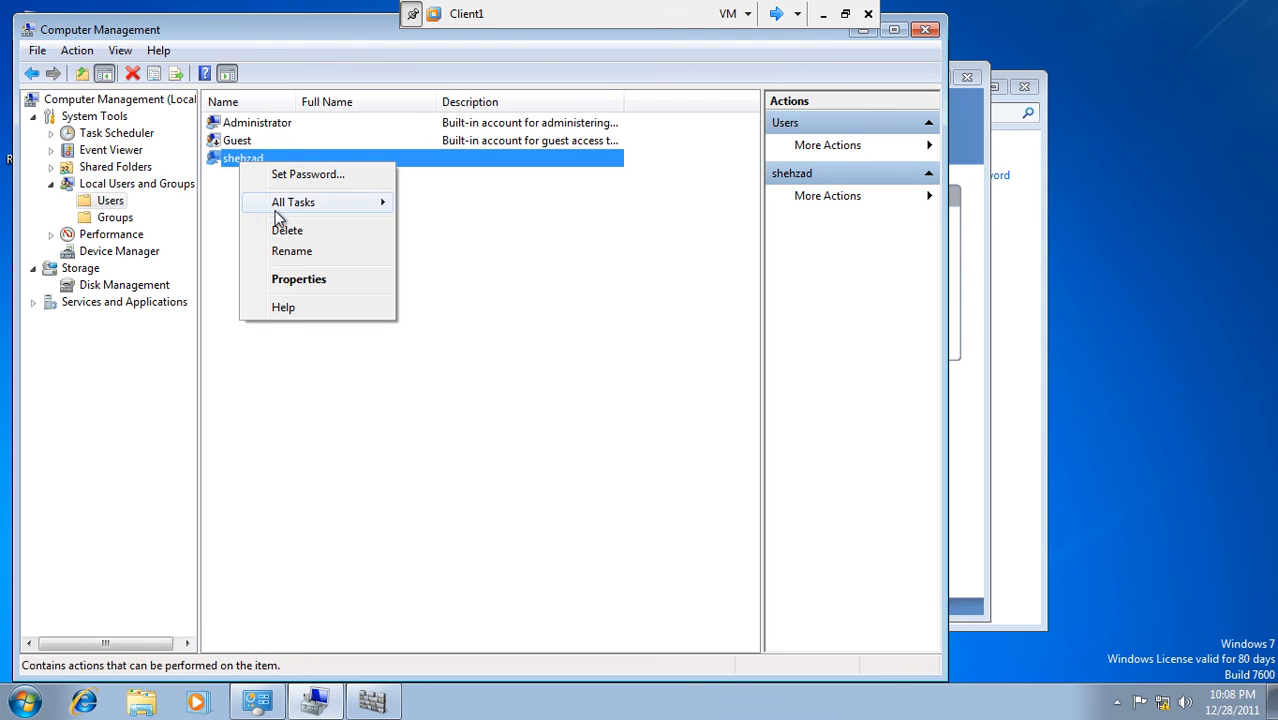
{"action": "left_click", "coordinate": [925, 29]}
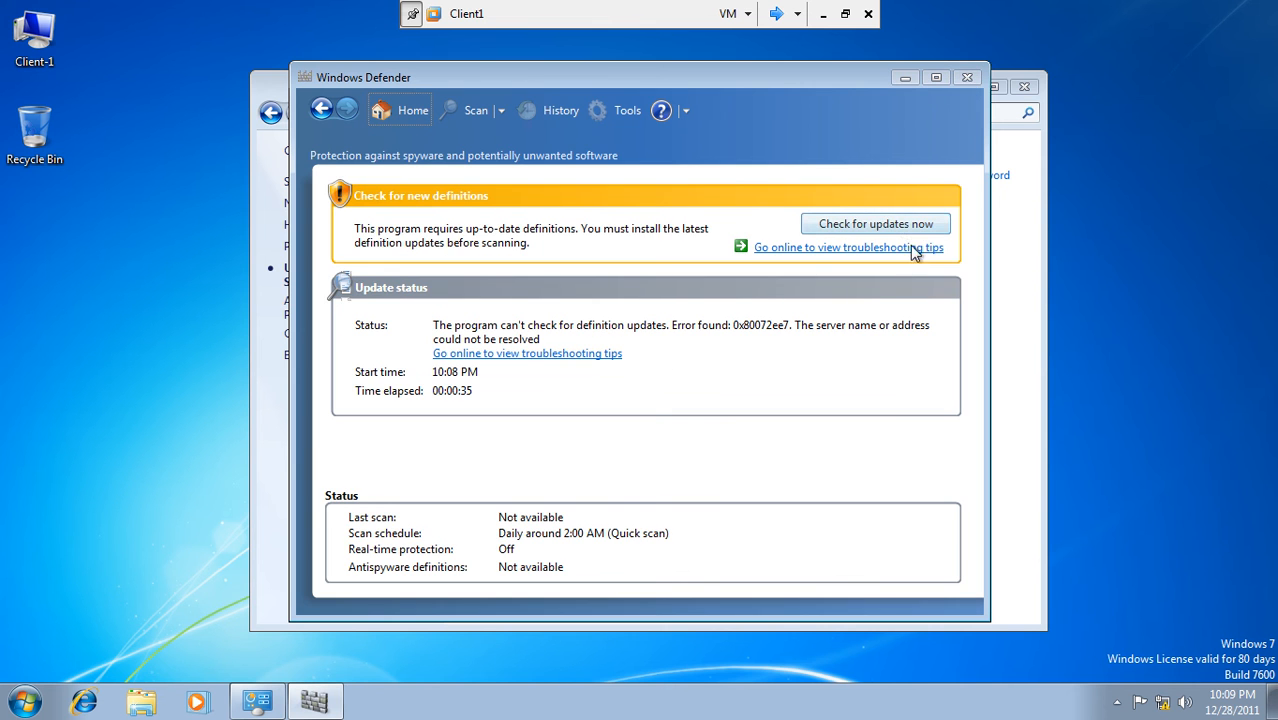
- Close Windows Defender and Control Panel, then switch user on Client1 to sign in as Administrator
{"action": "left_click", "coordinate": [966, 80]}
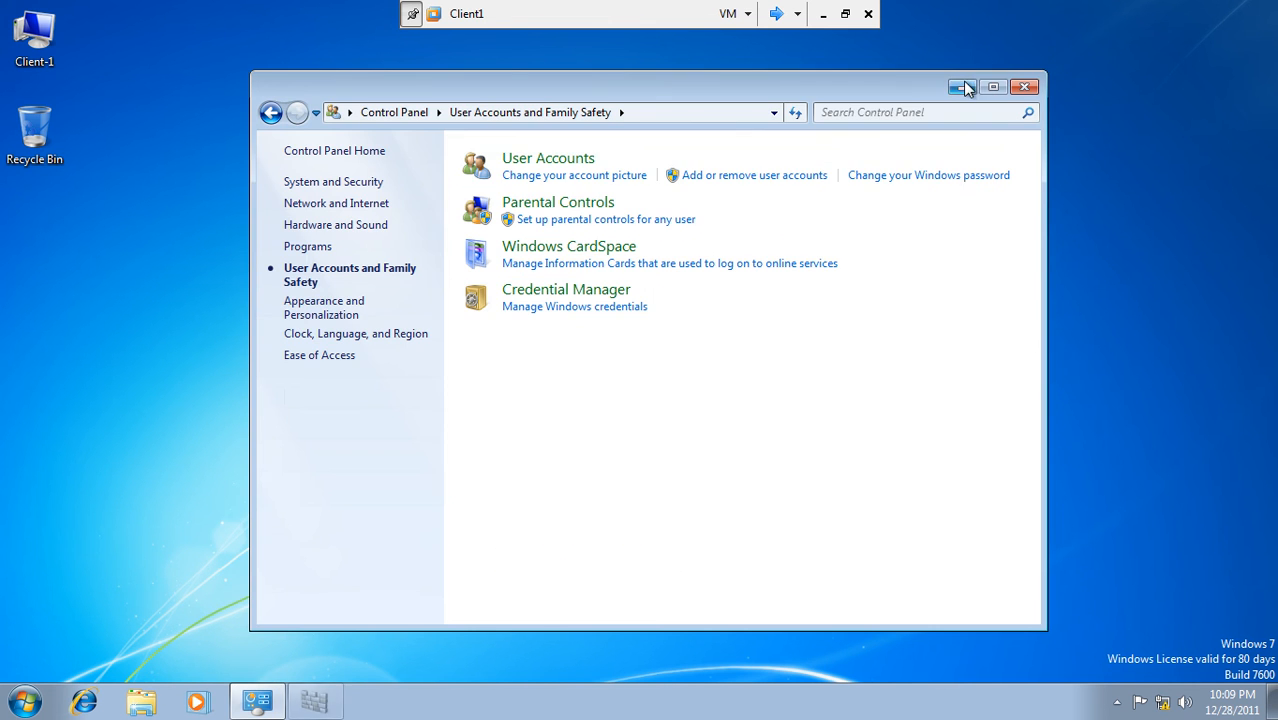
{"action": "left_click", "coordinate": [1023, 87]}
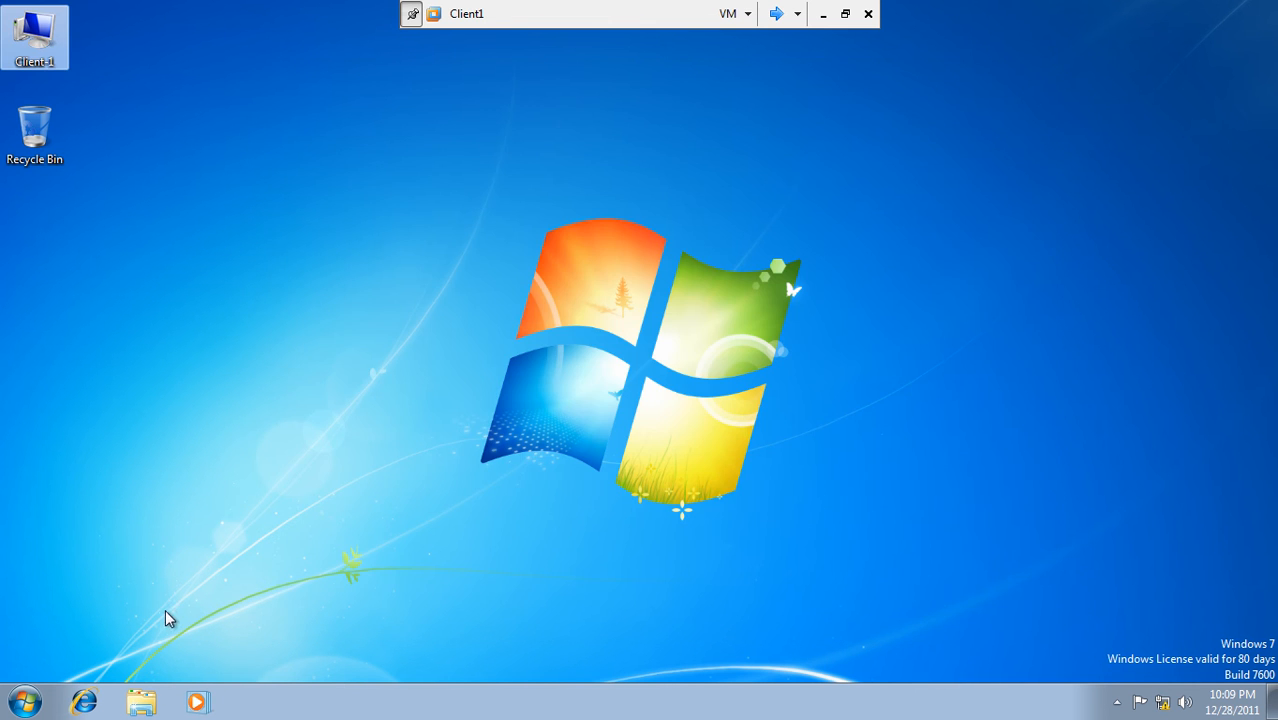
{"action": "left_click", "coordinate": [24, 702]}
{"action": "mouse_move", "coordinate": [330, 660]}
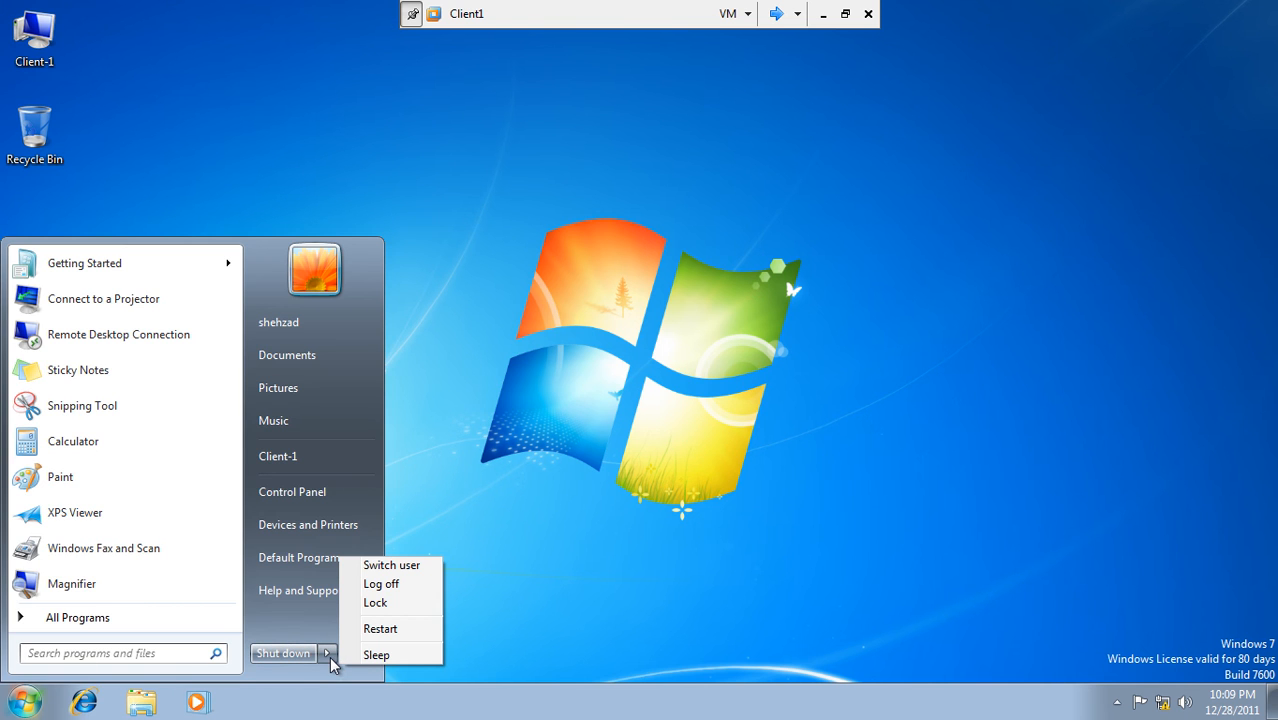
{"action": "left_click", "coordinate": [420, 570]}
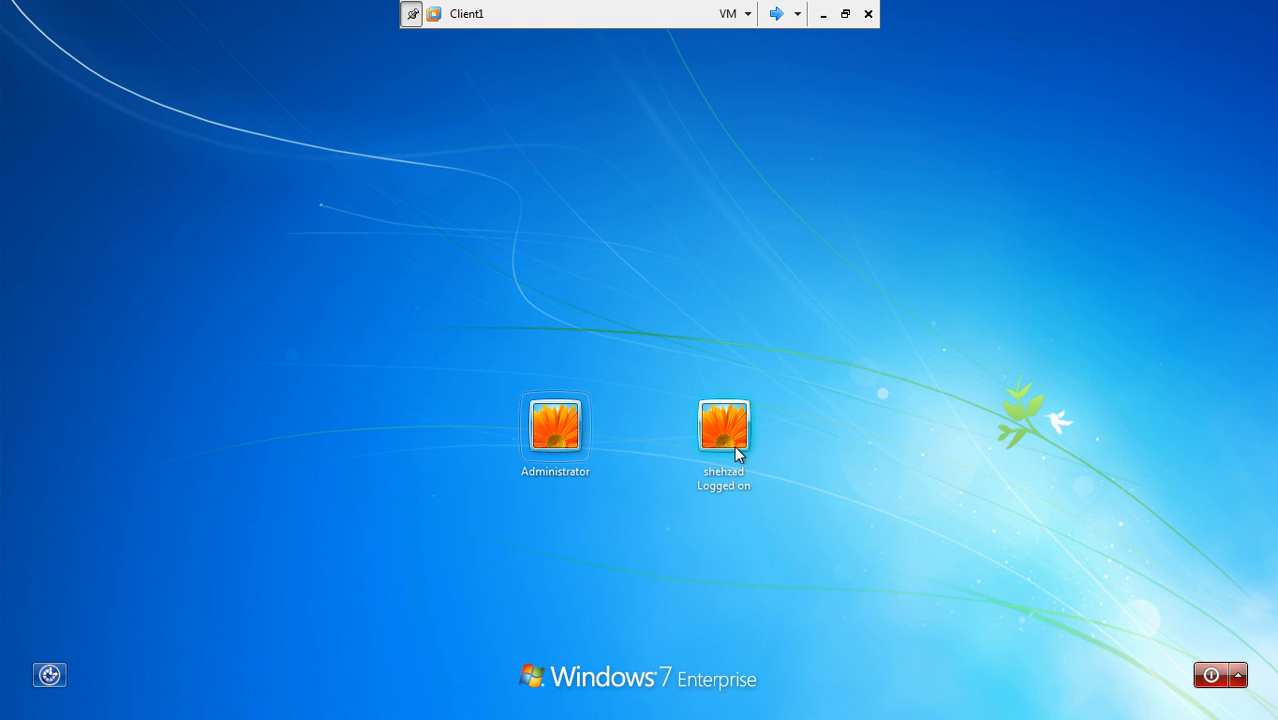
{"action": "left_click", "coordinate": [550, 442]}
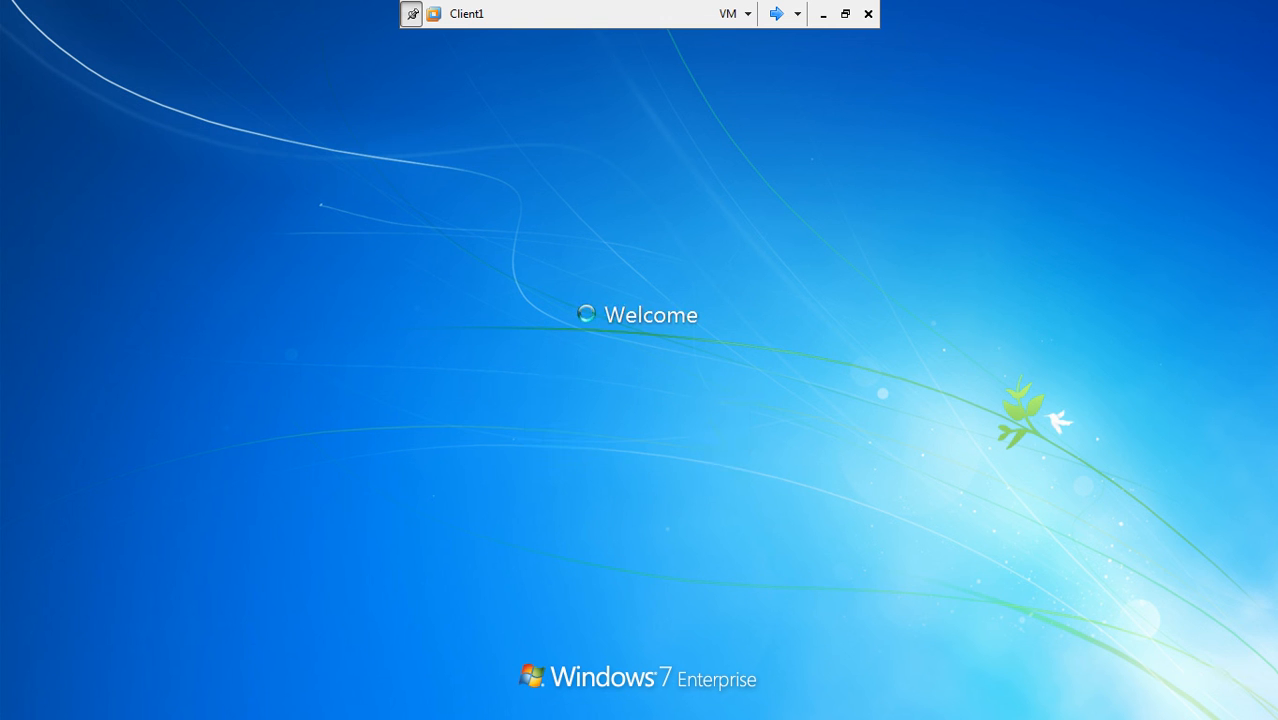
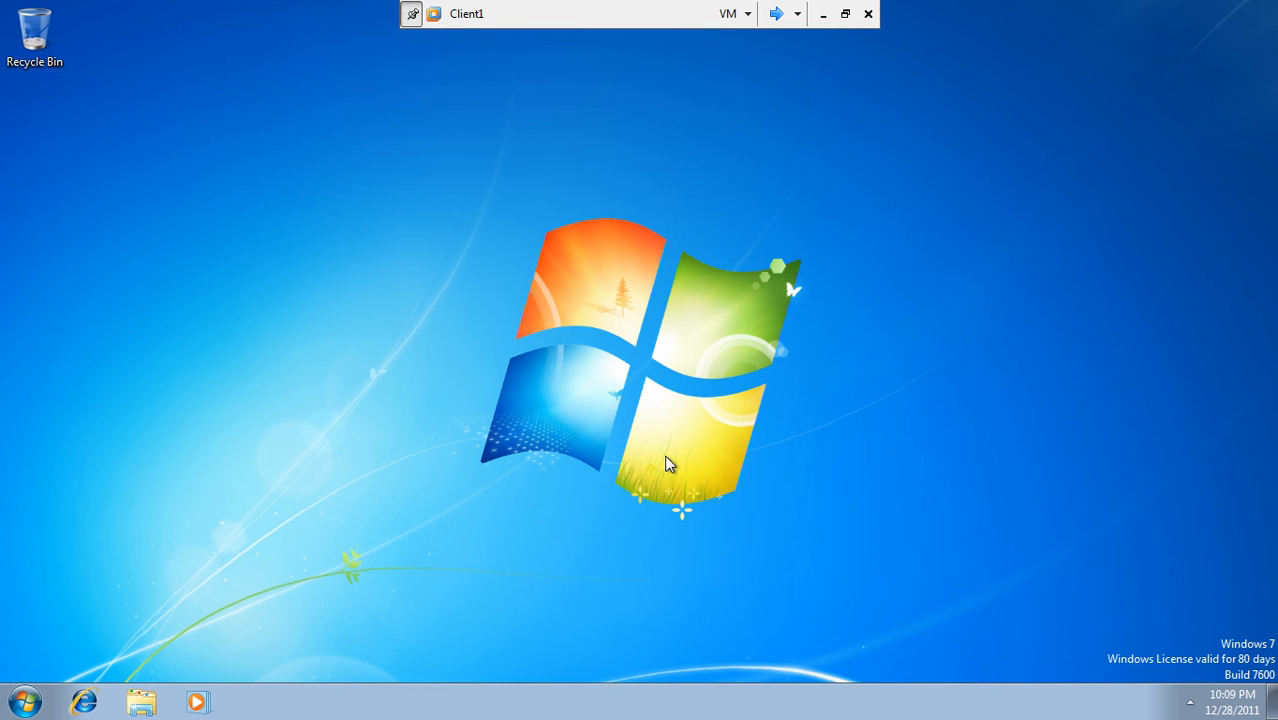
- Review Client1's Windows Update and Windows Firewall settings in Control Panel, leaving them unchanged
{"action": "left_click", "coordinate": [22, 702]}
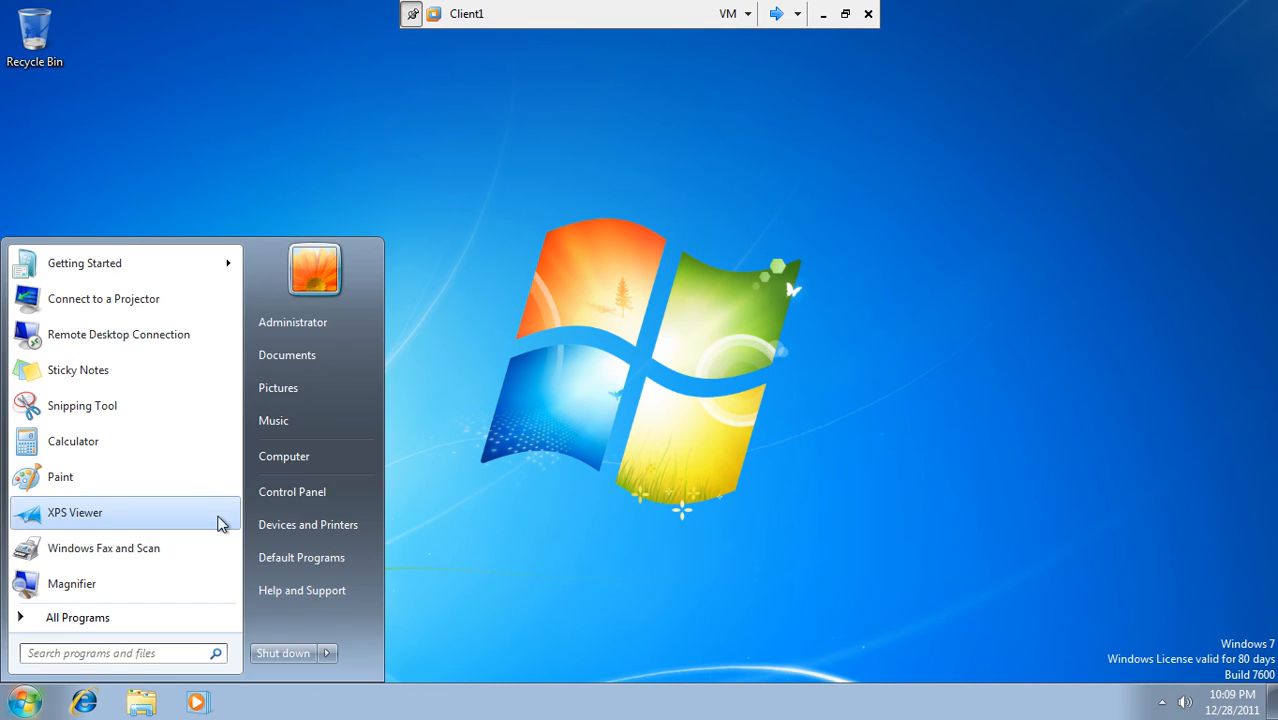
{"action": "left_click", "coordinate": [296, 492]}
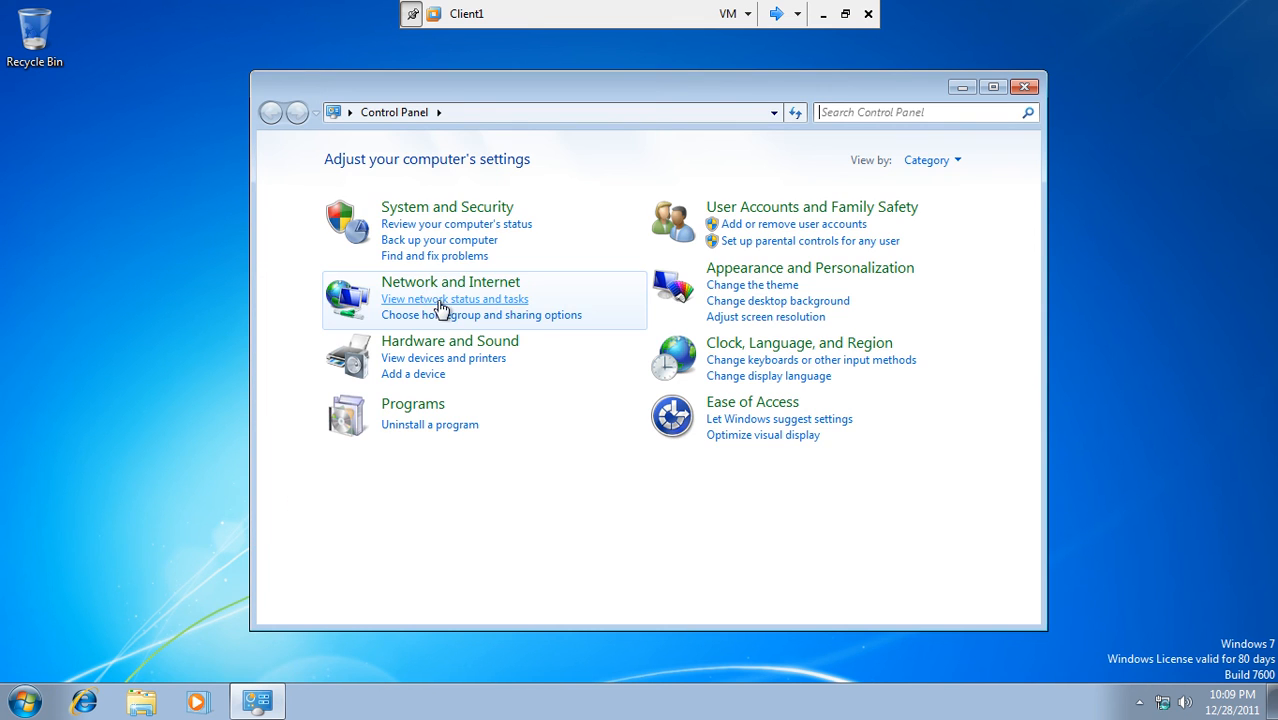
{"action": "left_click", "coordinate": [402, 212]}
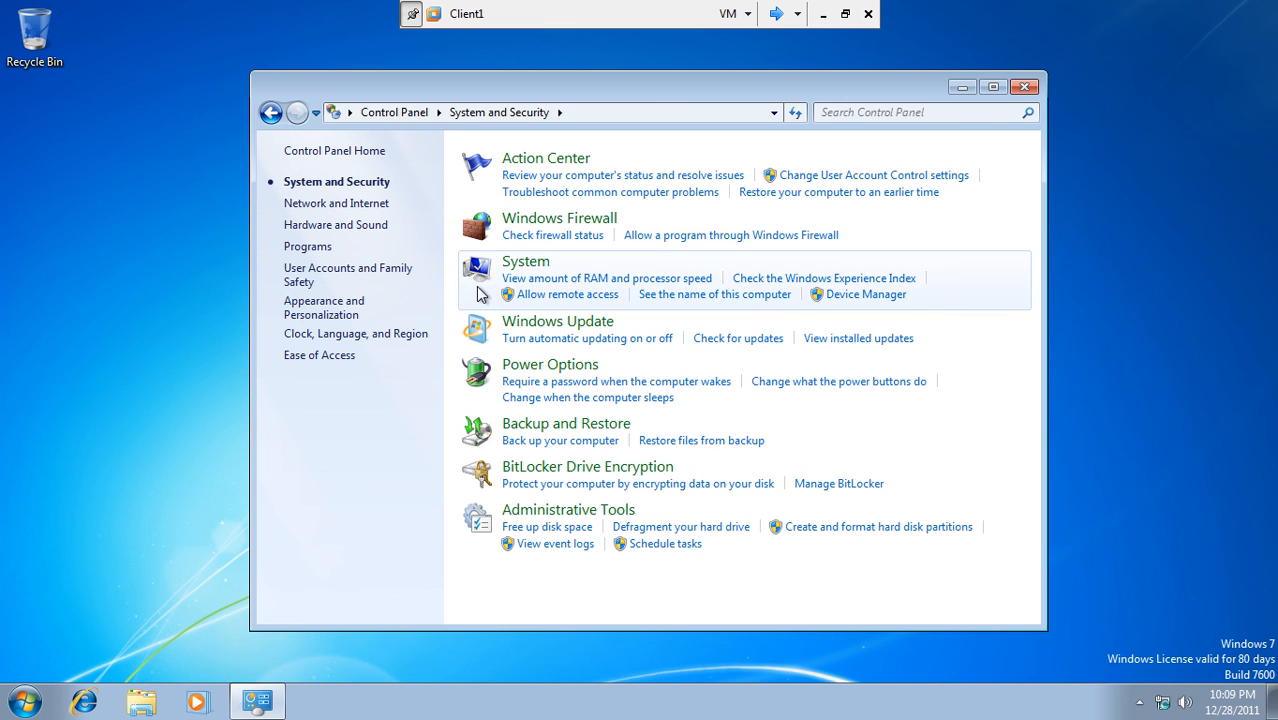
{"action": "left_click", "coordinate": [522, 328]}
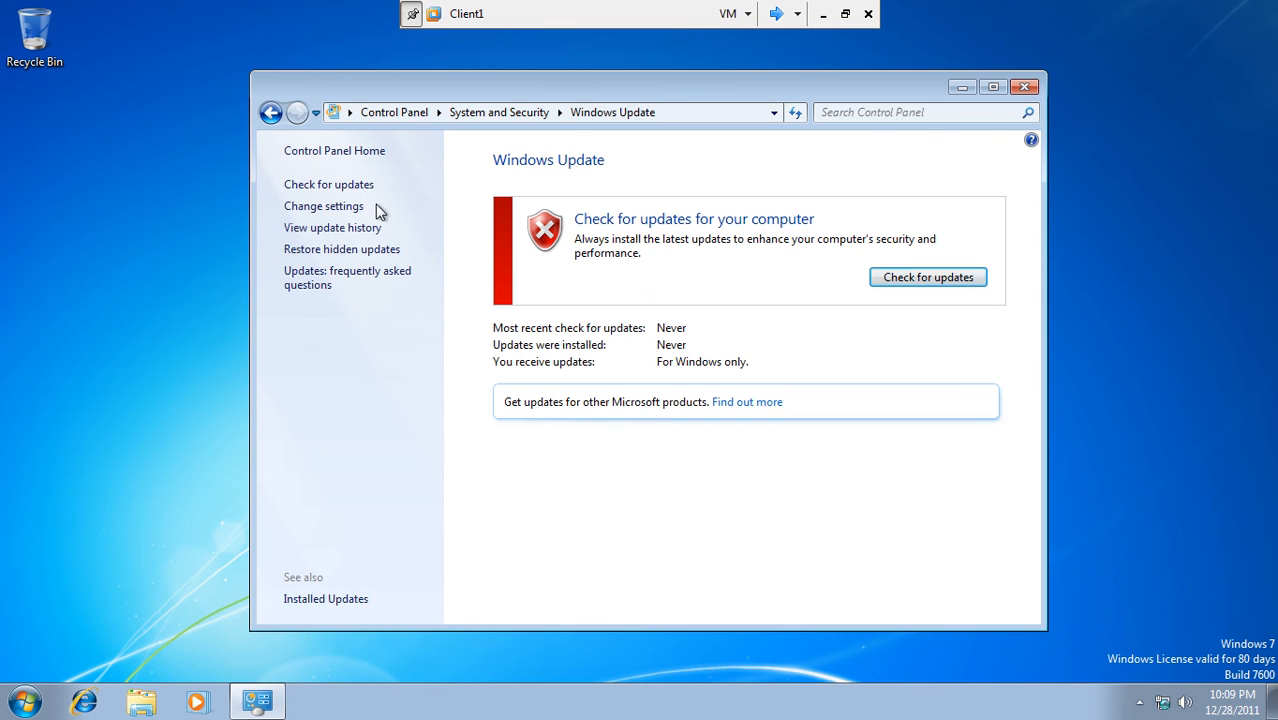
{"action": "left_click", "coordinate": [356, 210]}
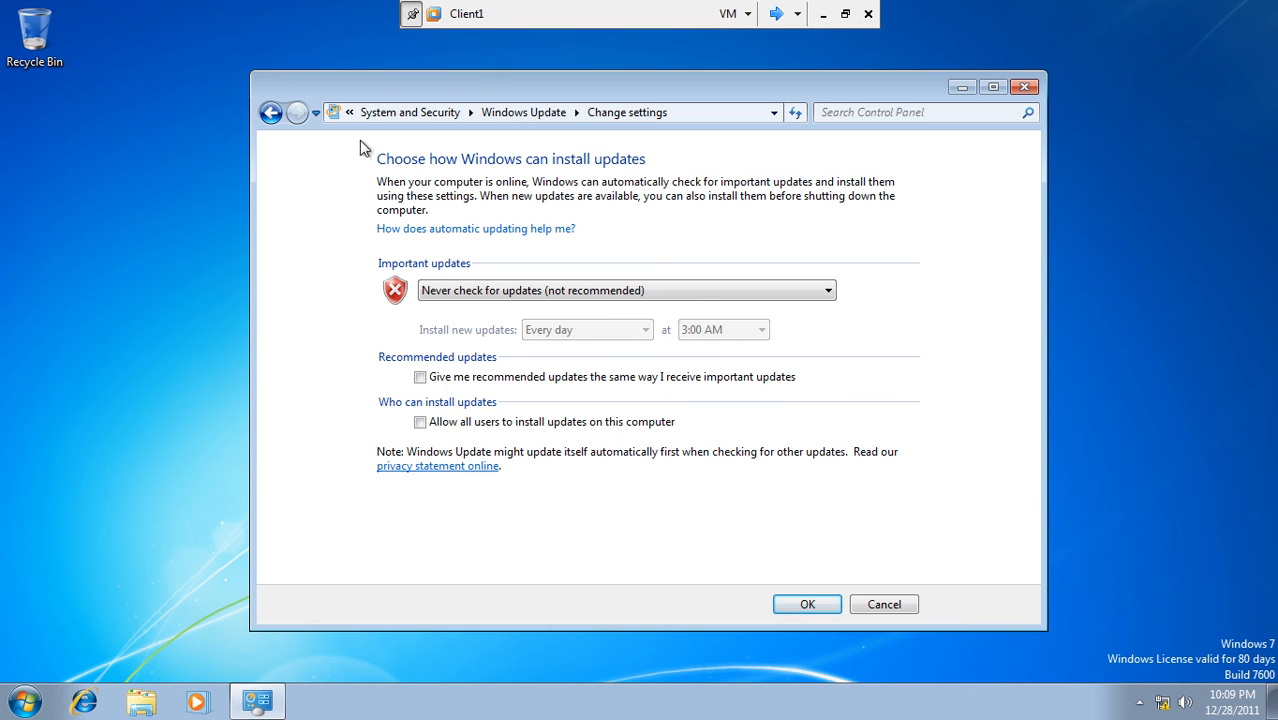
{"action": "left_click", "coordinate": [445, 114]}
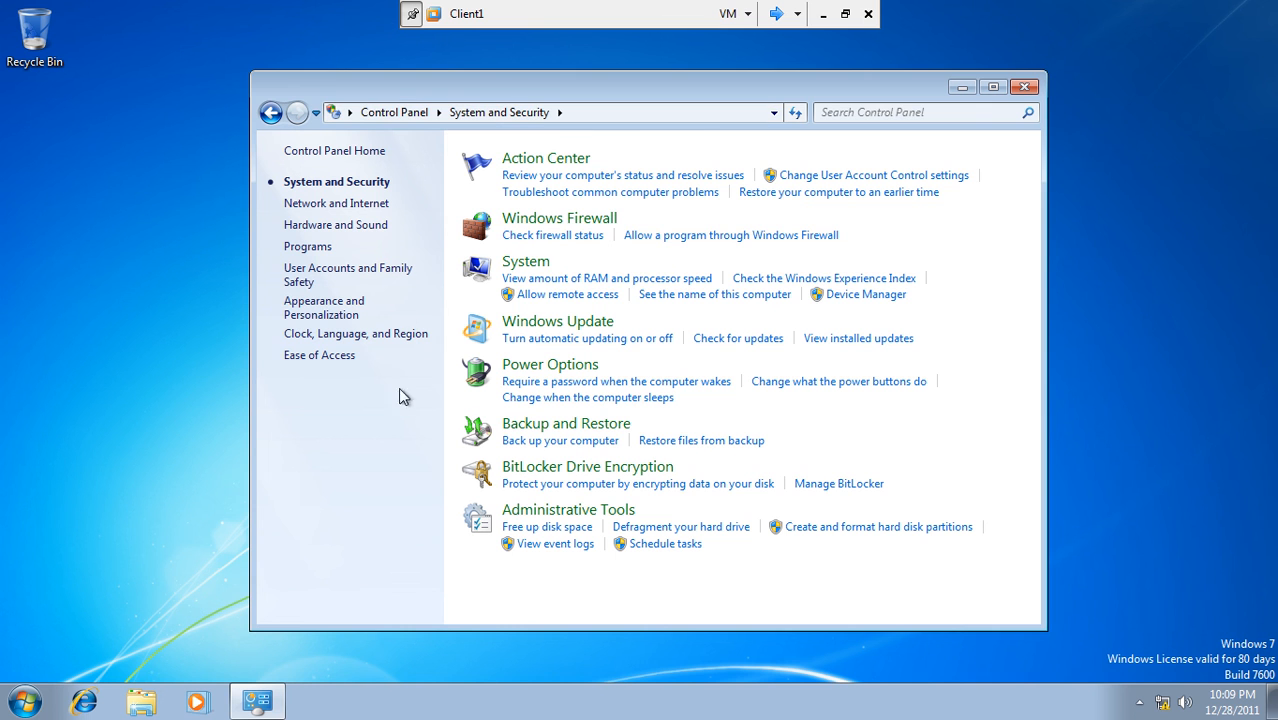
{"action": "left_click", "coordinate": [535, 221]}
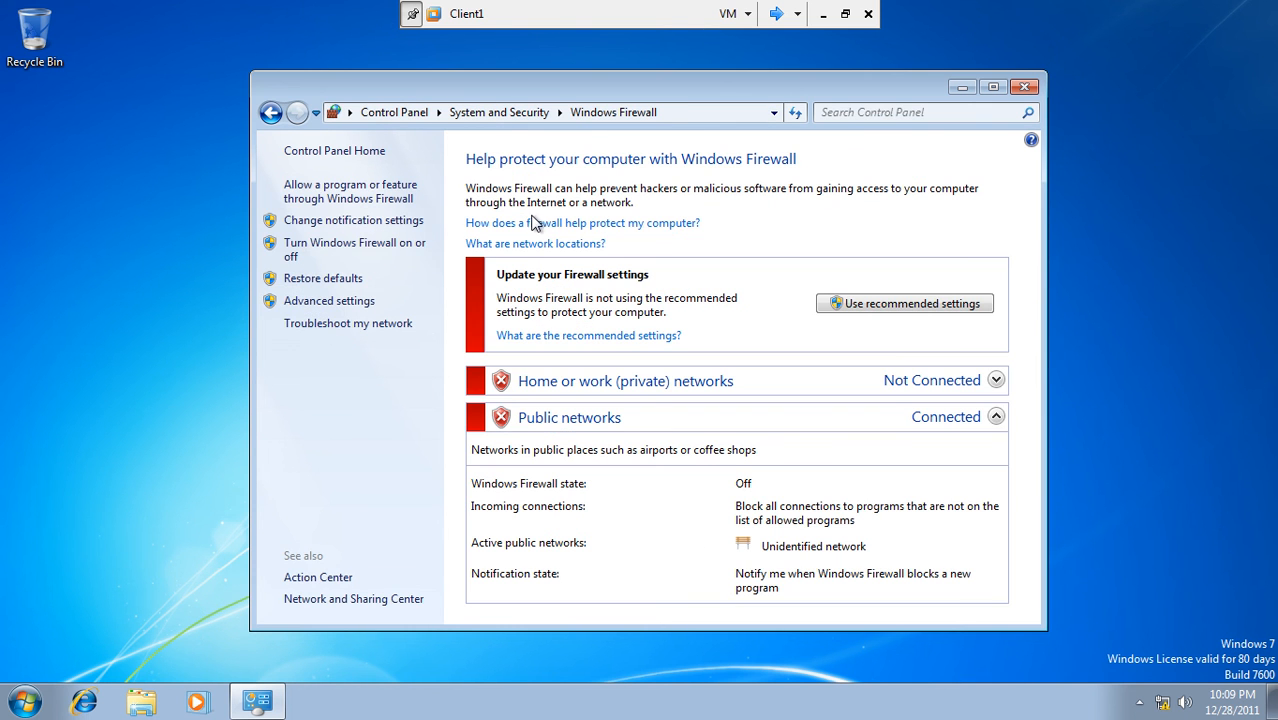
{"action": "left_click", "coordinate": [409, 248]}
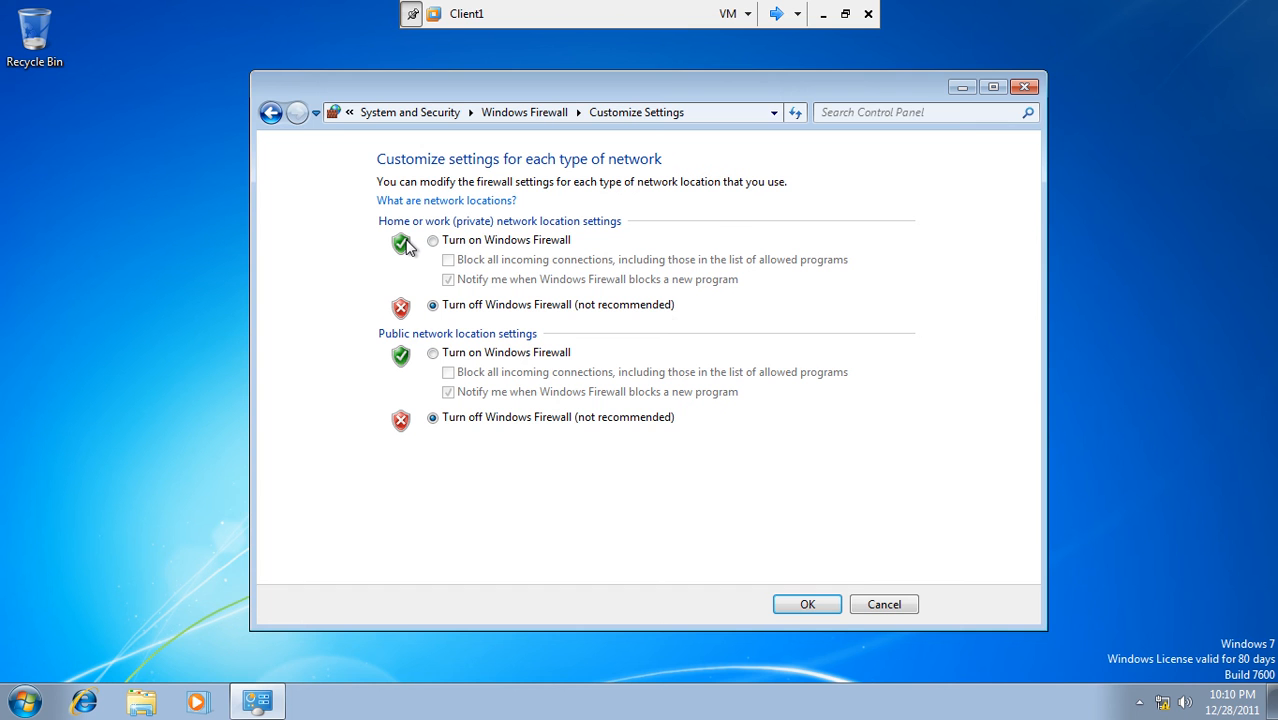
{"action": "left_click", "coordinate": [877, 604]}
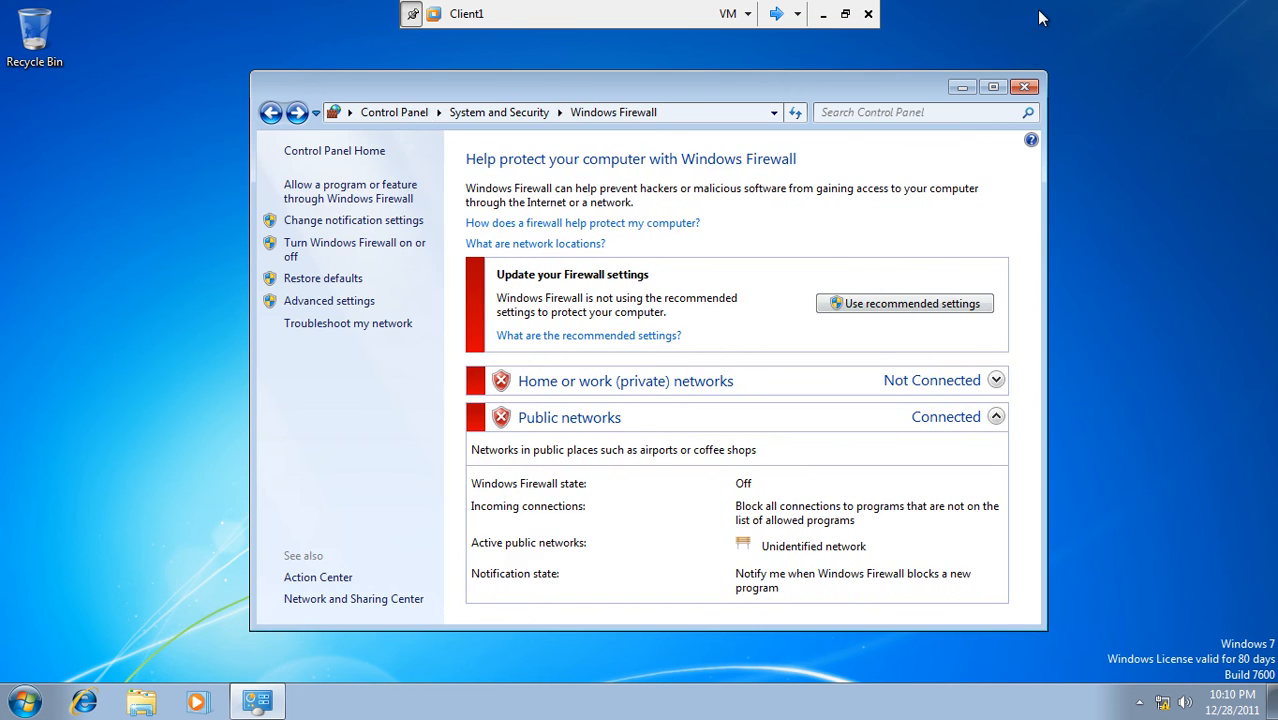
{"action": "left_click", "coordinate": [1024, 87]}
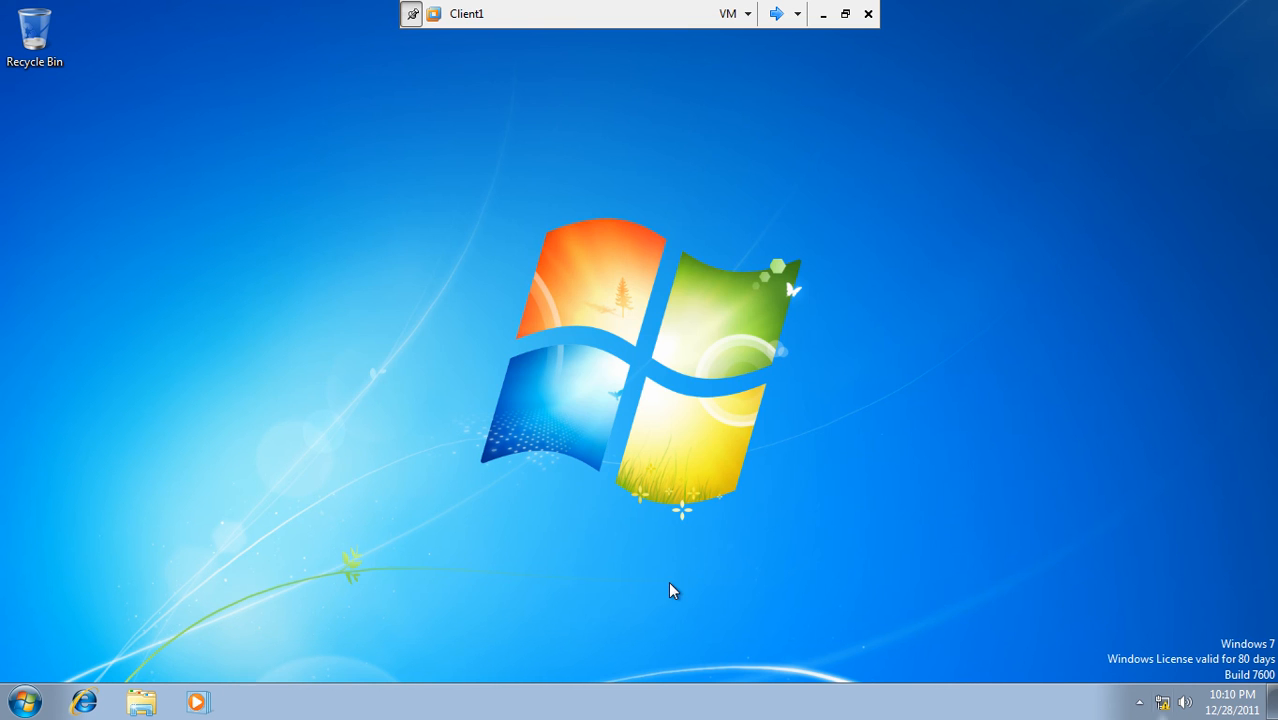
- In a cmd prompt on Client1, run ipconfig and ping 192.168.10.1, which times out
{"action": "left_click", "coordinate": [25, 700]}
{"action": "left_click", "coordinate": [43, 657]}
{"action": "type", "text": "cmd"}
{"action": "key", "text": "Return"}
{"action": "type", "text": "ipconfig"}
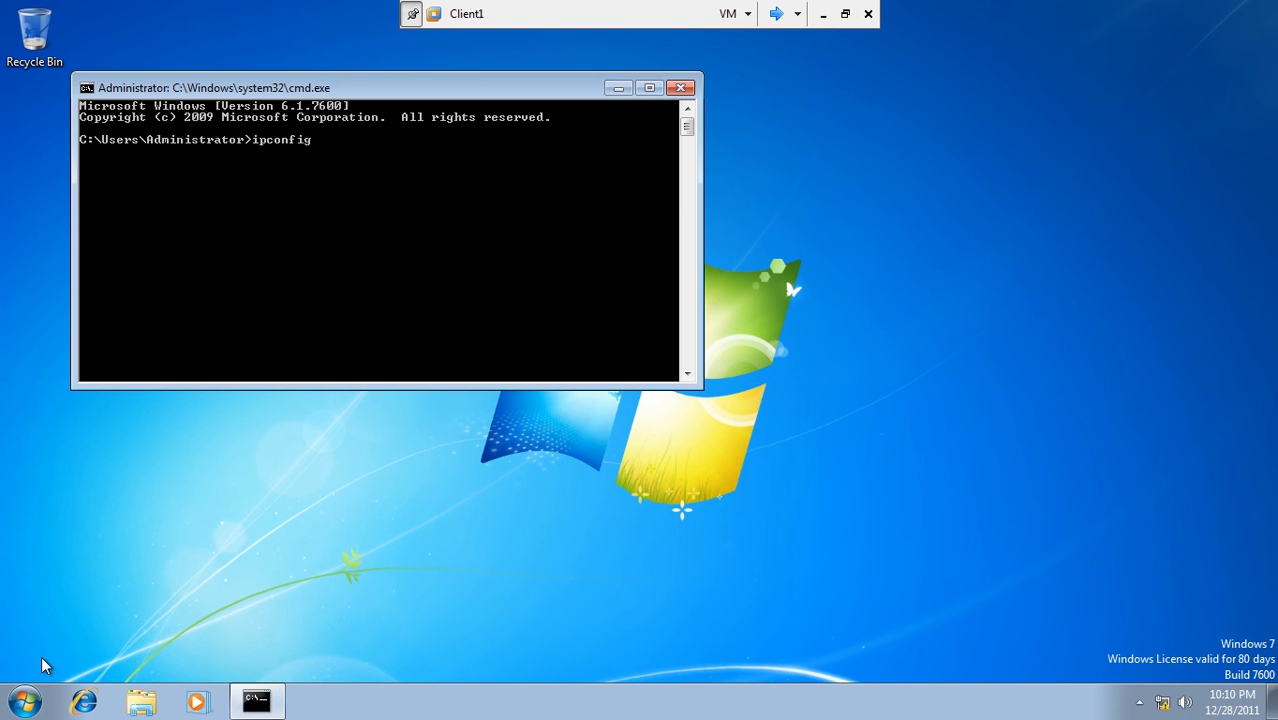
{"action": "key", "text": "Return"}
{"action": "type", "text": "ping"}
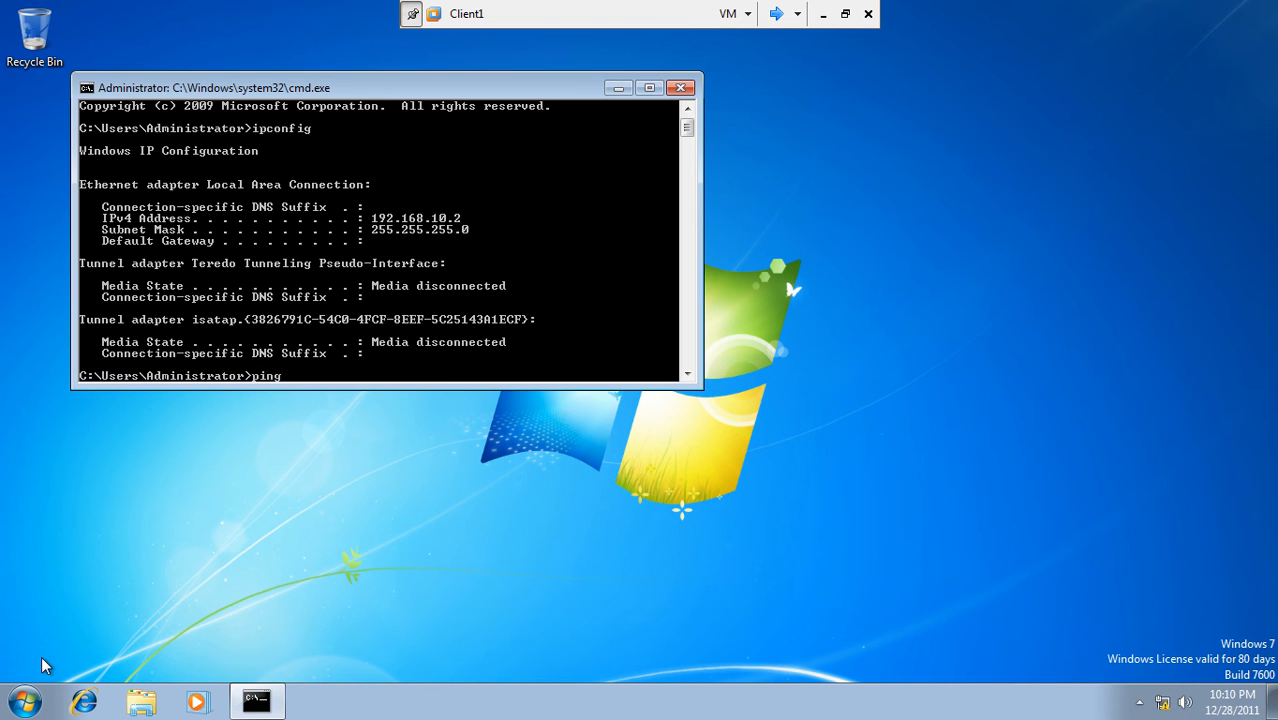
{"action": "type", "text": " 192.168.10.1"}
{"action": "key", "text": "Return"}
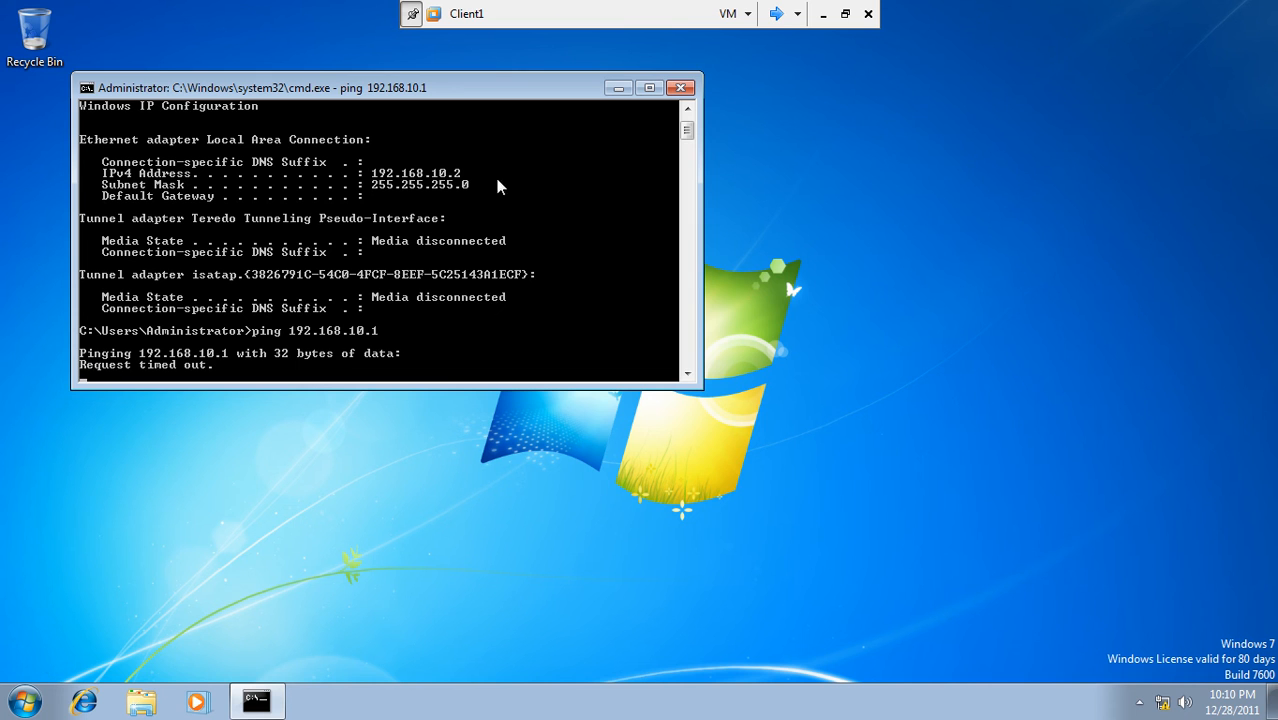
{"action": "left_click", "coordinate": [777, 15]}
- On the 32-bit-winsrv2 server, open a command prompt and run ipconfig
{"action": "left_click", "coordinate": [776, 15]}
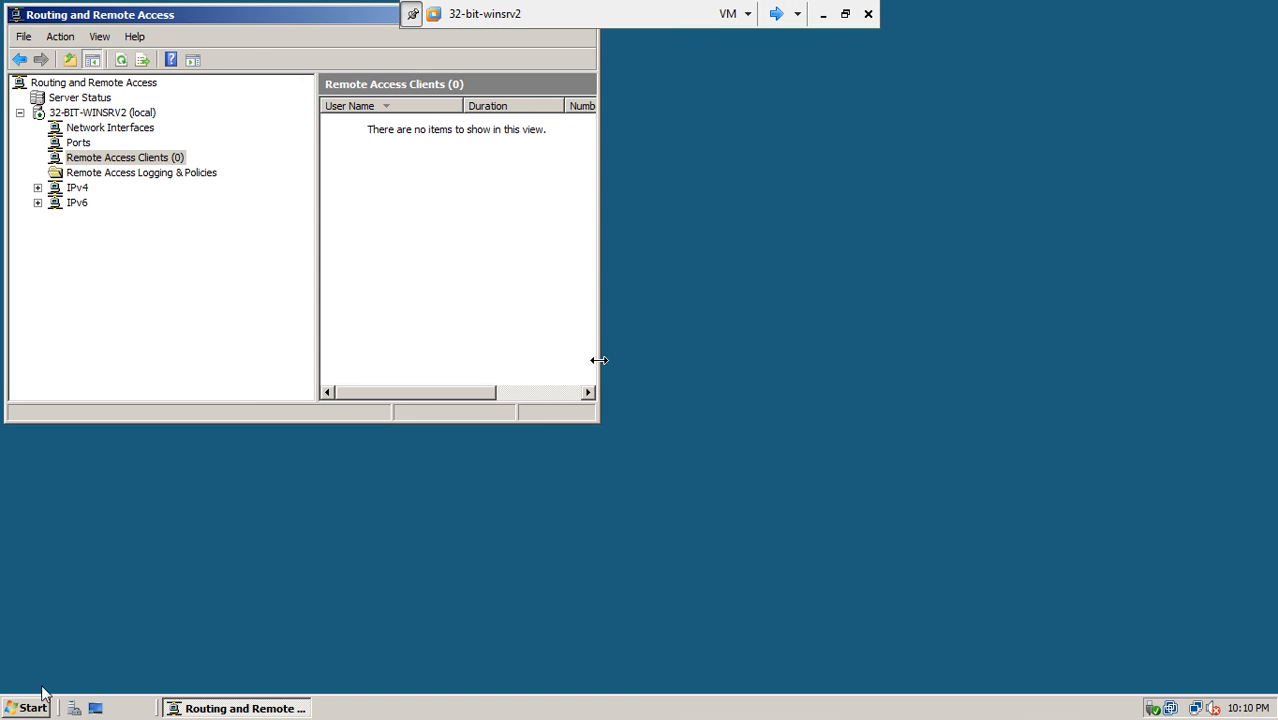
{"action": "left_click", "coordinate": [27, 708]}
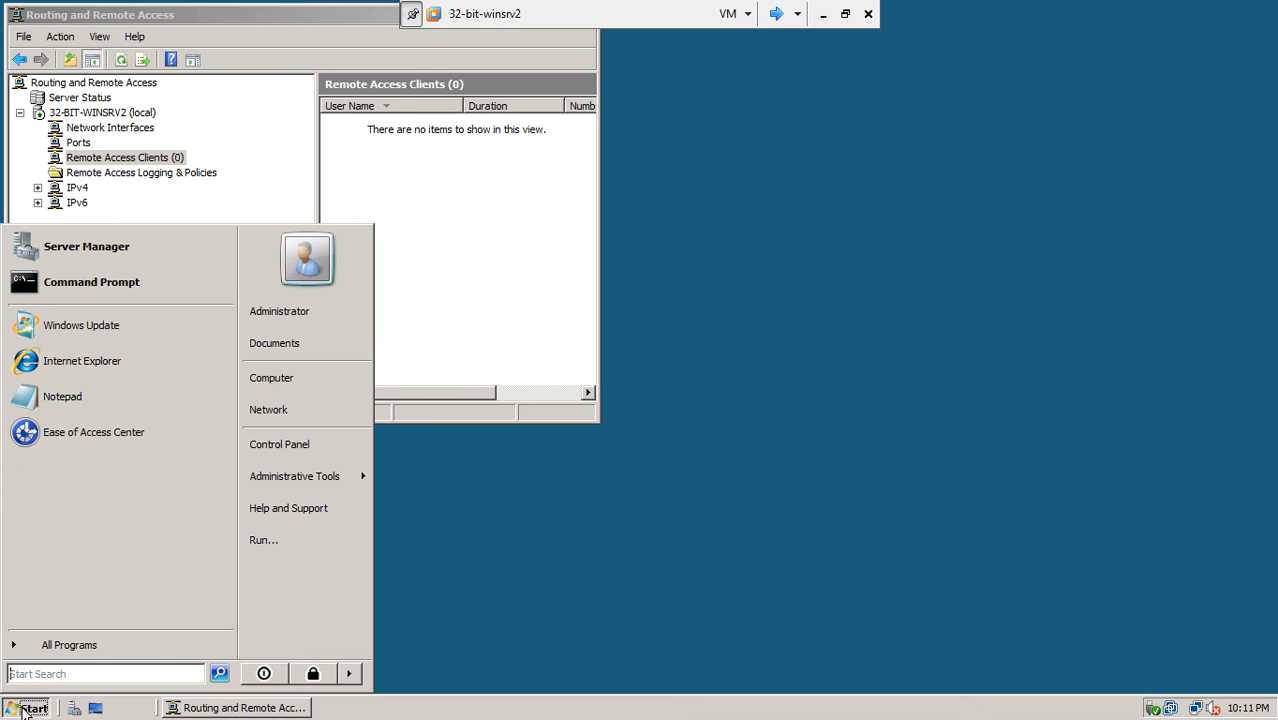
{"action": "left_click", "coordinate": [78, 284]}
{"action": "type", "text": "ipconfig"}
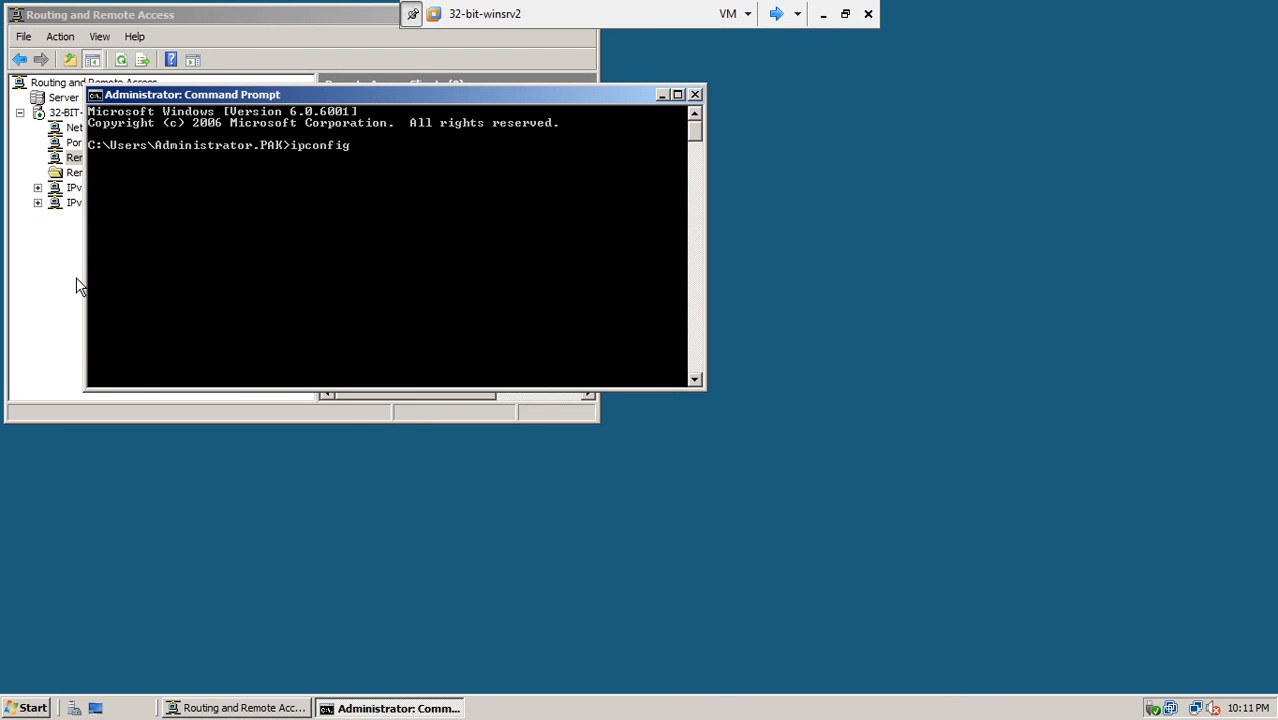
{"action": "key", "text": "Return"}
- Ping 192.168.10.2 (General failure), close the prompt, and centre the Routing and Remote Access window
{"action": "type", "text": "ping"}
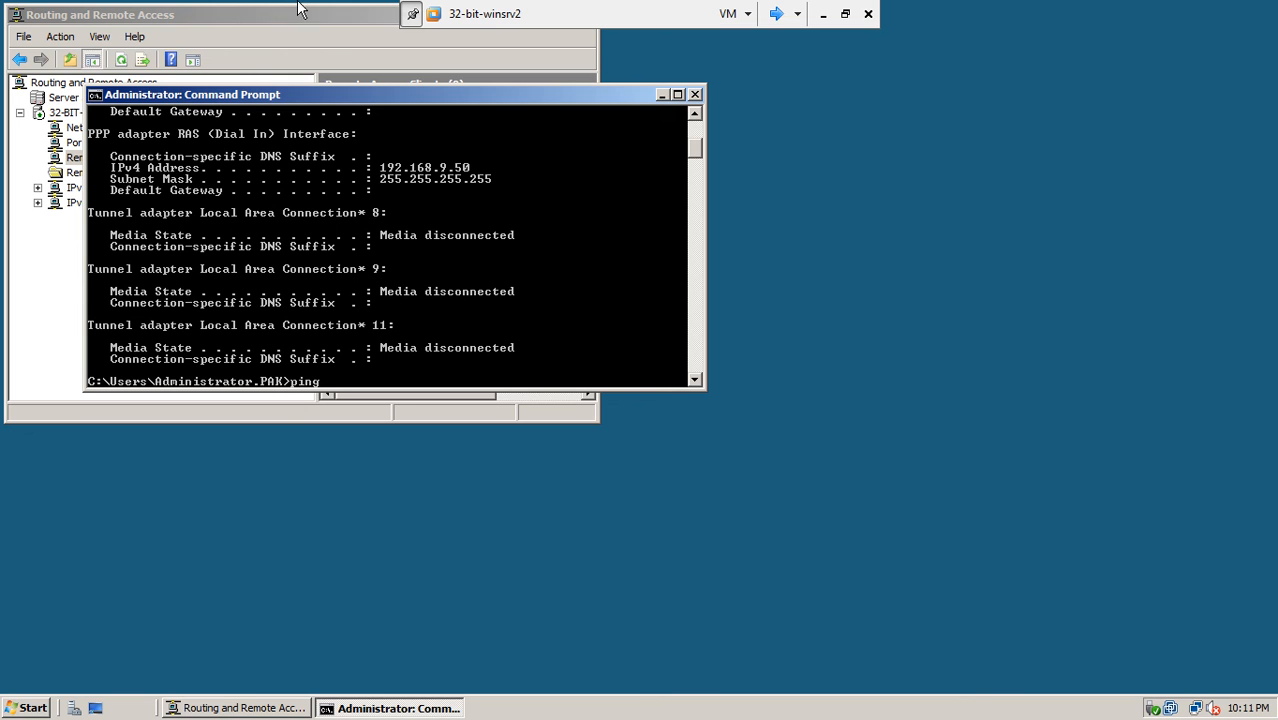
{"action": "right_click", "coordinate": [547, 246]}
{"action": "left_click_drag", "start_coordinate": [584, 99], "coordinate": [714, 172]}
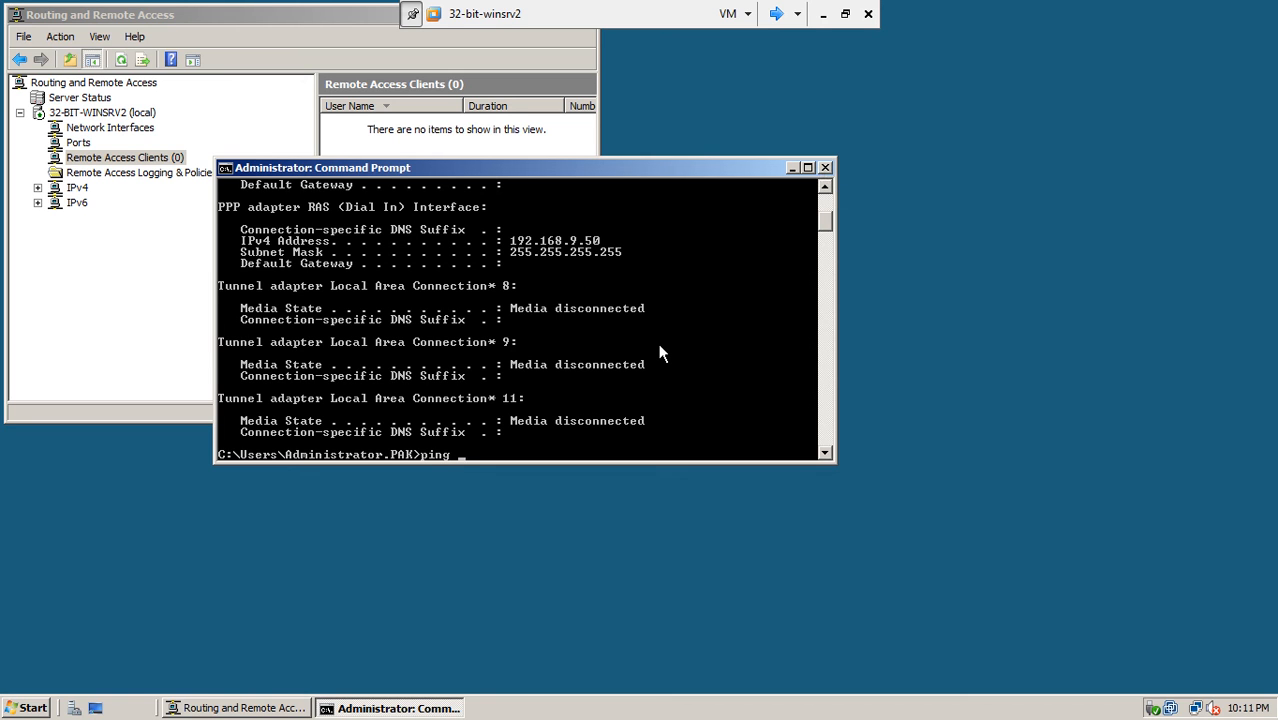
{"action": "type", "text": "192.168.10.2"}
{"action": "key", "text": "Return"}
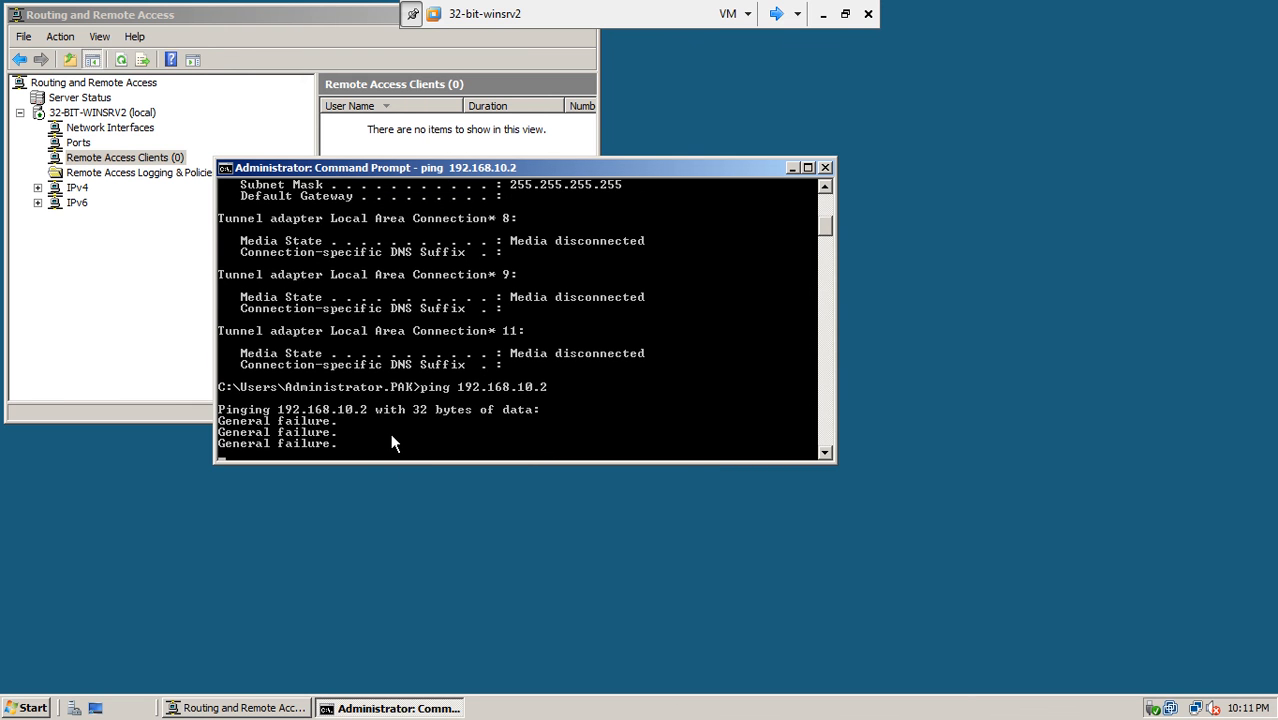
{"action": "left_click", "coordinate": [825, 167]}
{"action": "left_click_drag", "start_coordinate": [371, 18], "coordinate": [594, 135]}
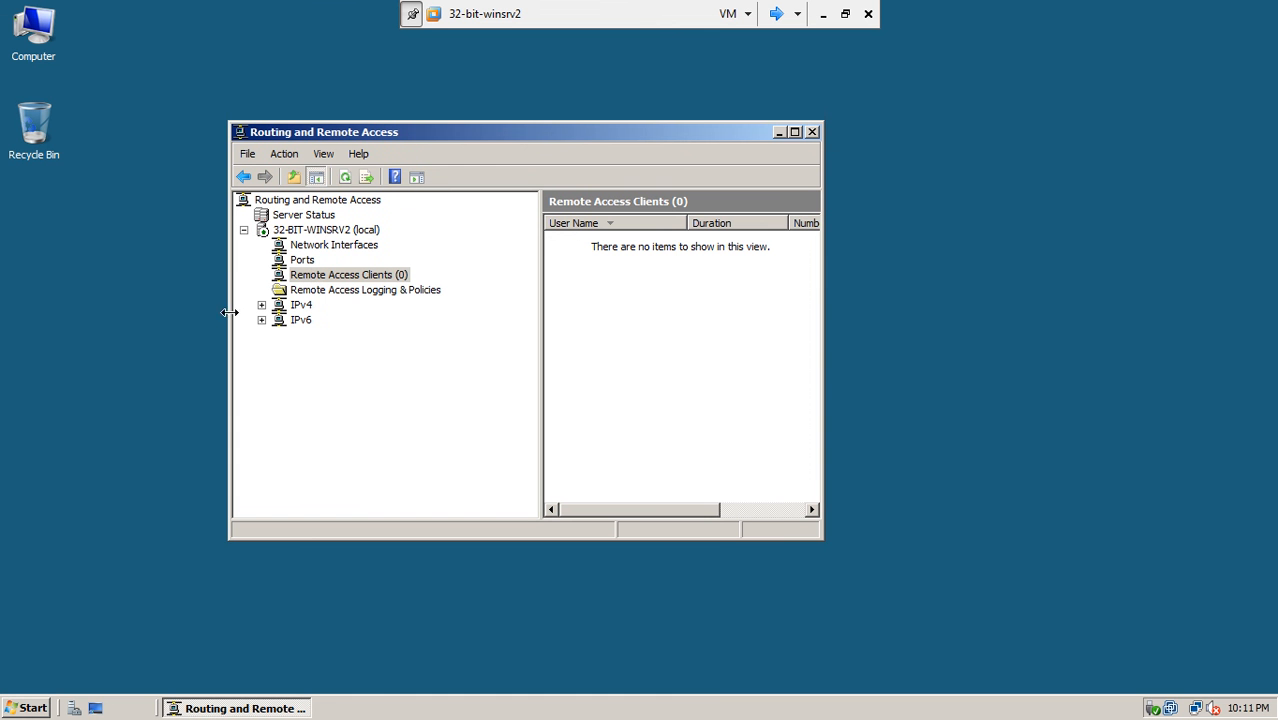
- In Routing and Remote Access, review Logging & Policies, Network Interfaces and Remote Access Clients
{"action": "left_click", "coordinate": [364, 289]}
{"action": "left_click", "coordinate": [334, 247]}
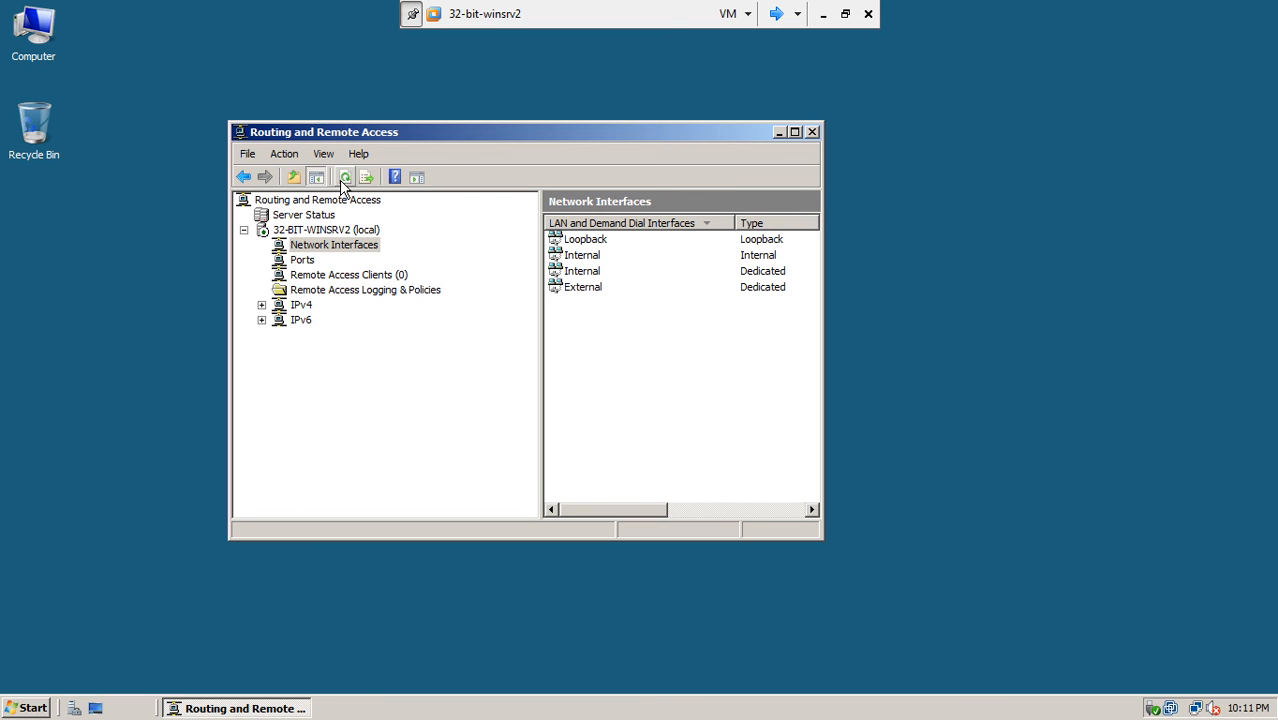
{"action": "left_click", "coordinate": [316, 276]}
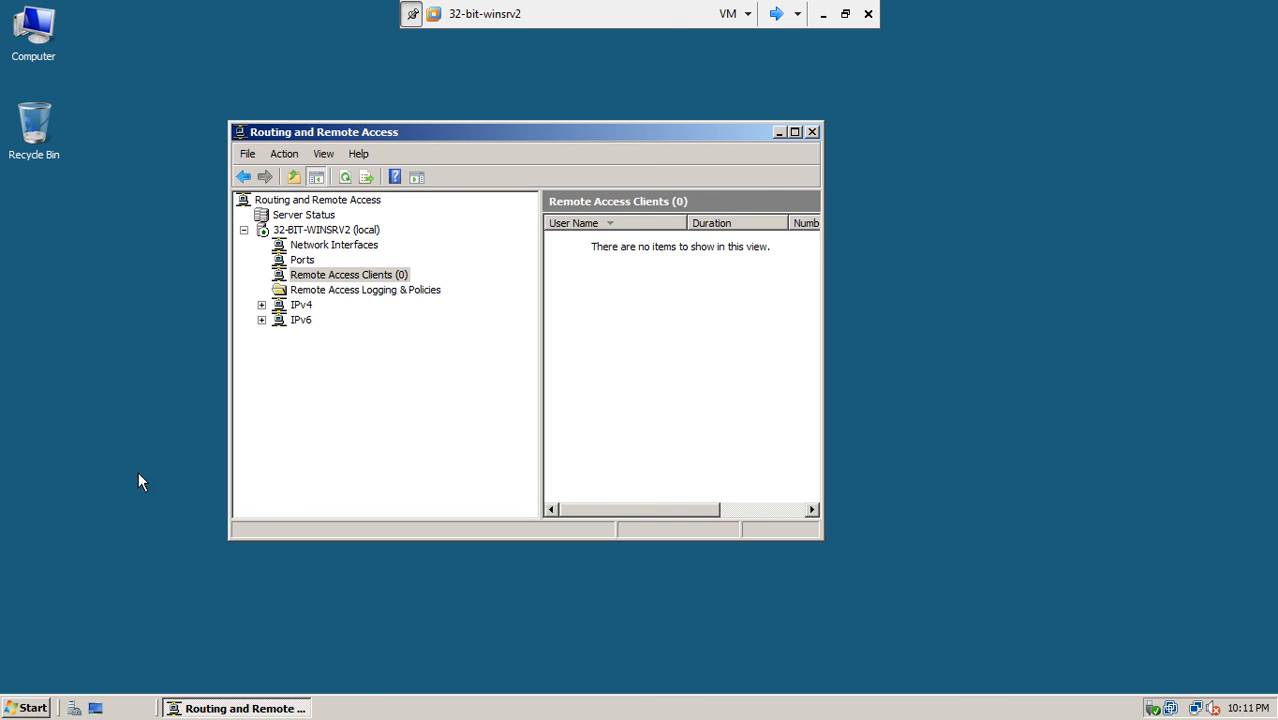
- Run ipconfig in a new prompt to see External 192.168.10.1 and Internal 192.168.9.1, then return to Client1
{"action": "left_click", "coordinate": [33, 708]}
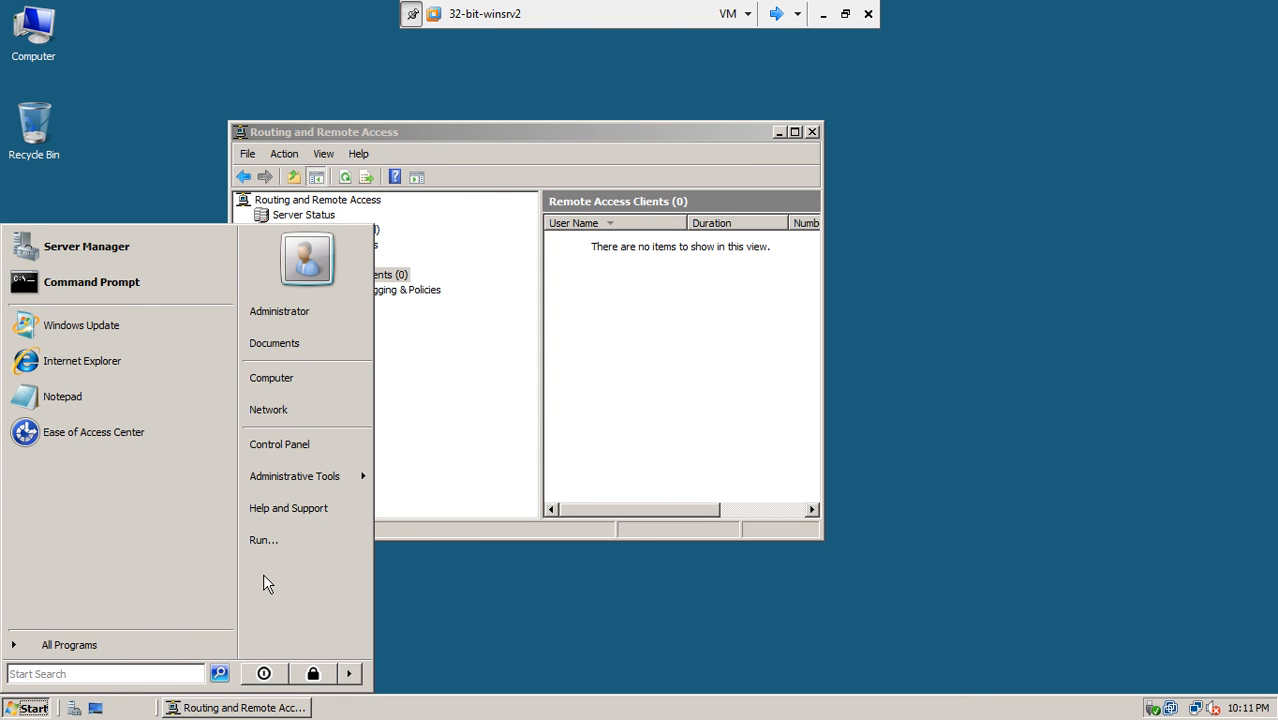
{"action": "left_click", "coordinate": [137, 284]}
{"action": "type", "text": "ipconfig"}
{"action": "key", "text": "Return"}
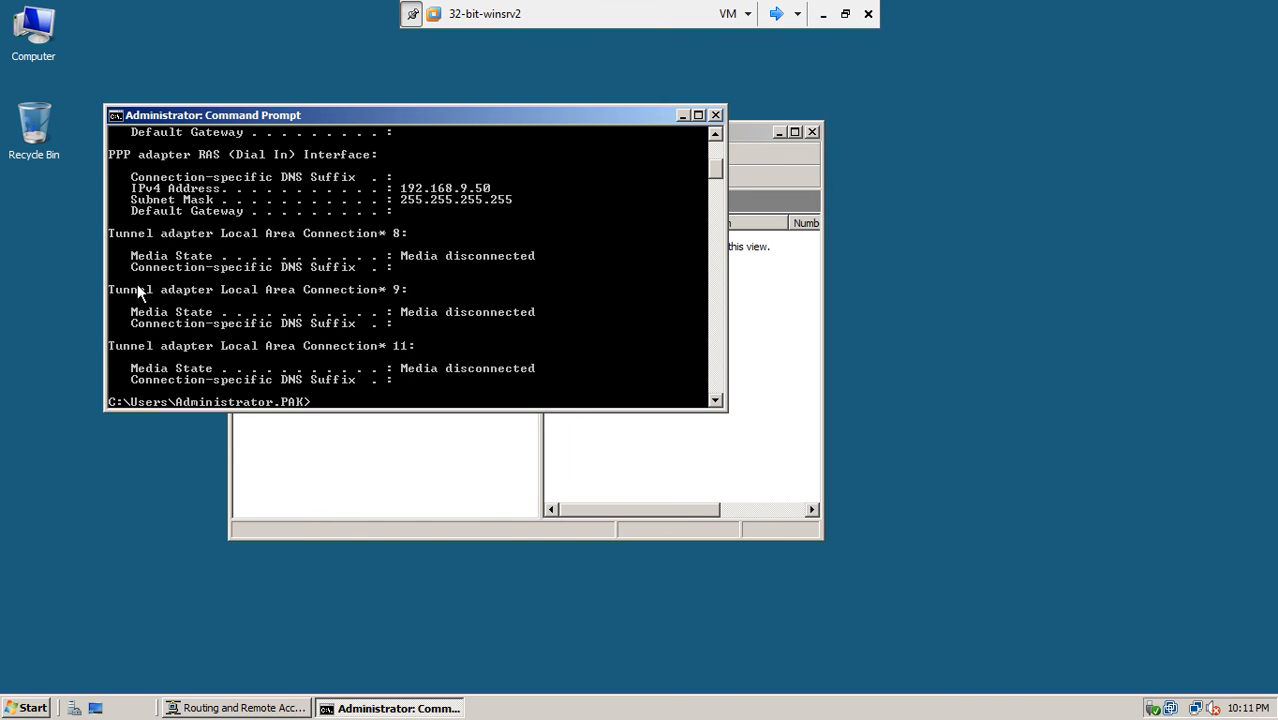
{"action": "left_click", "coordinate": [715, 134]}
{"action": "left_click", "coordinate": [715, 134]}
{"action": "left_click", "coordinate": [715, 134]}
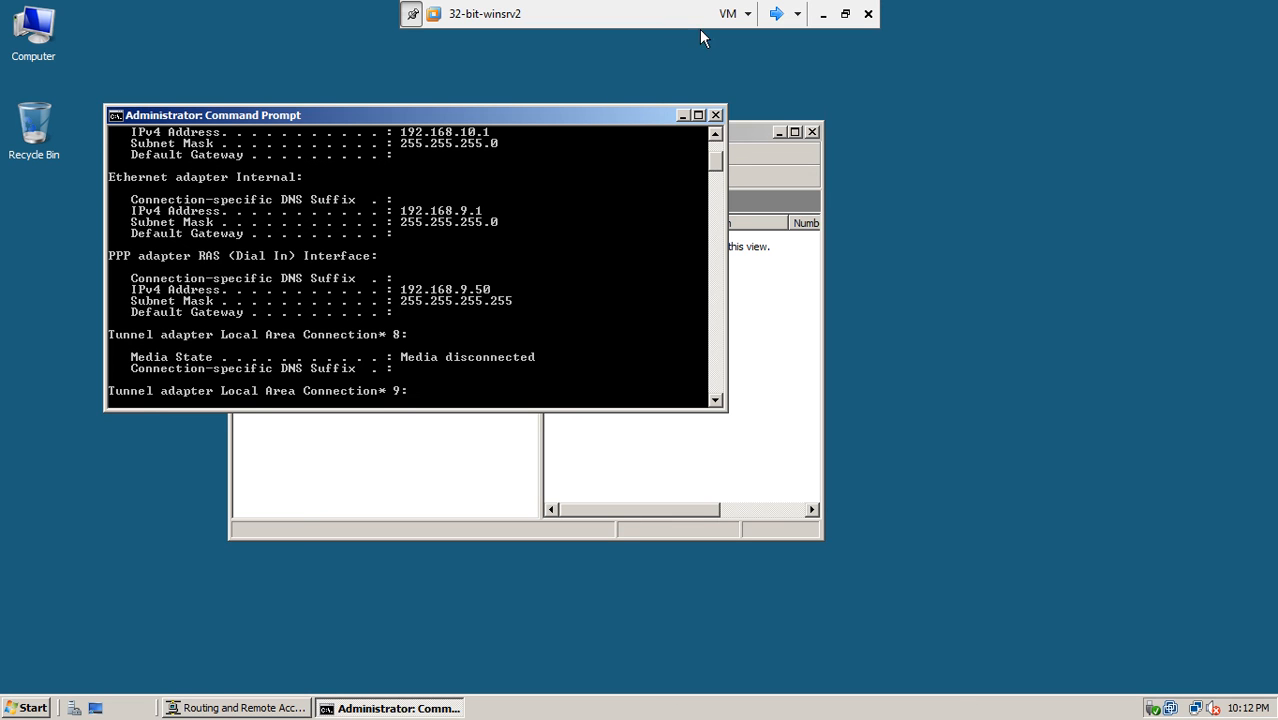
{"action": "left_click_drag", "start_coordinate": [715, 134], "coordinate": [715, 134]}
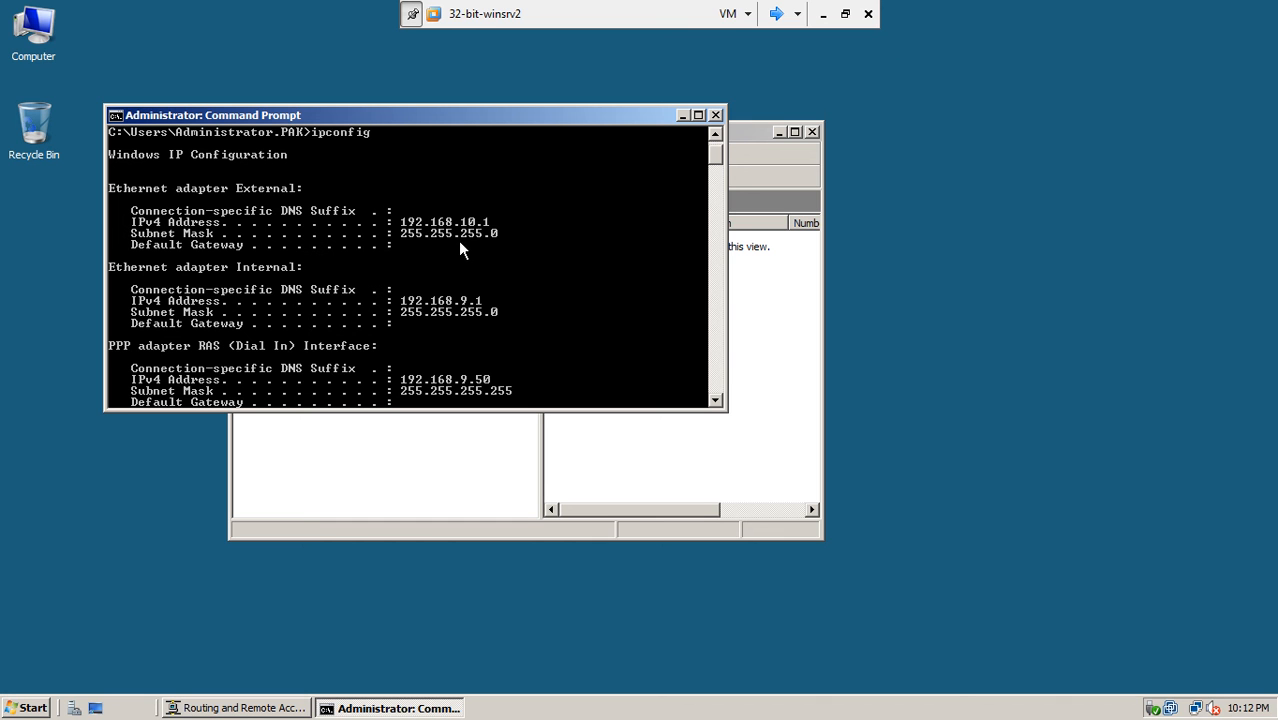
{"action": "left_click", "coordinate": [775, 14]}
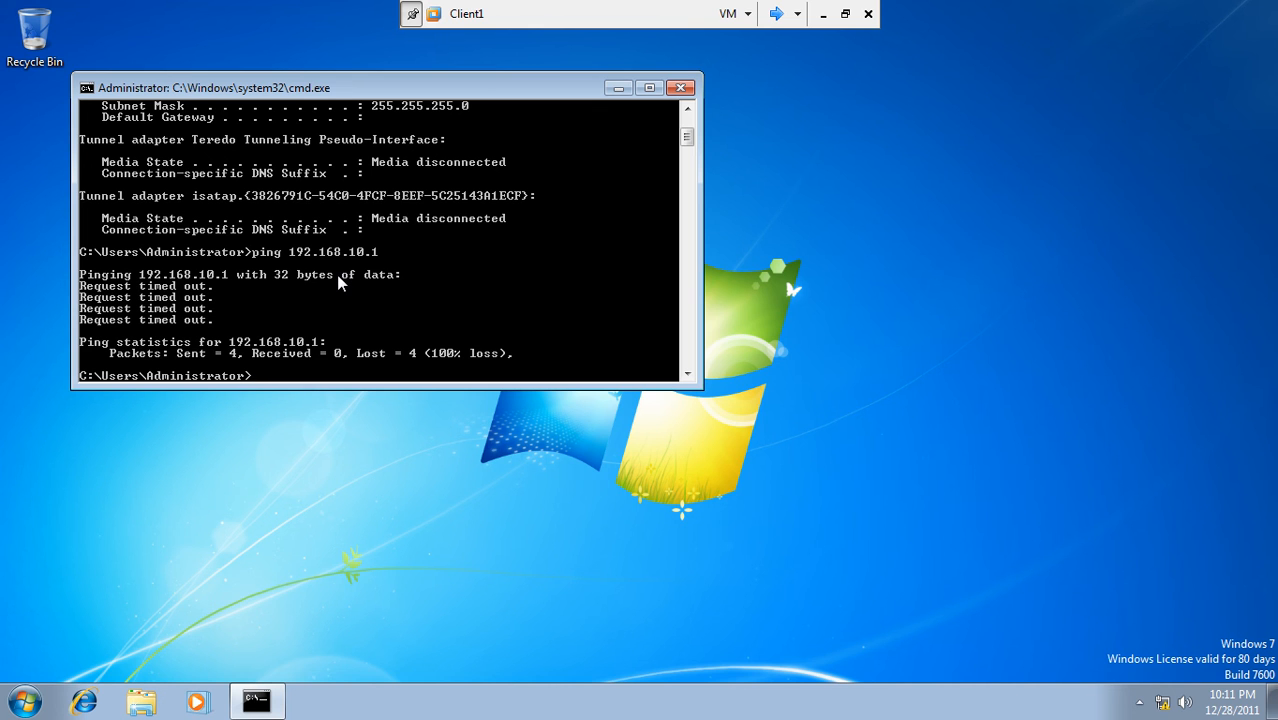
- Run ipconfig on Client1 to confirm its address is 192.168.10.2
{"action": "type", "text": "ipcoinfig"}
{"action": "key", "text": "Return"}
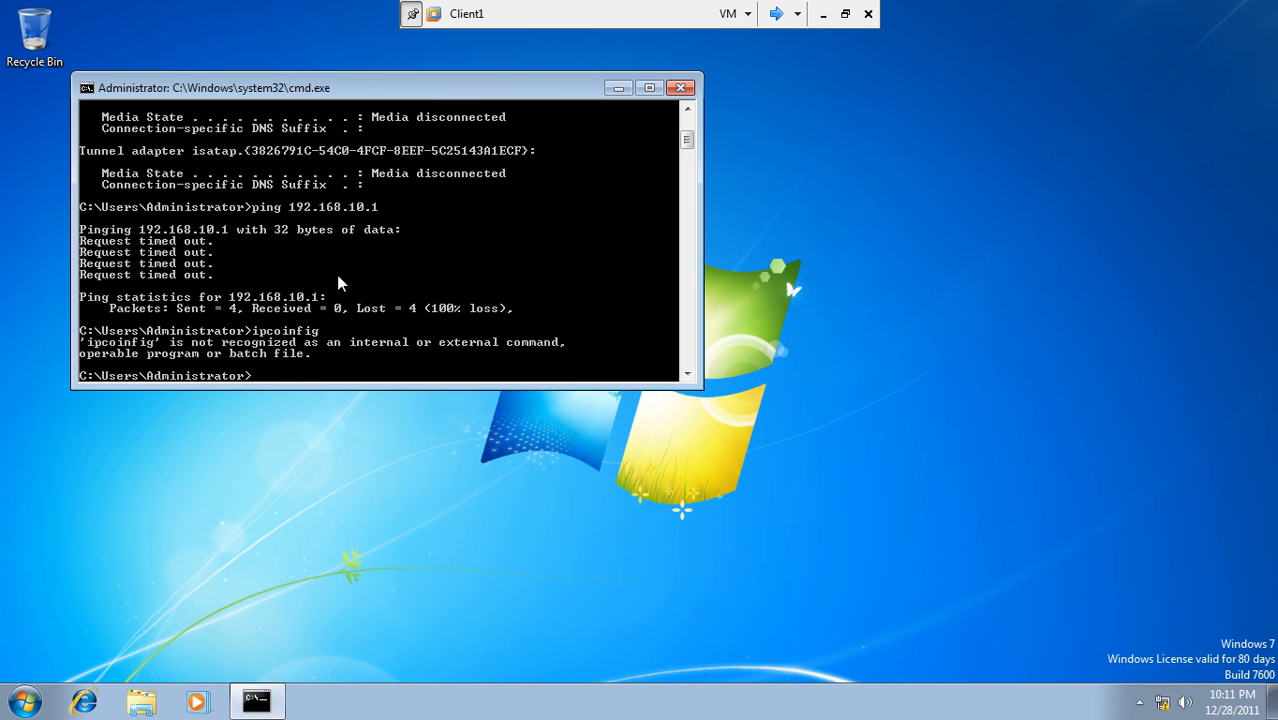
{"action": "type", "text": "ipconfig"}
{"action": "key", "text": "Return"}
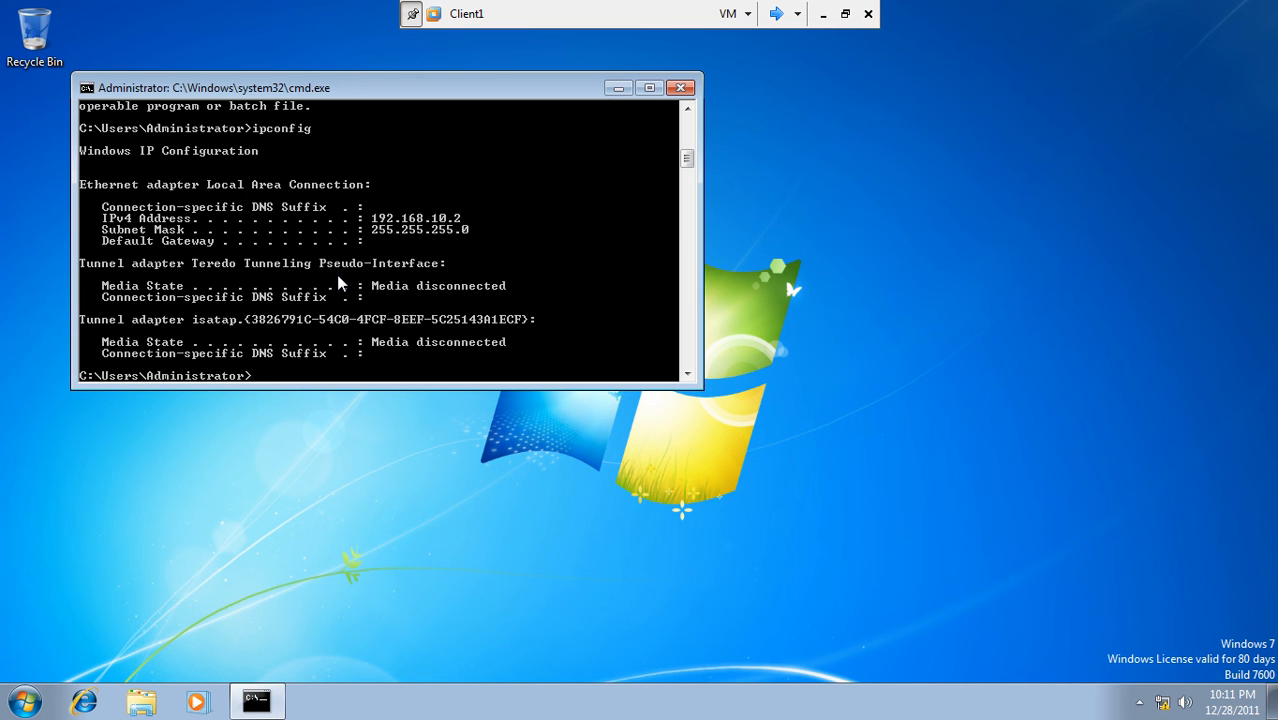
- Outside full screen, check Client1's network adapter uses VMnet0, then select the 32-bit-winsrv2 tab
{"action": "left_click", "coordinate": [763, 18]}
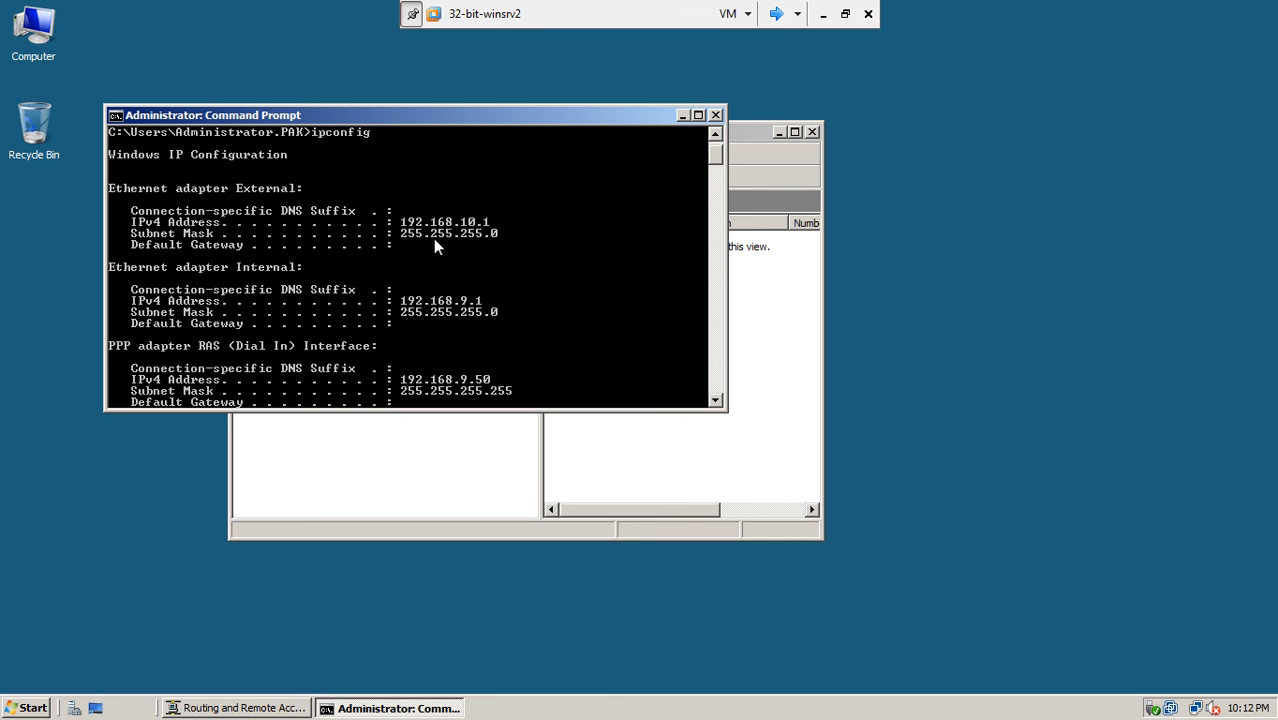
{"action": "left_click", "coordinate": [845, 13]}
{"action": "double_click", "coordinate": [686, 14]}
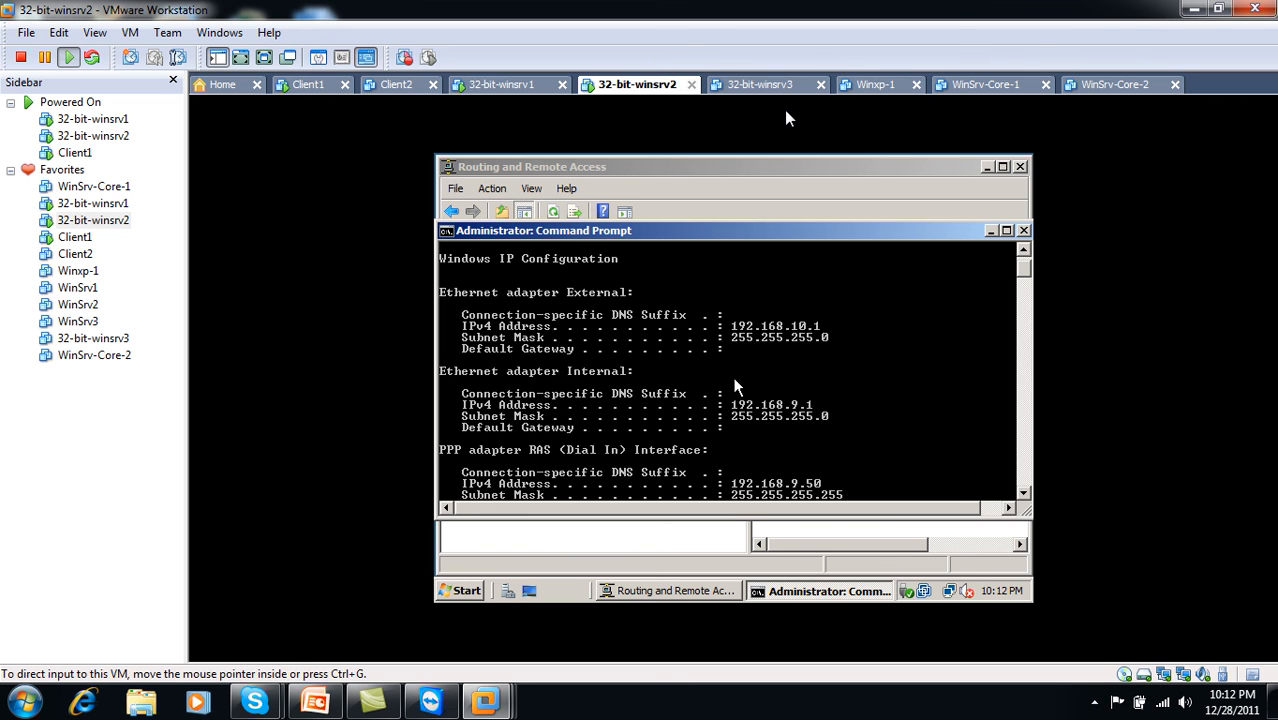
{"action": "left_click", "coordinate": [325, 85]}
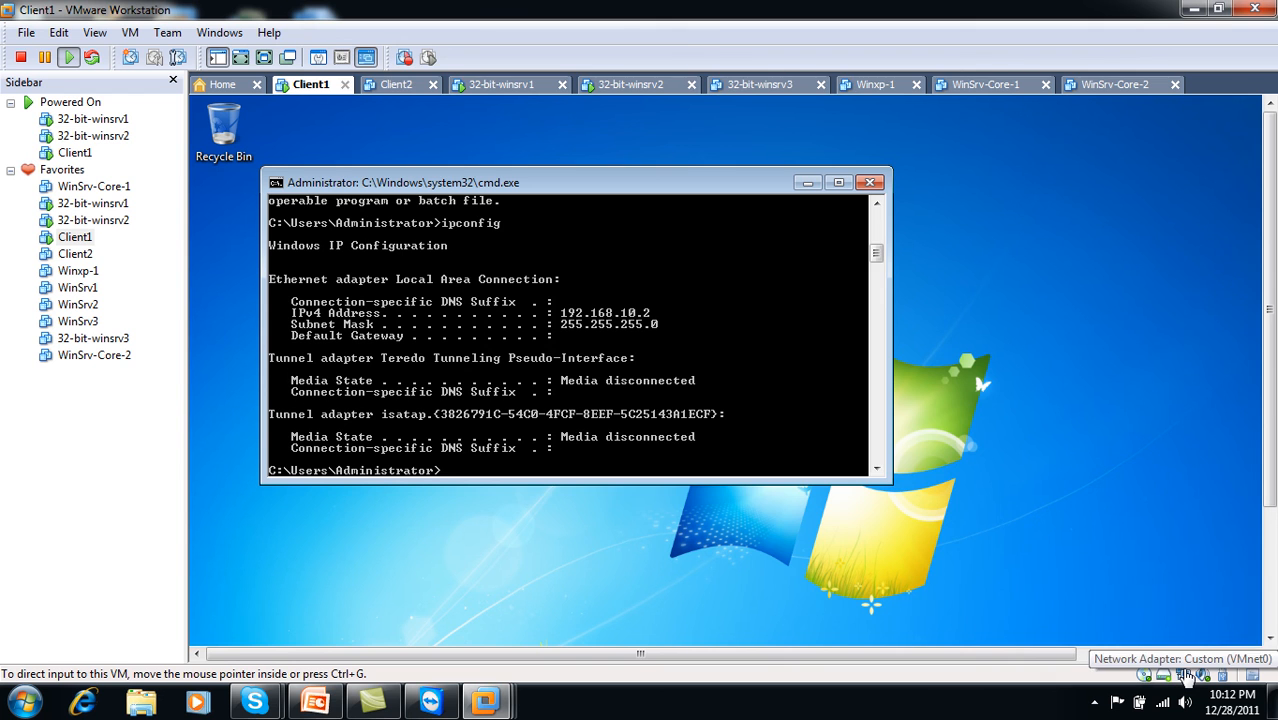
{"action": "double_click", "coordinate": [1184, 675]}
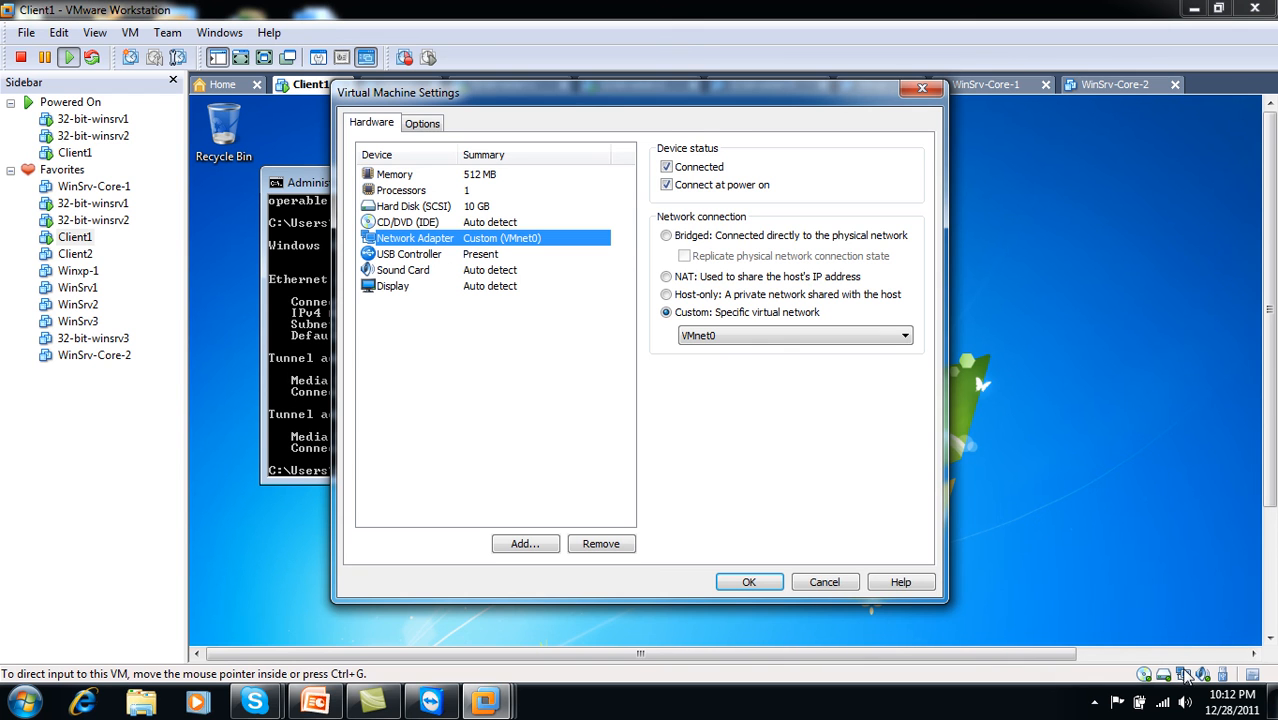
{"action": "left_click", "coordinate": [730, 314]}
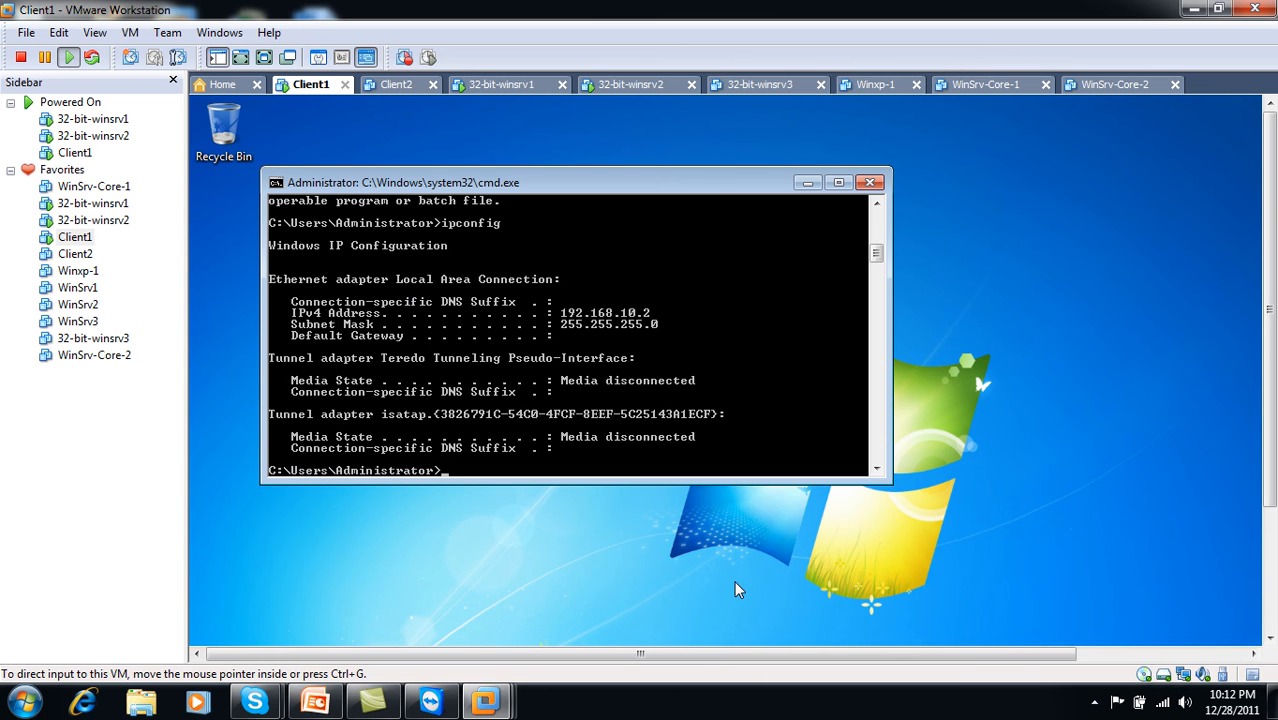
{"action": "left_click", "coordinate": [600, 88]}
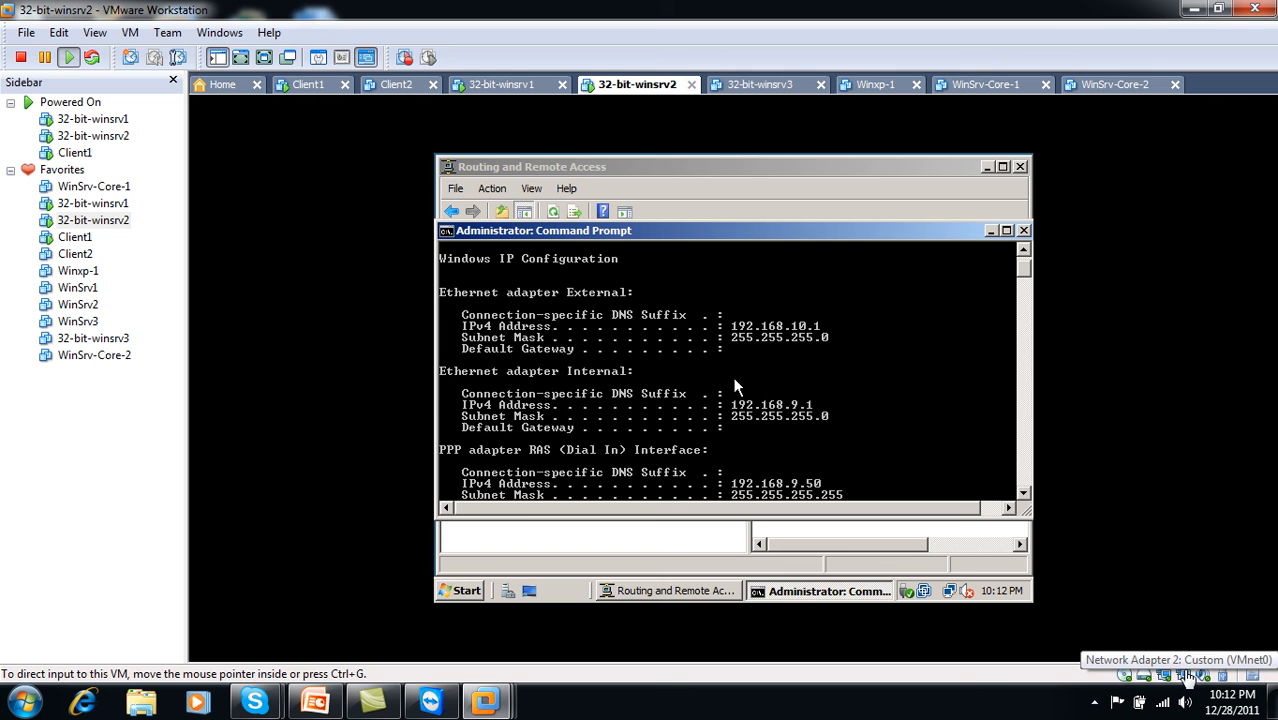
- In full screen, close the server's Routing and Remote Access console and command prompt
{"action": "left_click", "coordinate": [263, 57]}
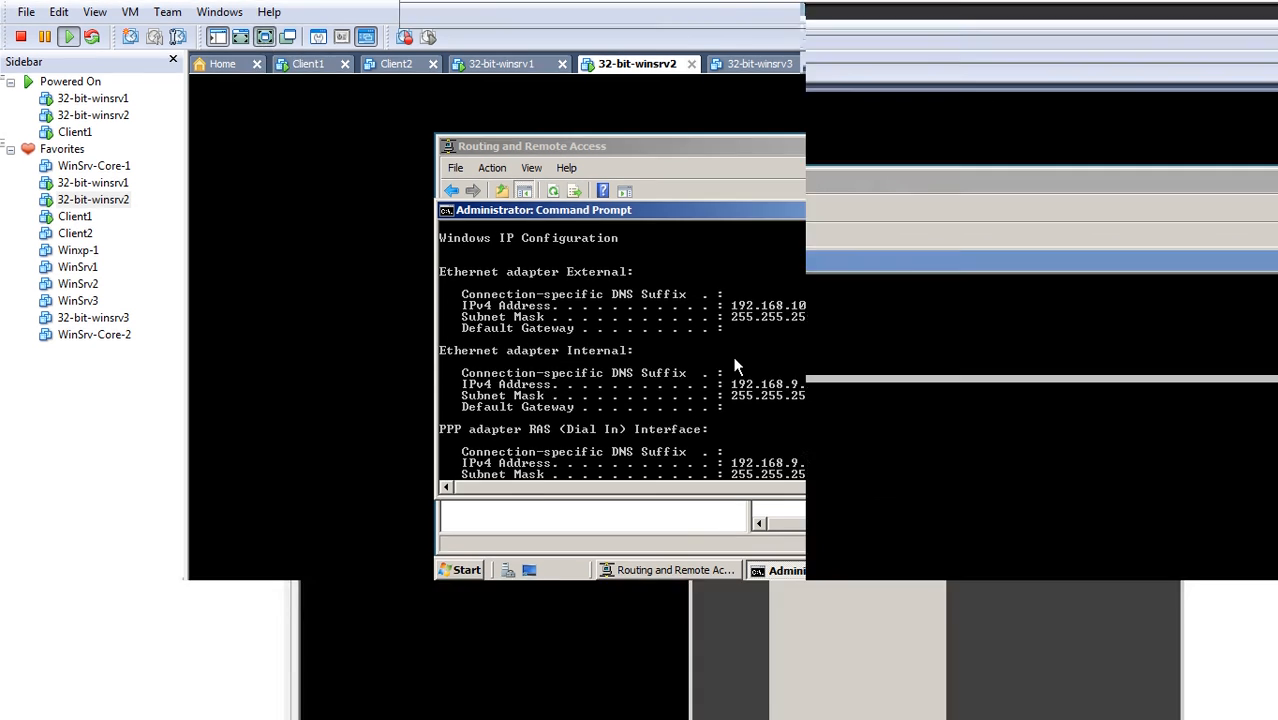
{"action": "left_click_drag", "start_coordinate": [307, 18], "coordinate": [633, 135]}
{"action": "left_click_drag", "start_coordinate": [265, 120], "coordinate": [340, 135]}
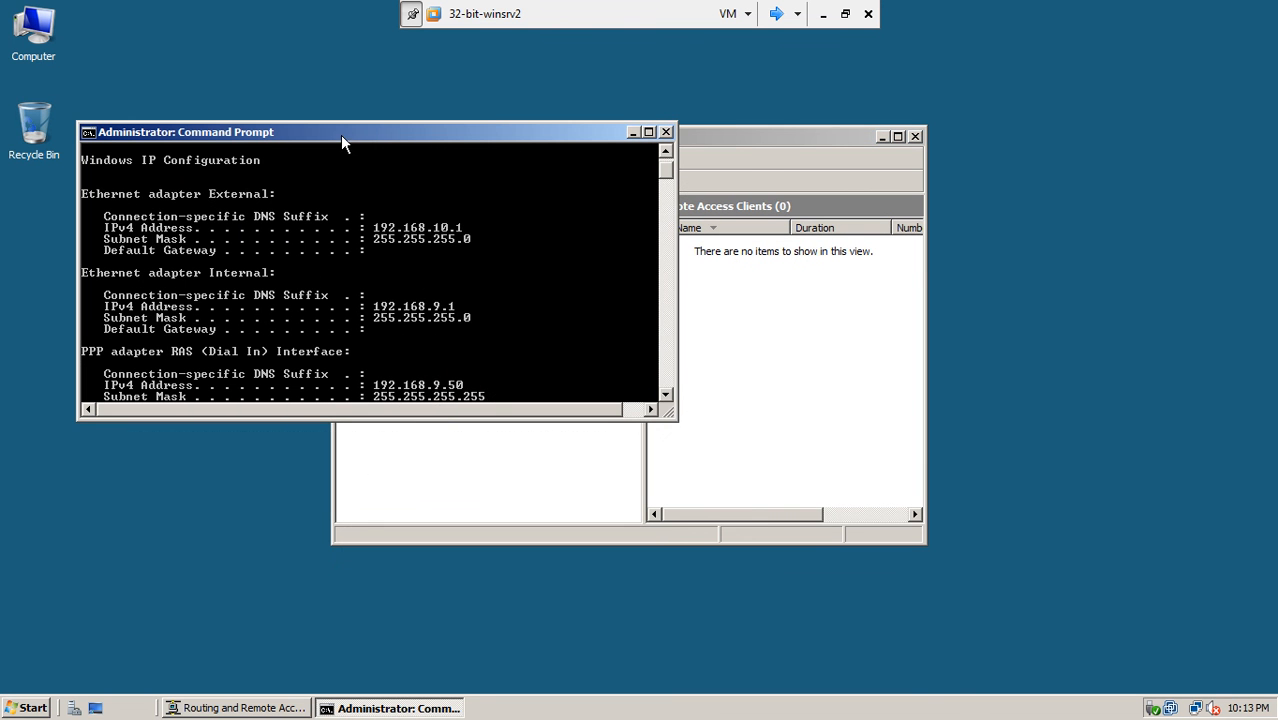
{"action": "left_click", "coordinate": [914, 136]}
{"action": "left_click", "coordinate": [665, 132]}
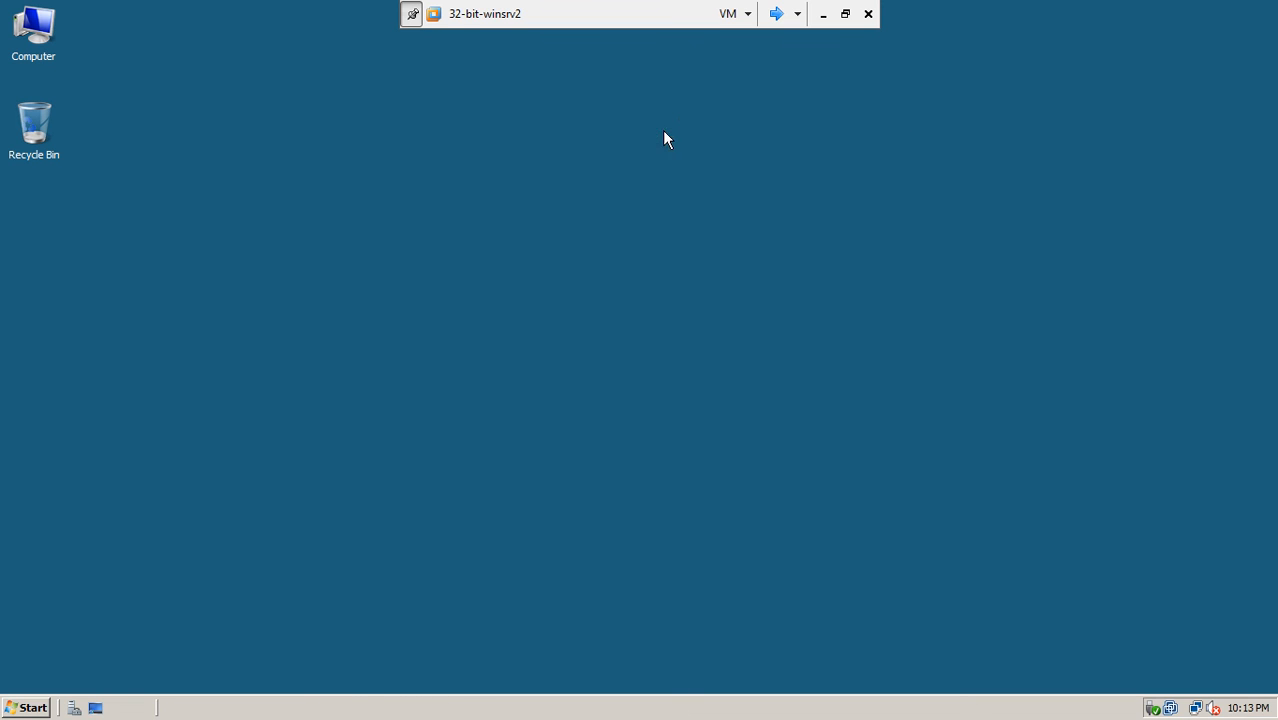
- Log off 32-bit-winsrv2 and sign back in with the administrator password
{"action": "left_click", "coordinate": [26, 709]}
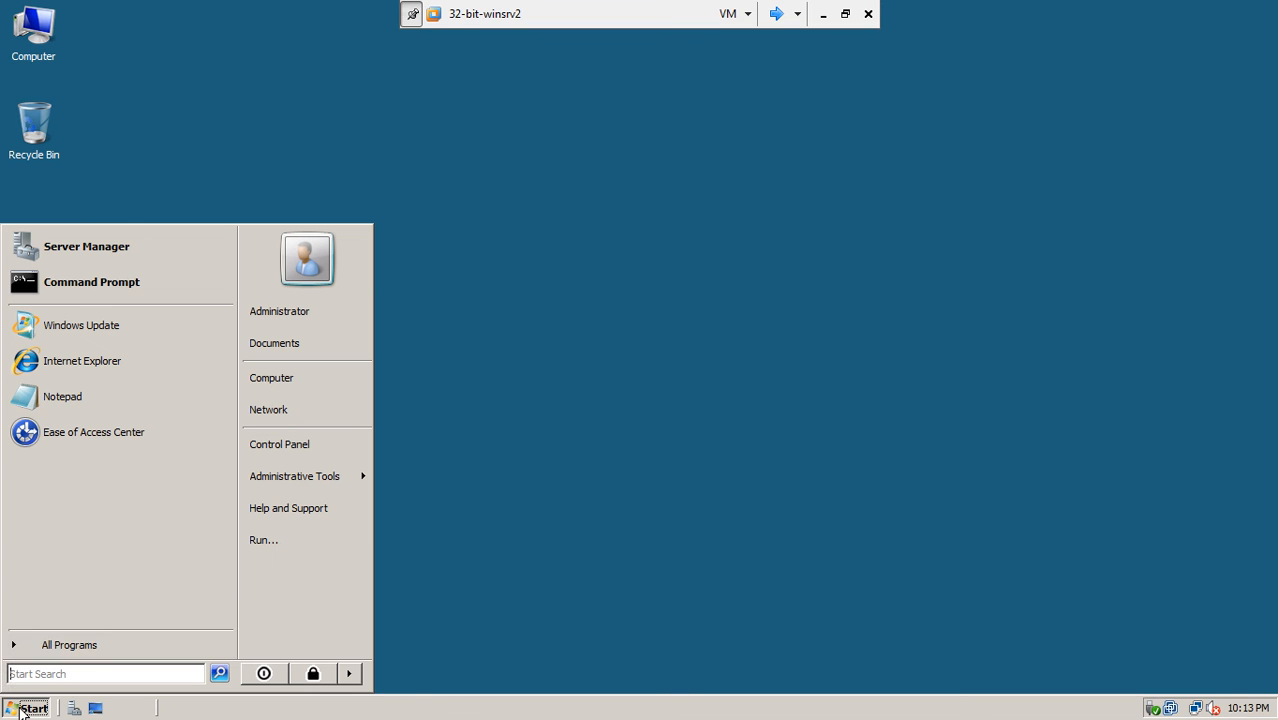
{"action": "left_click", "coordinate": [348, 673]}
{"action": "left_click", "coordinate": [405, 605]}
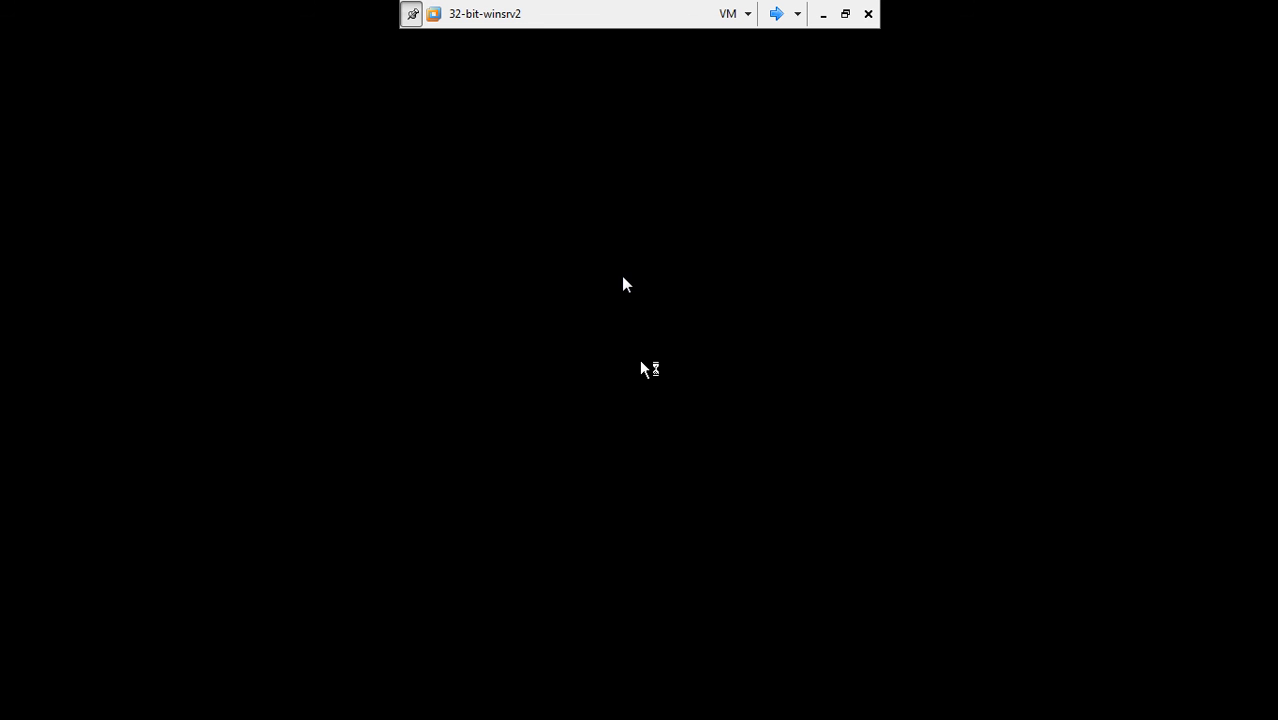
{"action": "key", "text": "ctrl+alt+End"}
{"action": "type", "text": "•••"}
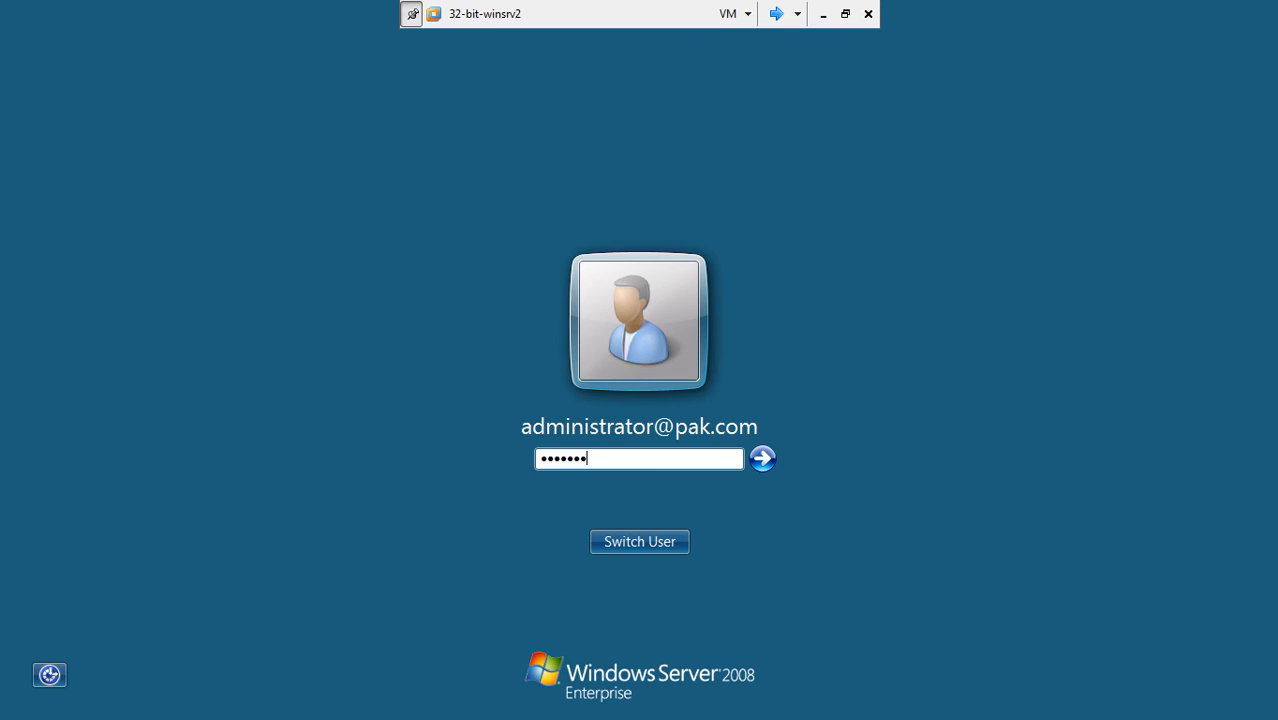
{"action": "key", "text": "Return"}
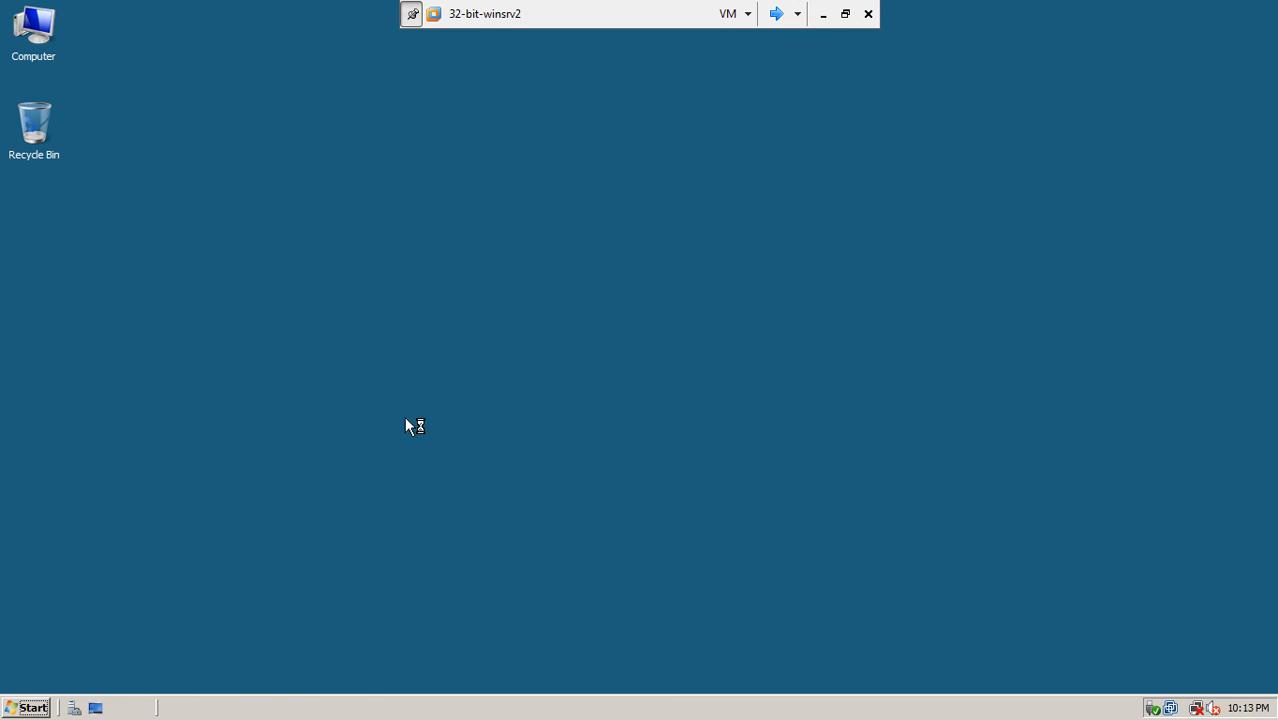
- In a new server command prompt, run ipconfig and ping 192.168.9.2, which replies
{"action": "left_click", "coordinate": [24, 700]}
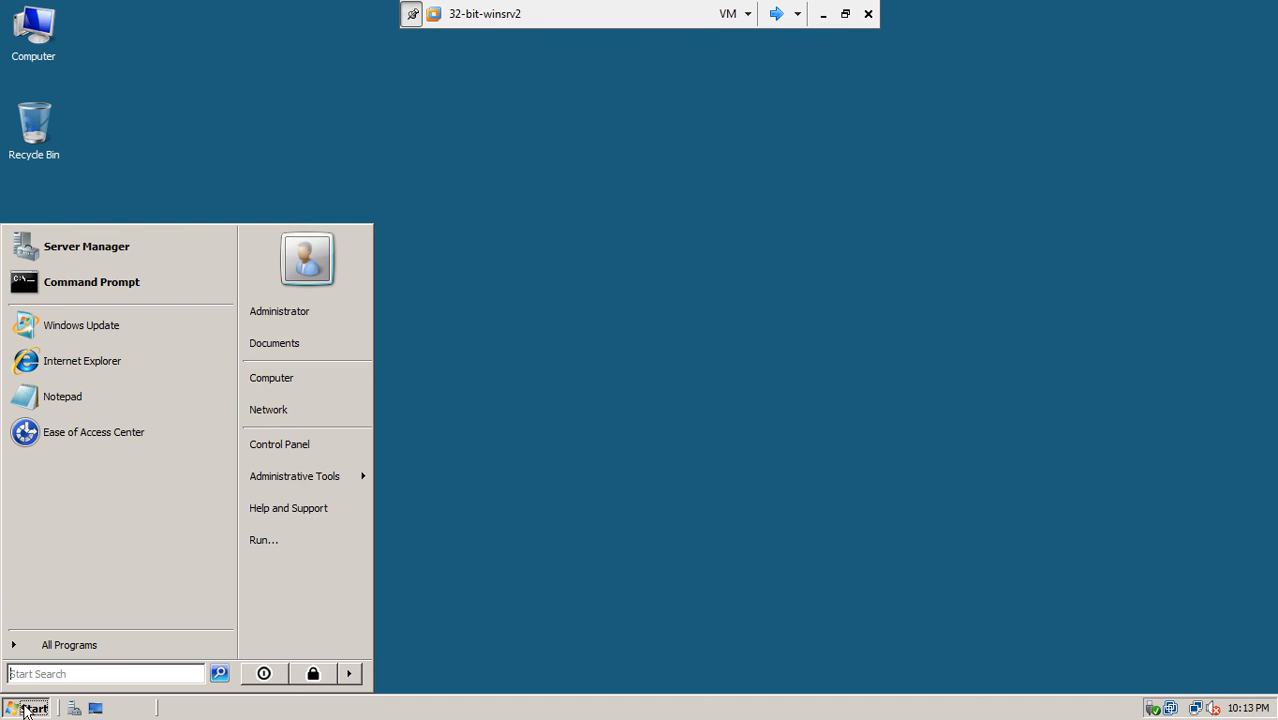
{"action": "left_click", "coordinate": [101, 277]}
{"action": "type", "text": "ip"}
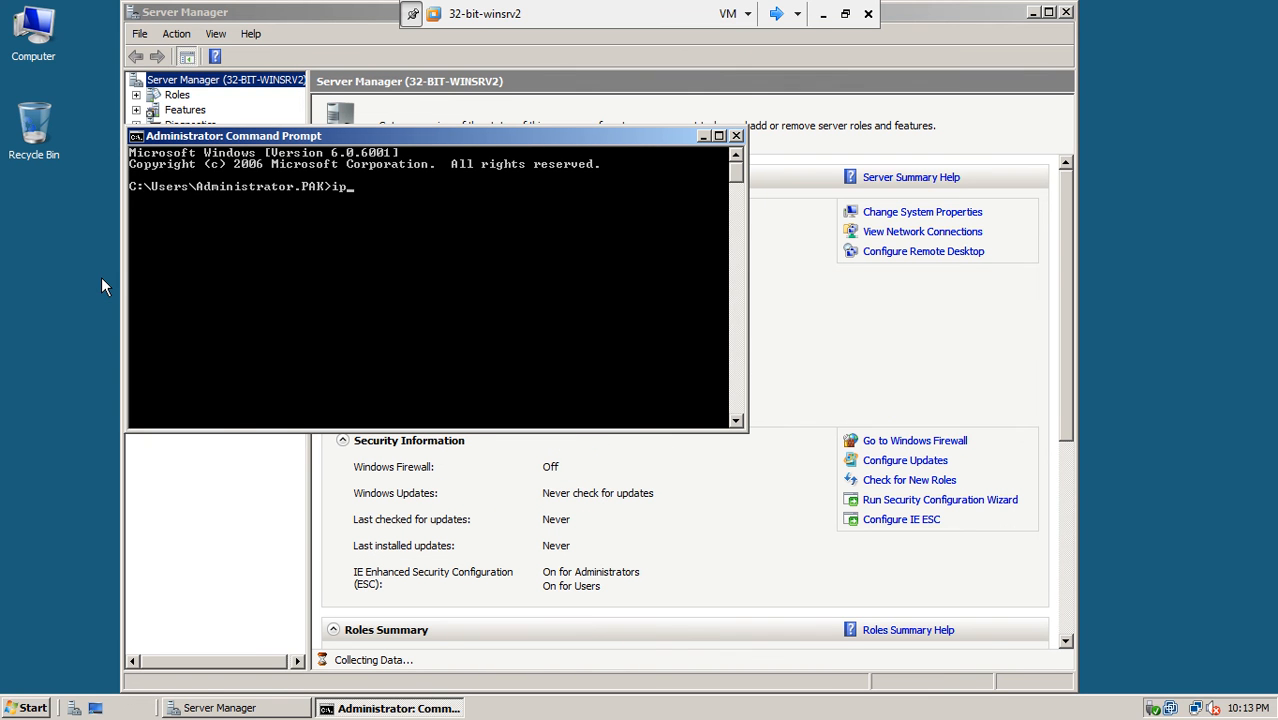
{"action": "type", "text": "config"}
{"action": "key", "text": "Return"}
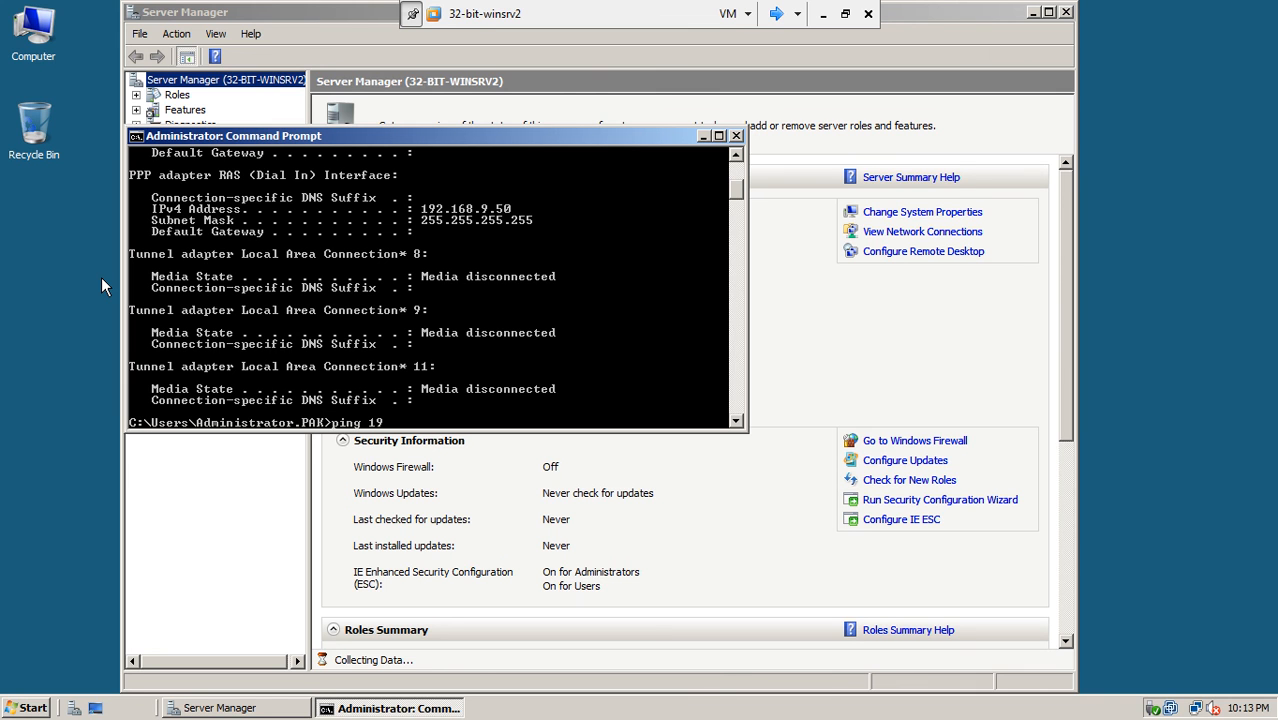
{"action": "type", "text": "ping 192.168.9.2"}
{"action": "key", "text": "Return"}
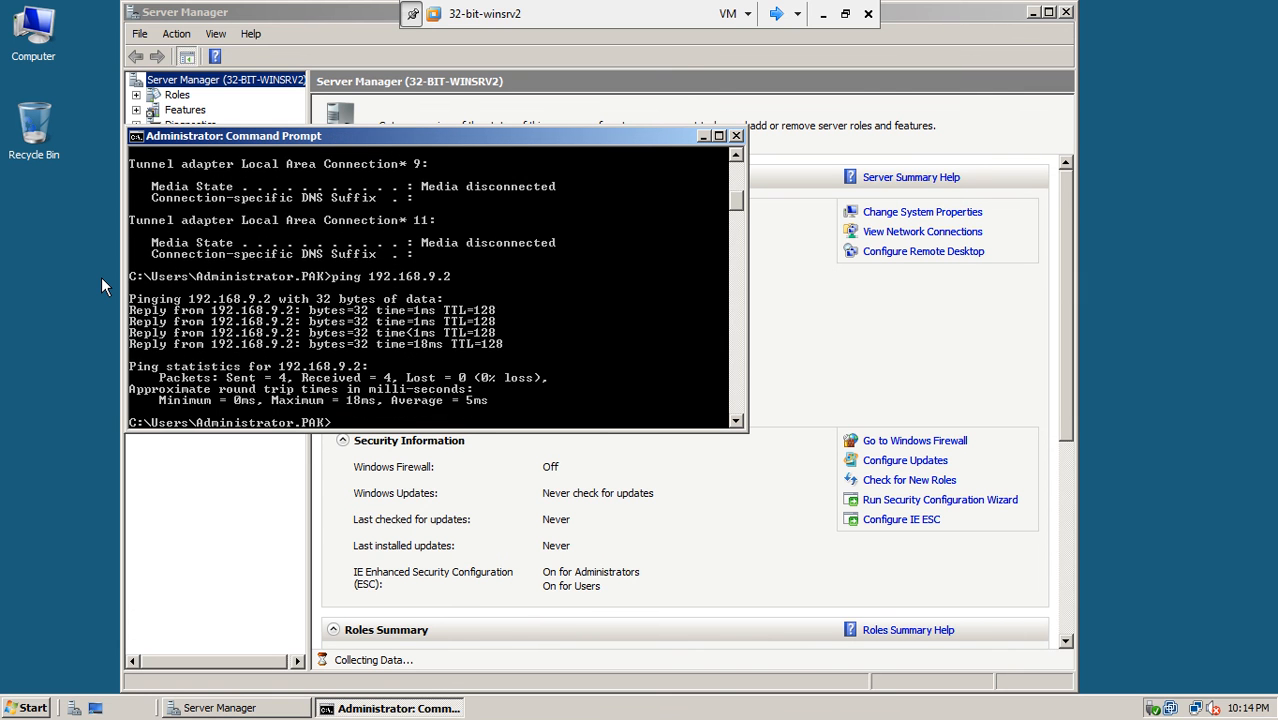
- Ping 192.168.10.1 and 192.168.10.2 from the server, both returning General failure
{"action": "key", "text": "Up"}
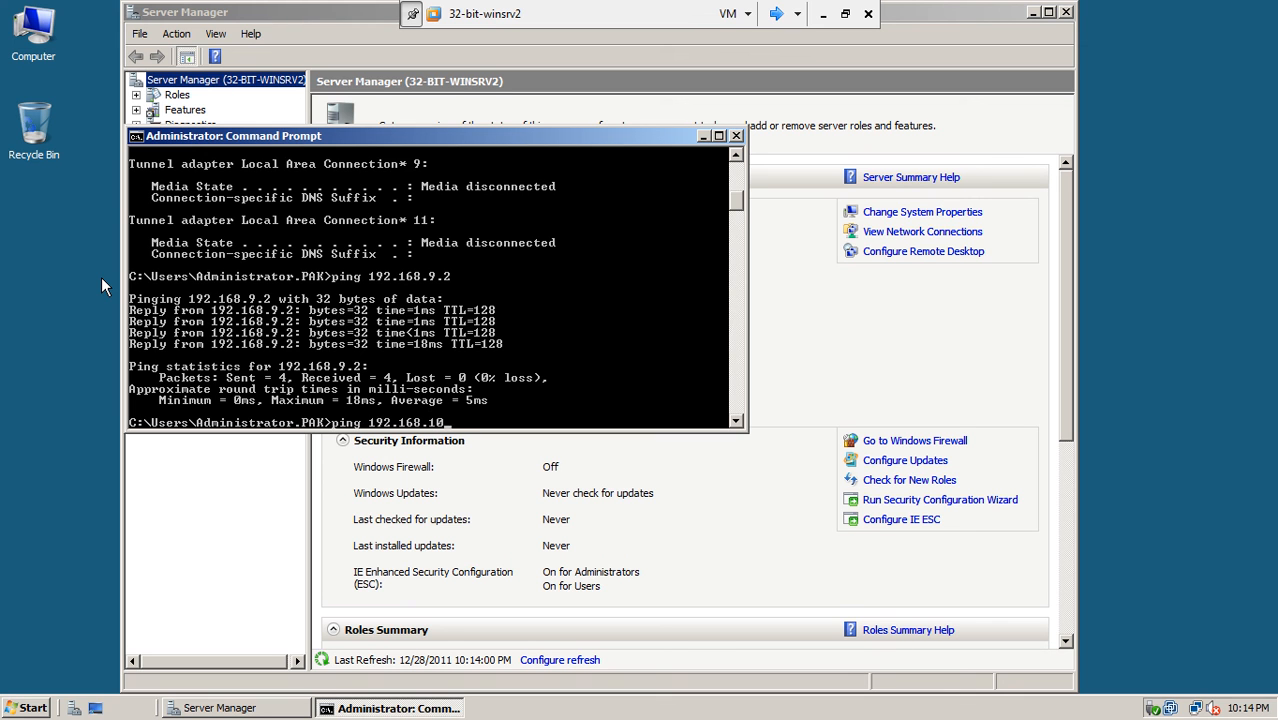
{"action": "type", "text": "10.1"}
{"action": "key", "text": "Return"}
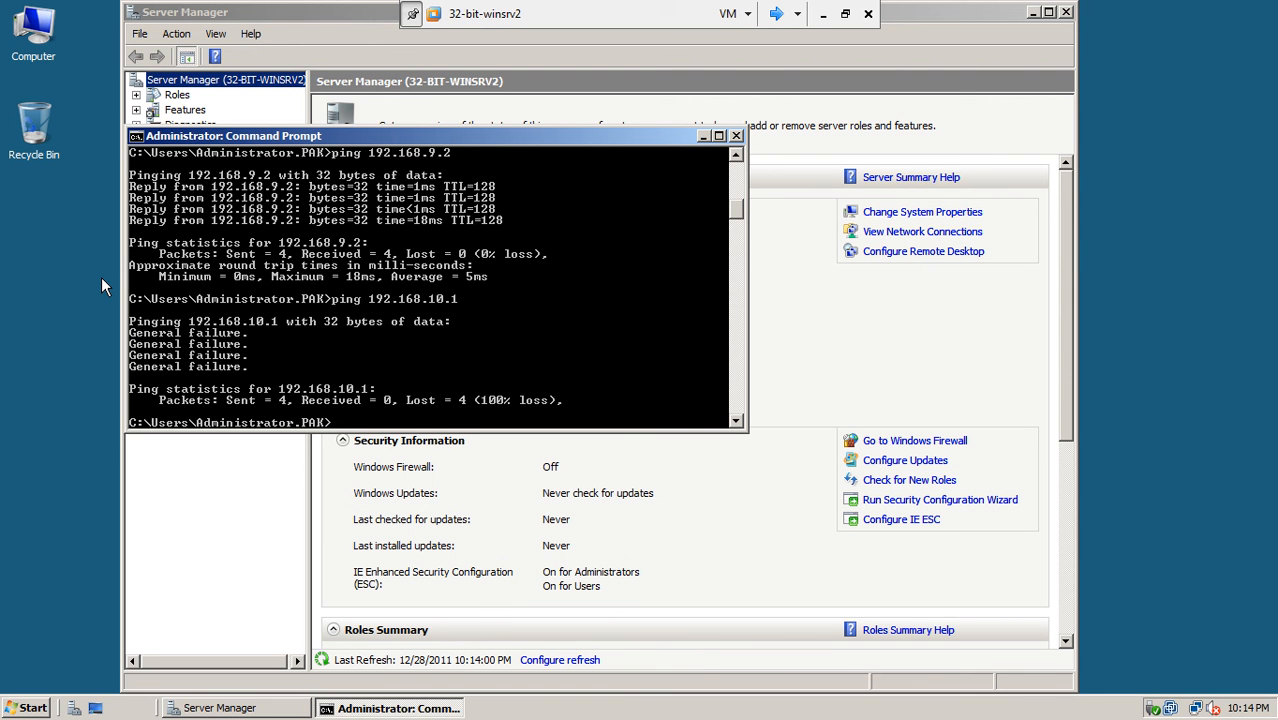
{"action": "key", "text": "Up"}
{"action": "type", "text": "2"}
{"action": "key", "text": "Return"}
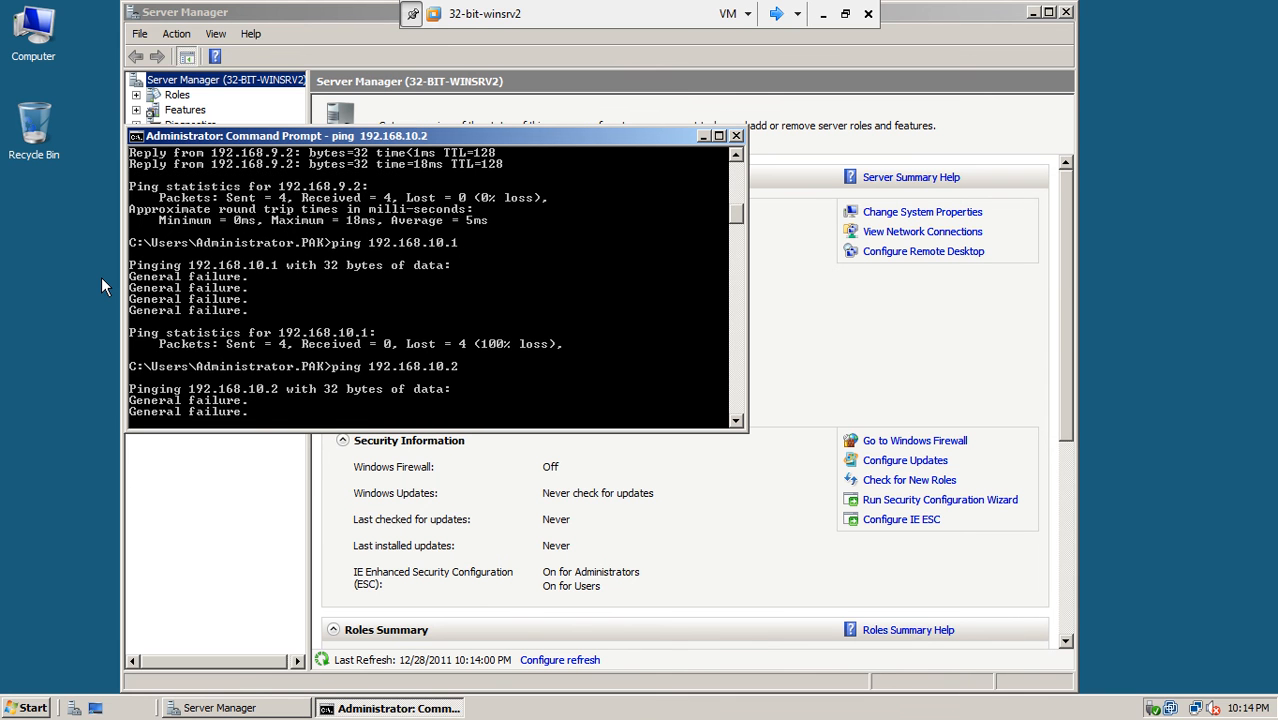
- Close the server prompt, switch to Client1, close its command prompt, and open Computer from Start
{"action": "left_click", "coordinate": [736, 137]}
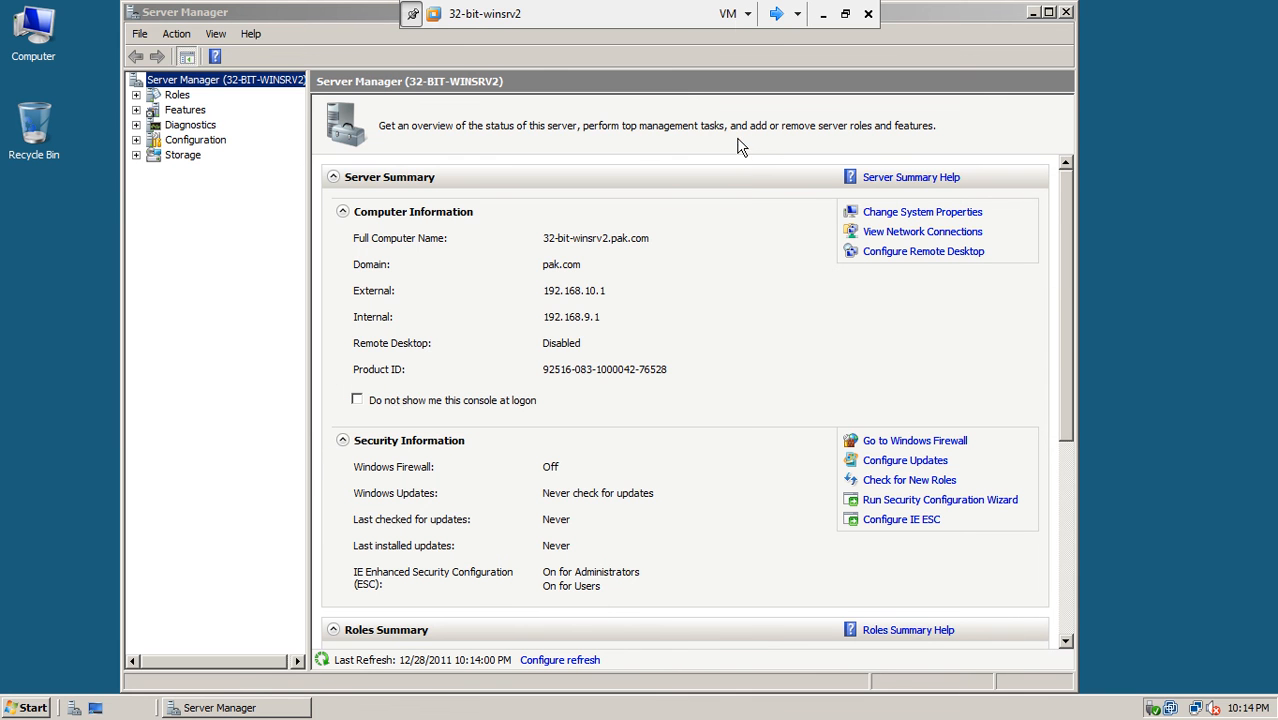
{"action": "left_click", "coordinate": [775, 15]}
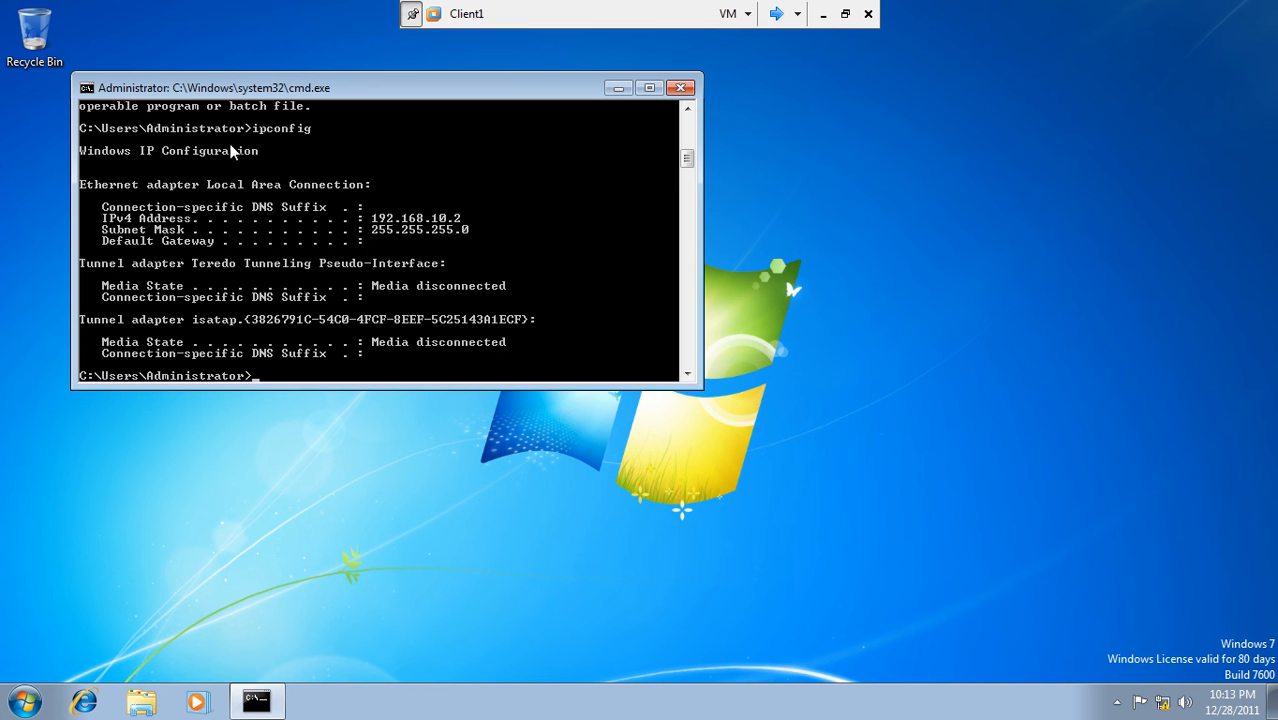
{"action": "left_click", "coordinate": [847, 14]}
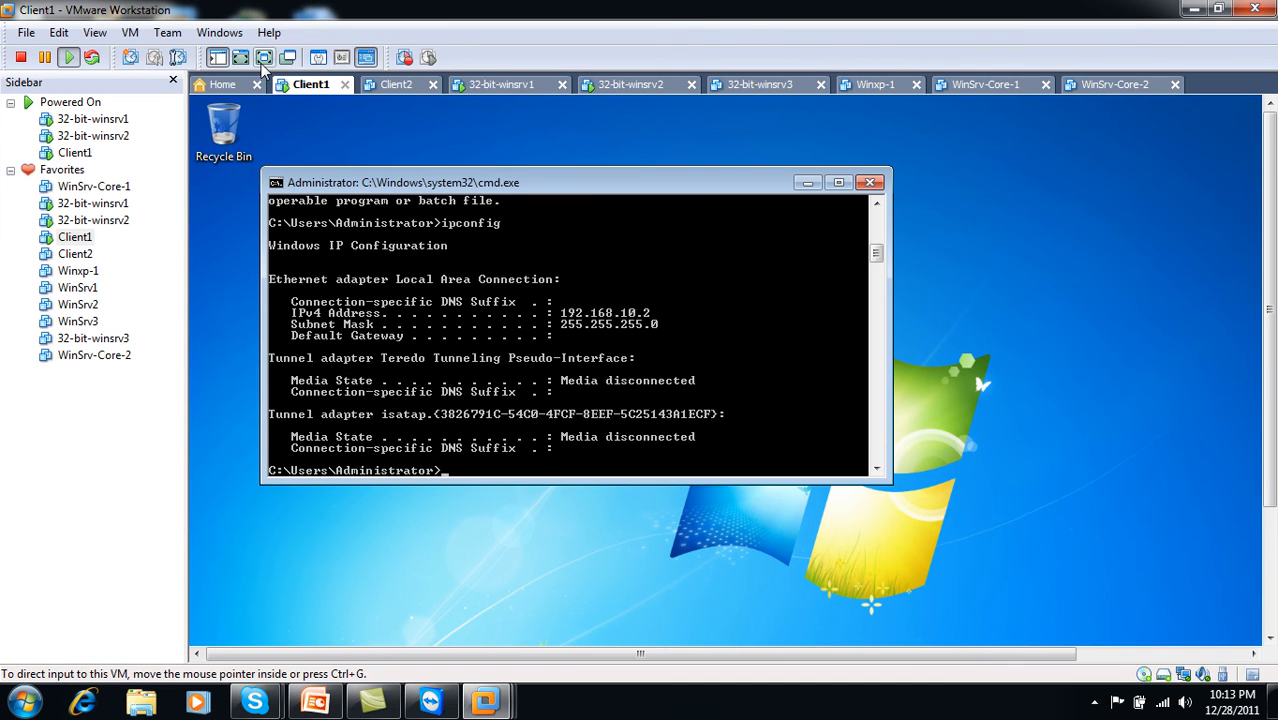
{"action": "left_click", "coordinate": [264, 57]}
{"action": "left_click_drag", "start_coordinate": [466, 90], "coordinate": [739, 161]}
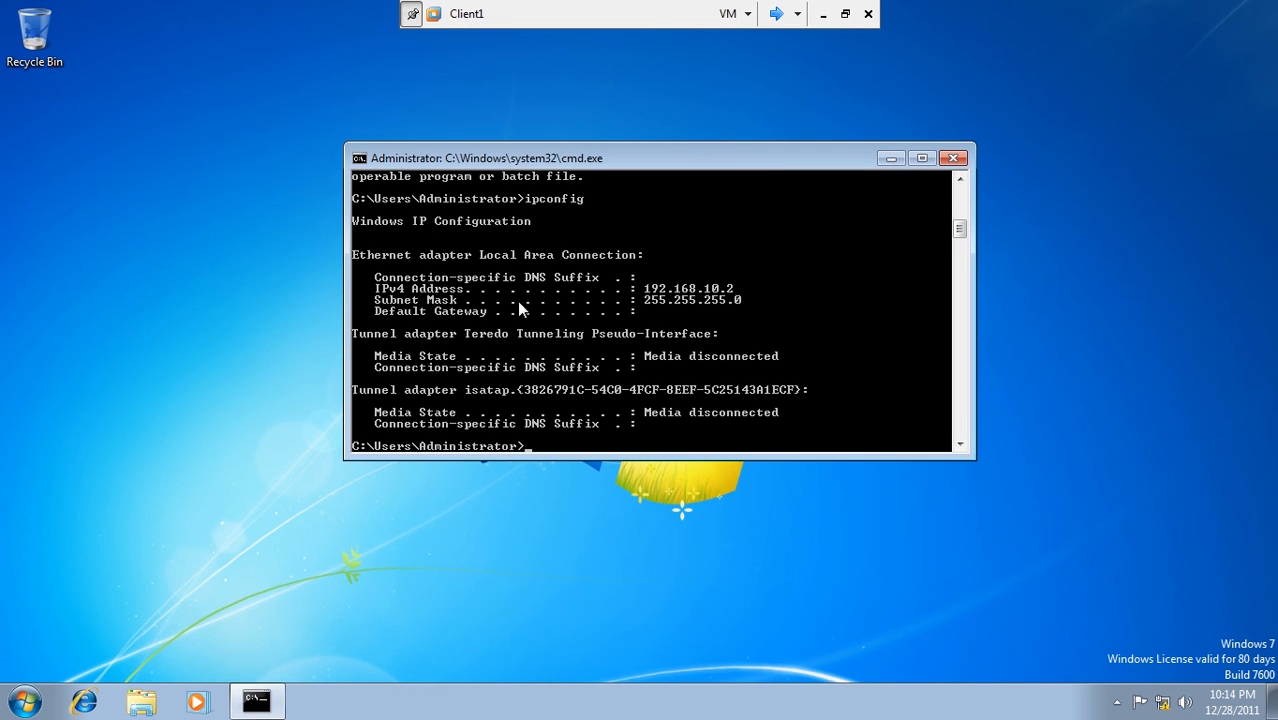
{"action": "left_click", "coordinate": [24, 702]}
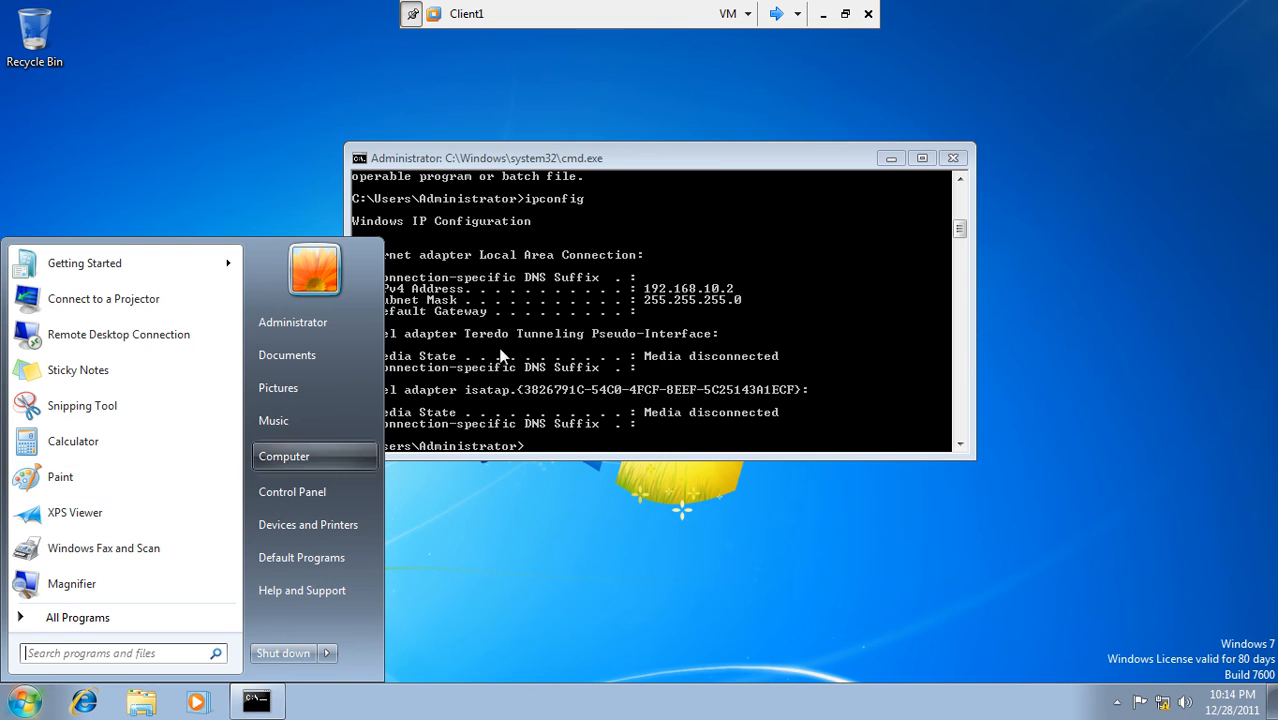
{"action": "left_click", "coordinate": [955, 158]}
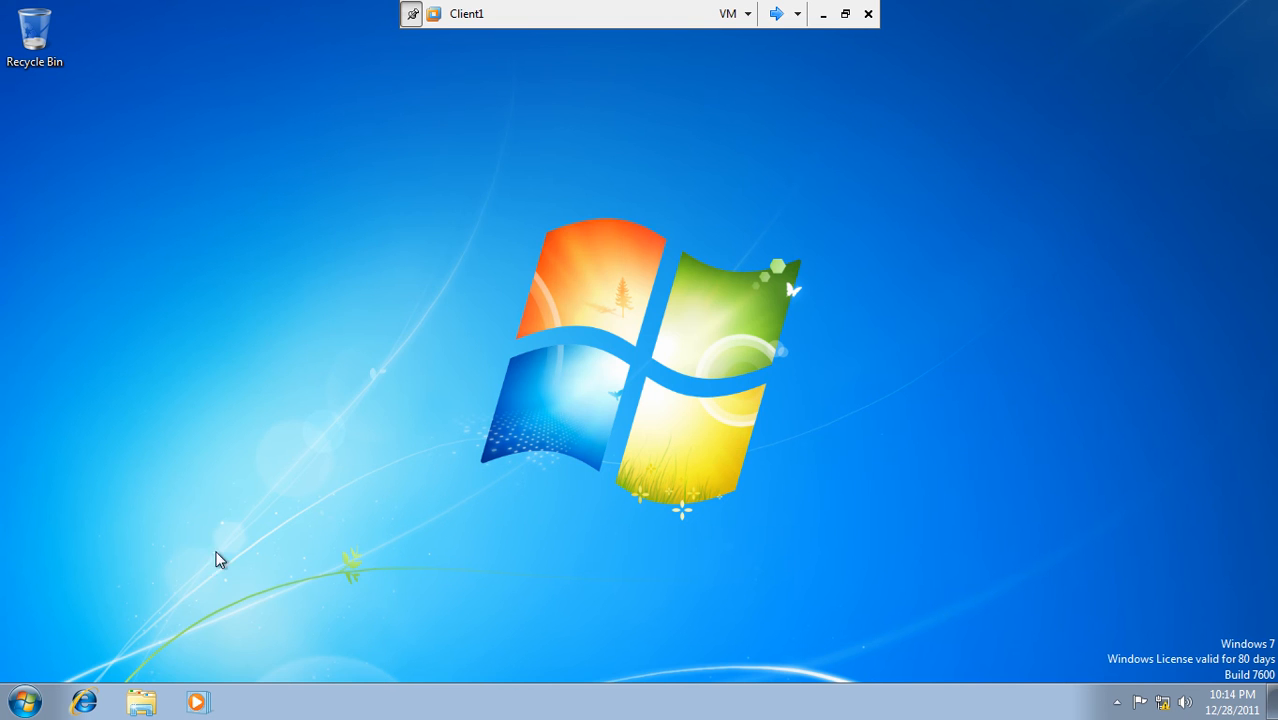
{"action": "left_click", "coordinate": [24, 702]}
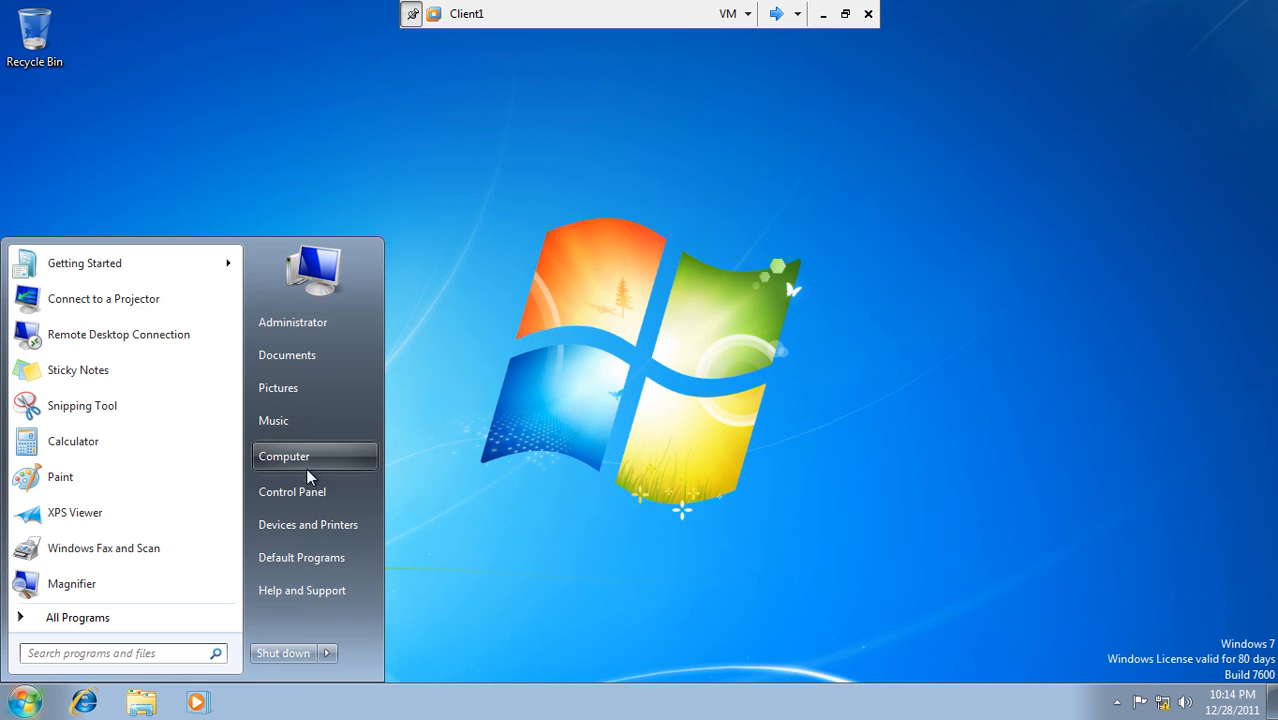
{"action": "left_click", "coordinate": [306, 470]}
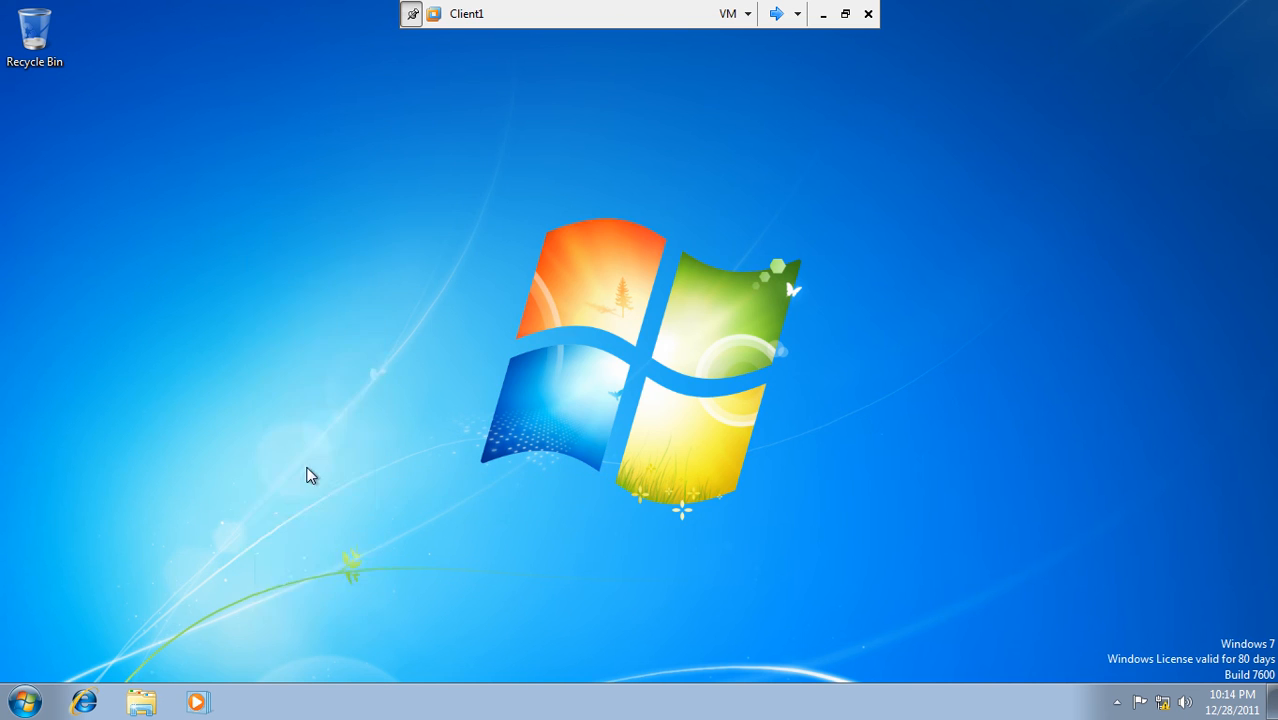
- Open Network and Sharing Center via Network, cancelling an accidentally started workplace dial-up connection
{"action": "left_click", "coordinate": [333, 441]}
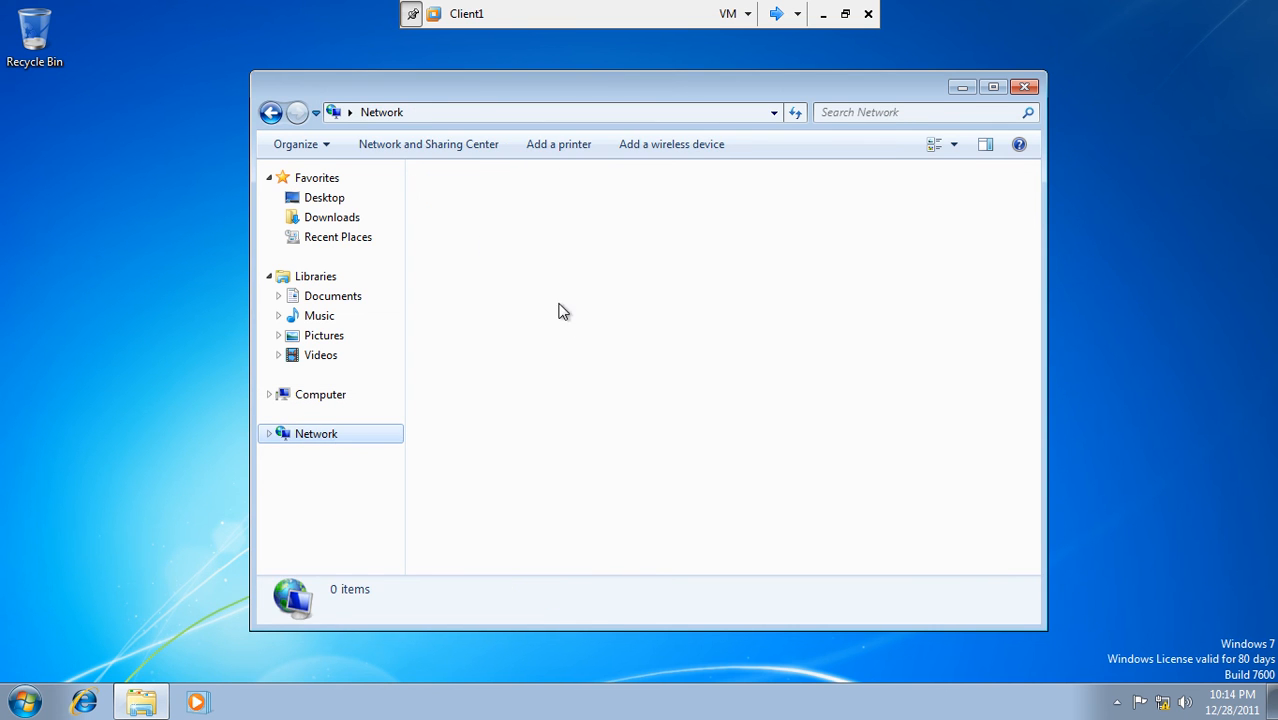
{"action": "left_click", "coordinate": [428, 146]}
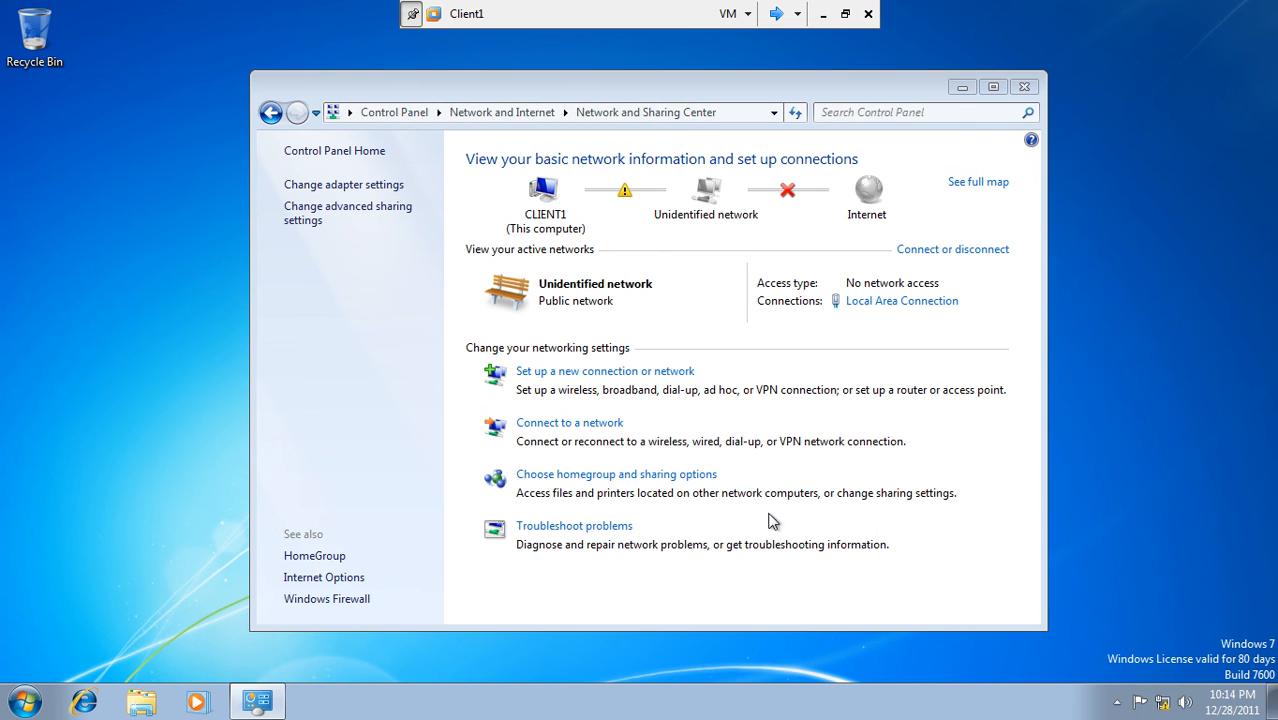
{"action": "left_click", "coordinate": [588, 375]}
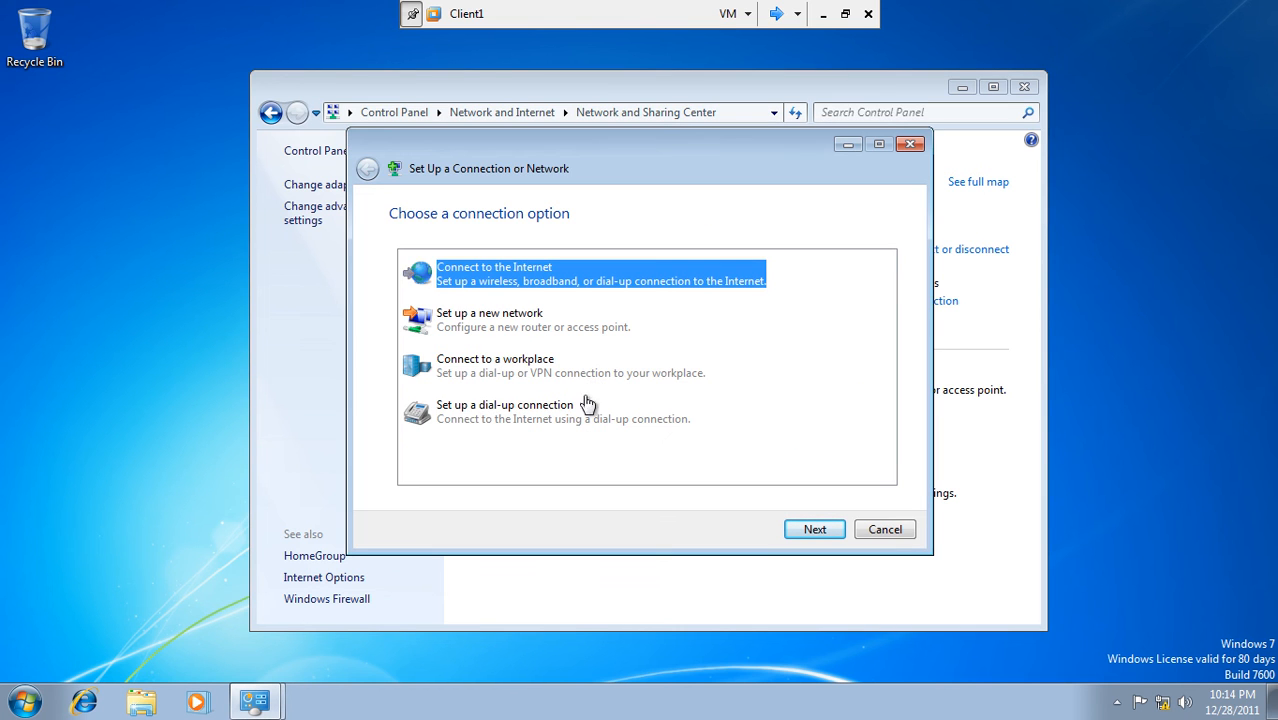
{"action": "left_click", "coordinate": [521, 380]}
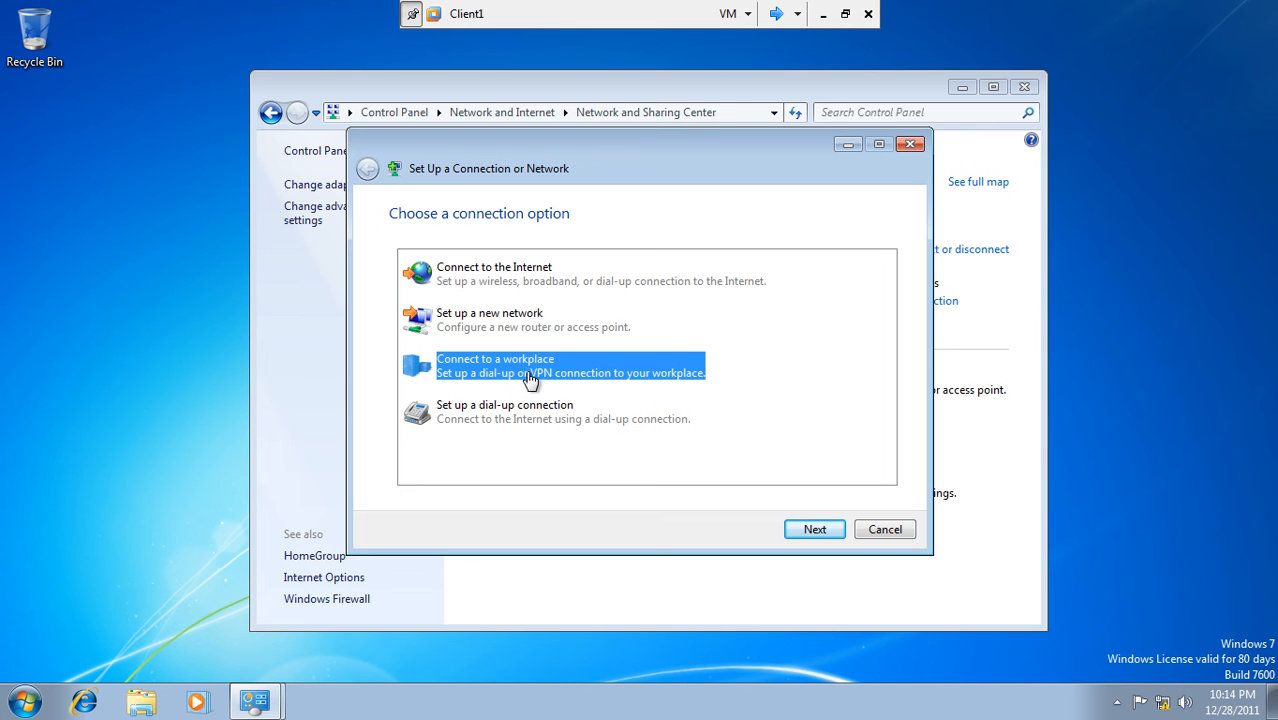
{"action": "left_click", "coordinate": [812, 531]}
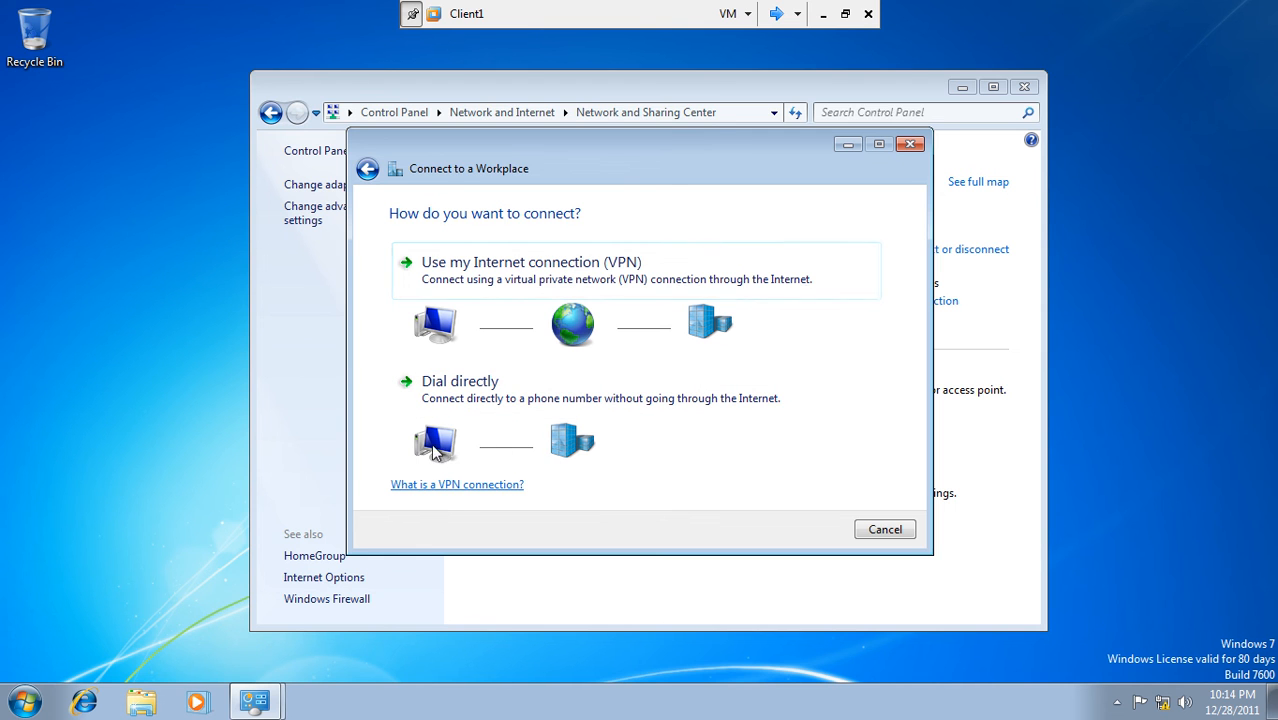
{"action": "left_click", "coordinate": [510, 393]}
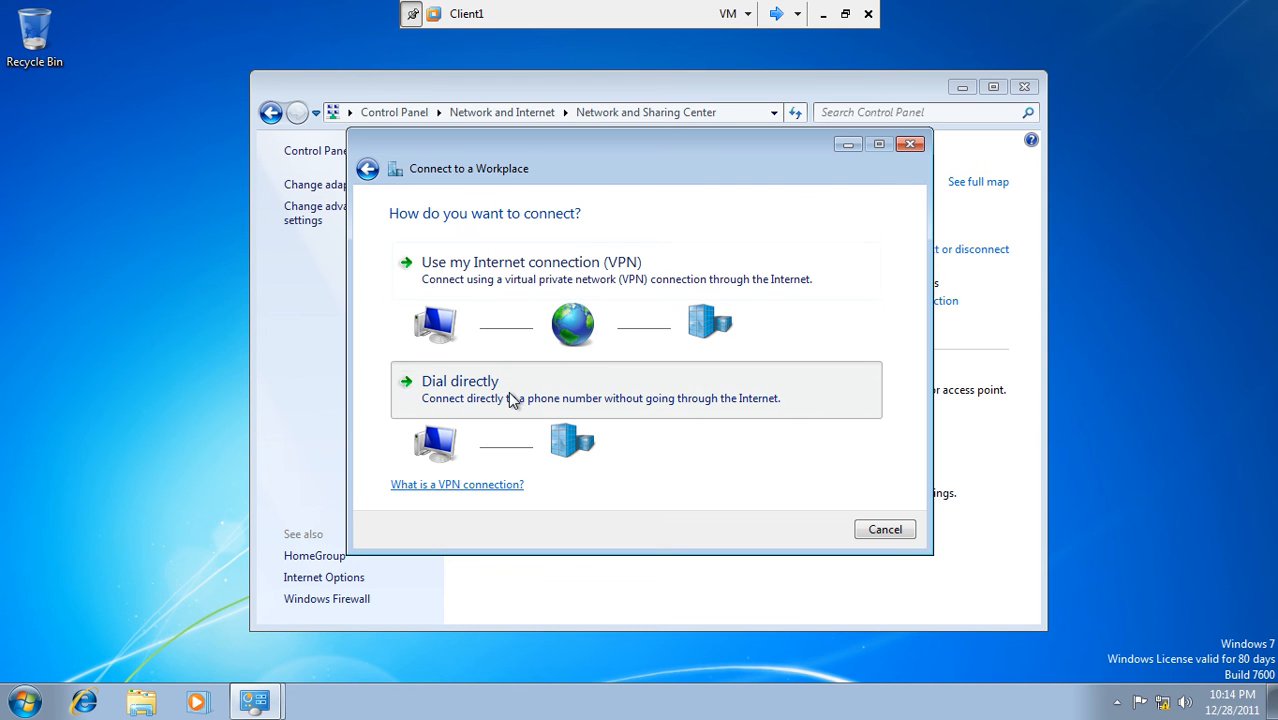
{"action": "left_click", "coordinate": [483, 390]}
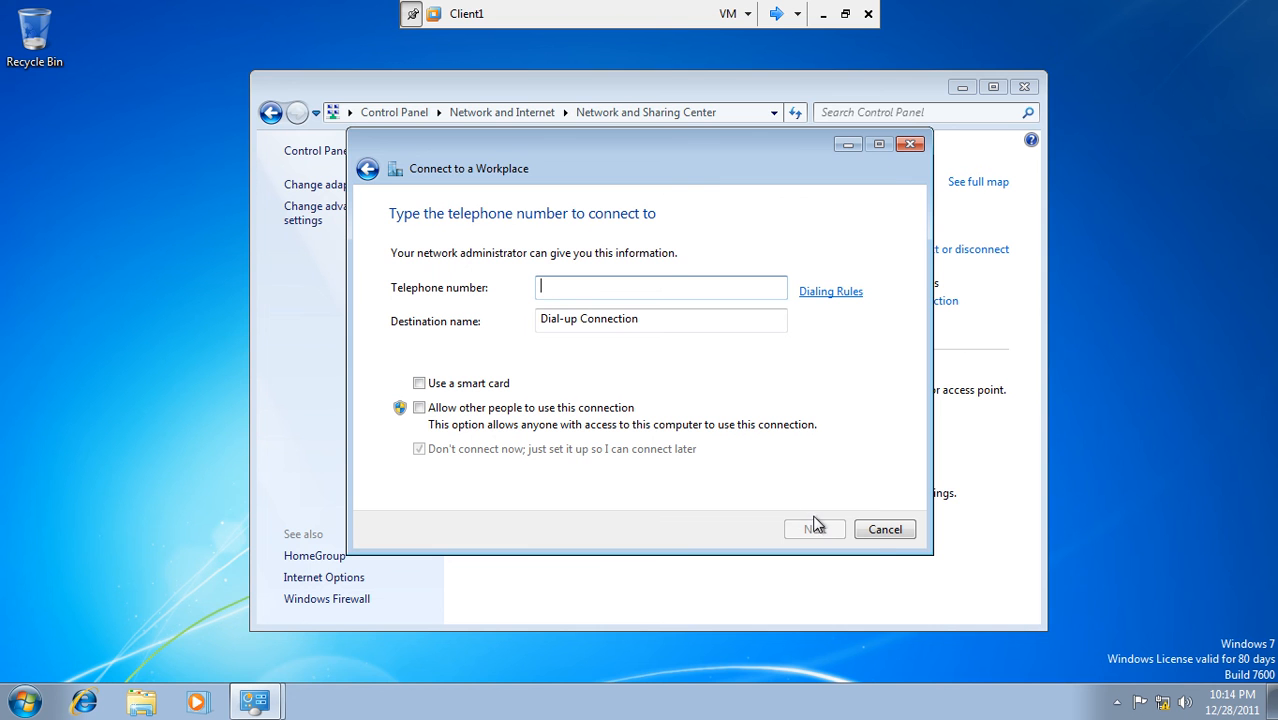
{"action": "left_click", "coordinate": [873, 537]}
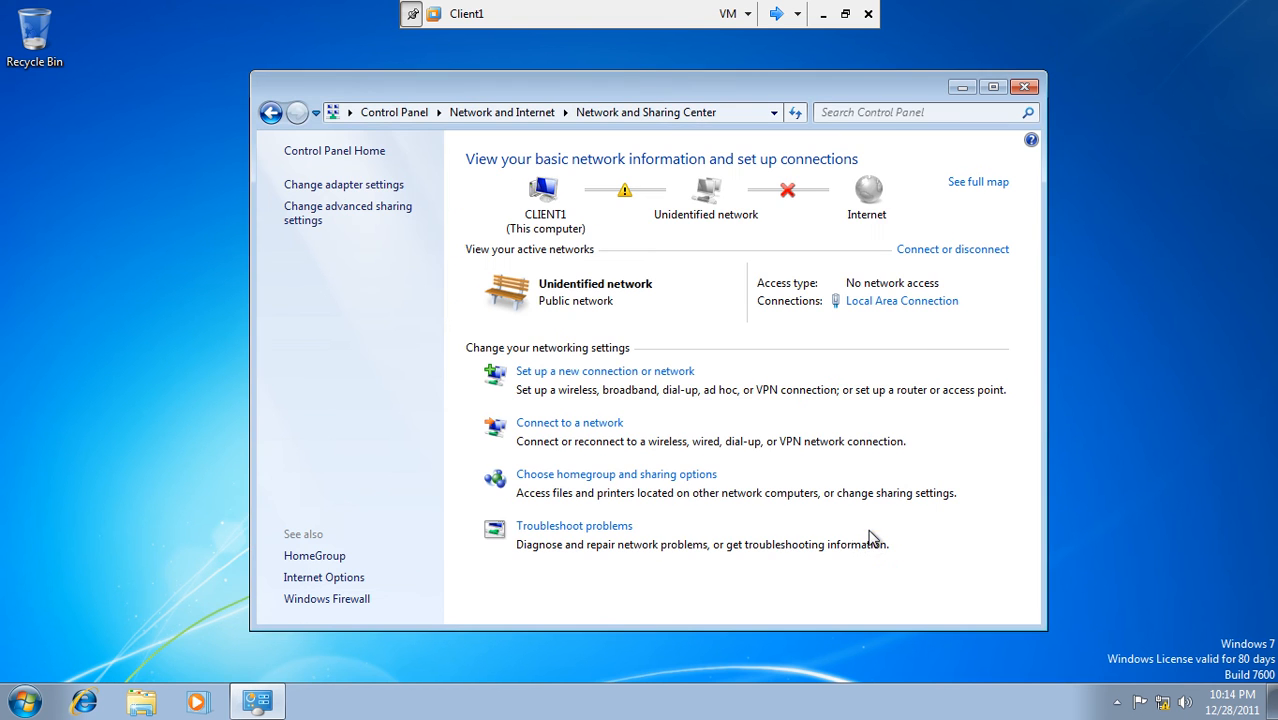
- Start a workplace VPN connection to 192.168.10.1 named 'main office', deferring the internet connection
{"action": "left_click", "coordinate": [583, 375]}
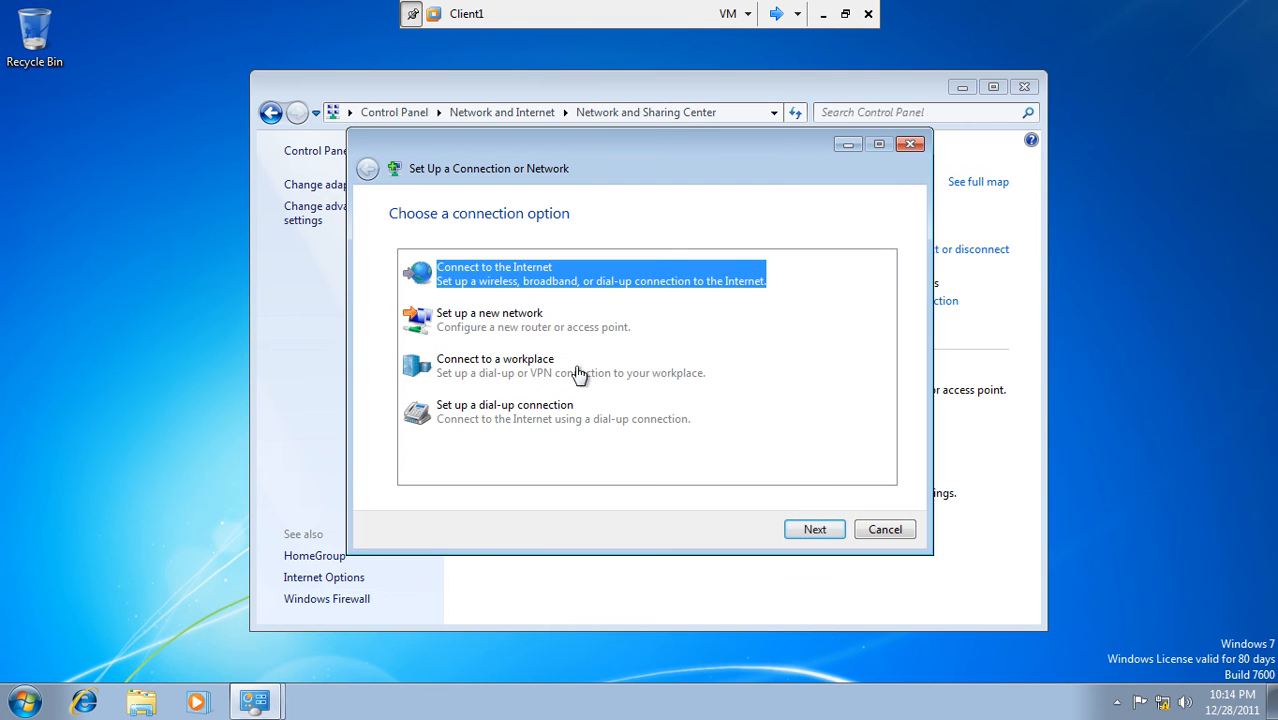
{"action": "left_click", "coordinate": [525, 372]}
{"action": "left_click", "coordinate": [816, 535]}
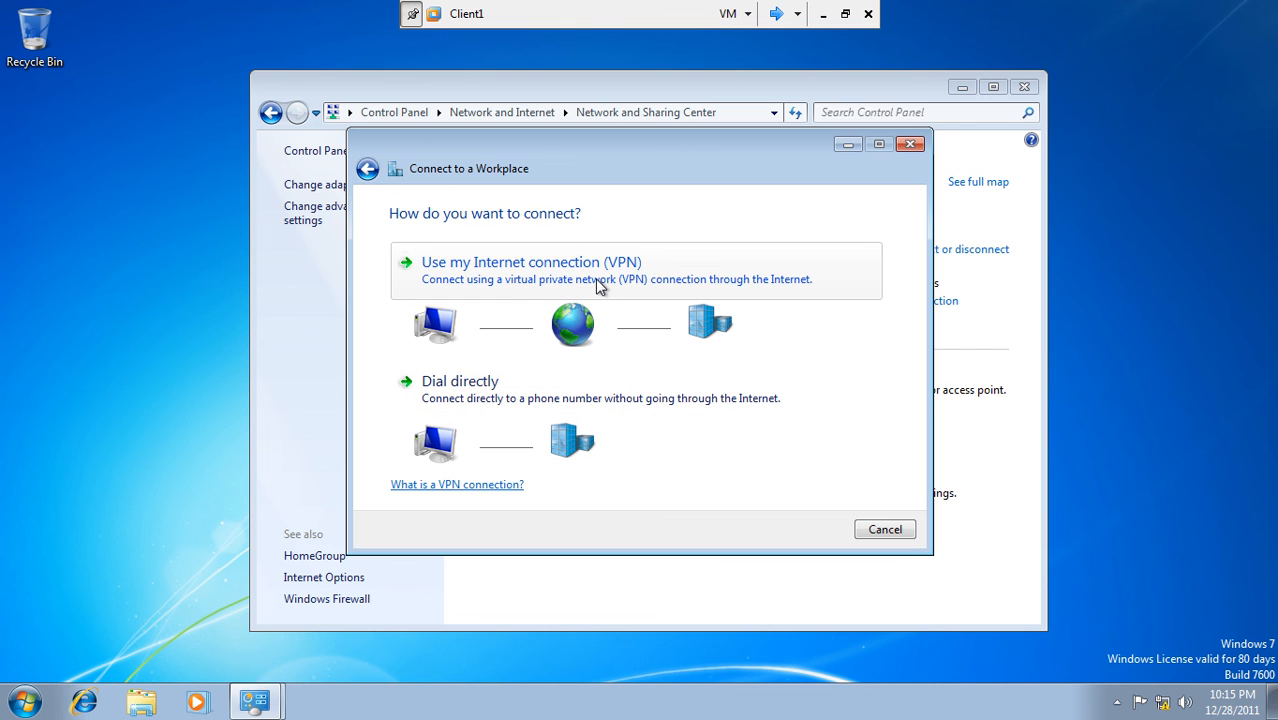
{"action": "left_click", "coordinate": [545, 268]}
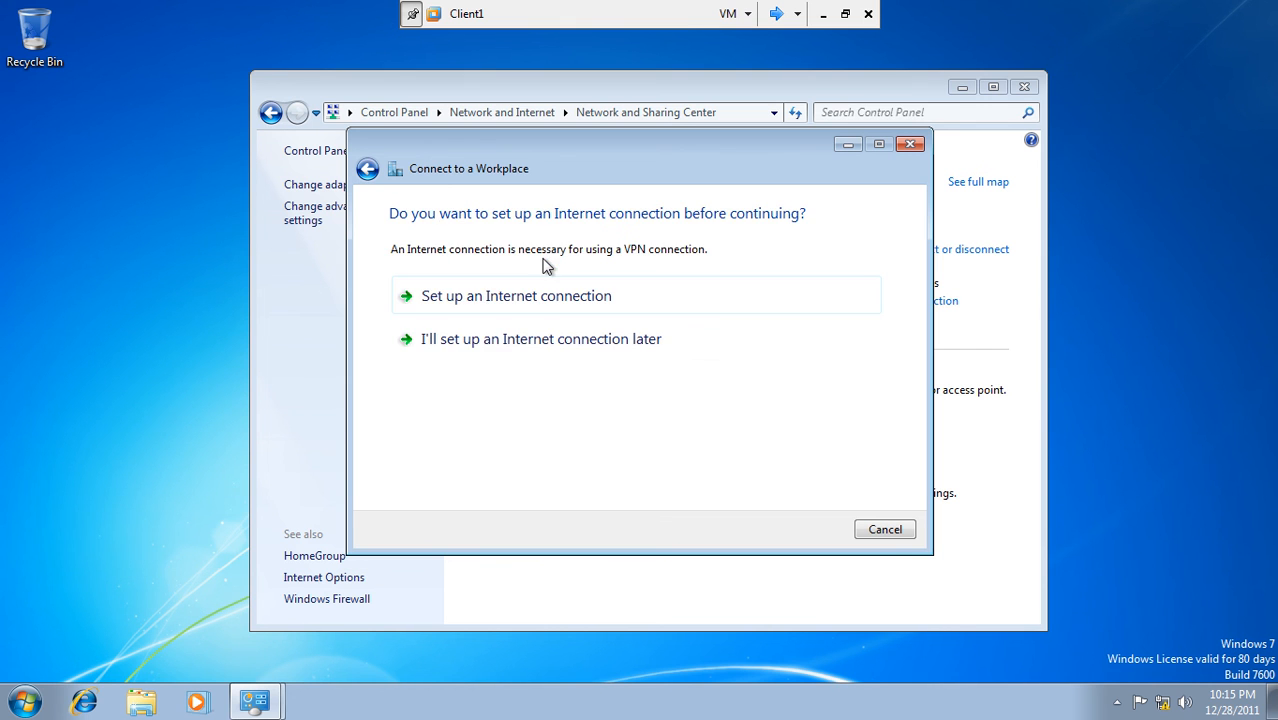
{"action": "left_click", "coordinate": [515, 341]}
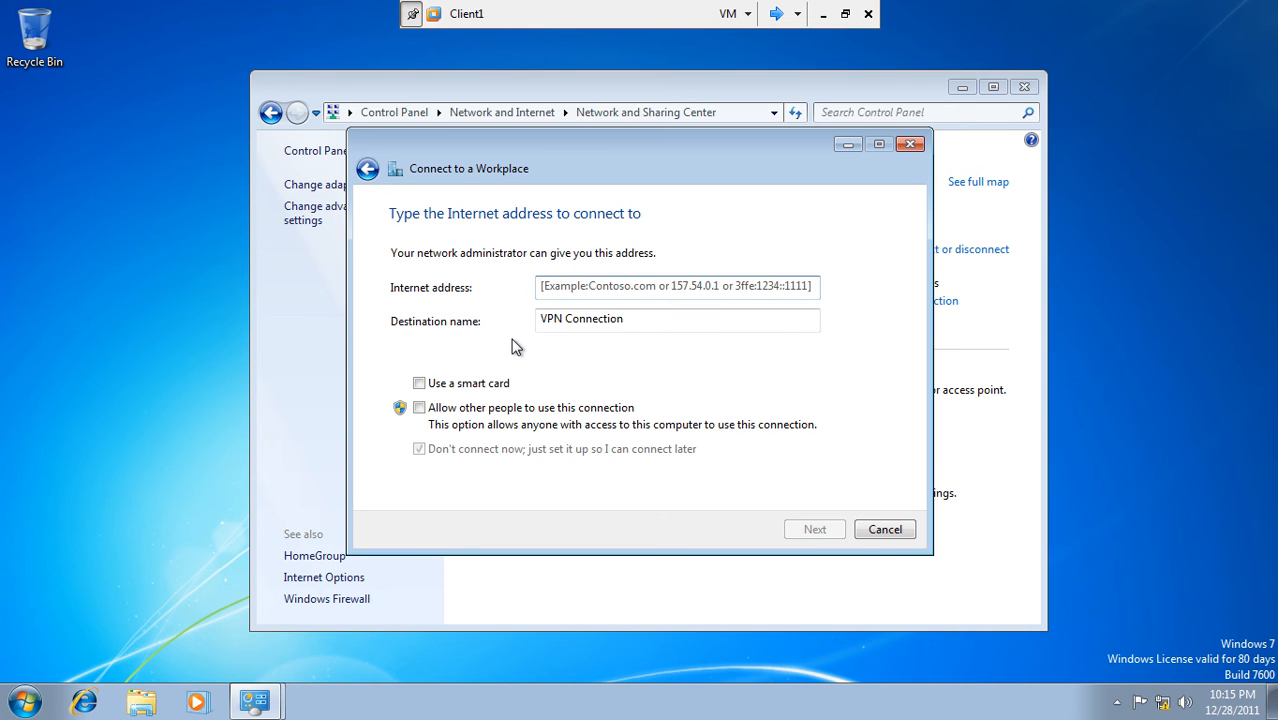
{"action": "type", "text": "192.168.10.1"}
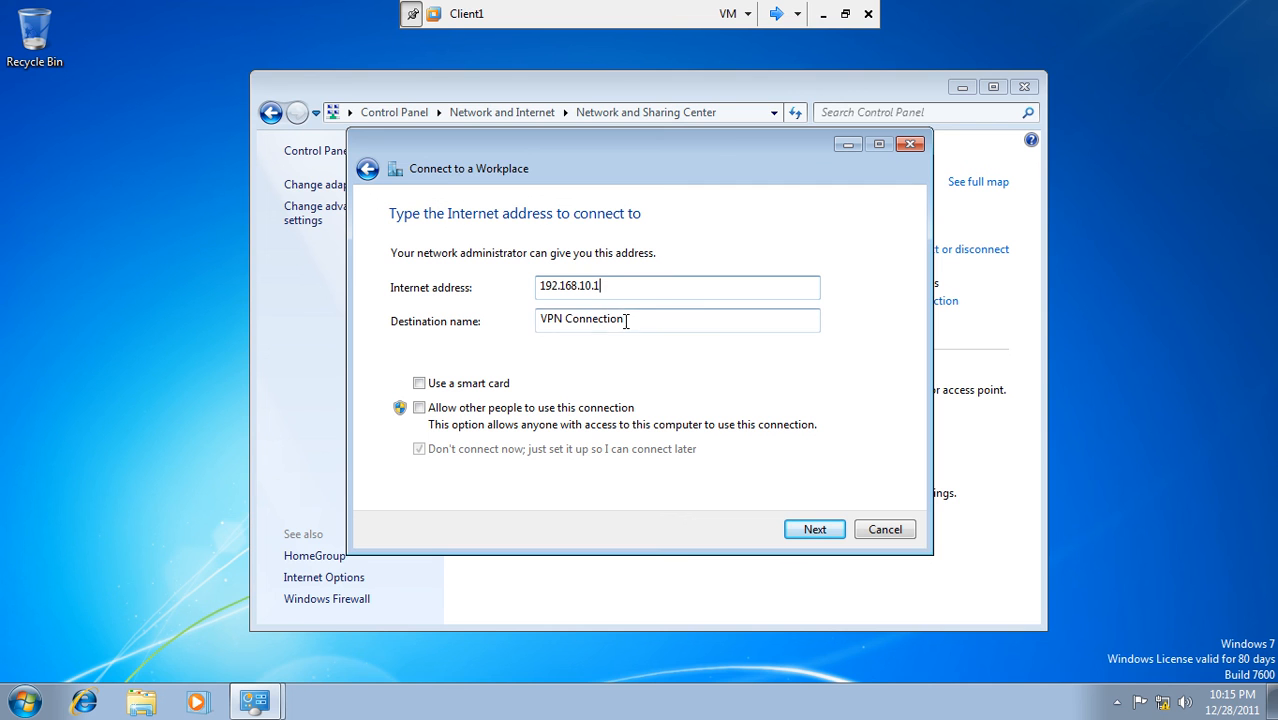
{"action": "left_click_drag", "start_coordinate": [626, 320], "coordinate": [518, 321]}
{"action": "type", "text": "main off"}
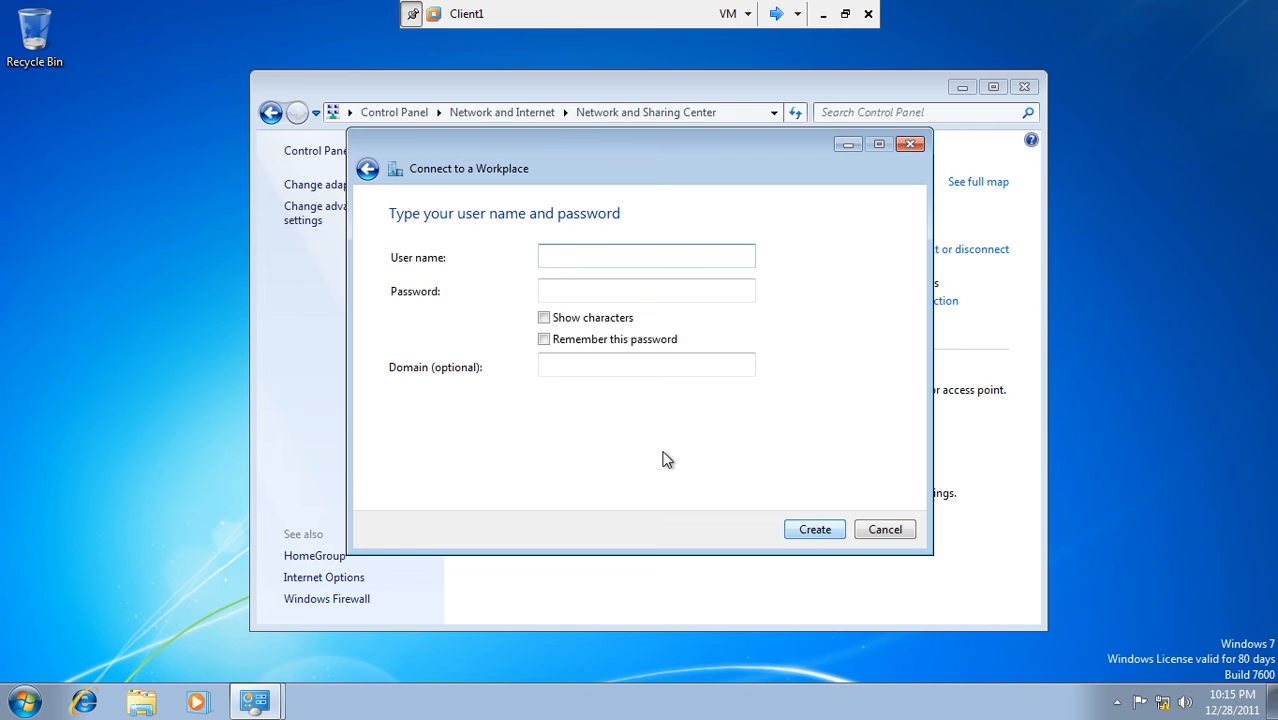
- Enter user administrator with its password remembered and domain PAK, then create the connection
{"action": "type", "text": "admi"}
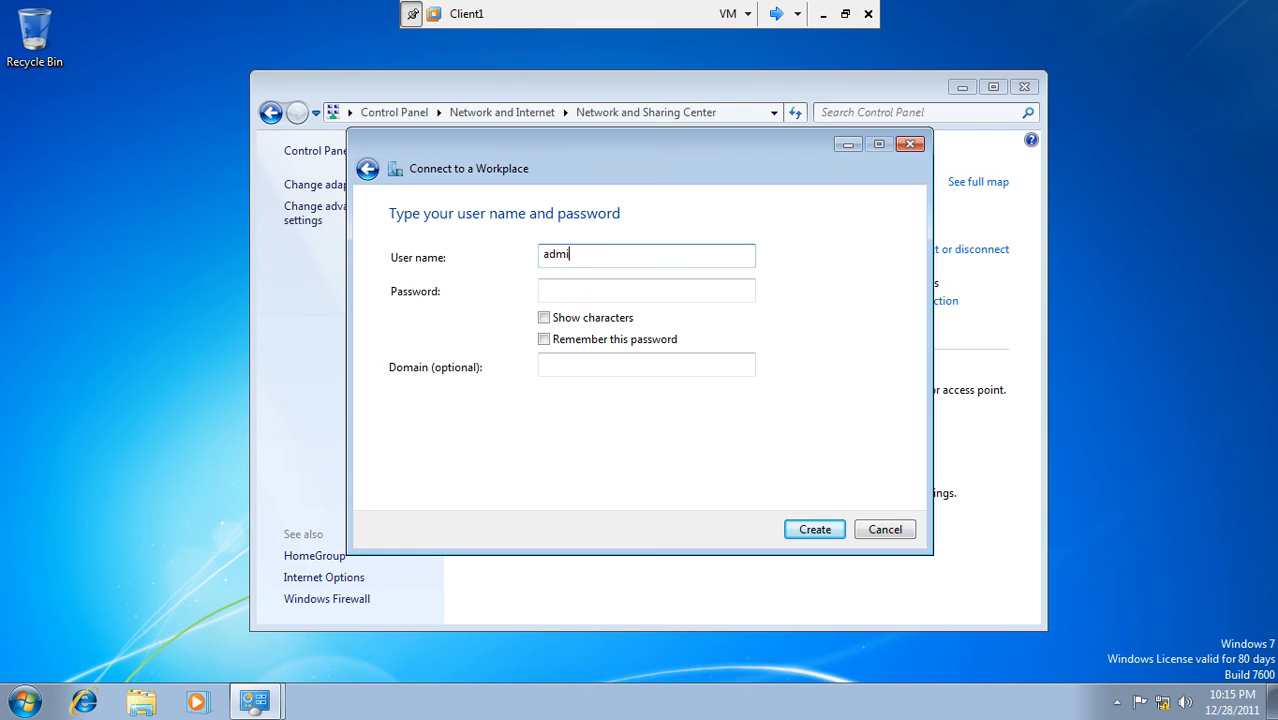
{"action": "type", "text": "nistrator"}
{"action": "key", "text": "Tab"}
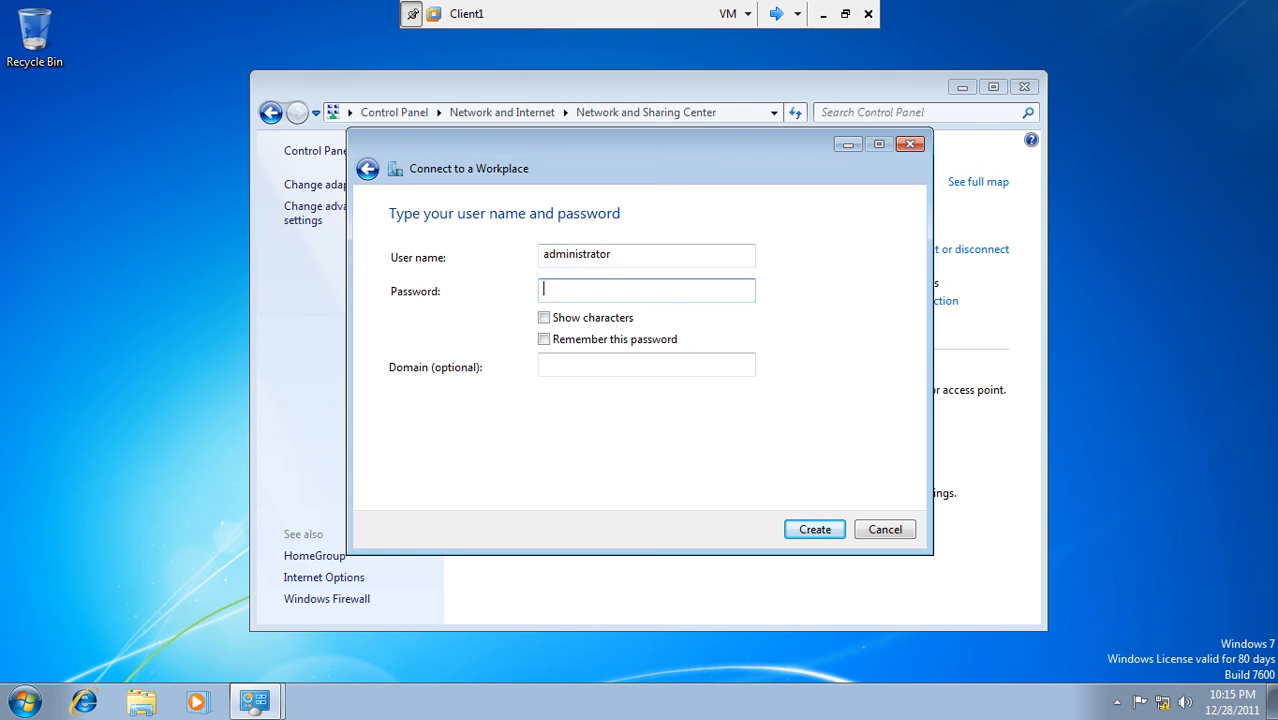
{"action": "type", "text": "•••••••"}
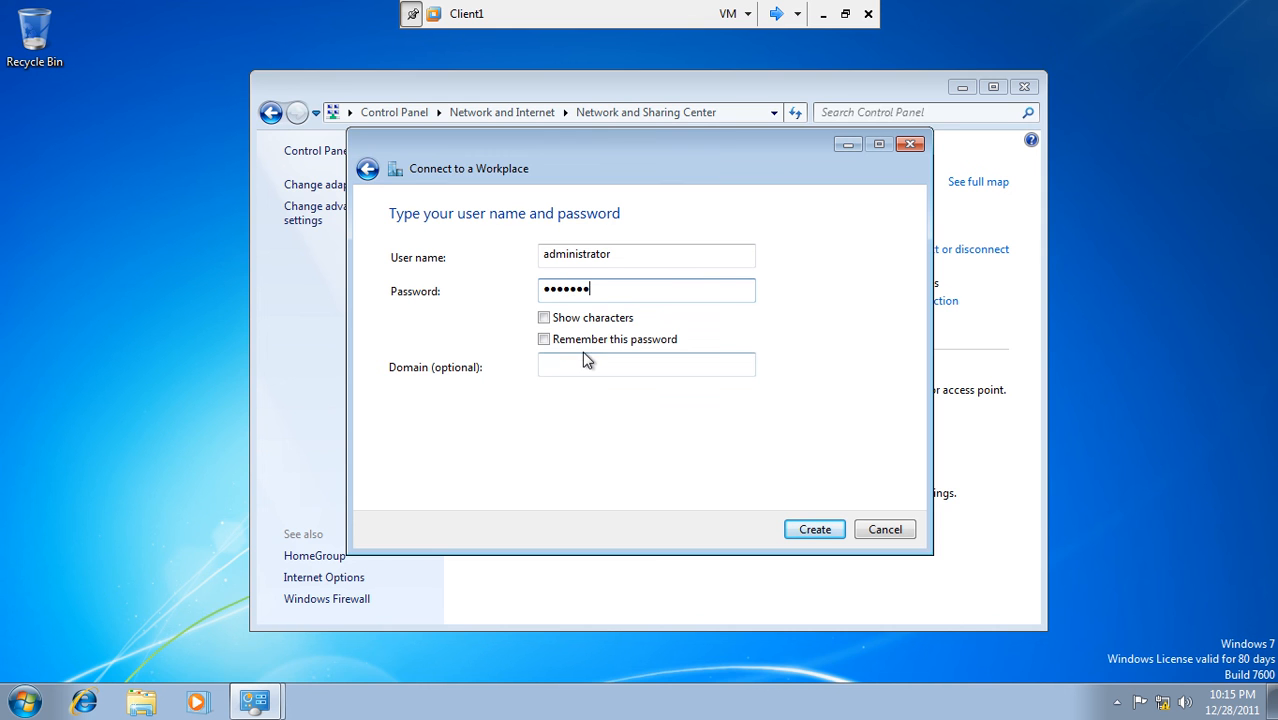
{"action": "left_click", "coordinate": [581, 342]}
{"action": "left_click", "coordinate": [582, 357]}
{"action": "type", "text": "PAK"}
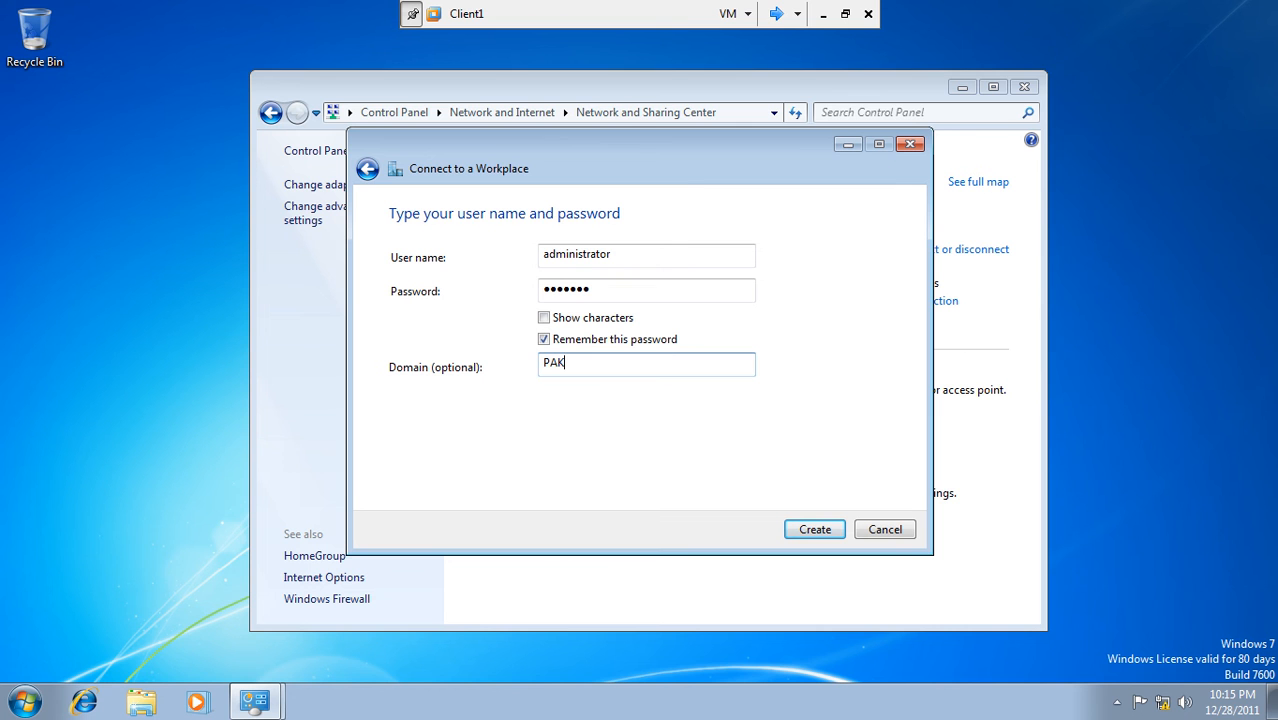
{"action": "left_click", "coordinate": [808, 533]}
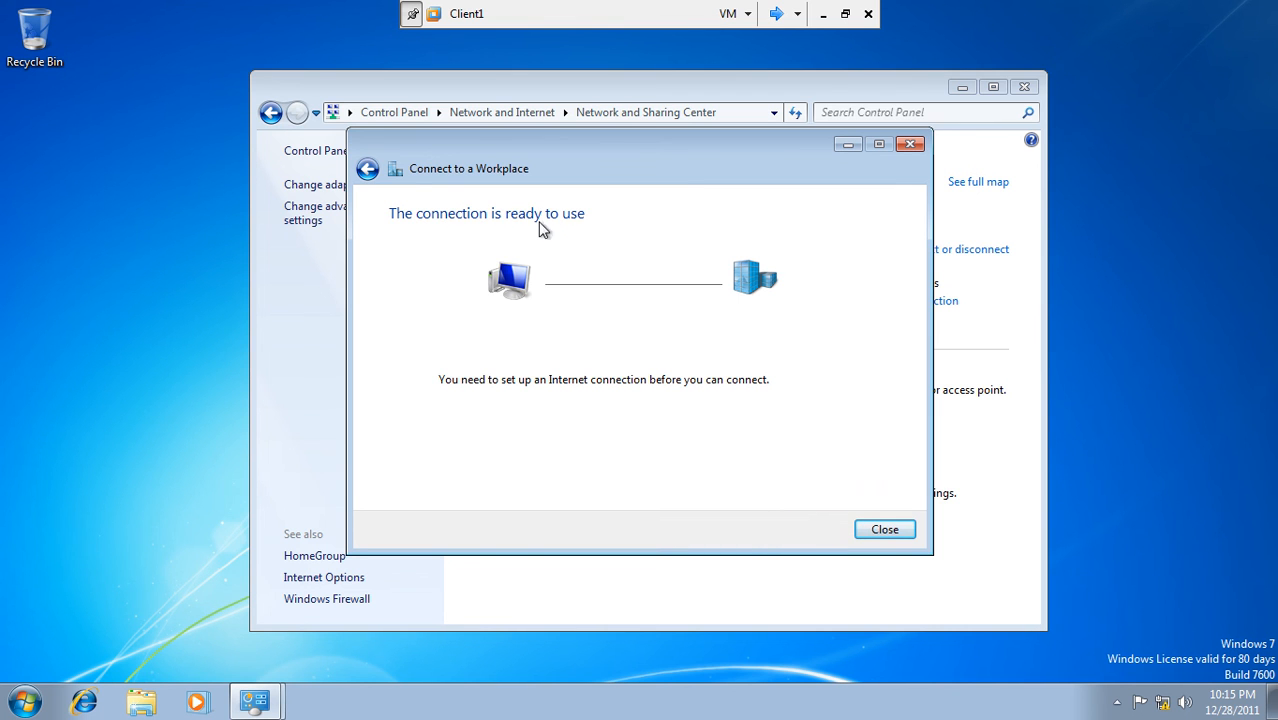
- Close the setup wizard and connect the 'main office' VPN from Network Connections
{"action": "left_click", "coordinate": [879, 538]}
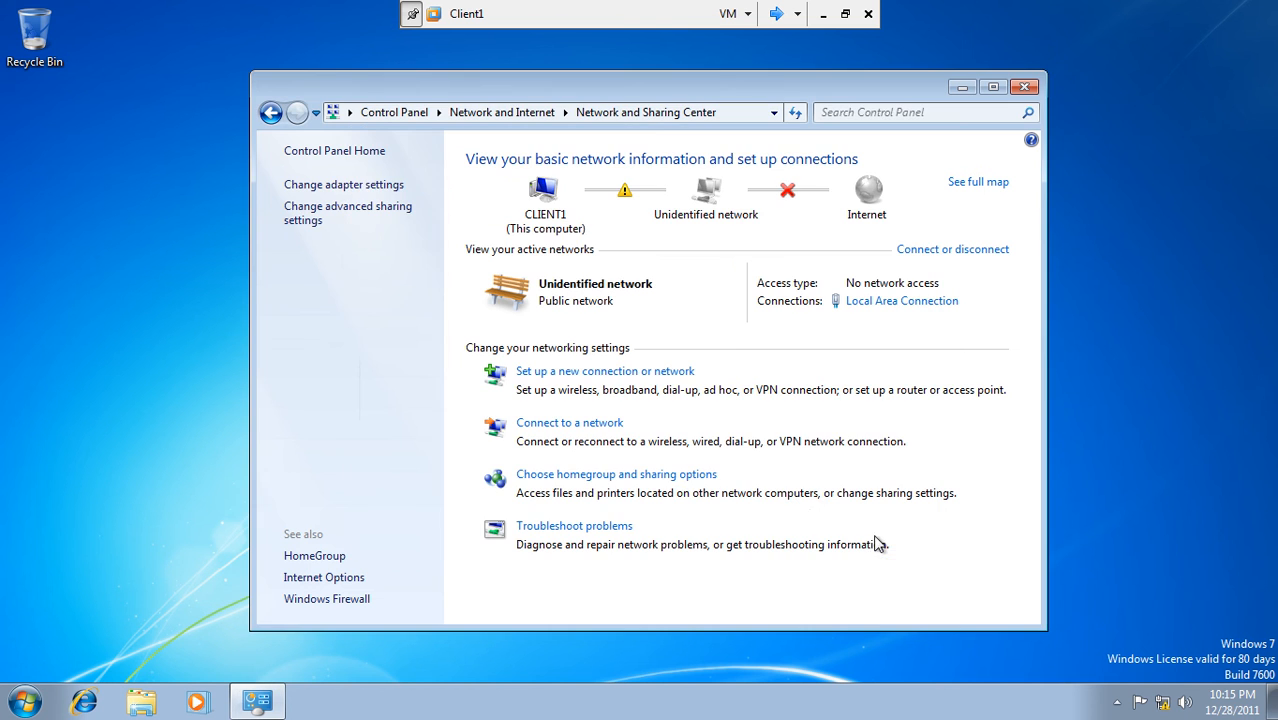
{"action": "left_click", "coordinate": [337, 188]}
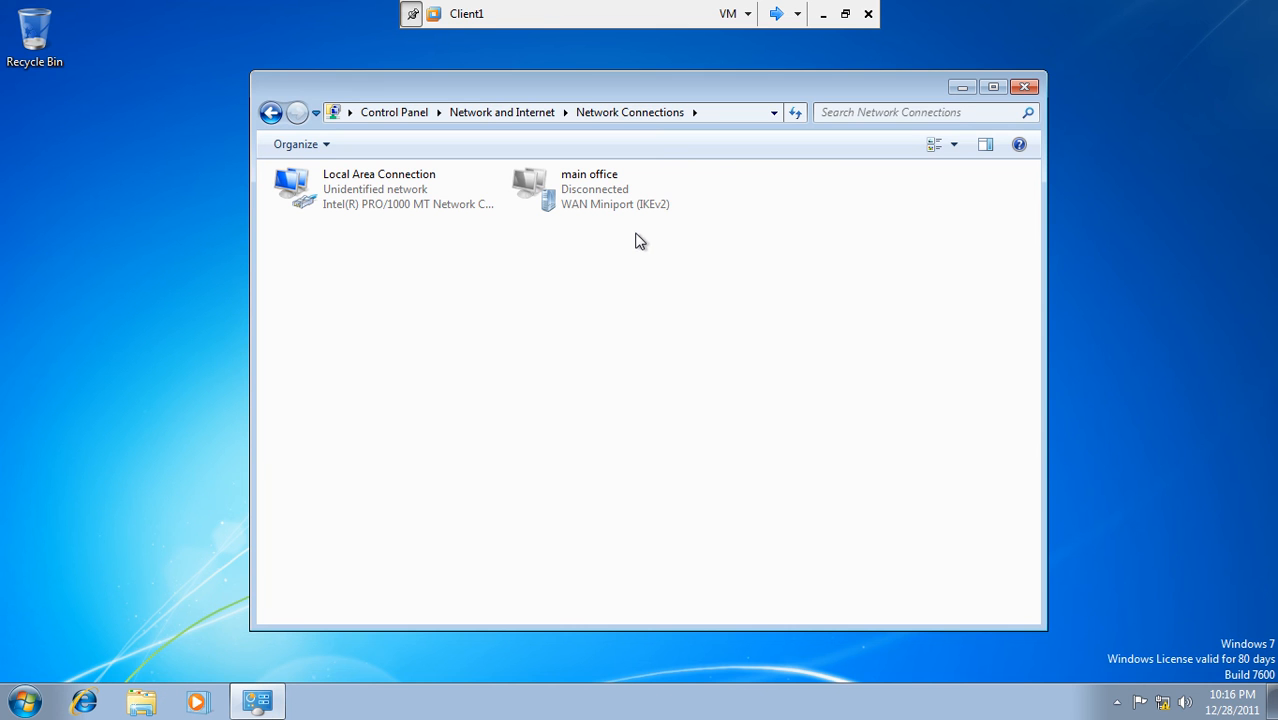
{"action": "double_click", "coordinate": [607, 206]}
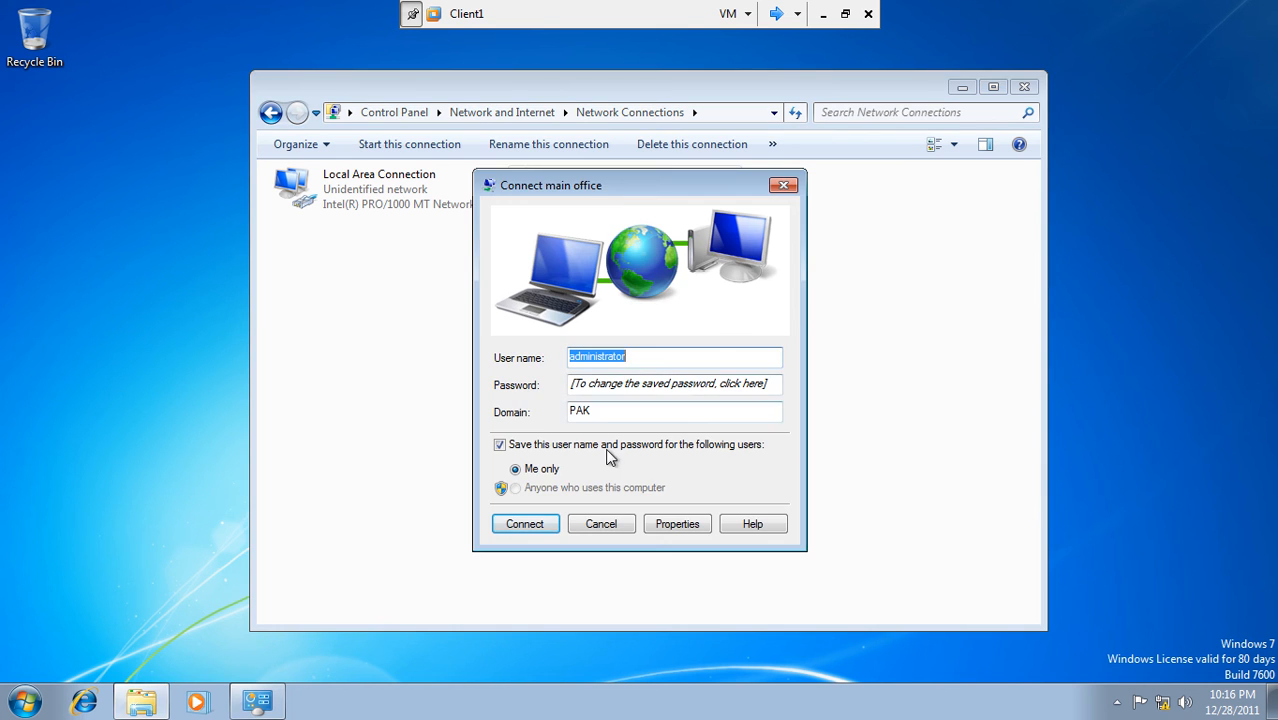
{"action": "left_click", "coordinate": [545, 528]}
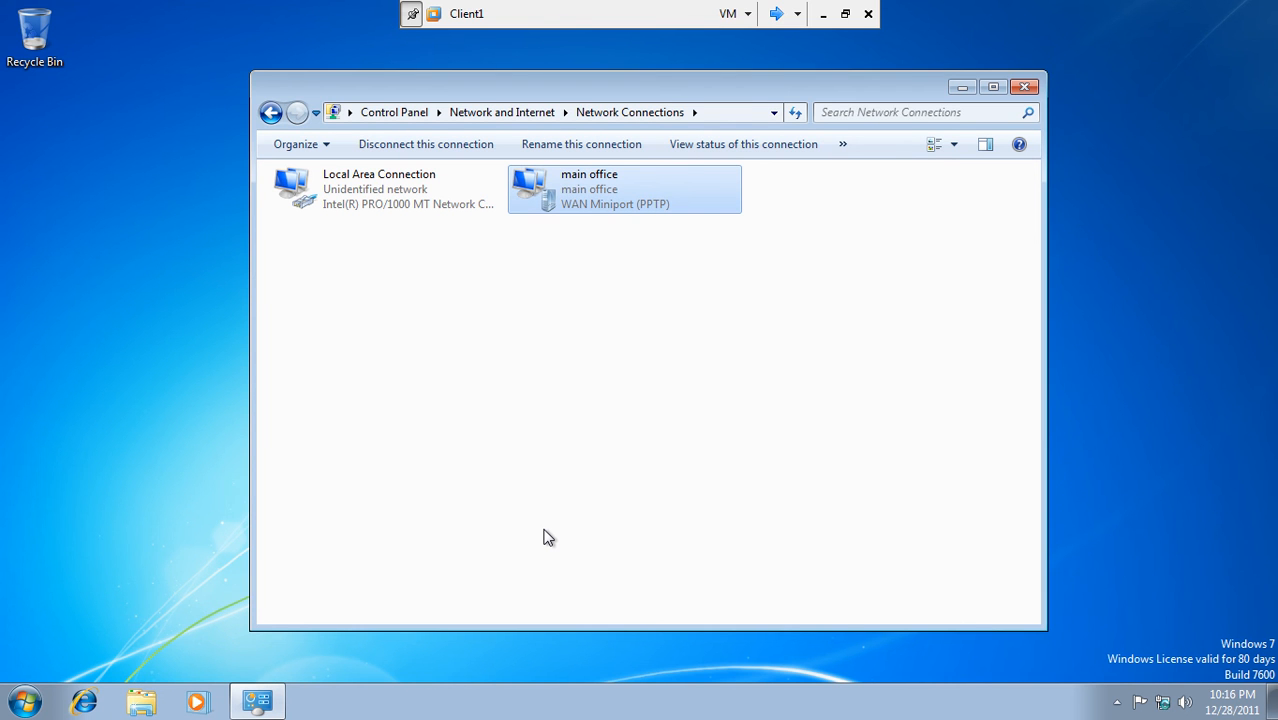
{"action": "left_click", "coordinate": [679, 296]}
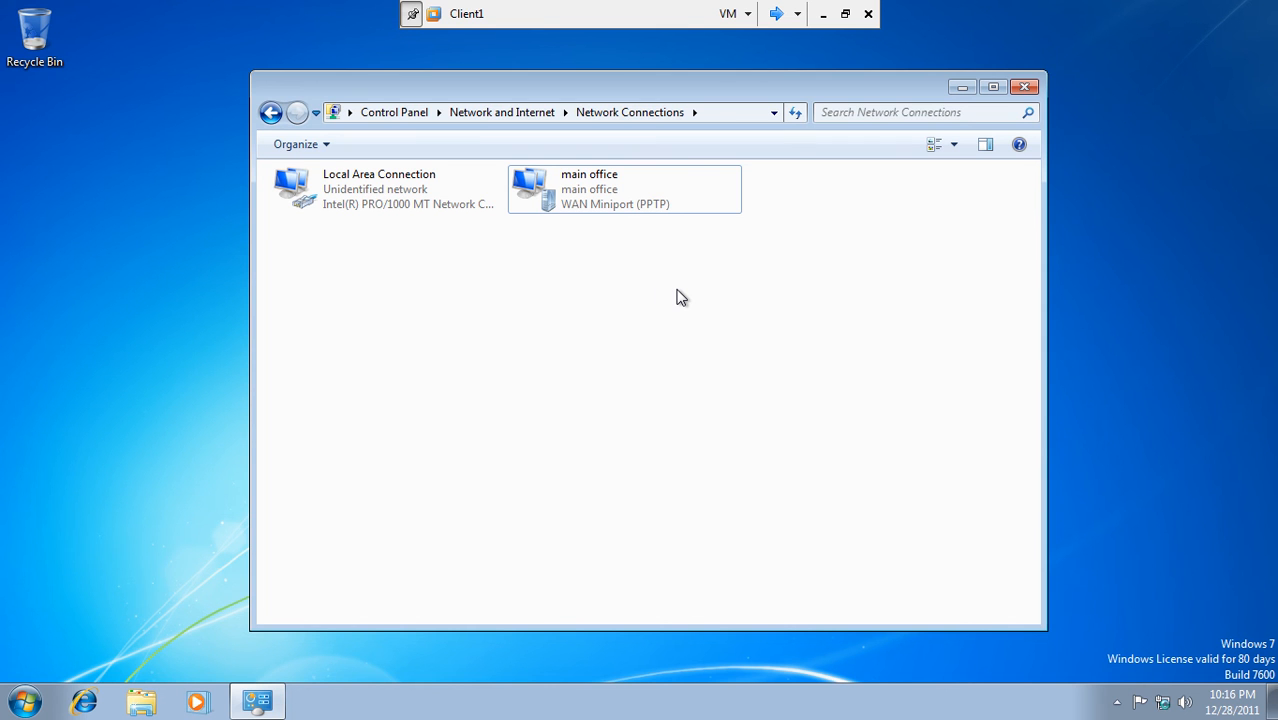
{"action": "left_click", "coordinate": [25, 700]}
- From a command prompt, run ipconfig and ping the server at 192.168.9.2
{"action": "left_click", "coordinate": [76, 656]}
{"action": "type", "text": "cmd"}
{"action": "key", "text": "Return"}
{"action": "type", "text": "ipconfig"}
{"action": "key", "text": "Return"}
{"action": "type", "text": "ping 192."}
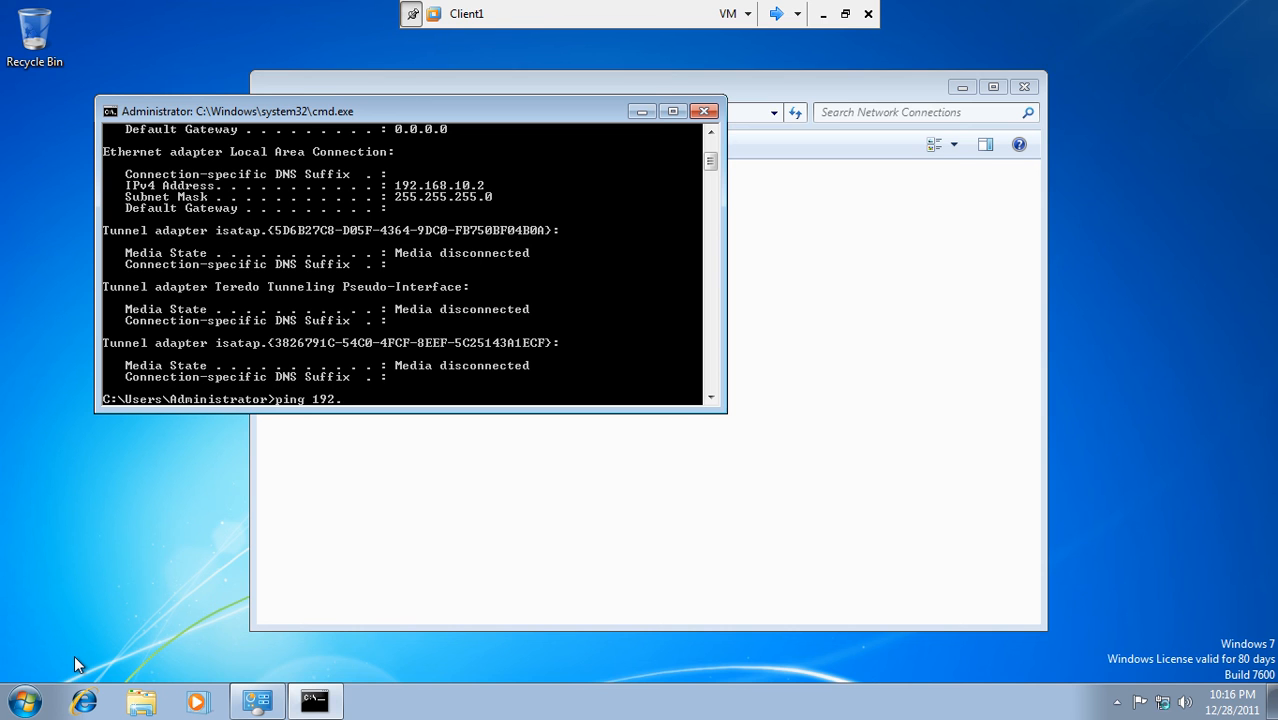
{"action": "type", "text": "168.9.2"}
{"action": "key", "text": "Return"}
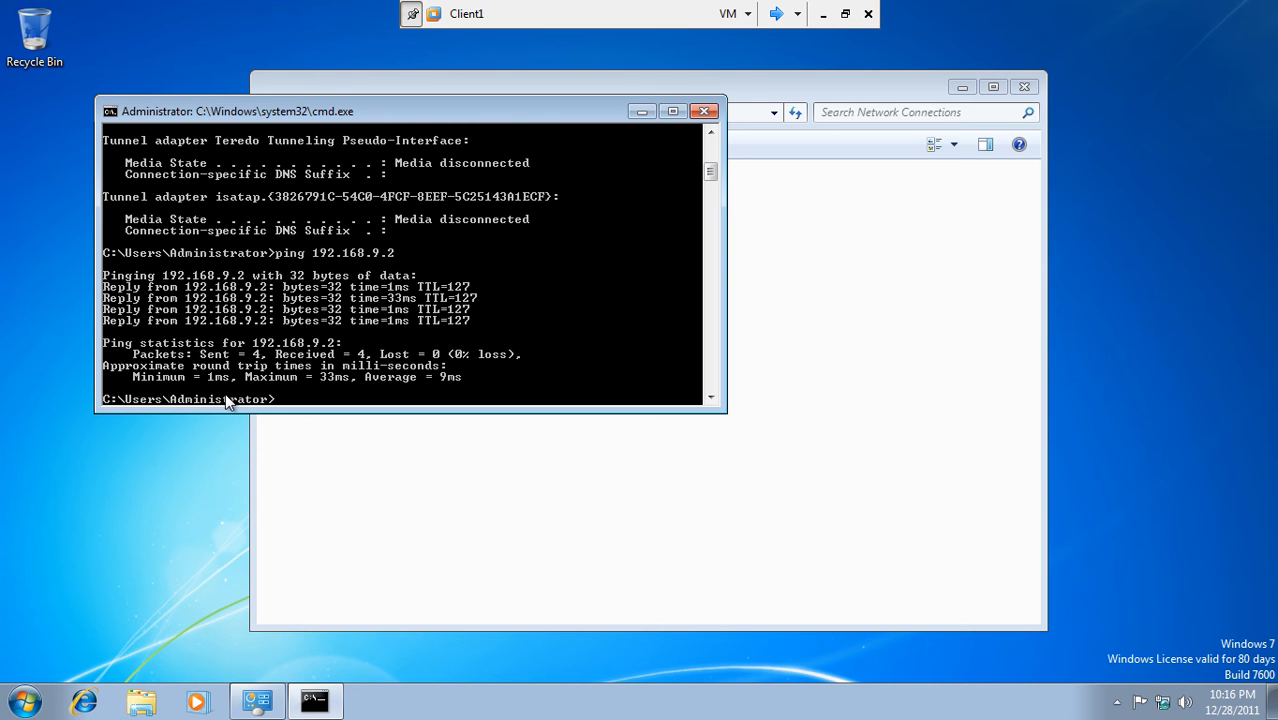
{"action": "left_click", "coordinate": [704, 111]}
- Put a main office connection shortcut on the desktop and close Network Connections
{"action": "left_click", "coordinate": [580, 206]}
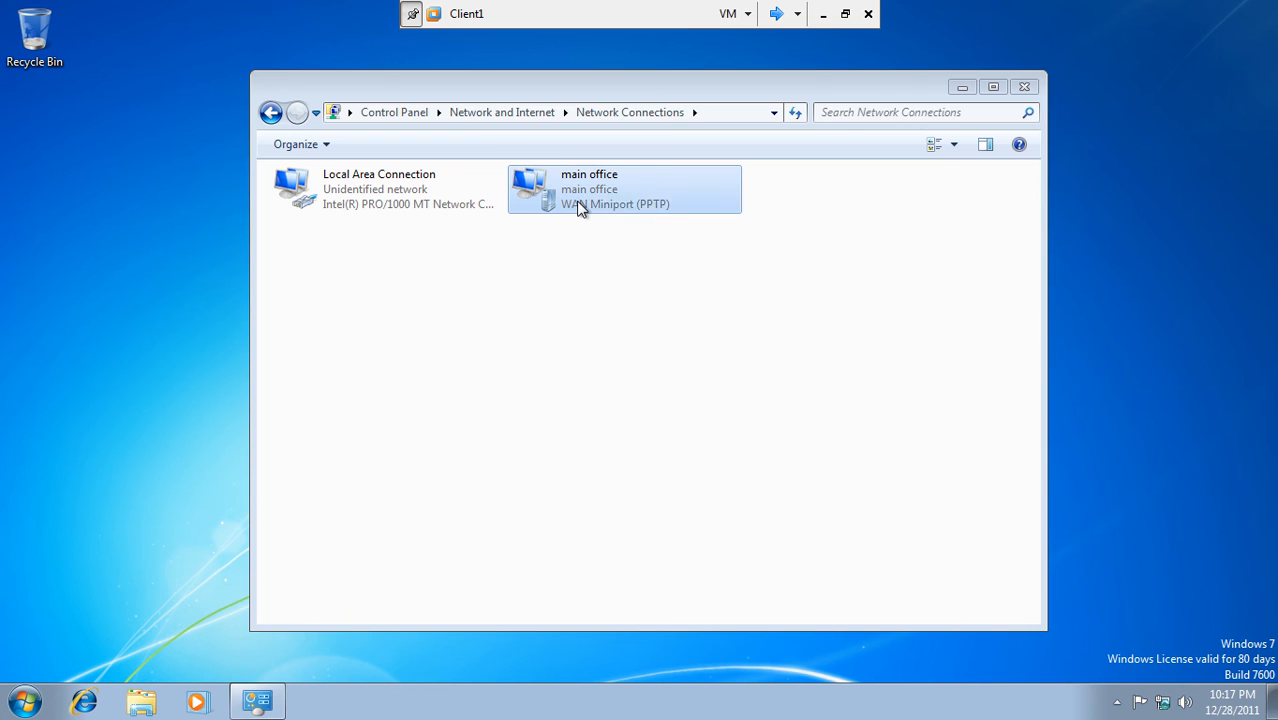
{"action": "right_click", "coordinate": [580, 206]}
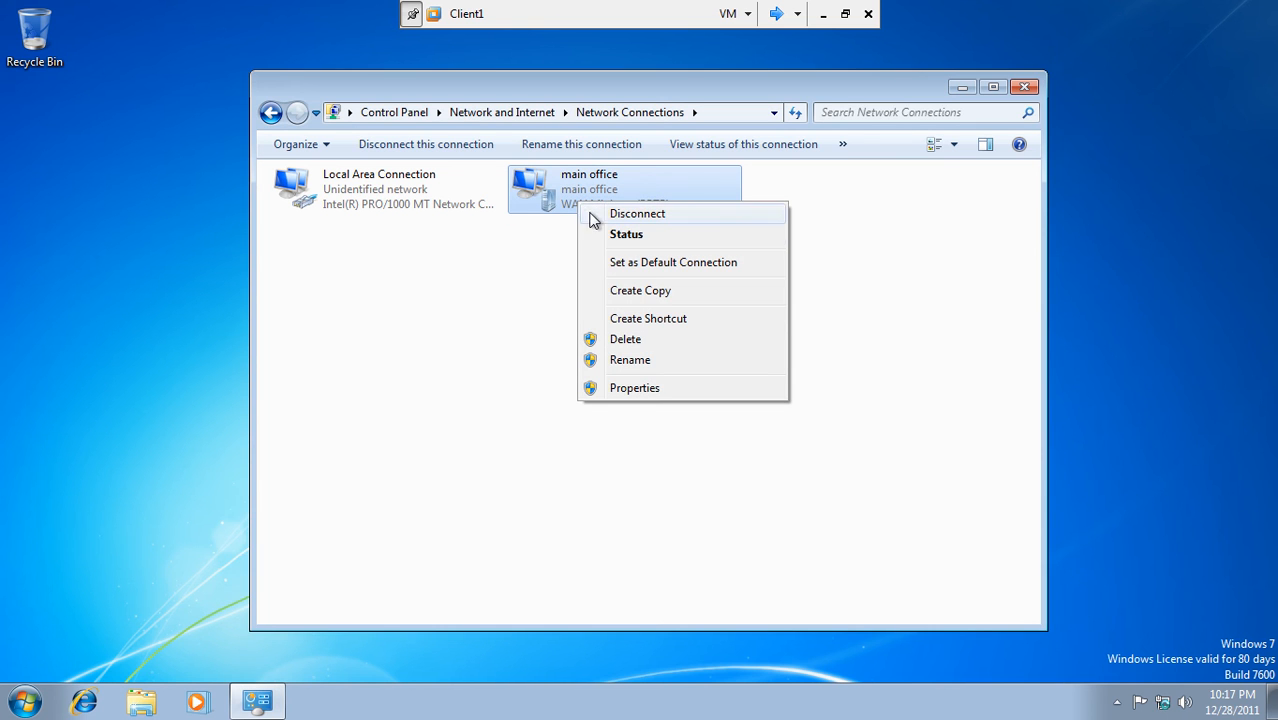
{"action": "left_click", "coordinate": [637, 319]}
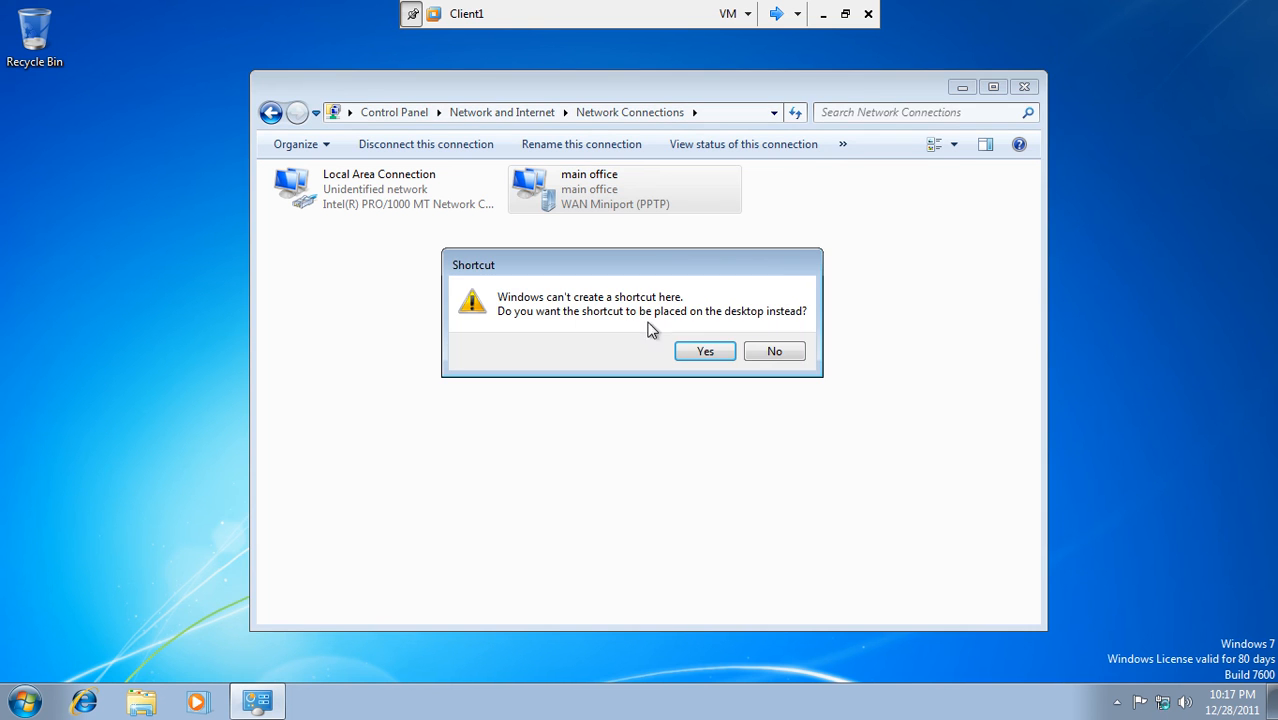
{"action": "left_click", "coordinate": [692, 350]}
{"action": "left_click", "coordinate": [1025, 87]}
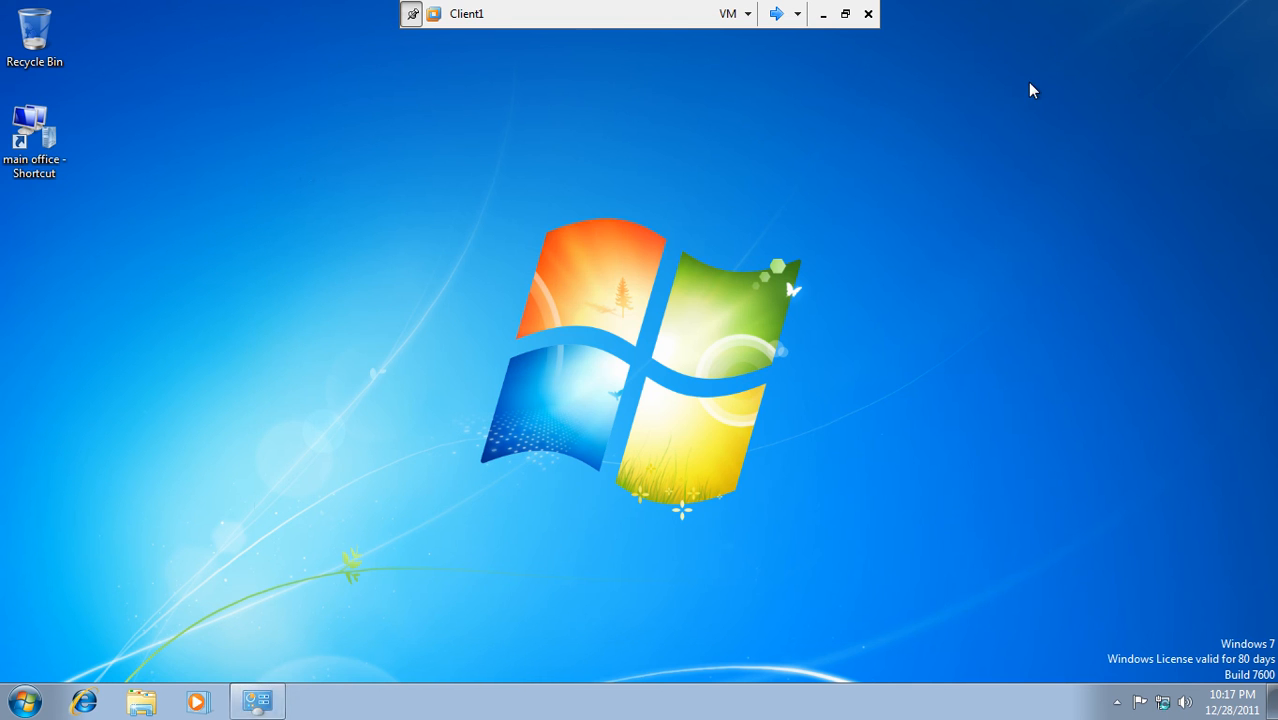
{"action": "left_click", "coordinate": [34, 140]}
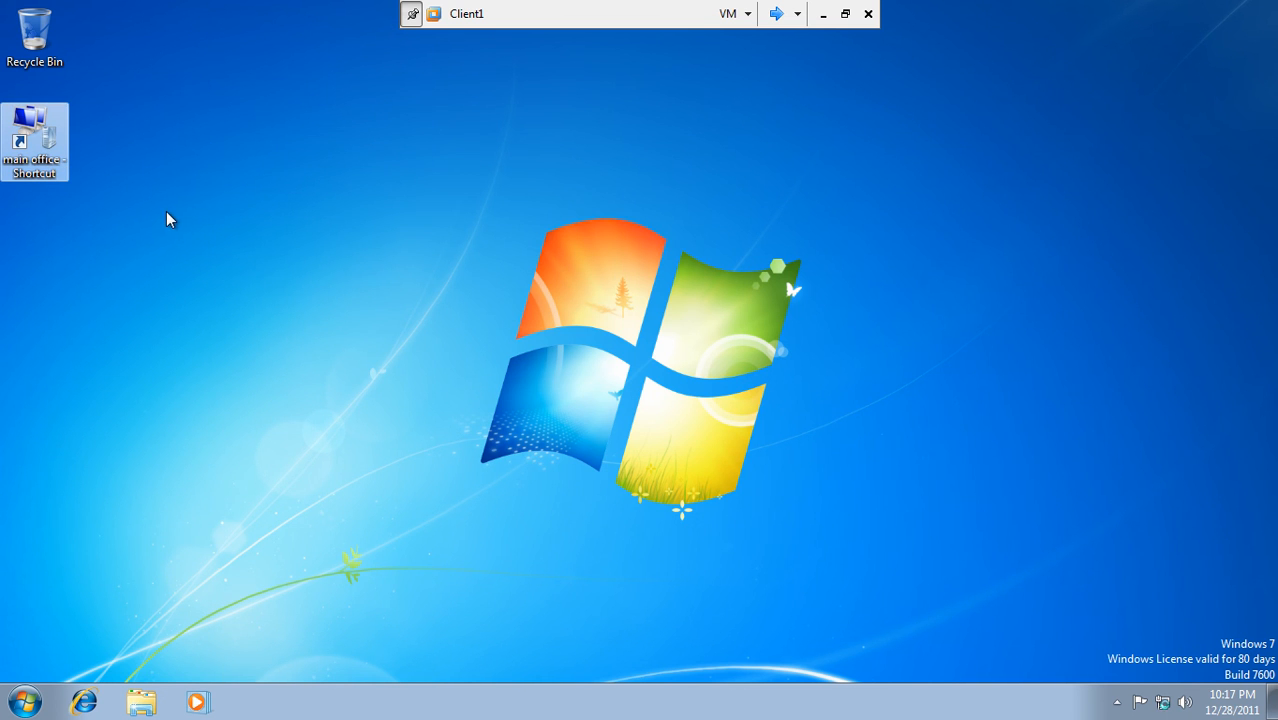
{"action": "left_click", "coordinate": [776, 14]}
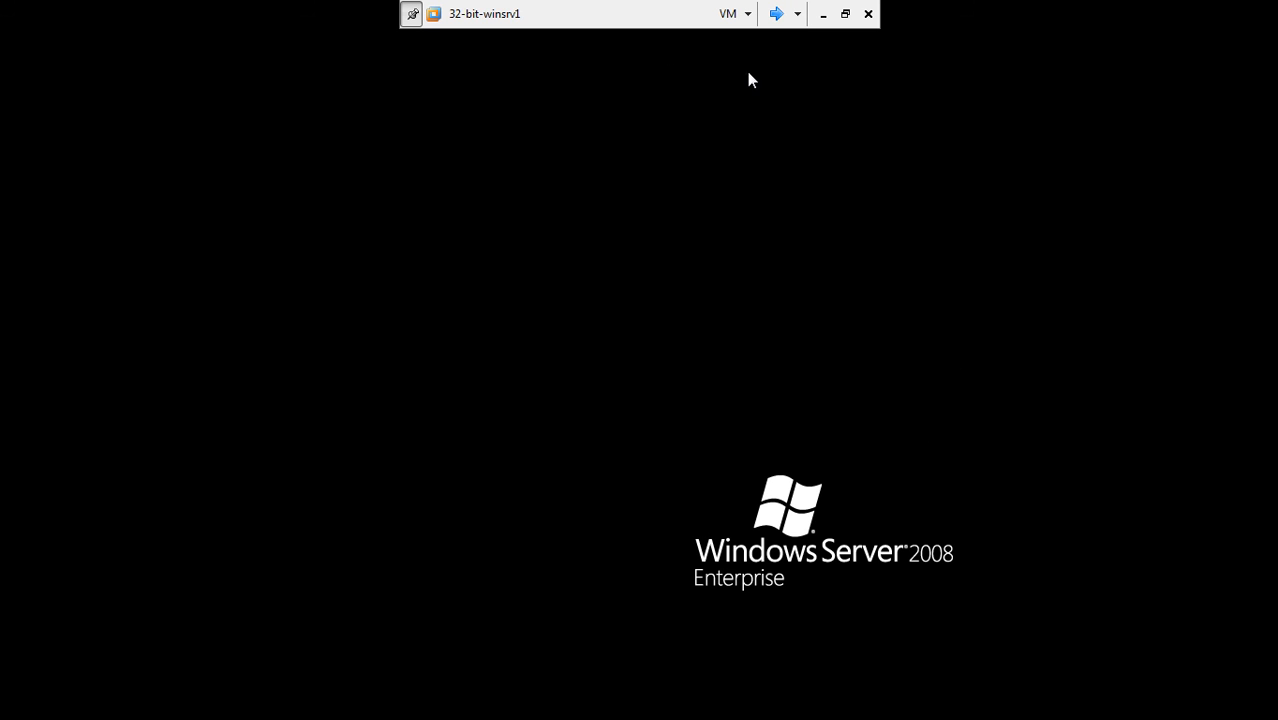
- Switch to 32-bit-winsrv2, move Server Manager to the centre and close it
{"action": "left_click", "coordinate": [775, 15]}
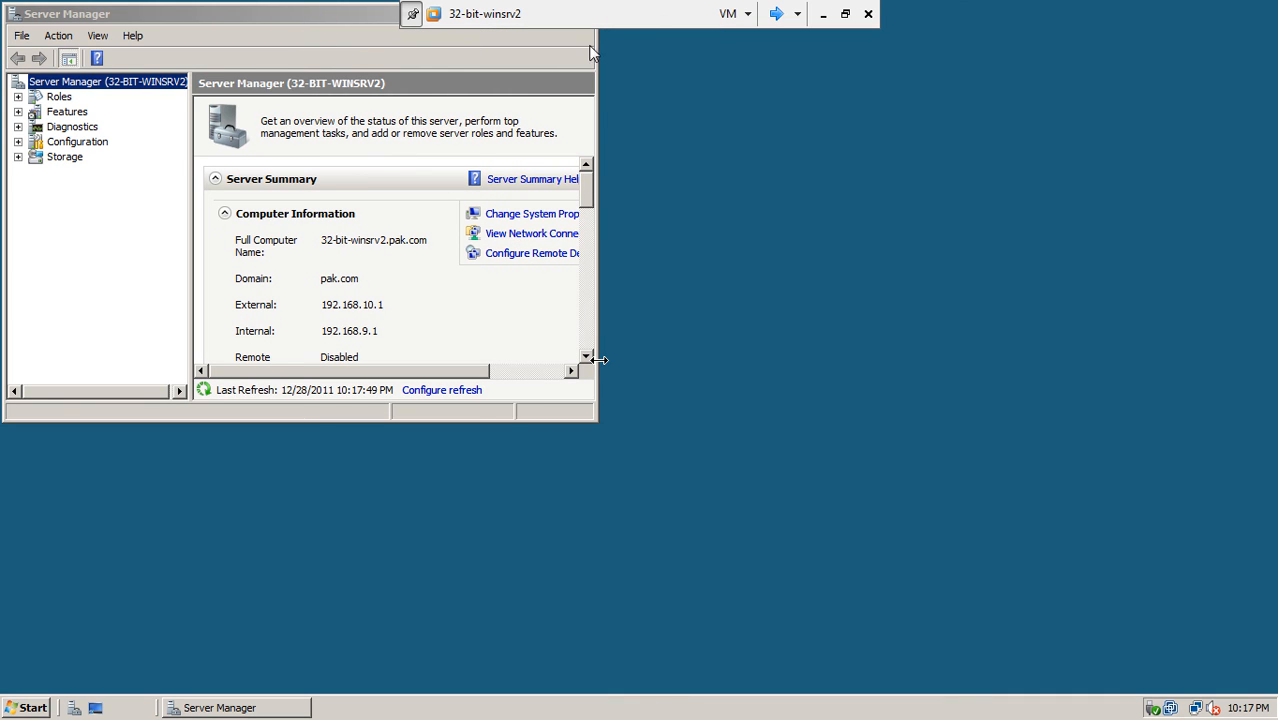
{"action": "left_click", "coordinate": [357, 18]}
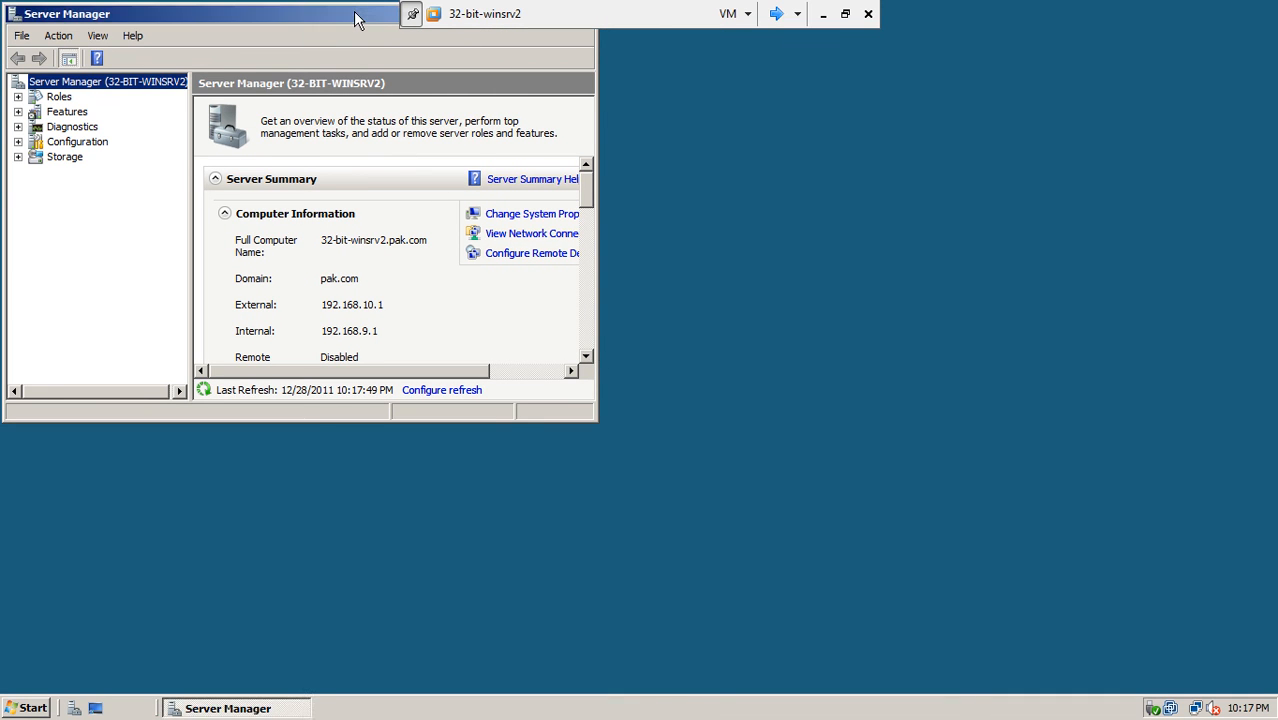
{"action": "left_click_drag", "start_coordinate": [357, 18], "coordinate": [573, 175]}
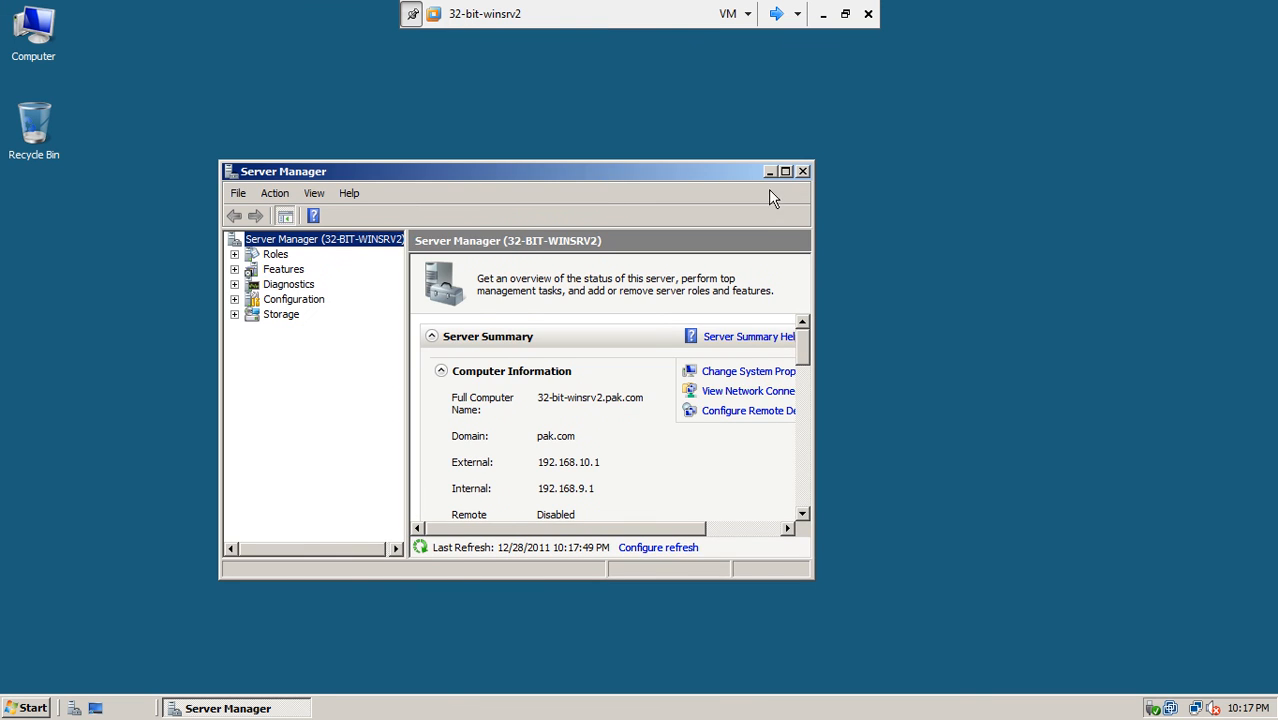
{"action": "left_click", "coordinate": [801, 172]}
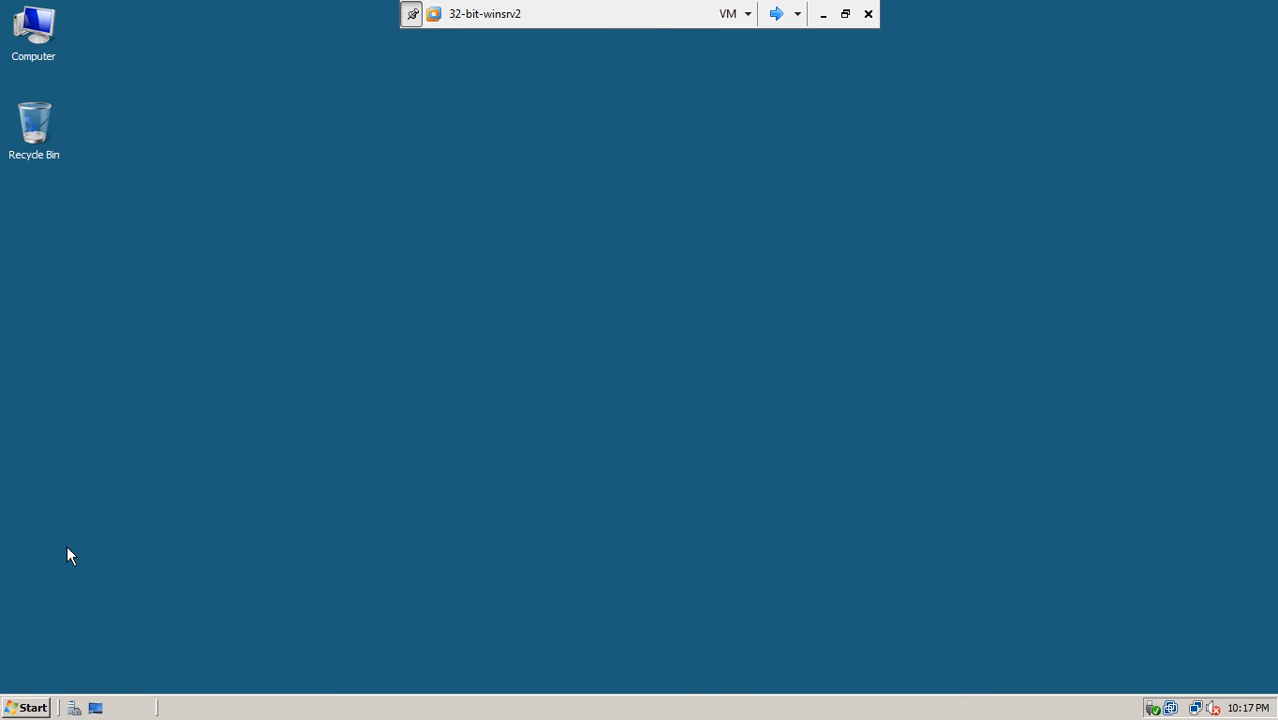
{"action": "left_click", "coordinate": [27, 707]}
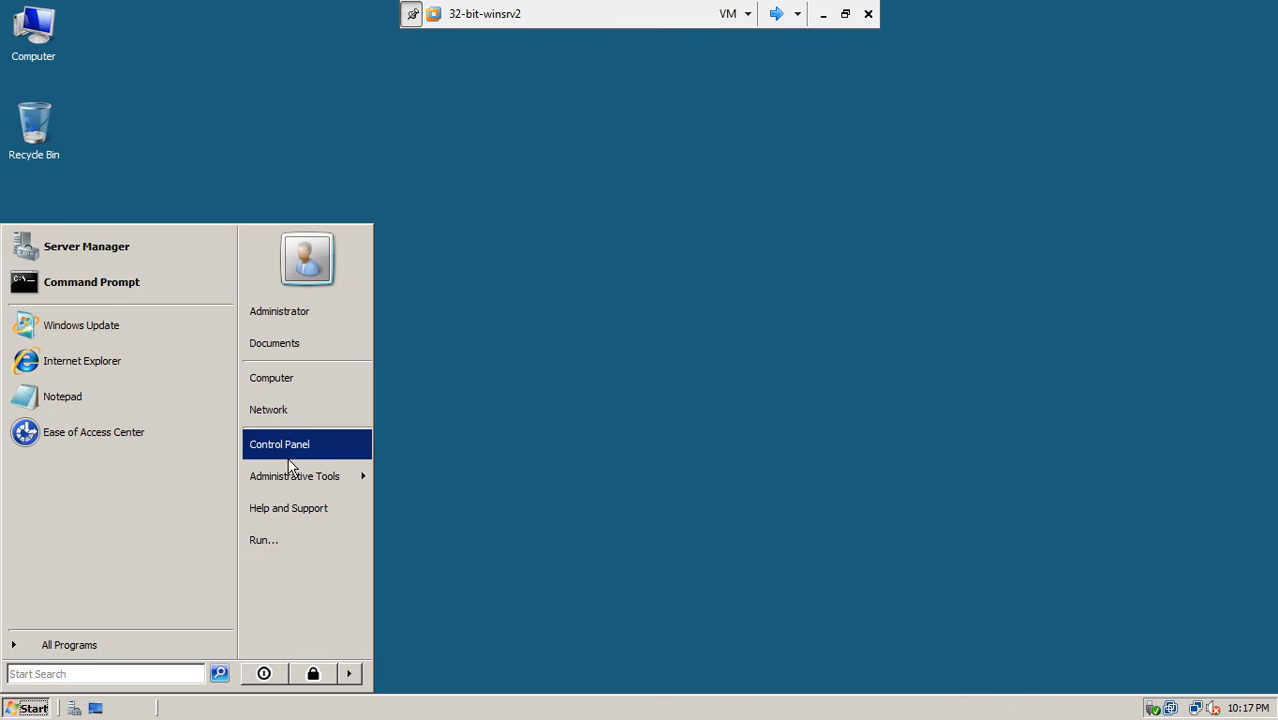
- In Routing and Remote Access, check the connected remote client and refresh the Remote Access Clients list
{"action": "mouse_move", "coordinate": [336, 477]}
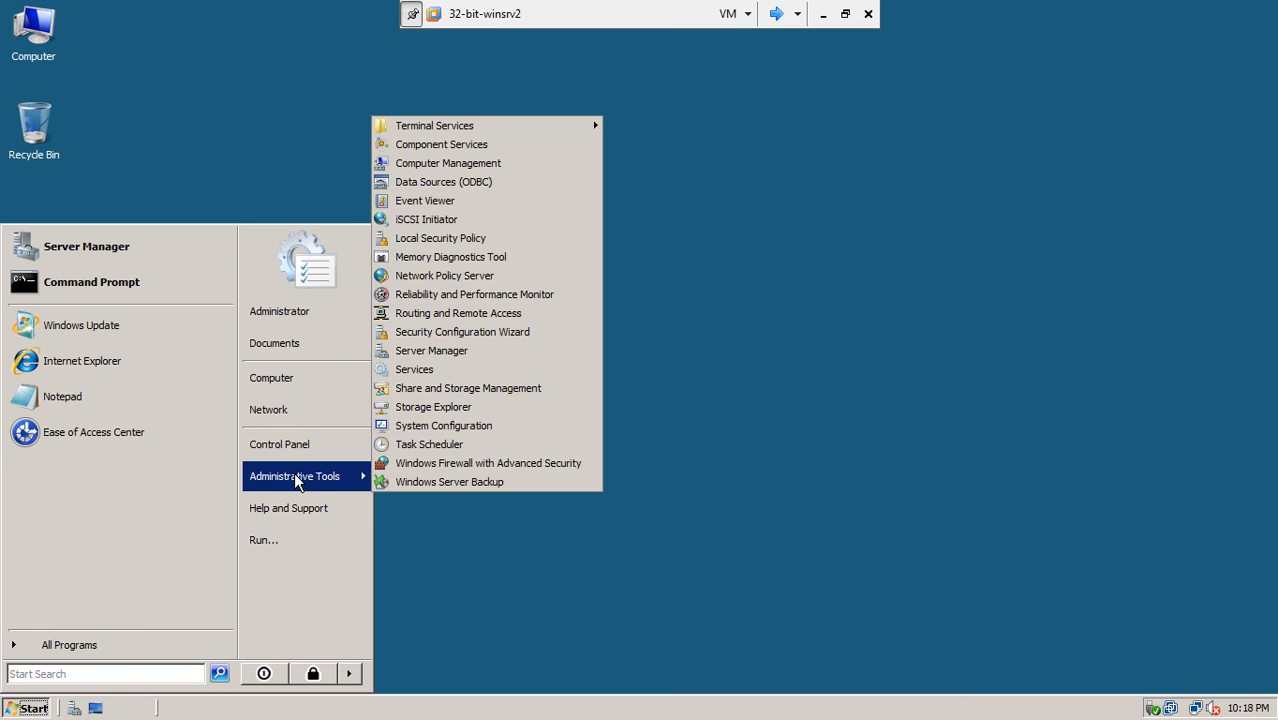
{"action": "left_click", "coordinate": [474, 312]}
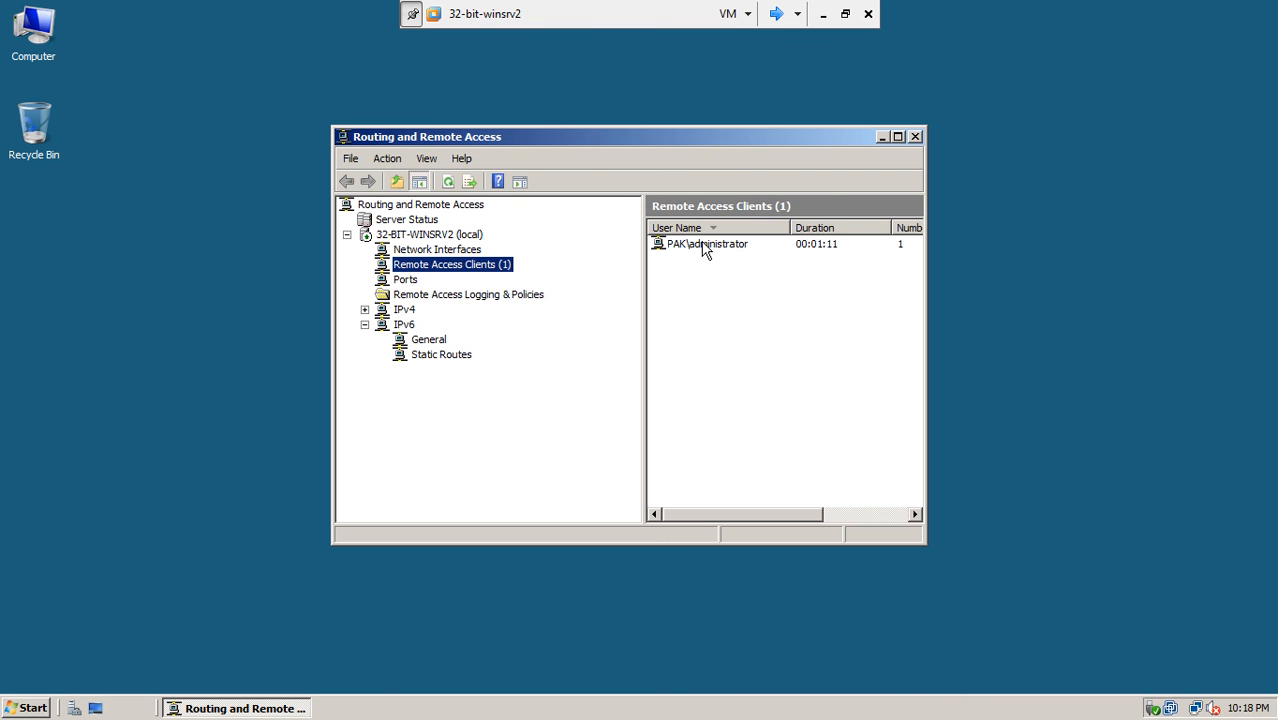
{"action": "double_click", "coordinate": [766, 136]}
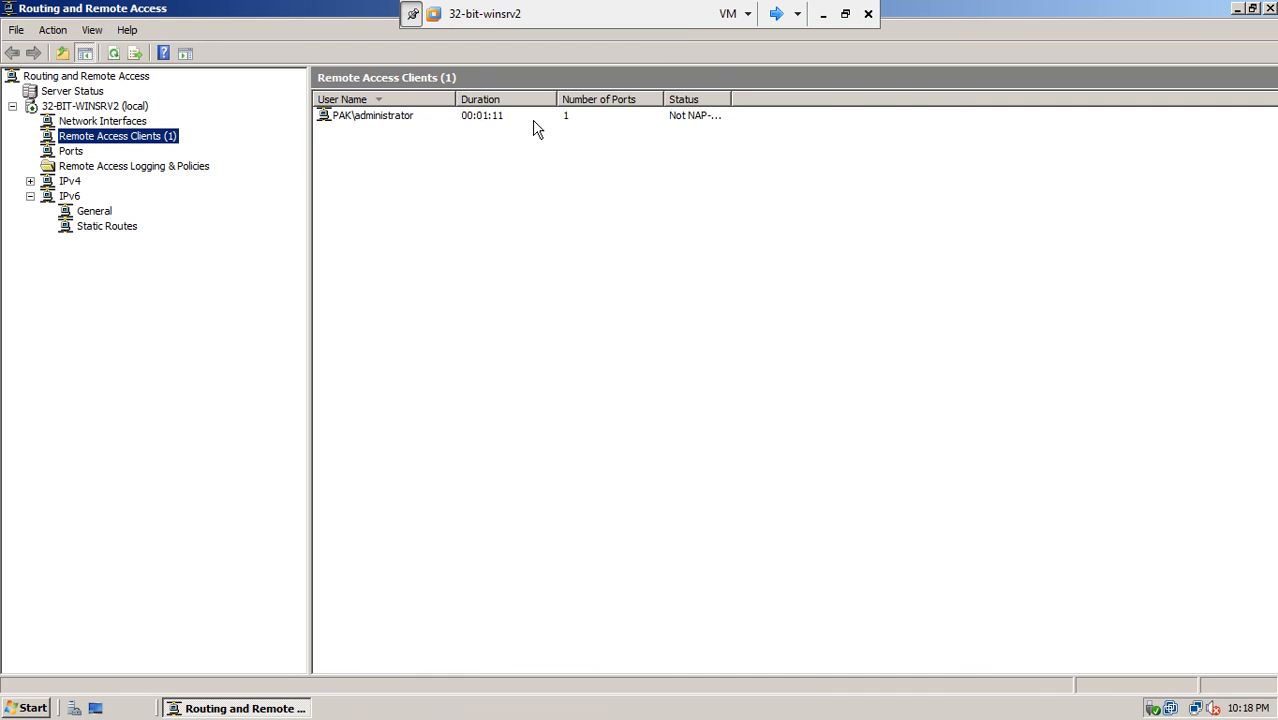
{"action": "left_click", "coordinate": [413, 118]}
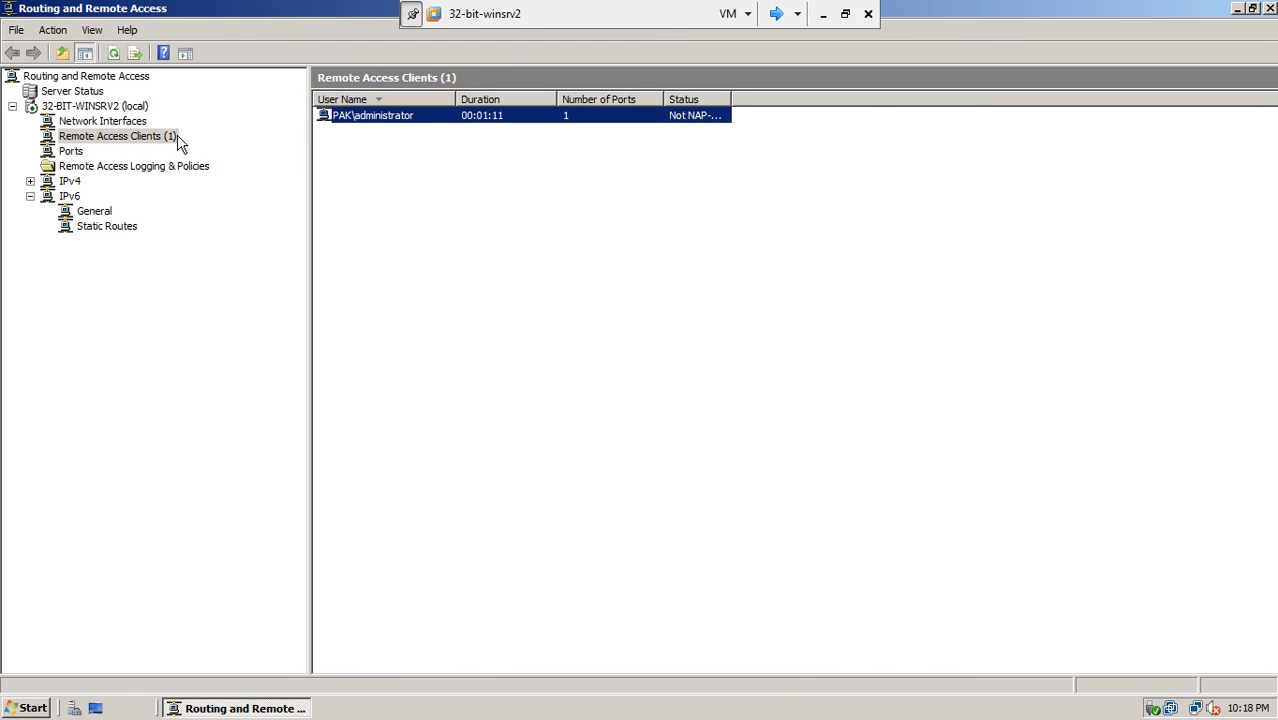
{"action": "right_click", "coordinate": [350, 118]}
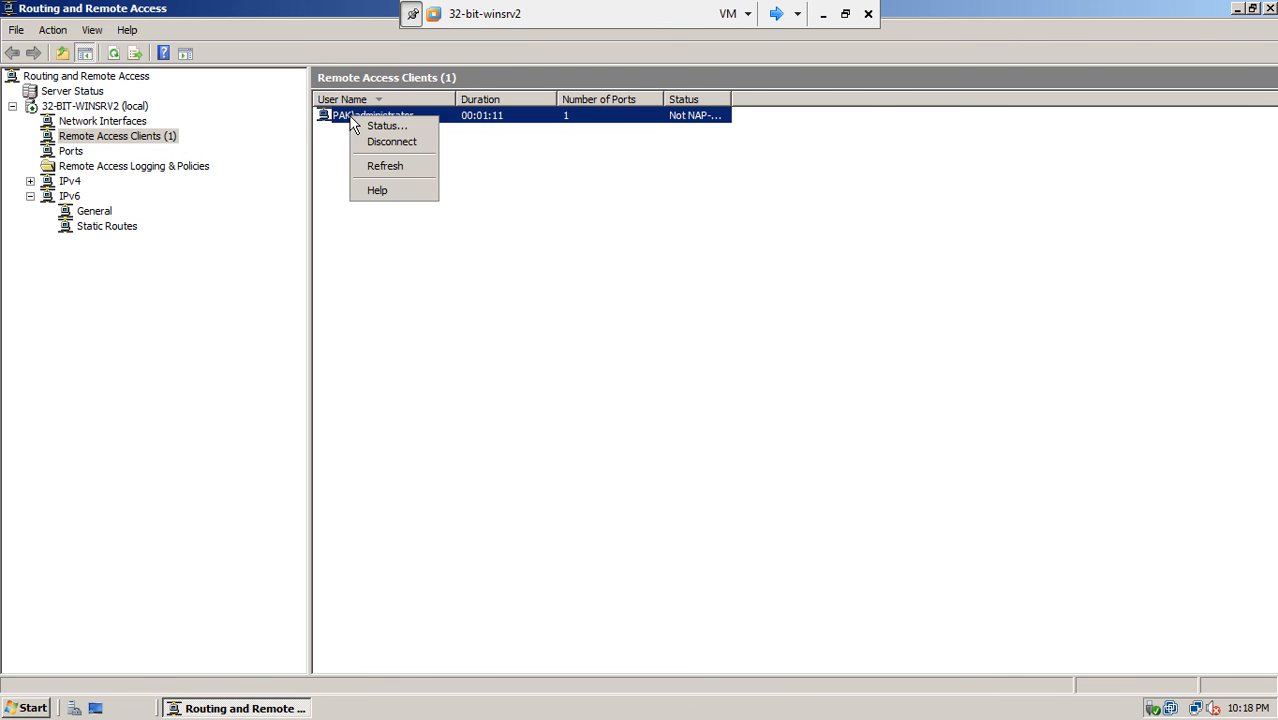
{"action": "left_click", "coordinate": [380, 143]}
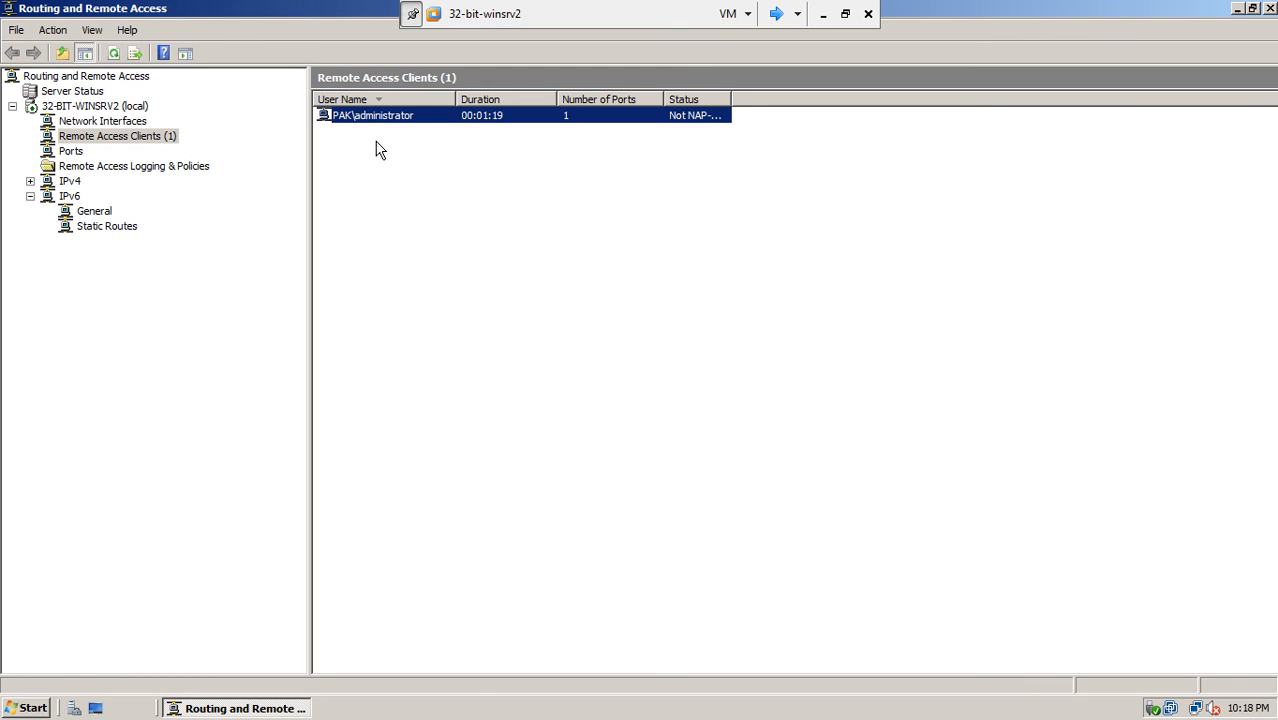
{"action": "right_click", "coordinate": [400, 191]}
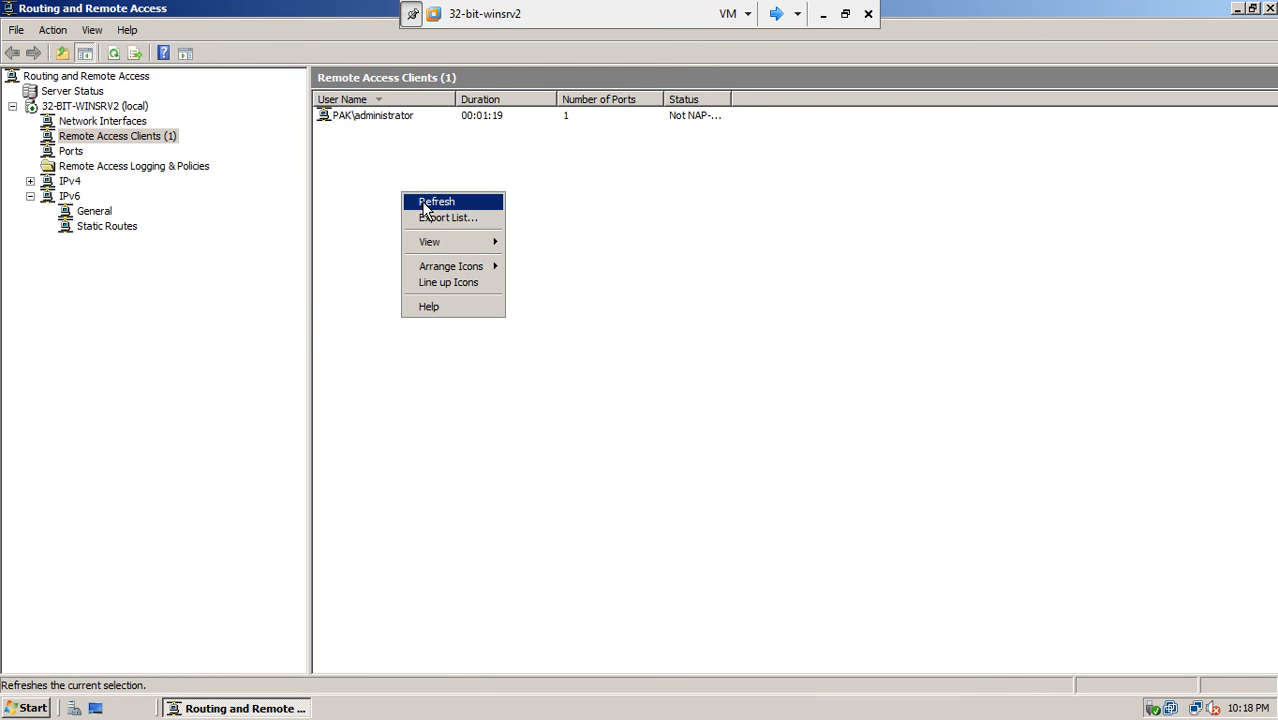
{"action": "left_click", "coordinate": [424, 204]}
{"action": "left_click", "coordinate": [776, 14]}
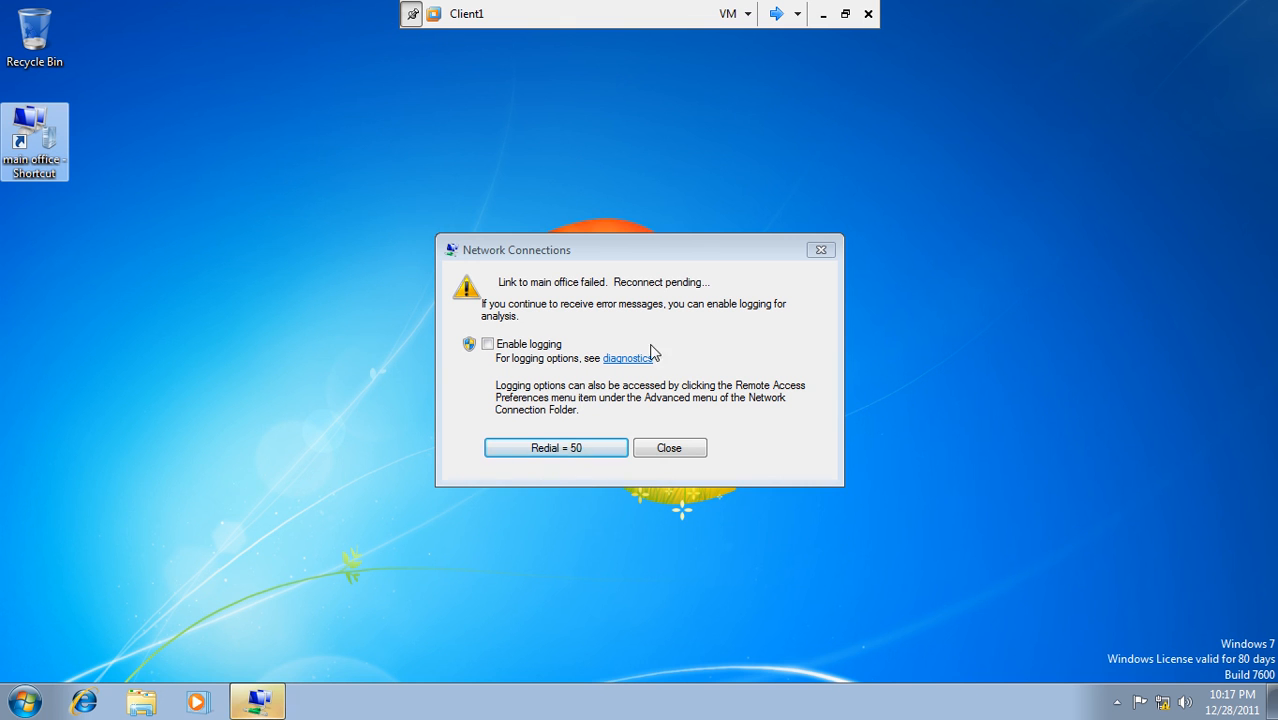
- Dismiss the main office link failure message and shut down Client1
{"action": "left_click", "coordinate": [669, 450]}
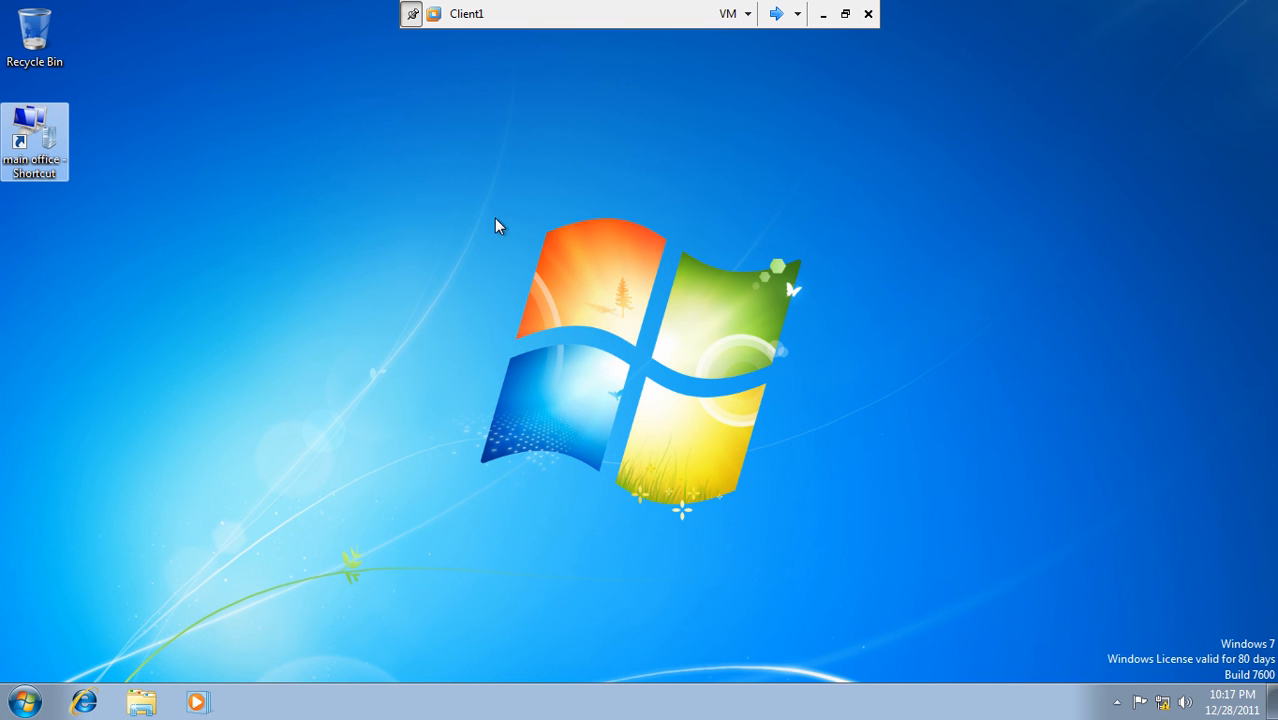
{"action": "left_click", "coordinate": [24, 701]}
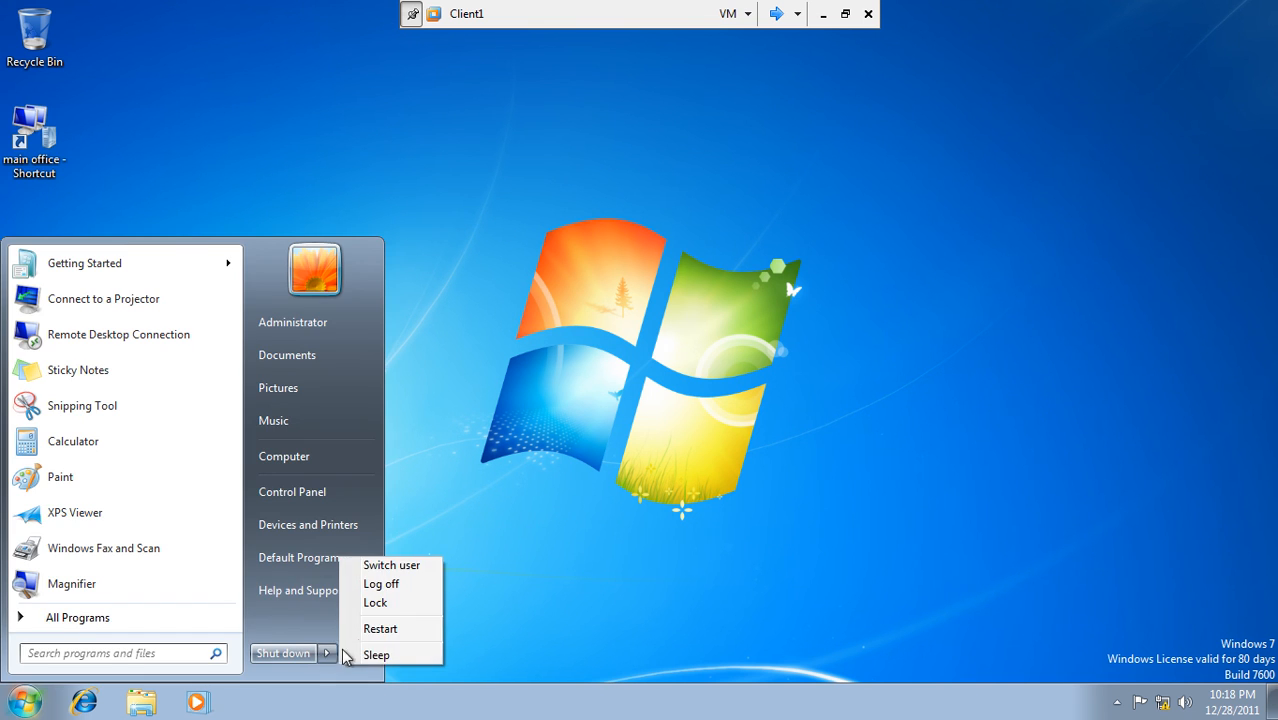
{"action": "left_click", "coordinate": [297, 653]}
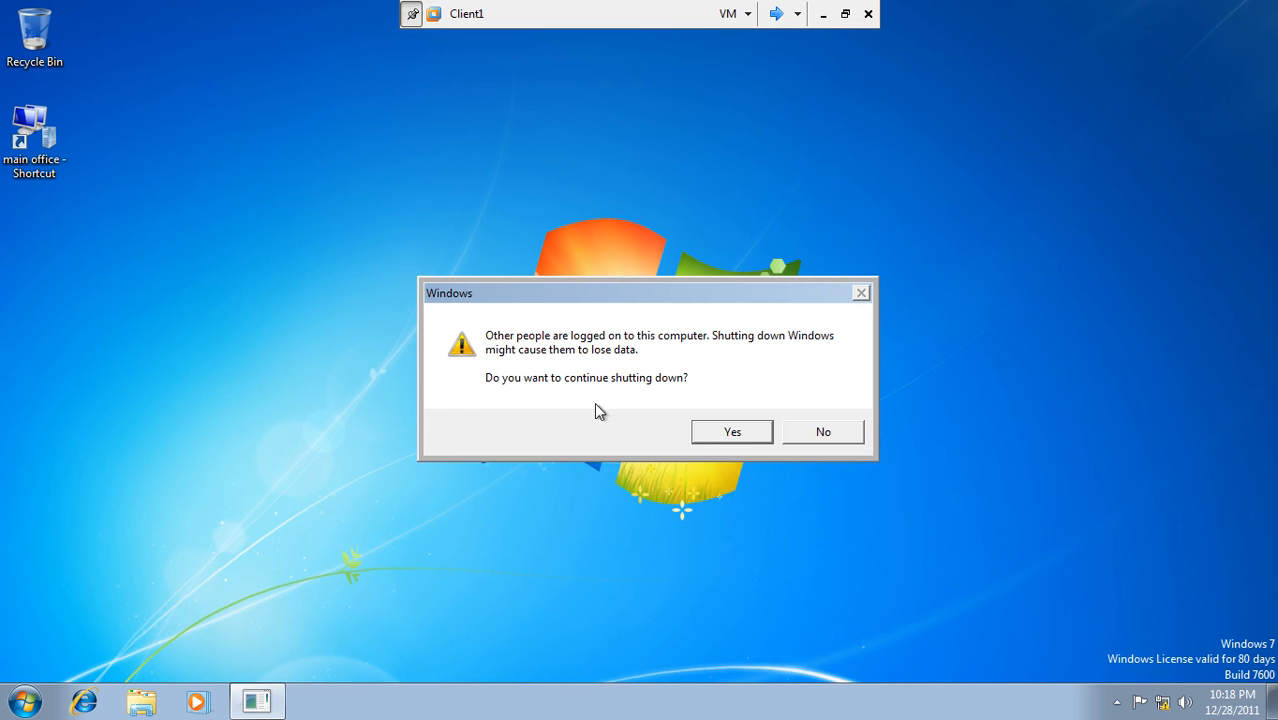
{"action": "left_click", "coordinate": [725, 434]}
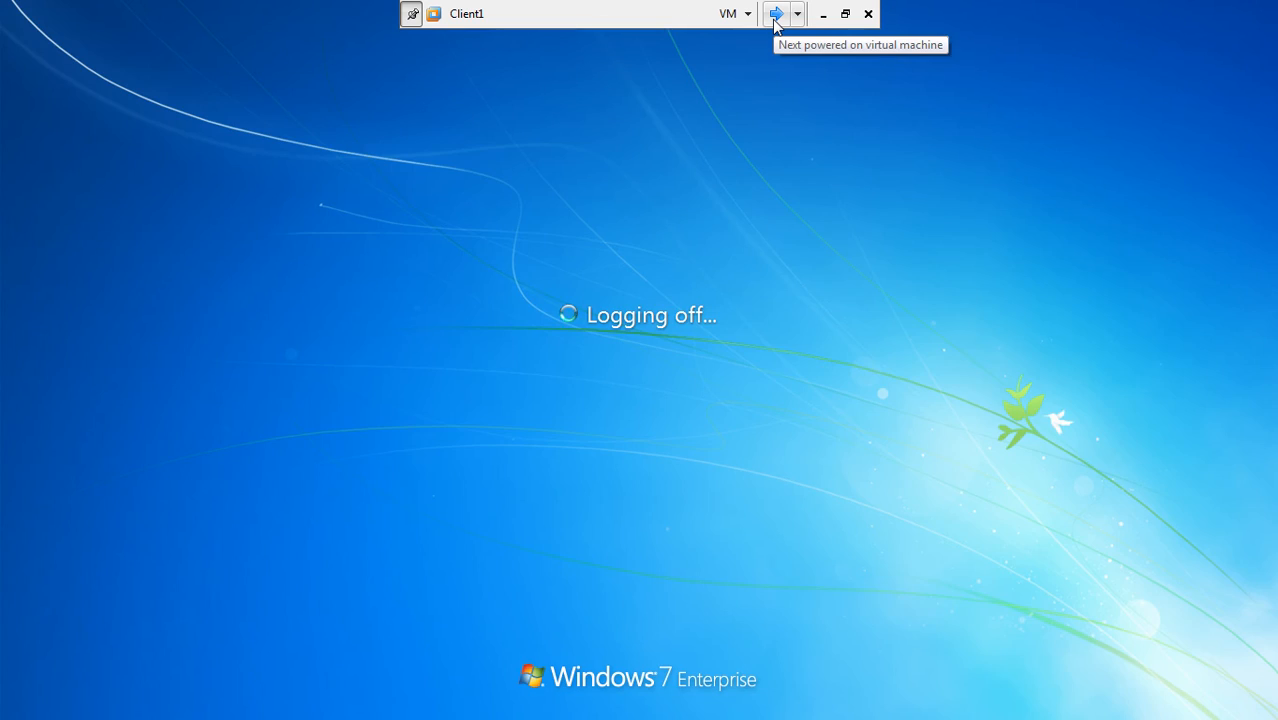
{"action": "left_click", "coordinate": [776, 16]}
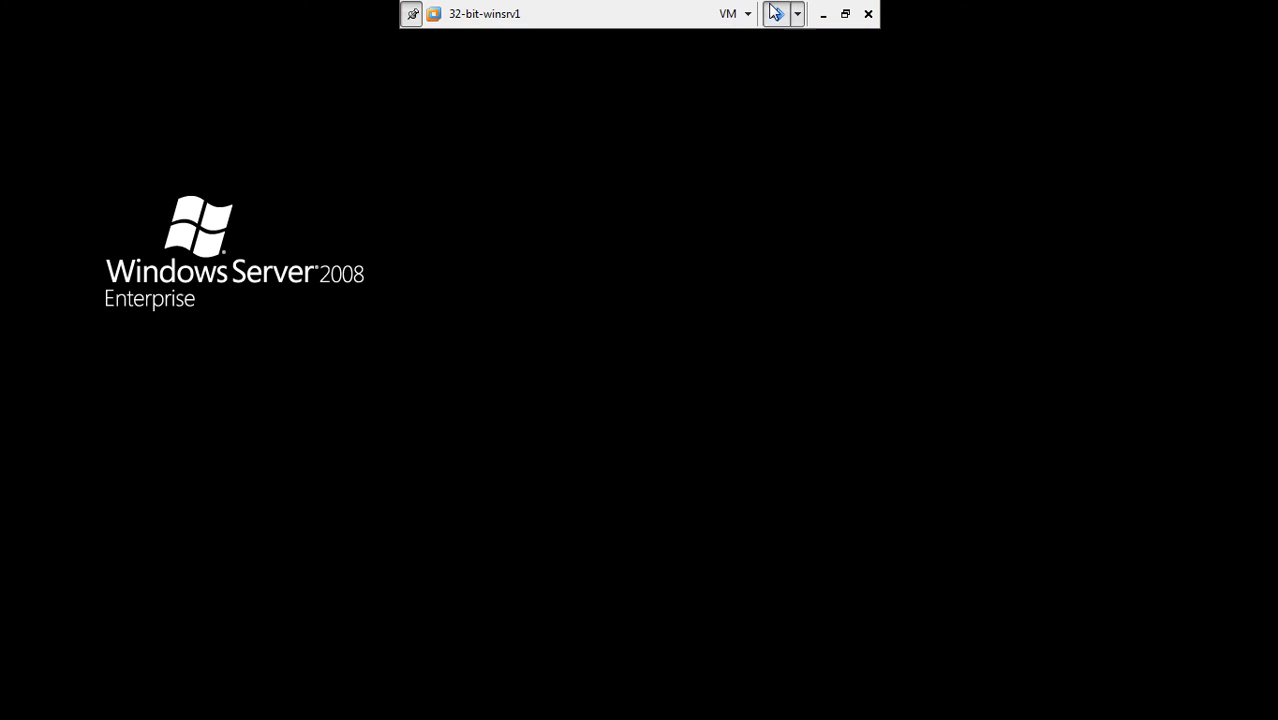
{"action": "left_click", "coordinate": [776, 13]}
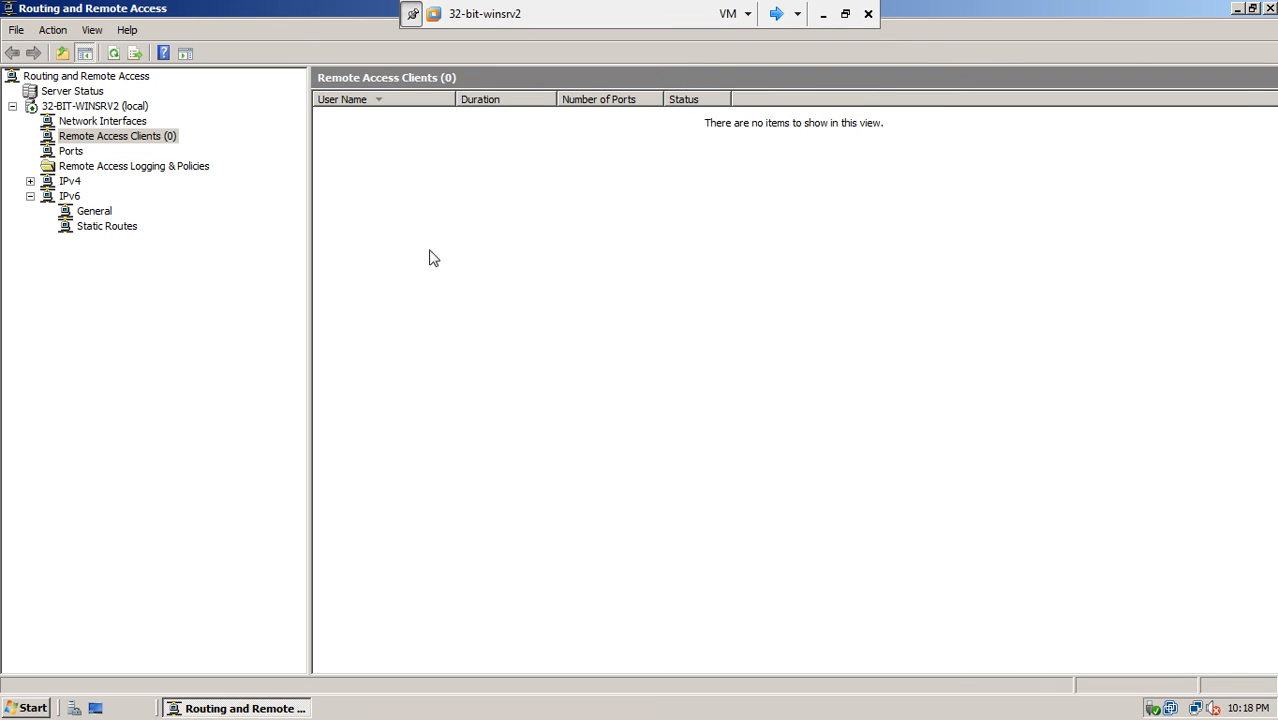
- Close the RRAS console and shut down 32-bit-winsrv2 with reason Hardware: Maintenance (Planned)
{"action": "left_click", "coordinate": [1269, 8]}
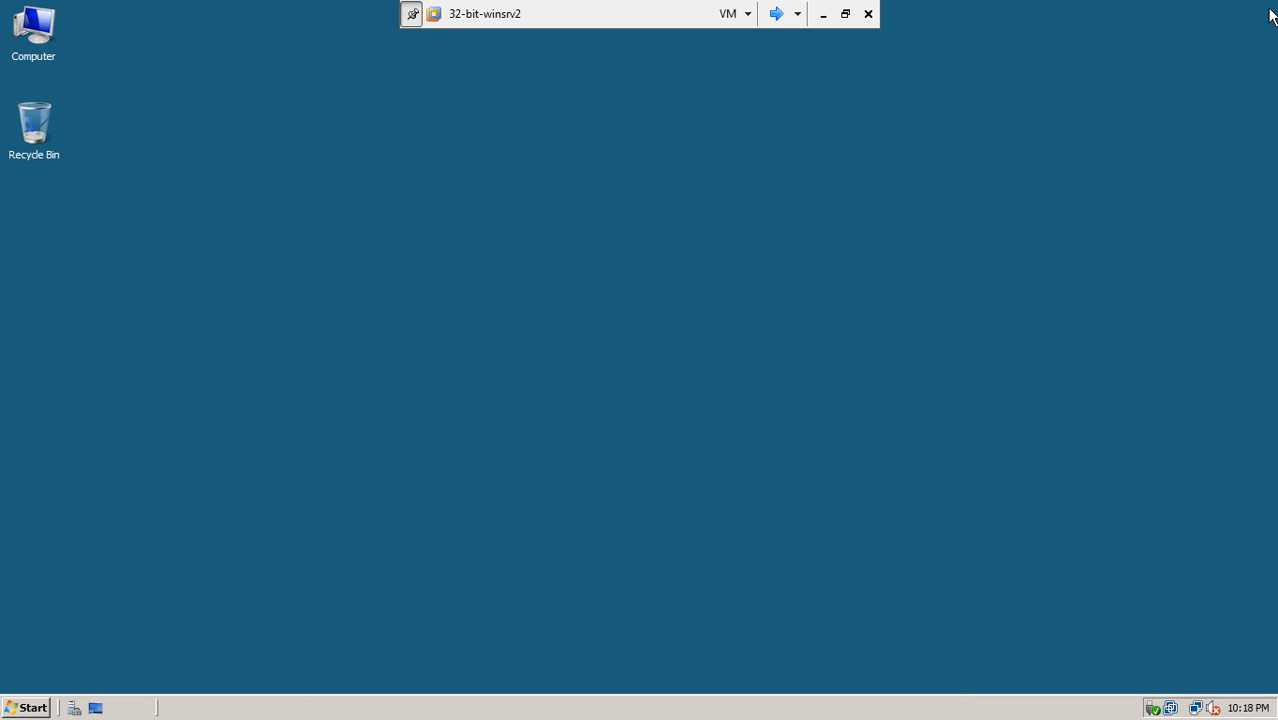
{"action": "left_click", "coordinate": [33, 712]}
{"action": "left_click", "coordinate": [350, 675]}
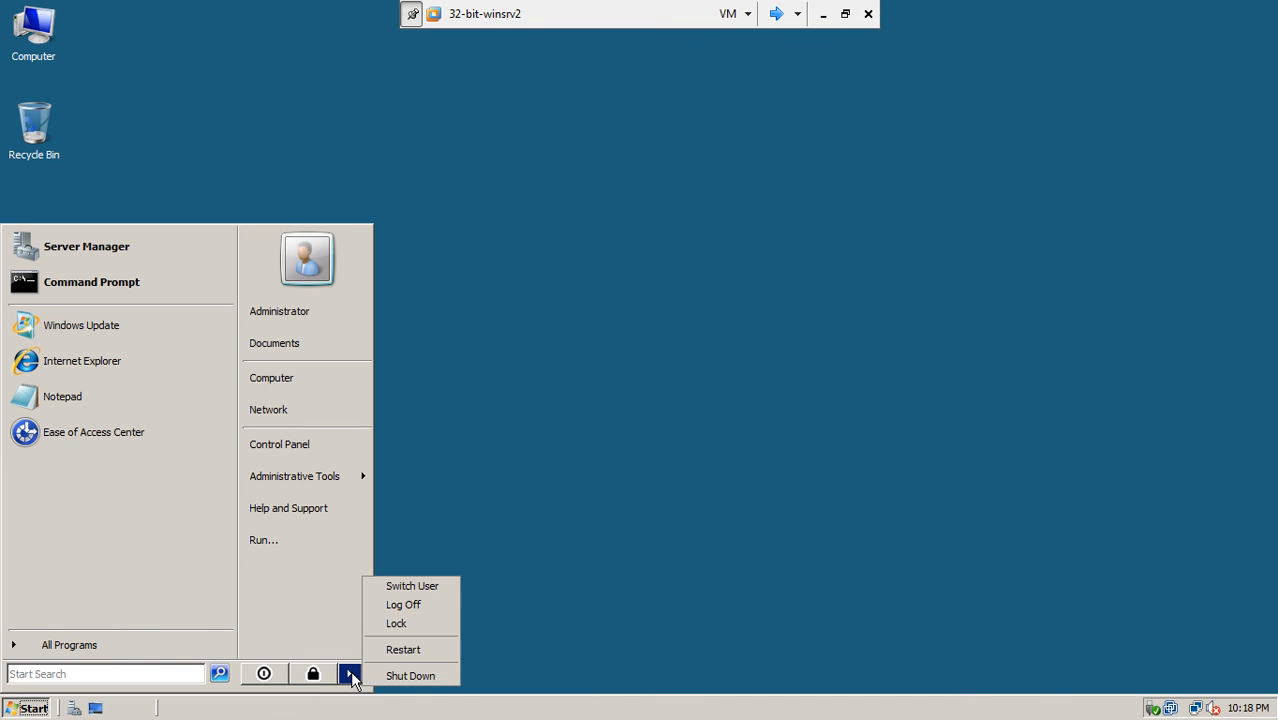
{"action": "left_click", "coordinate": [387, 675]}
{"action": "left_click", "coordinate": [605, 298]}
{"action": "left_click", "coordinate": [592, 320]}
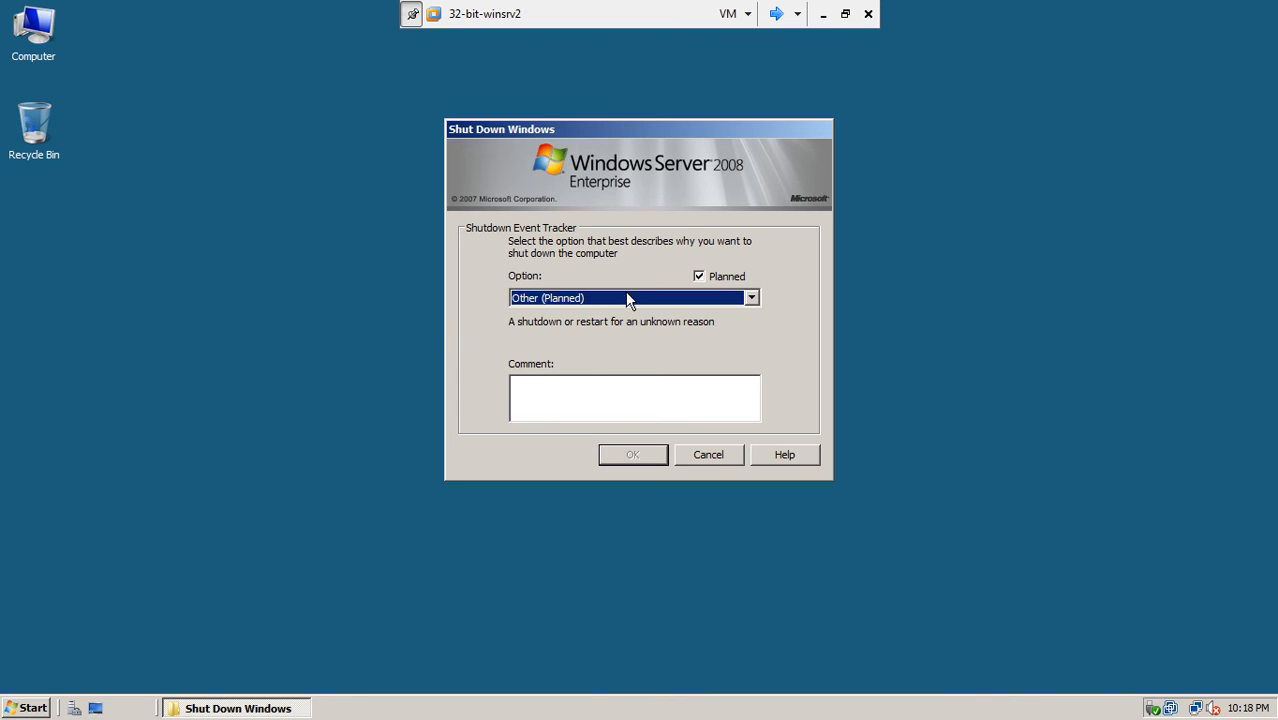
{"action": "left_click", "coordinate": [628, 298]}
{"action": "left_click", "coordinate": [620, 326]}
{"action": "left_click", "coordinate": [612, 455]}
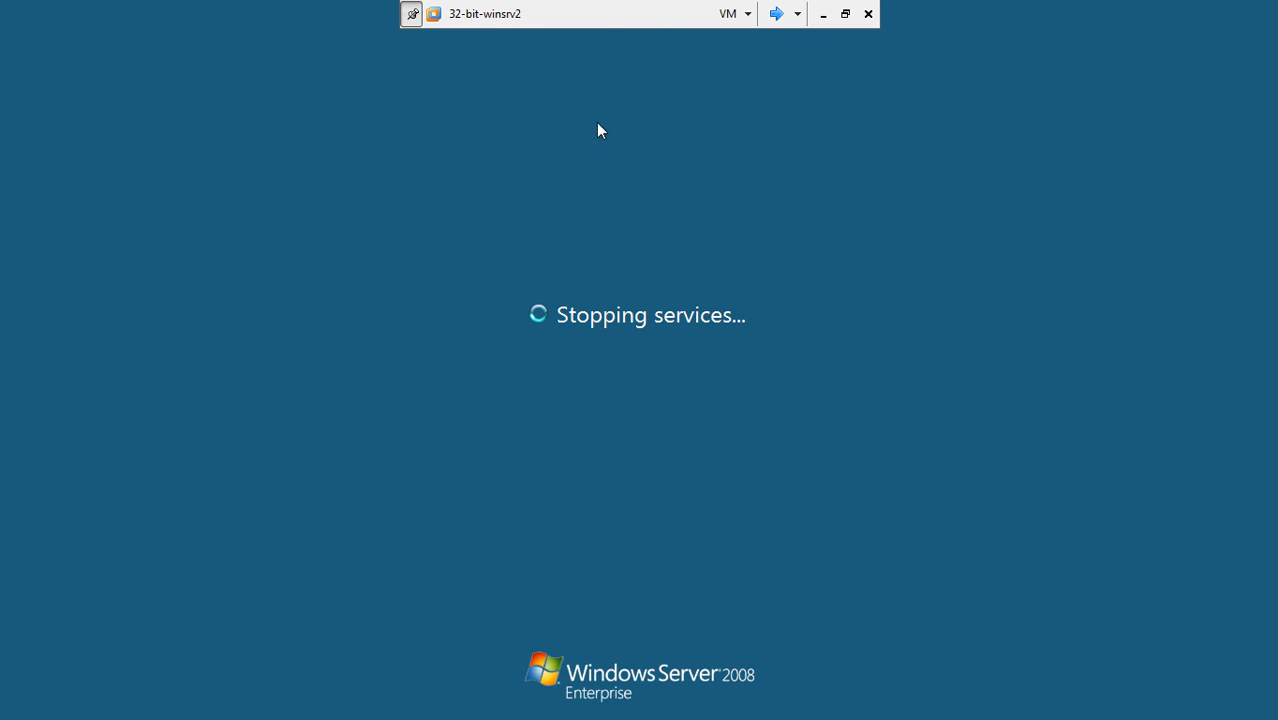
{"action": "left_click", "coordinate": [775, 14]}
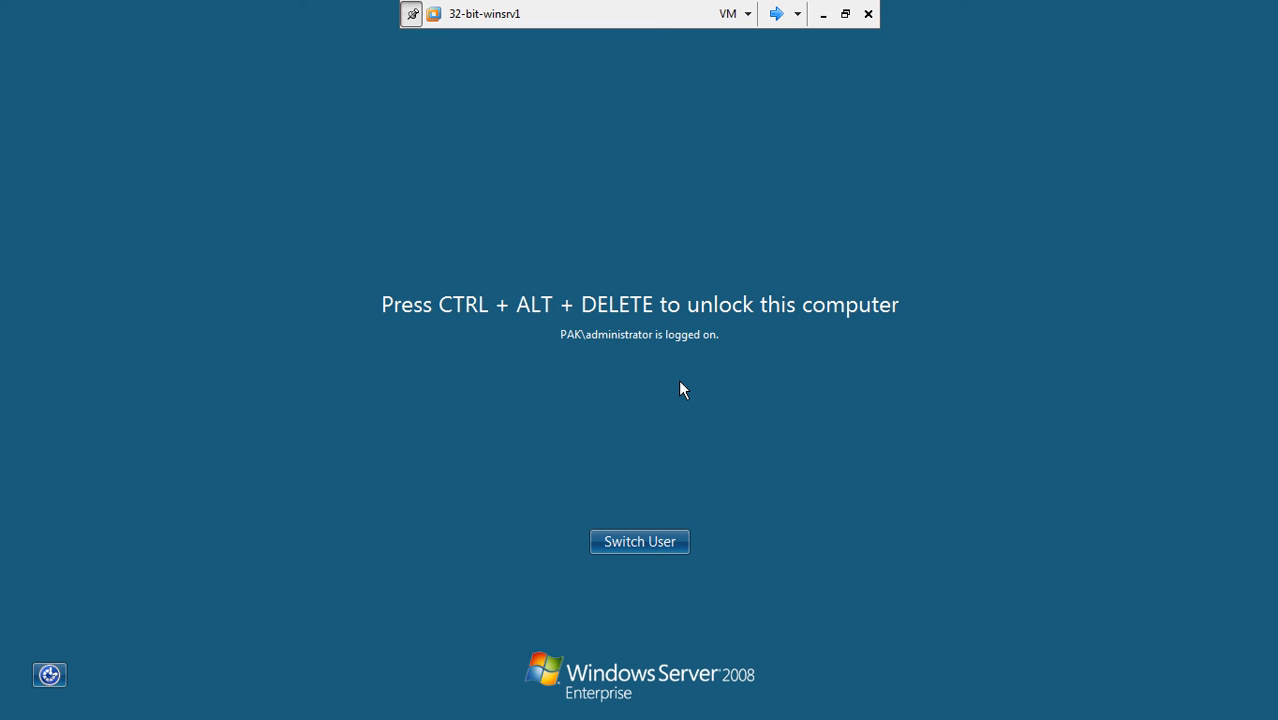
- Log on to 32-bit-winsrv1 with the administrator password and close Active Directory Users and Computers
{"action": "key", "text": "ctrl+alt+Delete"}
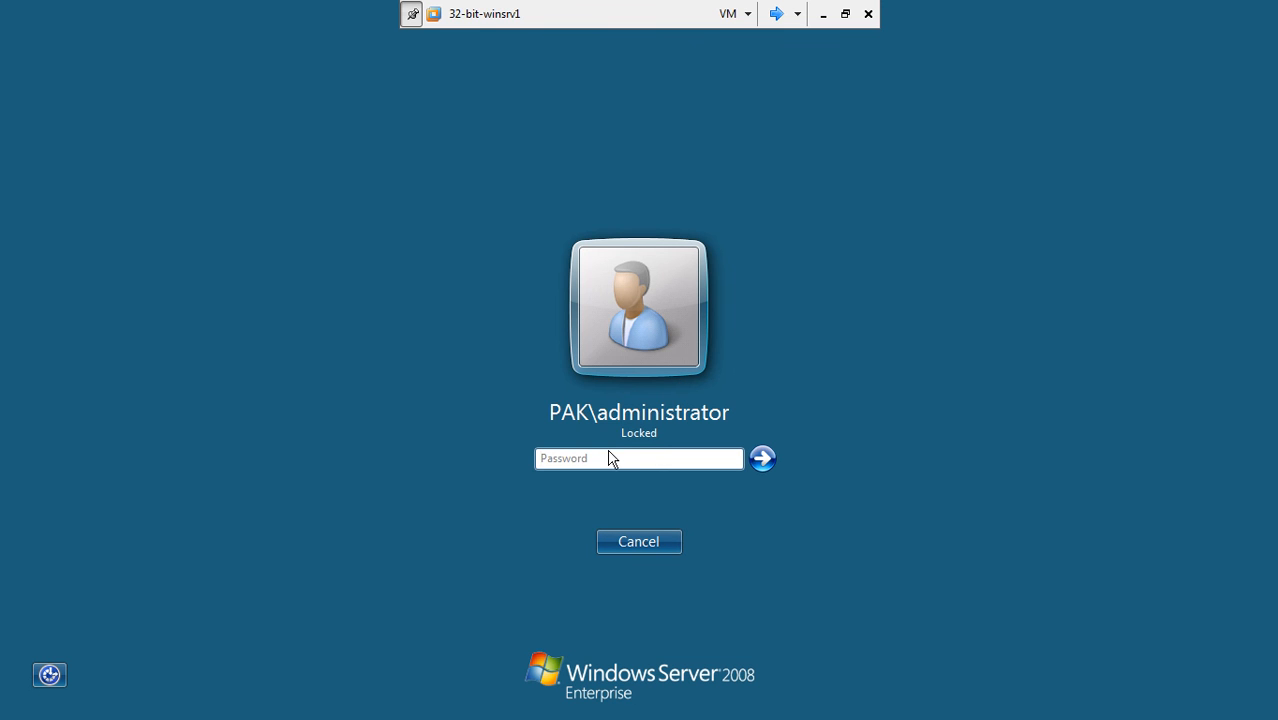
{"action": "type", "text": "********"}
{"action": "key", "text": "Return"}
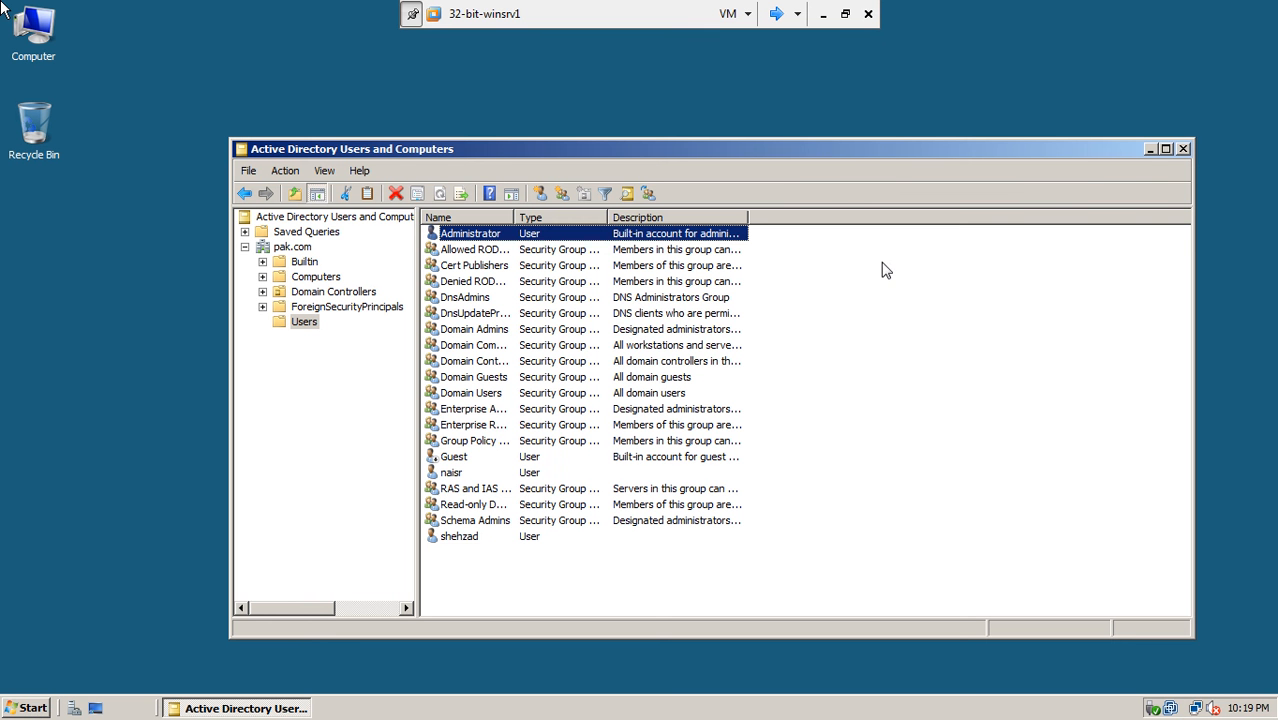
{"action": "left_click", "coordinate": [1181, 150]}
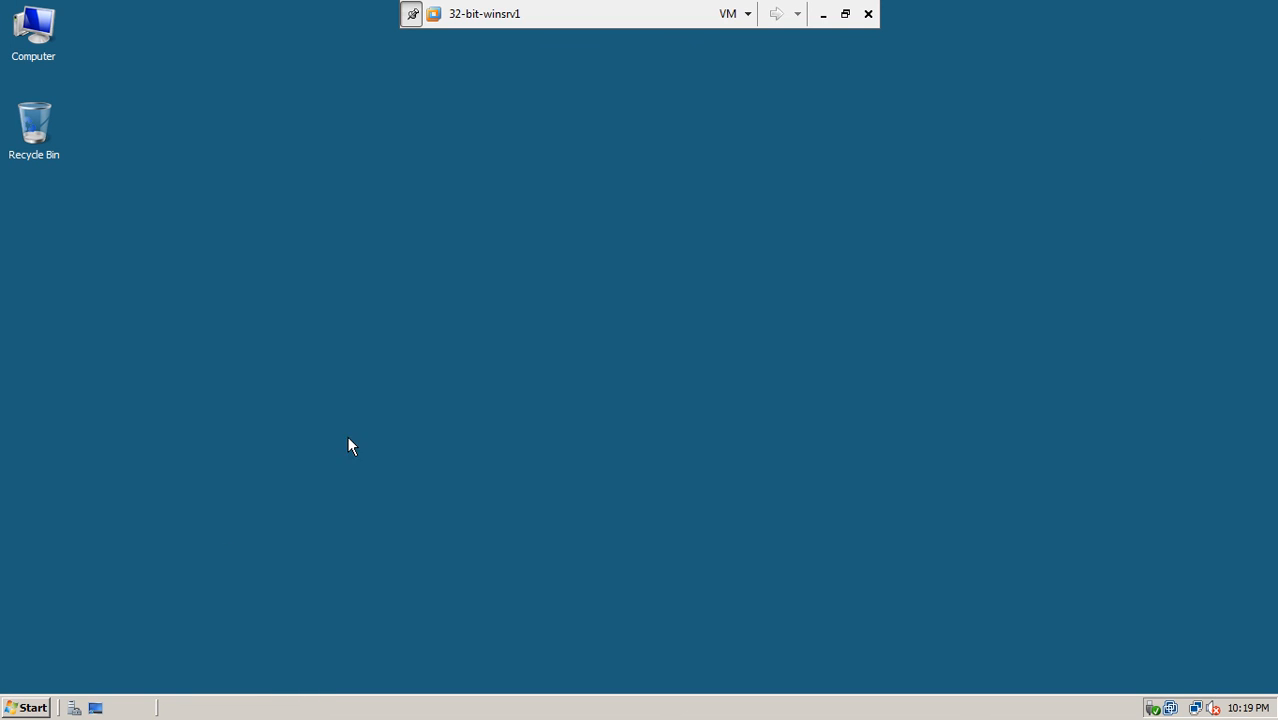
- Shut down 32-bit-winsrv1 with reason Hardware: Maintenance (Planned)
{"action": "left_click", "coordinate": [5, 712]}
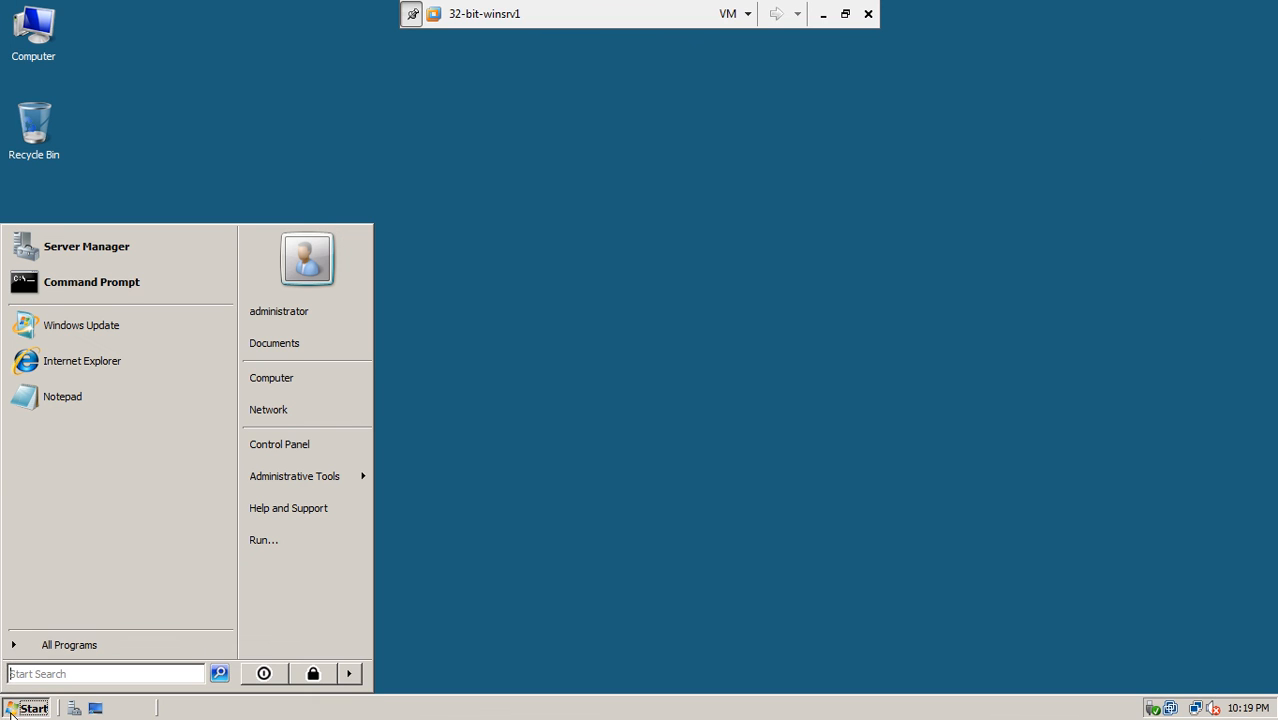
{"action": "left_click", "coordinate": [349, 675]}
{"action": "left_click", "coordinate": [391, 676]}
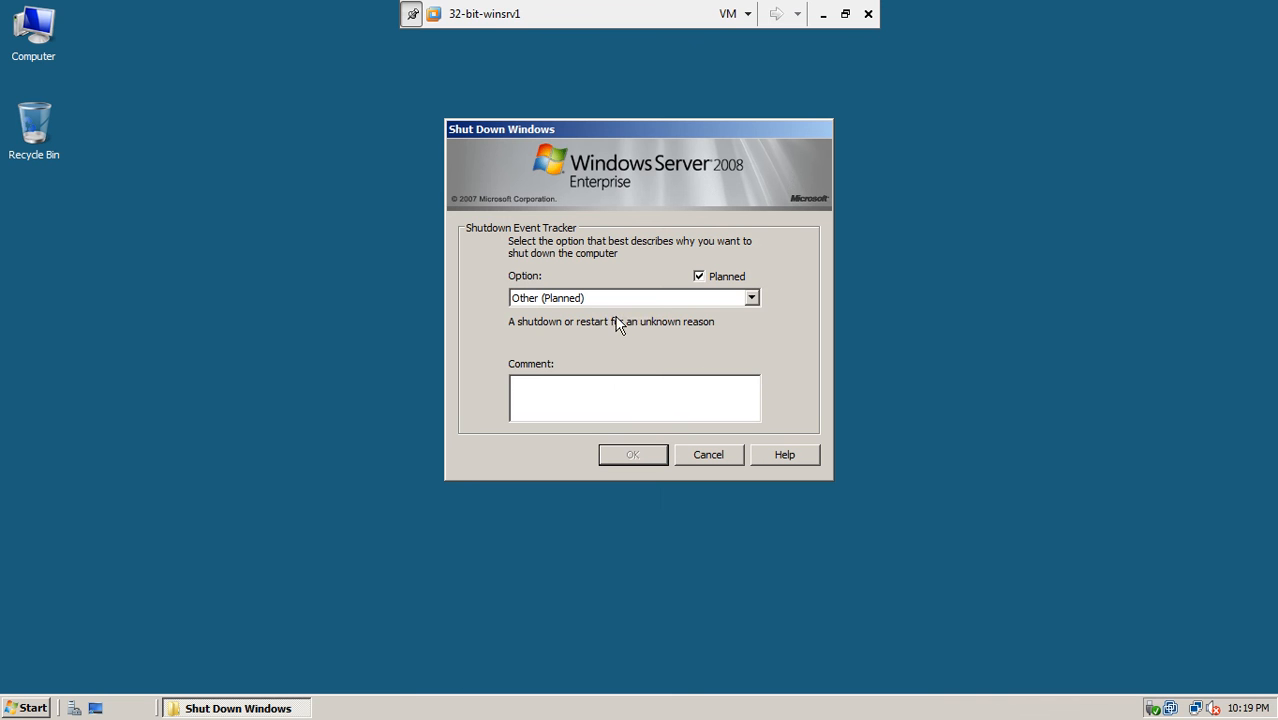
{"action": "left_click", "coordinate": [610, 304]}
{"action": "left_click", "coordinate": [610, 328]}
{"action": "left_click", "coordinate": [621, 457]}
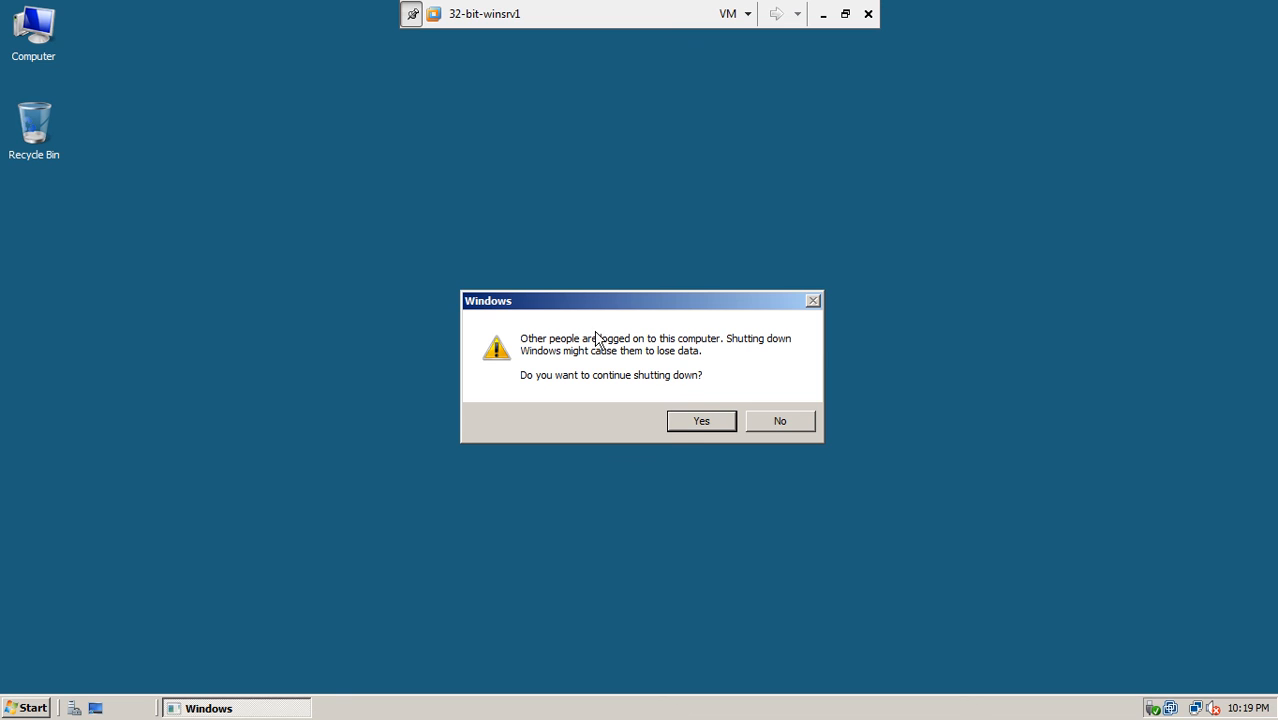
{"action": "left_click", "coordinate": [691, 424]}
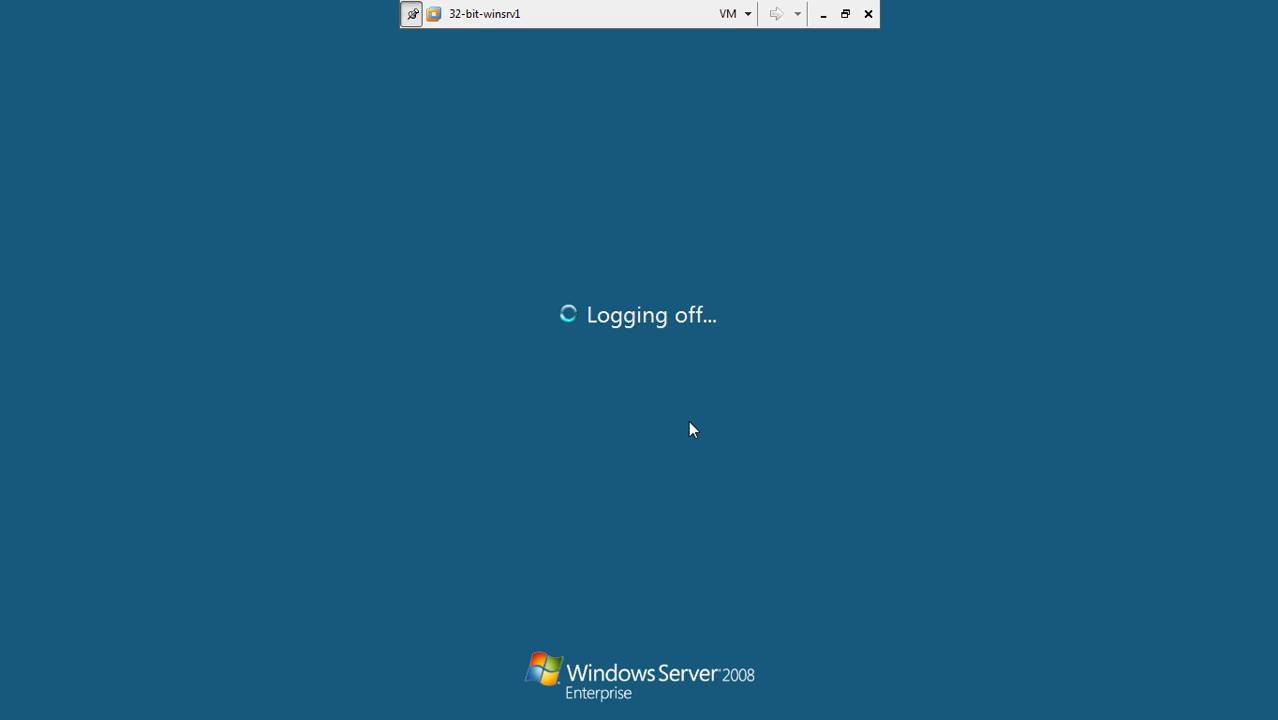
- Leave full screen and check the power state of 32-bit-winsrv2, Client2 and Client1
{"action": "left_click", "coordinate": [845, 13]}
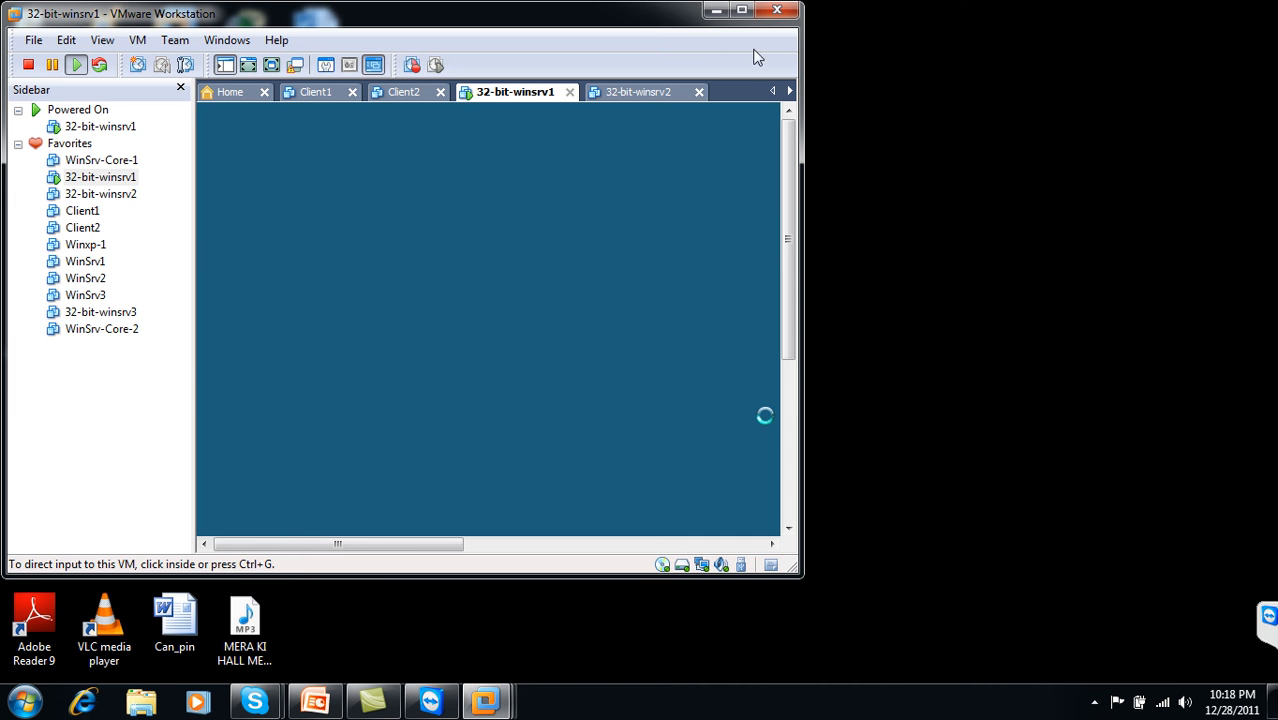
{"action": "double_click", "coordinate": [662, 16]}
{"action": "left_click", "coordinate": [657, 86]}
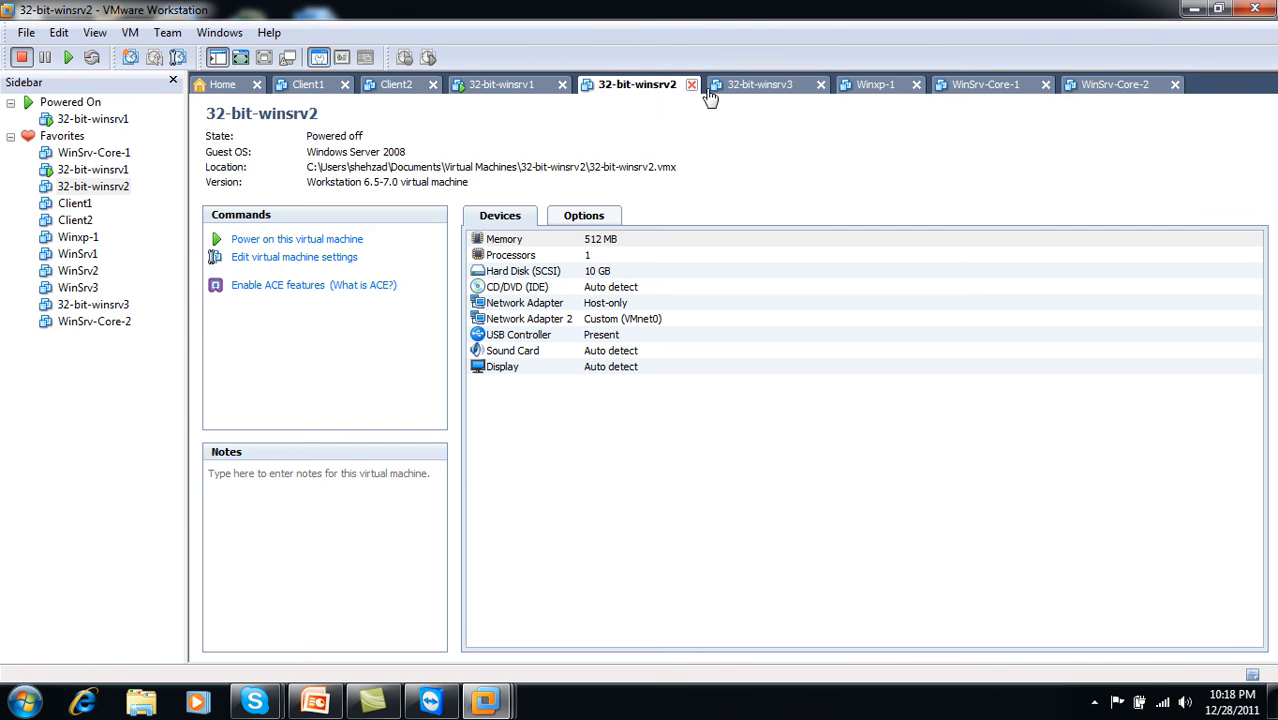
{"action": "left_click", "coordinate": [488, 87]}
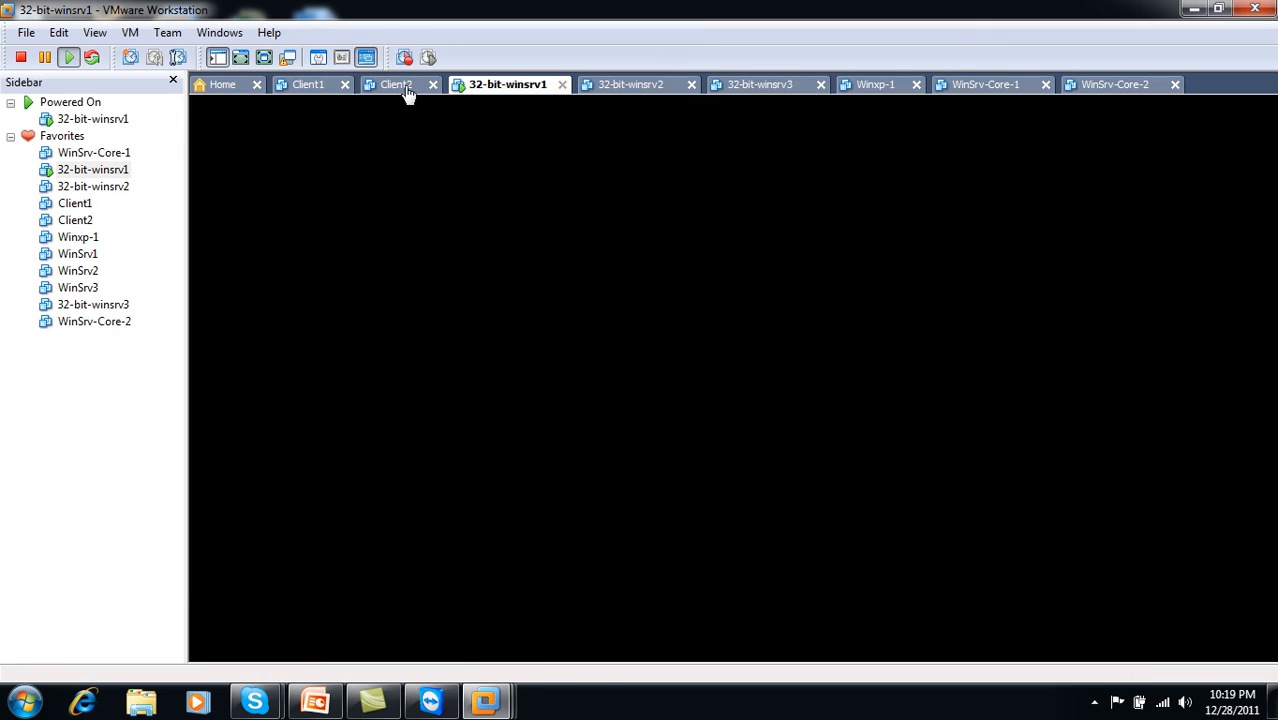
{"action": "left_click", "coordinate": [406, 90]}
{"action": "left_click", "coordinate": [322, 88]}
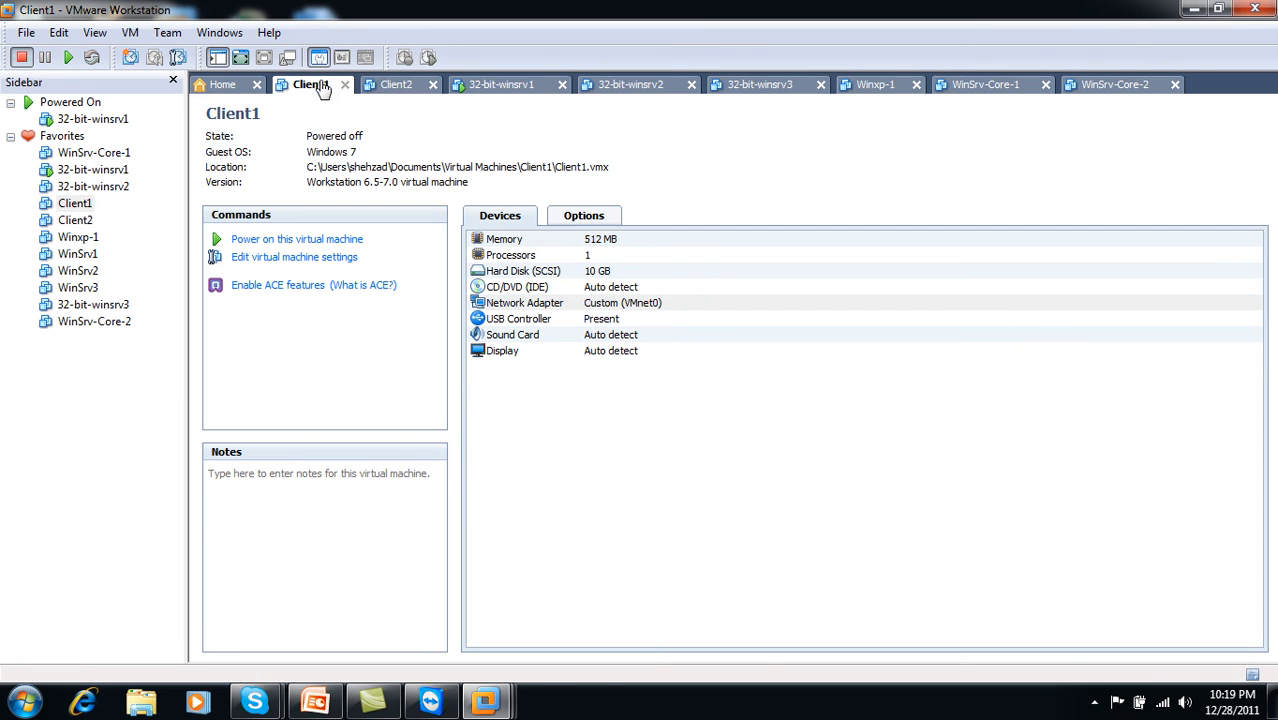
{"action": "left_click", "coordinate": [525, 88]}
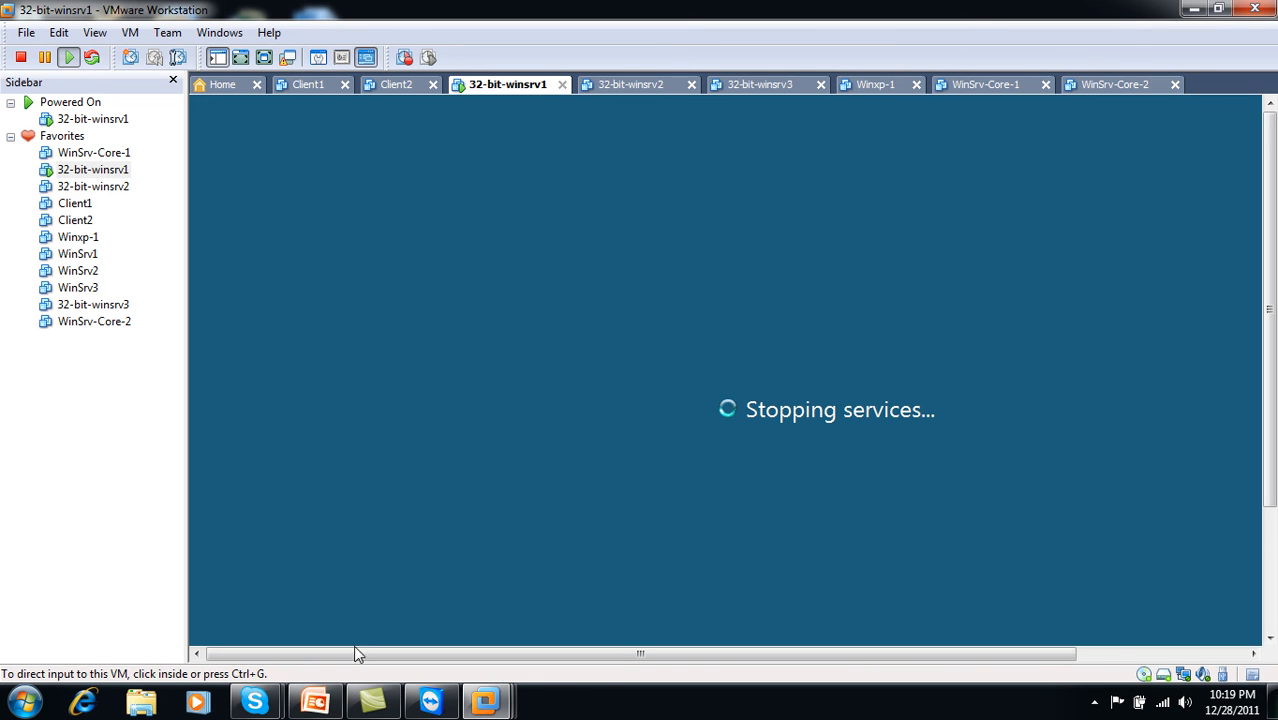
{"action": "left_click", "coordinate": [315, 701]}
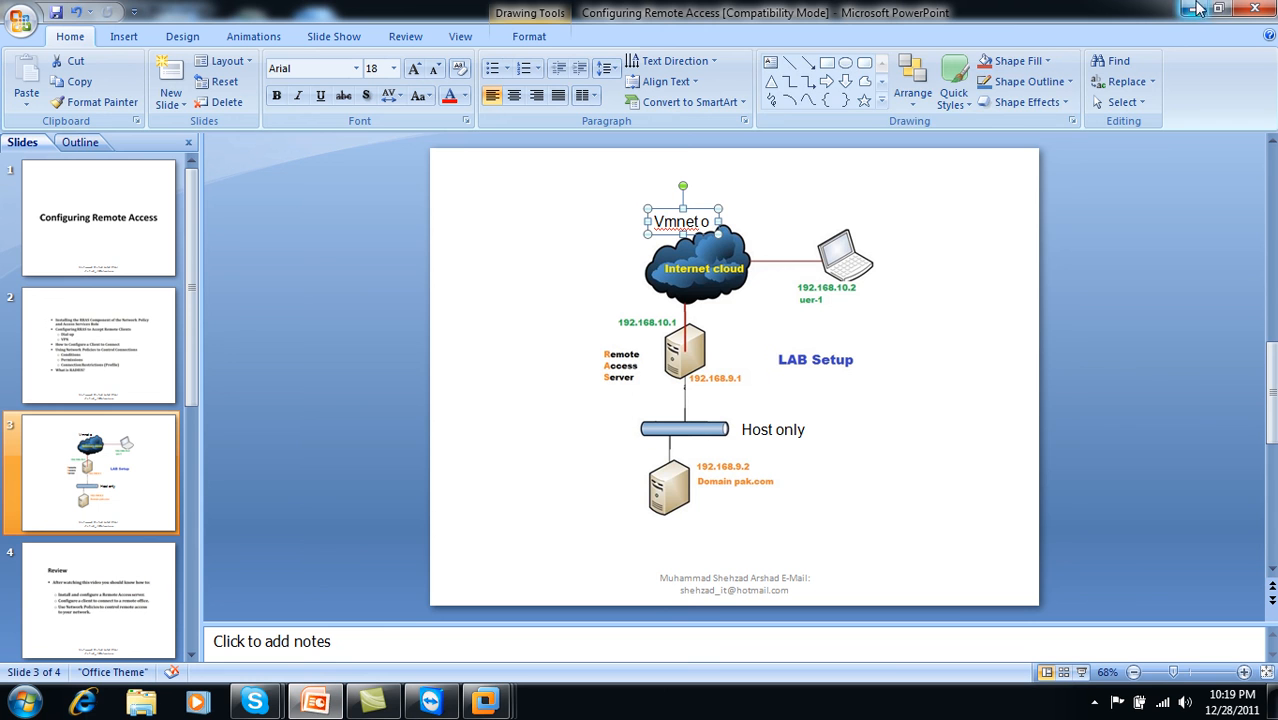
- Close the Configuring Remote Access presentation, saving its changes
{"action": "left_click", "coordinate": [1255, 8]}
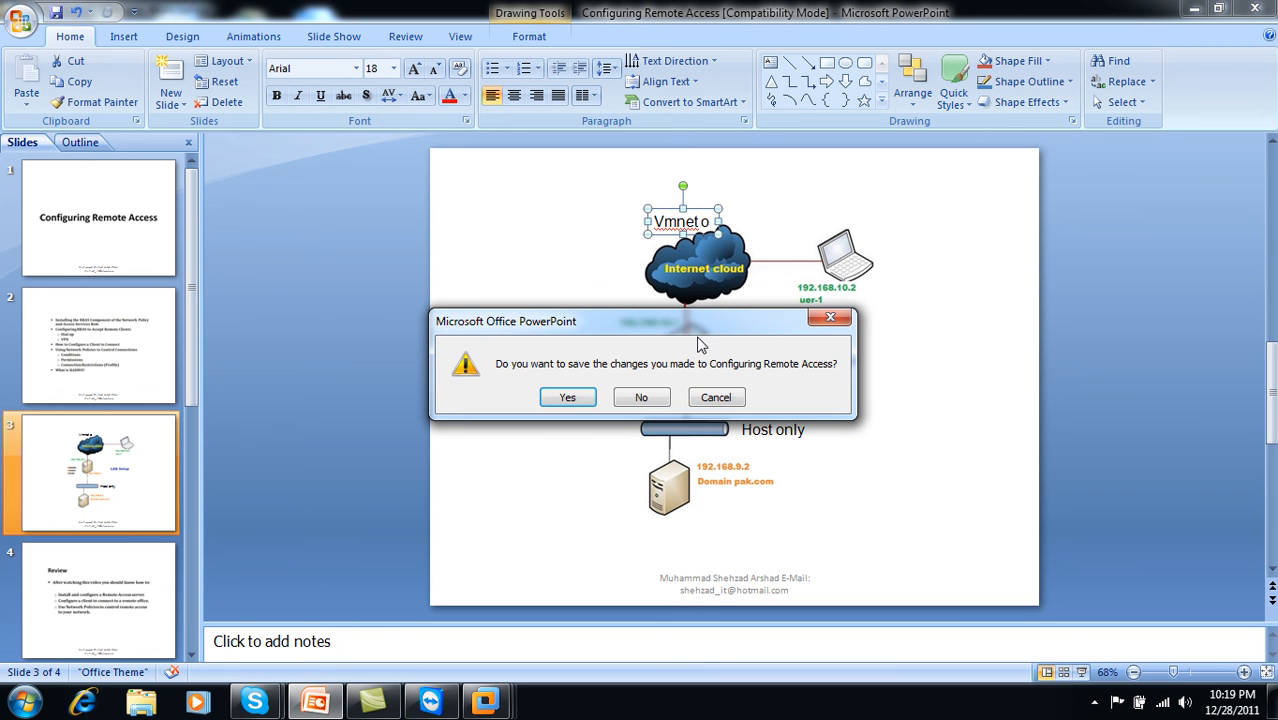
{"action": "left_click", "coordinate": [567, 397]}
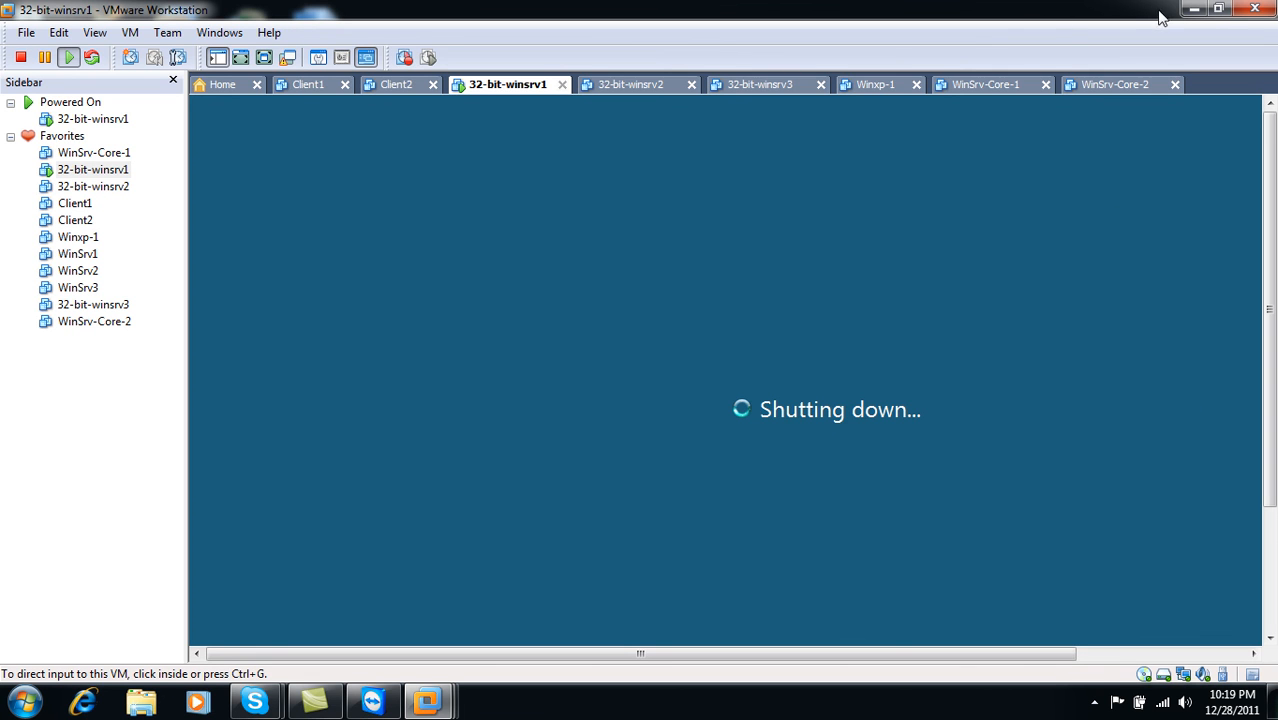
- Verify Client1, Client2, 32-bit-winsrv1/2/3 and Winxp-1 all show Powered off
{"action": "left_click", "coordinate": [1192, 12]}
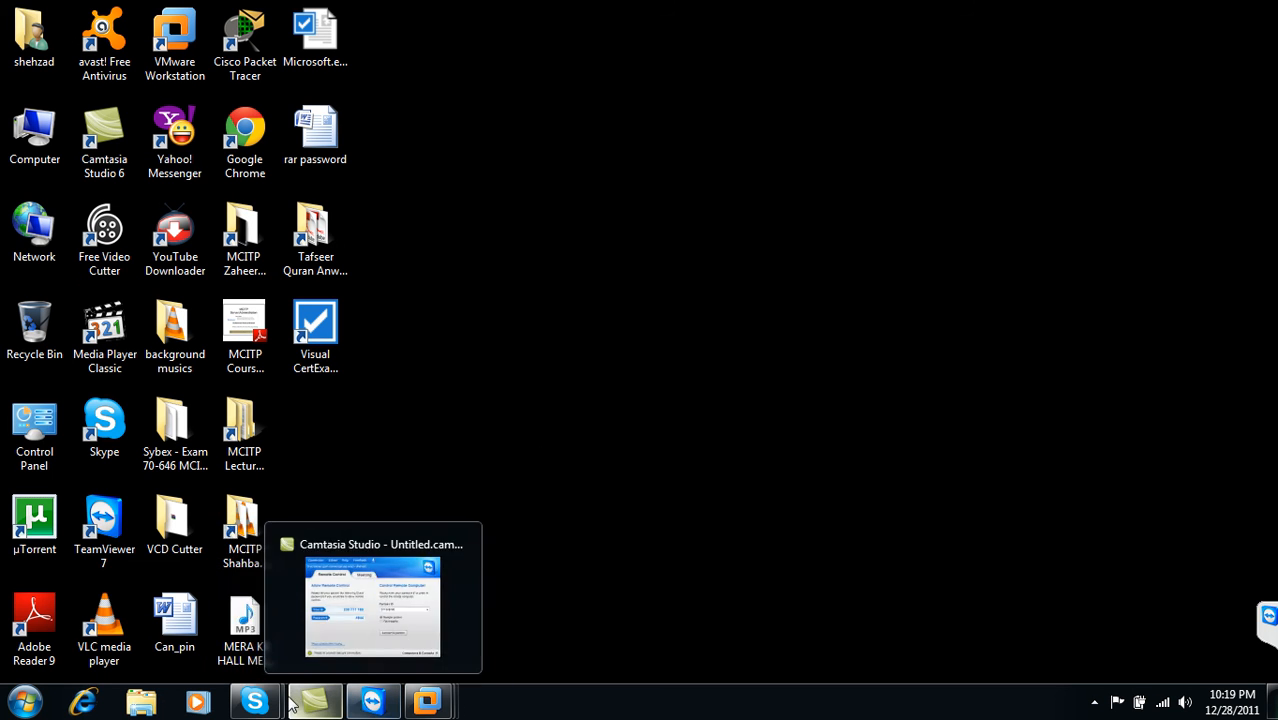
{"action": "mouse_move", "coordinate": [279, 703]}
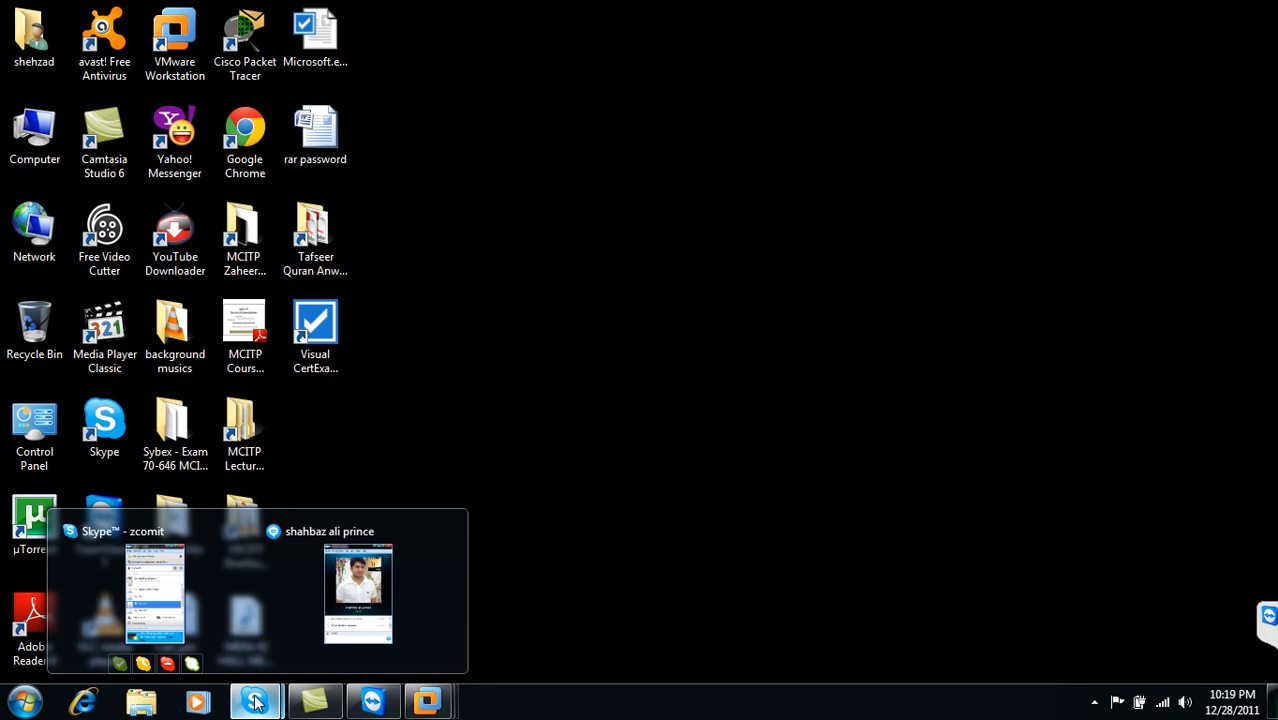
{"action": "mouse_move", "coordinate": [424, 706]}
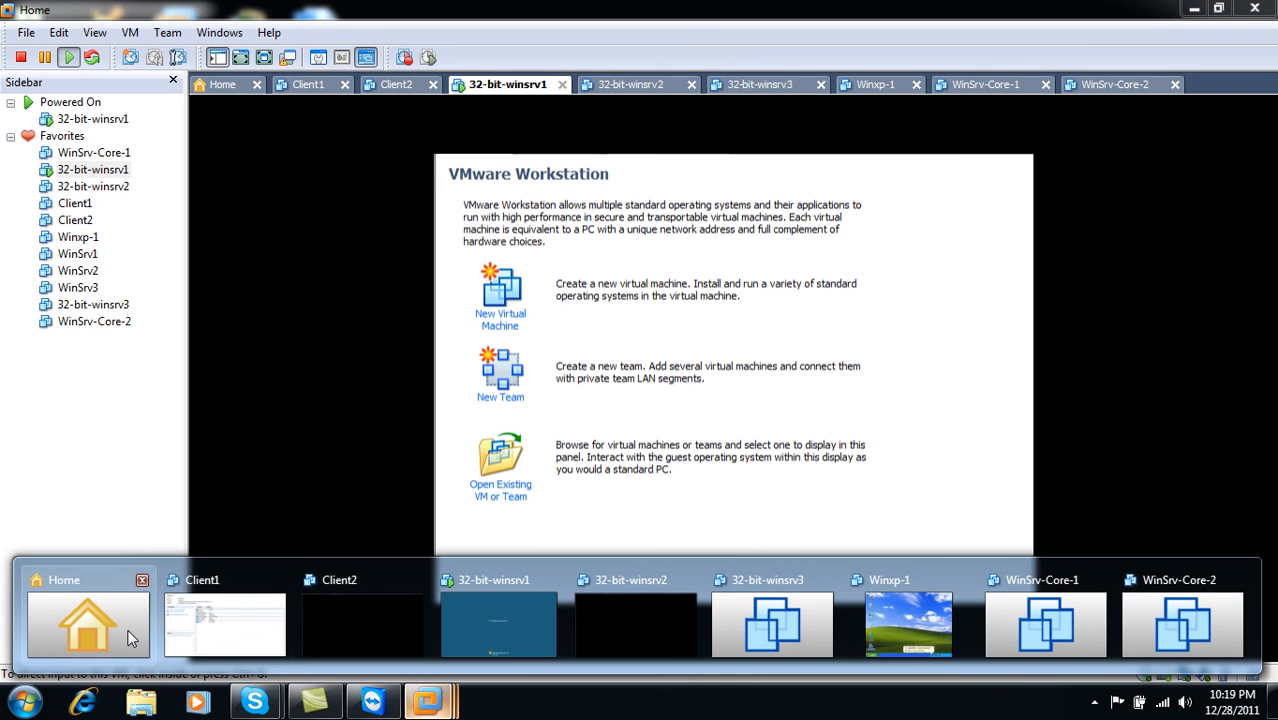
{"action": "left_click", "coordinate": [123, 620]}
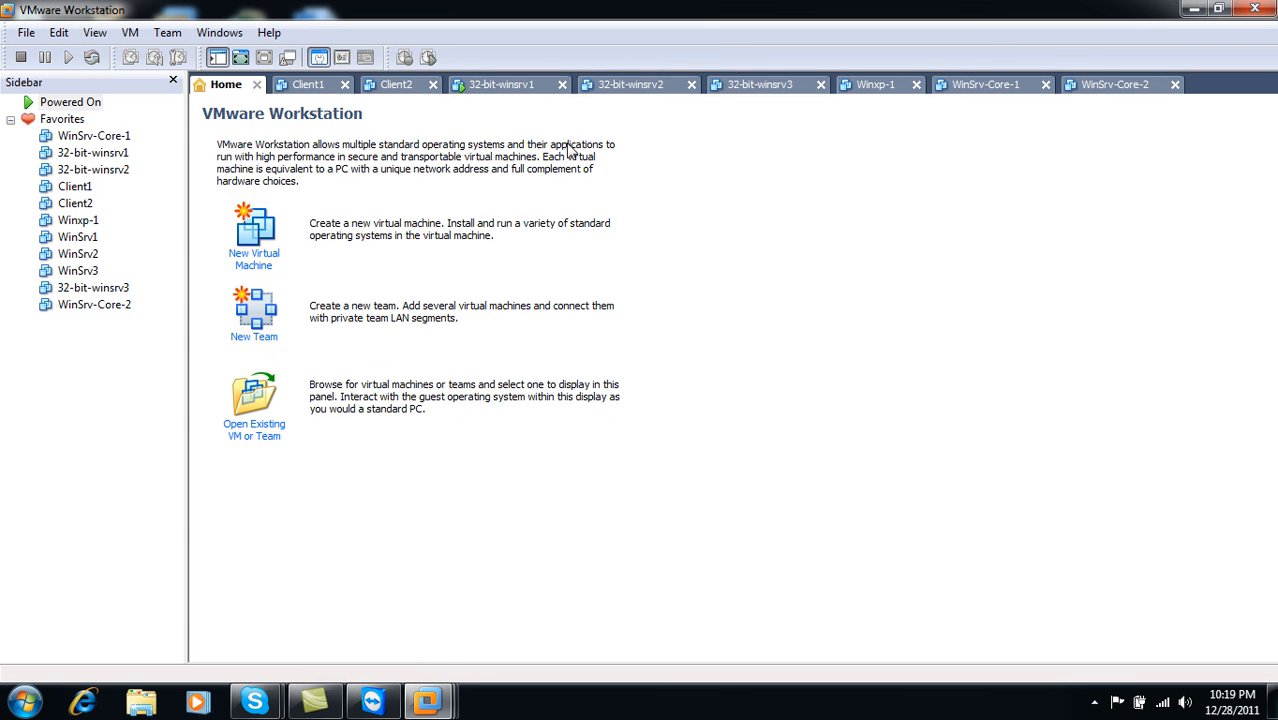
{"action": "left_click", "coordinate": [320, 92]}
{"action": "left_click", "coordinate": [406, 92]}
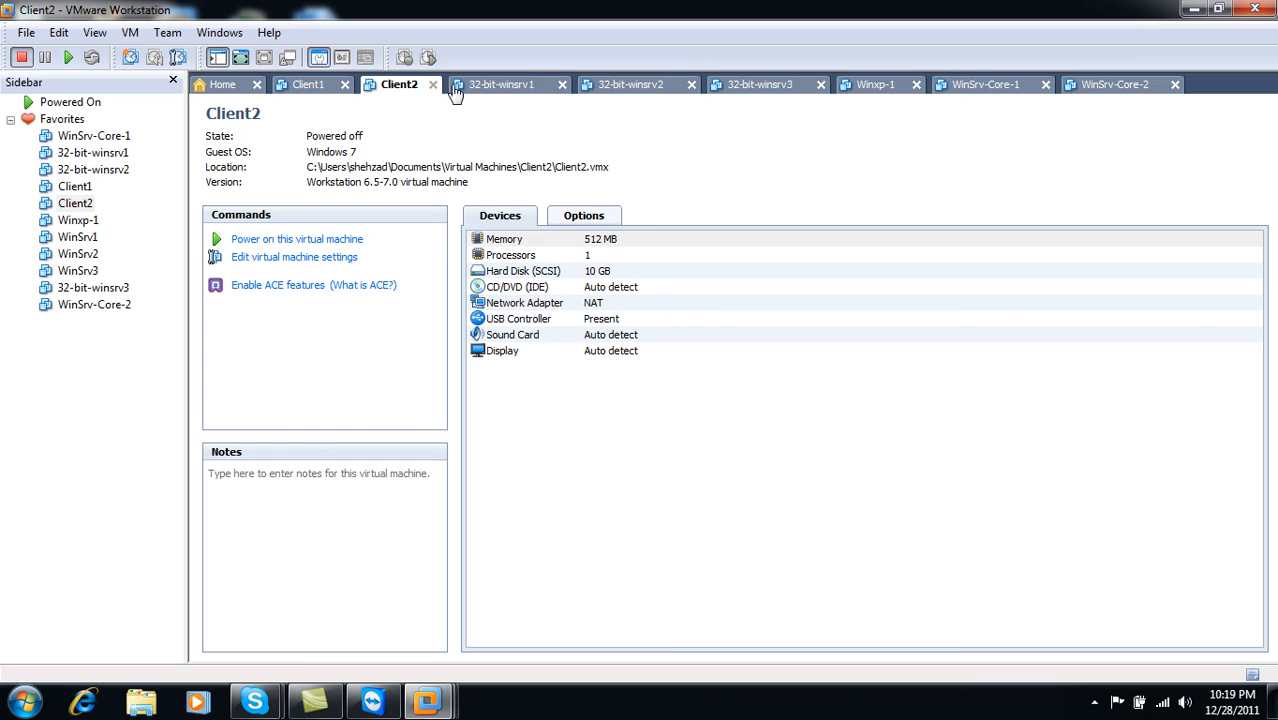
{"action": "left_click", "coordinate": [476, 90]}
{"action": "left_click", "coordinate": [638, 92]}
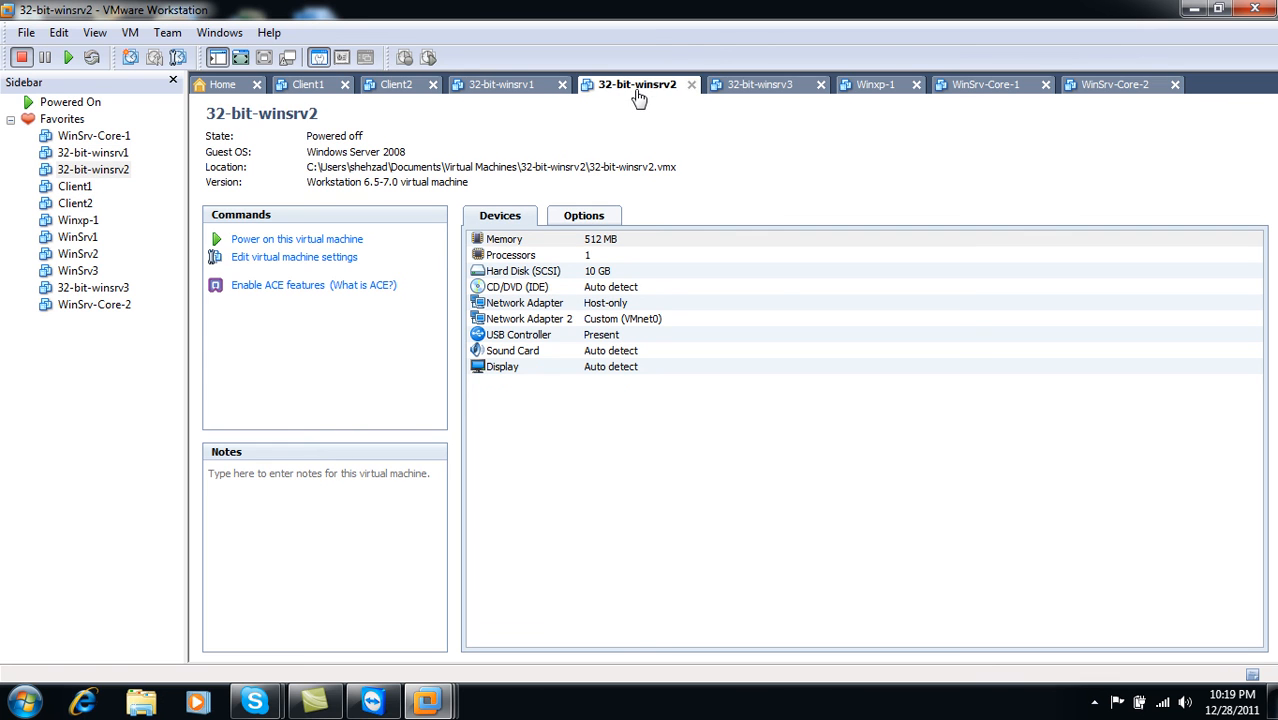
{"action": "left_click", "coordinate": [777, 88]}
{"action": "left_click", "coordinate": [876, 92]}
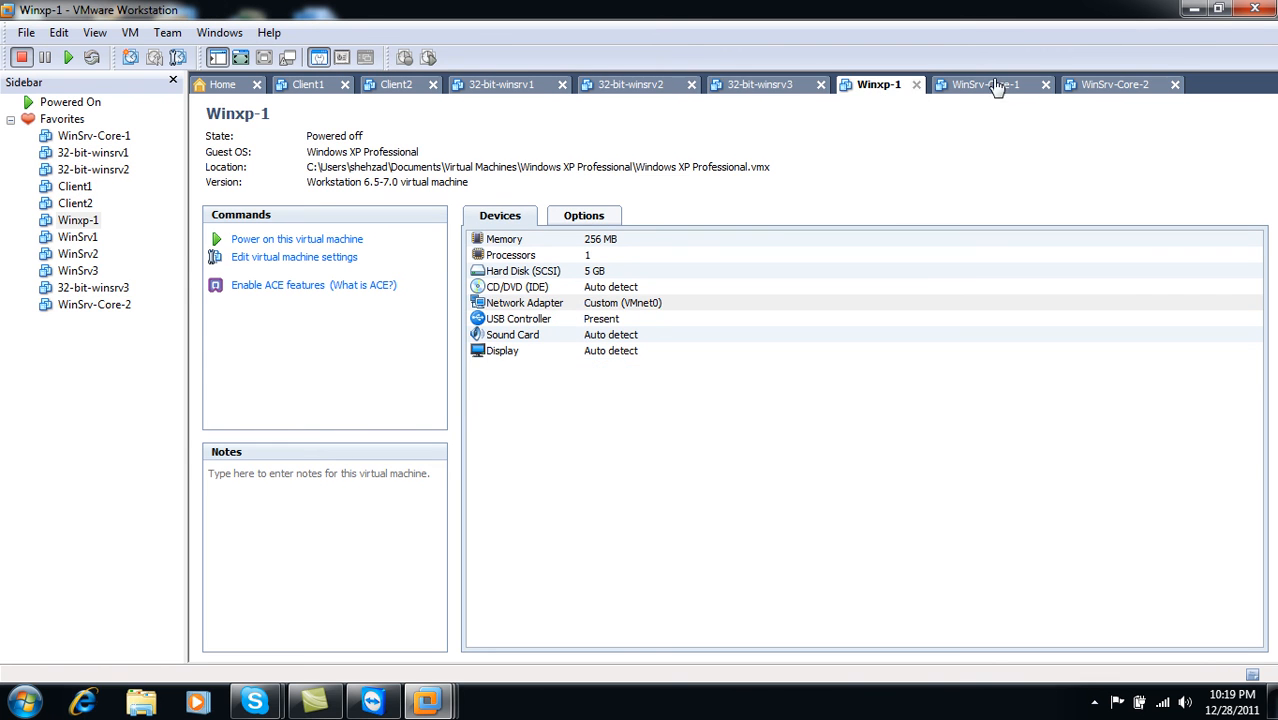
- Close VMware Workstation, refresh the host desktop, and show the hidden tray icons
{"action": "left_click", "coordinate": [1268, 9]}
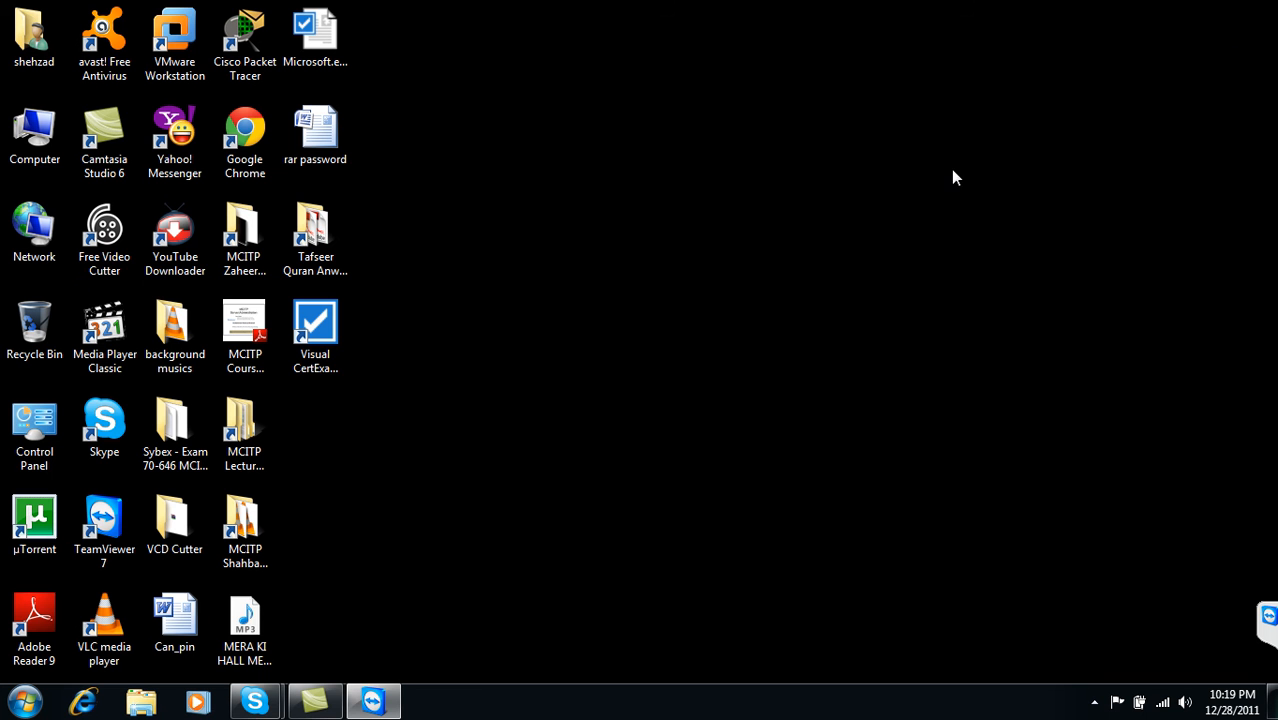
{"action": "right_click", "coordinate": [797, 196]}
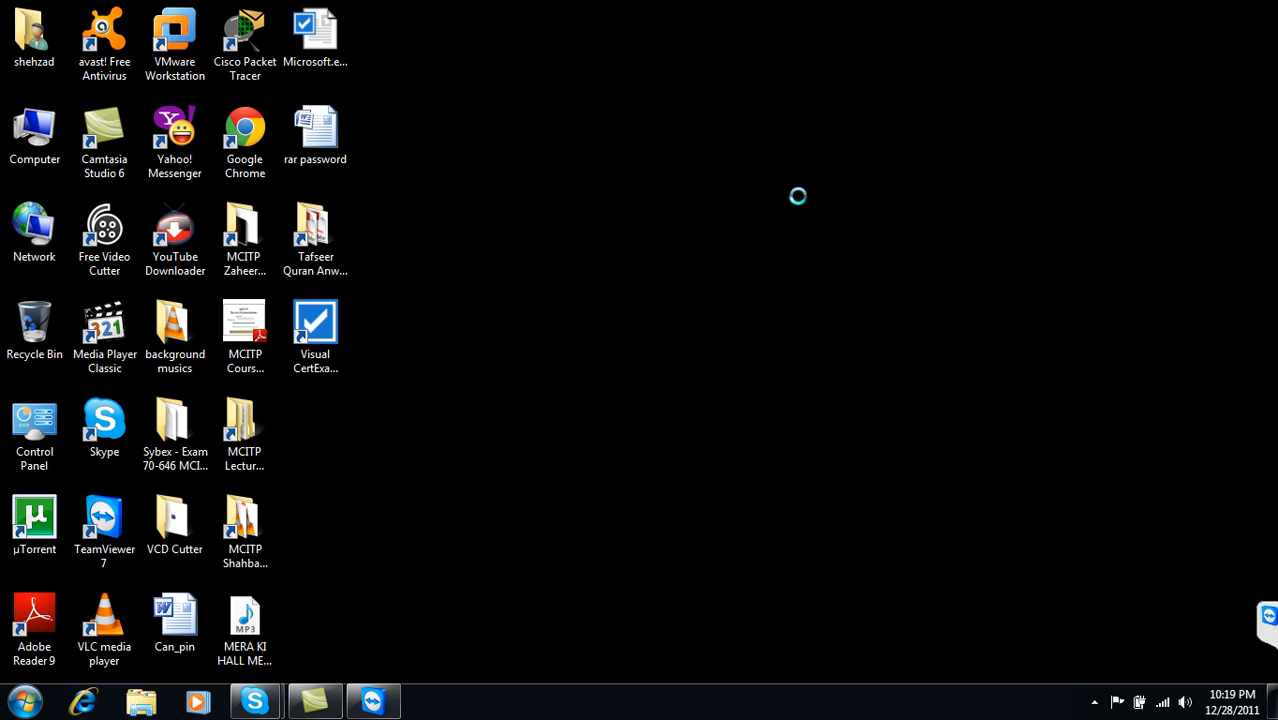
{"action": "left_click", "coordinate": [836, 283]}
{"action": "left_click", "coordinate": [1094, 702]}
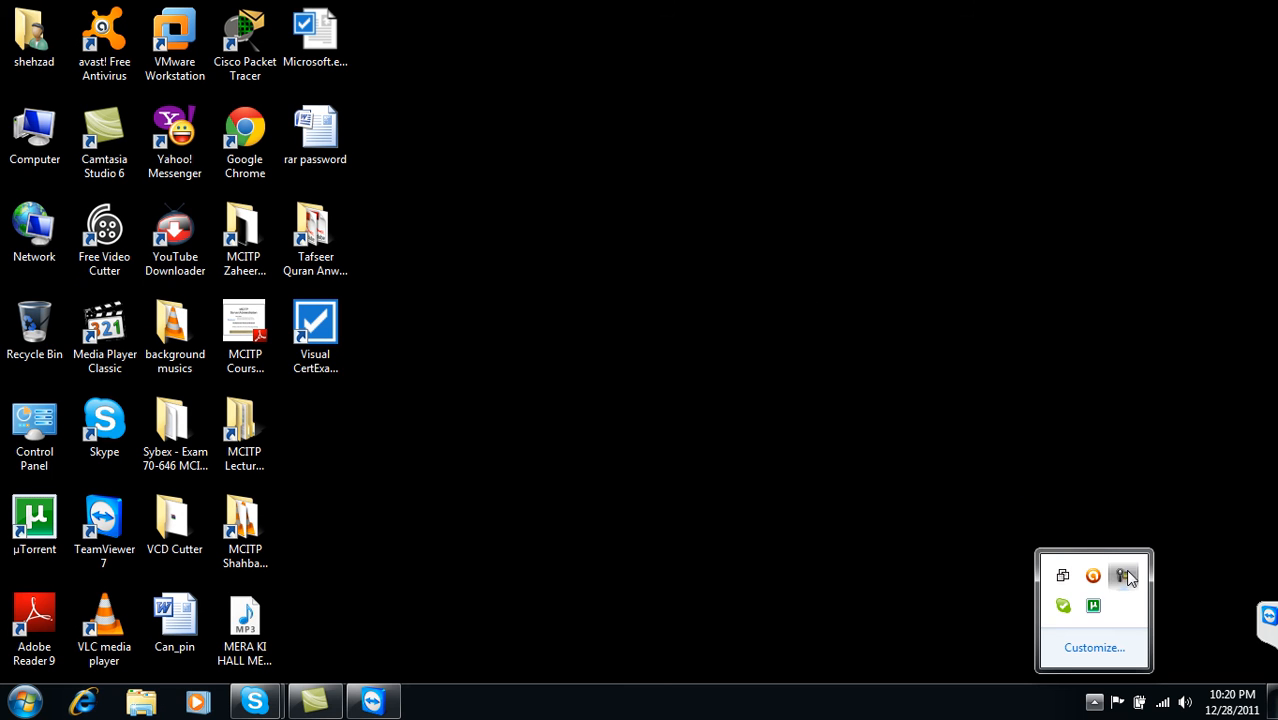